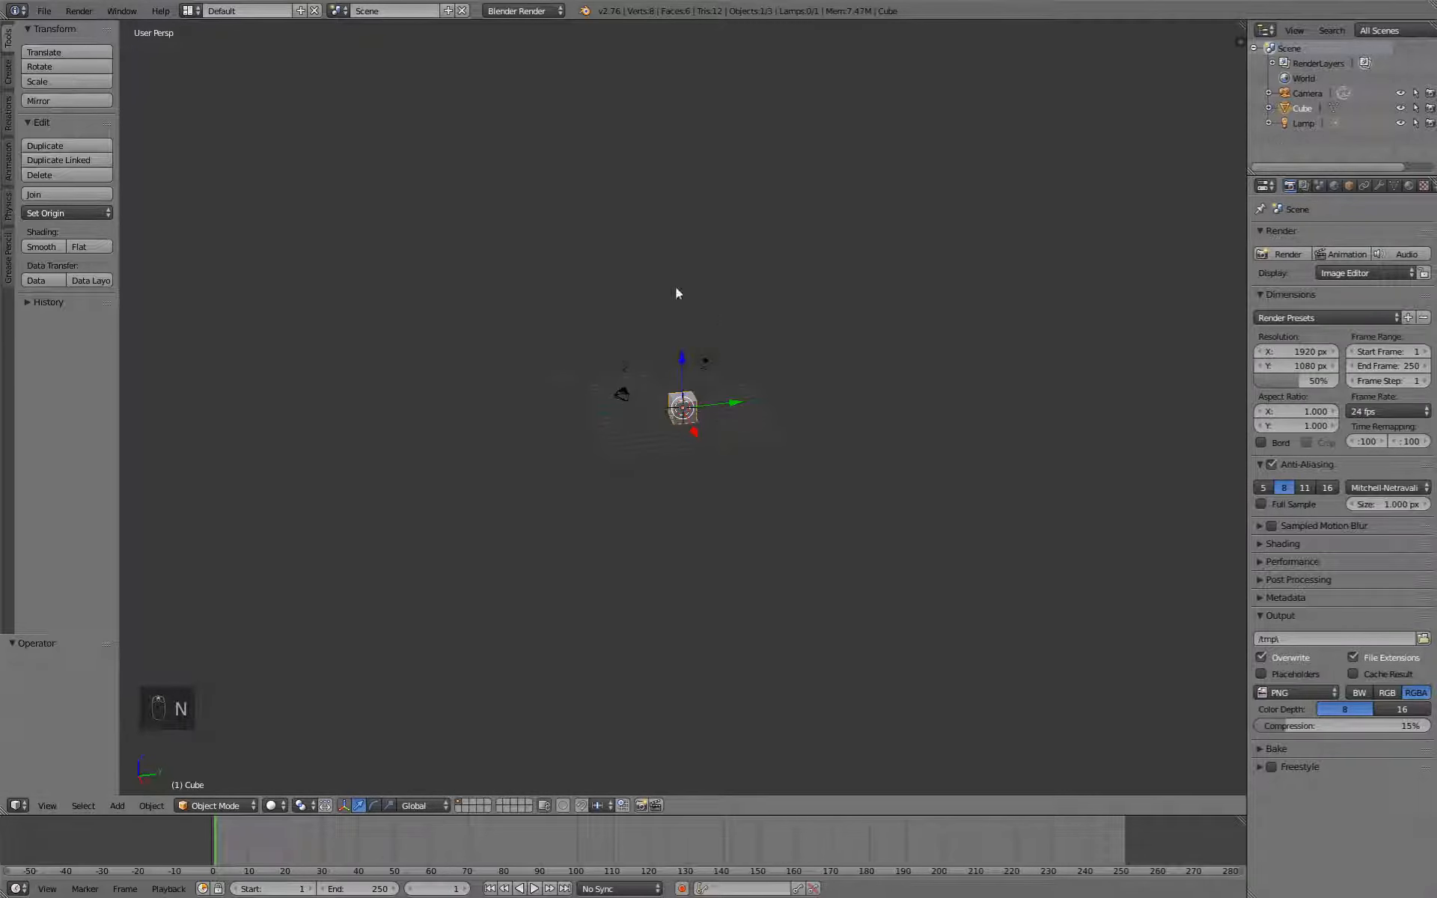
Select every object in the default scene, including the cube, camera and lamp, and delete them all.
scroll(677, 292, "up", 5)
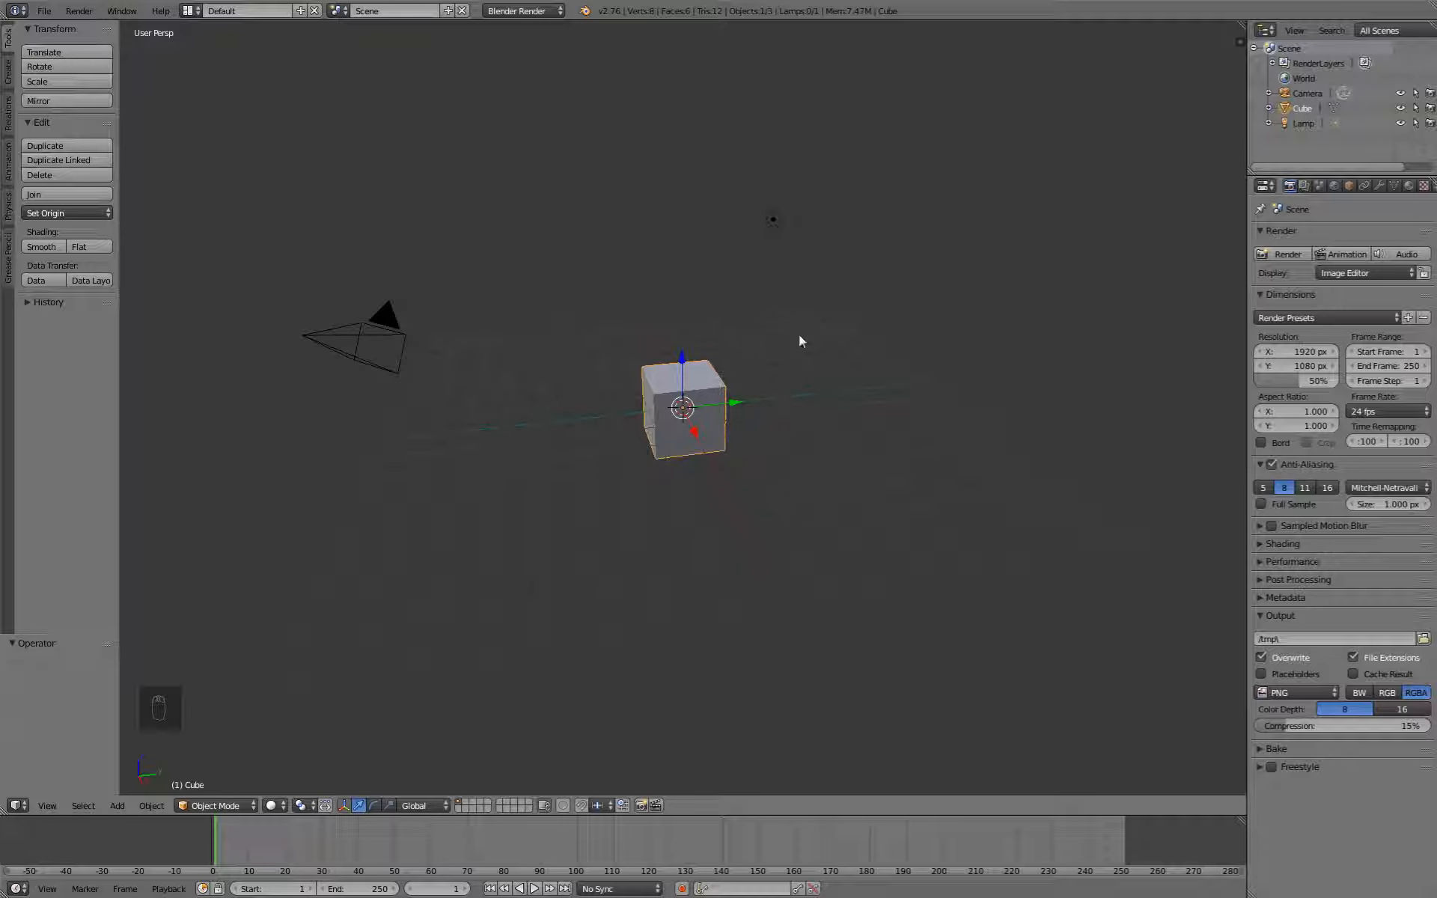
key("a")
key("a")
key("a")
key("x")
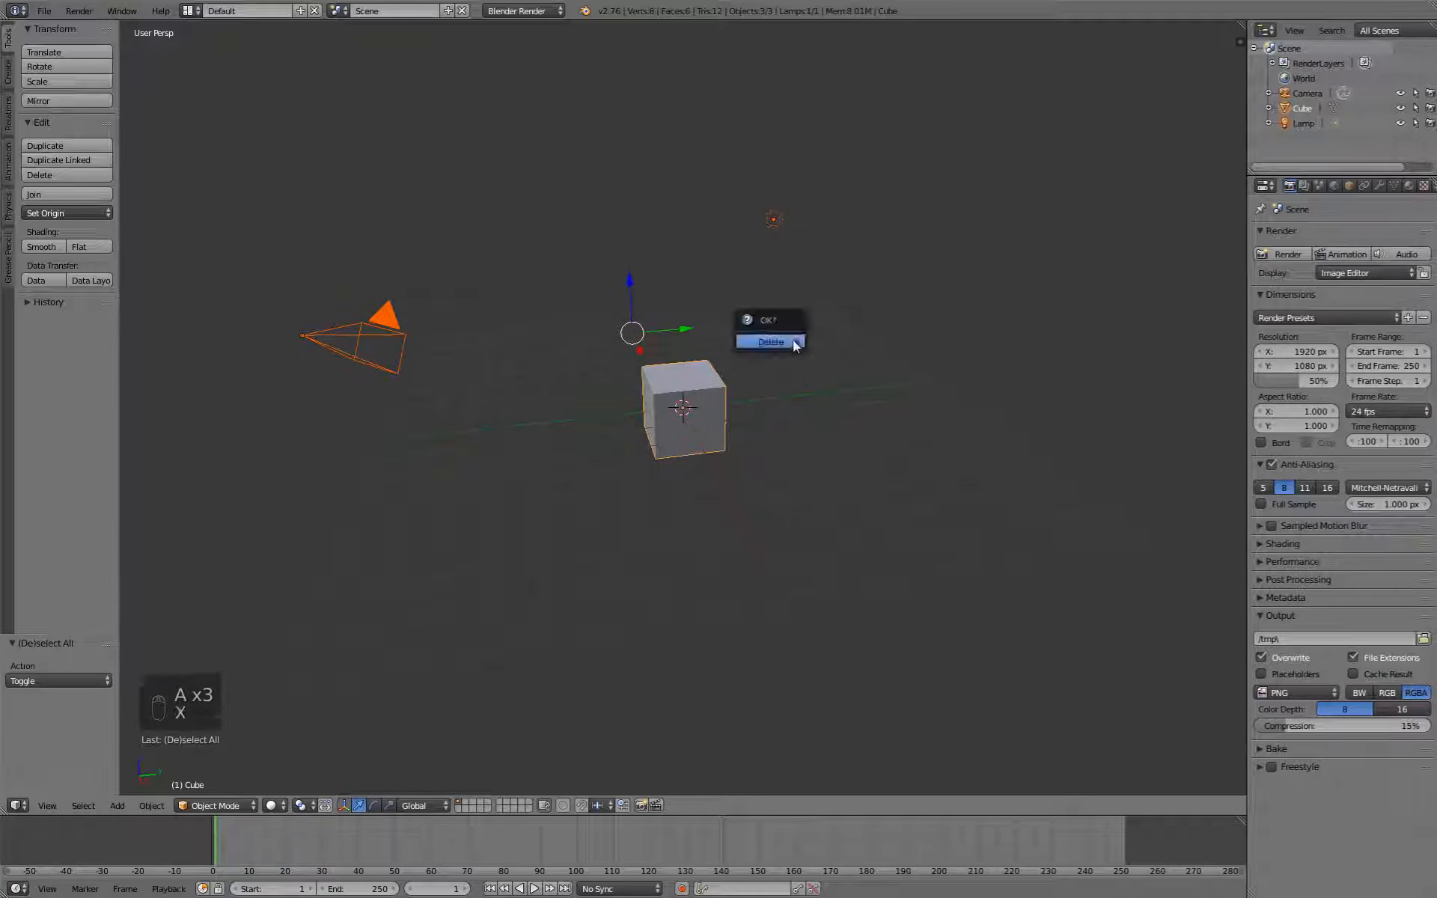
left_click(793, 338)
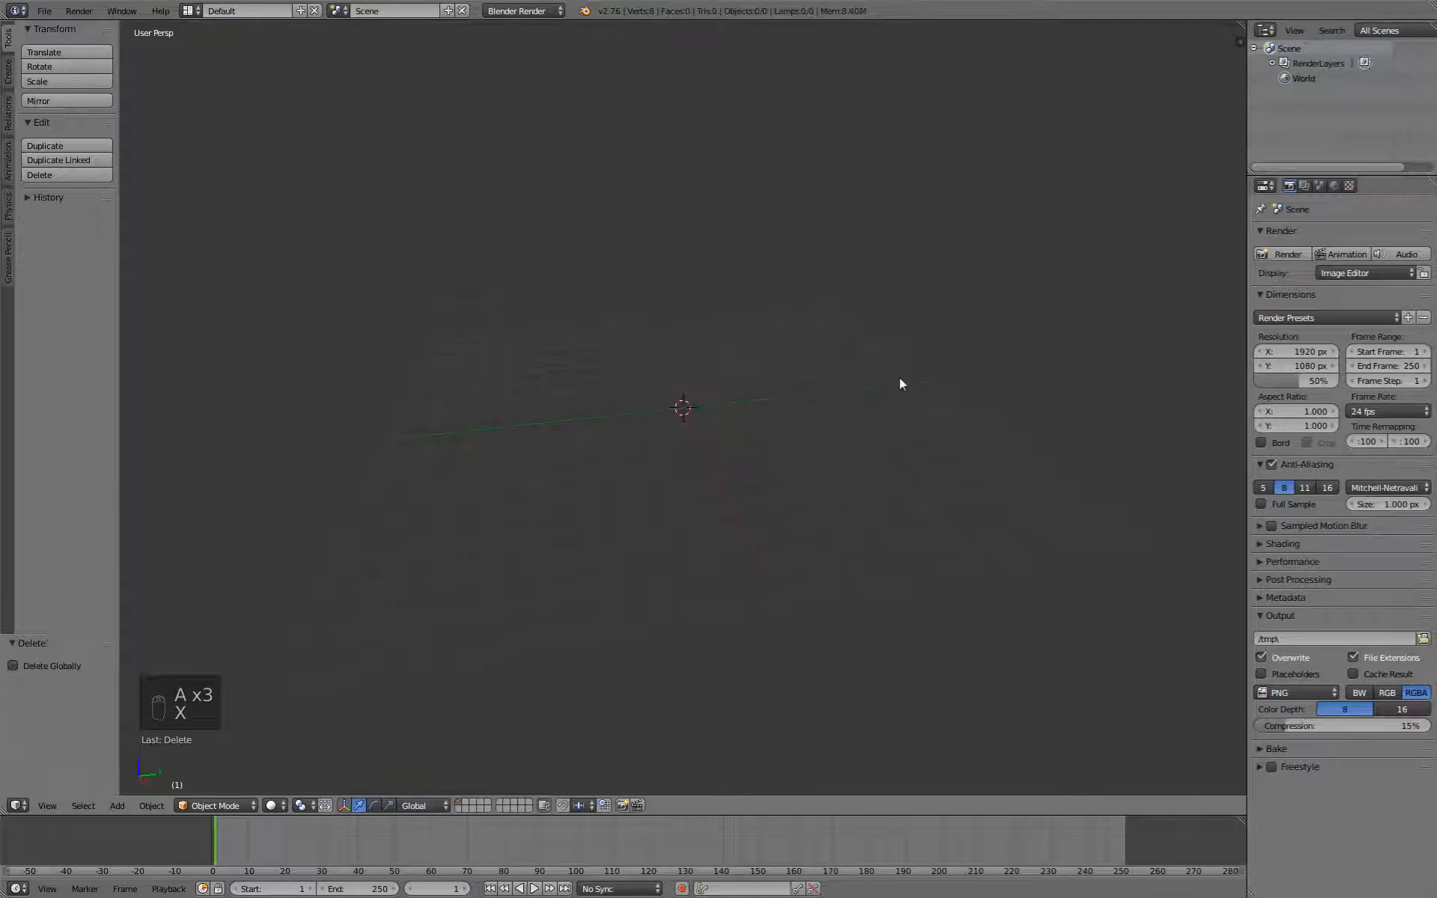
Set the scene units to metric with a unit scale of 0.01.
left_click(1318, 184)
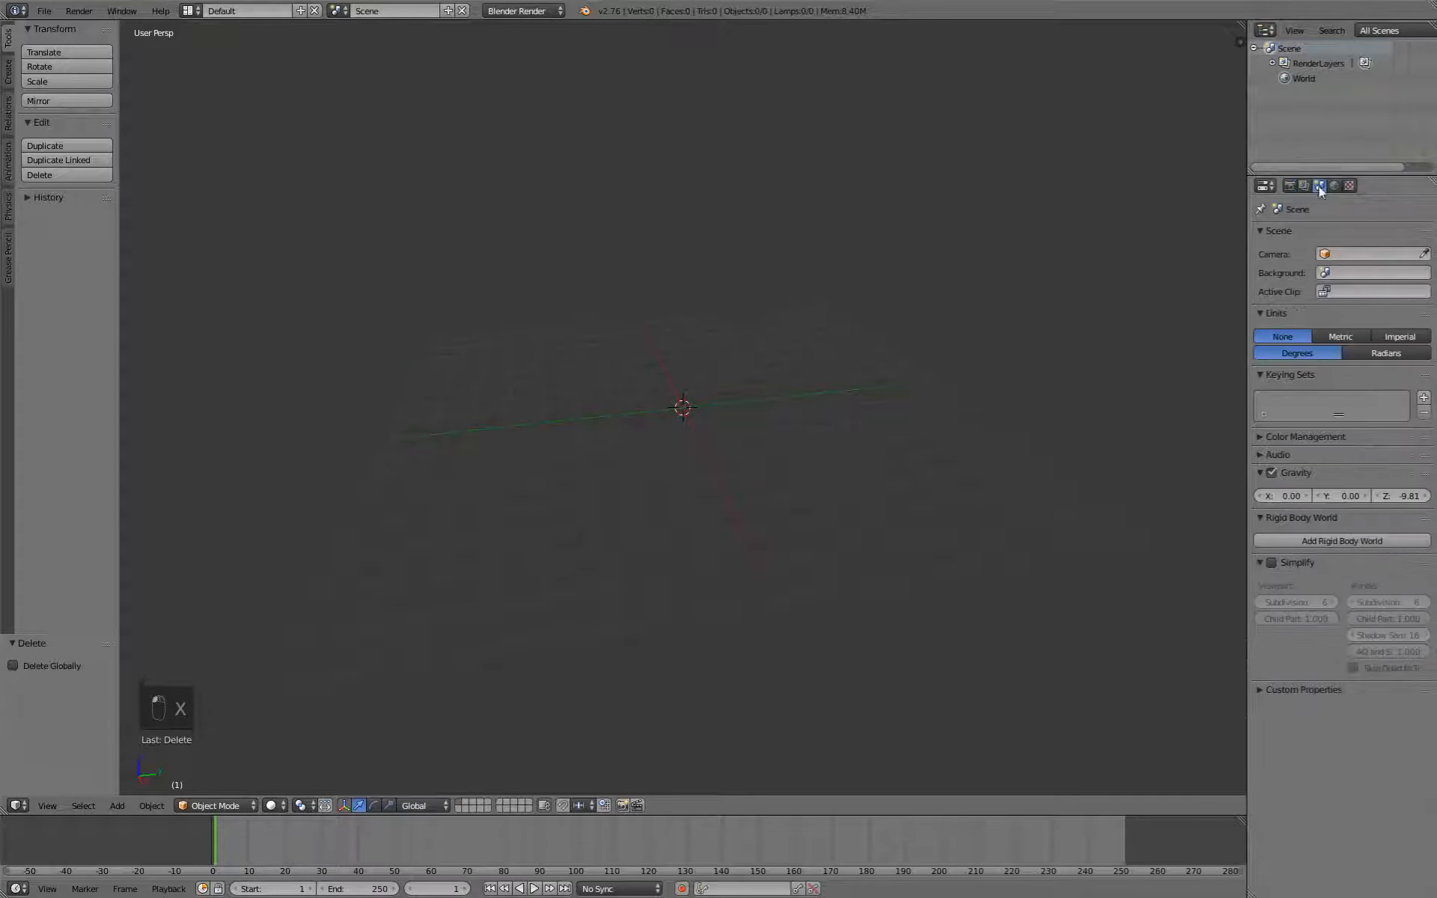
left_click(1338, 337)
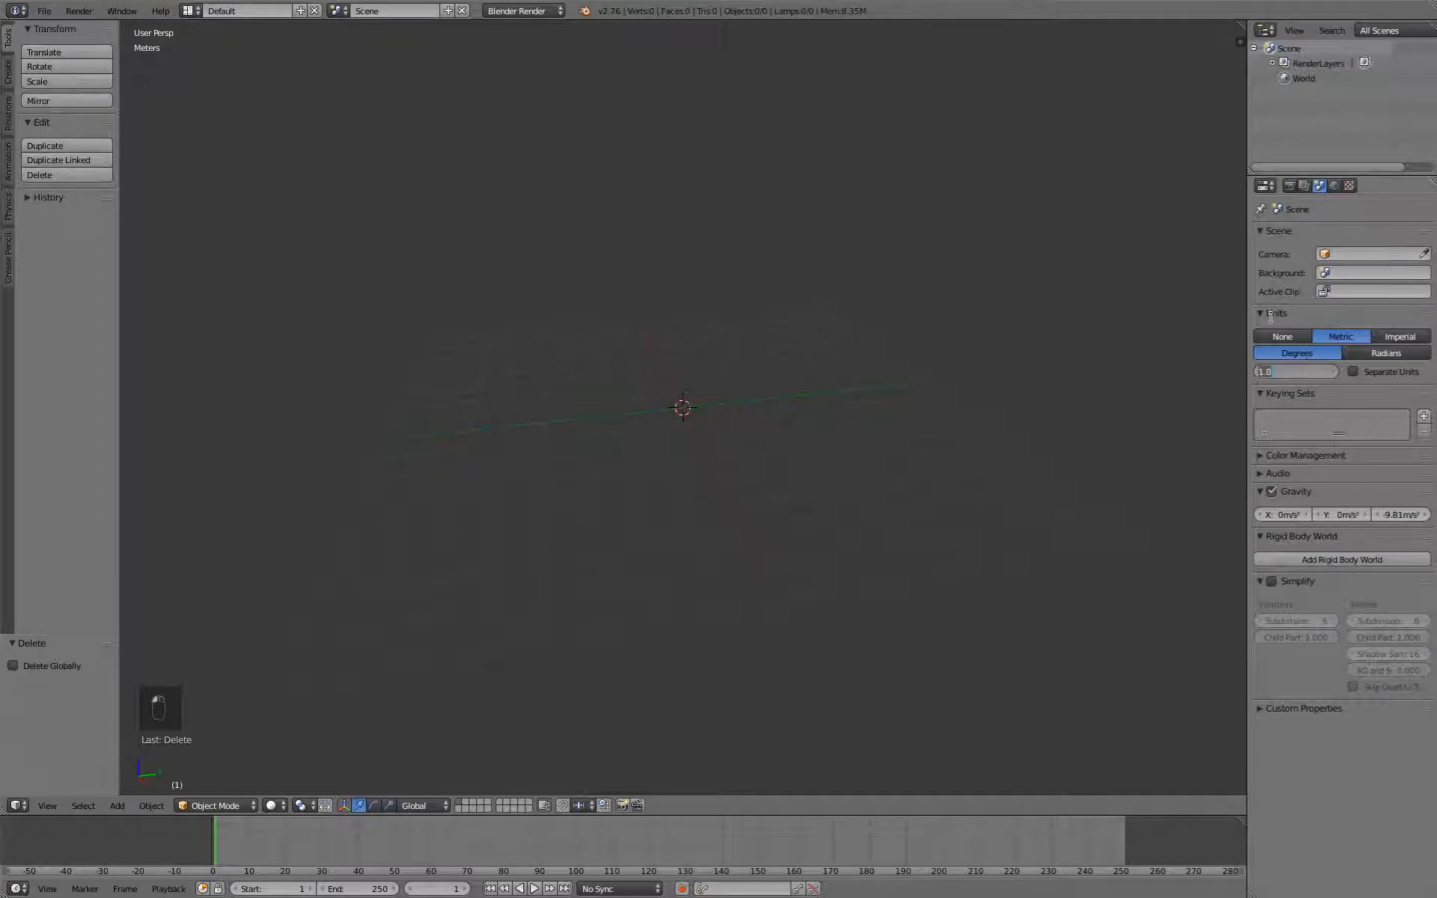
type("0.01")
key("Return")
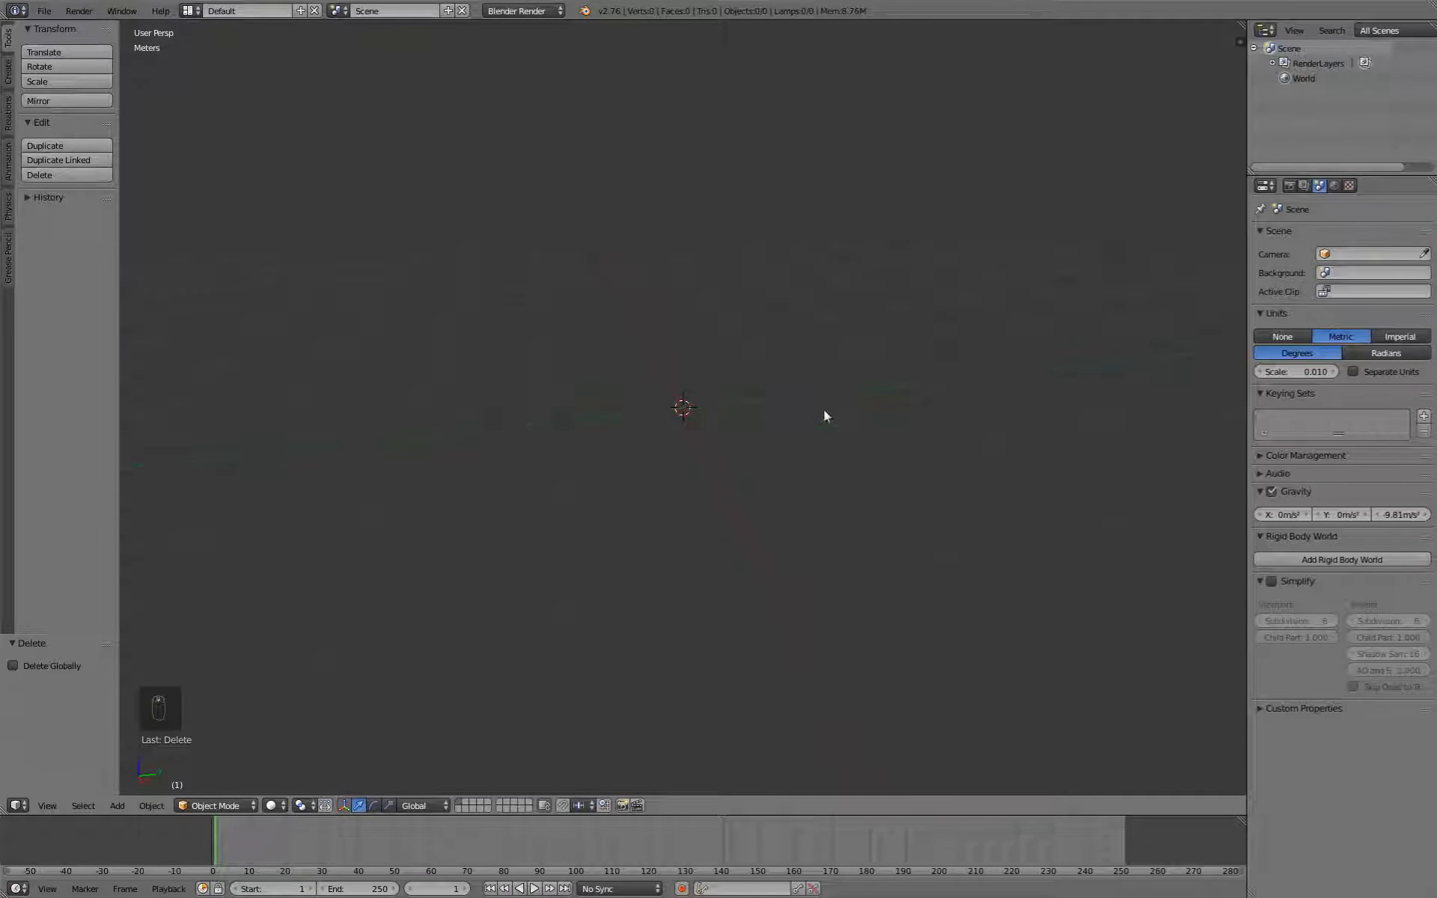
Show the 3D view's properties and set the view clipping end distance to 100 m.
key("n")
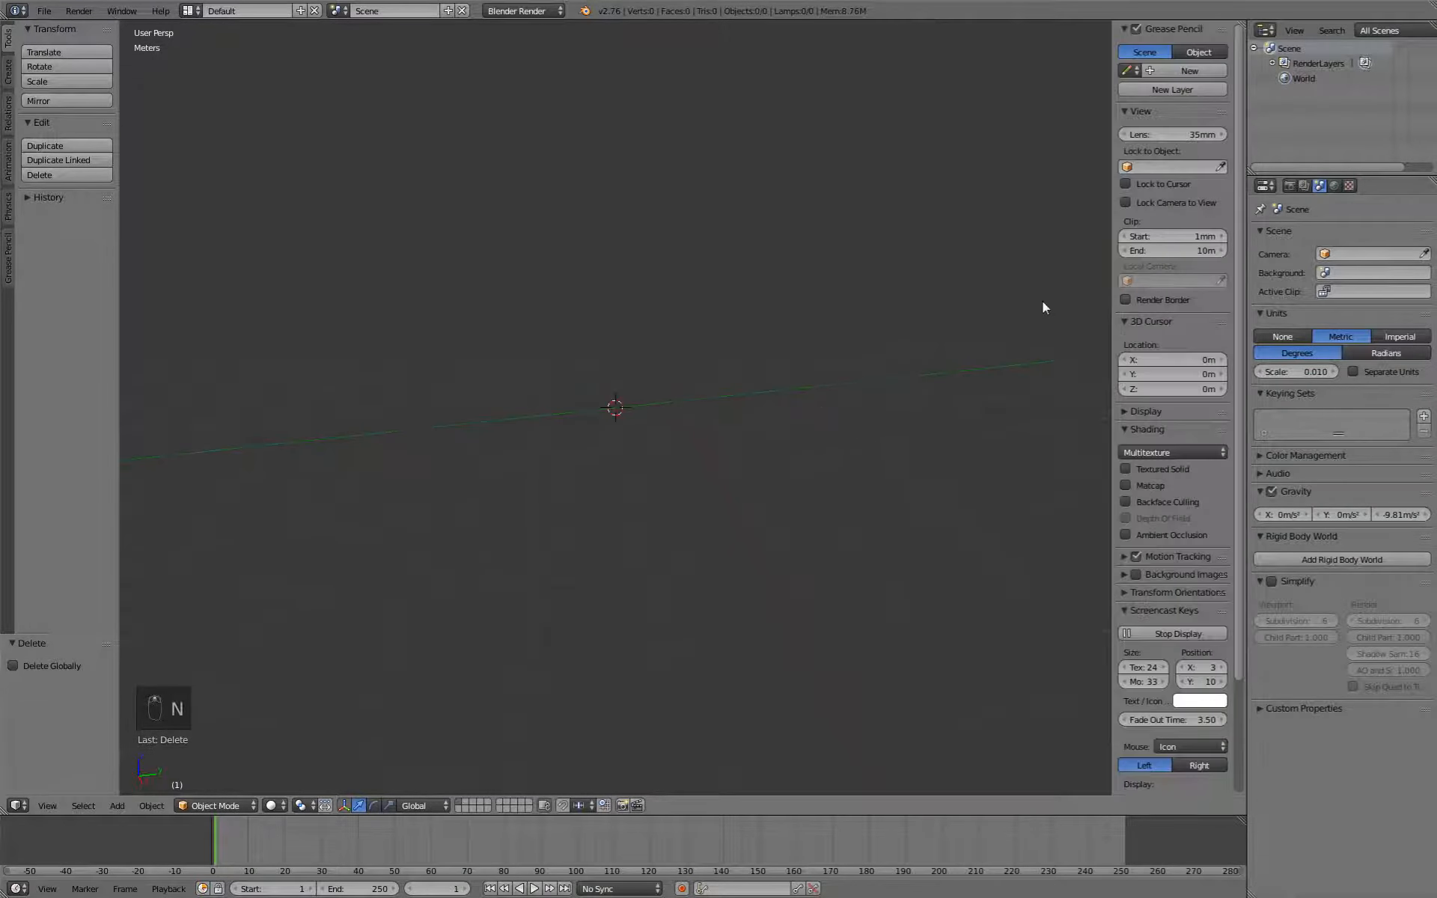
left_click(1189, 248)
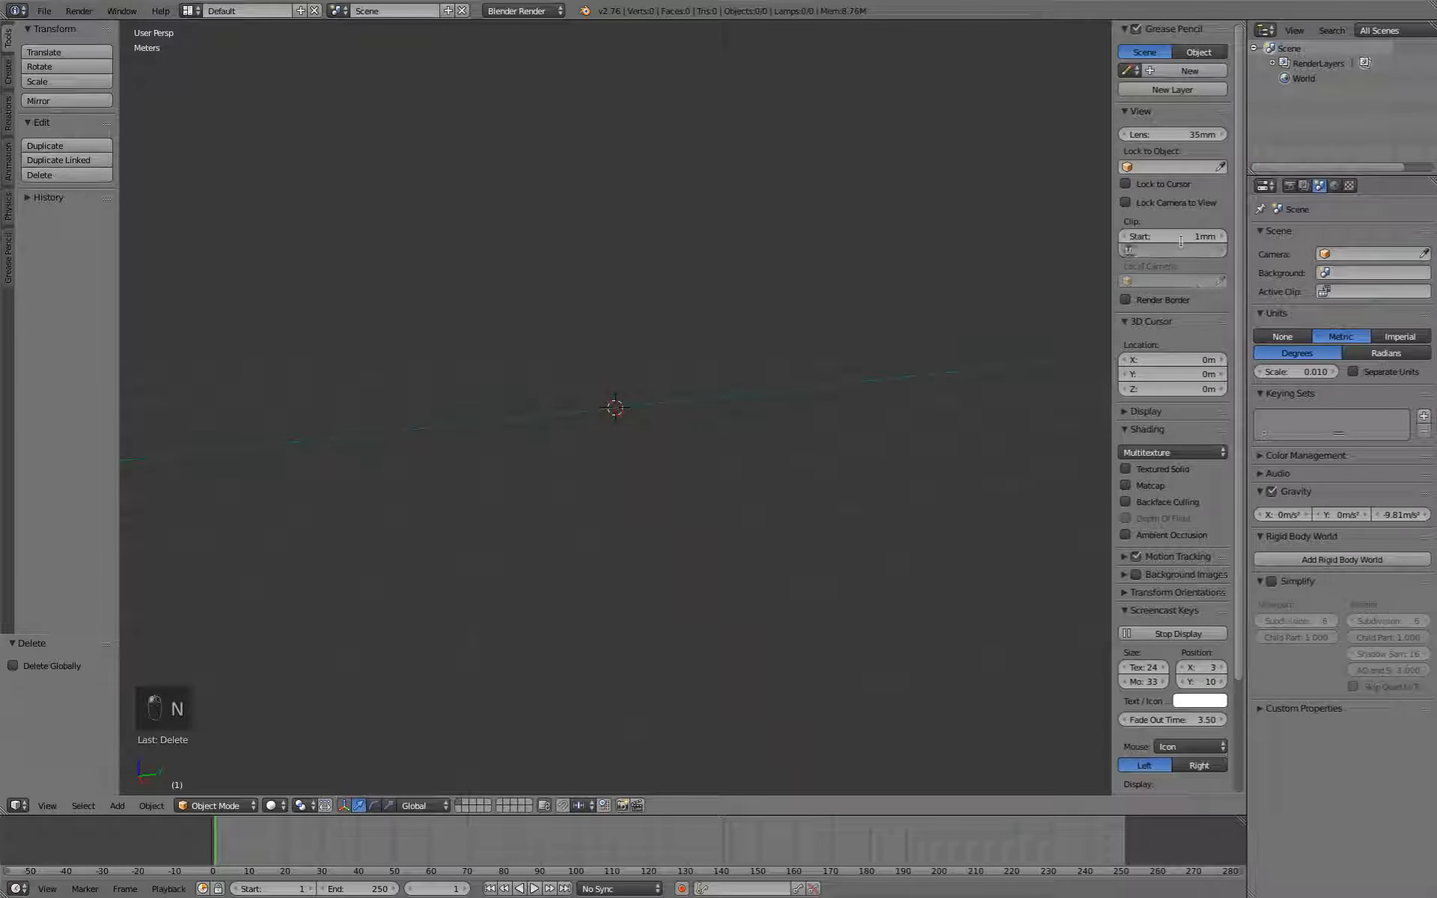
type("00")
left_click(685, 341)
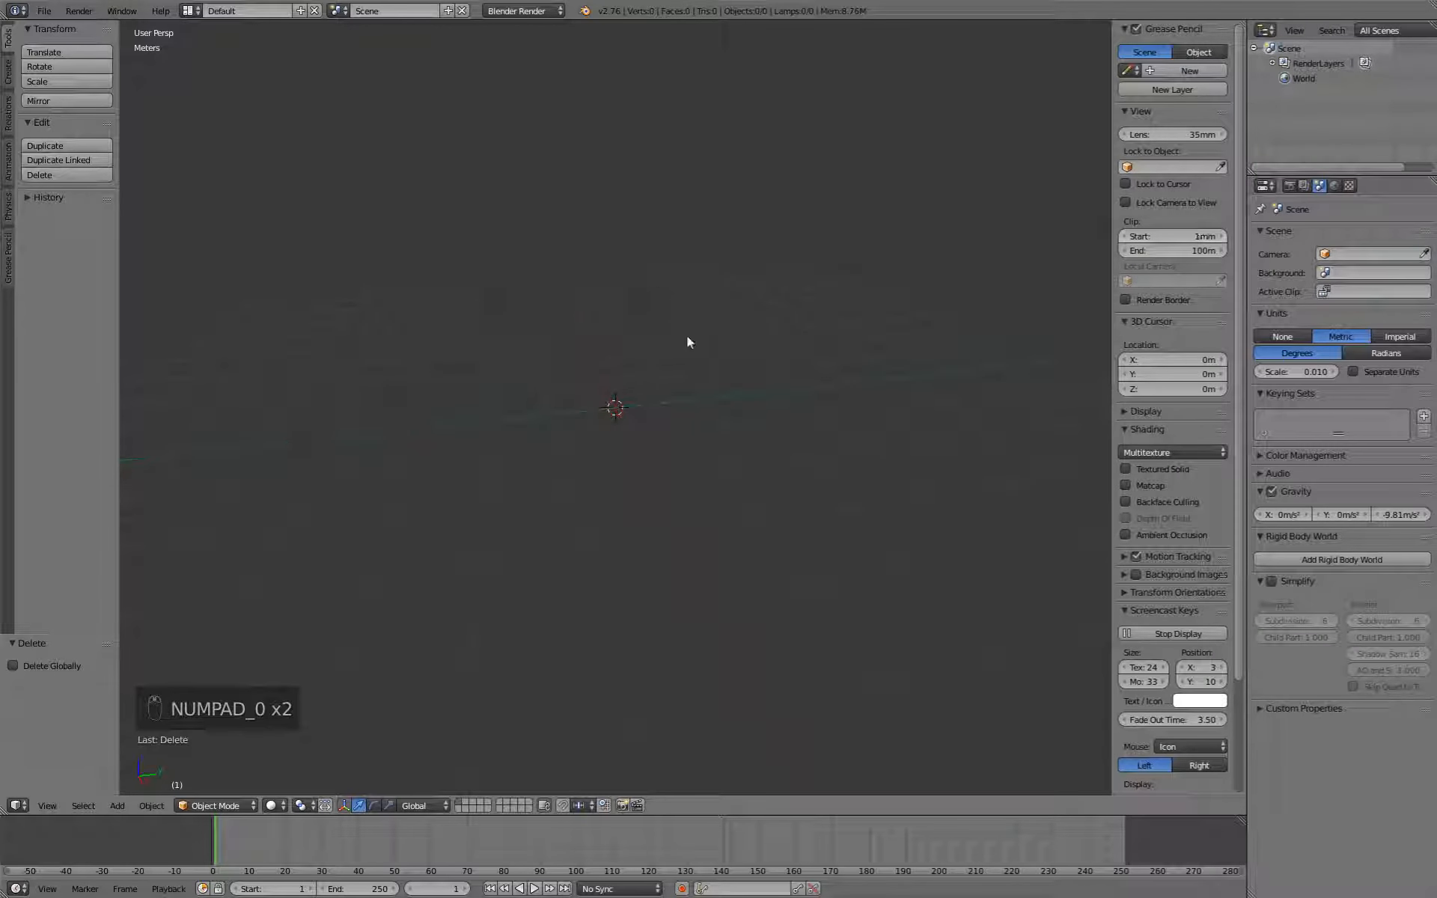
Load left.png from the Ford_views folder as a background image and assign it to the Right view.
middle_click_drag(751, 370, 709, 389)
scroll(1174, 554, "down", 5)
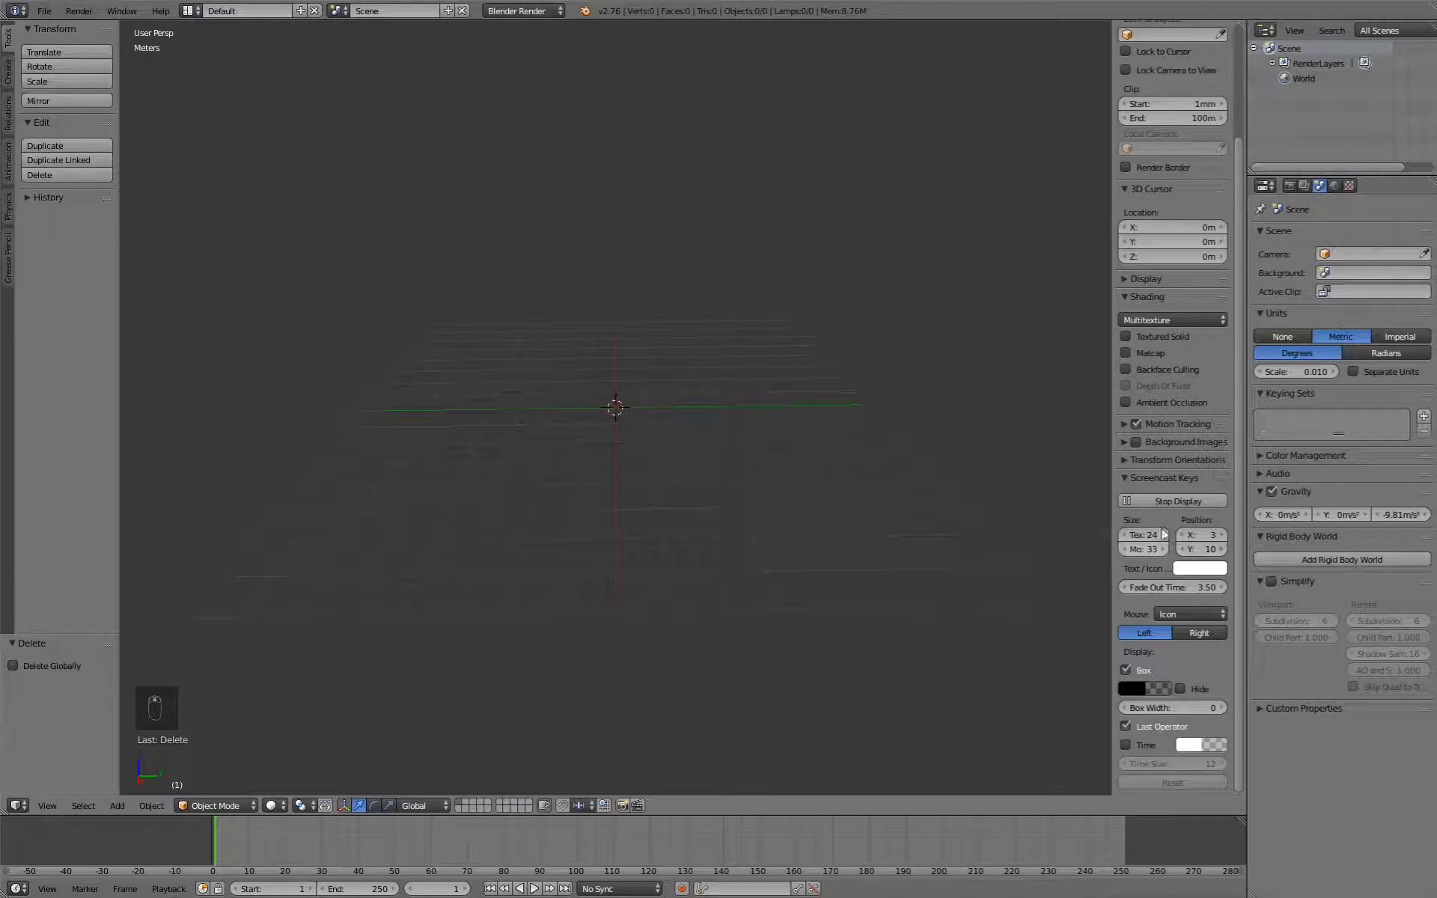
left_click(1125, 446)
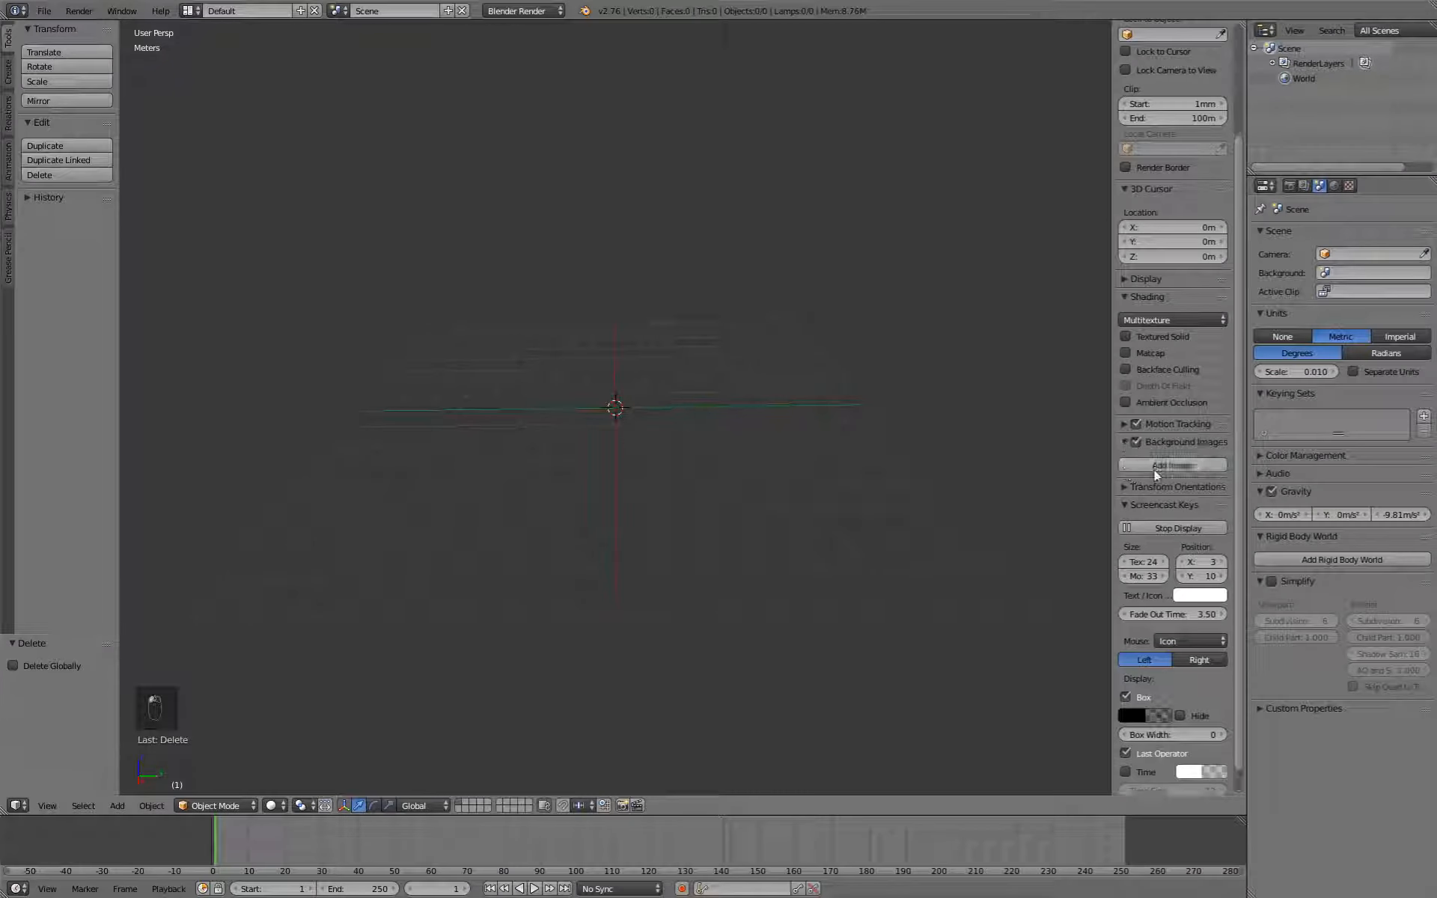
left_click(1156, 465)
left_click(1180, 555)
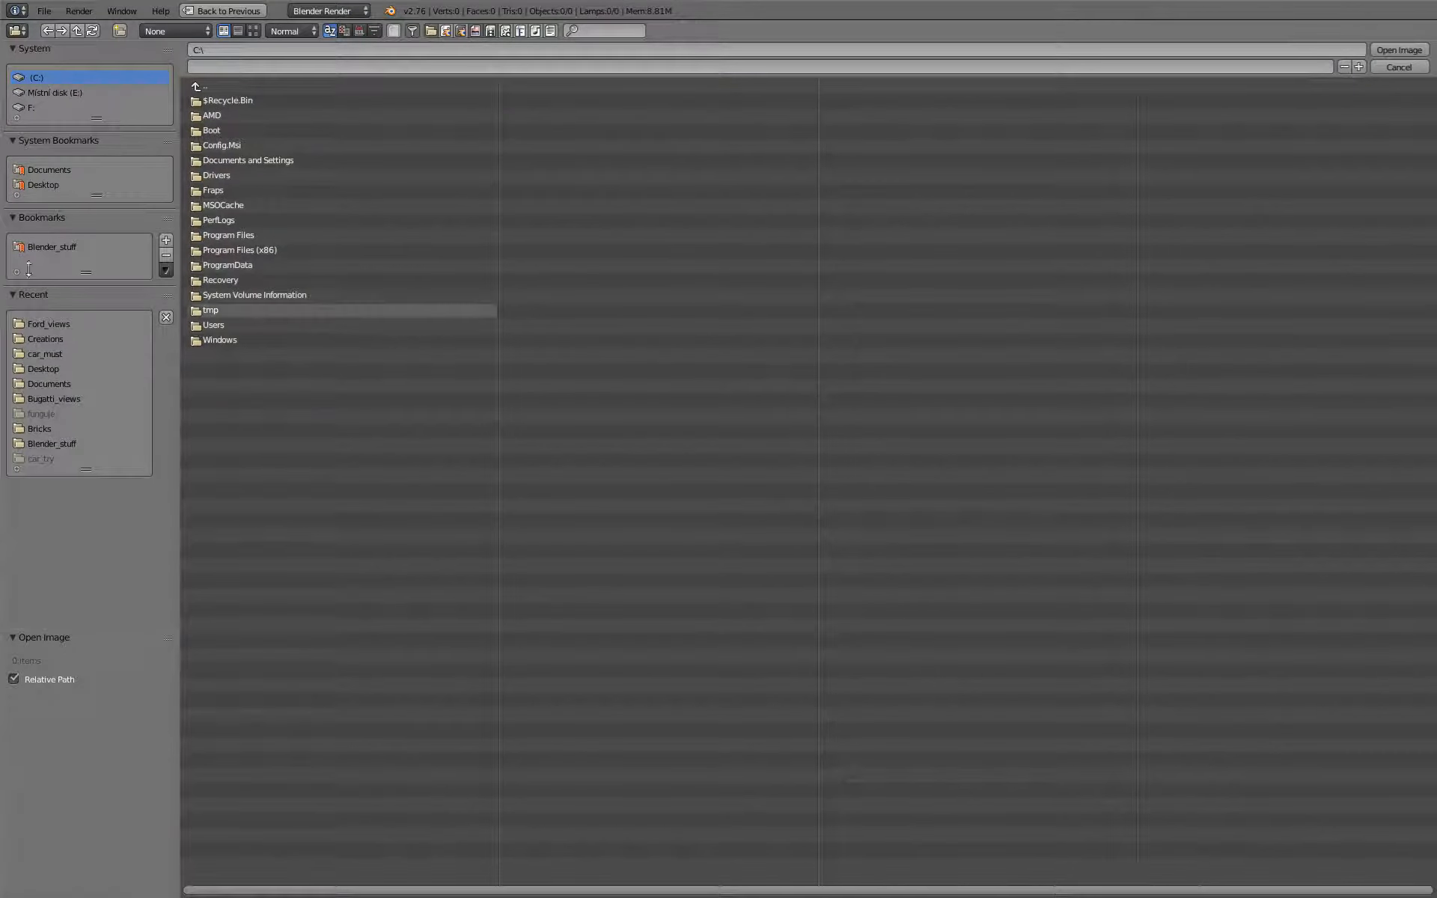
left_click(72, 324)
left_click(253, 144)
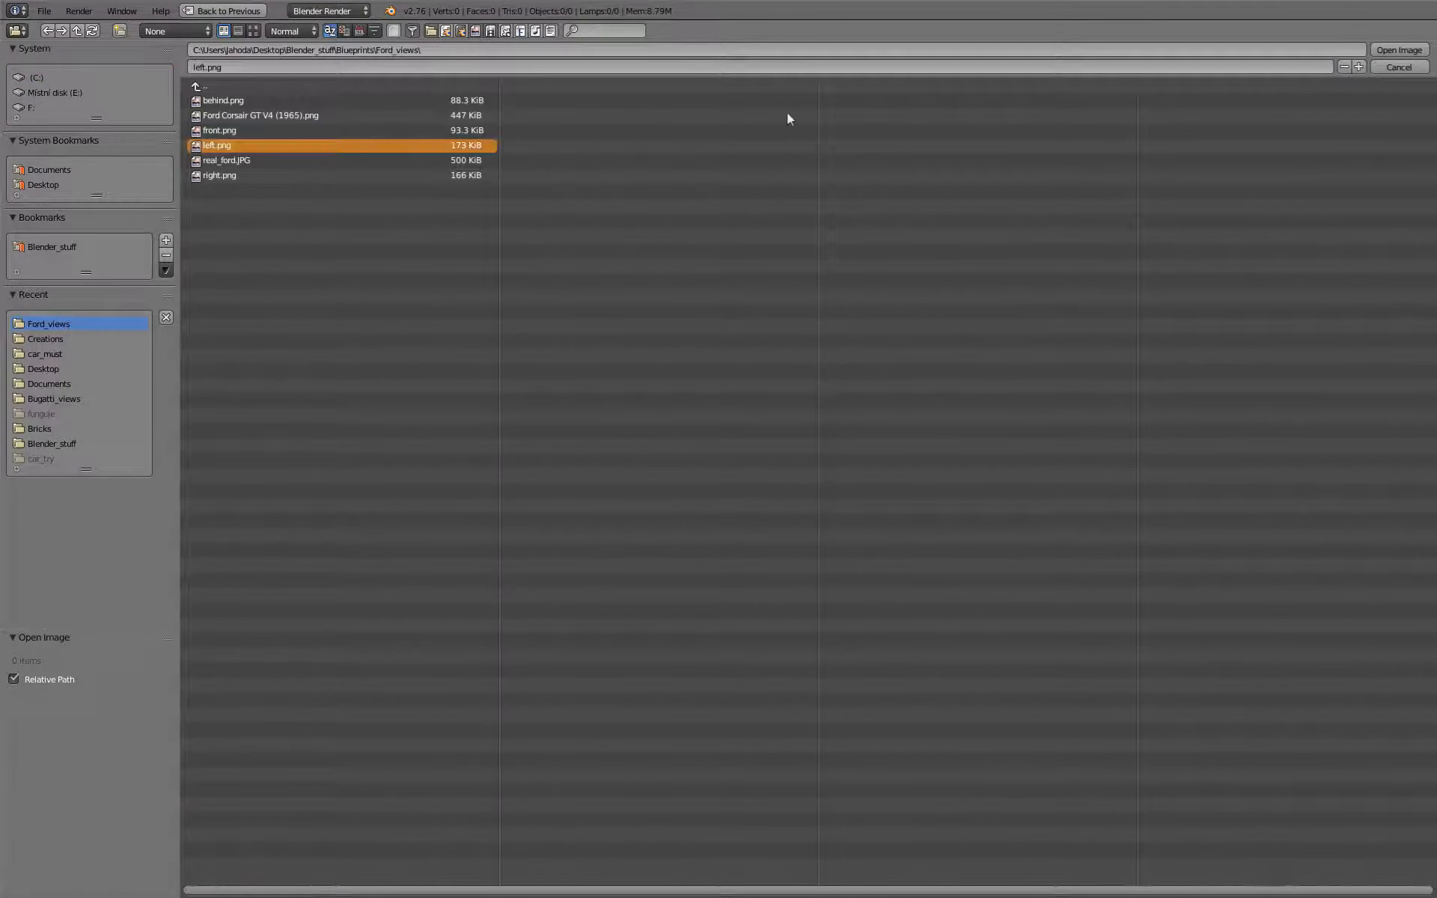
left_click(1398, 50)
scroll(1203, 491, "down", 4)
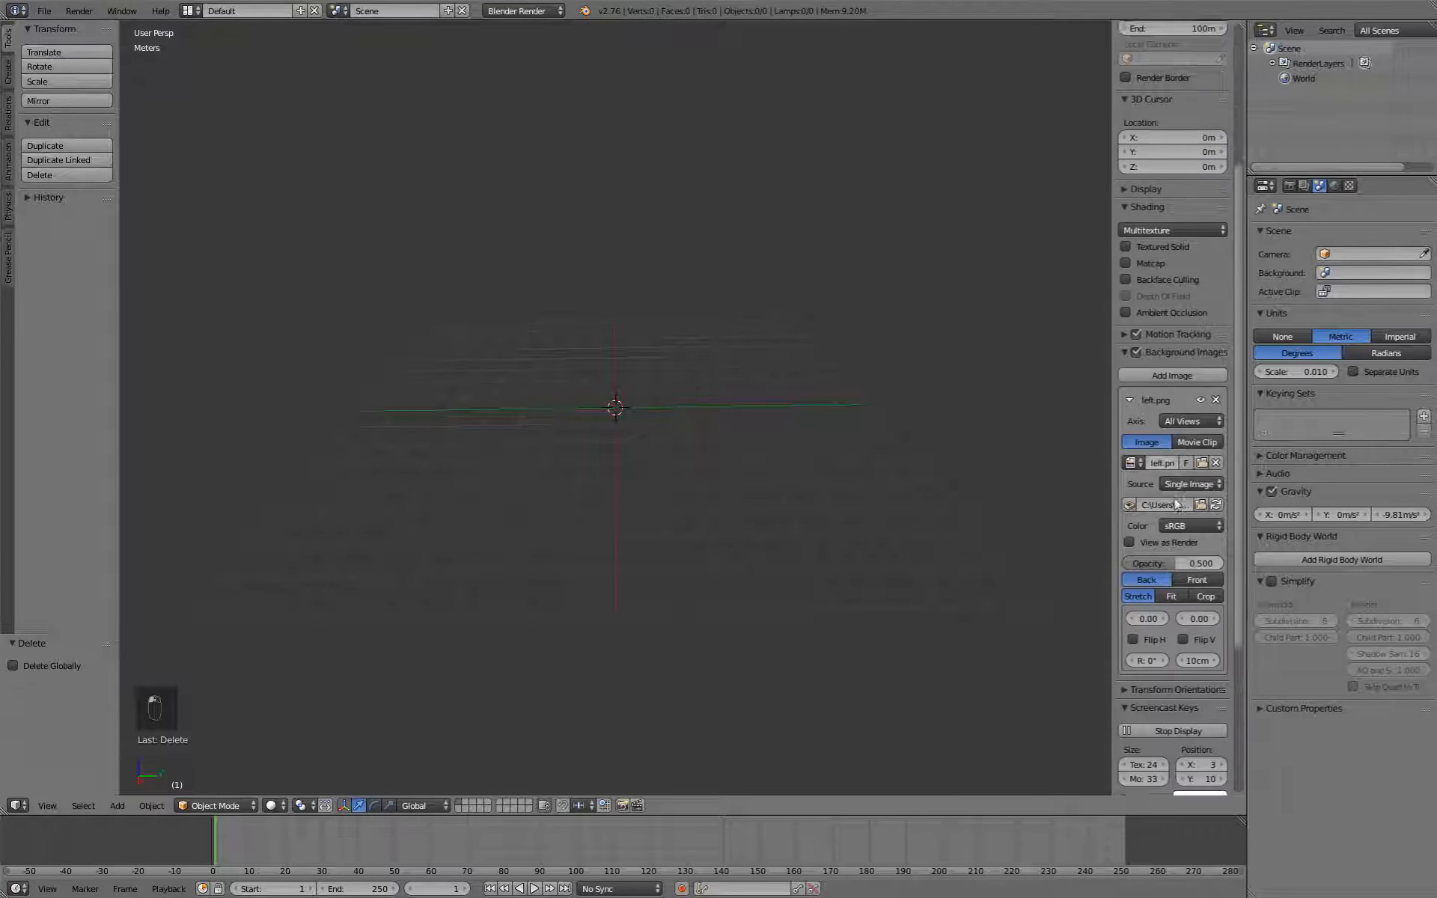
left_click(1194, 360)
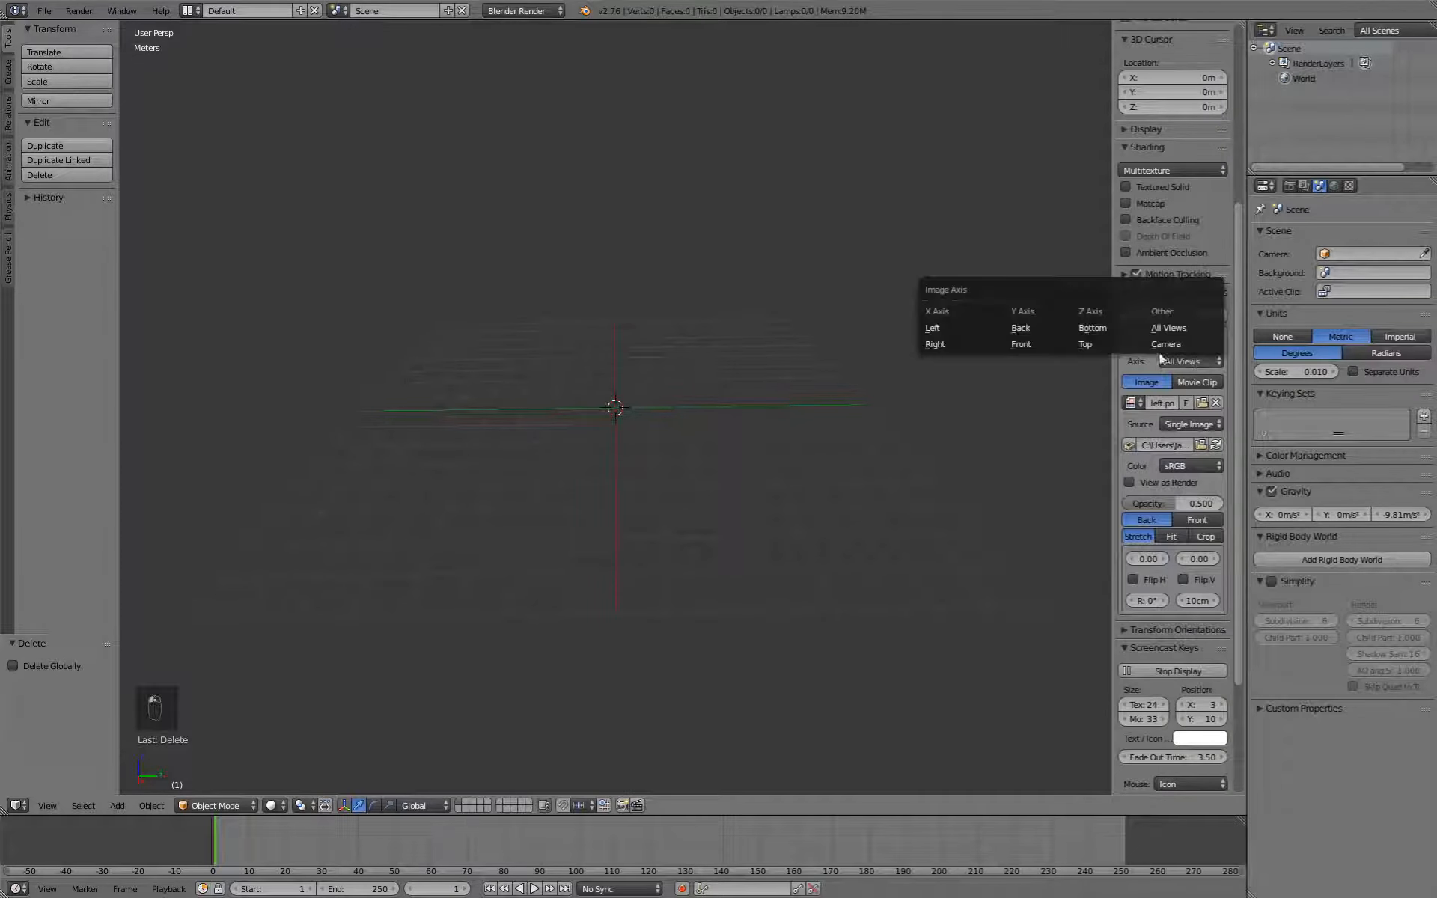
left_click(948, 346)
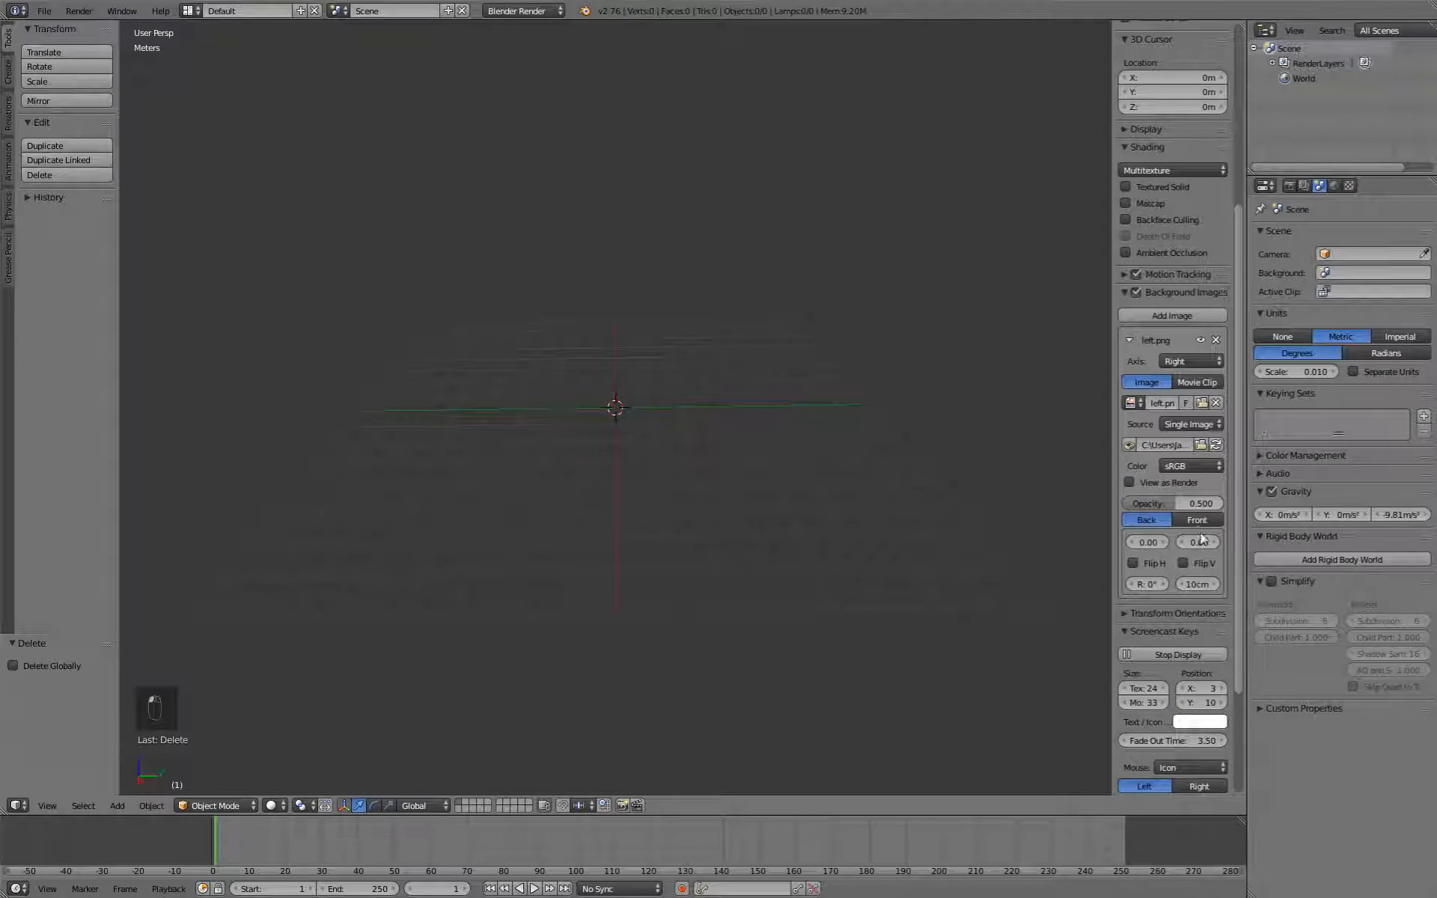
Add Ford Corsair GT V4 (1965).png from Ford_views as a second background image and set its size to 10 m.
left_click(1174, 316)
scroll(1179, 449, "down", 3)
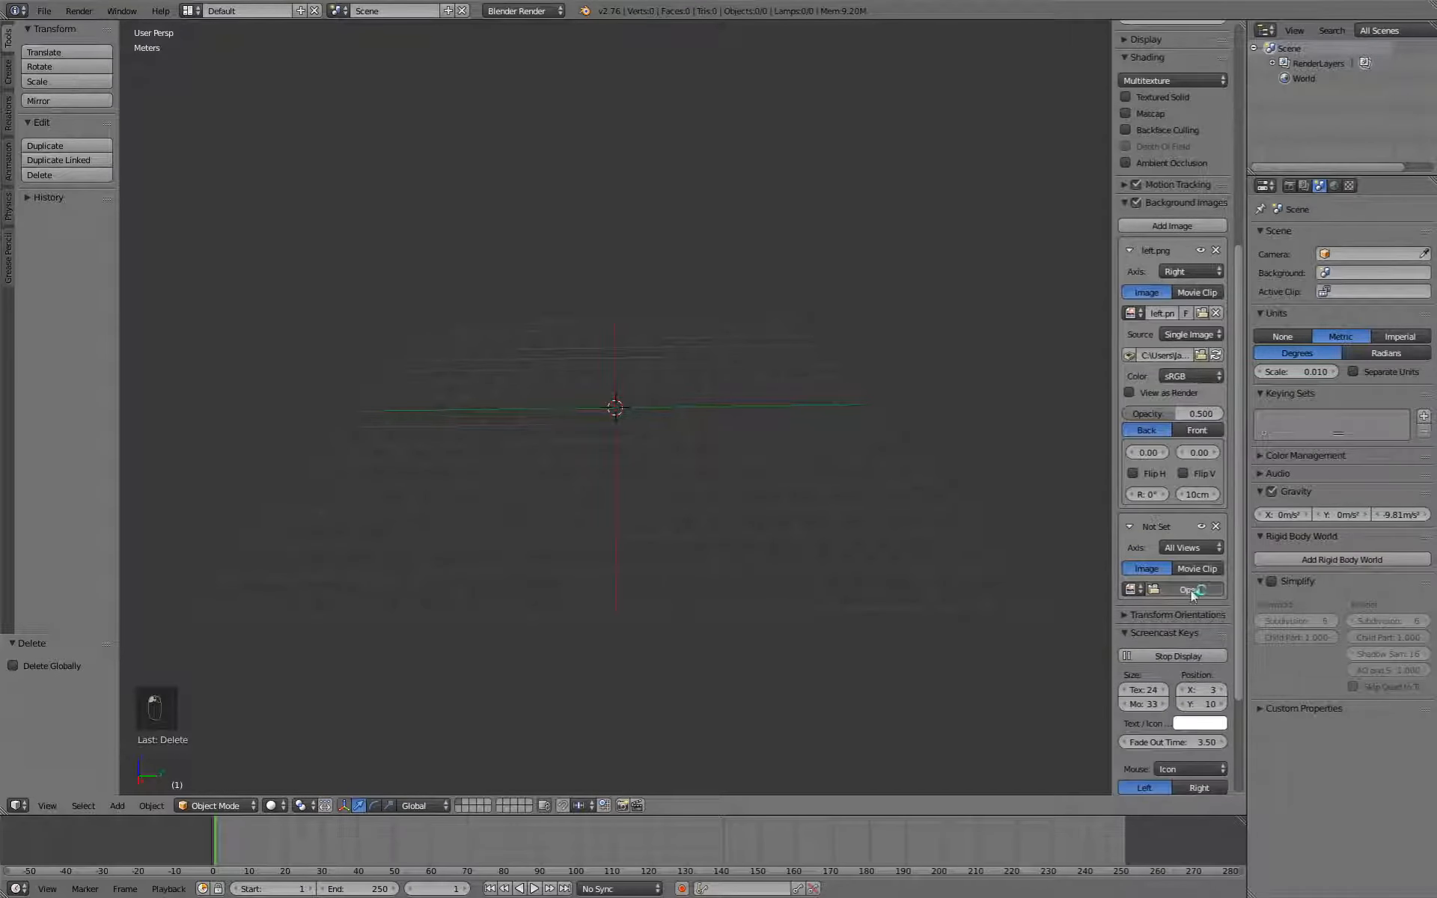
left_click(1191, 590)
left_click(58, 323)
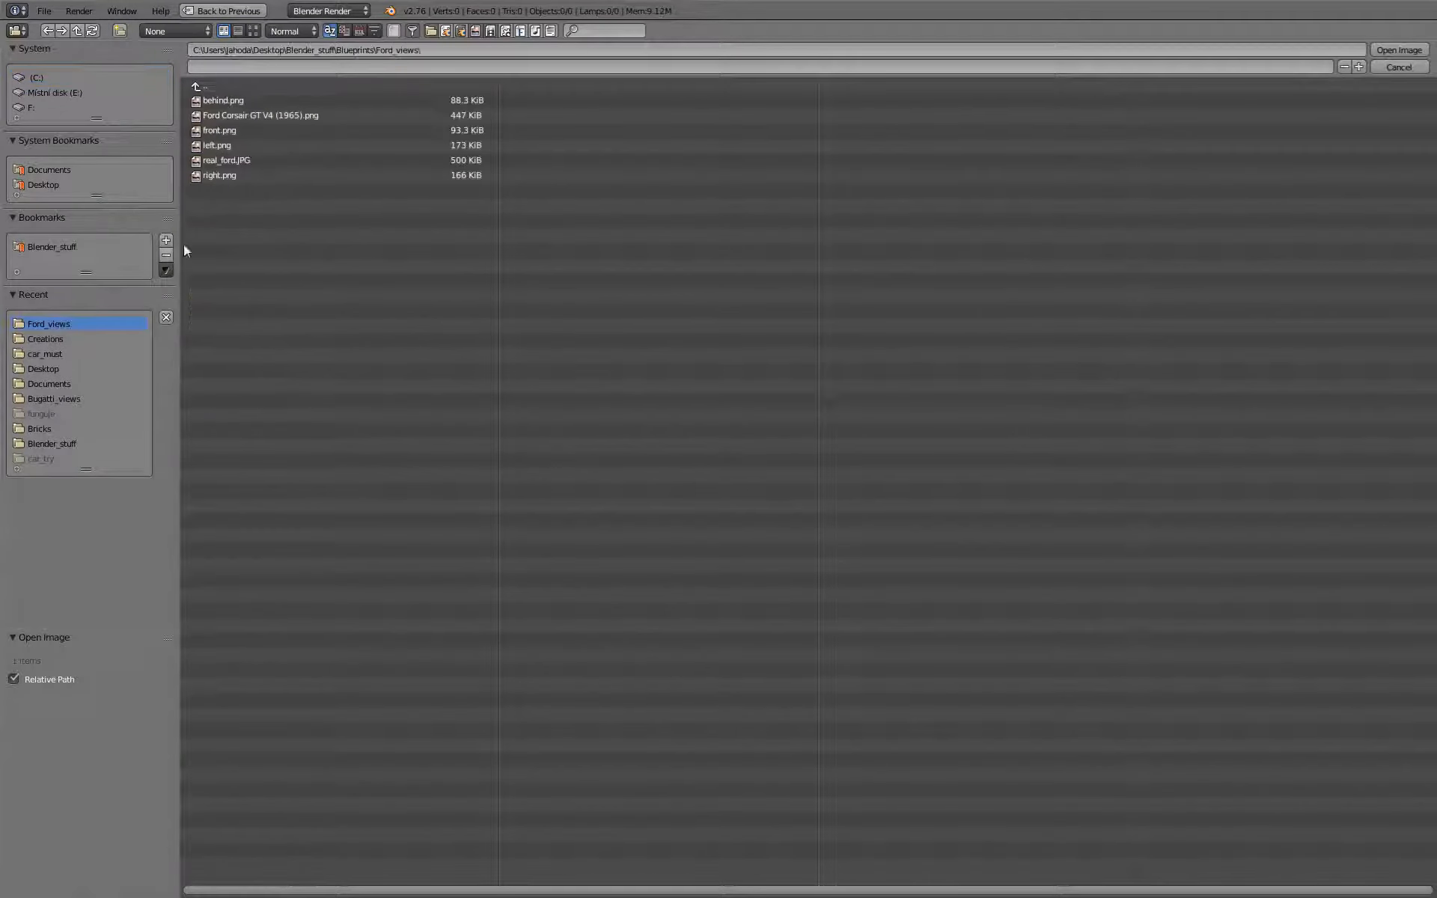
left_click(245, 115)
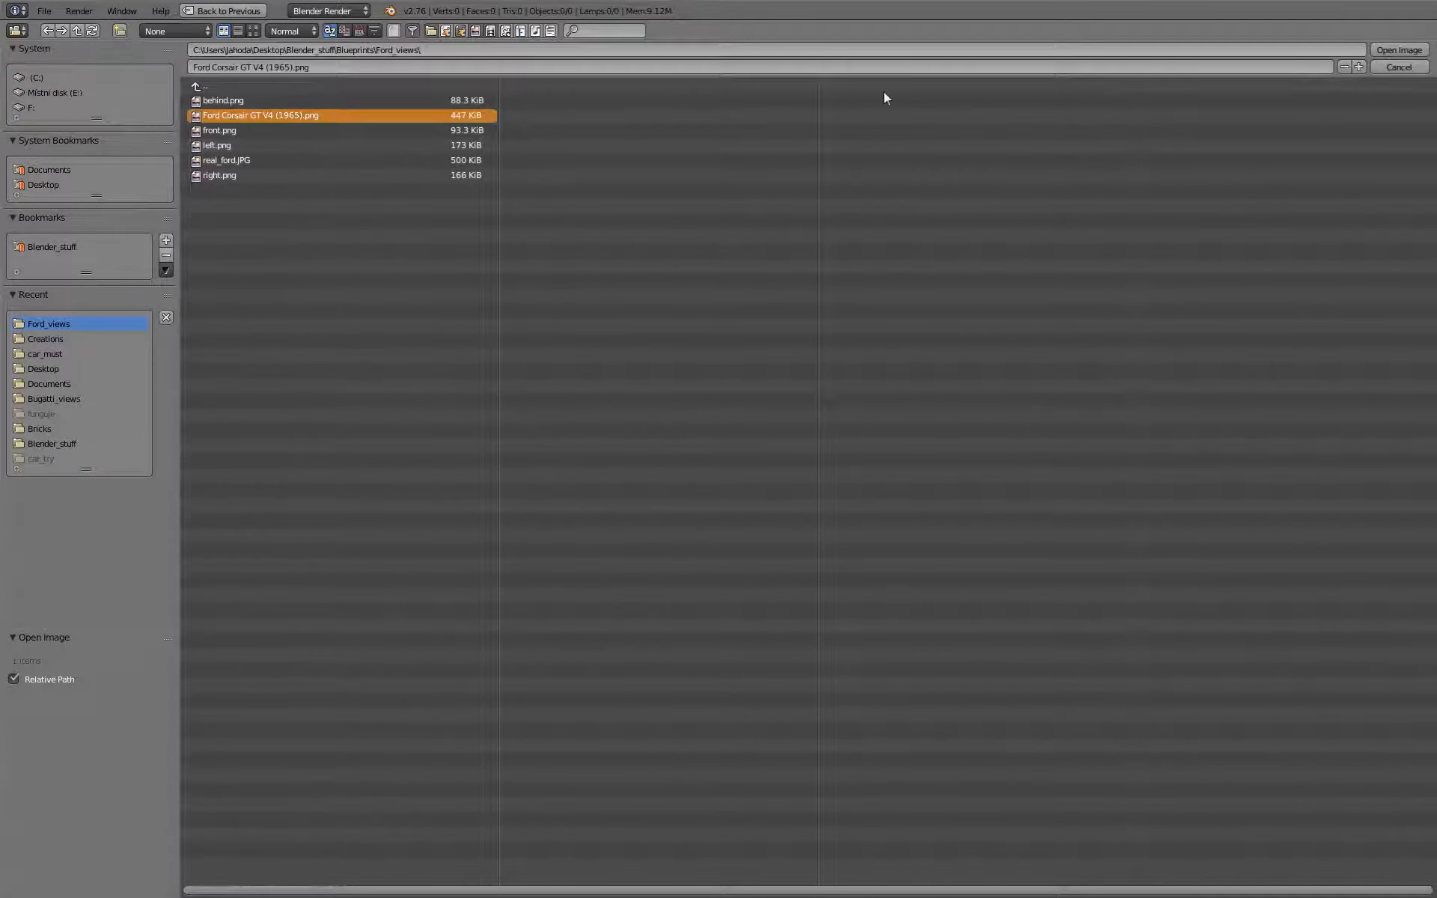
left_click(1399, 49)
scroll(1177, 679, "down", 4)
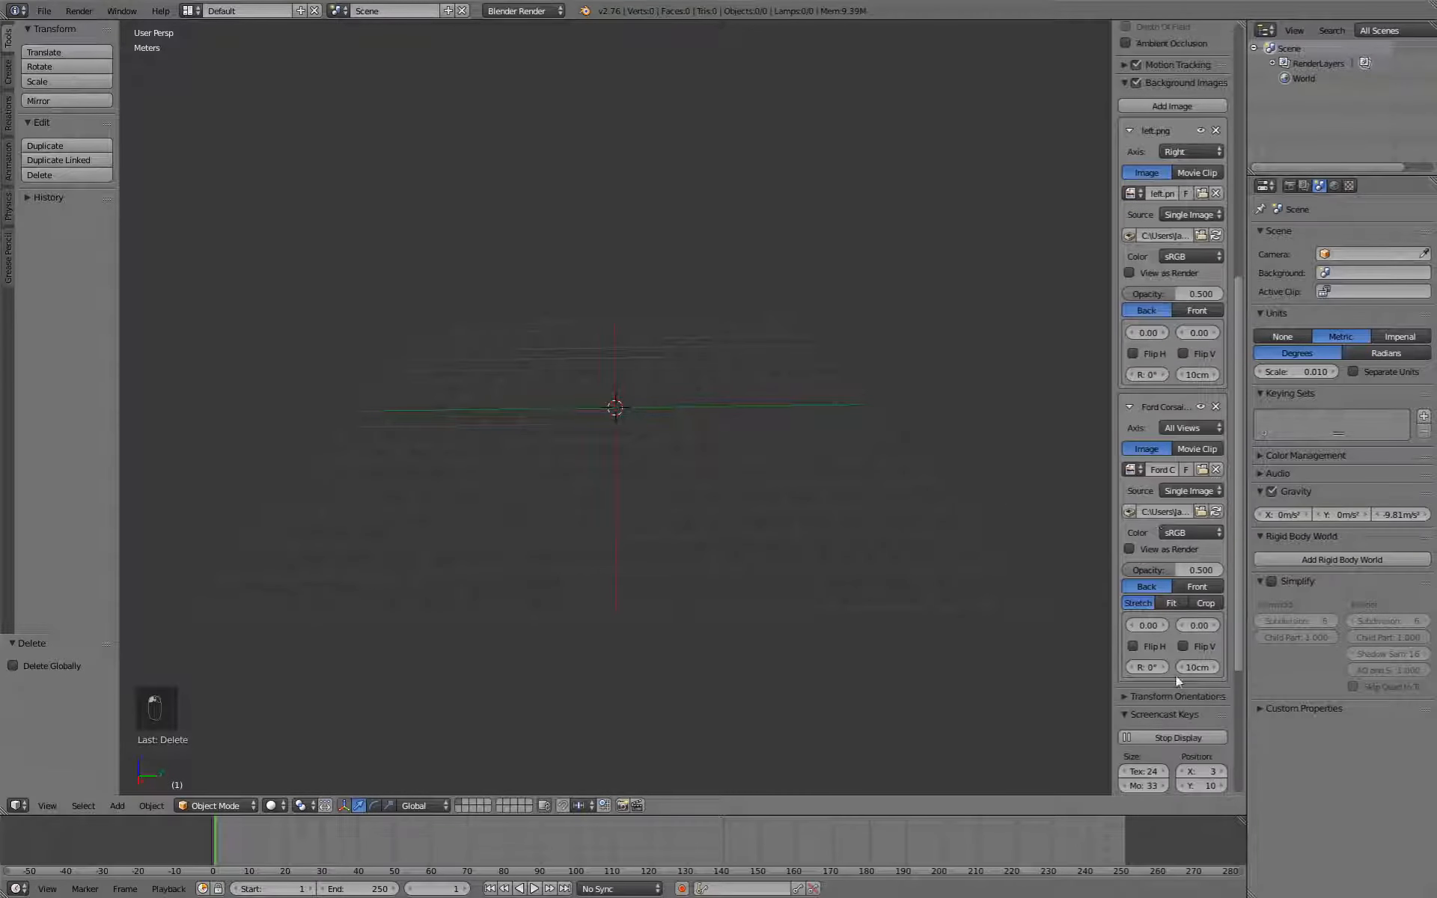
left_click(1185, 673)
key("Return")
key("KP_0")
key("KP_0")
Switch the 3D view to the front orthographic view and enlarge the blueprint in it.
key("KP_1")
key("KP_5")
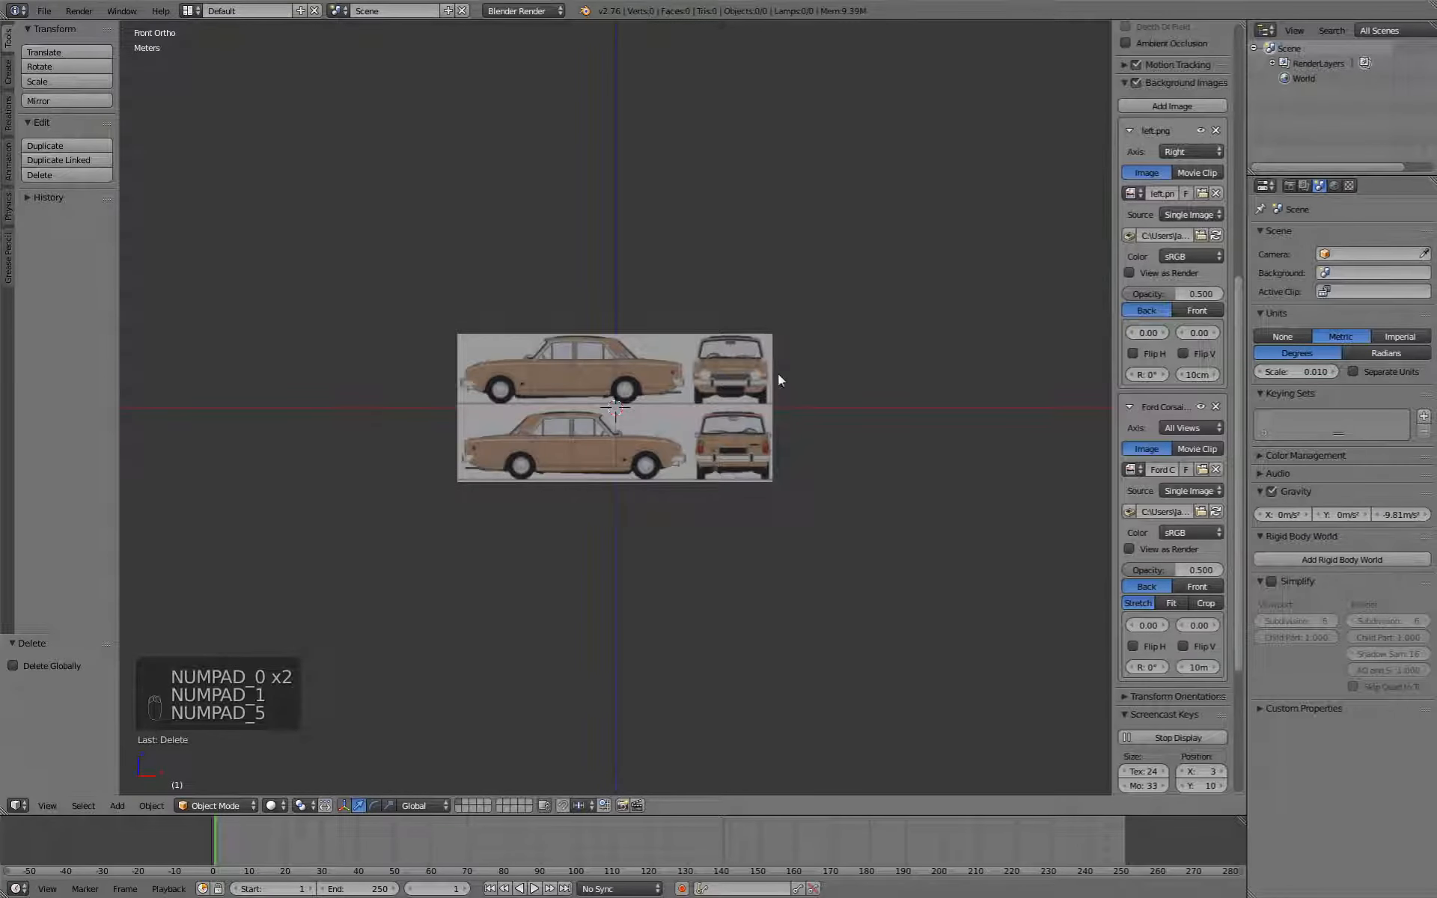
scroll(778, 380, "up", 4)
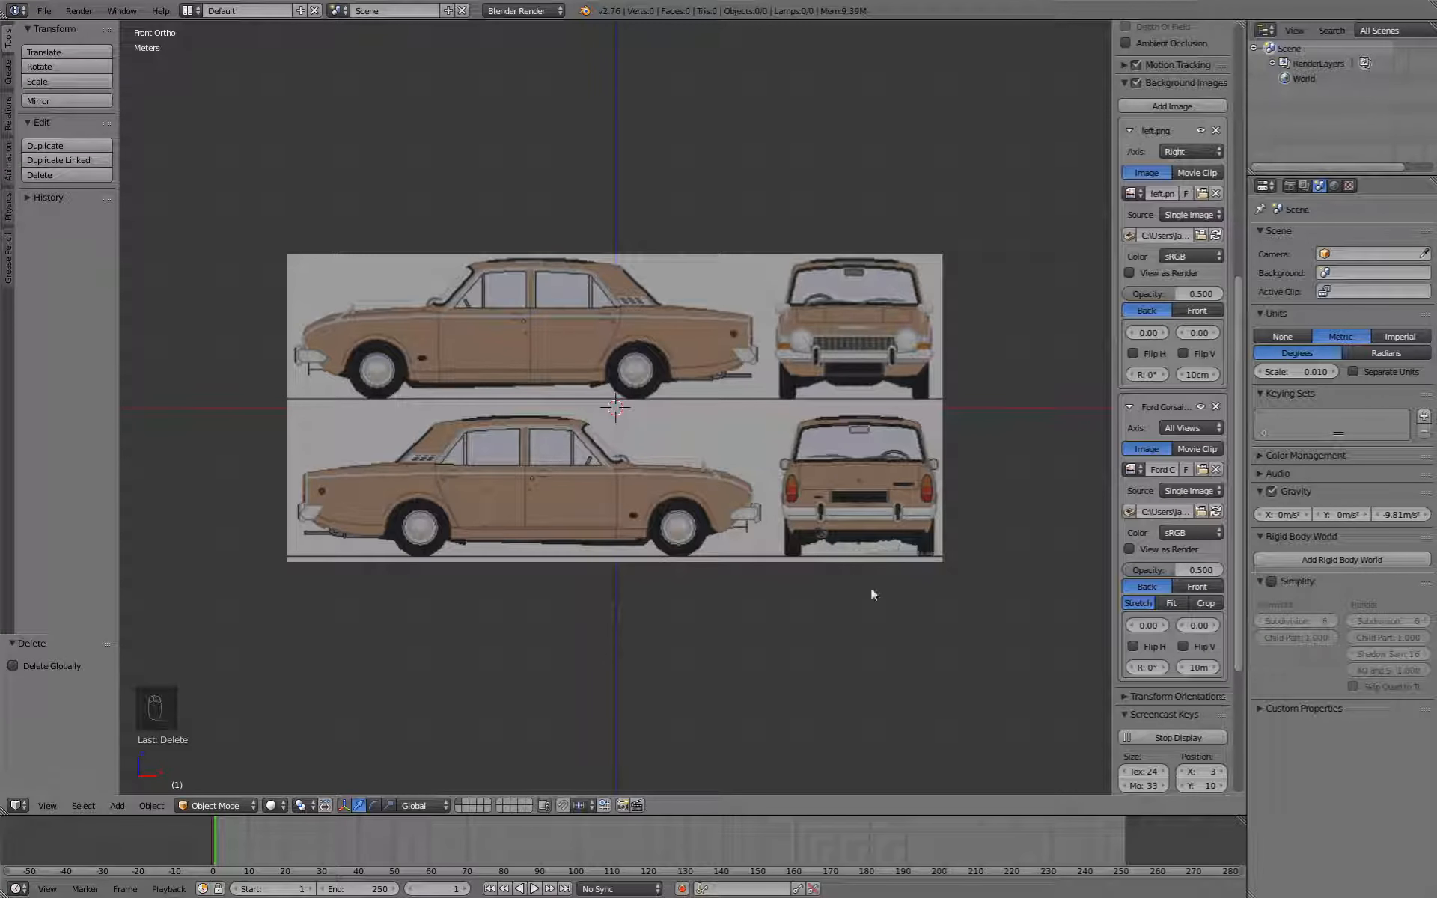
Replace the Ford Corsair background image with front.png from Ford_views and assign it to the Front view.
left_click(1215, 407)
left_click(1172, 106)
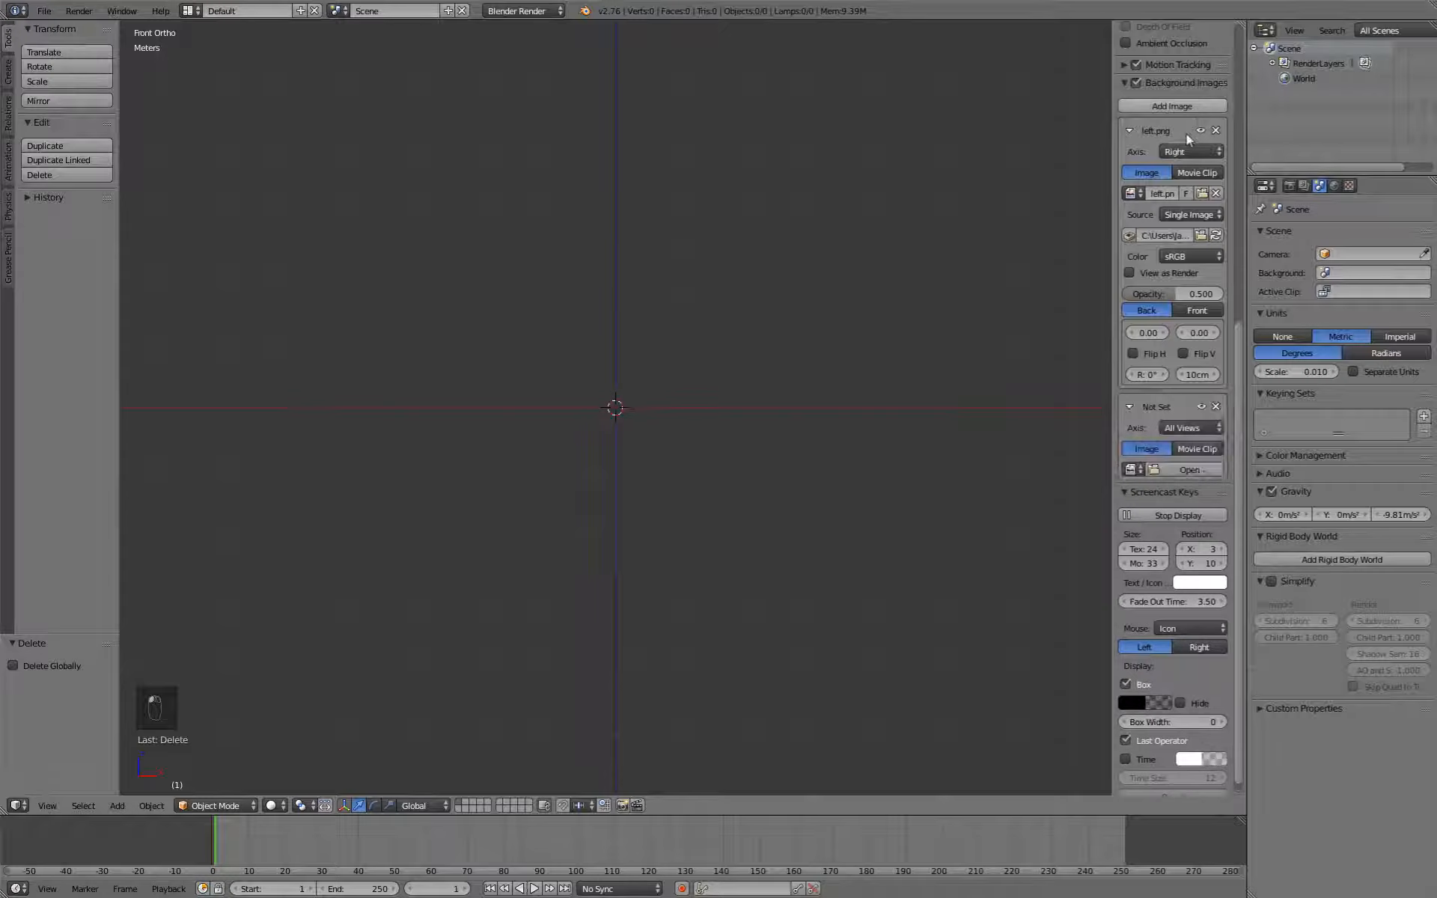
left_click(1202, 467)
left_click(53, 323)
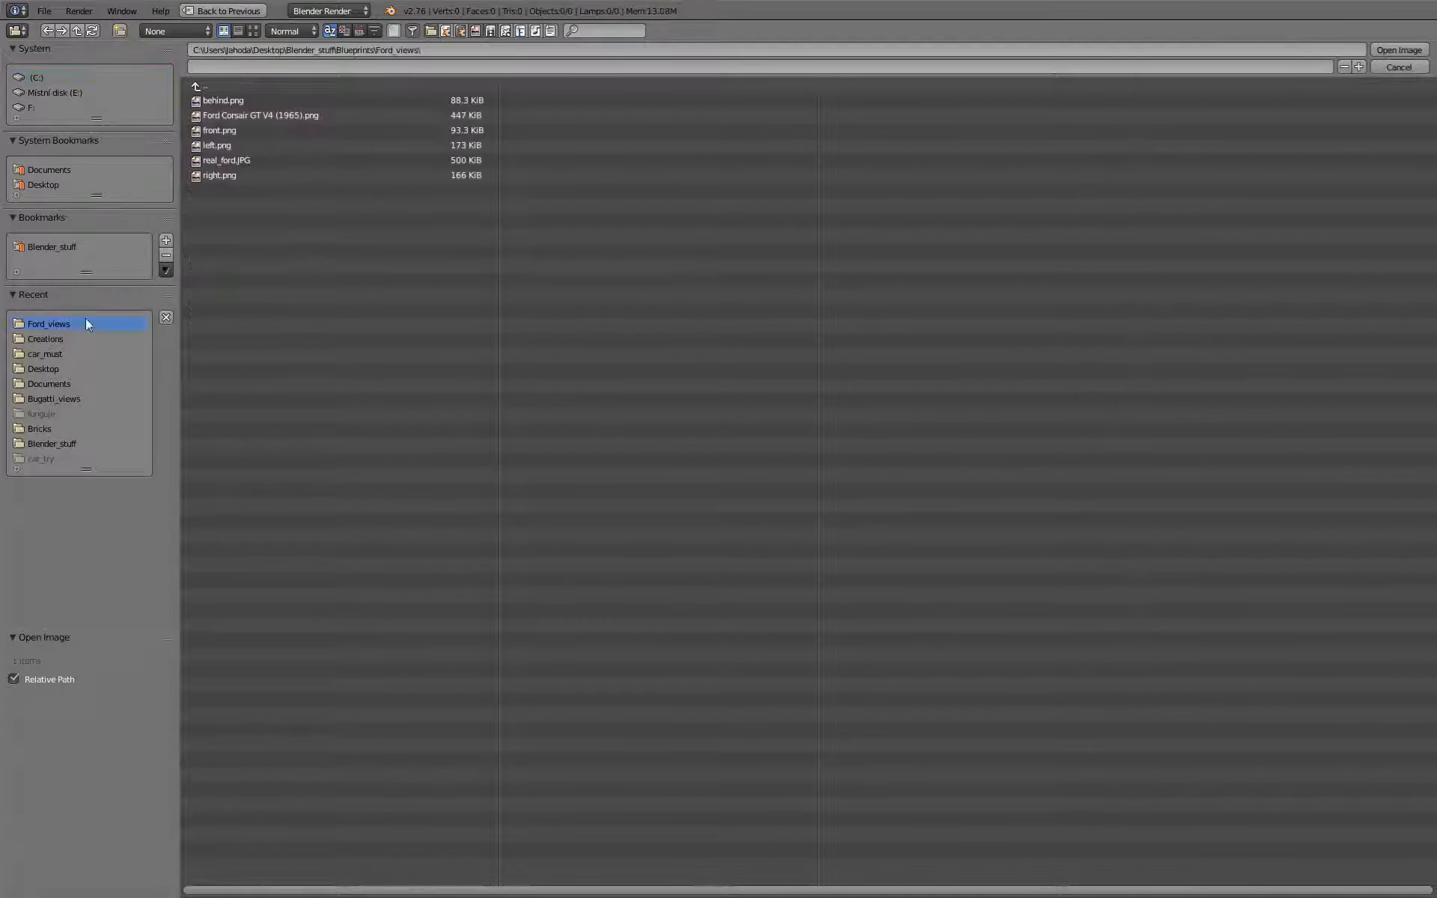
left_click(229, 131)
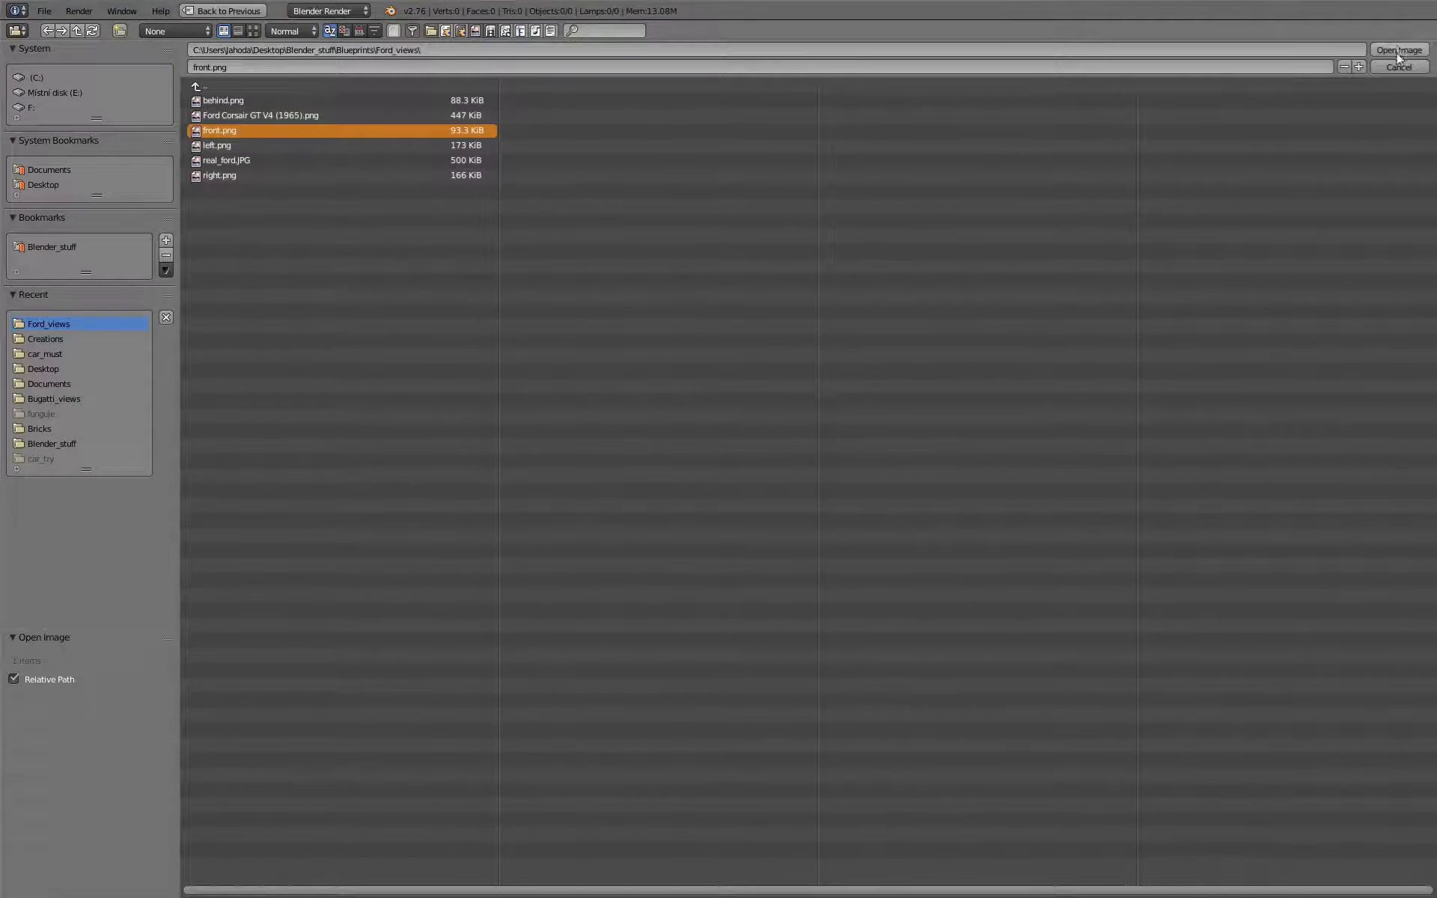
left_click(1397, 49)
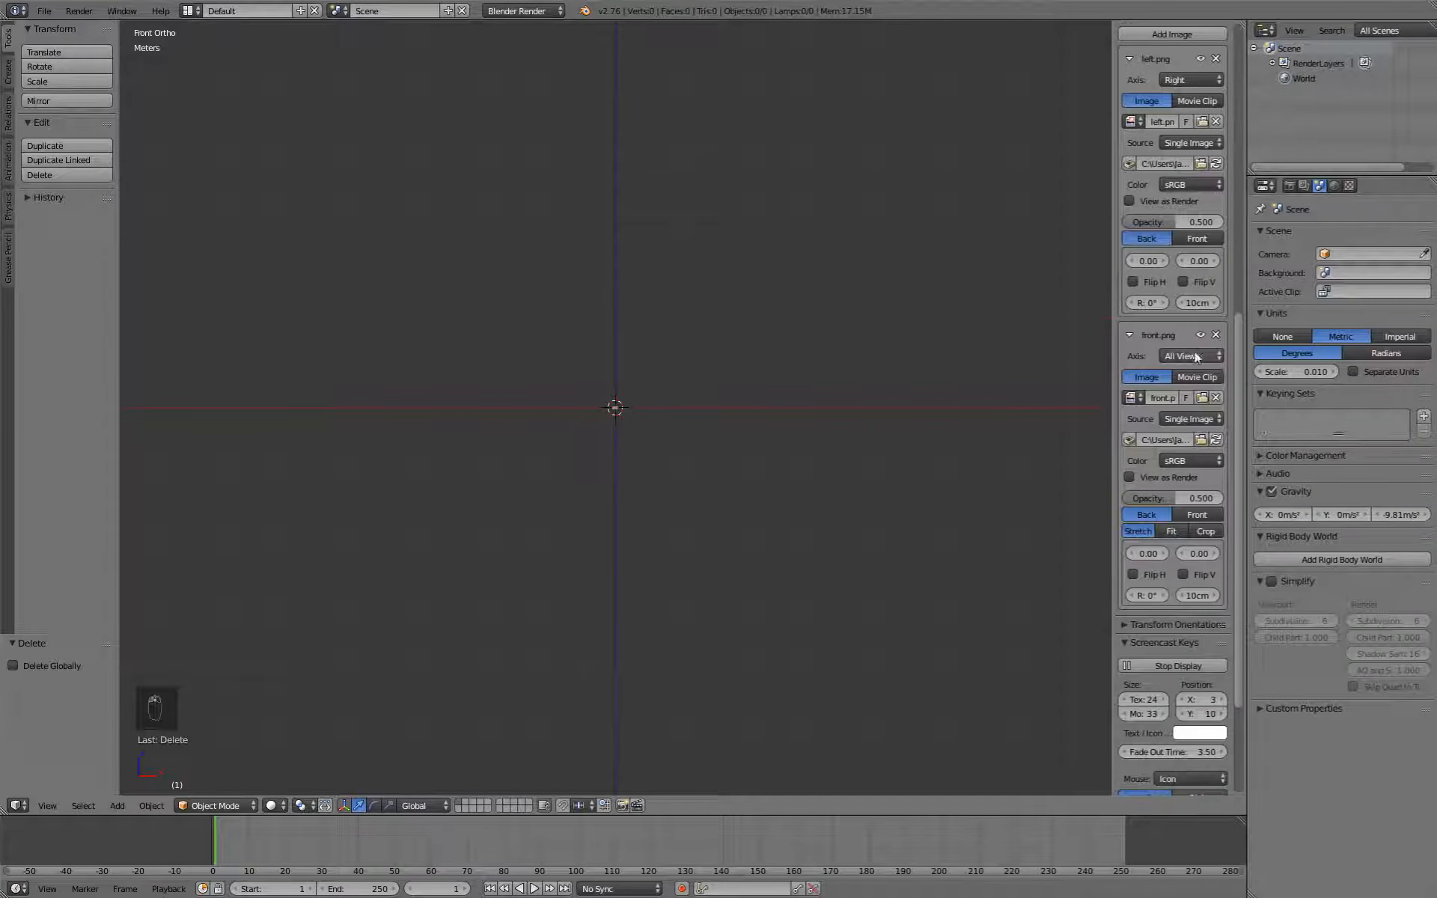
left_click(1191, 356)
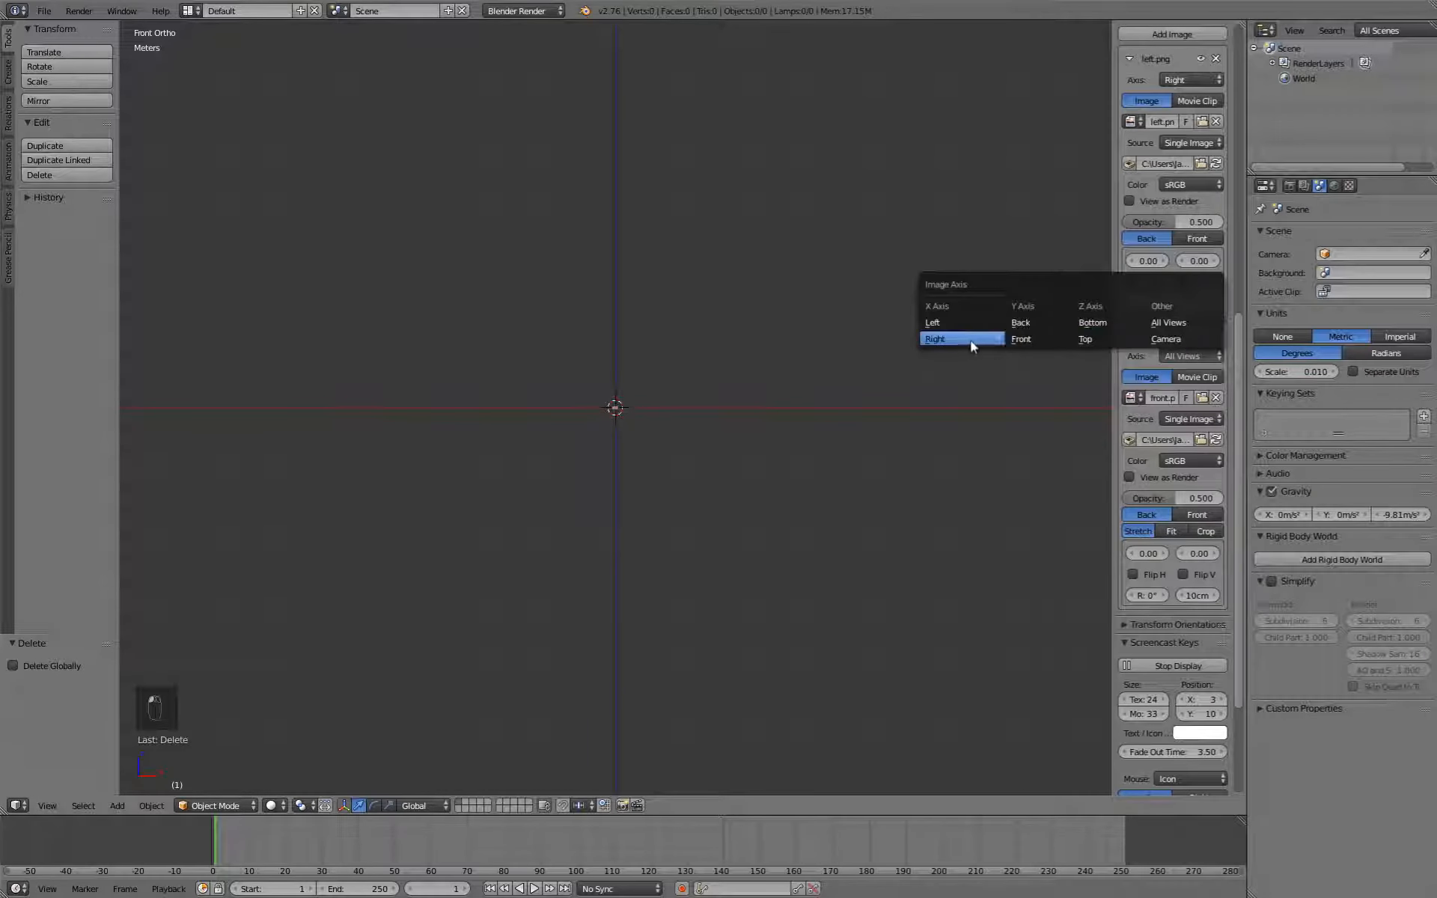
left_click(1020, 339)
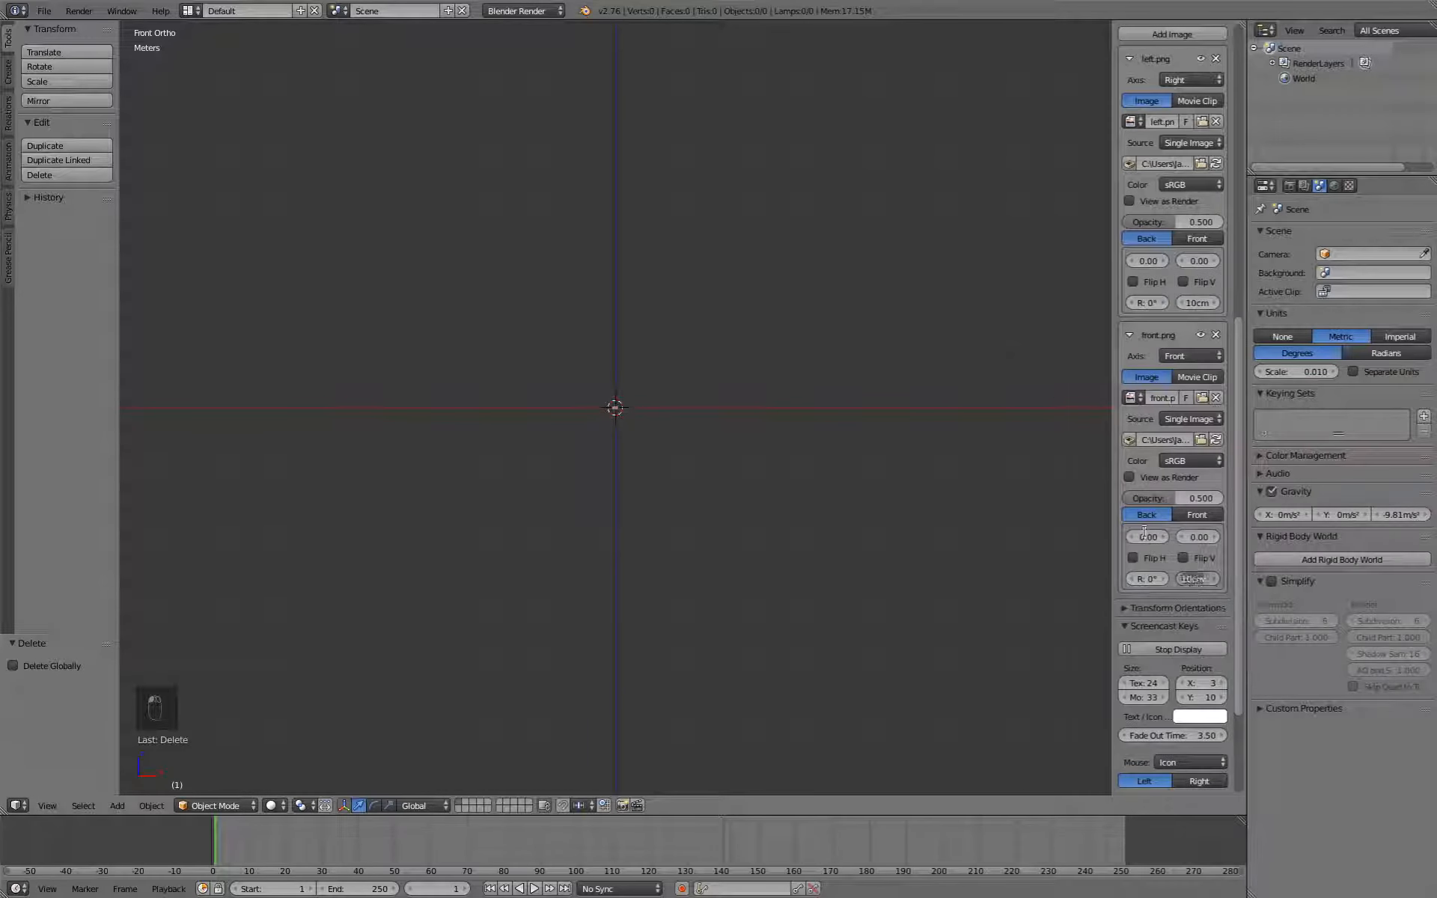
Set the size of both the front.png and left.png background images to 10 m.
key("KP_0")
key("Return")
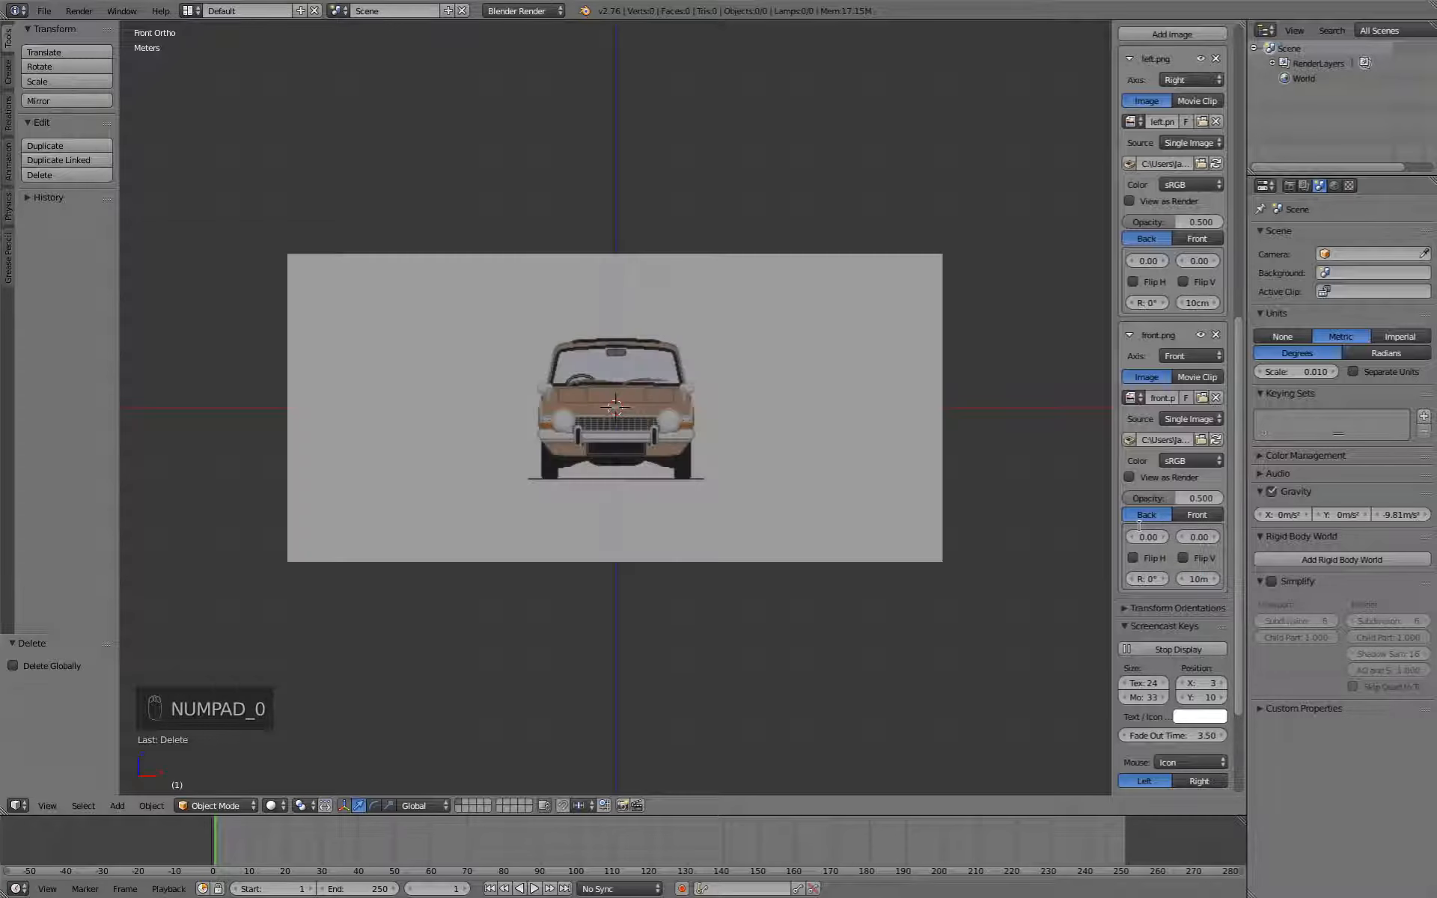
left_click(1195, 303)
type("1000")
key("Return")
Compare the car blueprints in the front and right views, and check the right view in perspective and orthographic projection.
scroll(905, 374, "up", 1)
scroll(890, 362, "down", 2)
key("KP_3")
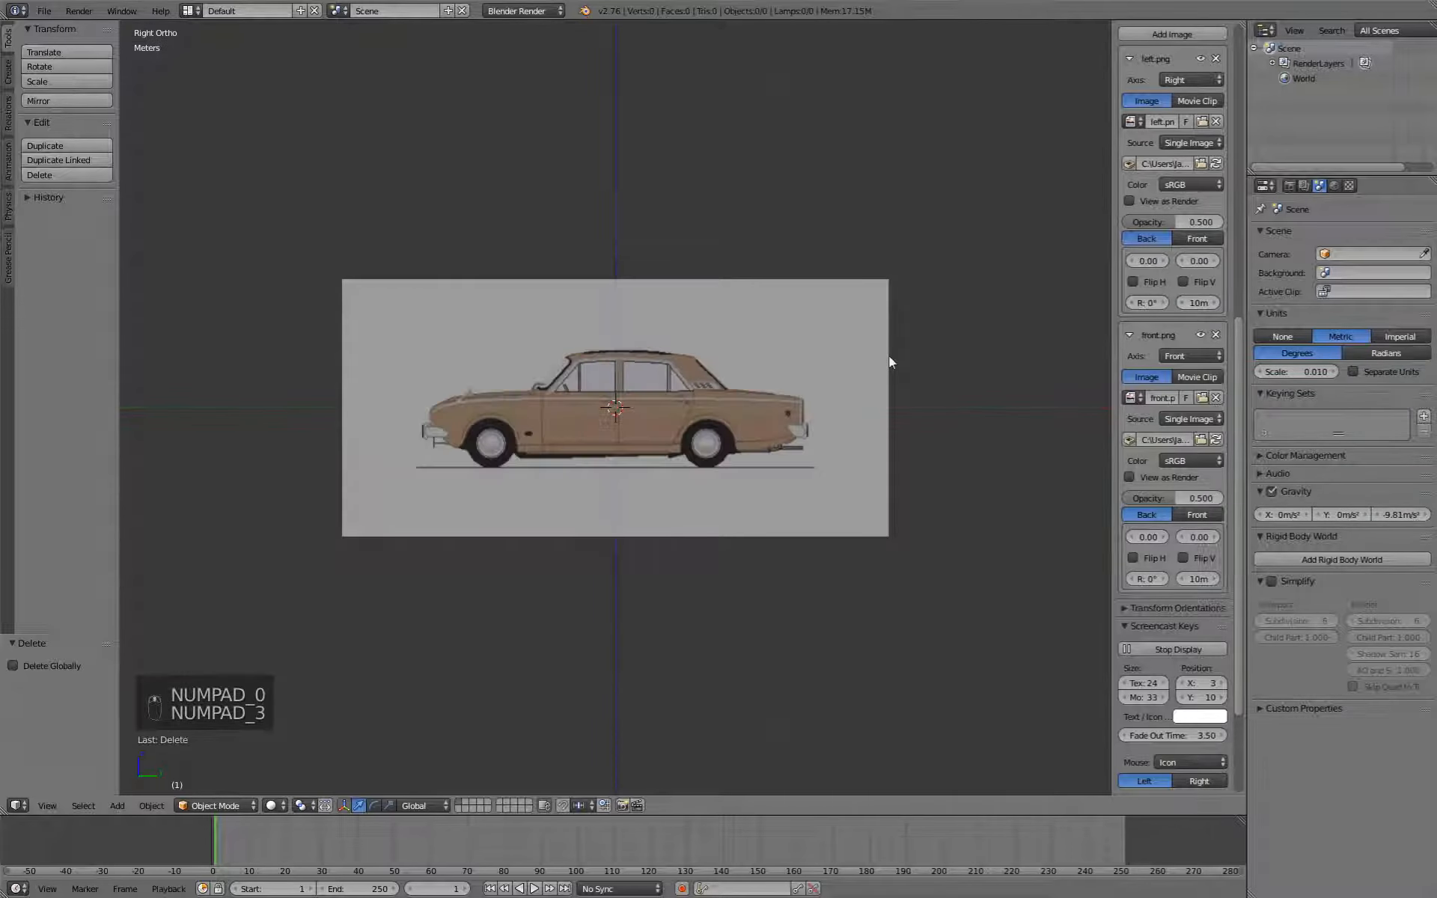
key("KP_1")
key("KP_3")
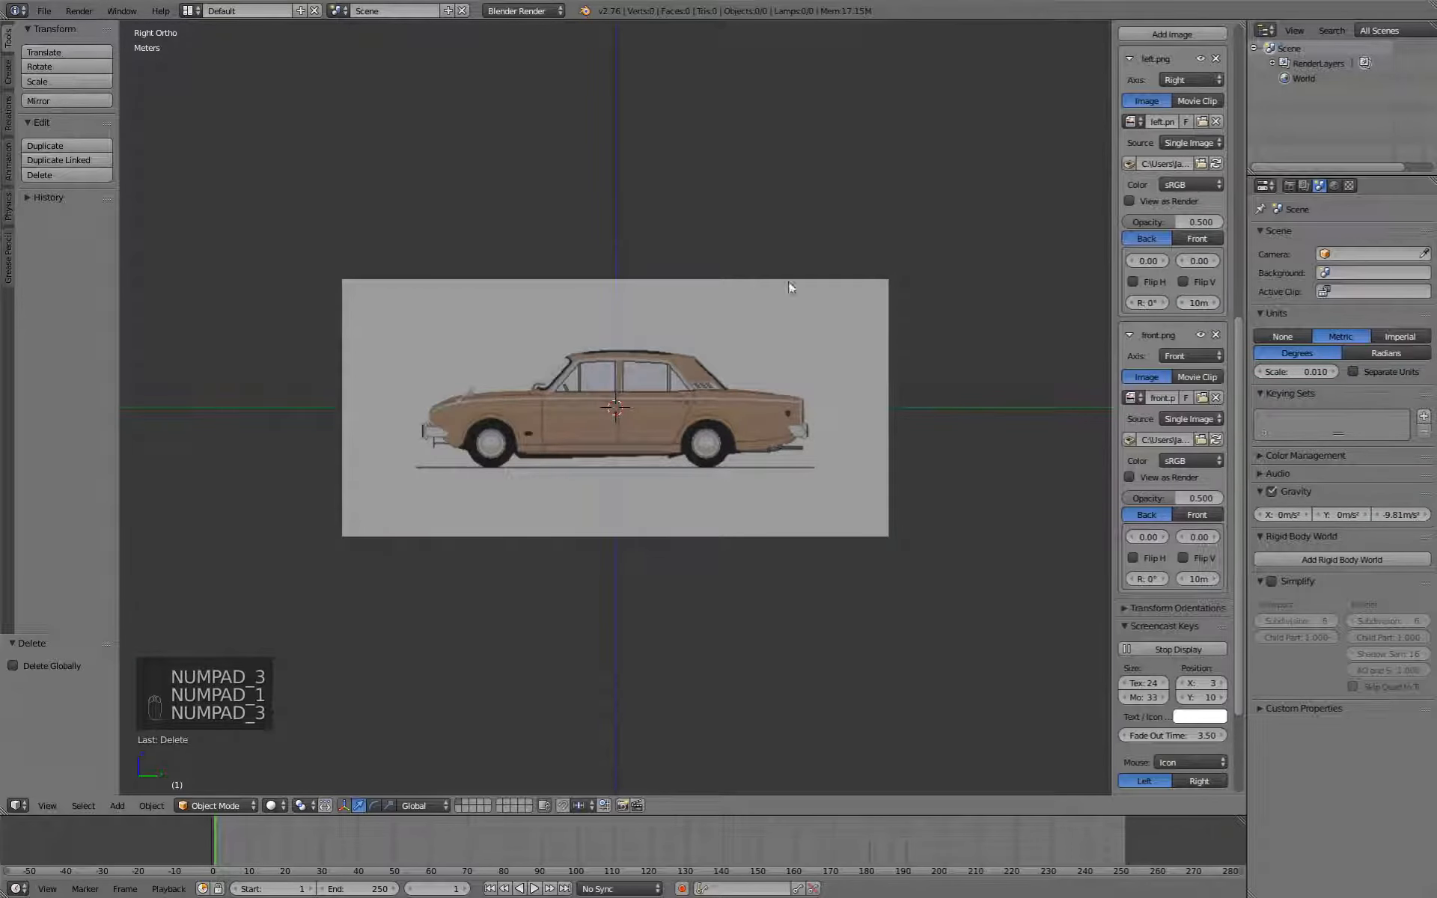
key("KP_5")
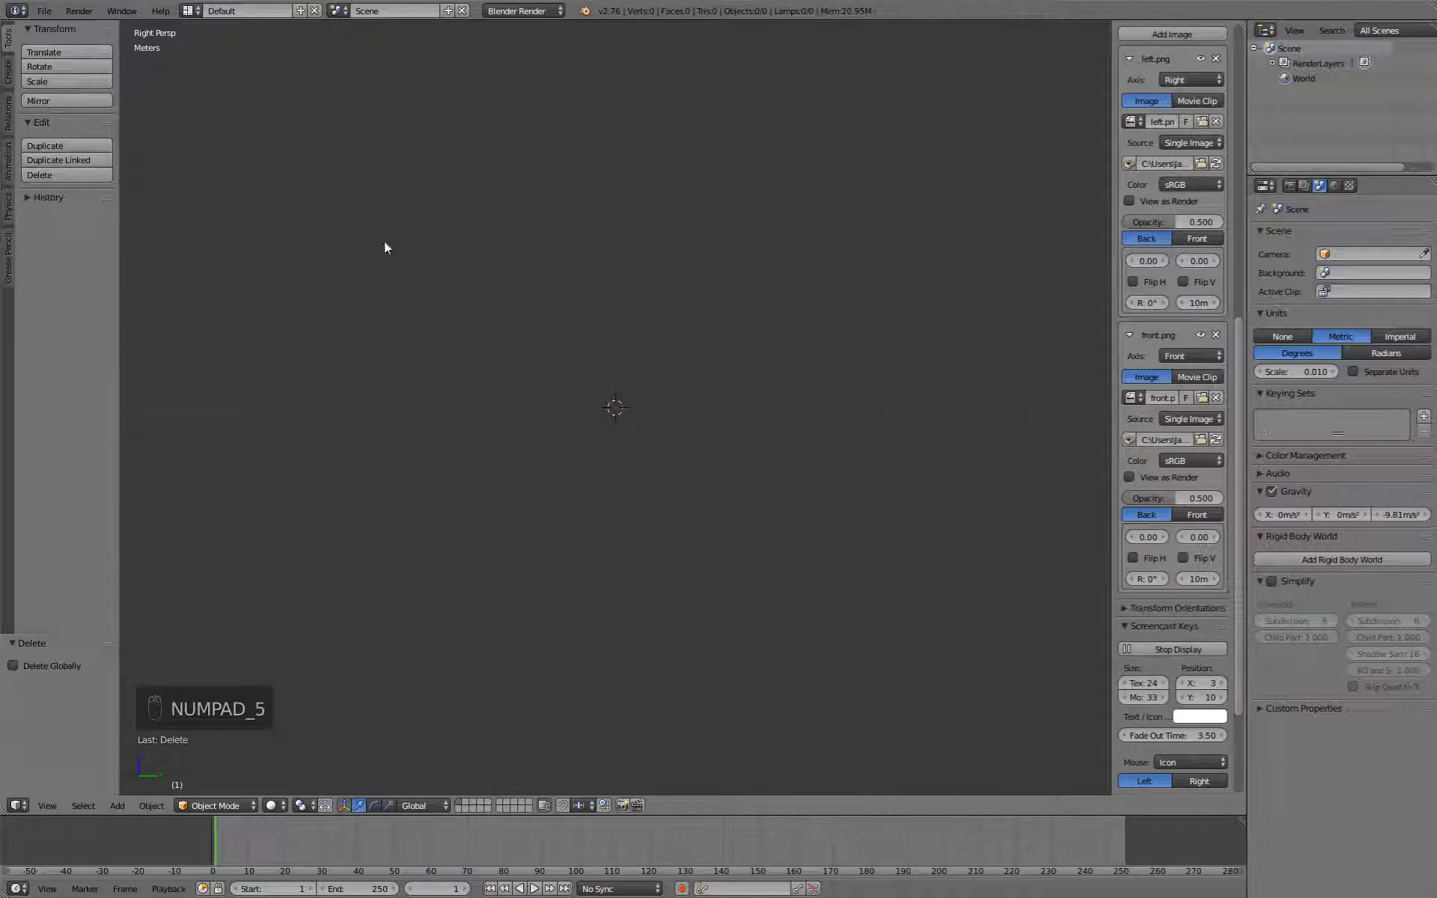
key("KP_5")
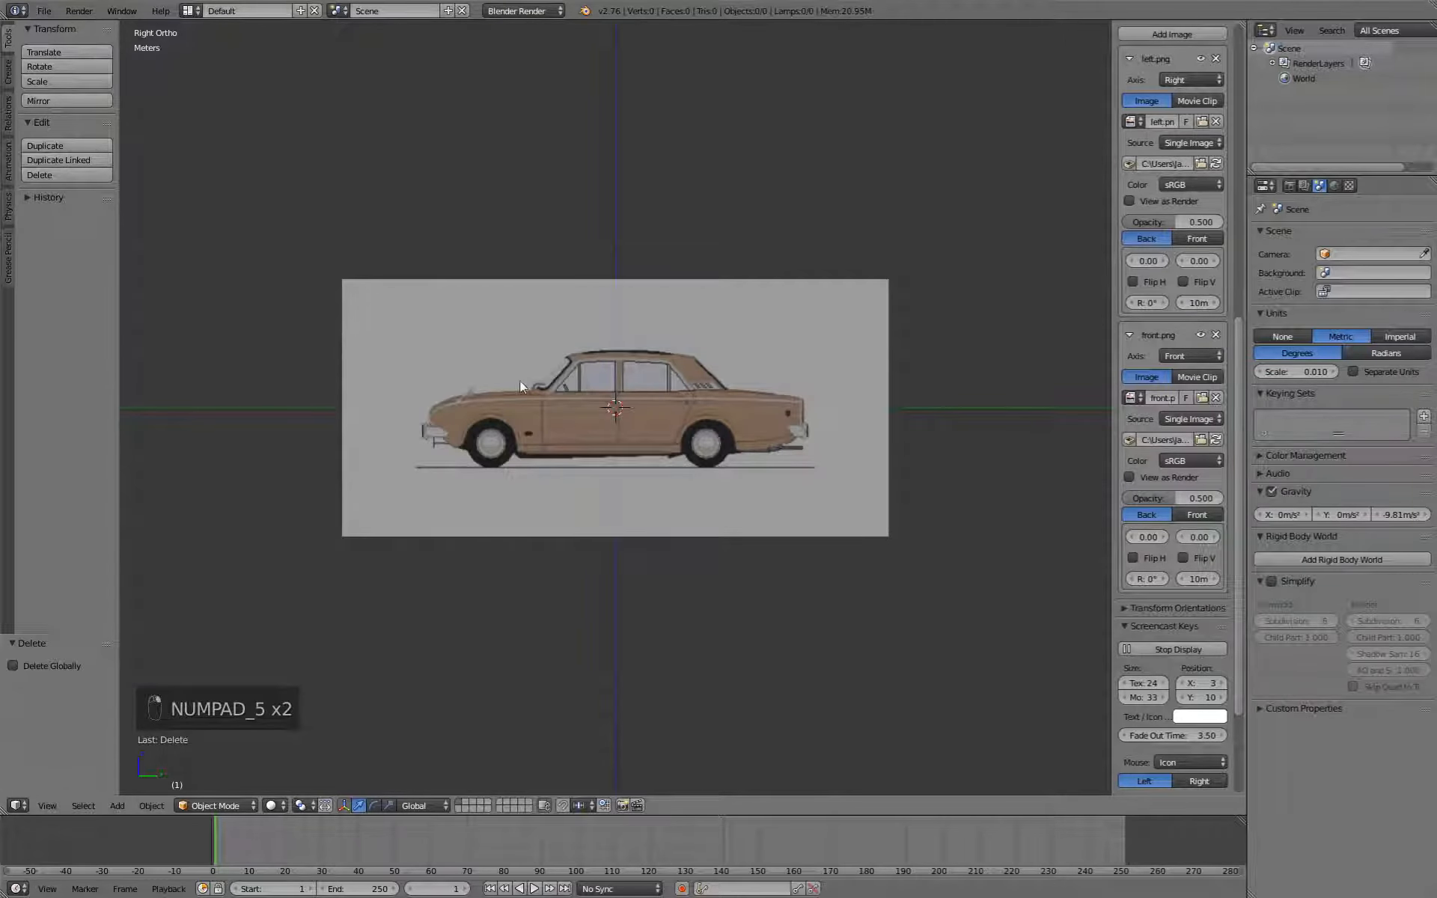
Add a plane mesh at the scene origin over the car's side-view blueprint.
scroll(463, 383, "up", 3)
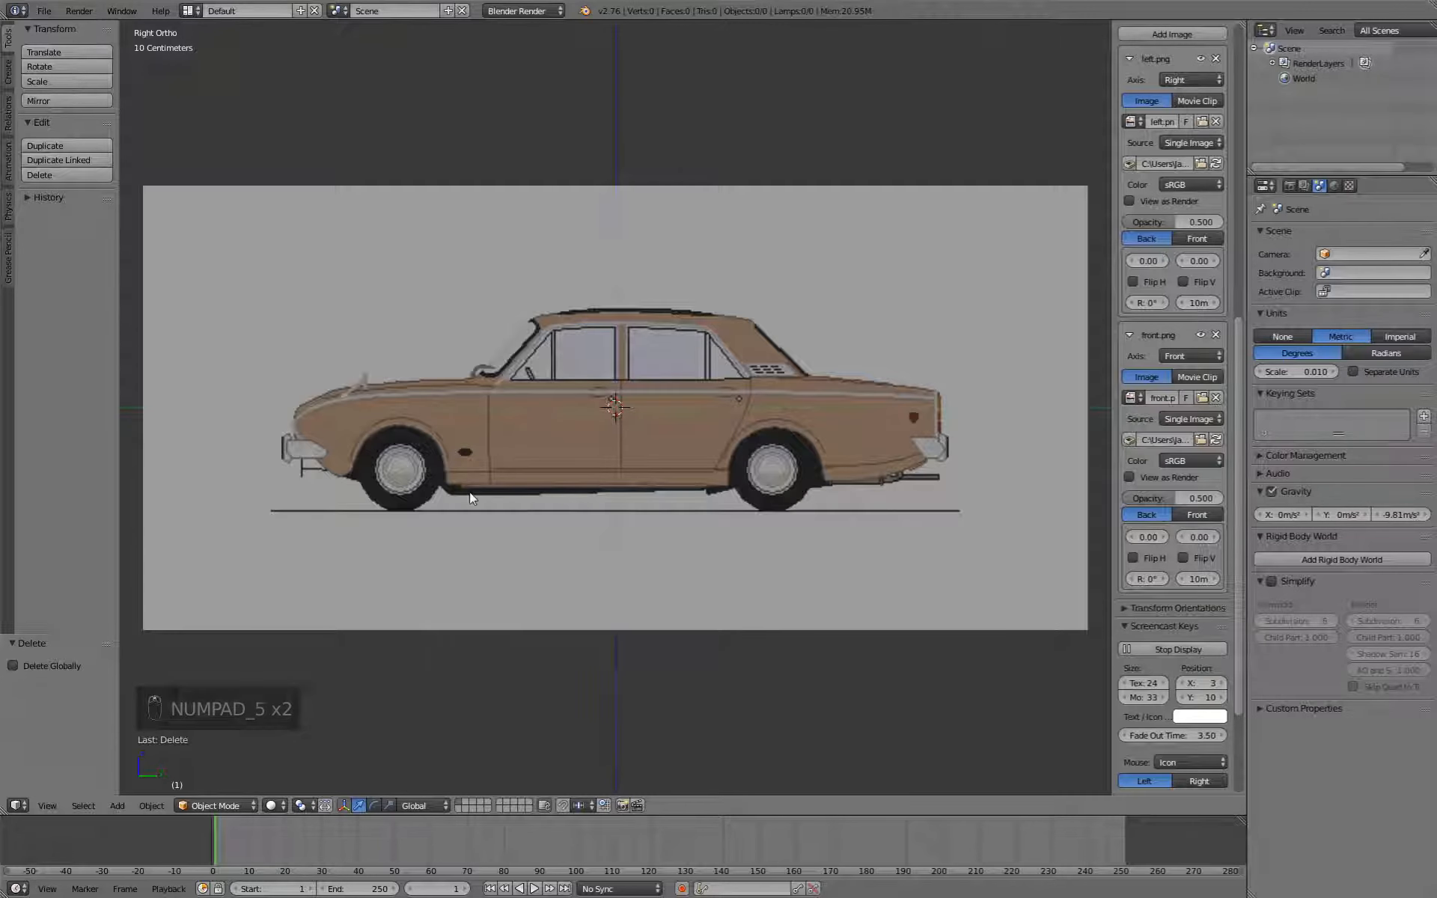
left_click(6, 84)
left_click(72, 66)
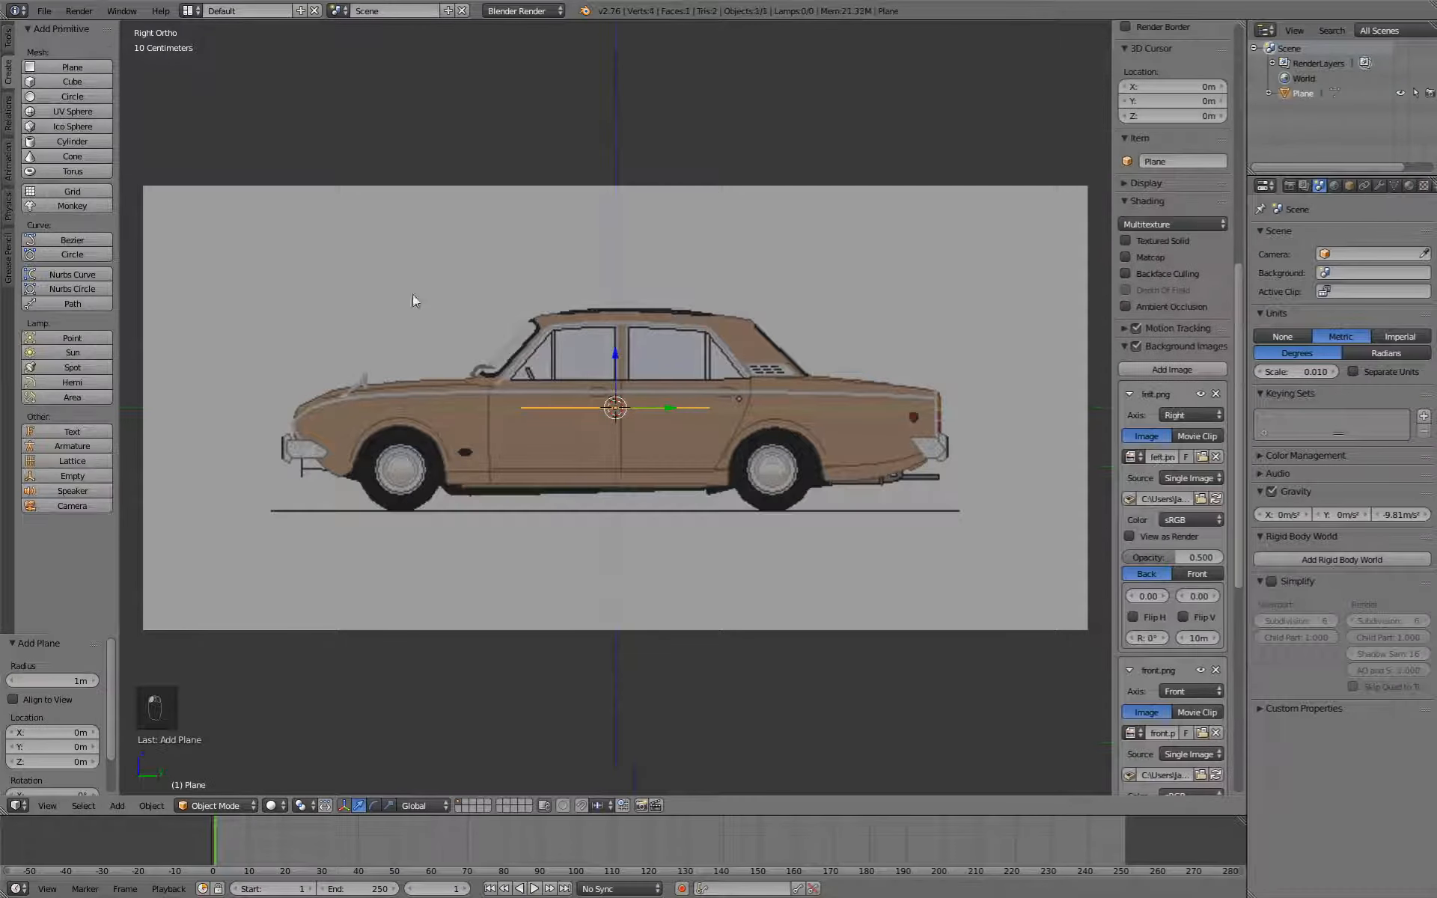
In wireframe Edit Mode, rotate the plane 90° about the Y axis and raise it about 5.3 cm along Z.
key("Tab")
type("r")
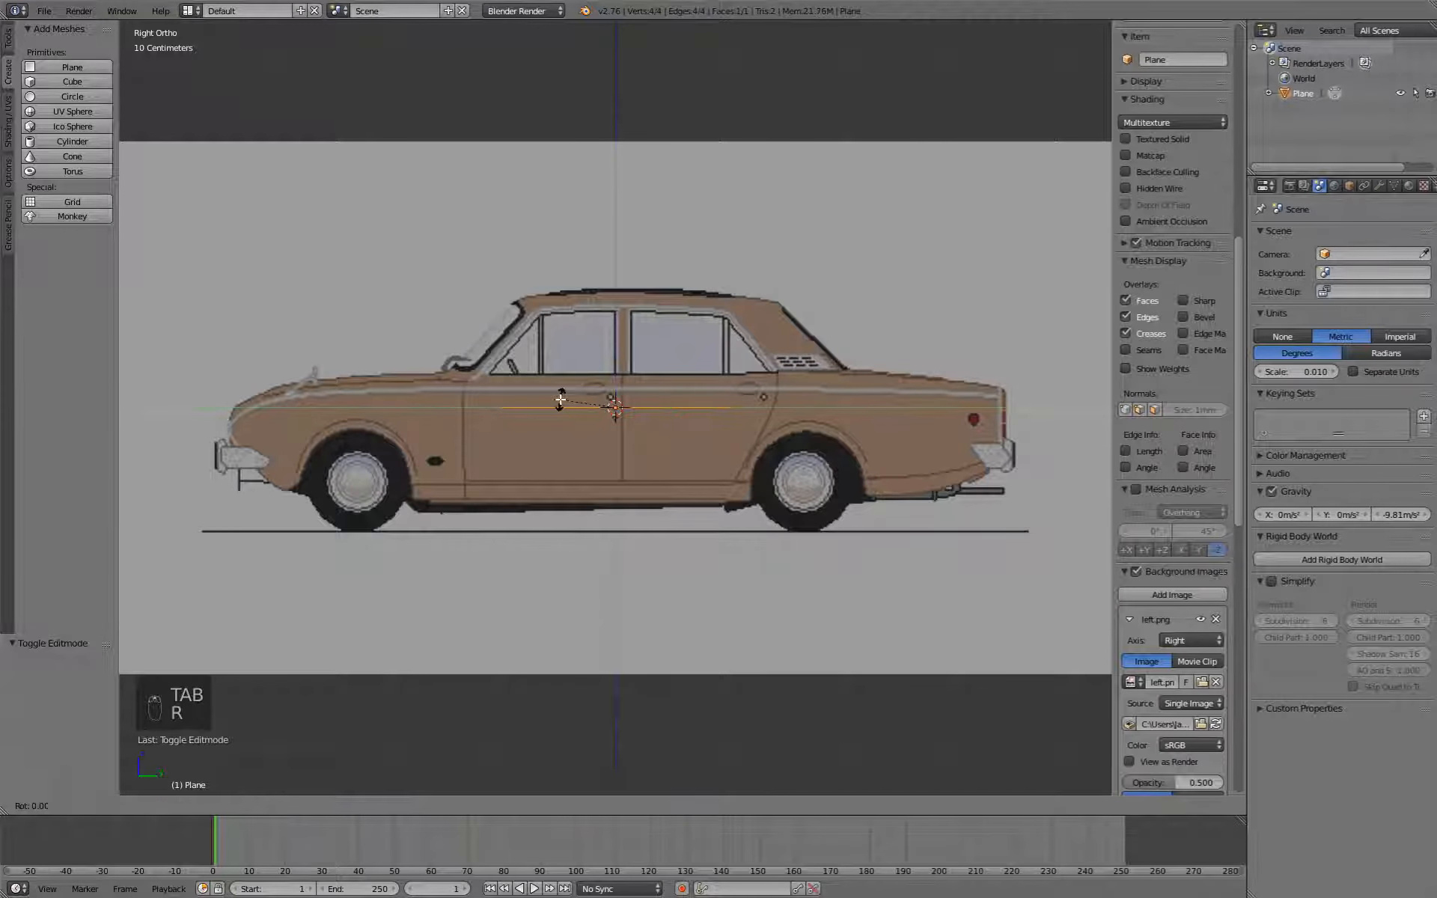
type("90")
key("Return")
key("z")
key("g")
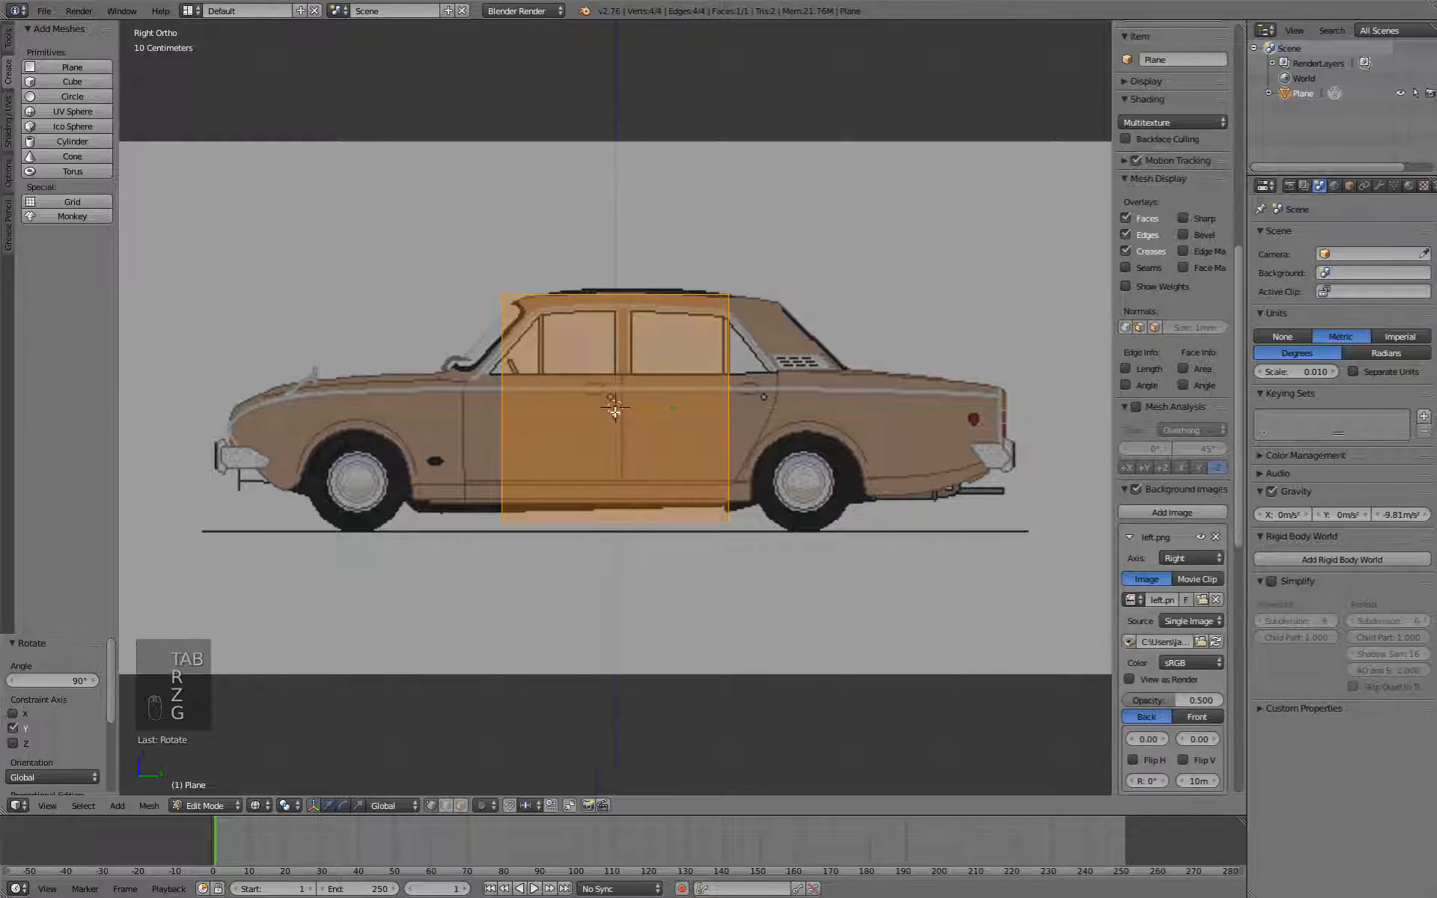
key("z")
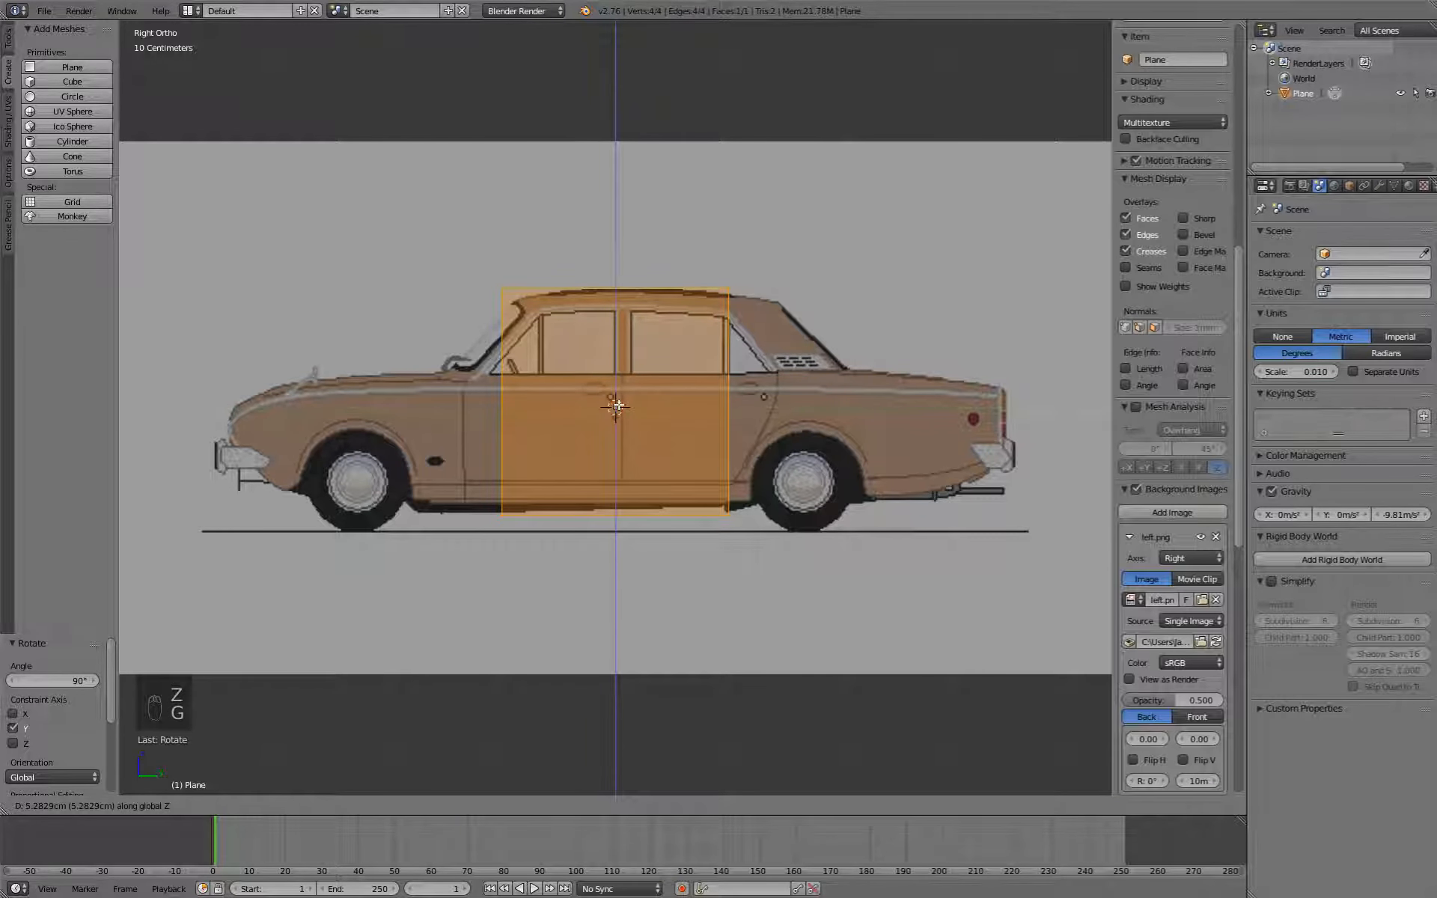
left_click(618, 405)
Snap the 3D cursor to the centre and raise the plane's bottom edge about 7.3 cm along Z to the sill.
right_click(723, 507)
key("space")
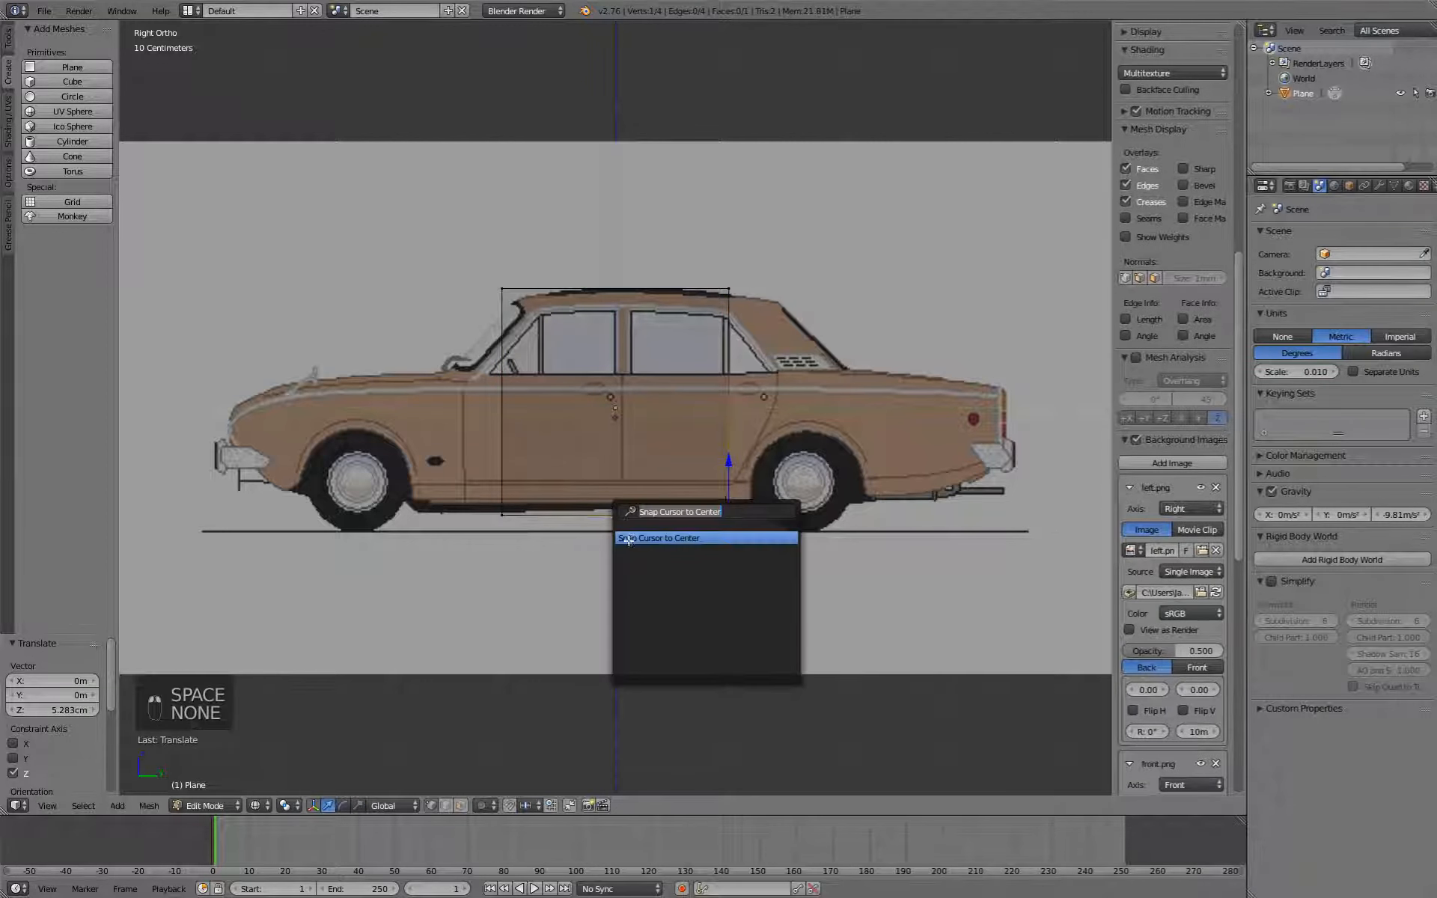
left_click(630, 540)
right_click(509, 514, "shift")
key("g")
key("z")
left_click(509, 506)
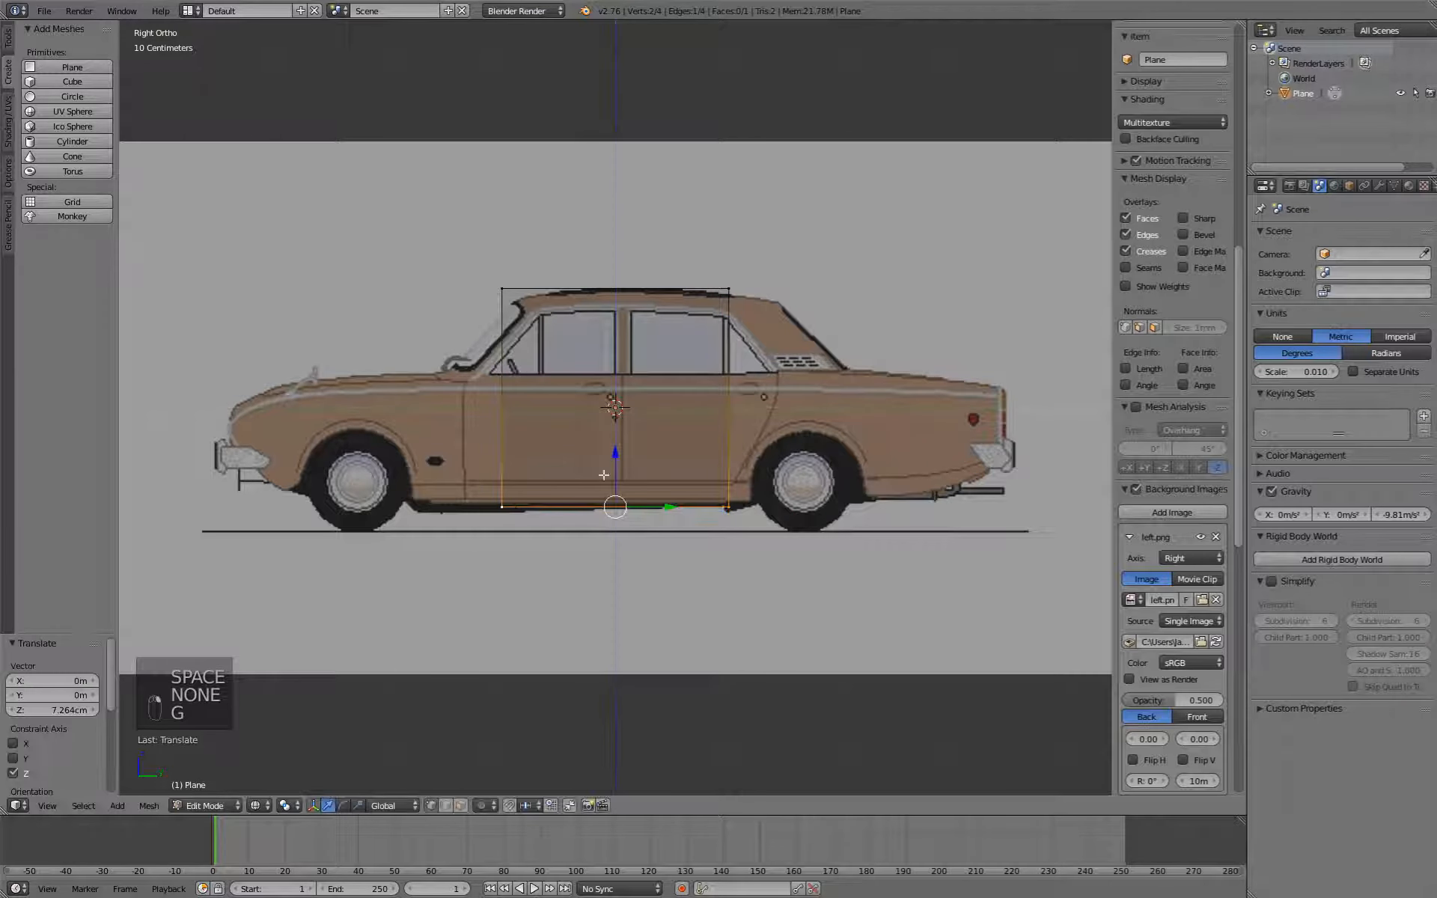
Extrude the plane's rear edge along Y three times, to the rear roof corner, the rear window base and the tail.
right_click(730, 322)
key("e")
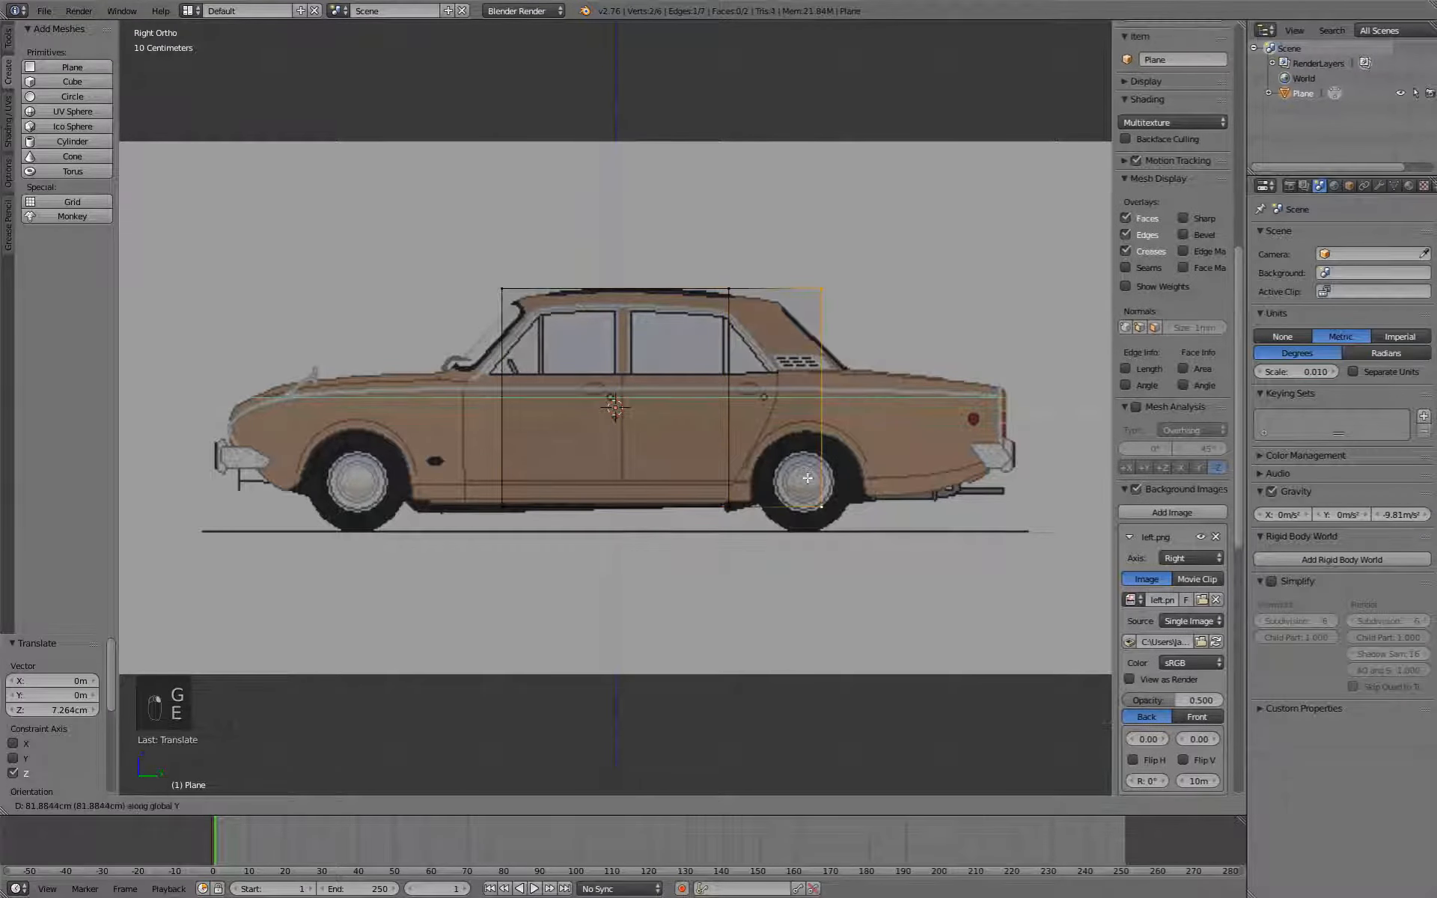
left_click(765, 475)
key("e")
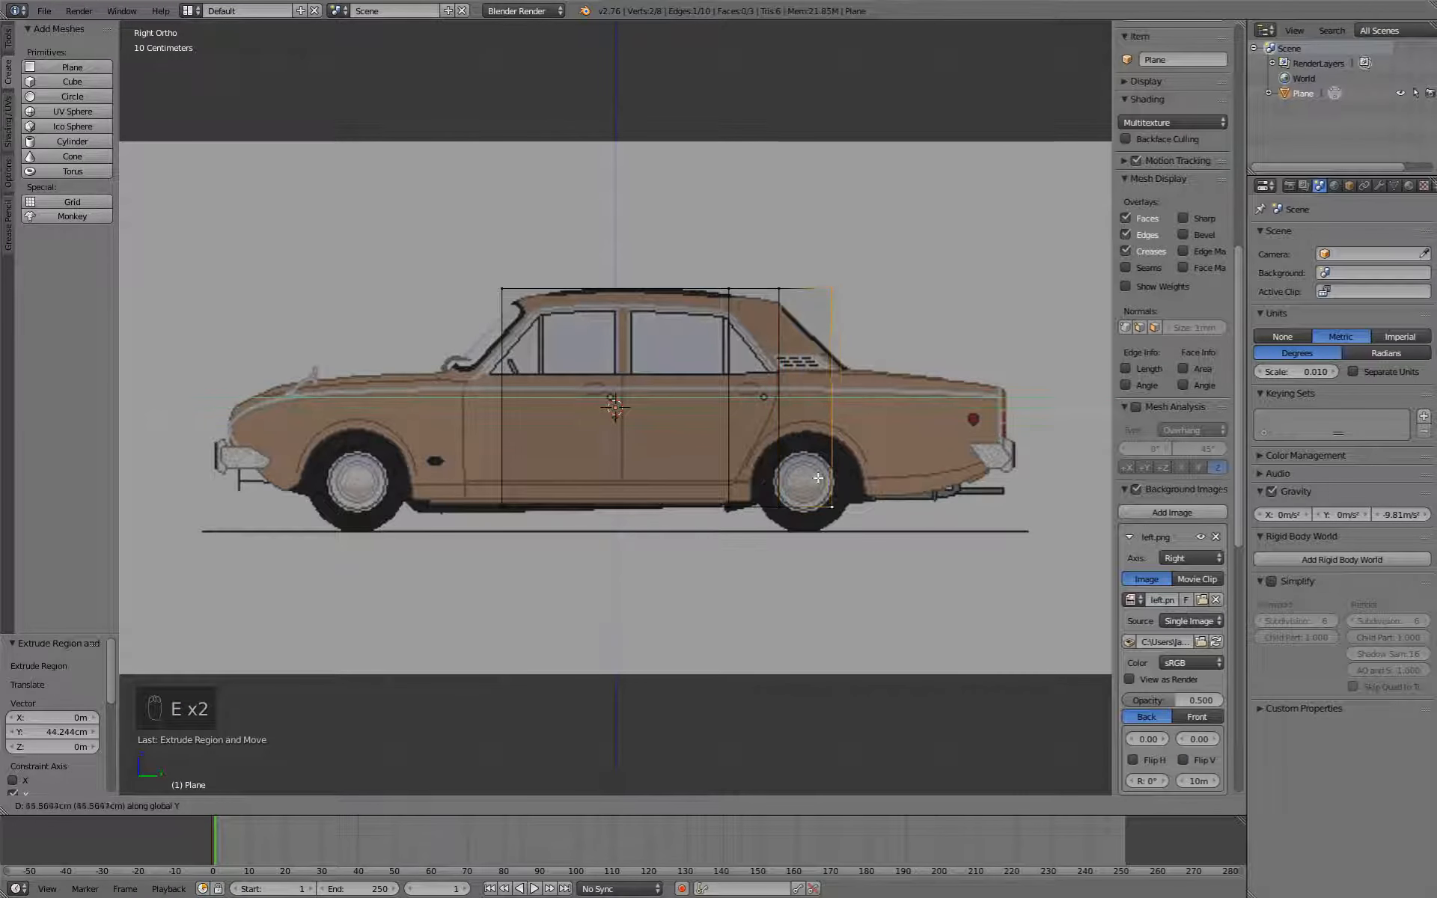
left_click(828, 479)
key("e")
left_click(994, 500)
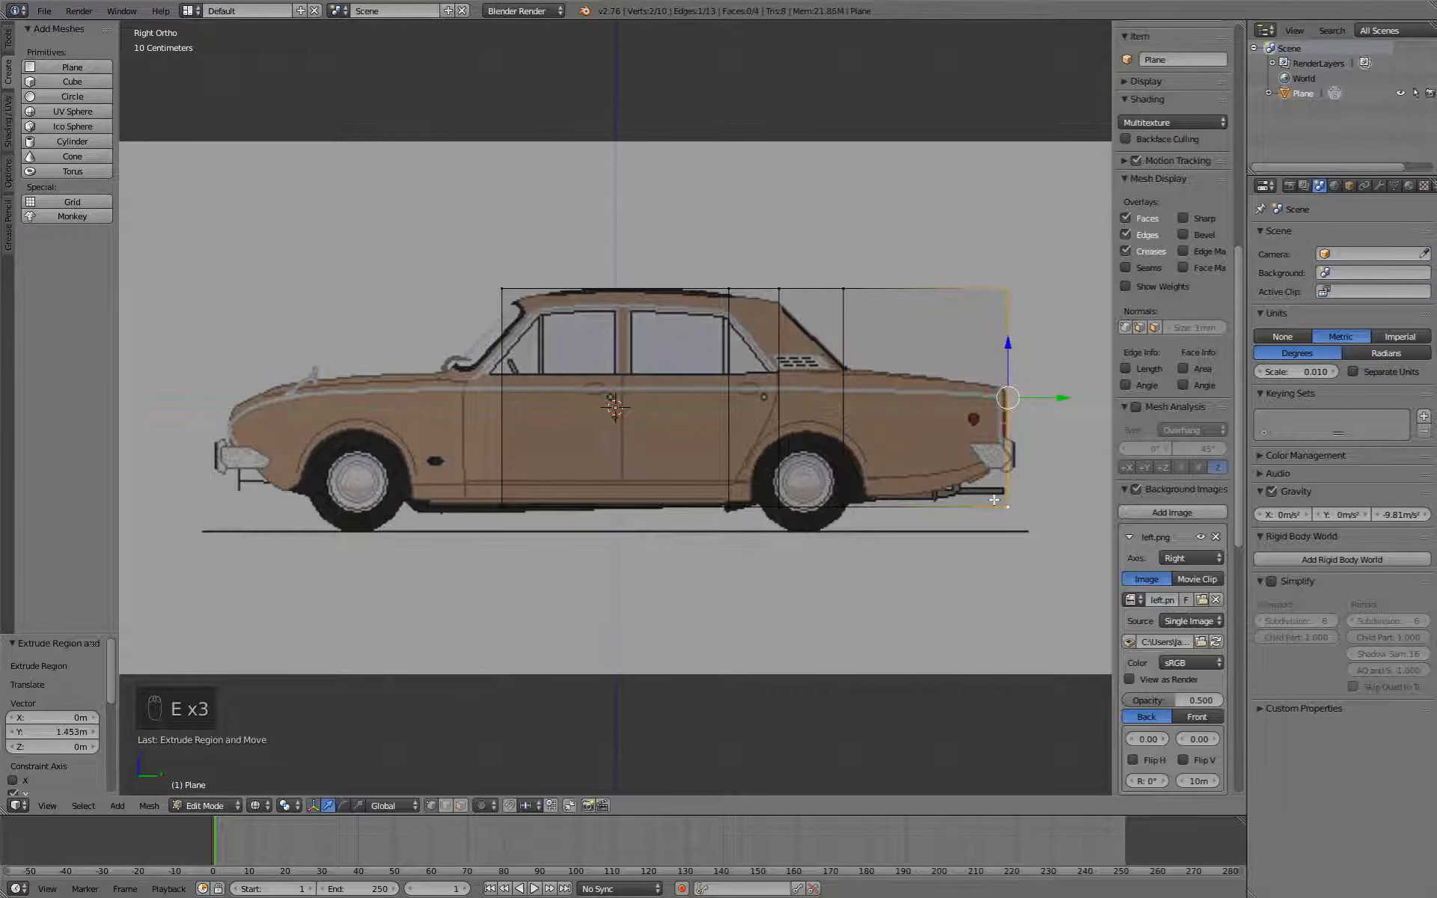
Move the plane's front edge about 13 cm rearward along Y to the front of the roof.
right_click(514, 292)
right_click(507, 497, "shift")
key("g")
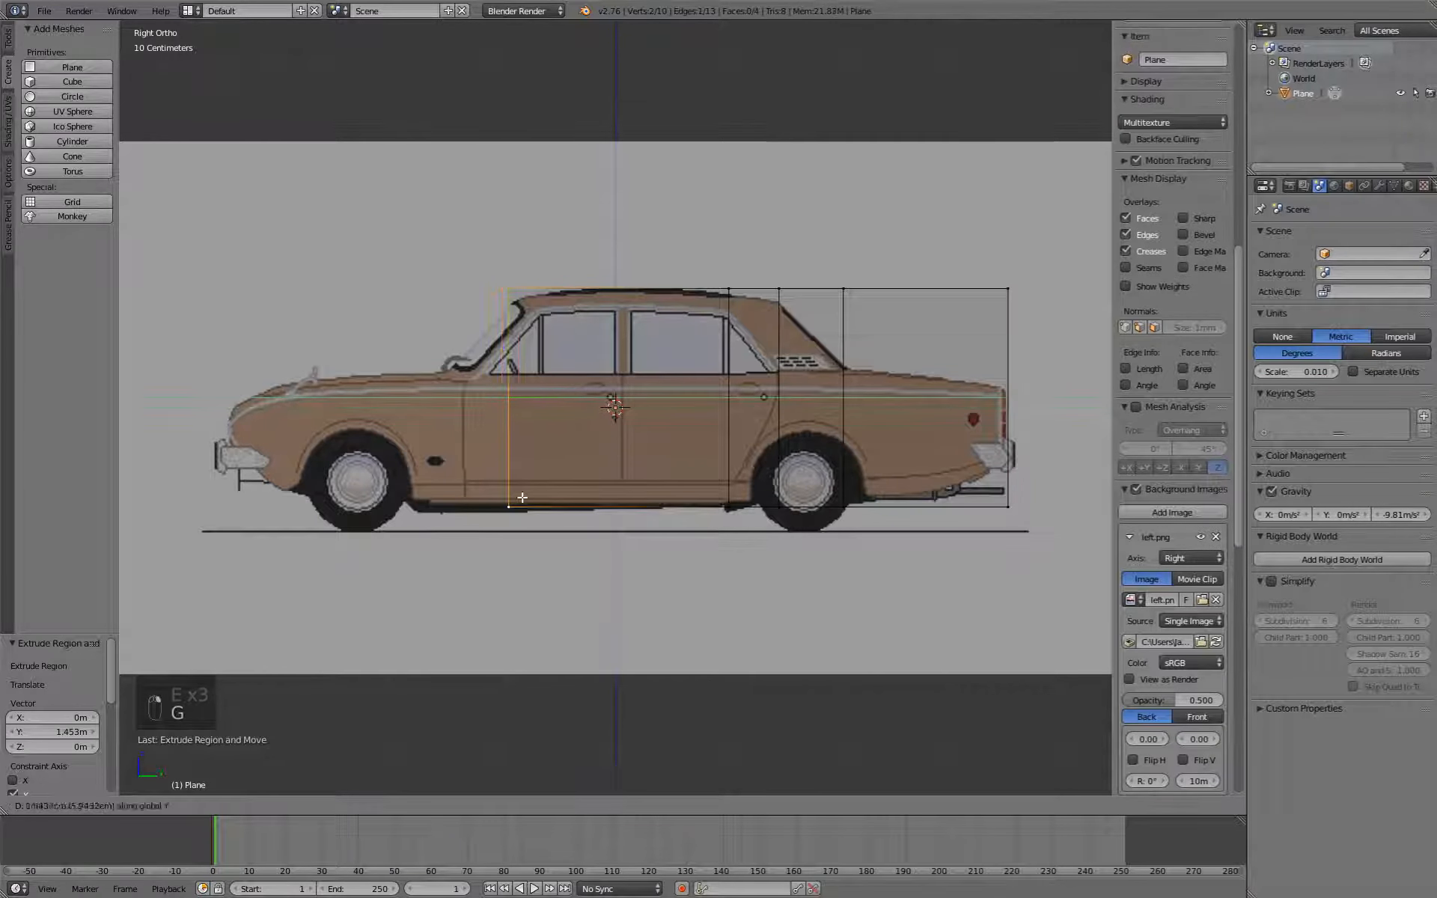
left_click(524, 497)
Extrude the front edge forward along Y three times, to the windscreen base, the front of the bonnet and the nose.
key("e")
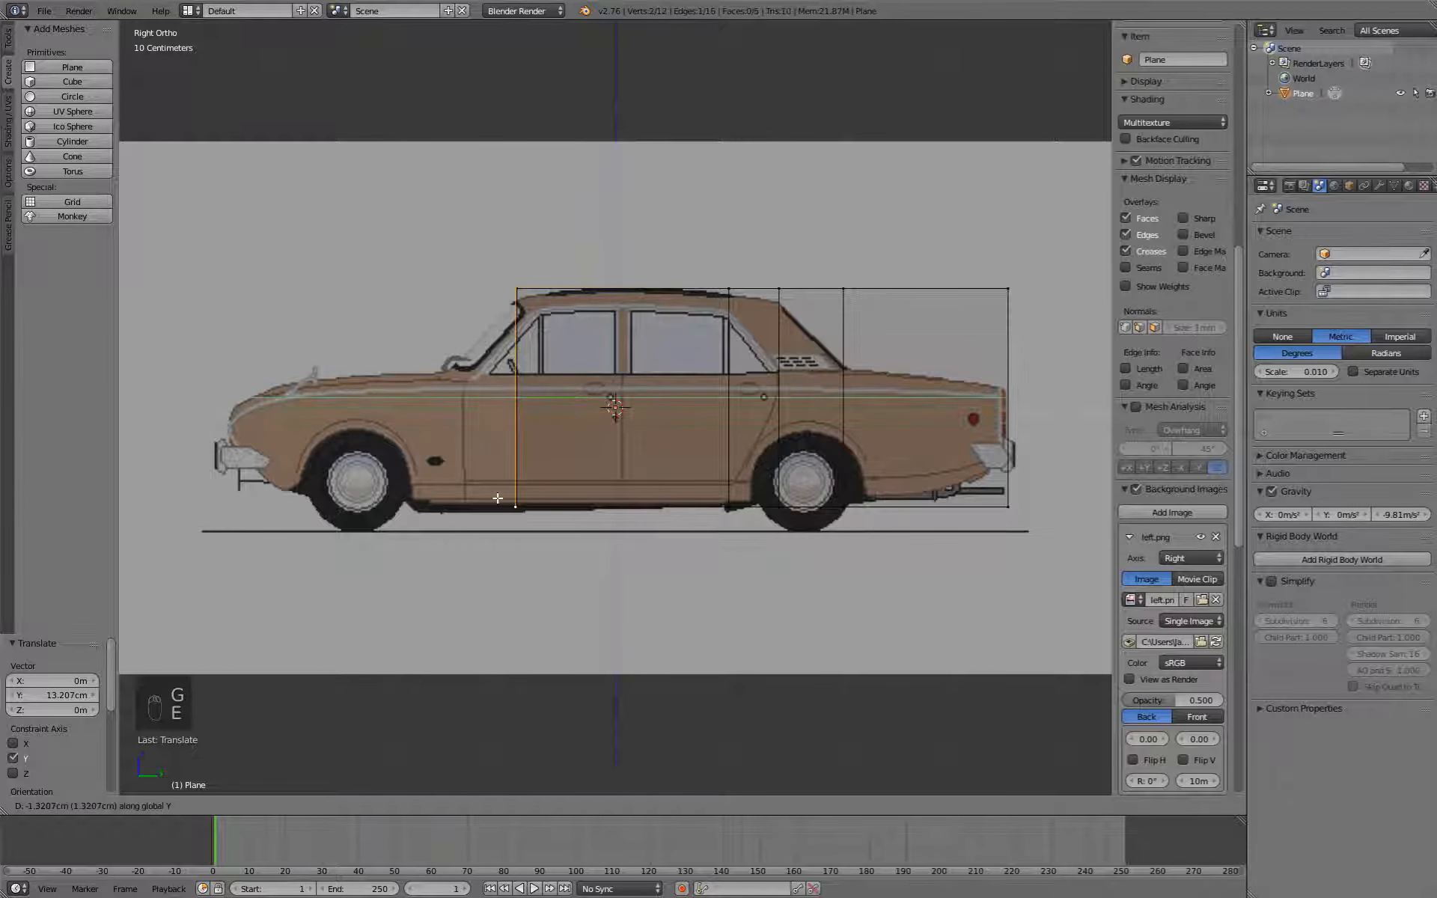
left_click(448, 500)
key("e")
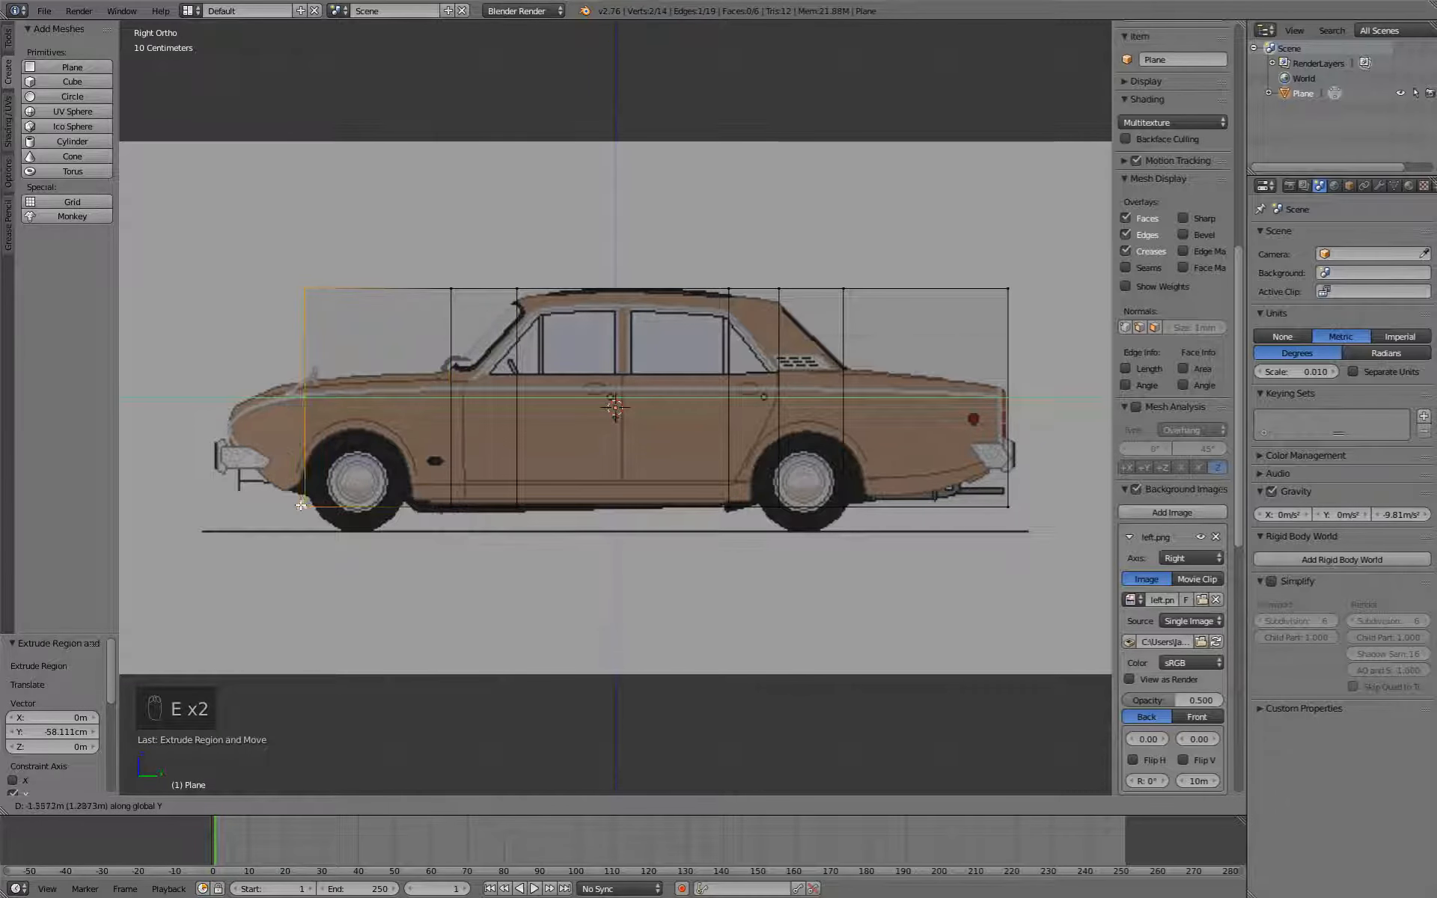
left_click(278, 507)
key("e")
left_click(225, 510)
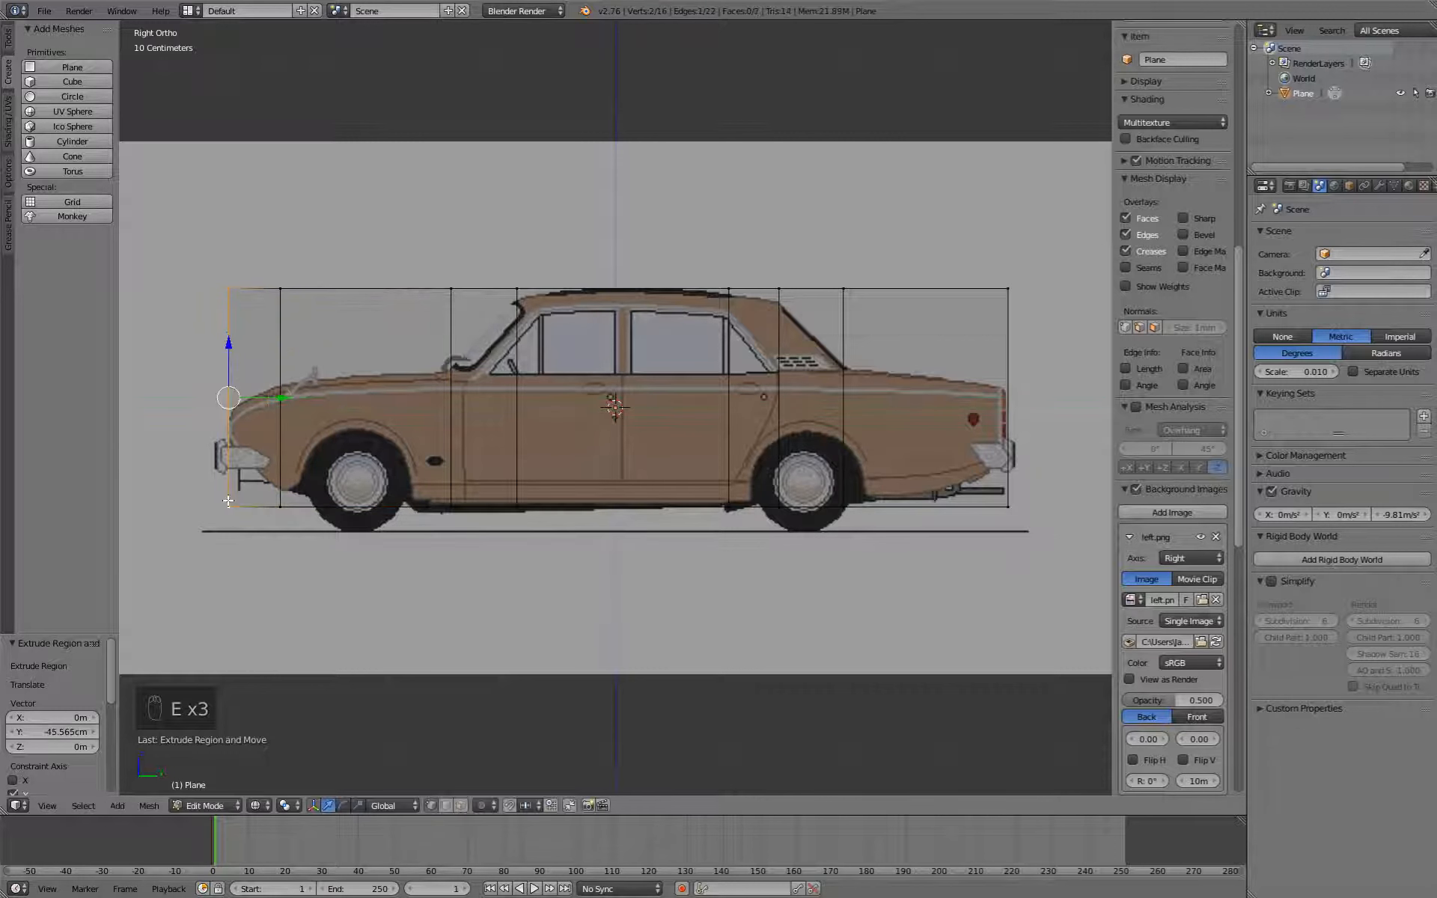
Lower the nose's top vertex and, by about 83 cm, the front bonnet vertex along Z onto the blueprint outline.
key("g")
right_click(235, 290)
key("g")
middle_click(233, 306)
left_click(222, 416)
right_click(281, 294)
key("g")
middle_click(282, 315)
left_click(283, 383)
right_click(231, 414)
key("g")
middle_click(236, 413)
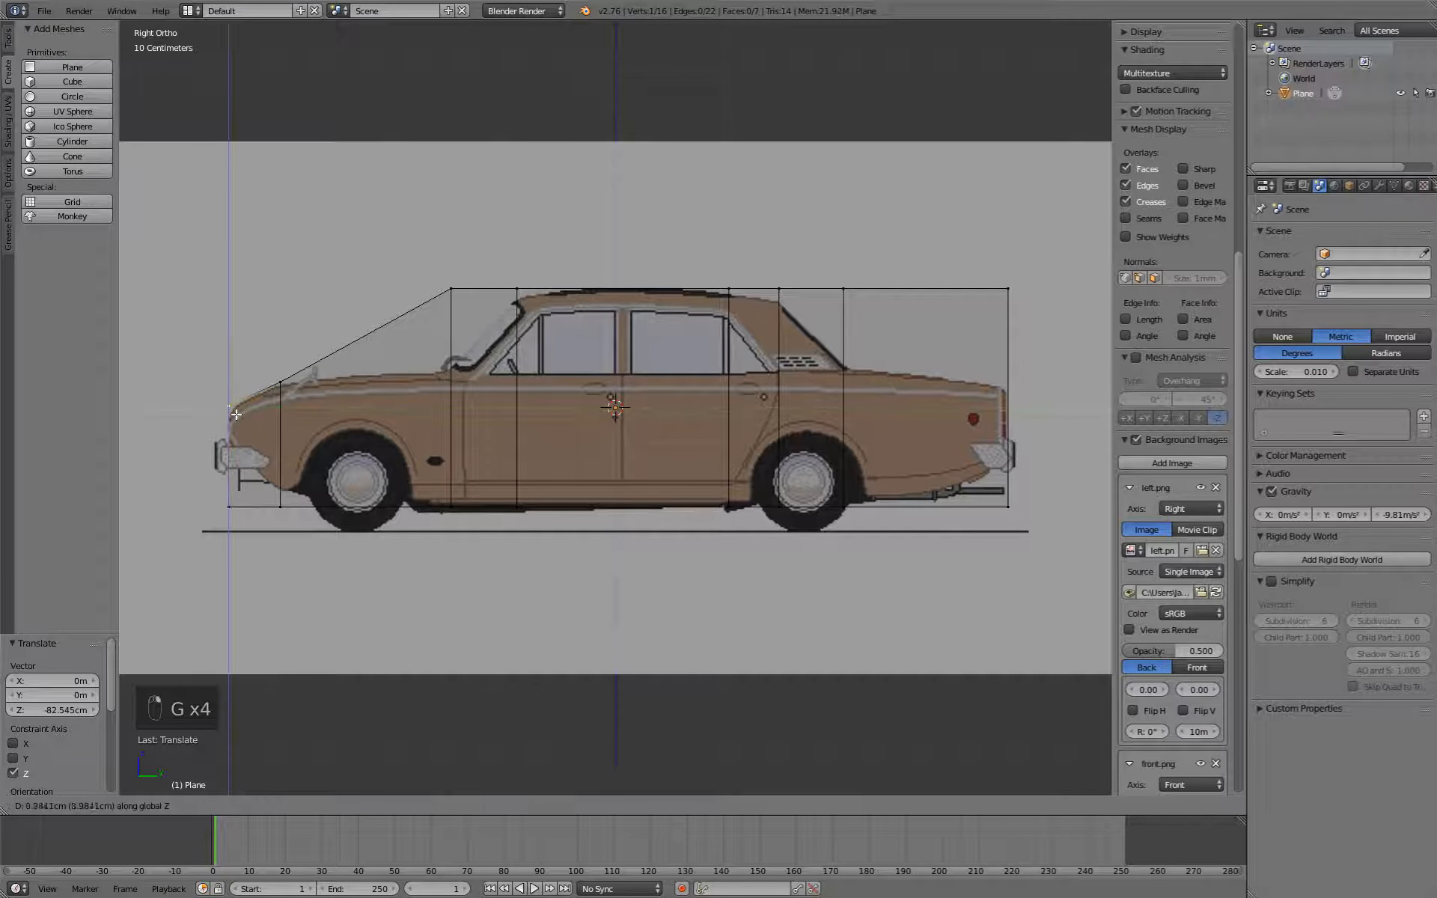
left_click(236, 415)
Lower the top vertex at the windscreen base about 69 cm along Z and fit the front roof vertex to the roofline.
right_click(450, 289)
key("g")
middle_click(449, 303)
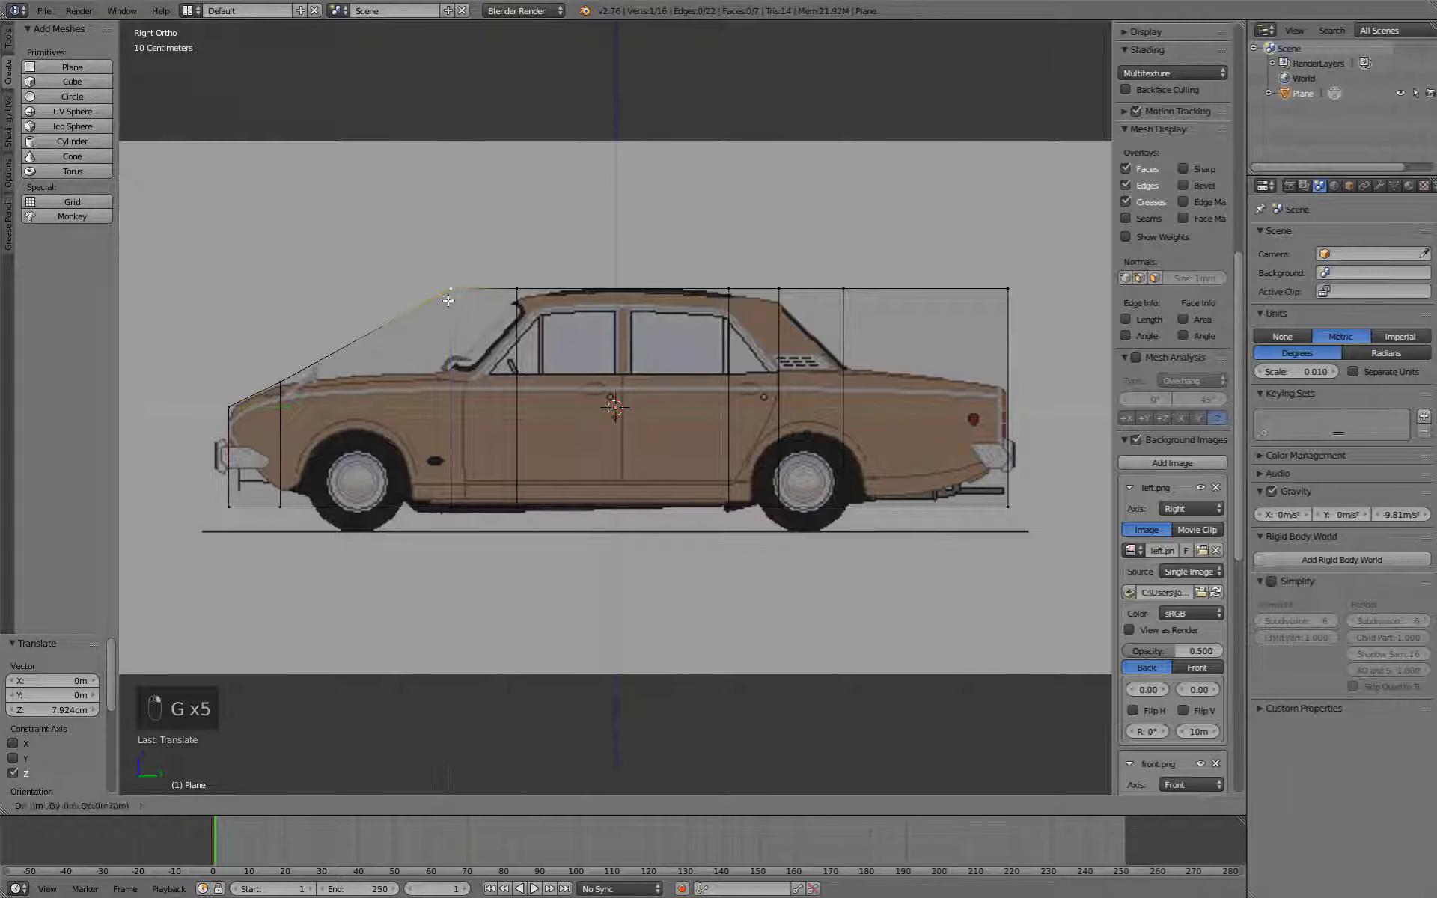
left_click(443, 378)
right_click(537, 292)
key("g")
middle_click(536, 296)
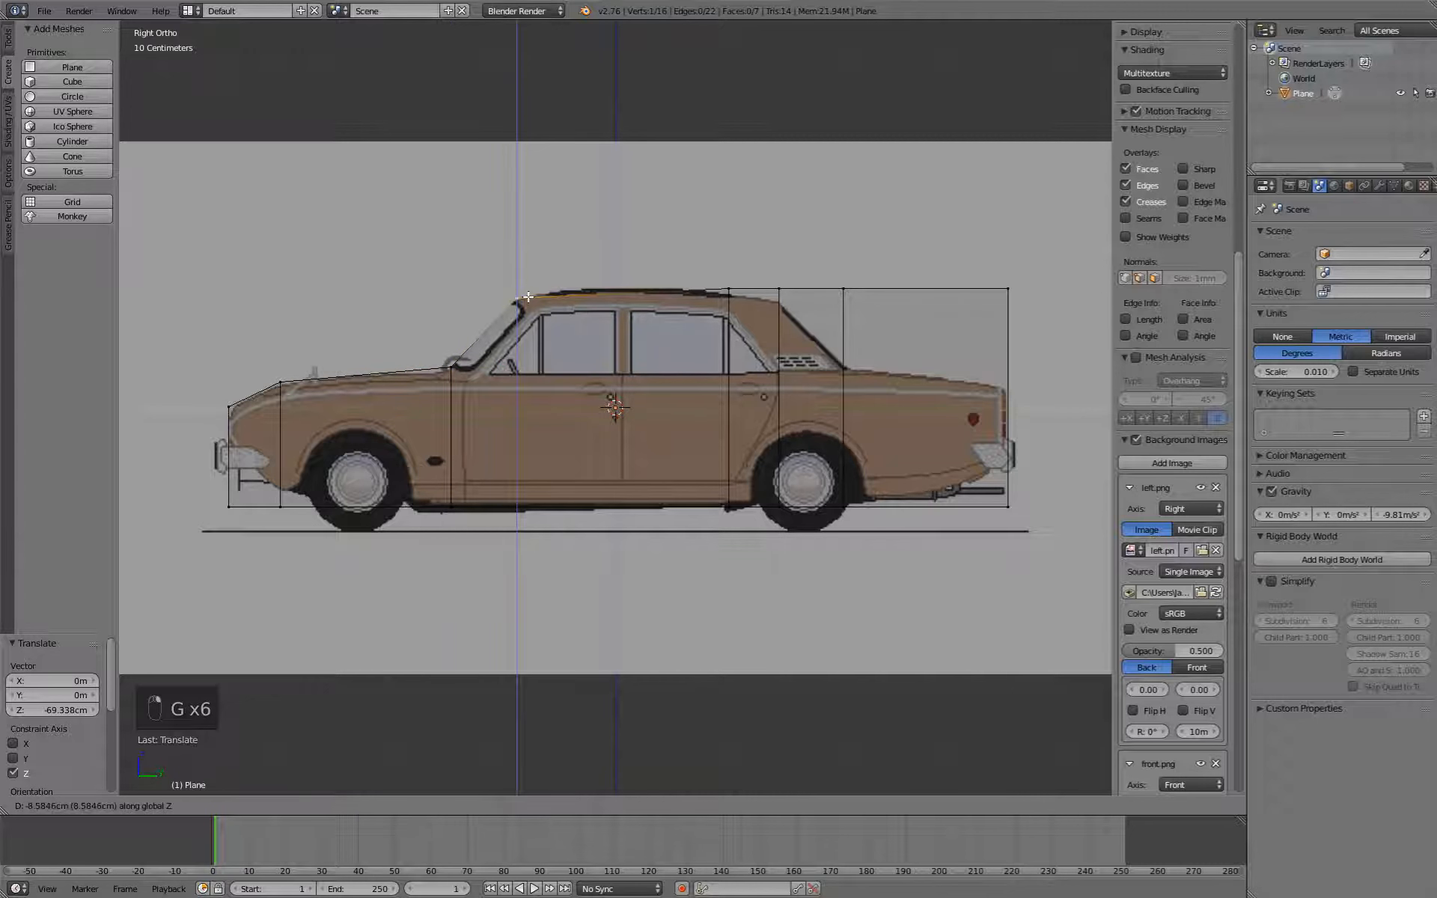
left_click(534, 302)
Add a vertical loop cut through the middle of the cabin and raise its top vertex to the roofline.
key("ctrl+r")
left_click(611, 309)
right_click(611, 308)
right_click(629, 292)
key("g")
middle_click(628, 293)
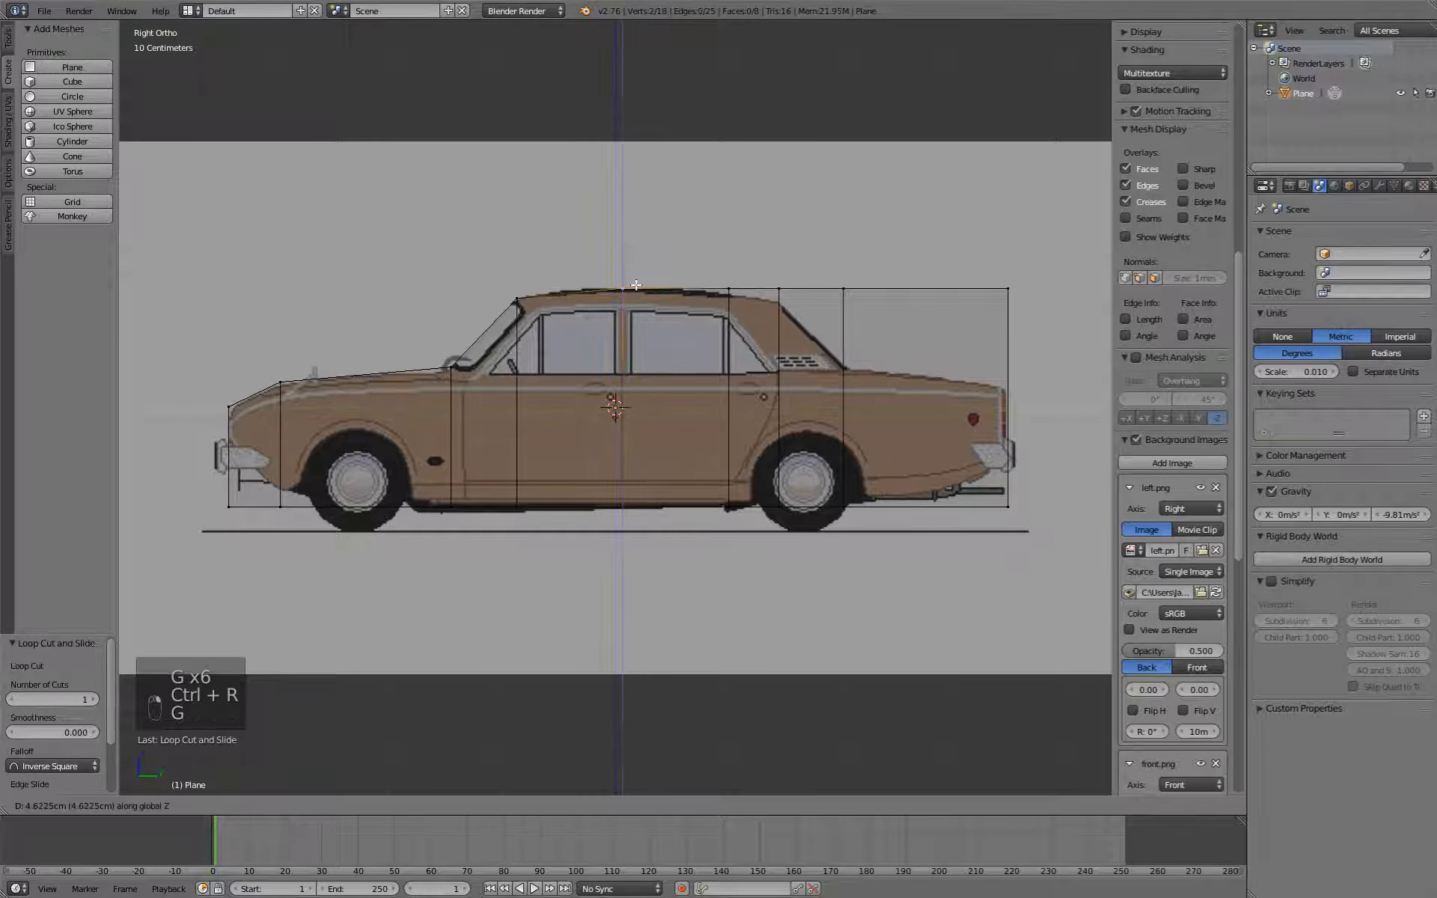
left_click(629, 290)
Lower the two rear roof vertices about 4.6 cm and 9.9 cm along Z to follow the roofline.
right_click(729, 290)
key("g")
middle_click(735, 295)
left_click(735, 300)
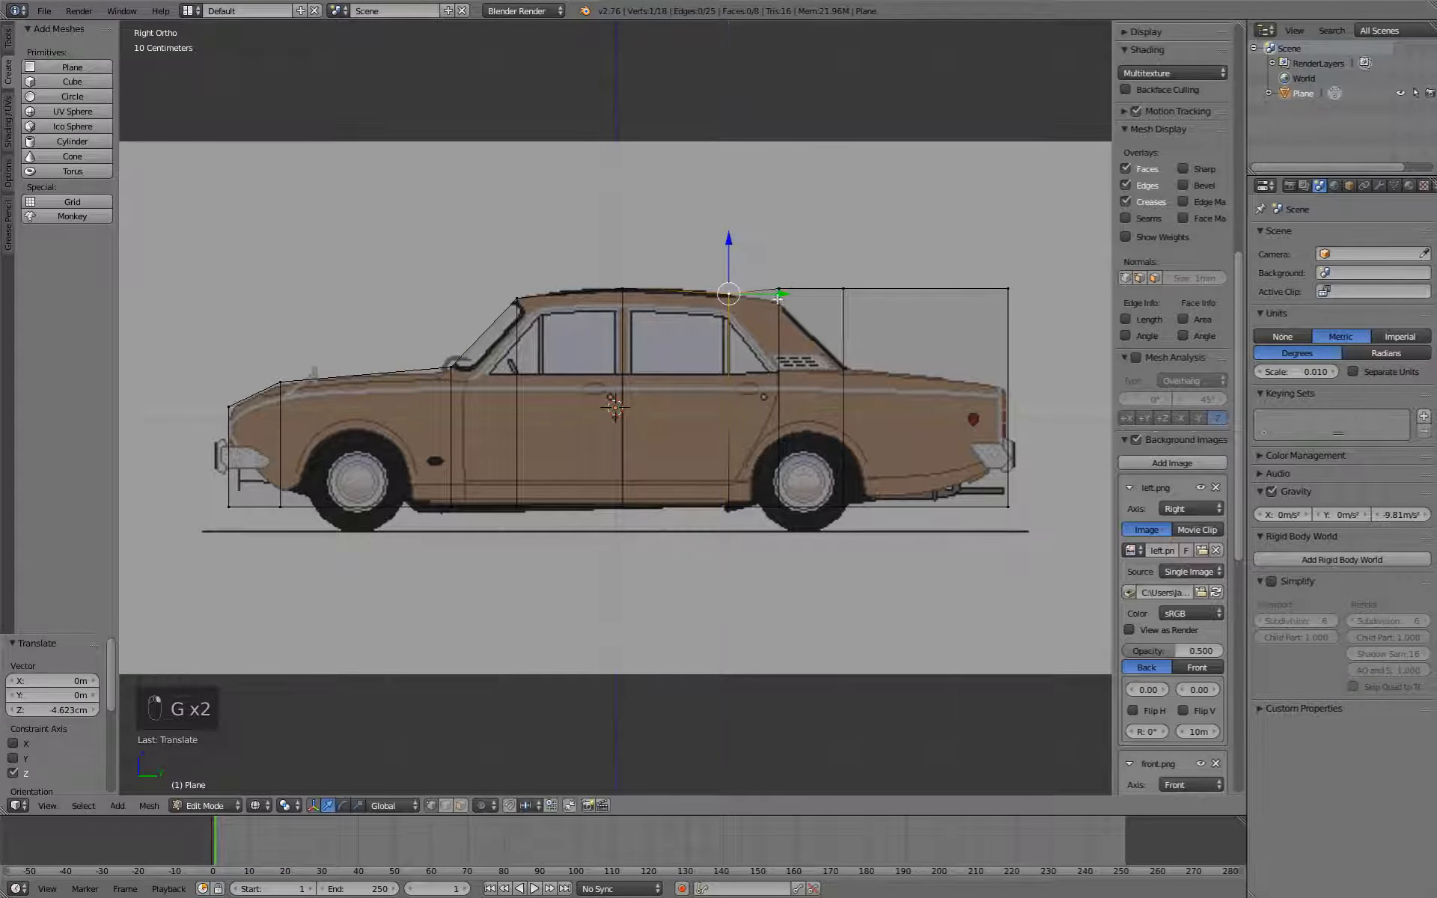
right_click(781, 293)
key("g")
middle_click(786, 296)
left_click(793, 301)
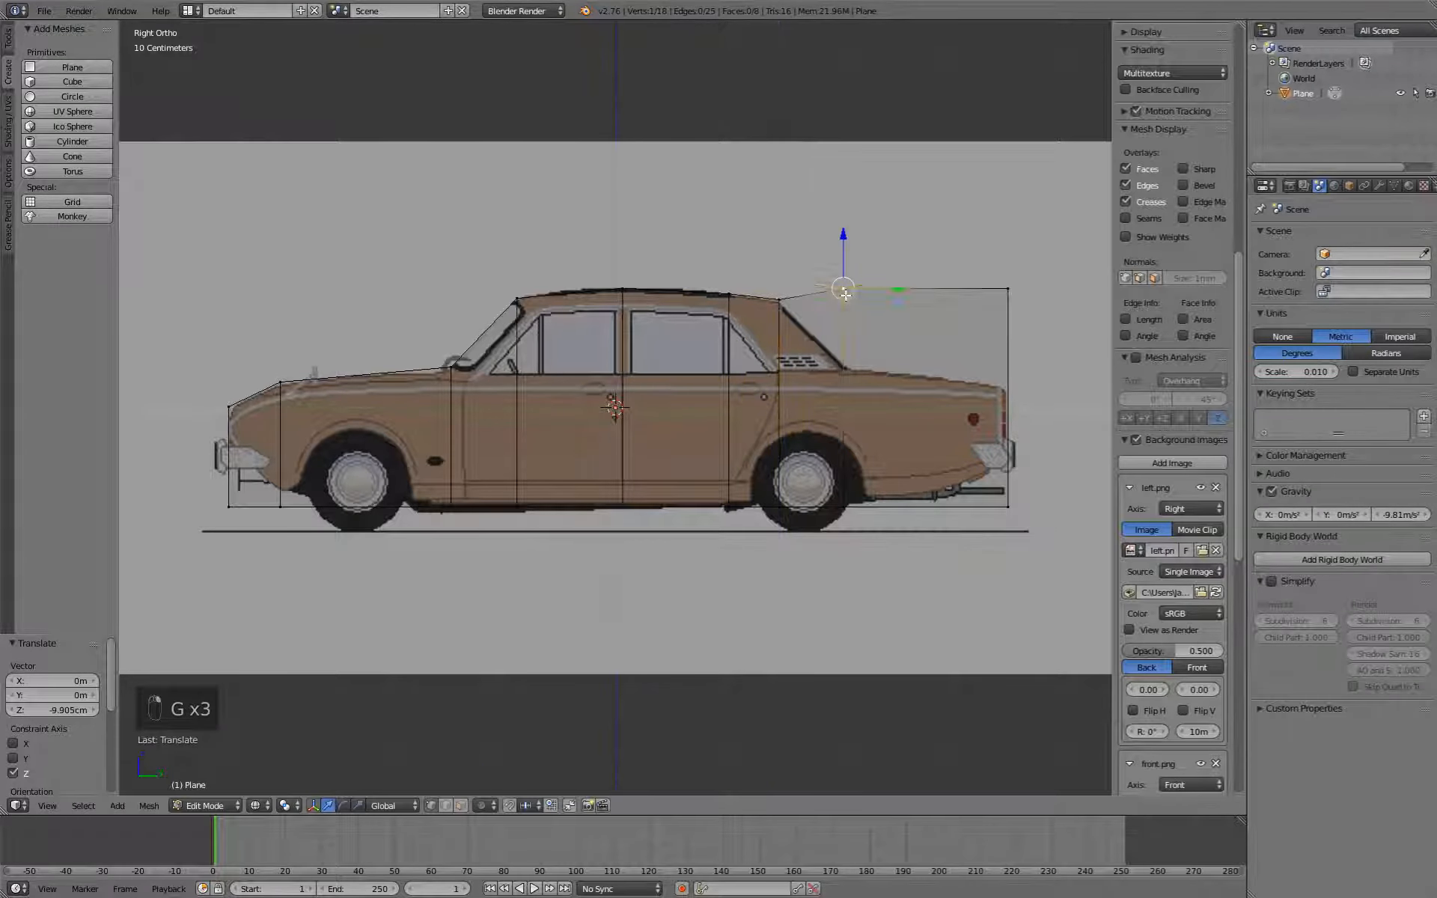
Lower the top vertices at the rear window base and the tail about 67 cm and 85 cm along Z onto the boot outline.
right_click(846, 295)
key("g")
middle_click(849, 303)
left_click(857, 372)
right_click(1014, 296)
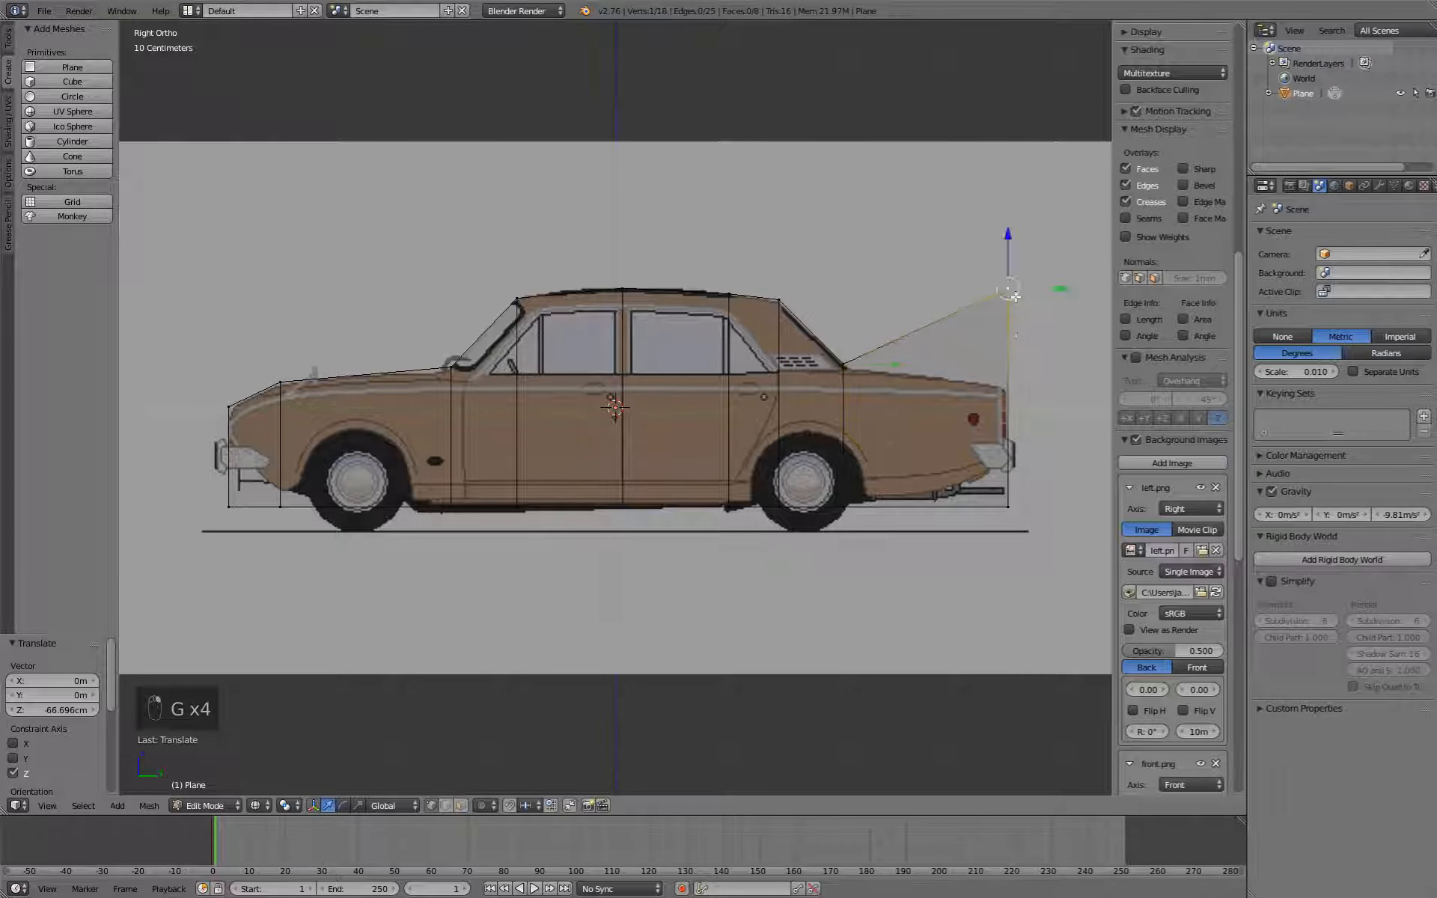
key("g")
middle_click(1014, 307)
left_click(1012, 413)
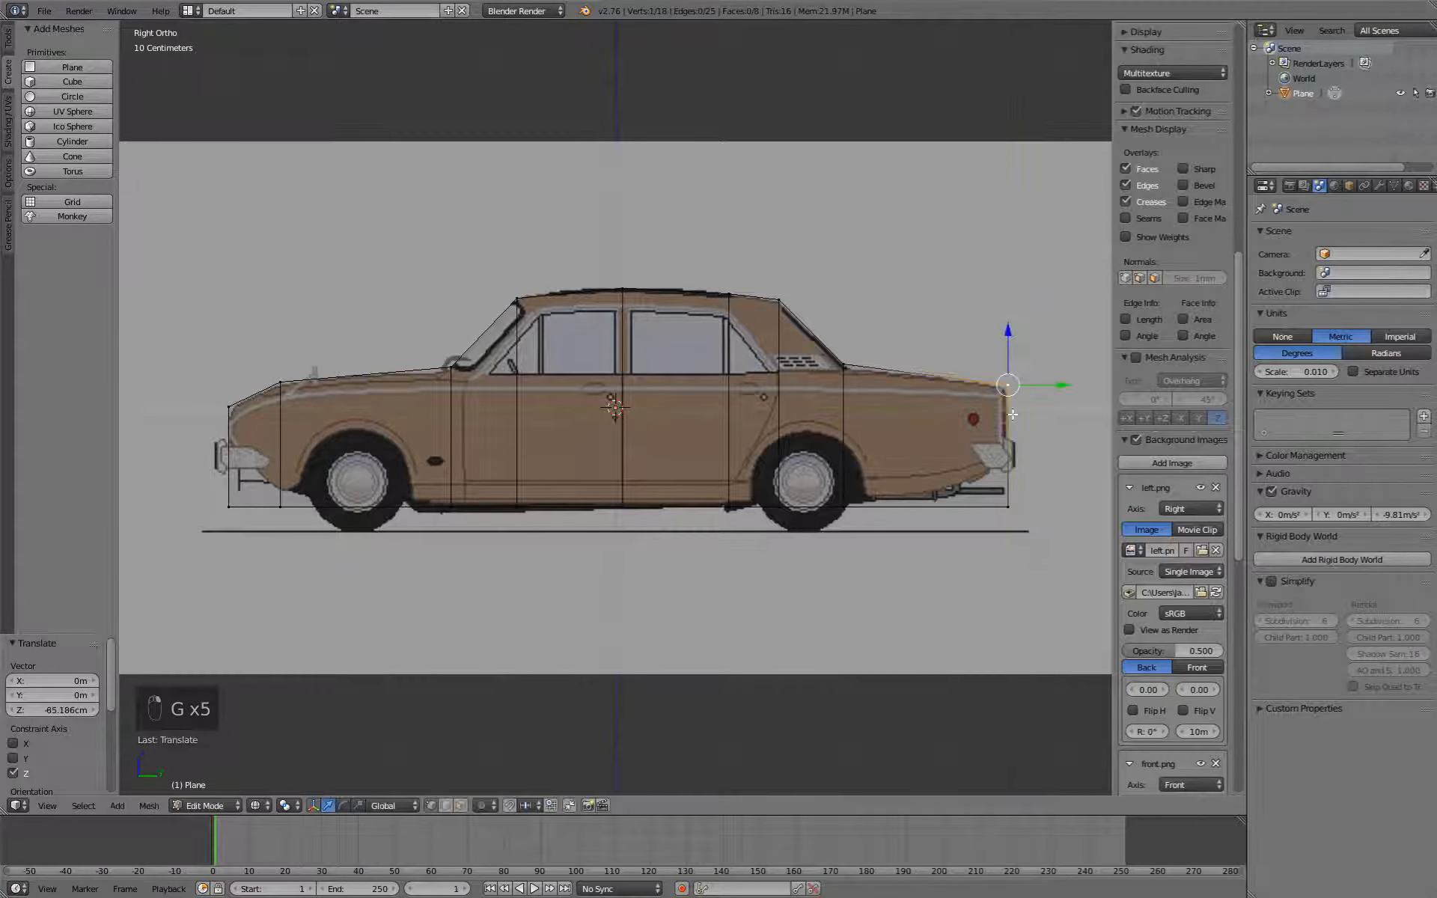
Raise the lower rear corner vertex about 38 cm along Z to the rear bumper.
right_click(1014, 504)
key("g")
middle_click(1006, 500)
left_click(934, 505)
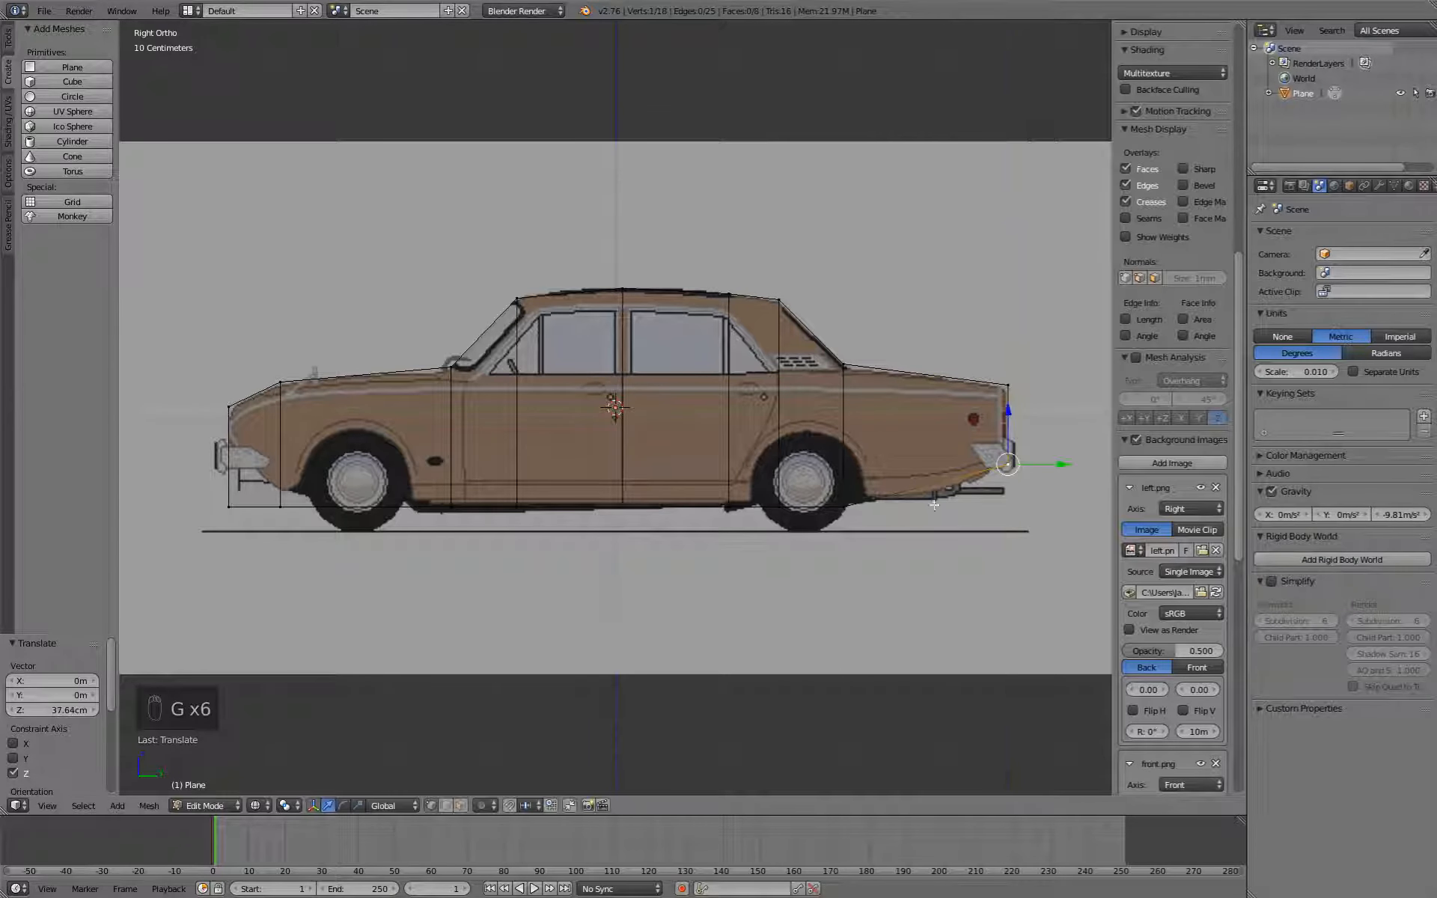
Raise the lower nose vertex about 51 cm and the bottom vertex behind it about 11 cm along Z to the front underside.
right_click(232, 505)
key("g")
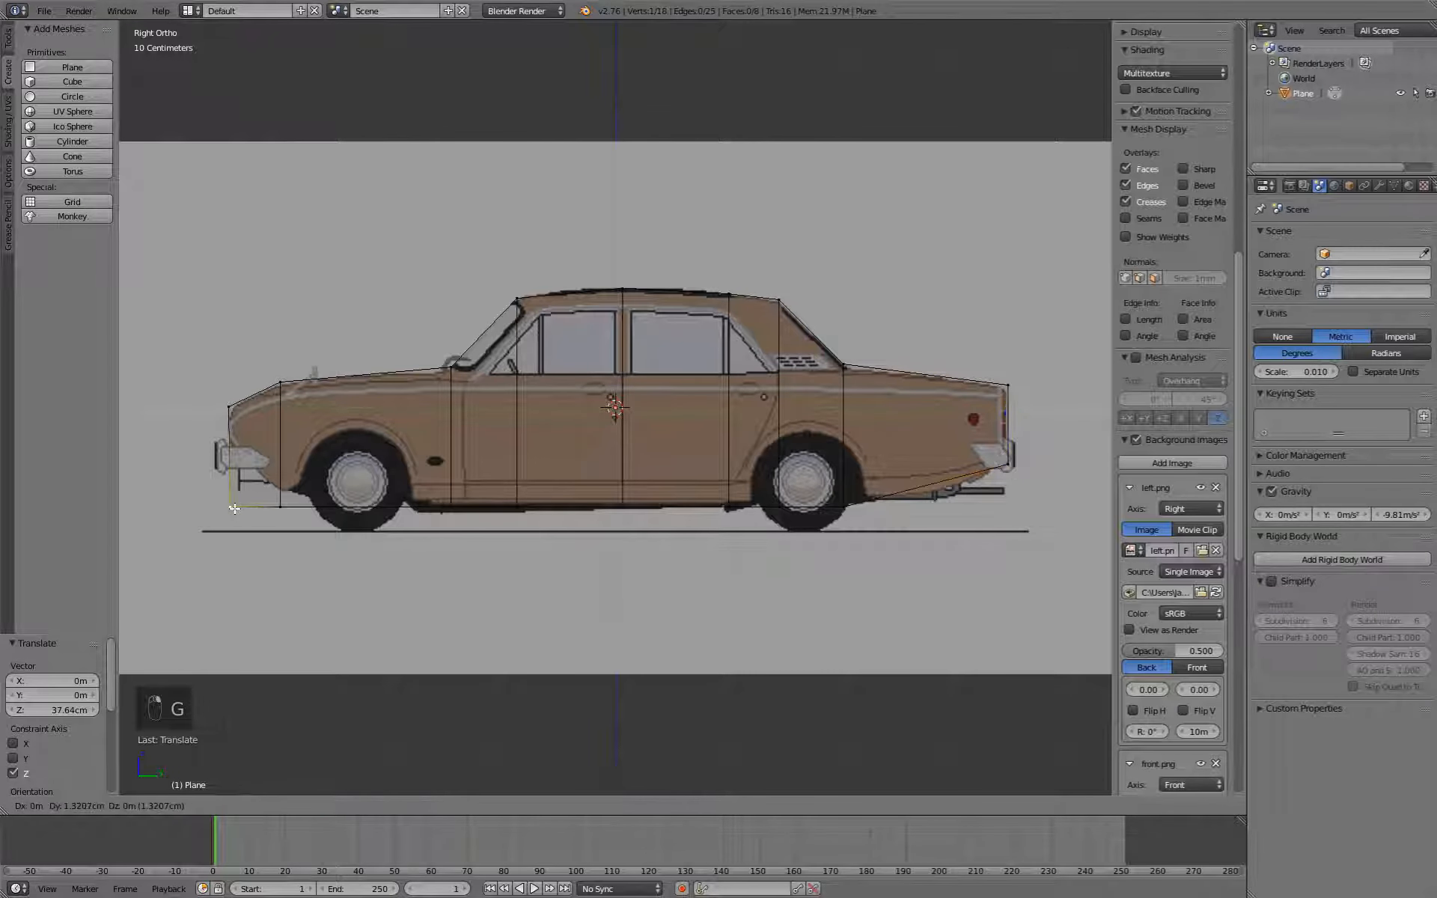
middle_click(234, 490)
left_click(240, 451)
right_click(282, 506)
key("g")
middle_click(282, 499)
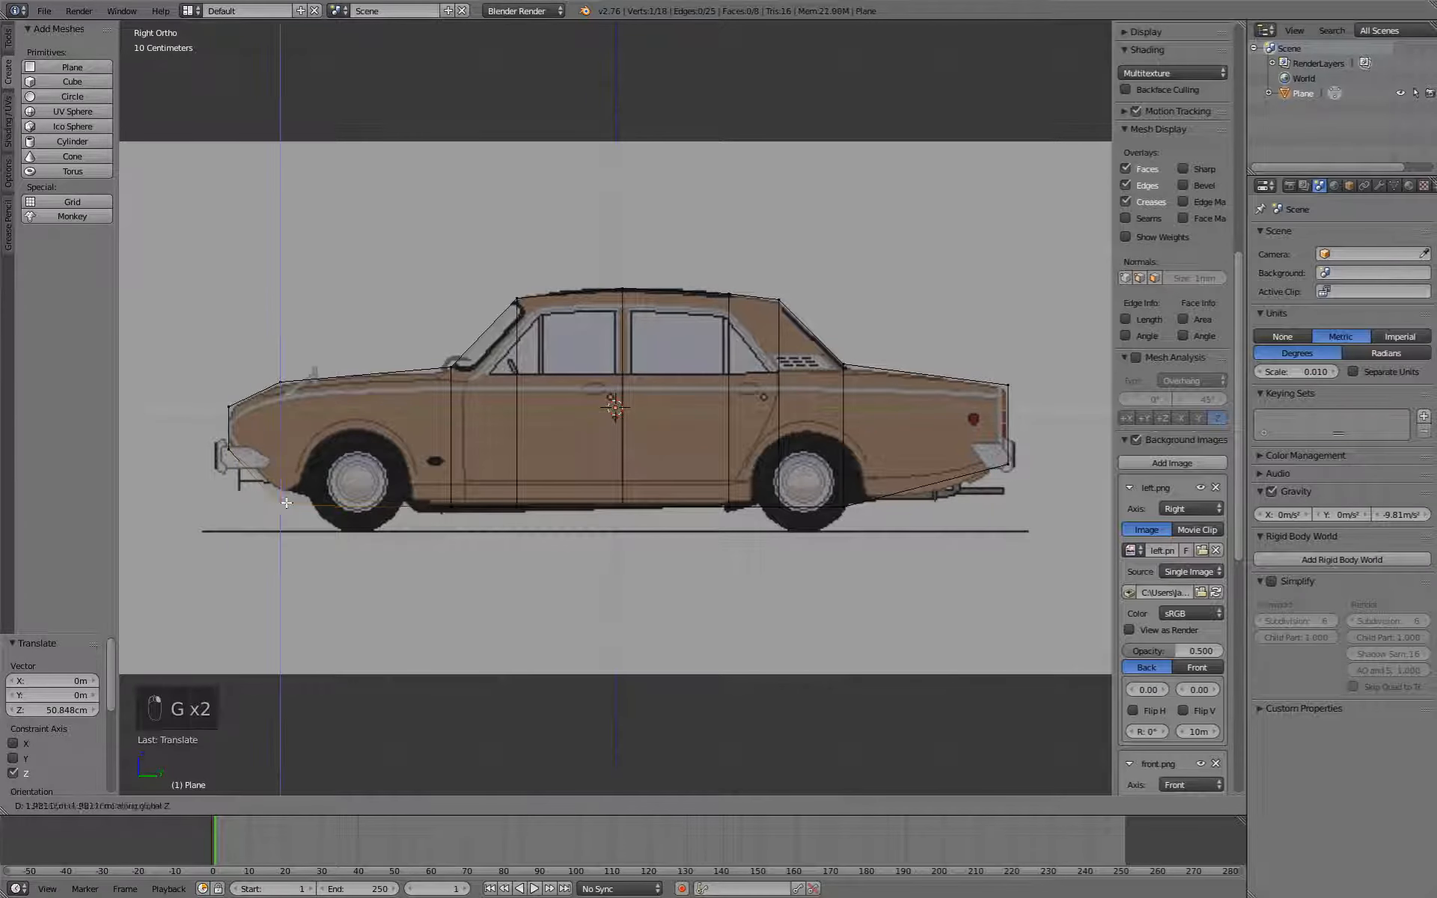
left_click(283, 494)
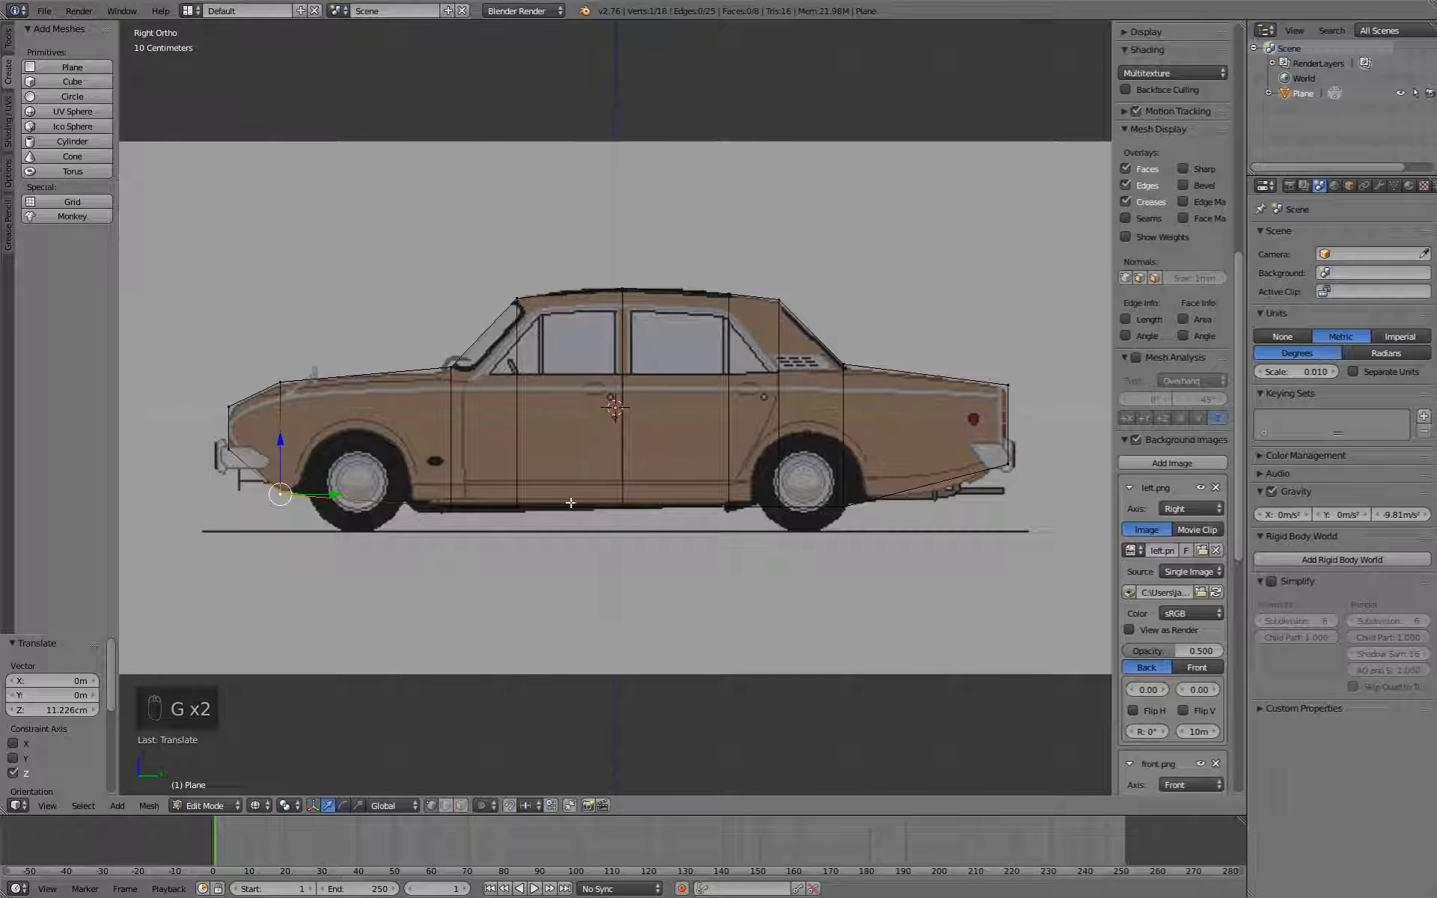
Add a horizontal loop cut along the full length of the car body, slid slightly upward from the middle.
key("ctrl+r")
left_click(284, 424)
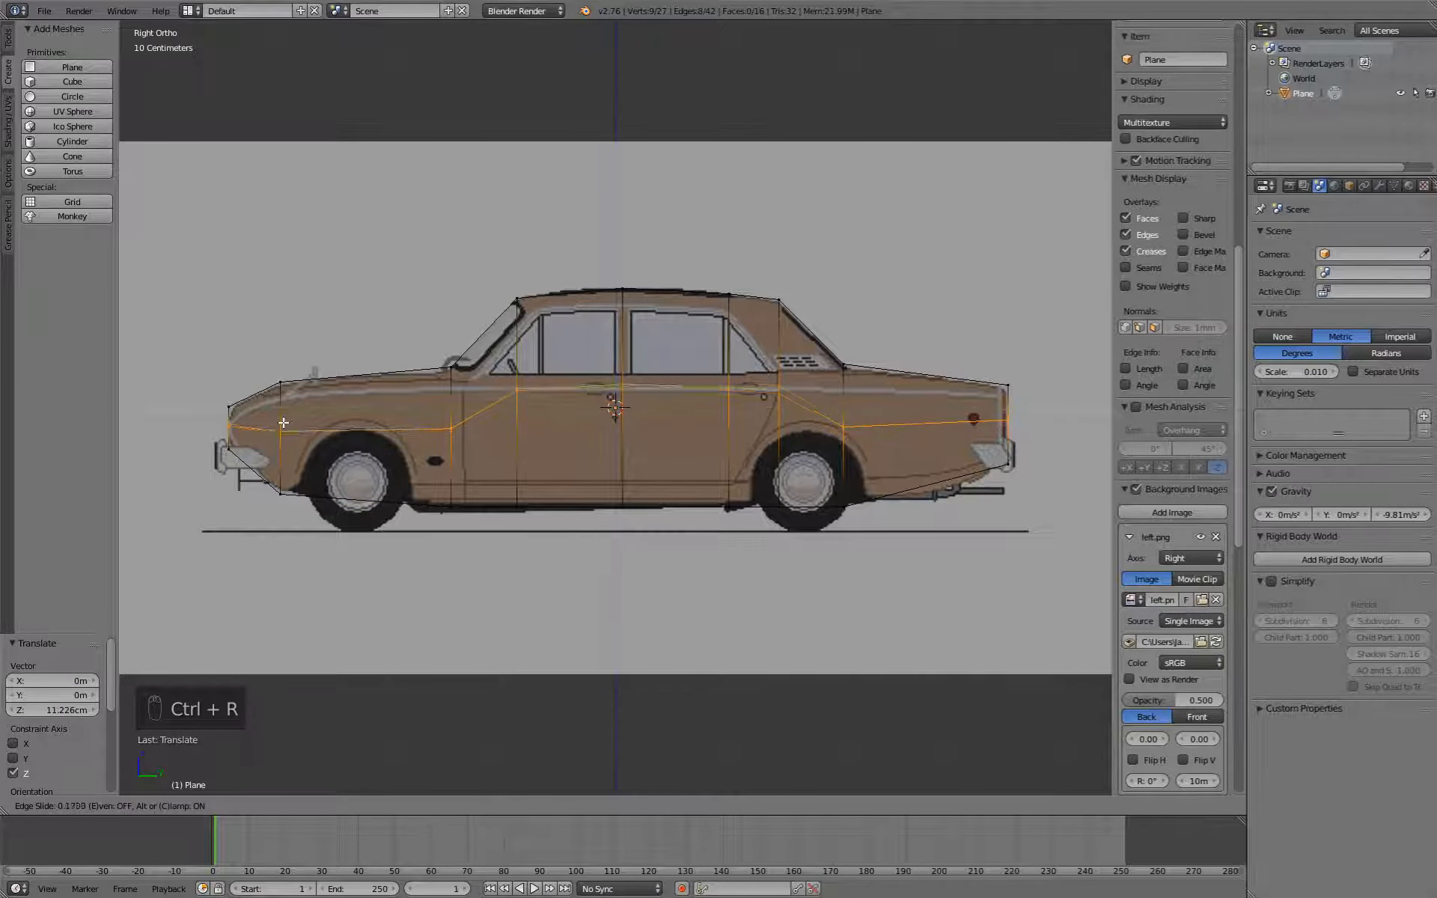
left_click(284, 420)
Lower the two horizontal loop vertices above the rear wheel along Z to the wheel arch.
right_click(774, 393)
key("g")
middle_click(776, 405)
left_click(776, 442)
right_click(844, 424)
key("g")
middle_click(843, 428)
left_click(843, 437)
Add a vertical loop cut above the rear wheel and raise its middle vertex about 6.6 cm to the top of the arch.
key("ctrl+r")
left_click(809, 440)
left_click(809, 440)
right_click(810, 440)
key("g")
middle_click(810, 438)
left_click(810, 432)
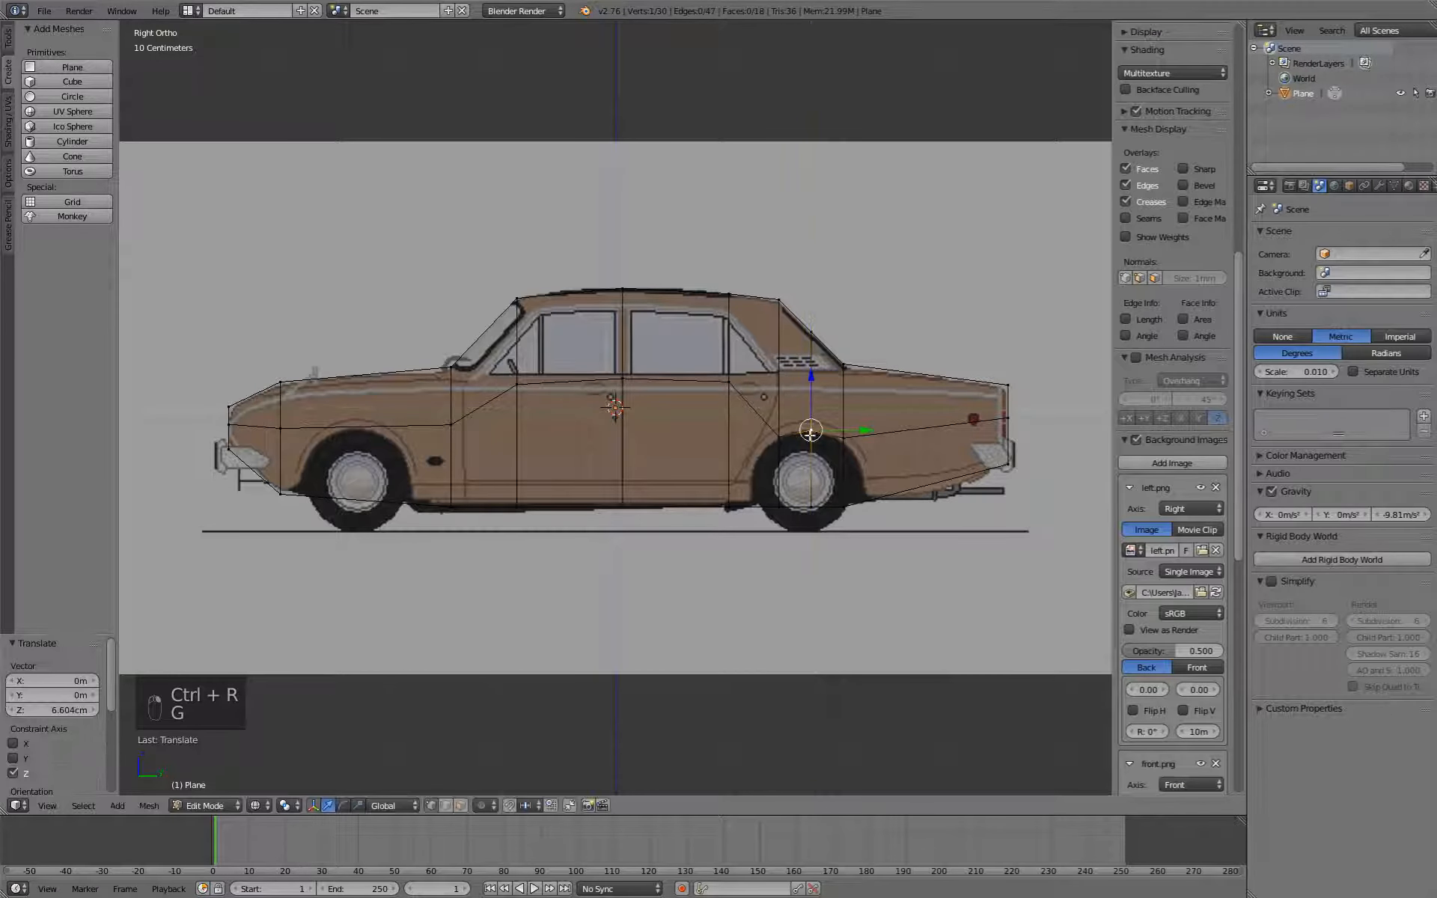
Add a vertical loop cut through the middle of the boot section and lower its bottom vertex about 6.6 cm along Z.
key("ctrl+r")
left_click(925, 428)
left_click(925, 427)
right_click(926, 486)
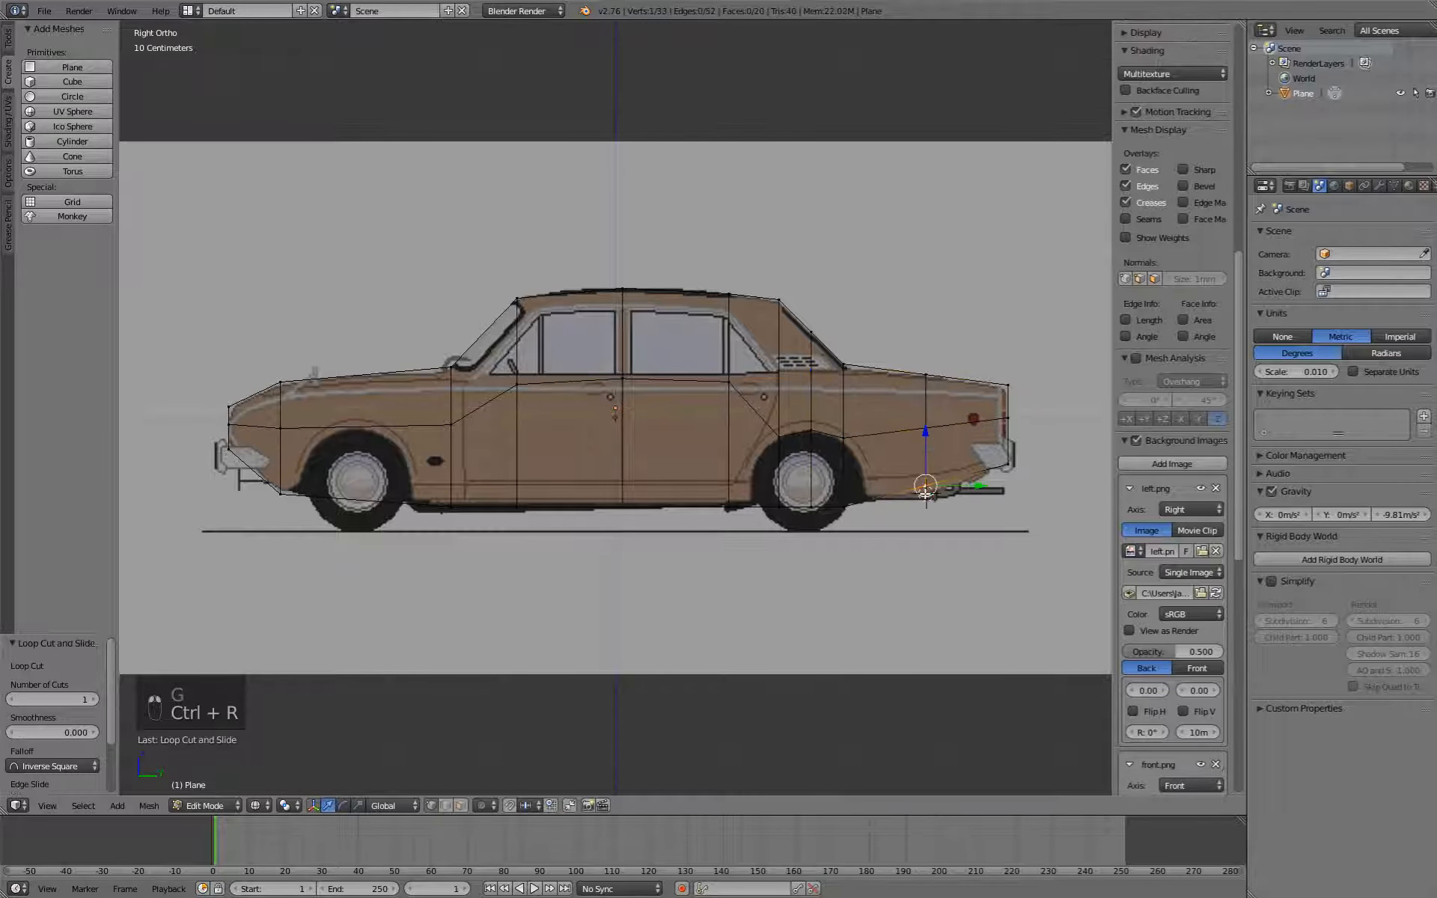
key("g")
middle_click(925, 496)
left_click(926, 499)
Snap the 3D cursor to the scene centre and select the bottom vertex under the rear wheel.
key("space")
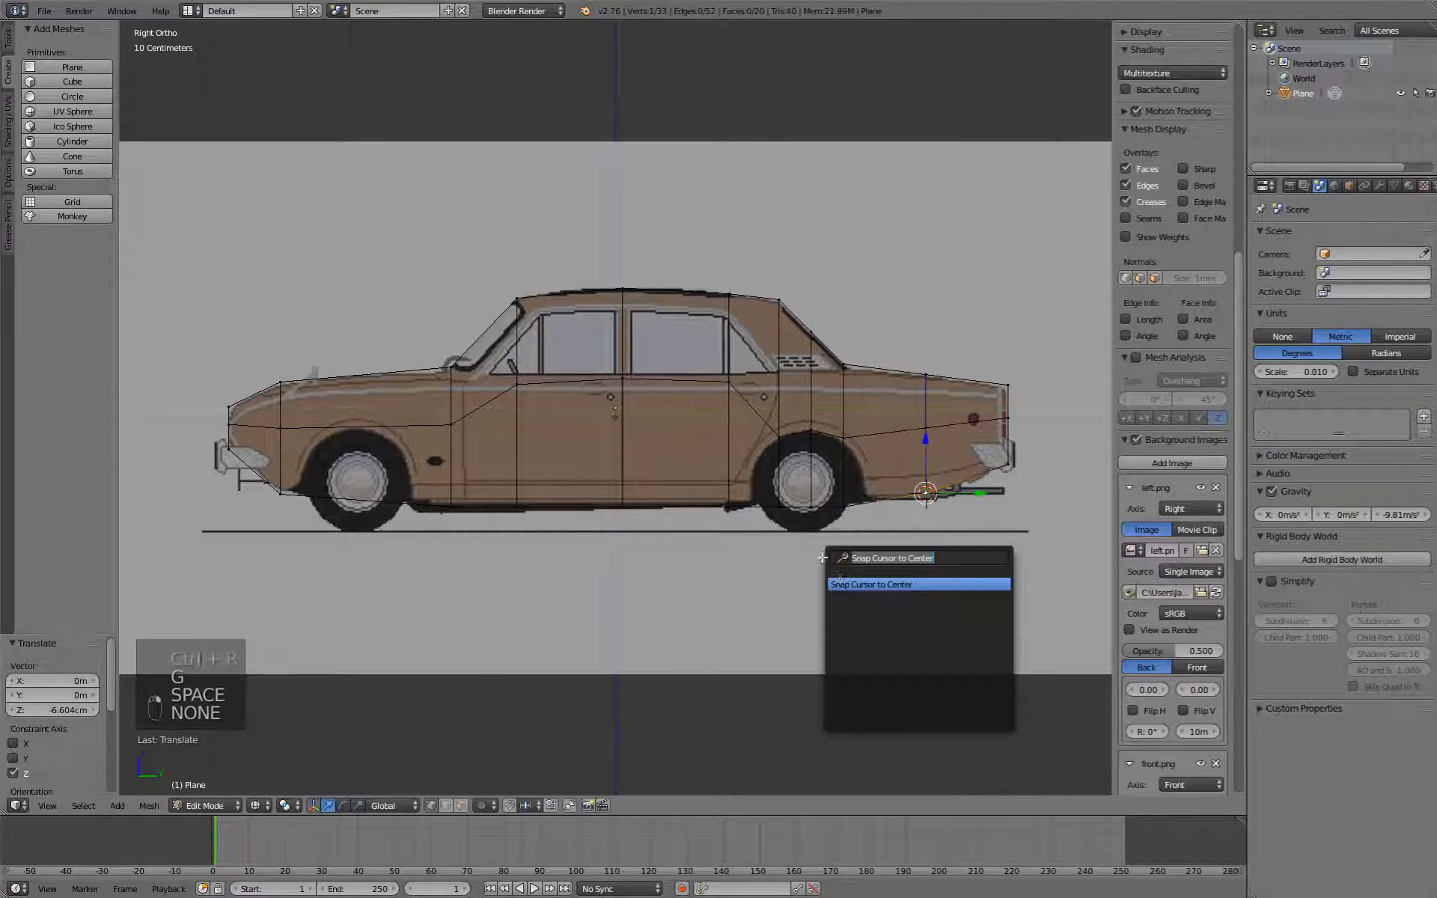
left_click(846, 583)
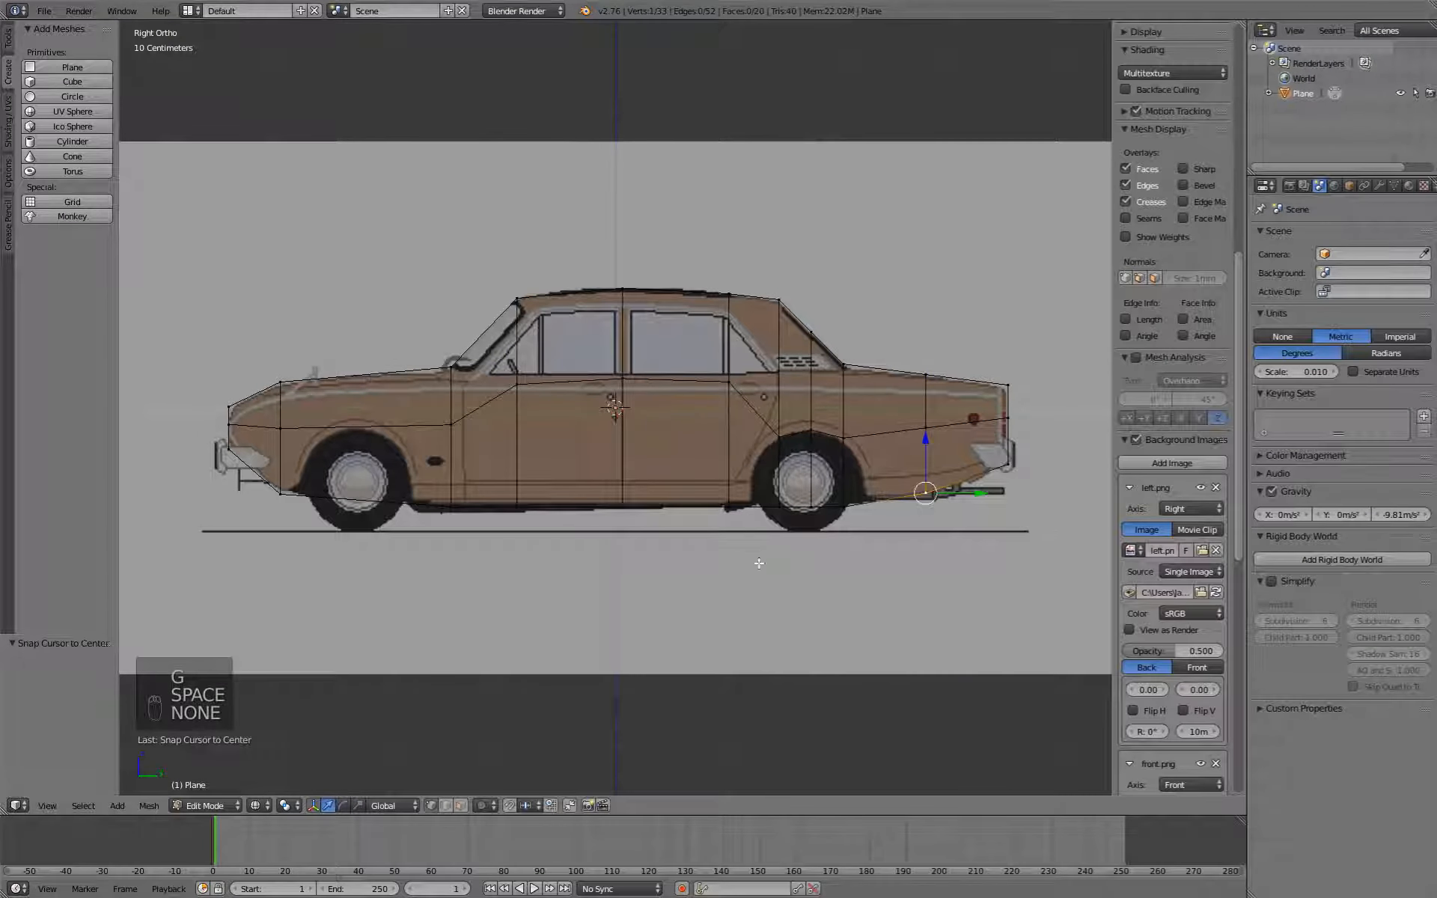
right_click(810, 509)
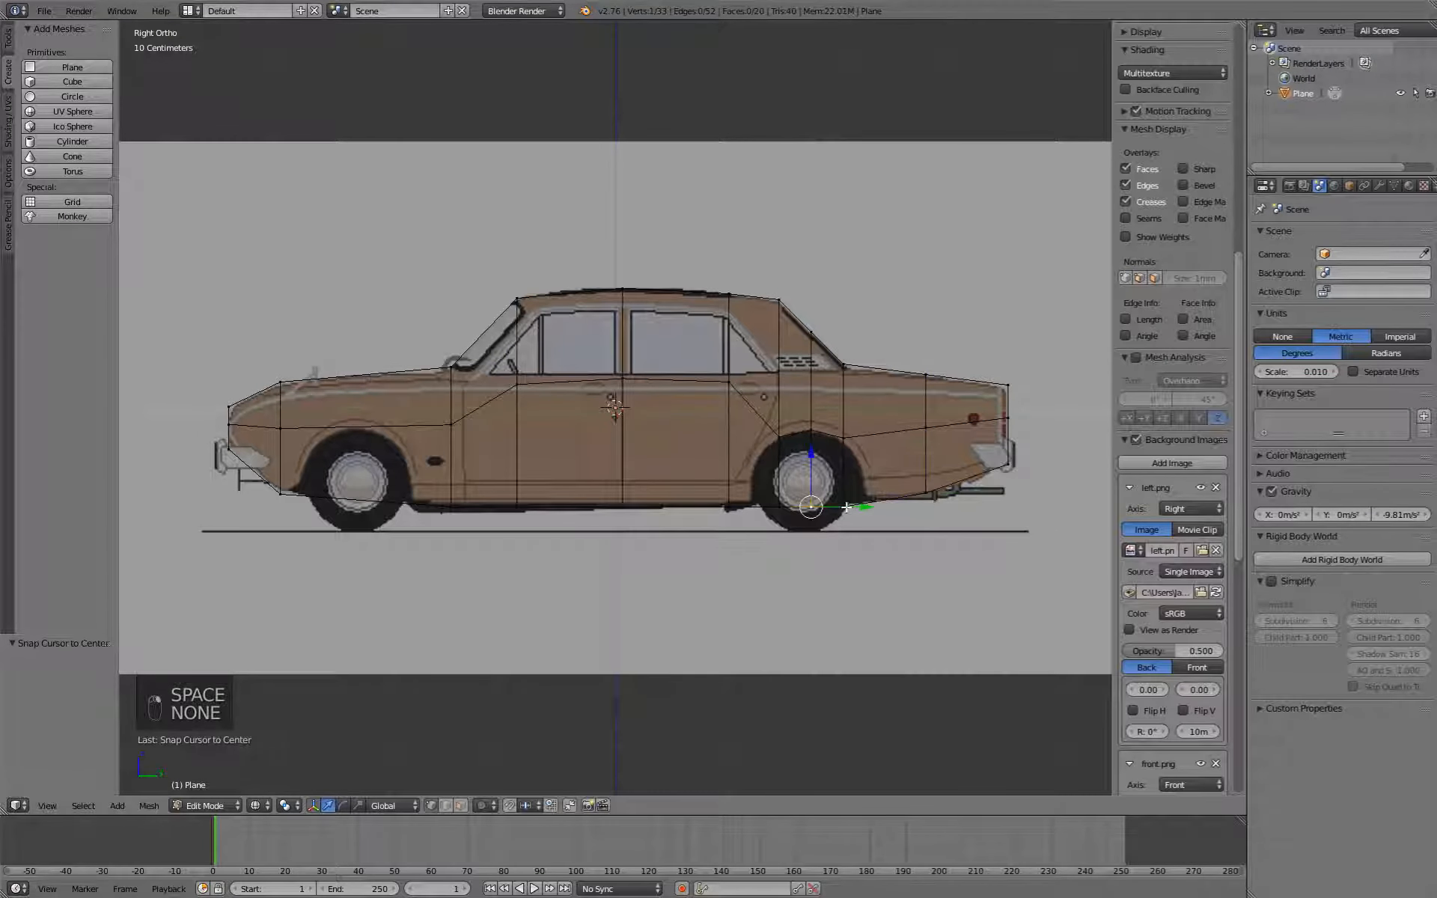
Add a centred vertical loop cut through the body section above the front wheel.
key("ctrl+r")
left_click(367, 490)
right_click(368, 491)
Delete the bottom vertex at the front wheel and the three at the rear wheel, and switch to solid shading.
right_click(366, 501)
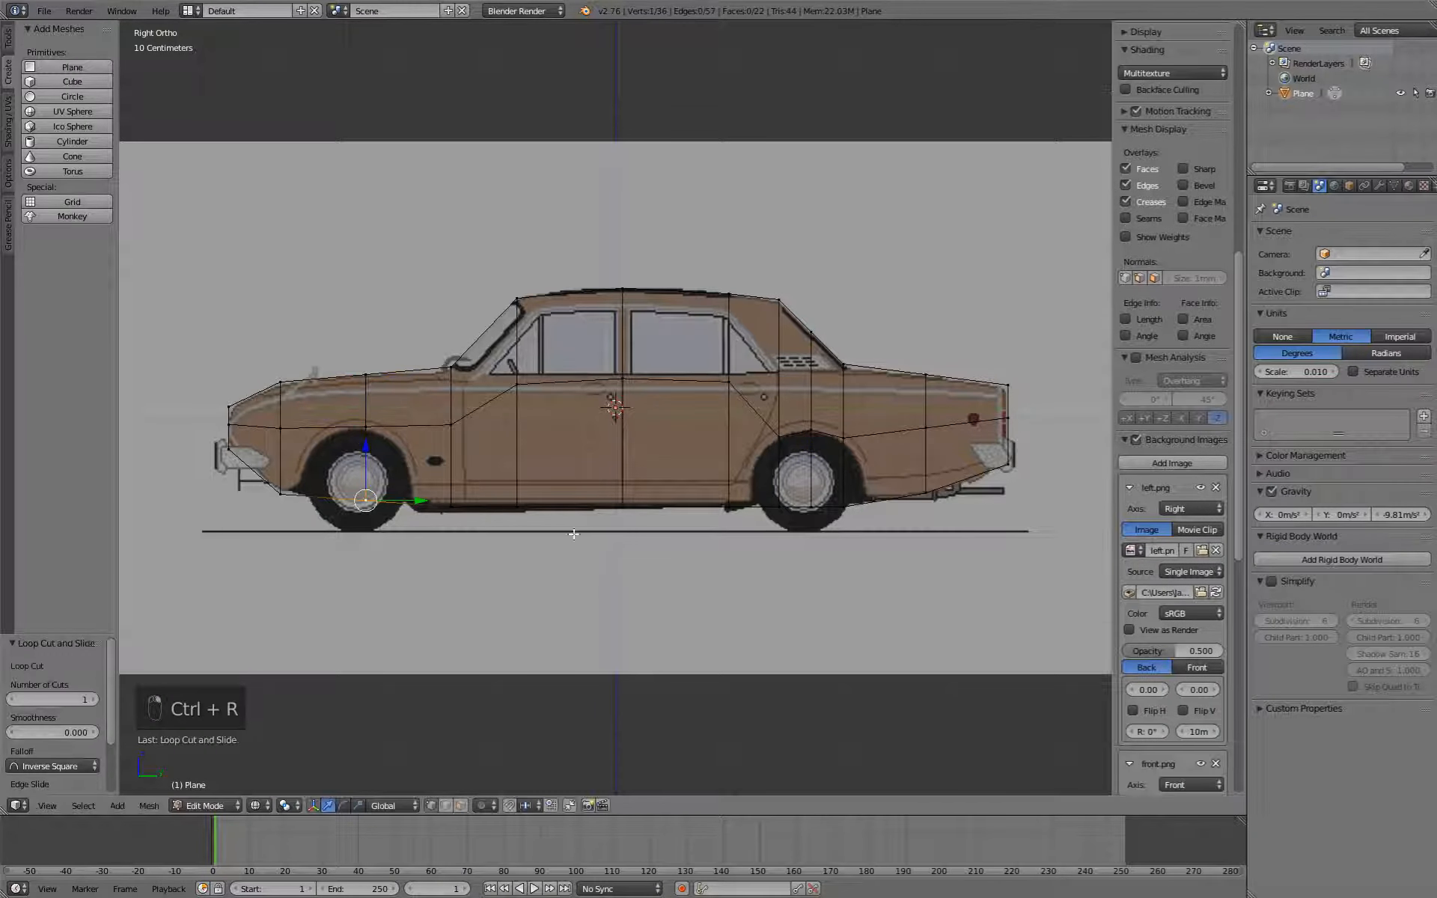
right_click(781, 505, "shift")
right_click(809, 508, "shift")
right_click(841, 508, "shift")
key("x")
left_click(836, 517)
key("z")
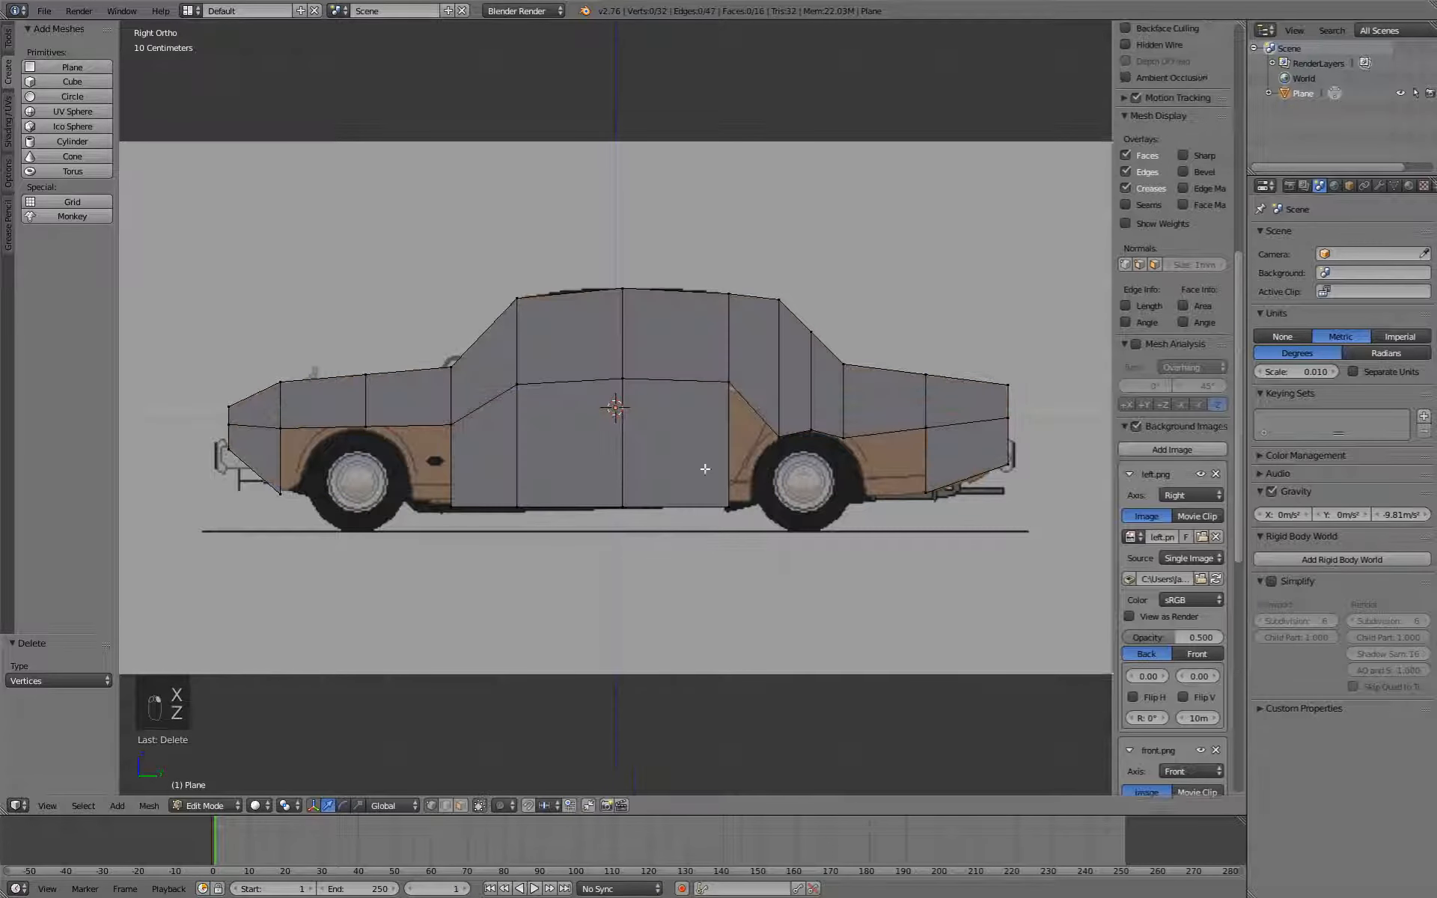
Extrude the front sill vertex about 36 cm forward and 7 cm up, and fill the face behind the front wheel arch.
right_click(451, 504)
key("e")
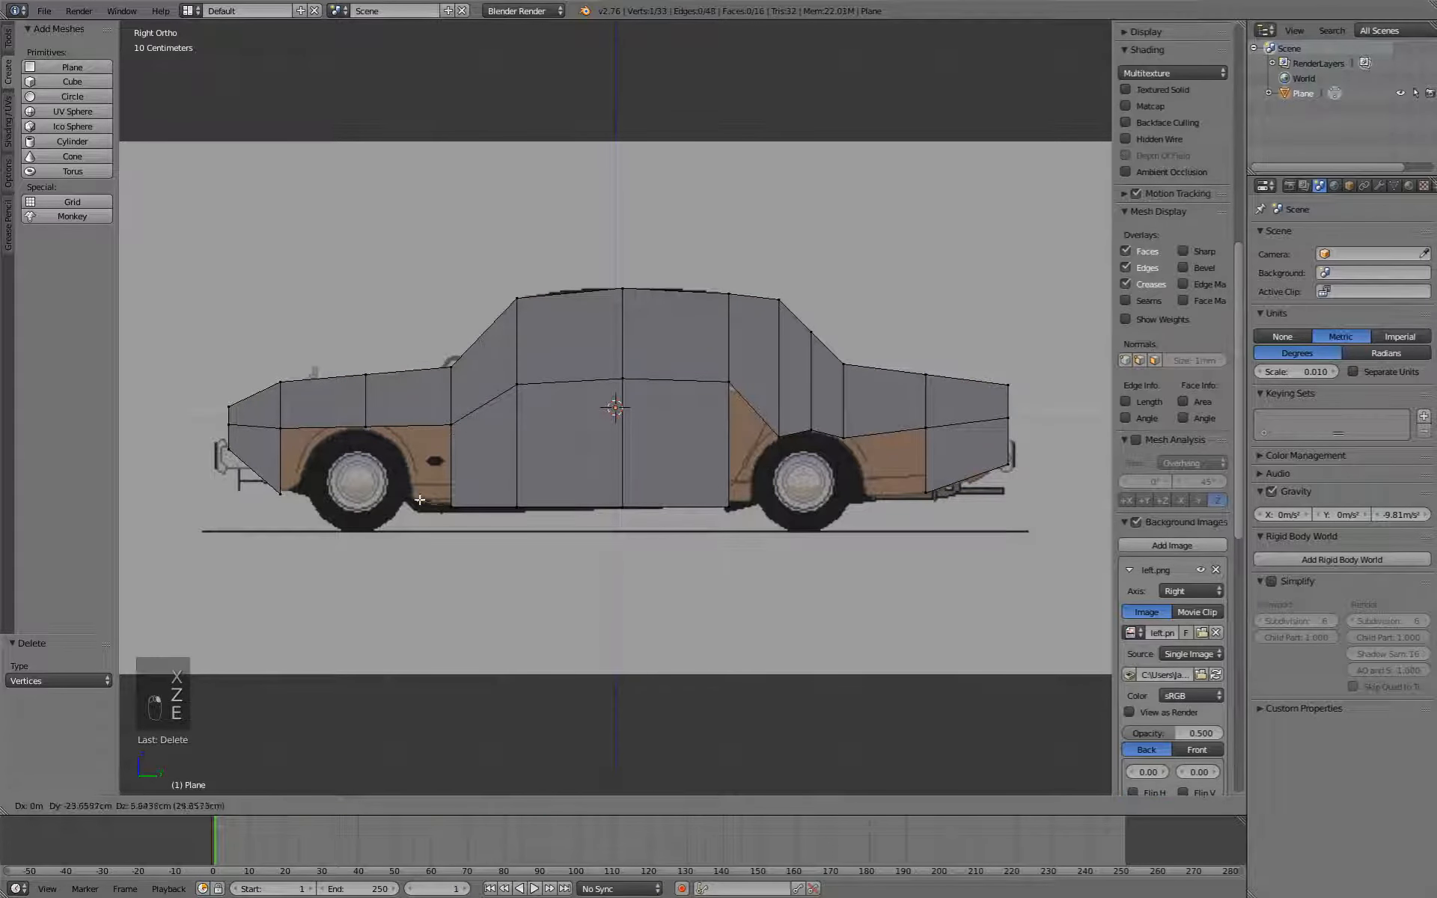
left_click(412, 496)
right_click(367, 429, "shift")
right_click(451, 426, "shift")
right_click(451, 506, "shift")
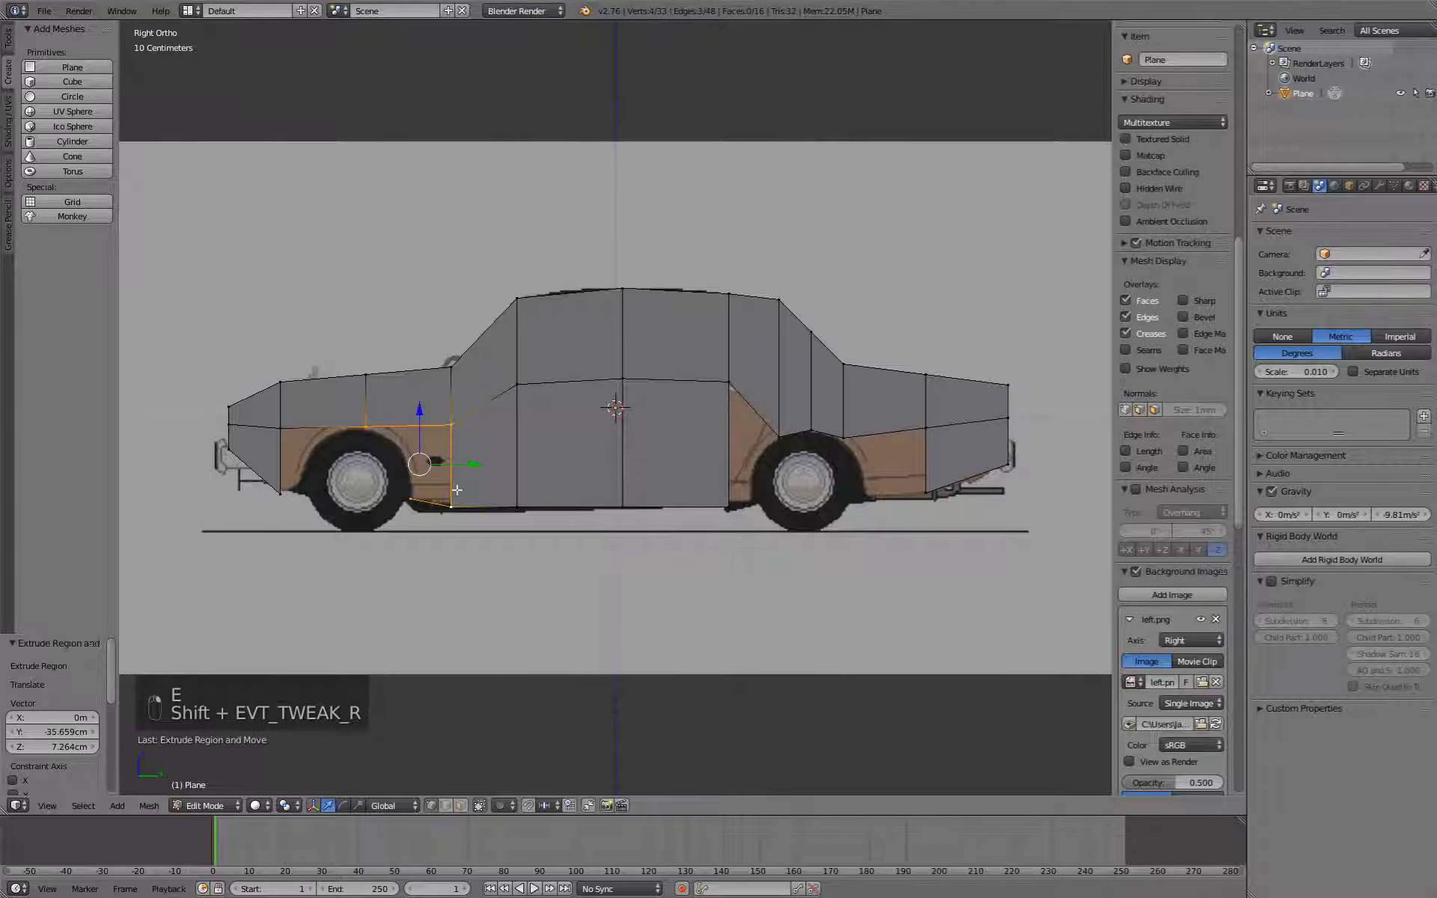
key("f")
right_click(361, 431)
key("e")
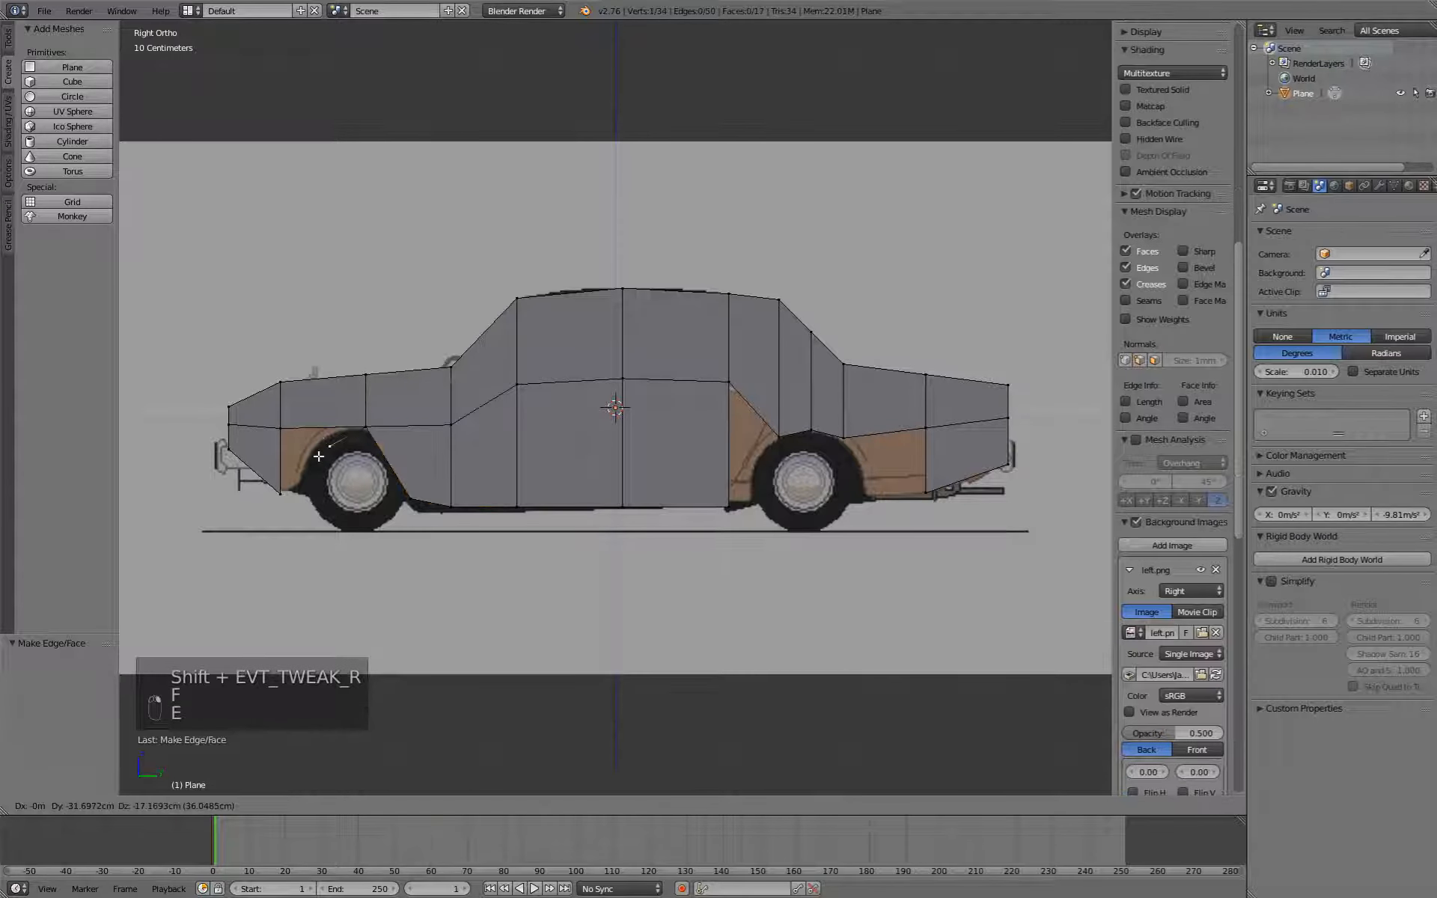
left_click(319, 454)
right_click(279, 429, "shift")
right_click(282, 492, "shift")
key("f")
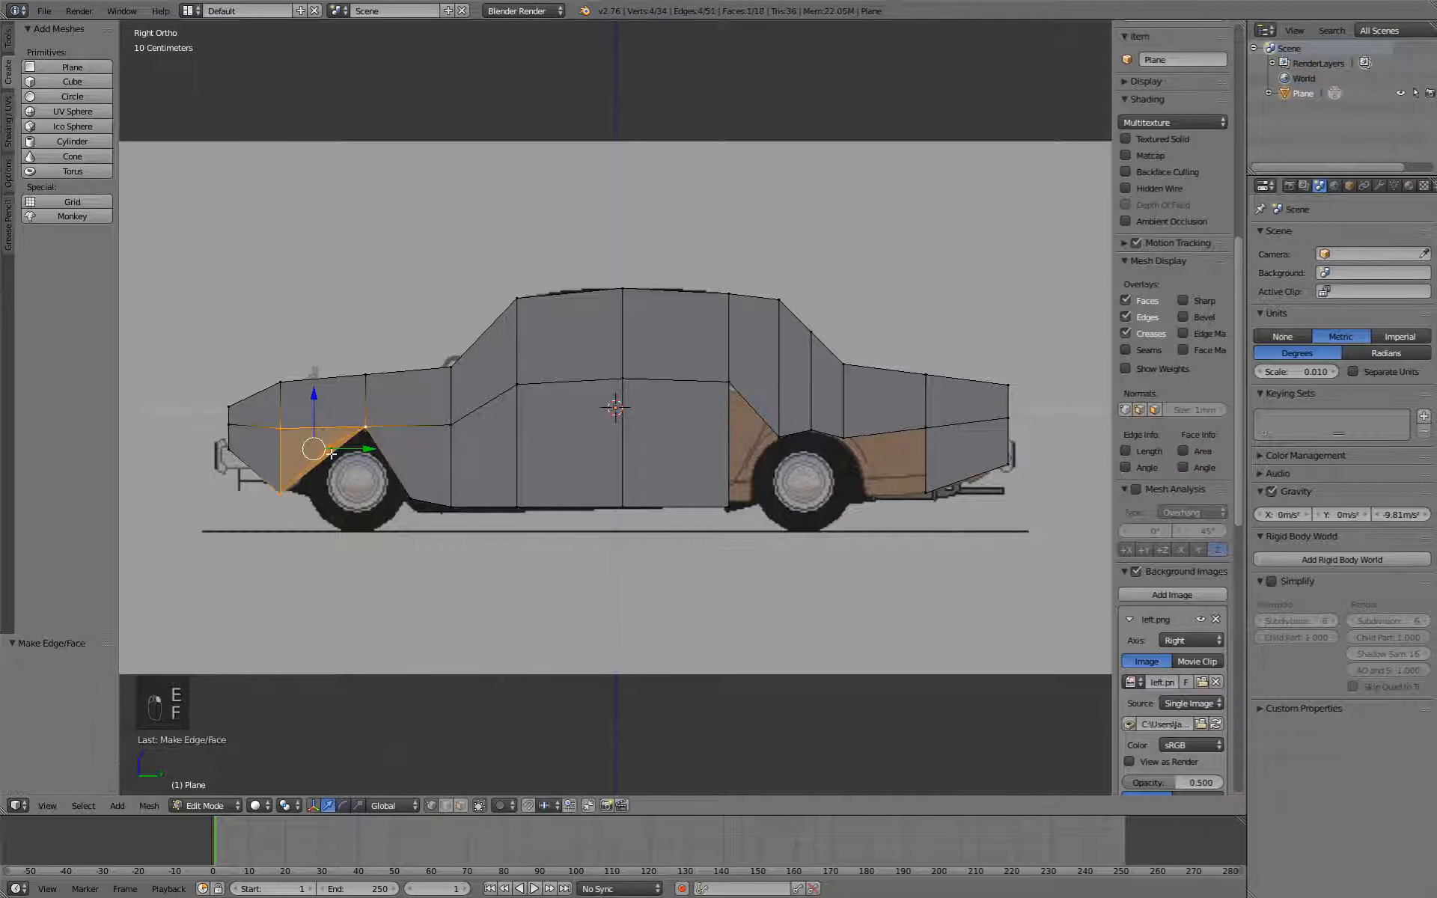
right_click(329, 449)
key("g")
left_click(336, 466)
key("x")
left_click(337, 465)
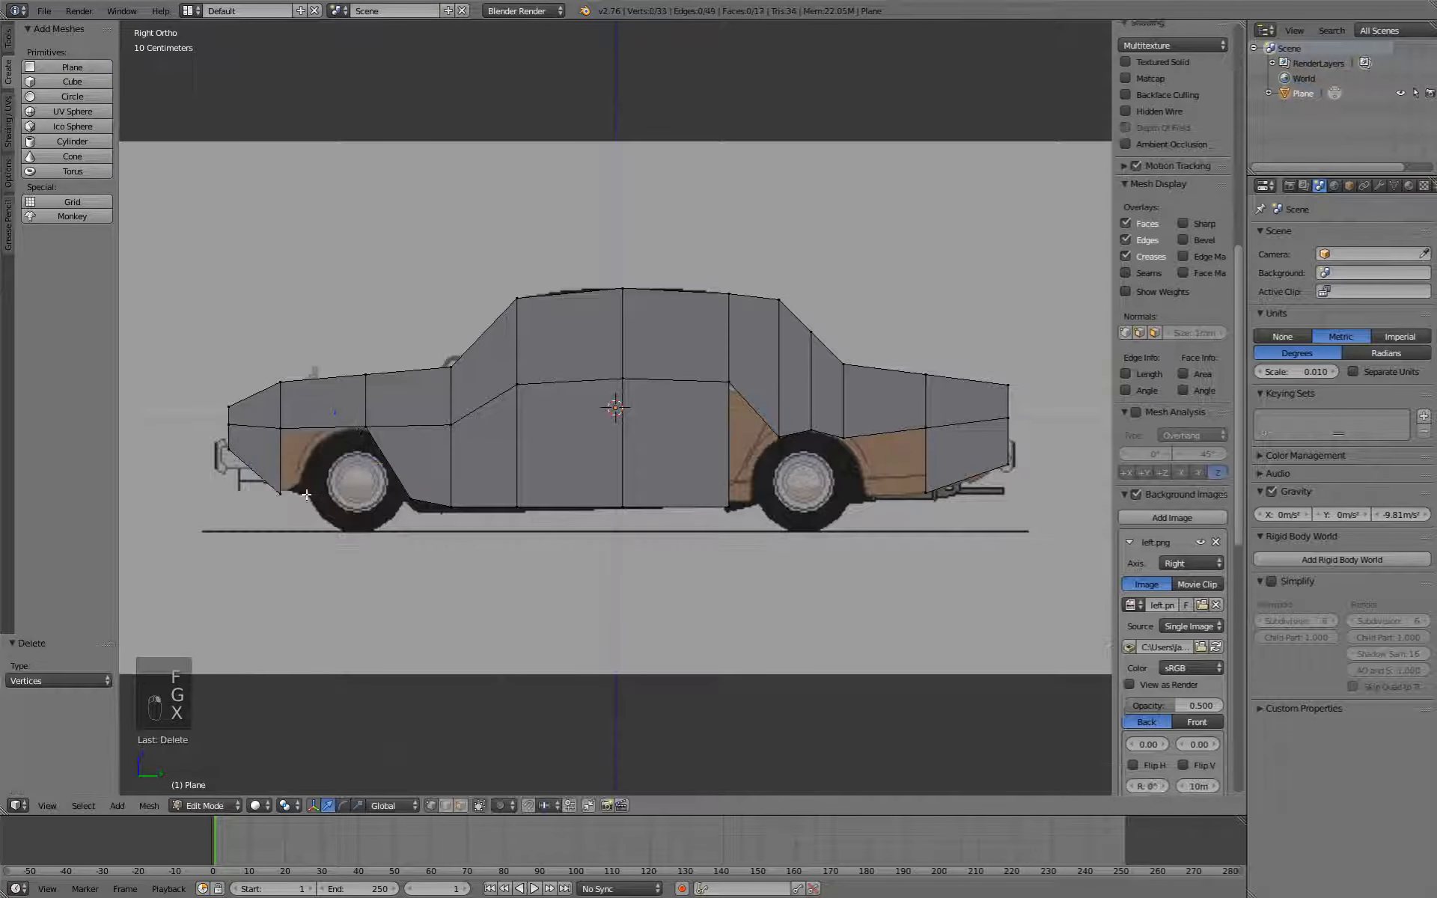
Extrude the bottom vertex ahead of the front wheel about 16.5 cm backward, and add a vertical loop cut through the wing section above it.
right_click(281, 494)
key("e")
left_click(311, 492)
key("ctrl+r")
left_click(314, 411)
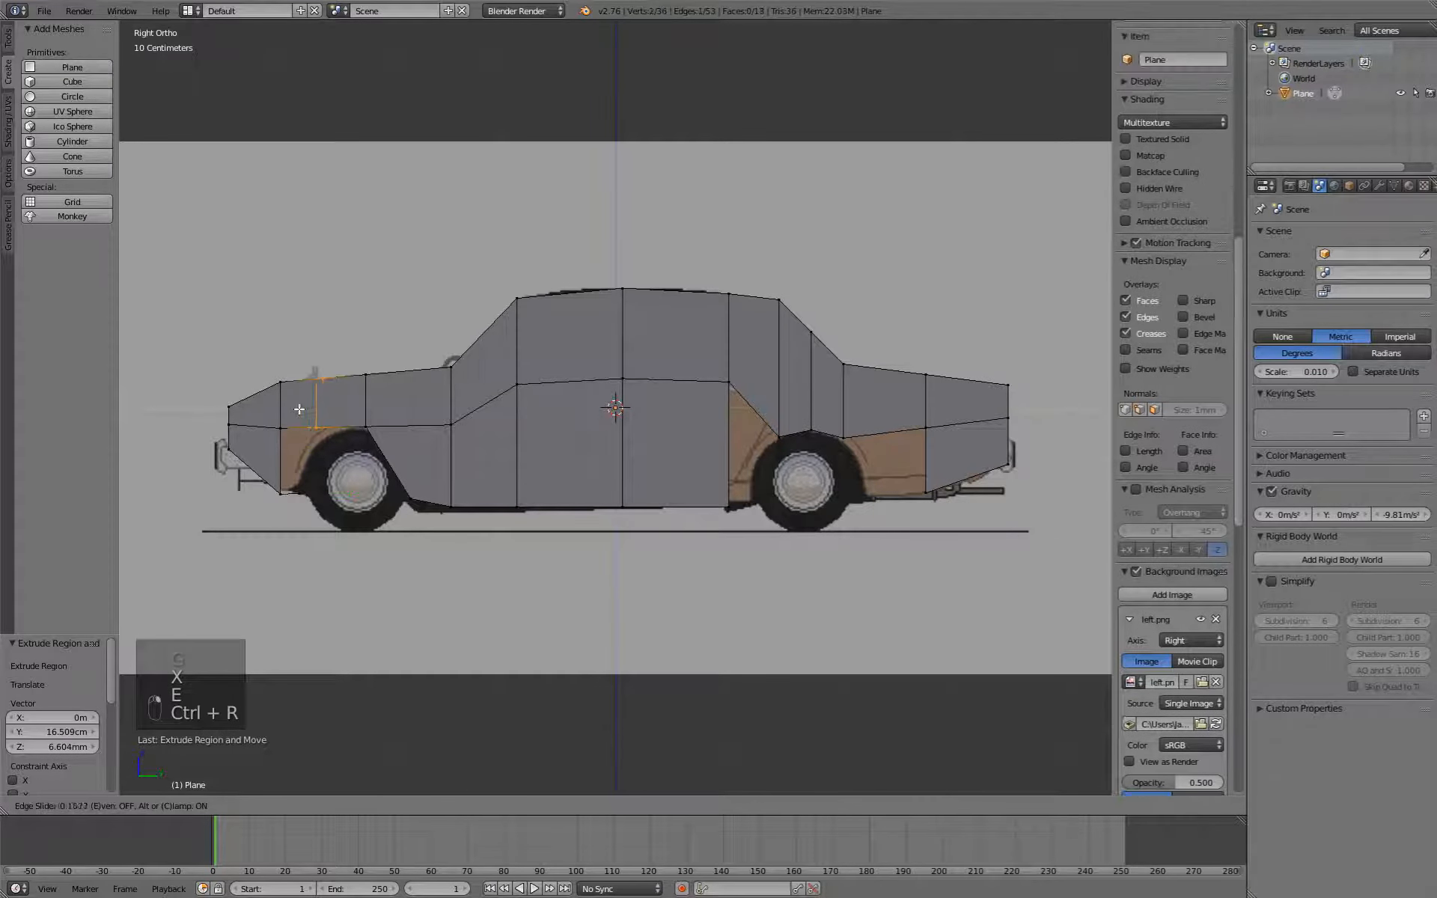
left_click(301, 405)
Fill the face ahead of the front wheel and move its upper arch vertex about 10.6 cm backward and 10.6 cm down.
right_click(301, 430)
key("g")
right_click(304, 483)
right_click(300, 493)
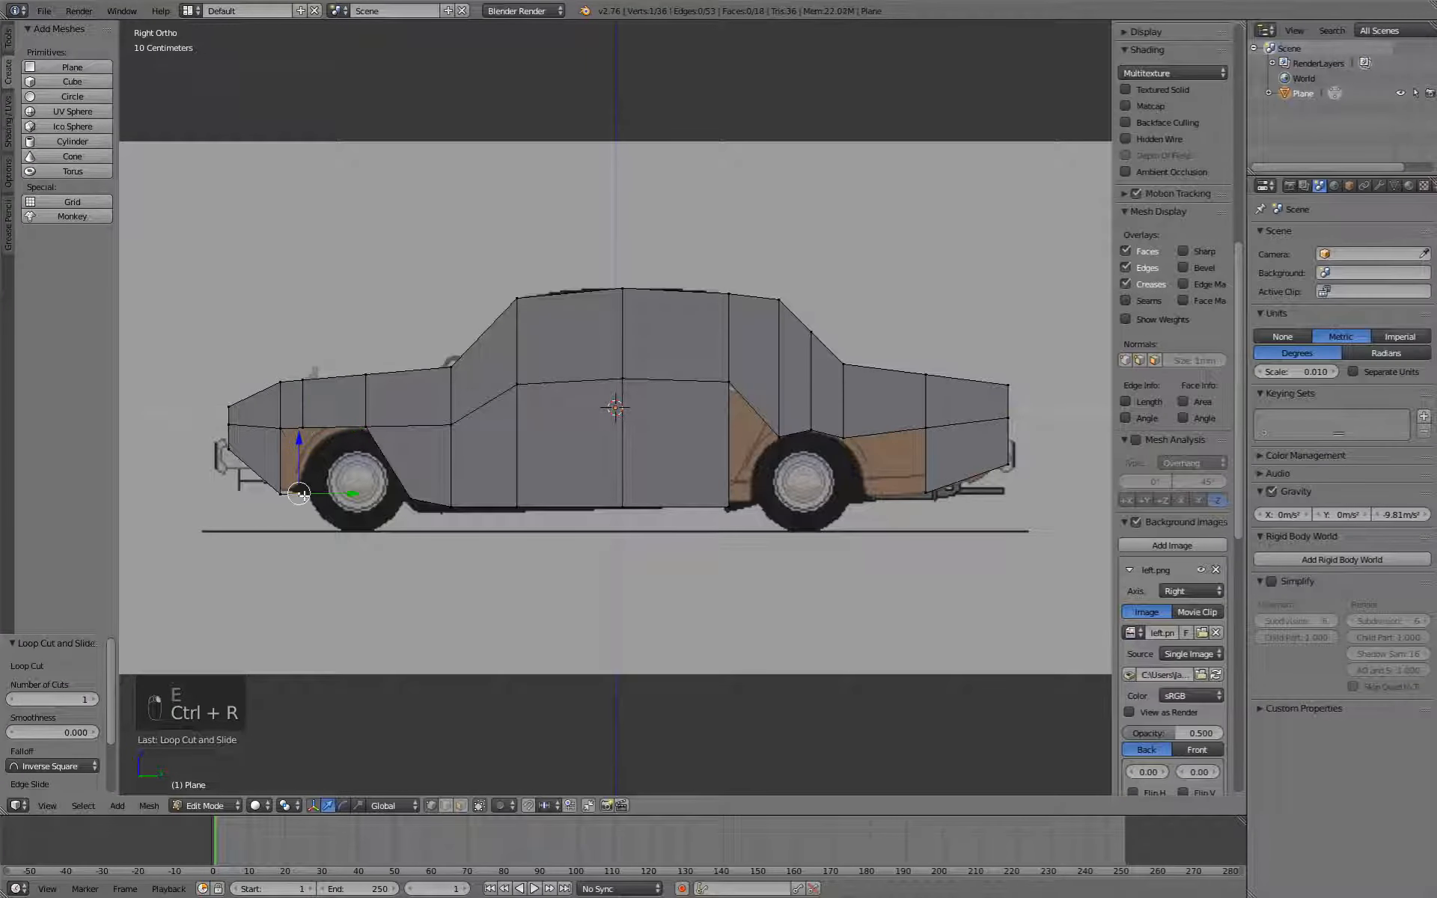
right_click(282, 493, "shift")
right_click(281, 429, "shift")
right_click(308, 431)
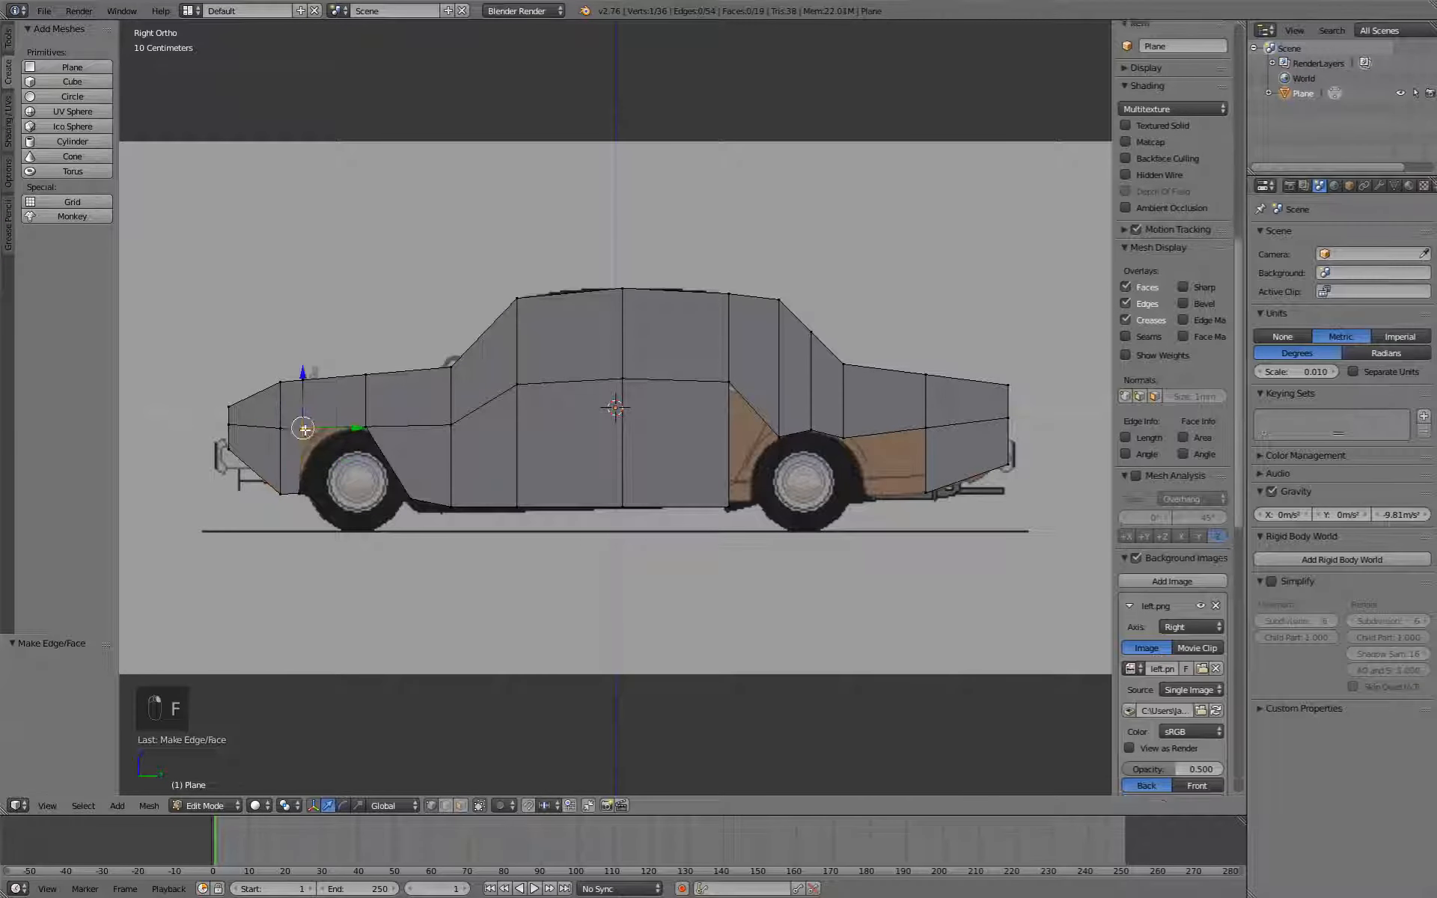
key("g")
left_click(320, 440)
Add a horizontal loop cut through the lower body and move its front end vertex about 17 cm backward and 6 cm up onto the arch.
key("ctrl+r")
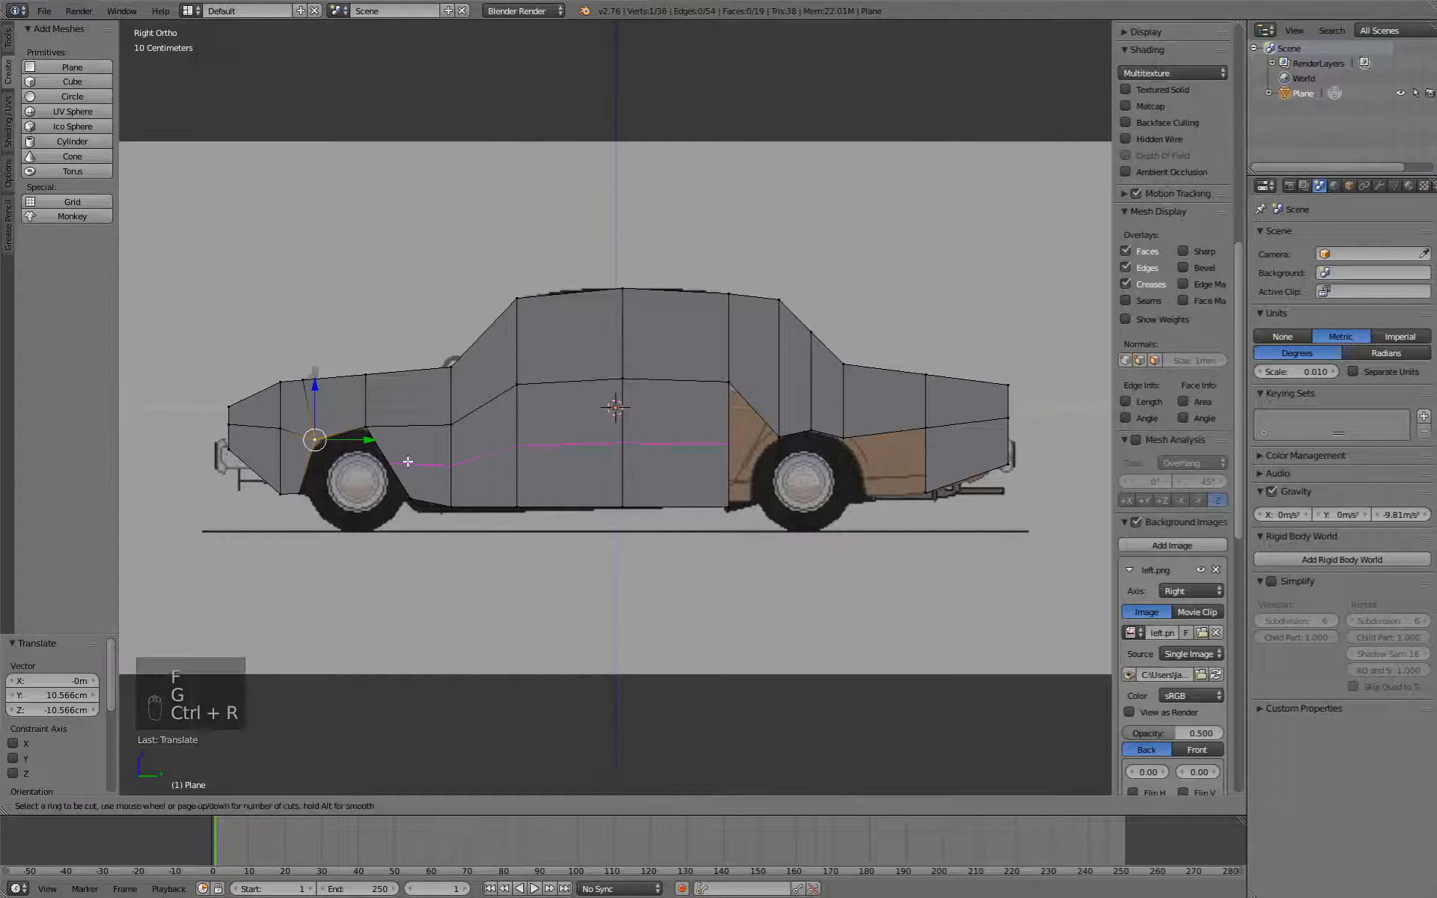
left_click(408, 461)
right_click(406, 461)
right_click(389, 466)
key("g")
left_click(406, 460)
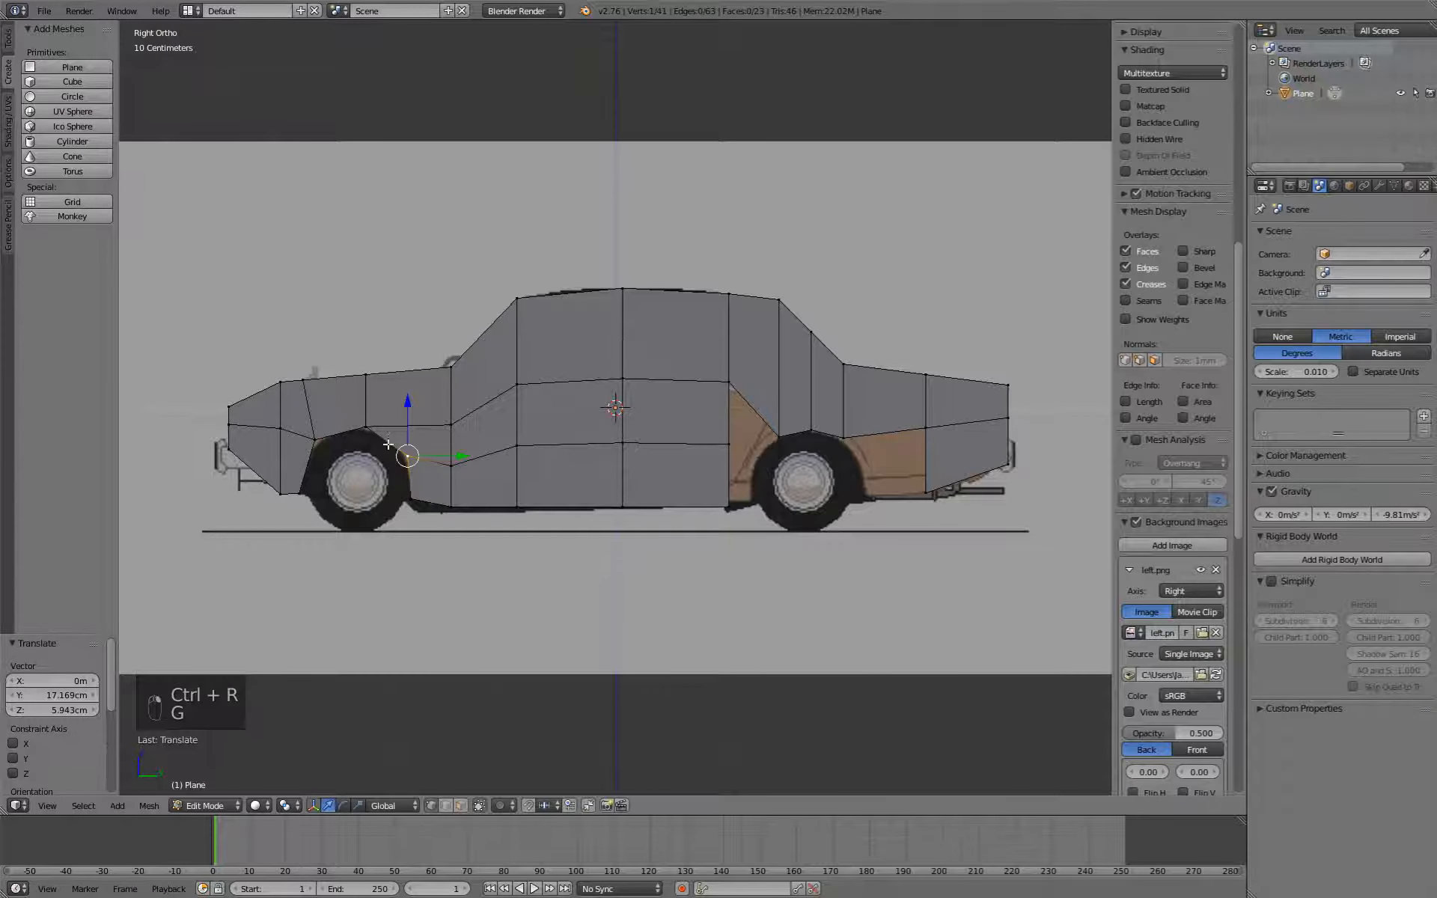
Move the bottom sill vertex behind the front wheel about 1.3 cm backward and 5.3 cm down.
right_click(412, 499)
key("g")
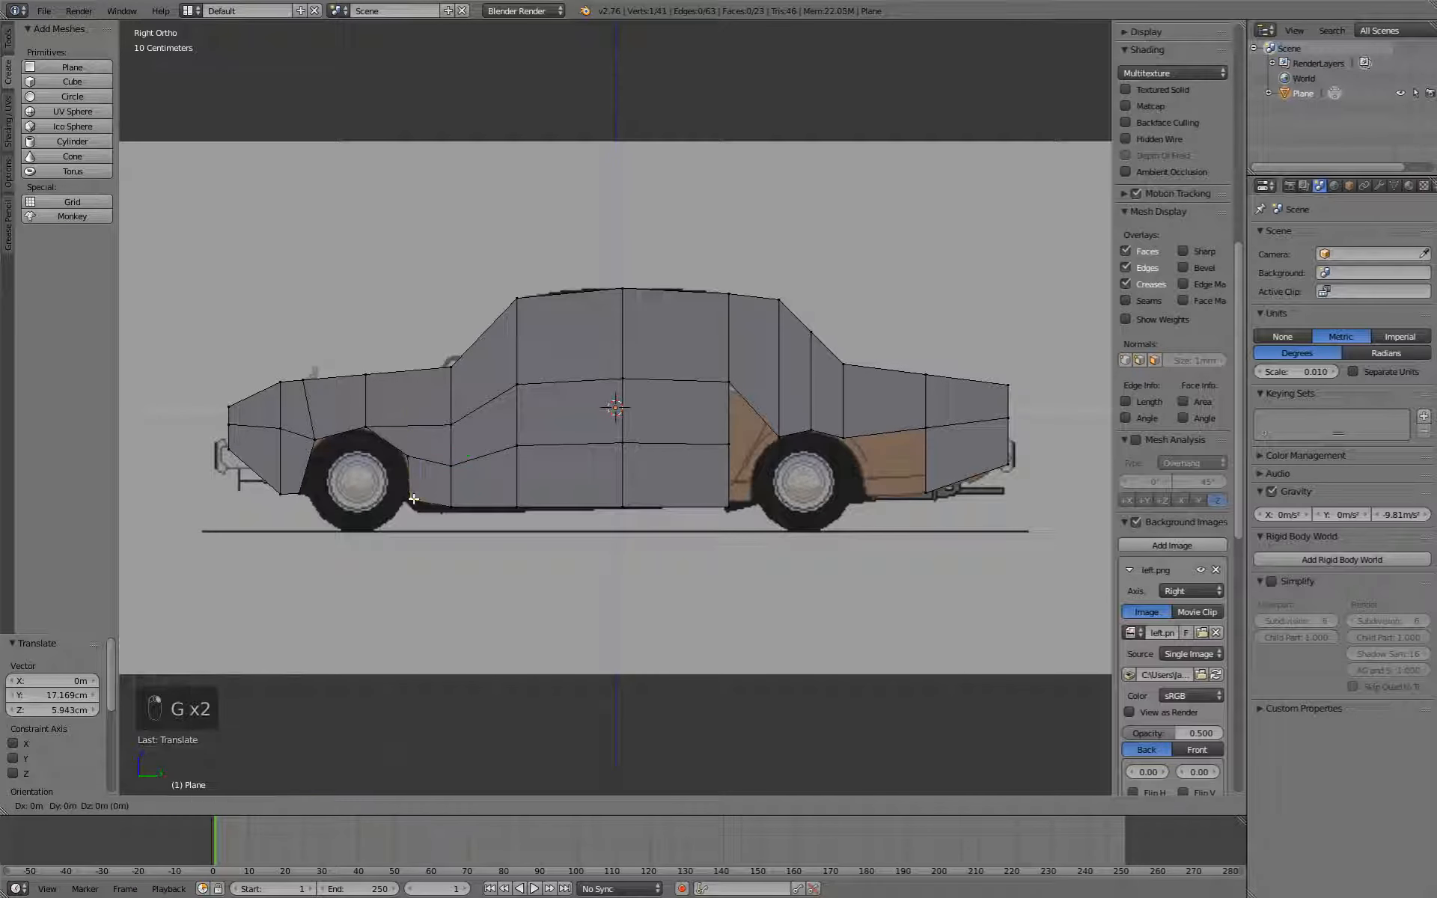
left_click(414, 505)
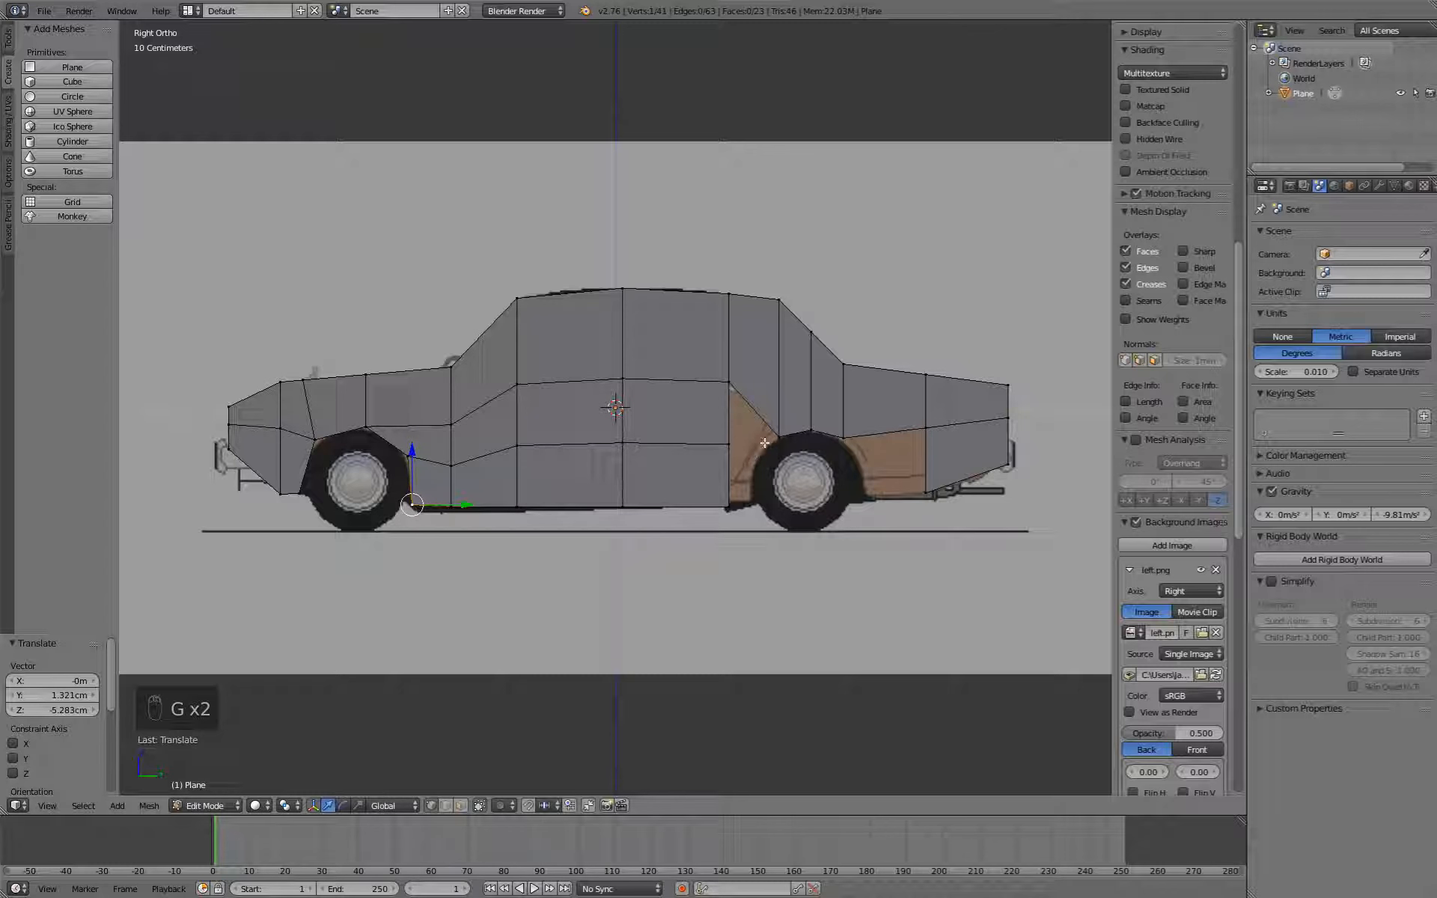
Extrude the rear sill vertex about 20.5 cm backward and 1.3 cm up, and add a centred vertical loop cut through the section above.
right_click(731, 505)
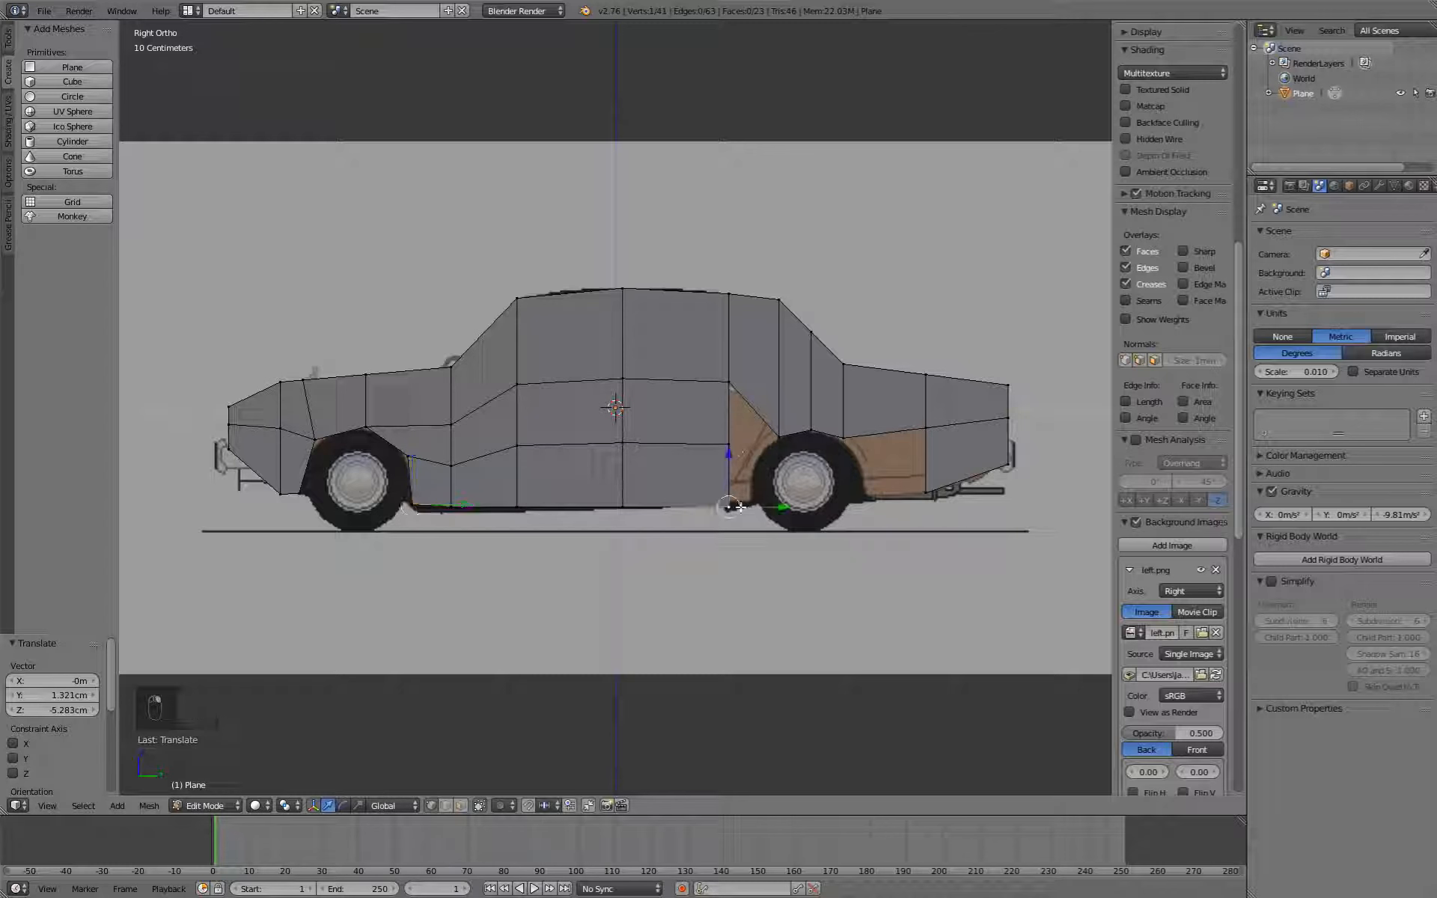
key("e")
left_click(758, 460)
key("ctrl+r")
left_click(756, 391)
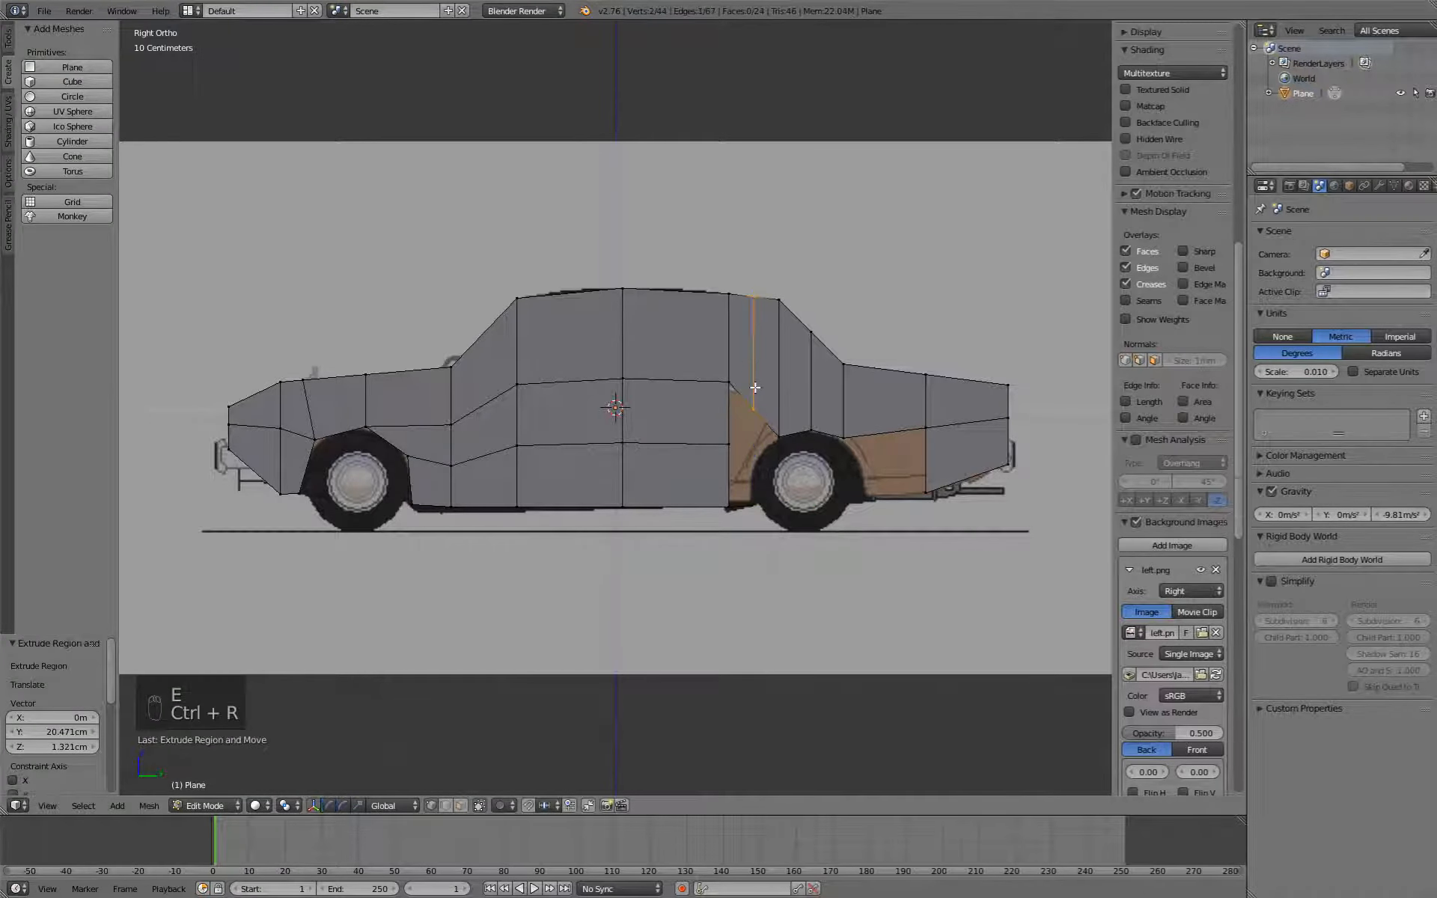
left_click(757, 390)
Extrude the rear end vertex of the lower body loop about 21 cm backward and 1.3 cm up, and fill the face below it.
right_click(754, 408)
right_click(730, 384, "shift")
right_click(728, 440, "shift")
right_click(729, 440, "shift")
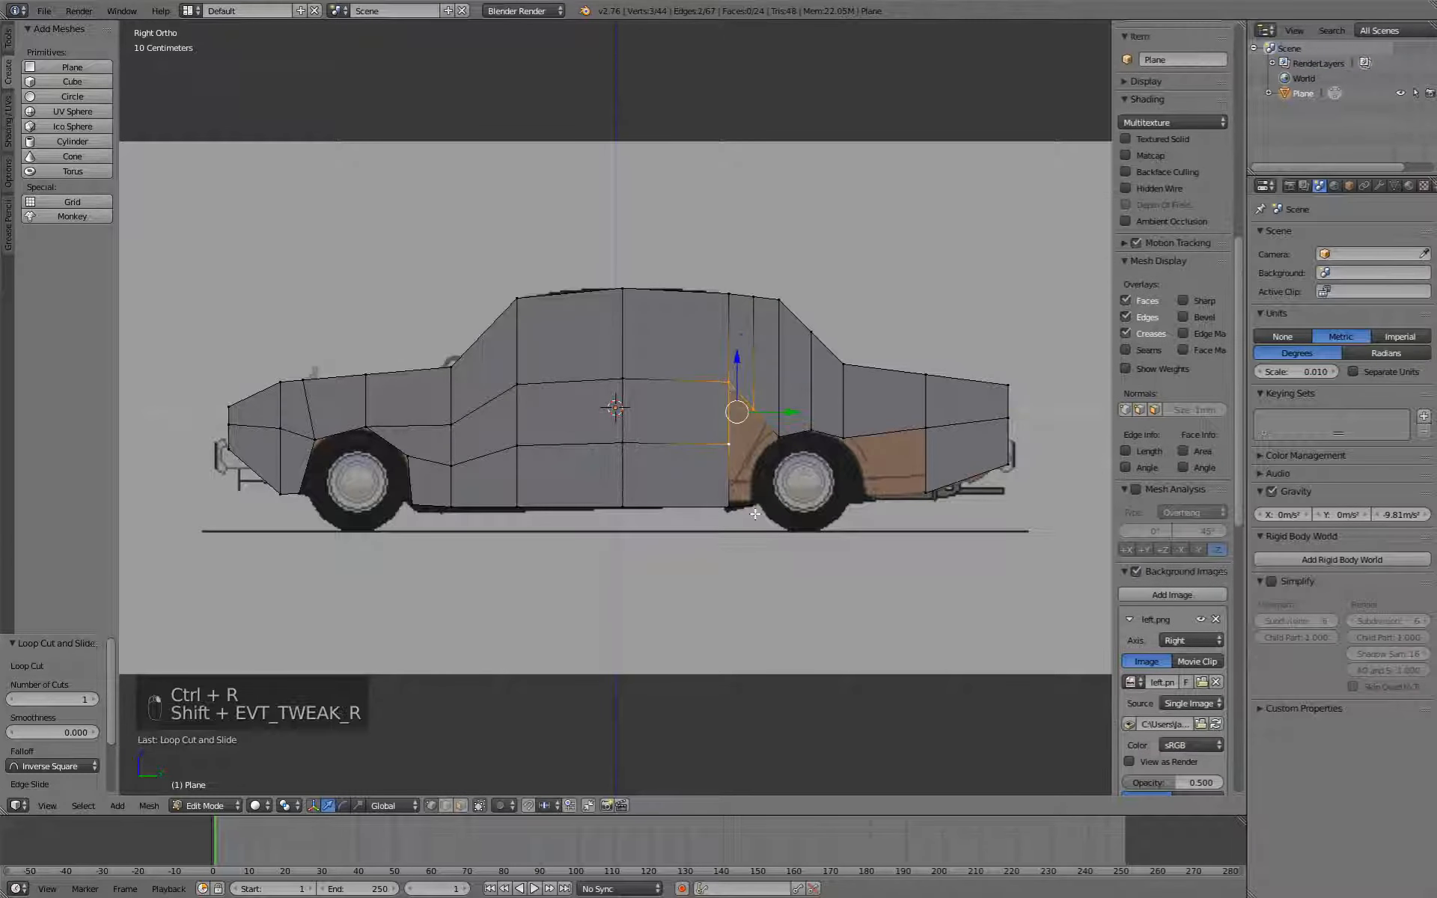
right_click(729, 444)
key("e")
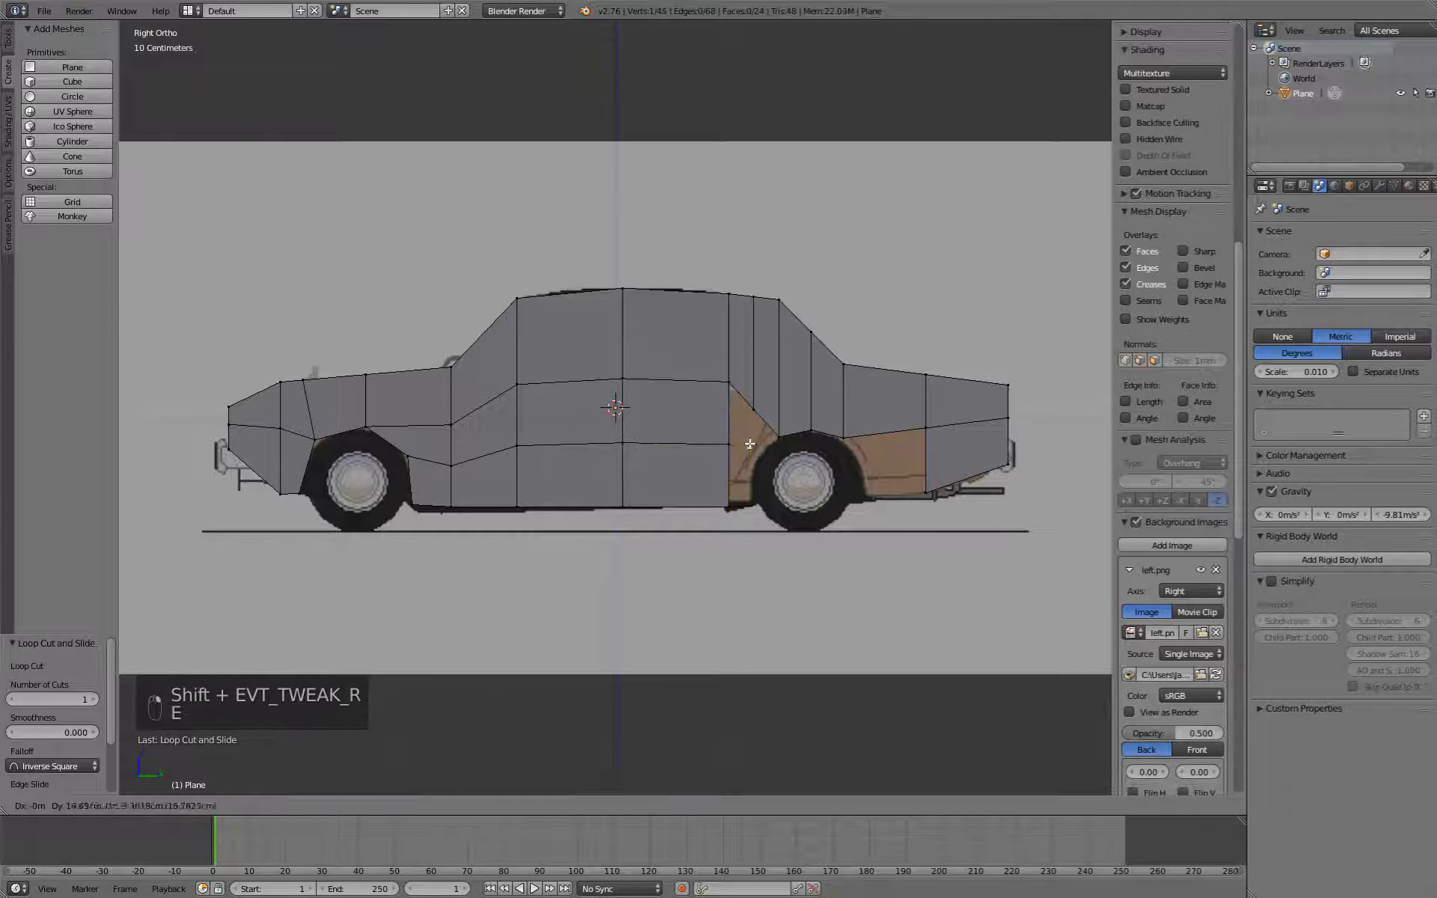
left_click(752, 440)
right_click(729, 444, "shift")
right_click(729, 508, "shift")
right_click(752, 507, "shift")
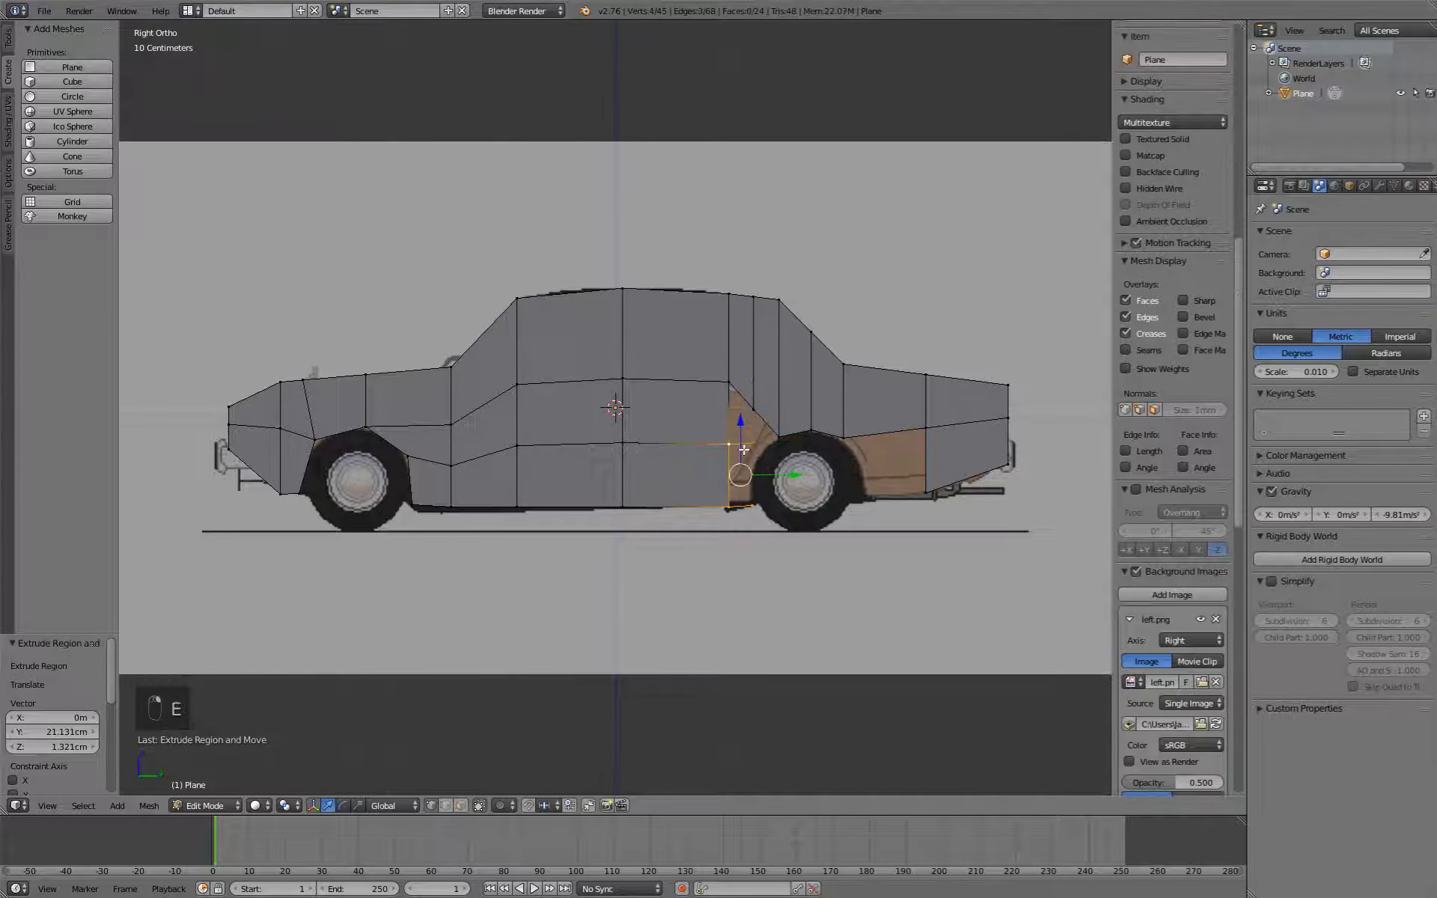
key("f")
Fill the upper face between the lower body loop and the beltline ahead of the rear wheel.
right_click(756, 410)
right_click(753, 443, "shift")
right_click(729, 443, "shift")
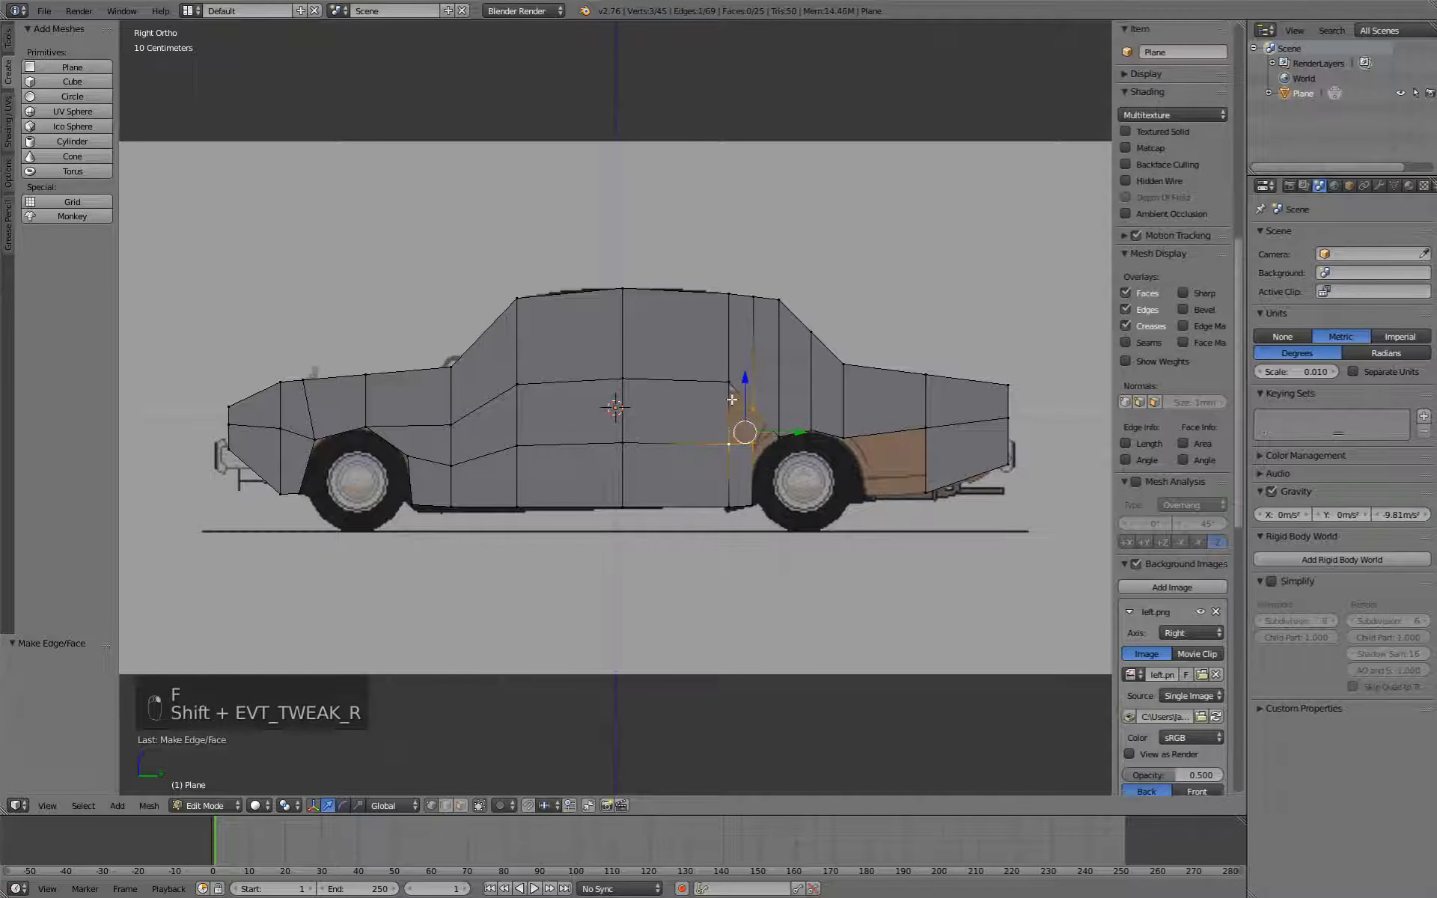
right_click(730, 384, "shift")
key("f")
Move the front vertices of the rear wheel arch onto its outline, shifting the upper one about 12 cm backward and 32 cm down.
right_click(754, 413)
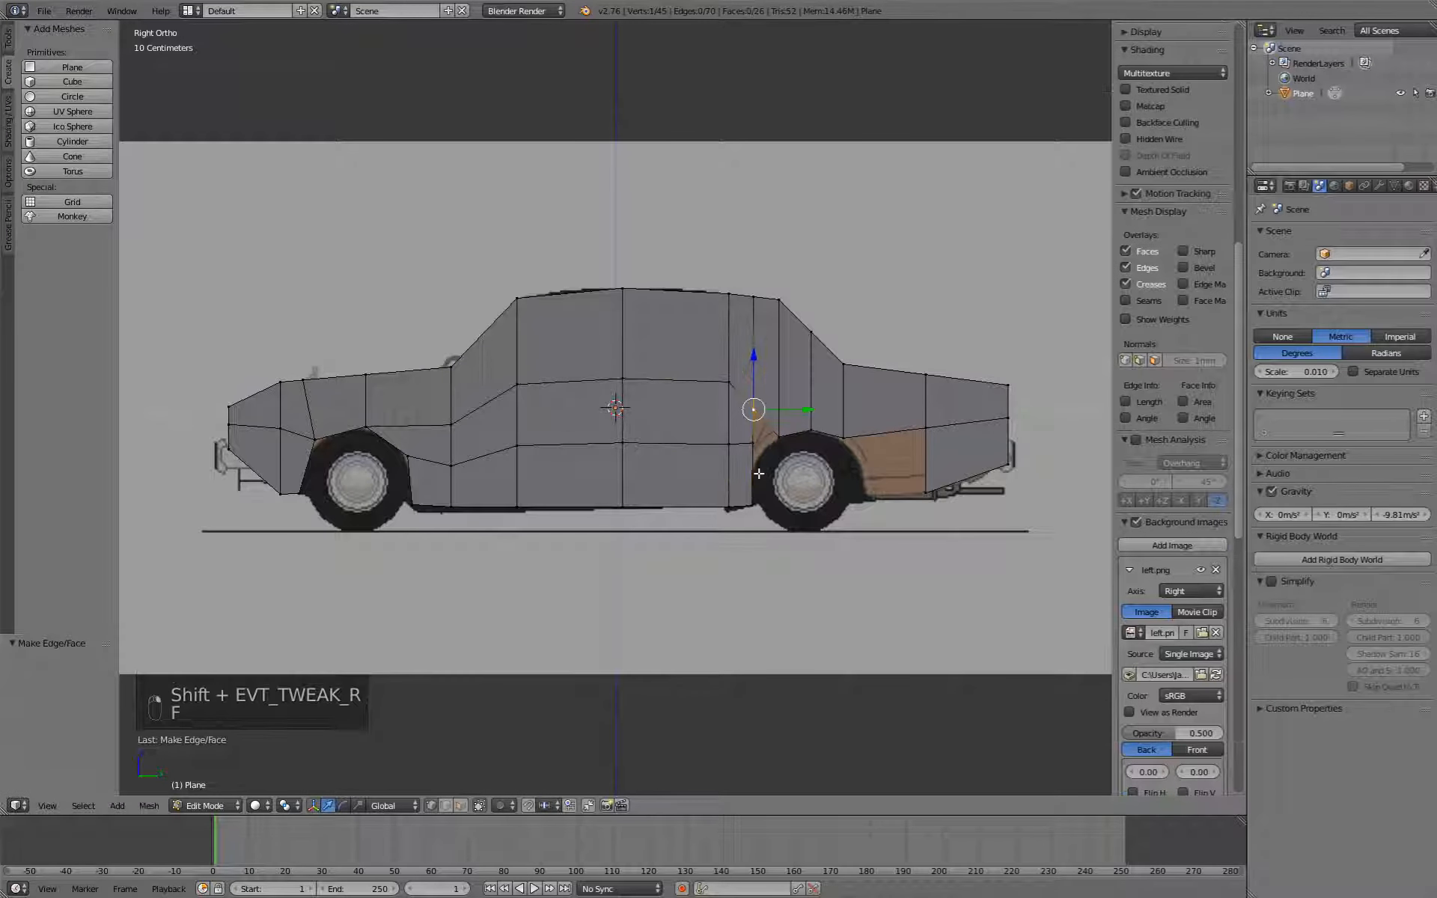
key("g")
left_click(761, 455)
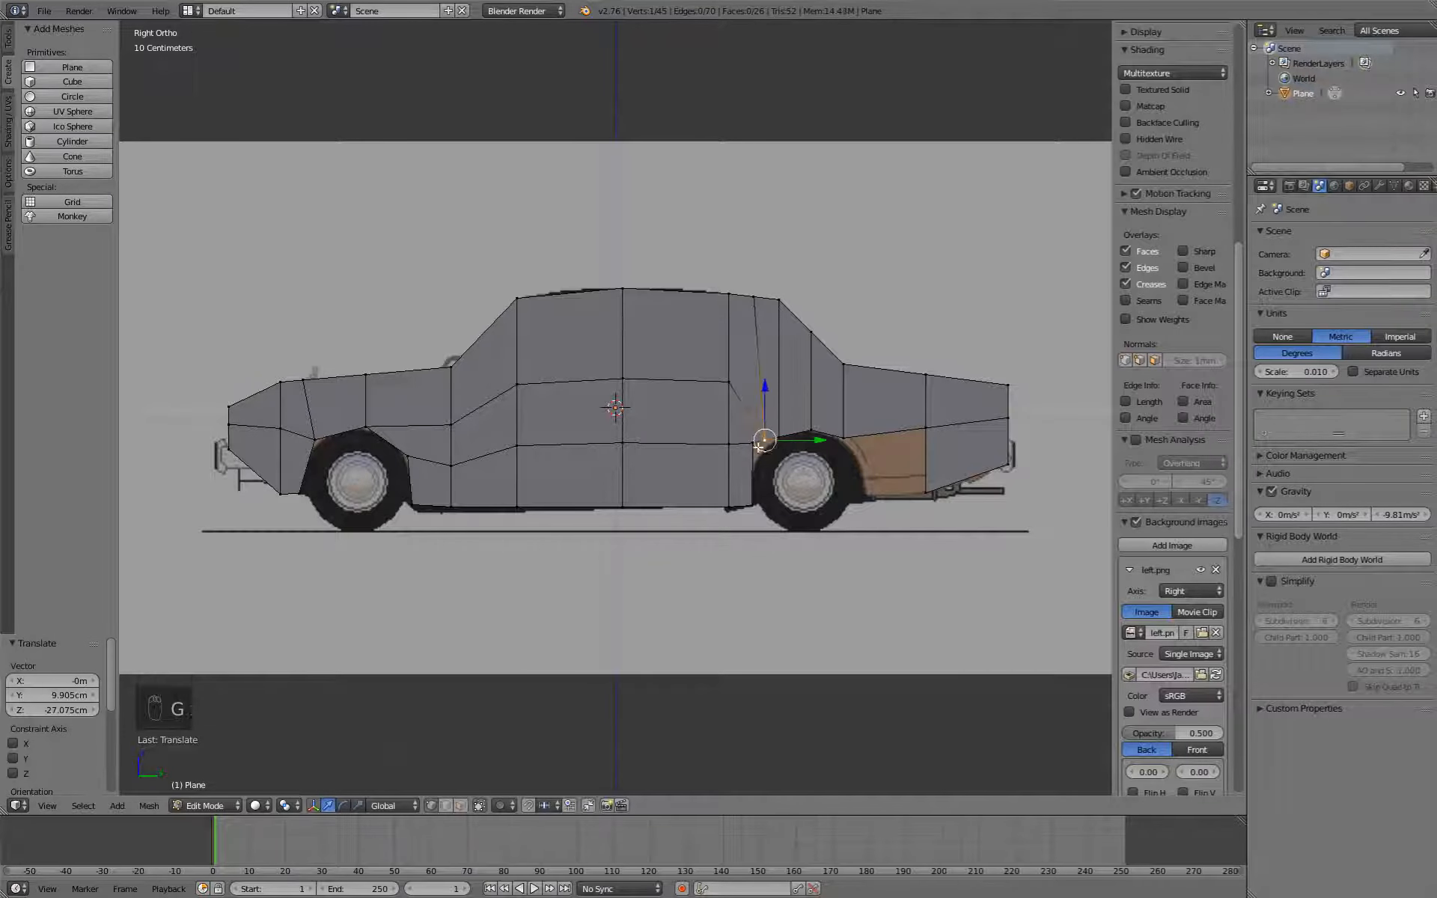
key("g")
left_click(761, 458)
key("g")
left_click(771, 445)
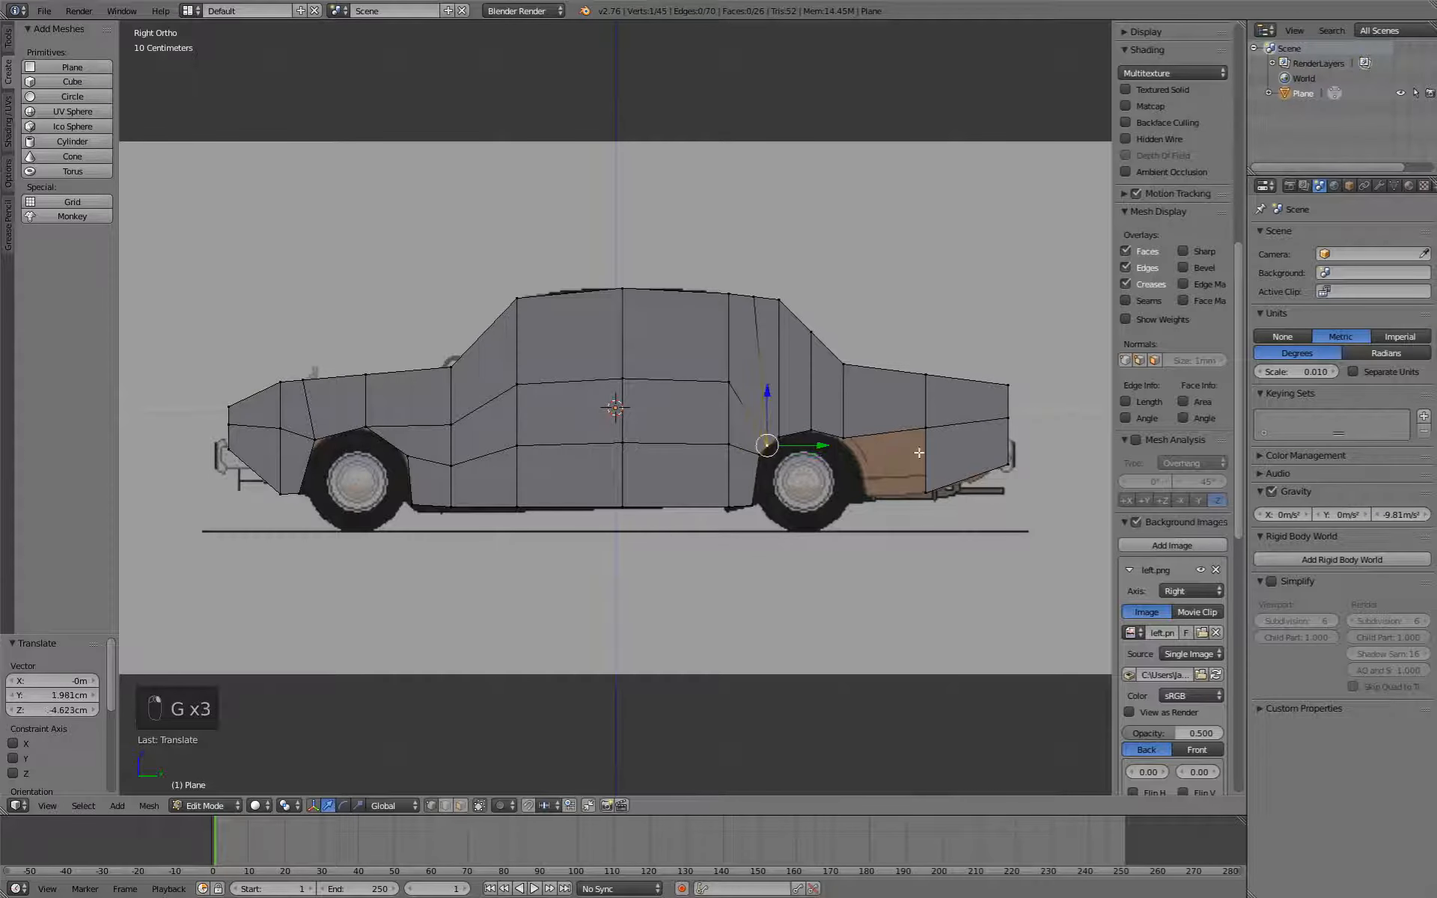
Extrude the bottom tail vertex about 47.5 cm forward and 2.6 cm down, fill the face behind the rear wheel, and deselect everything.
right_click(928, 494)
key("e")
left_click(874, 497)
right_click(842, 440, "shift")
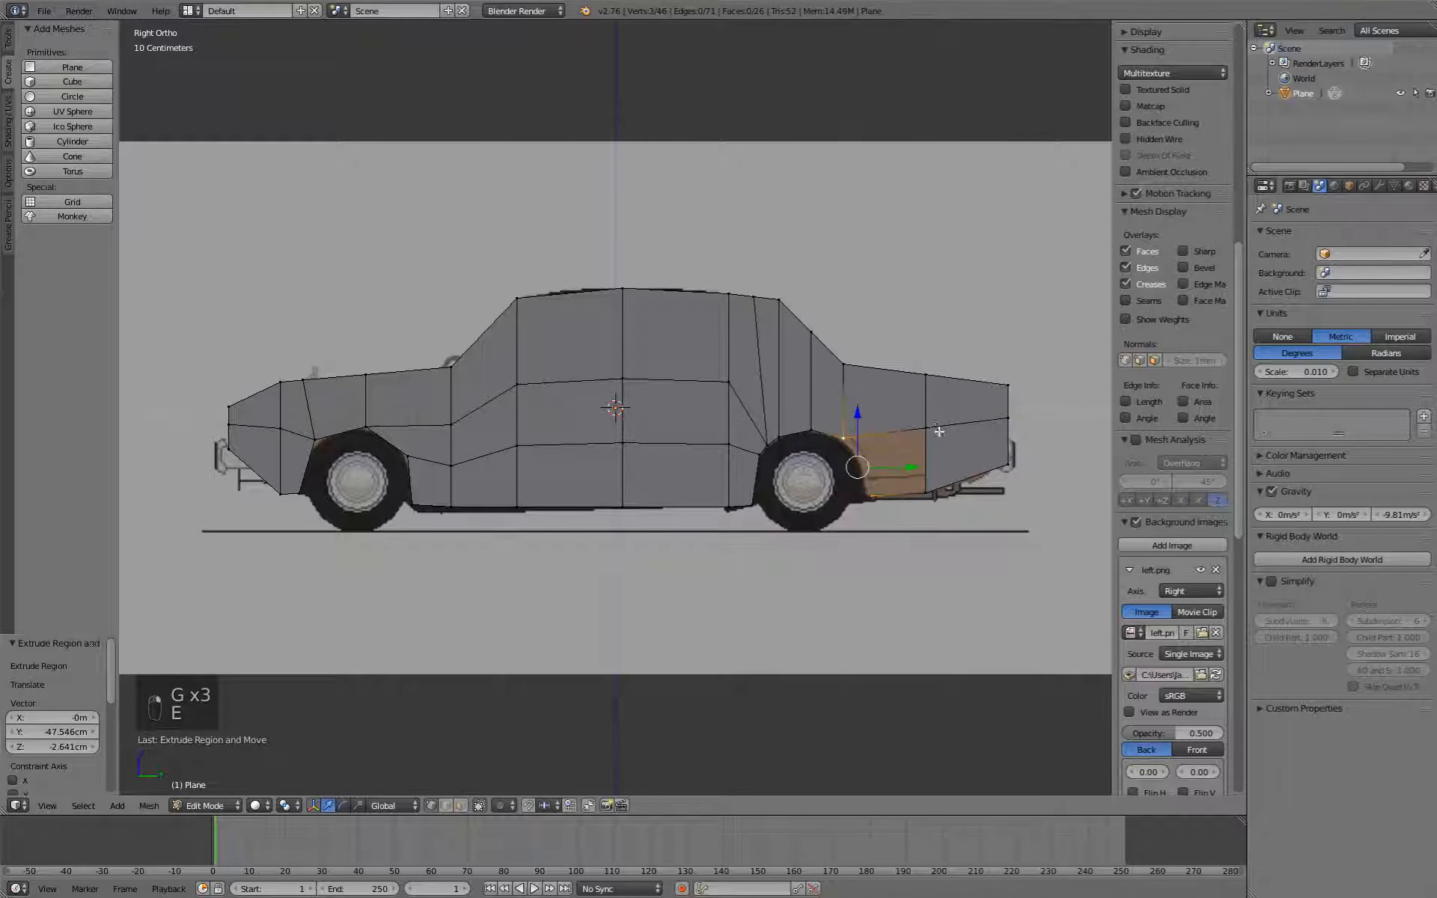
right_click(930, 431, "shift")
right_click(928, 493, "shift")
key("f")
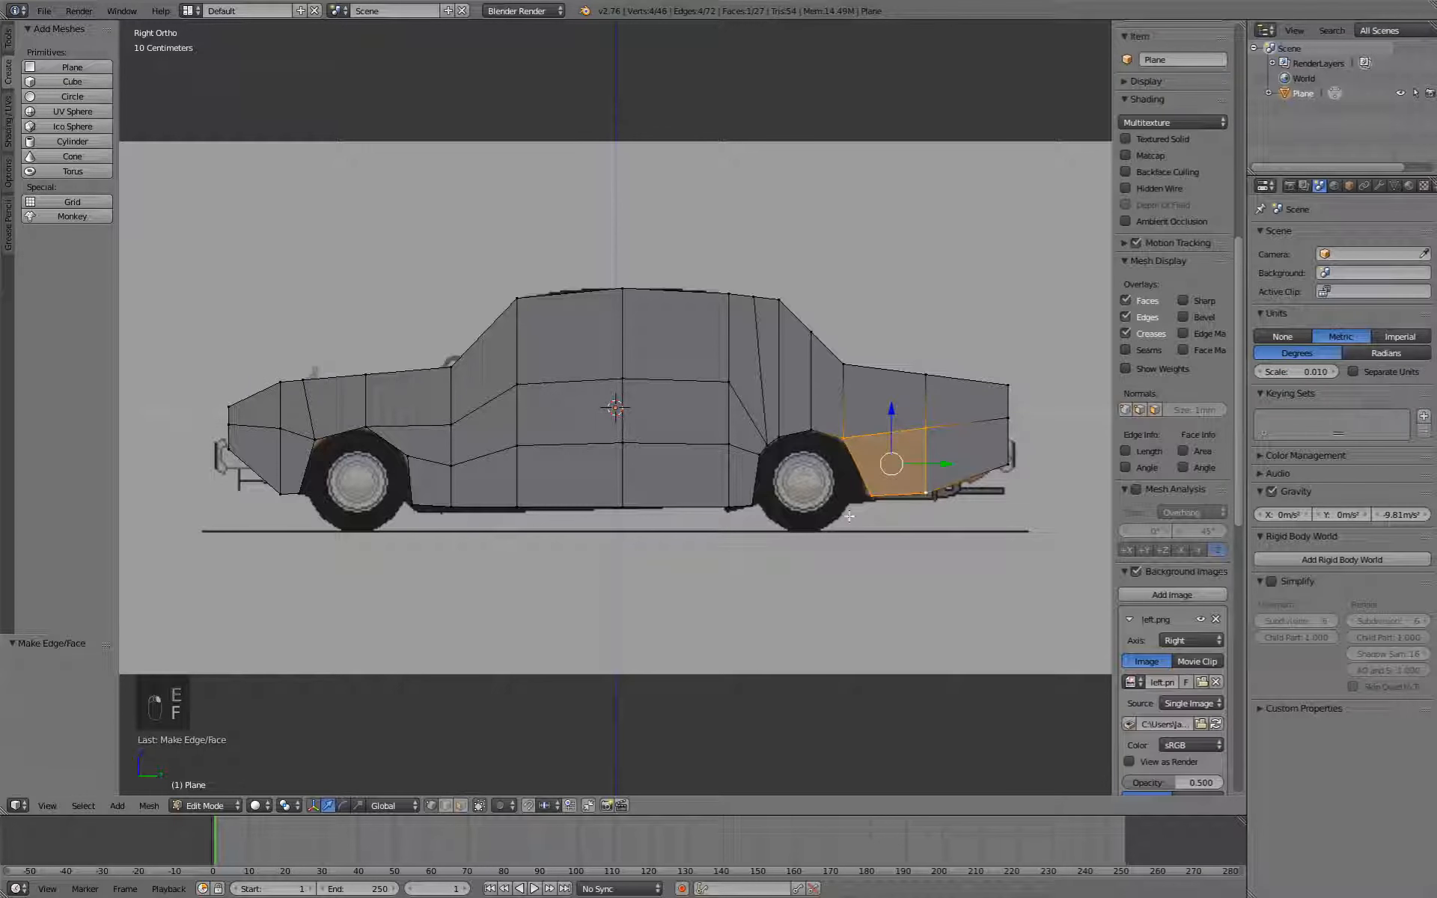
key("a")
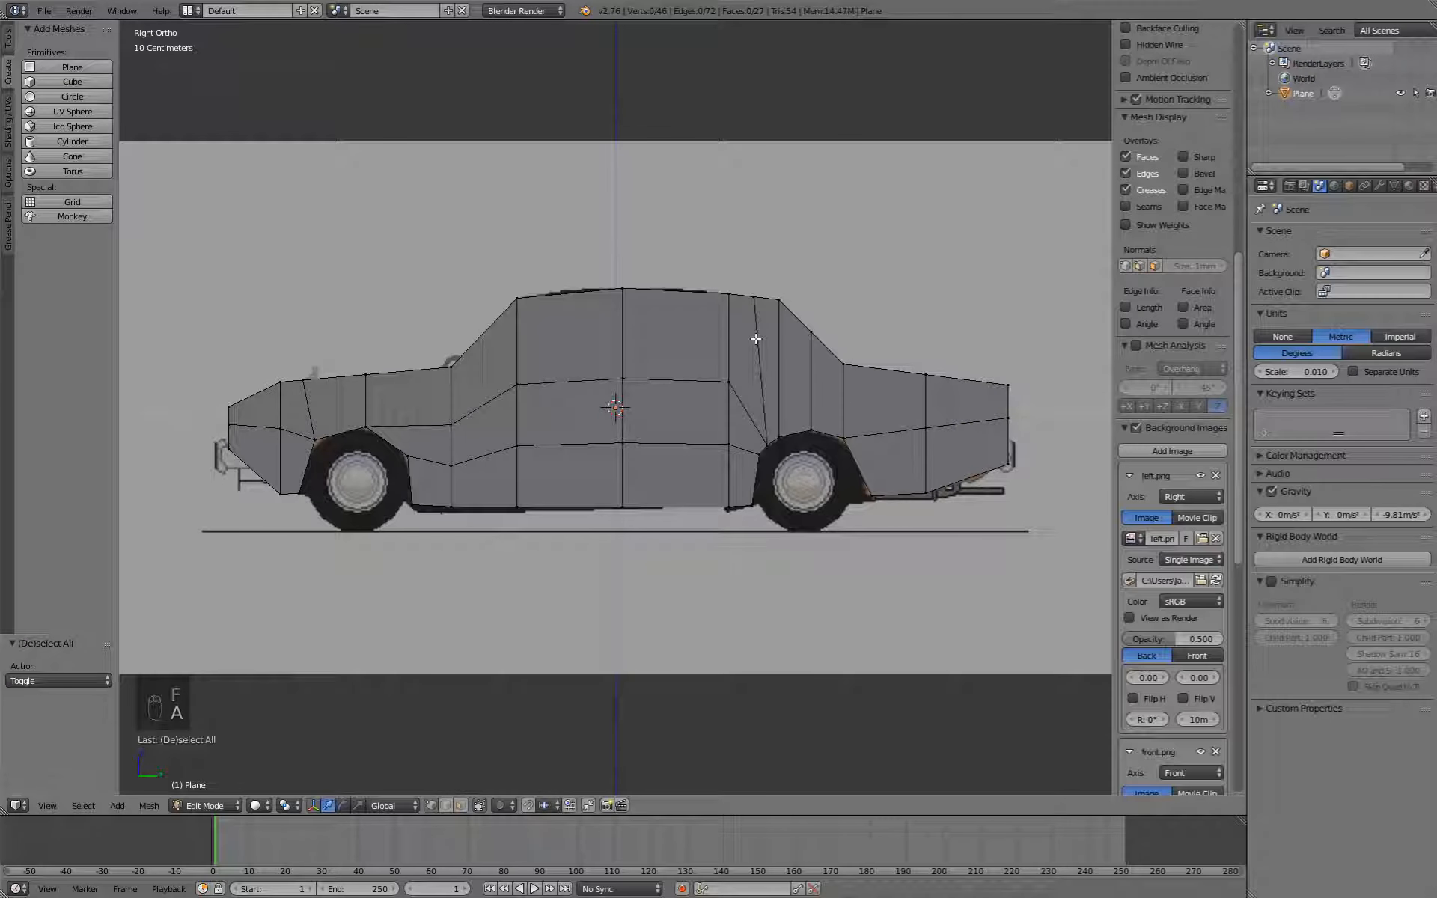
scroll(677, 419, "down", 2)
scroll(676, 423, "up", 2)
middle_click_drag(677, 430, 625, 394)
key("KP_3")
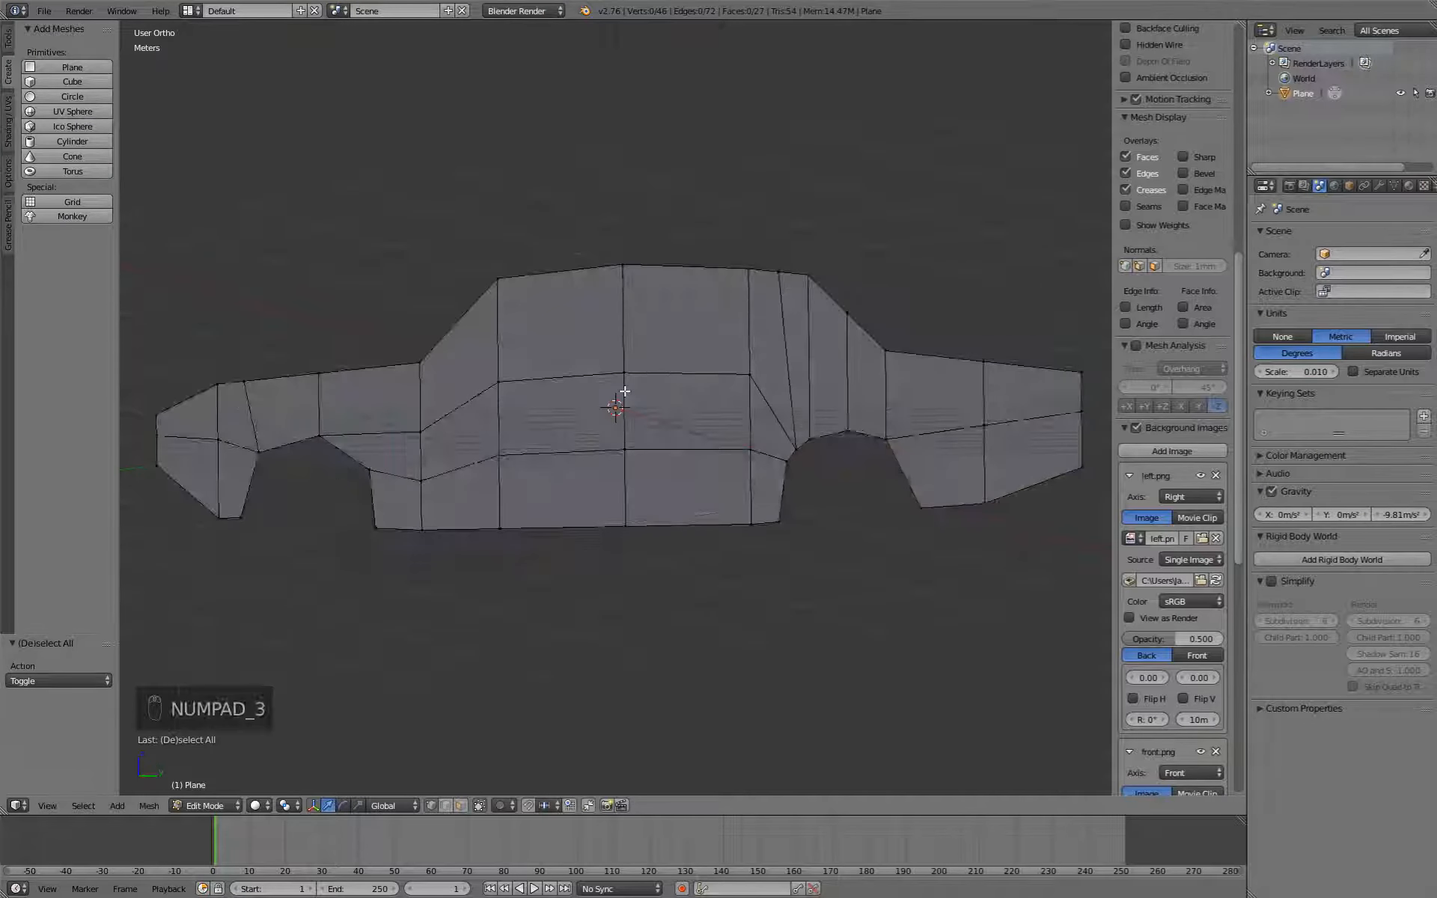
scroll(632, 380, "down", 1)
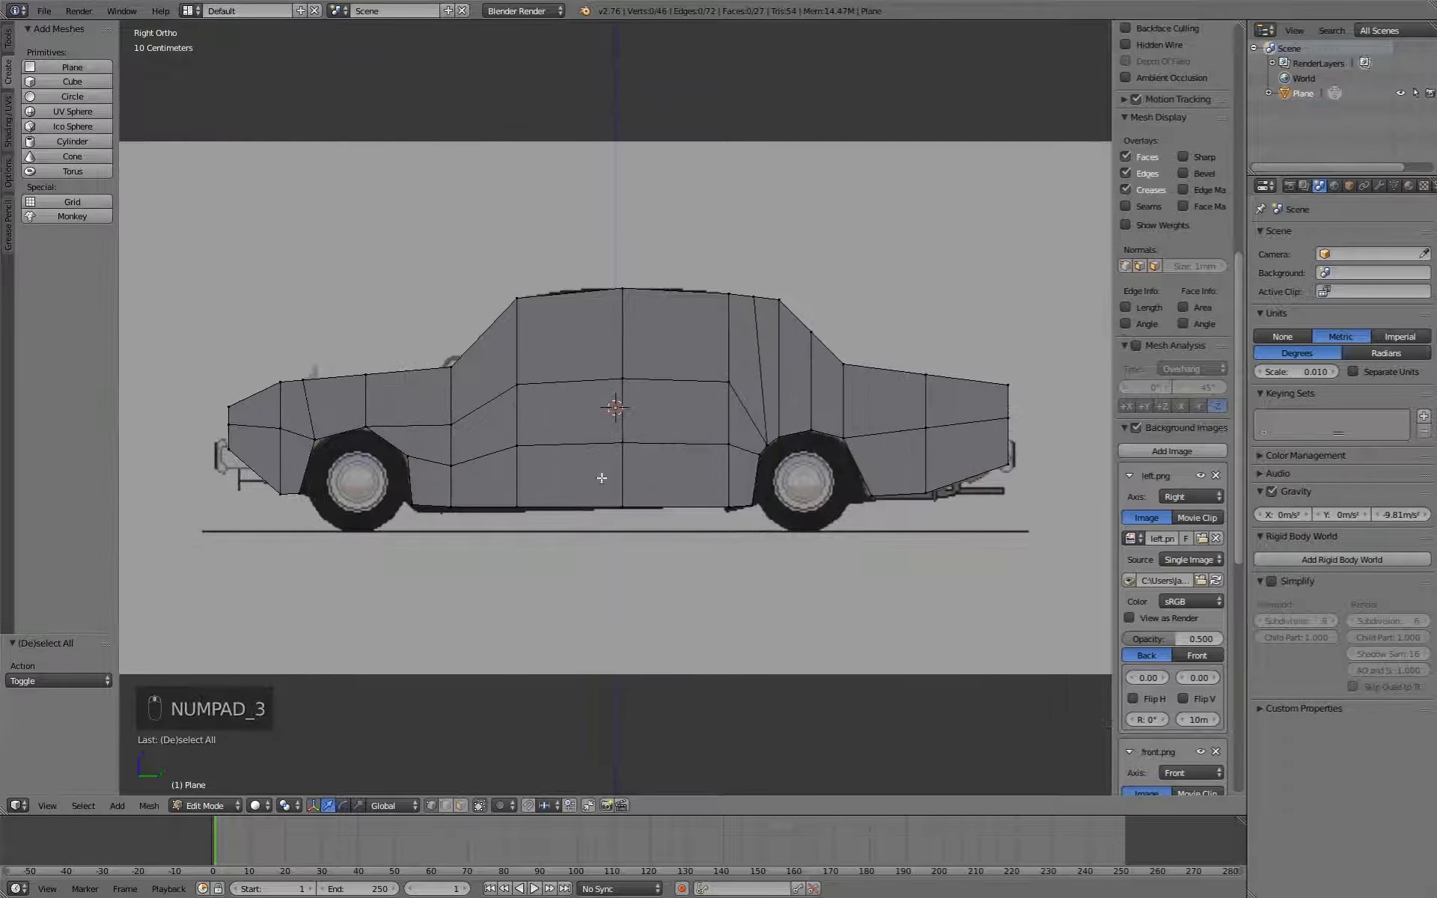
In the front view, move the entire side profile 1.189 m along X to the outer edge of the car body.
key("KP_1")
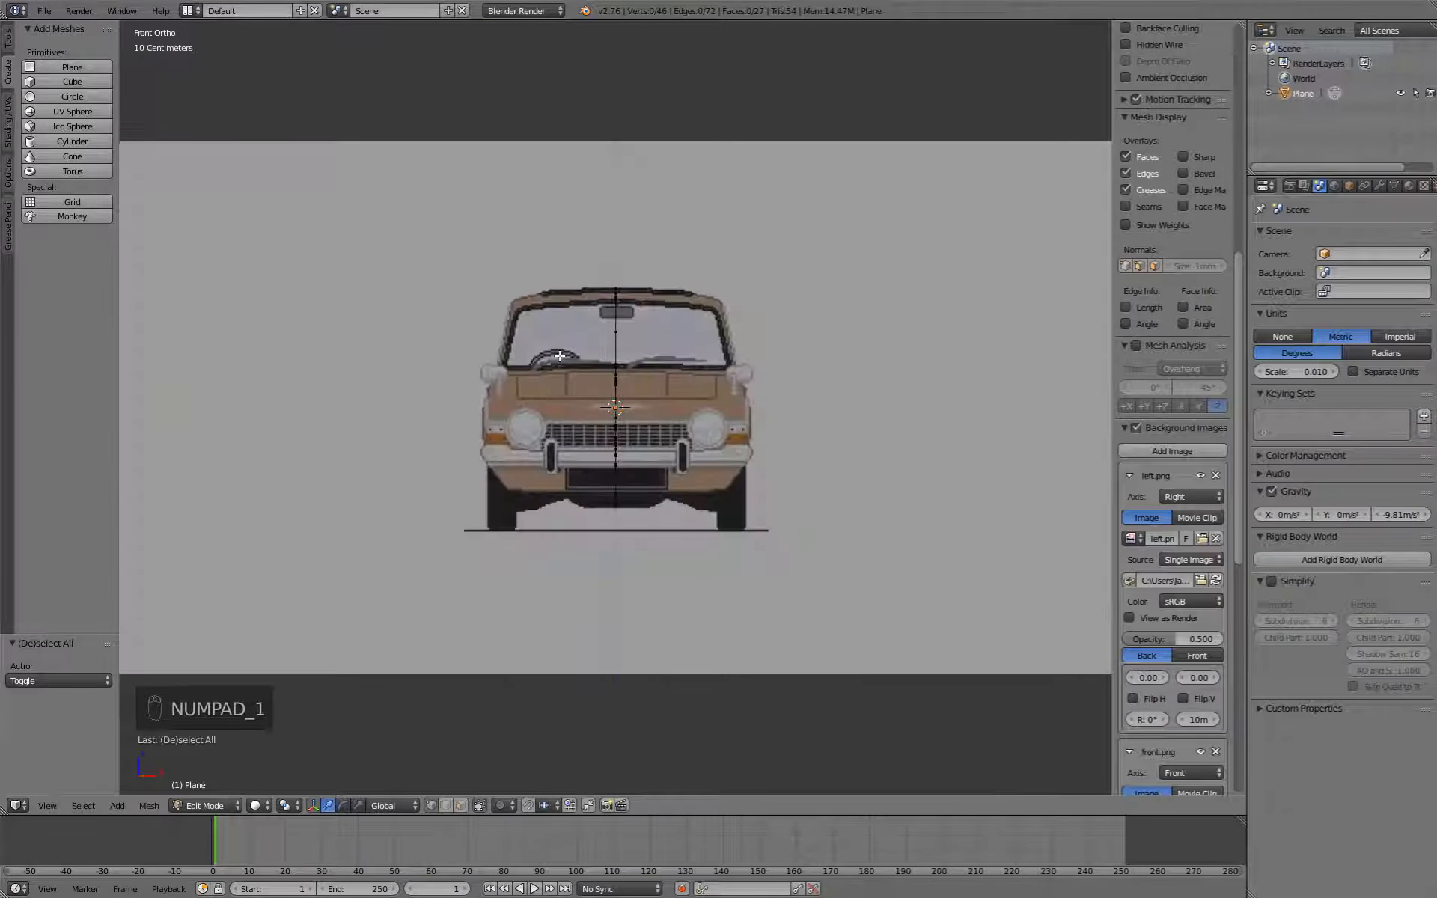
key("a")
key("a")
key("a")
key("a")
key("a")
key("g")
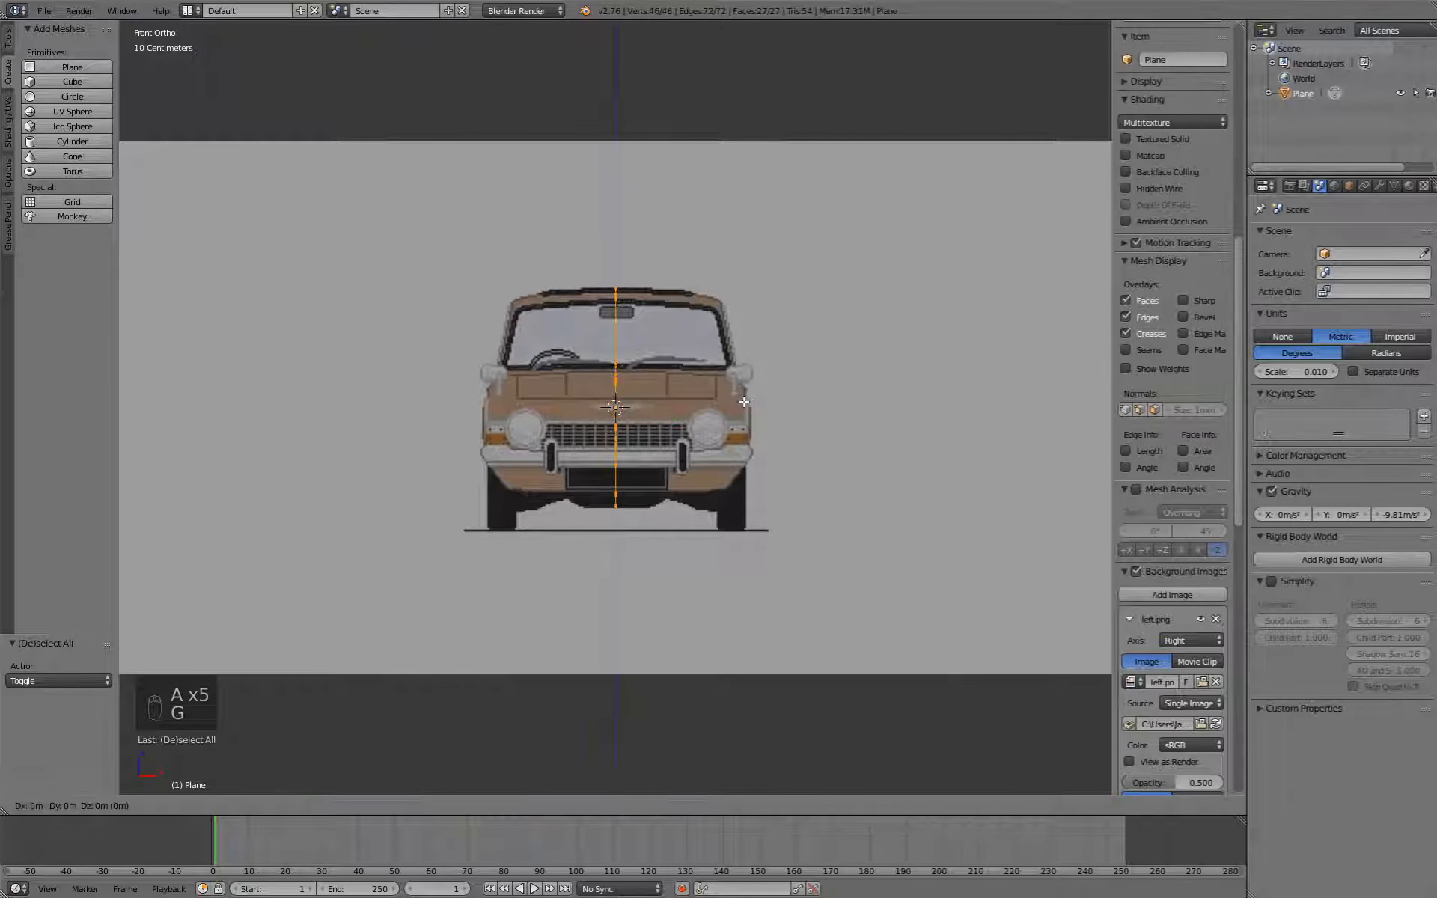
key("x")
left_click(878, 424)
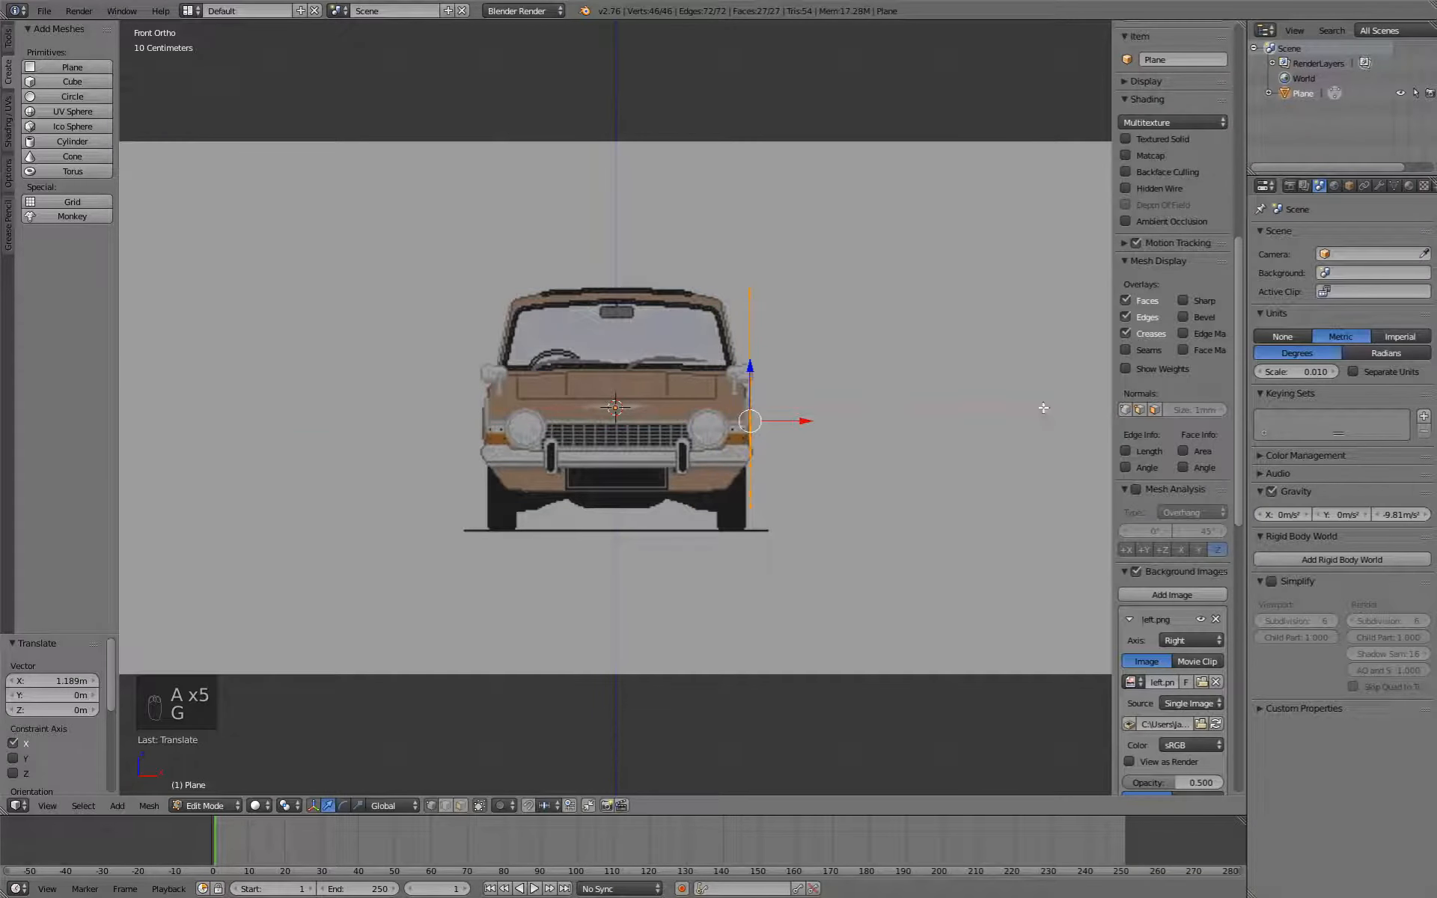
Add a Mirror modifier on the X axis with clipping enabled.
left_click(1379, 185)
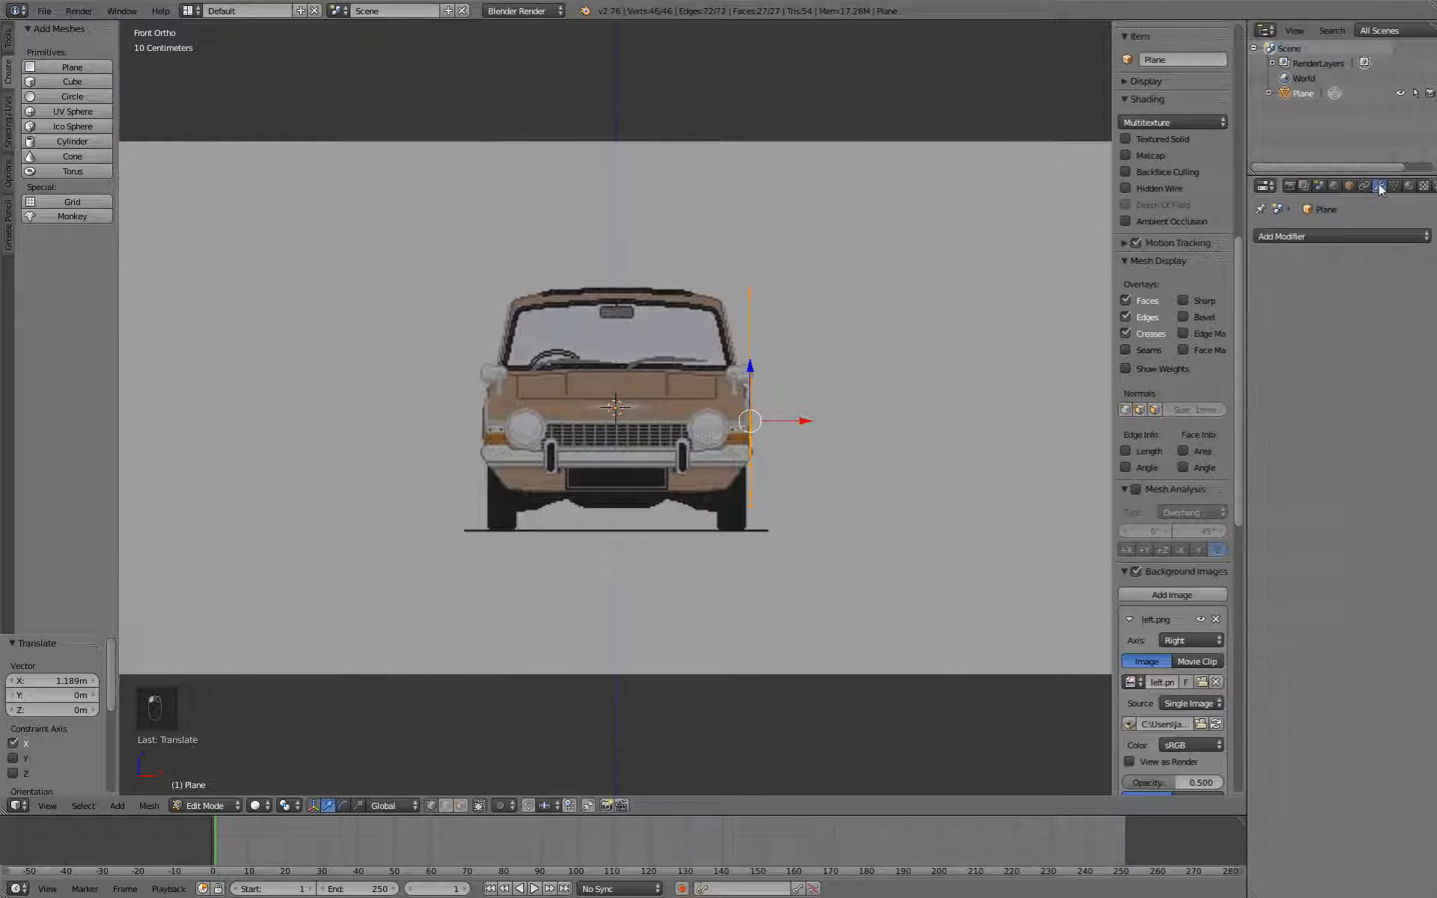
left_click(1331, 235)
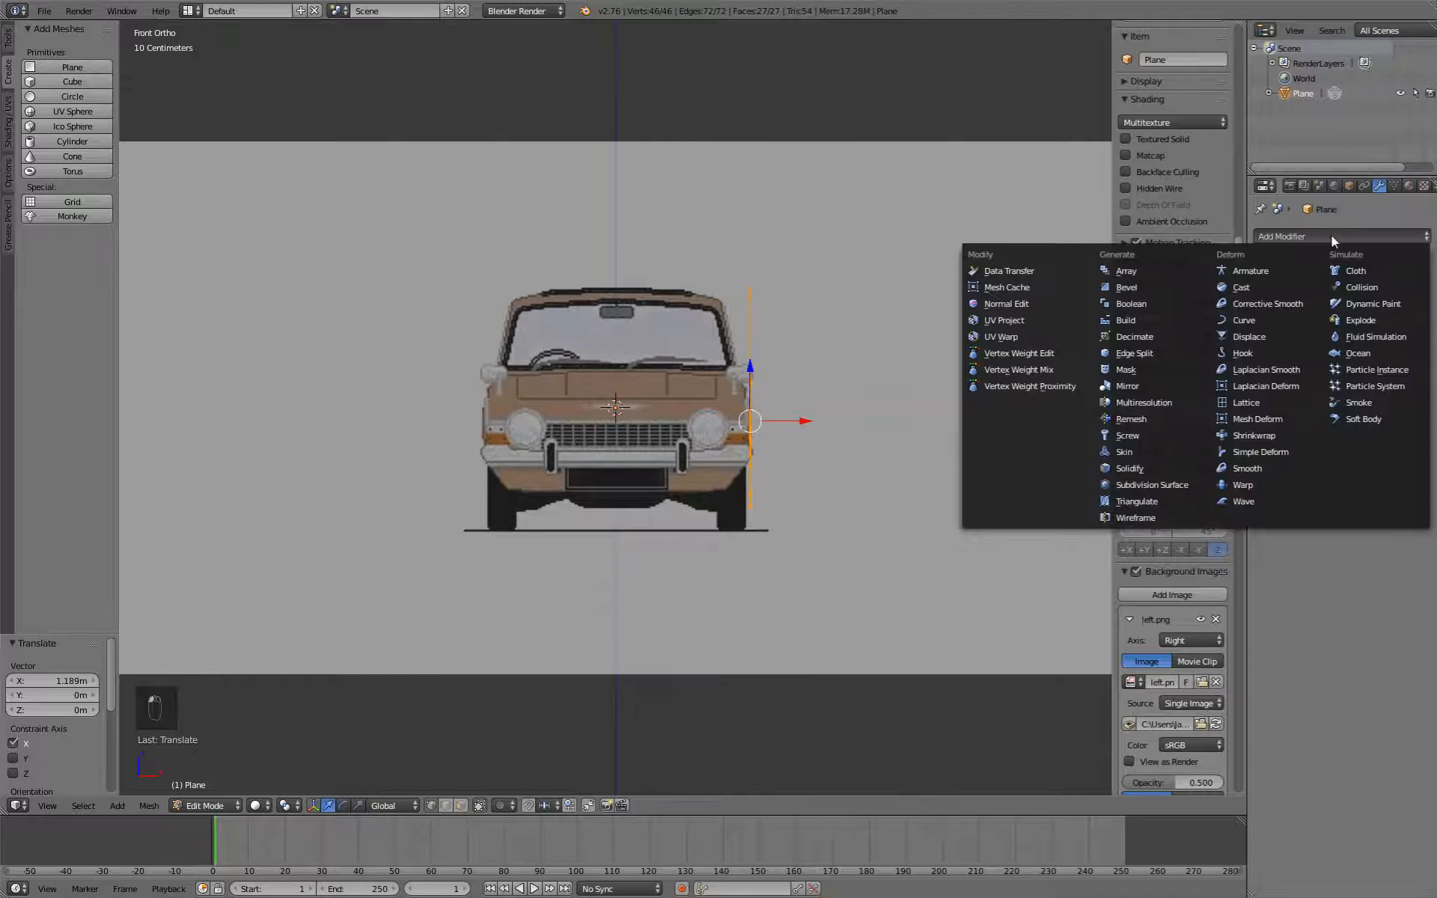
left_click(1152, 386)
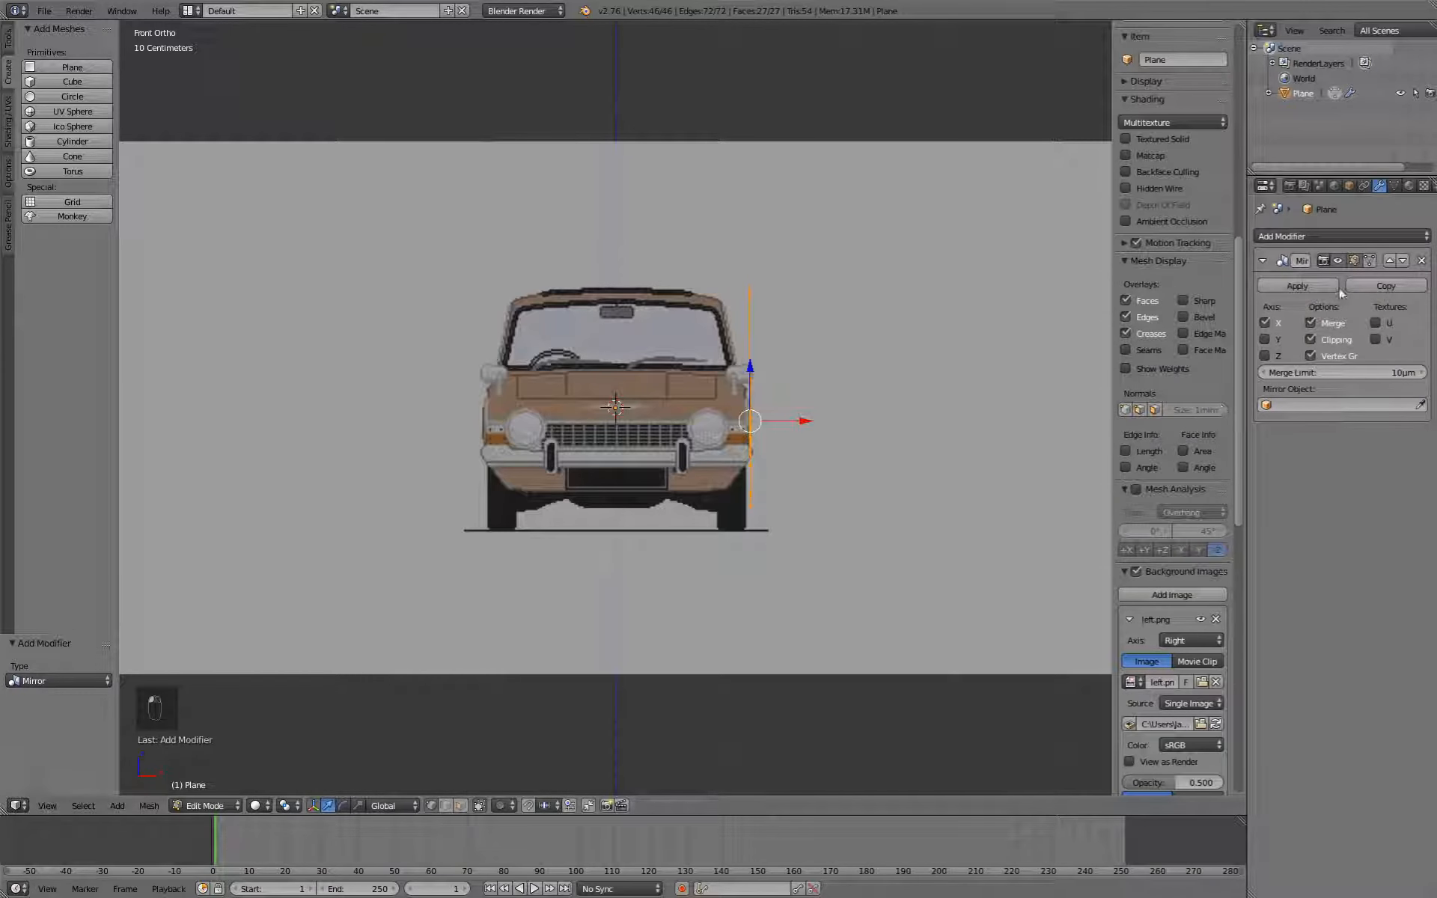
Extrude the whole profile inward along X by 1.657 m, clipped at the centre line, and apply the Mirror modifier in Object Mode.
key("e")
left_click(639, 417)
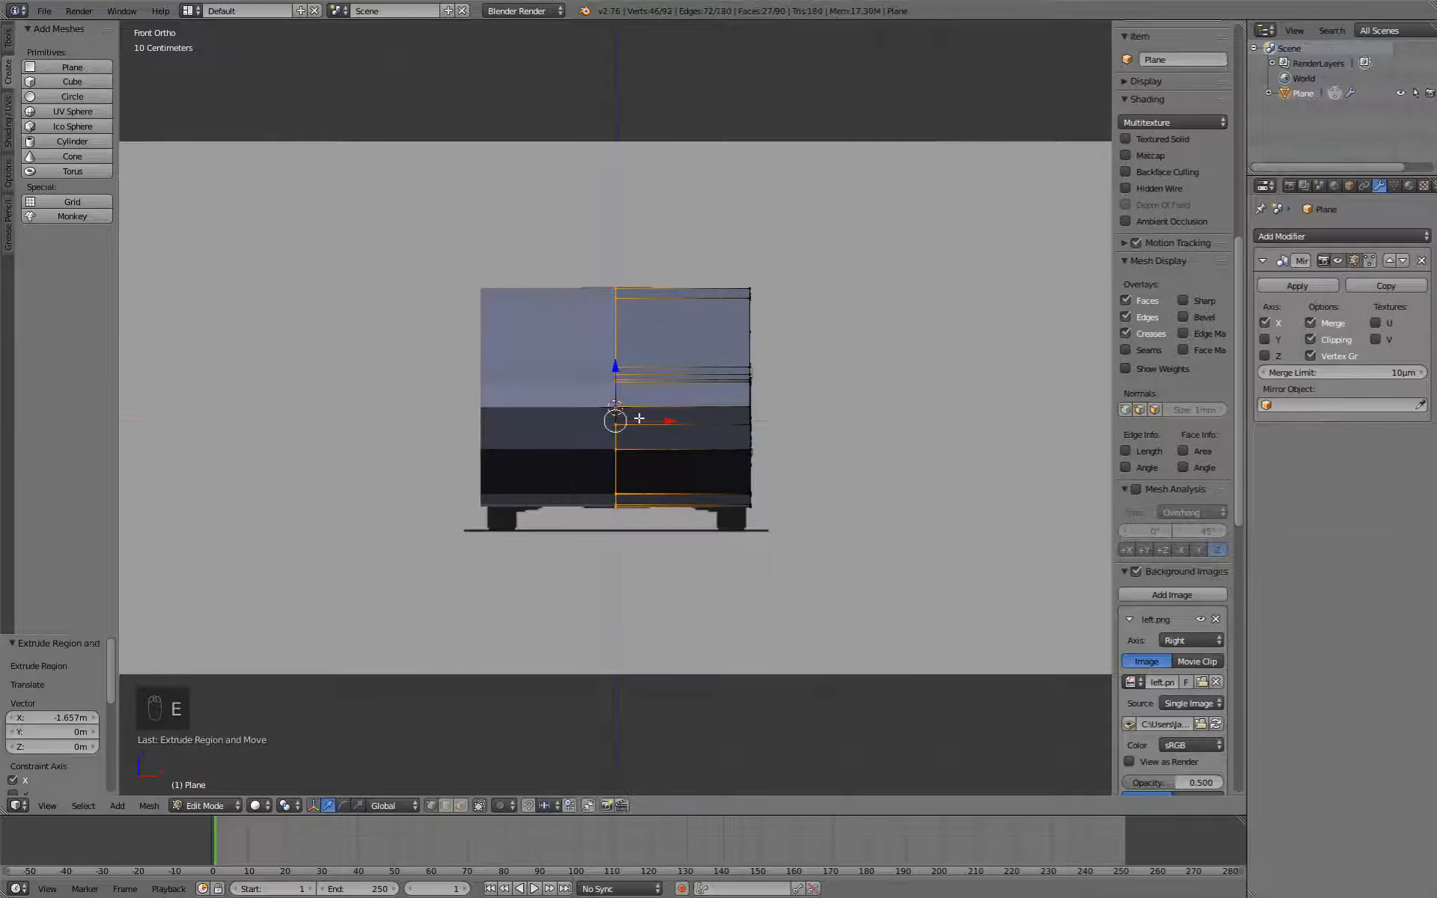
middle_click_drag(867, 423, 791, 475)
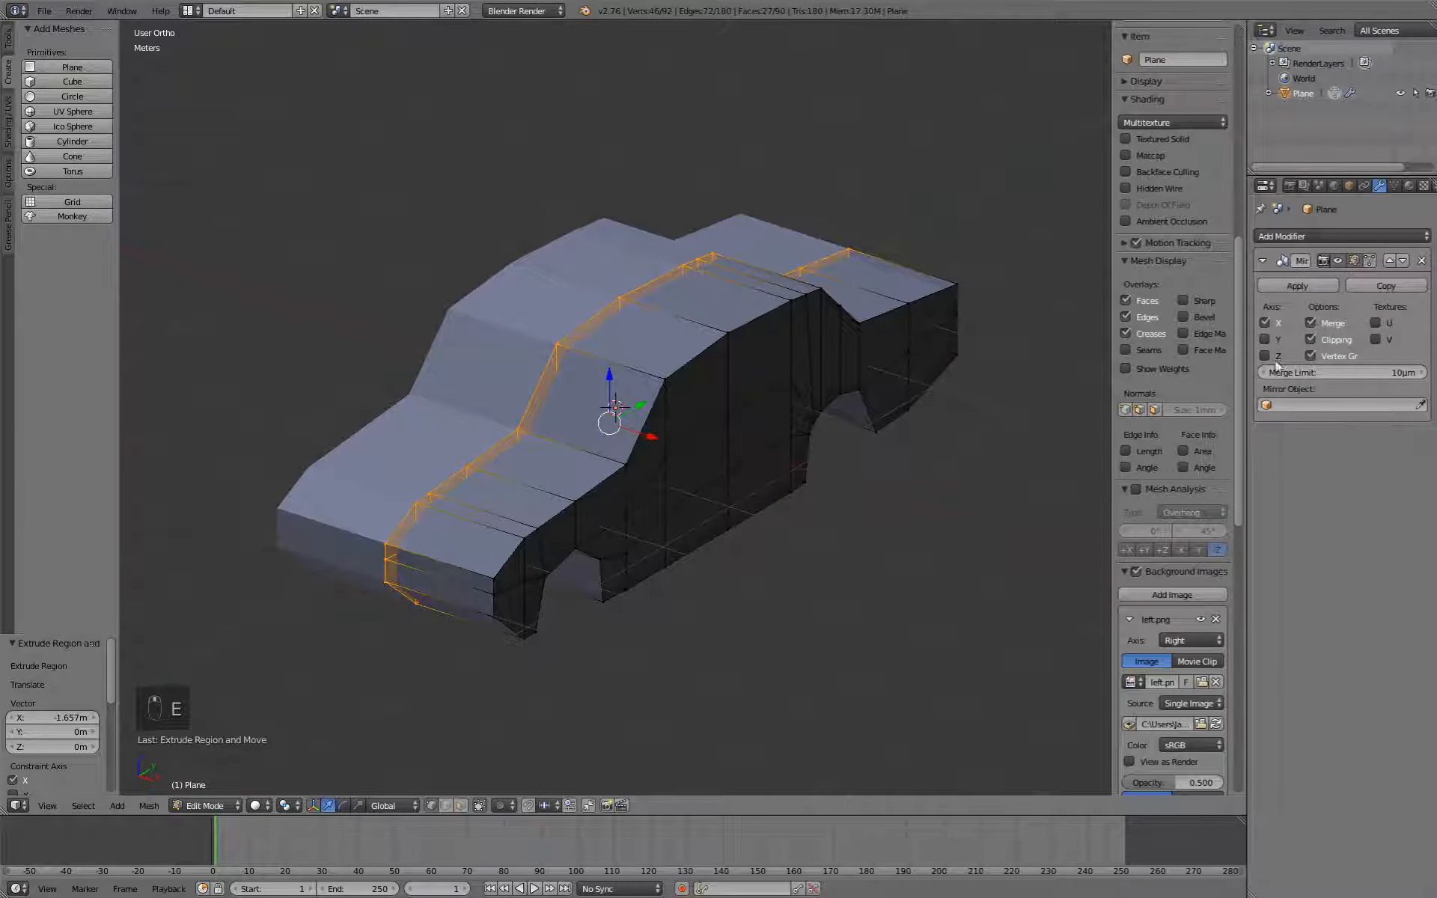
middle_click_drag(872, 450, 753, 497)
key("Tab")
left_click(1298, 287)
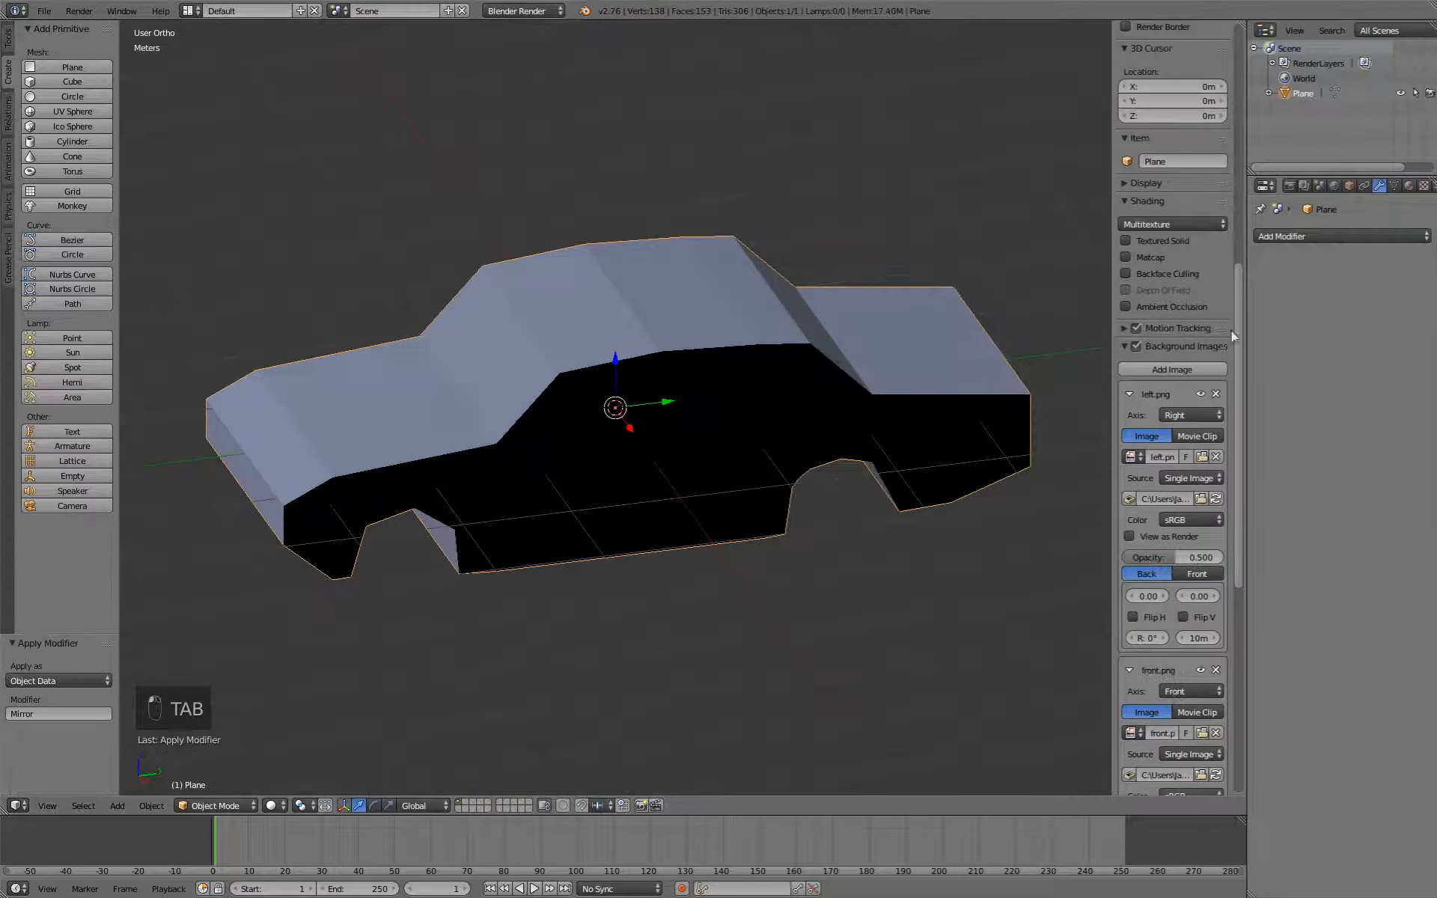
key("Tab")
key("a")
key("a")
key("a")
middle_click_drag(603, 571, 563, 528)
key("Tab")
In the right view, add a 32-vertex circle with 1 m radius and move it straight down below the car.
key("KP_3")
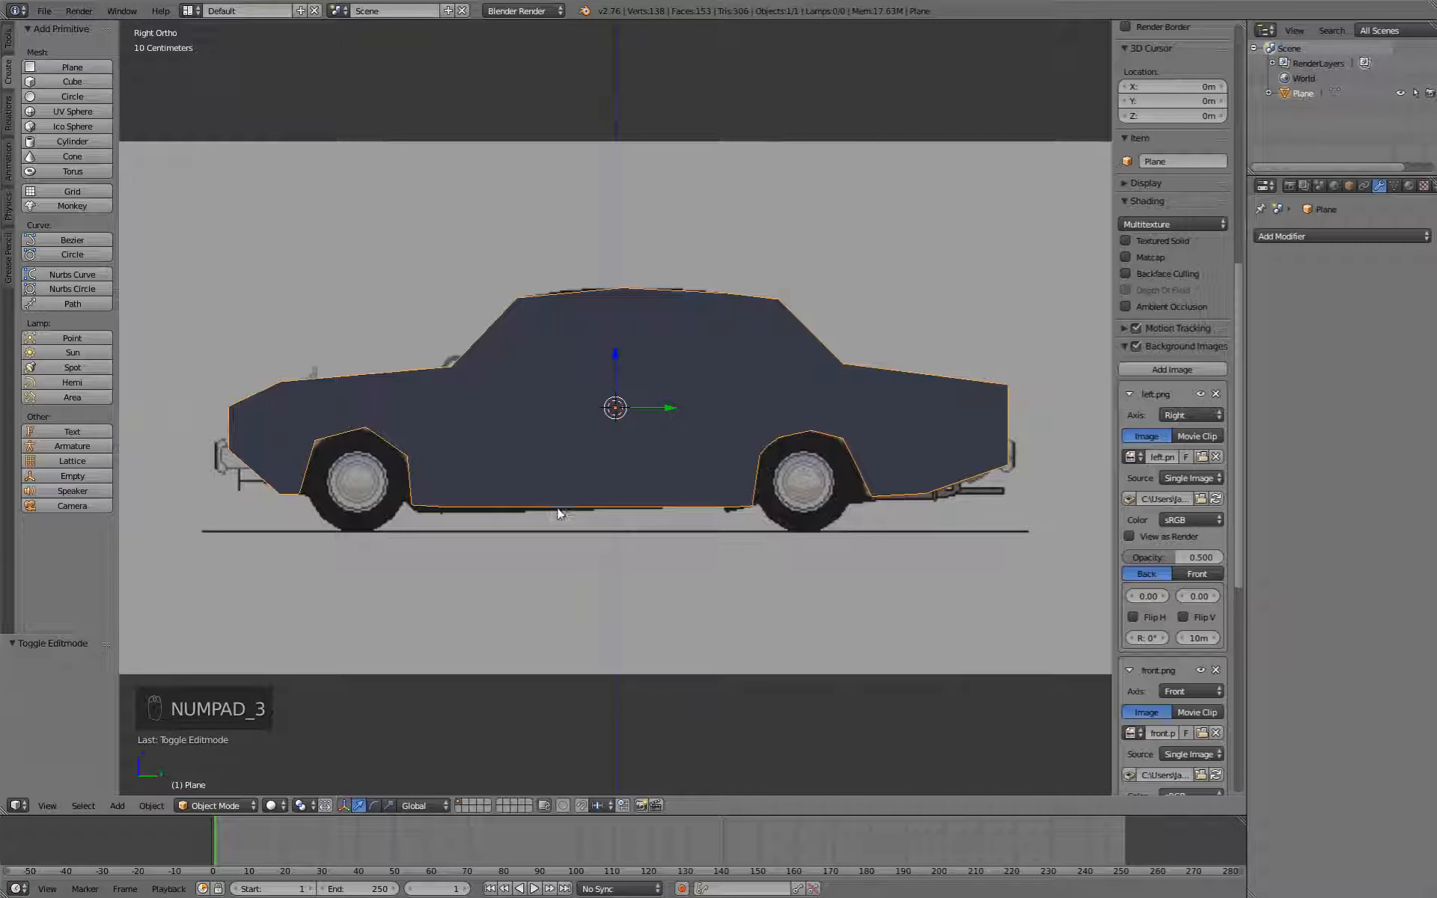
left_click(78, 100)
key("g")
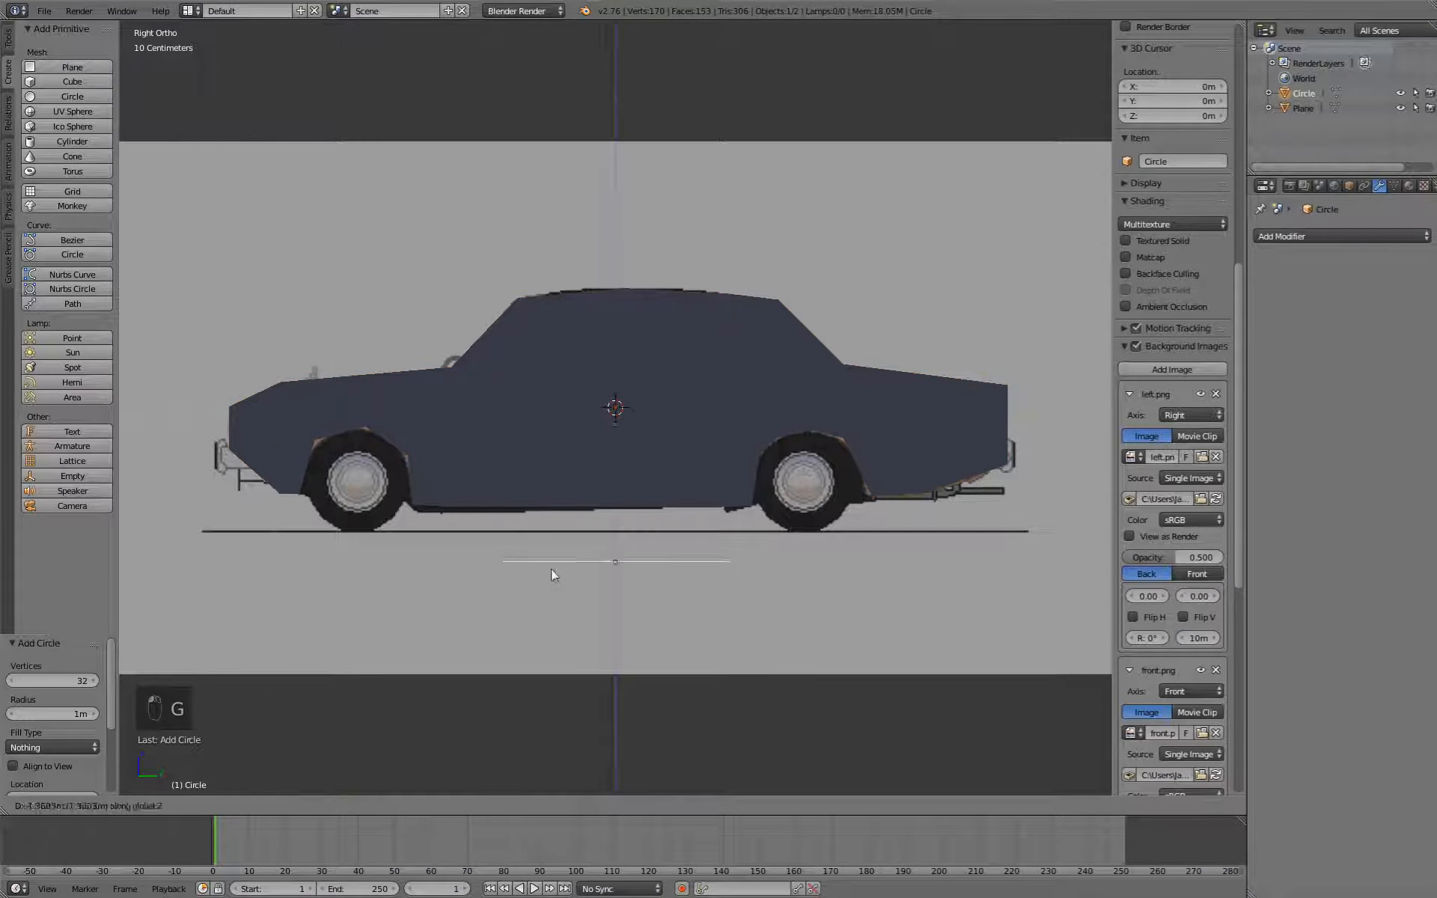
left_click(550, 579)
In Edit Mode, rotate the circle upright to face the side of the car and scale it to 0.475.
key("Tab")
key("r")
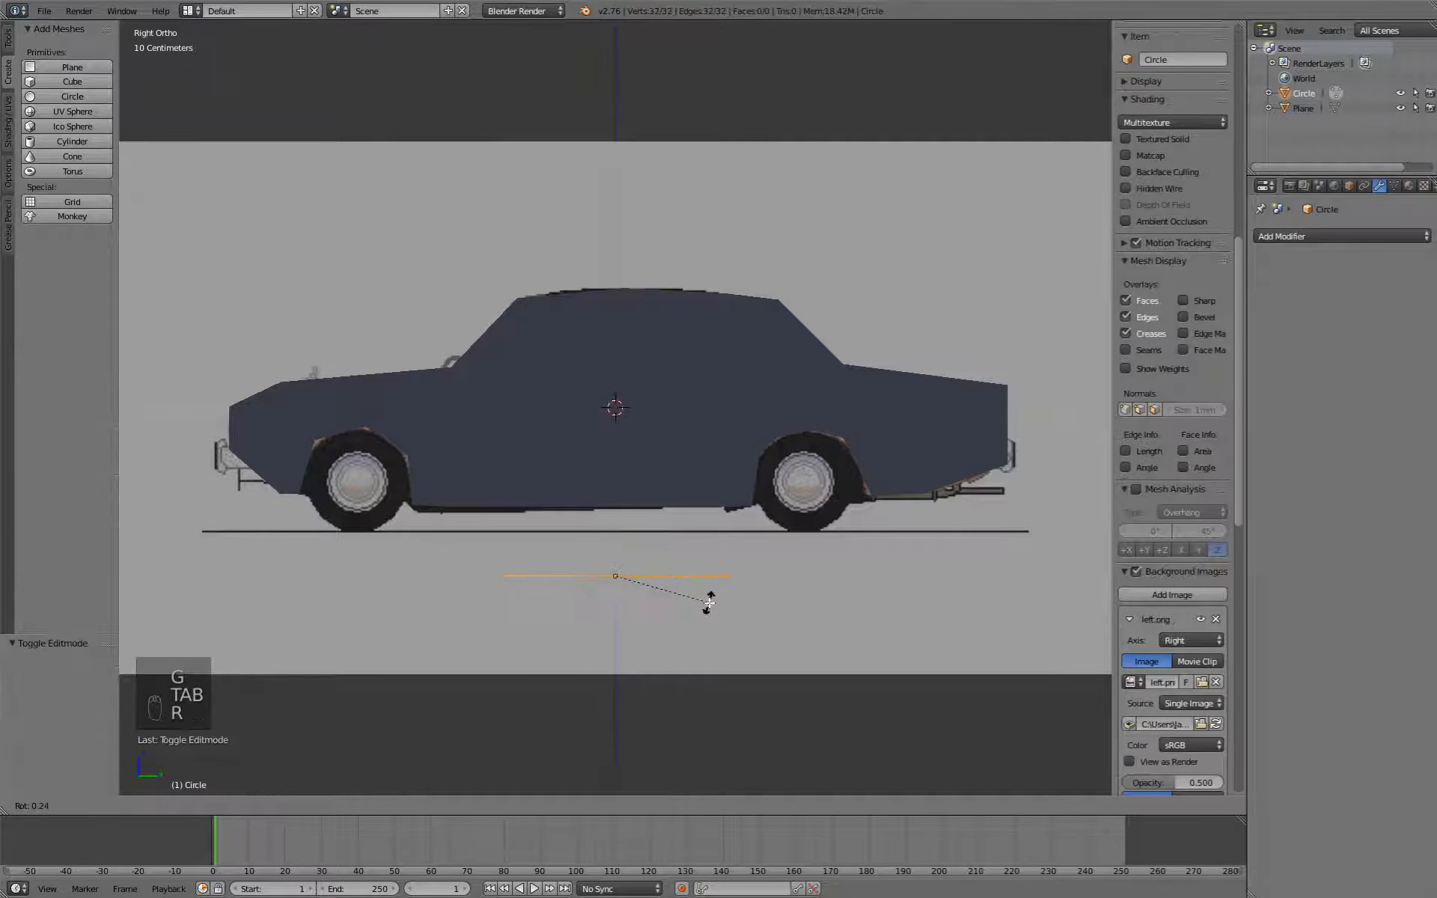
left_click(665, 523)
key("s")
left_click(668, 587)
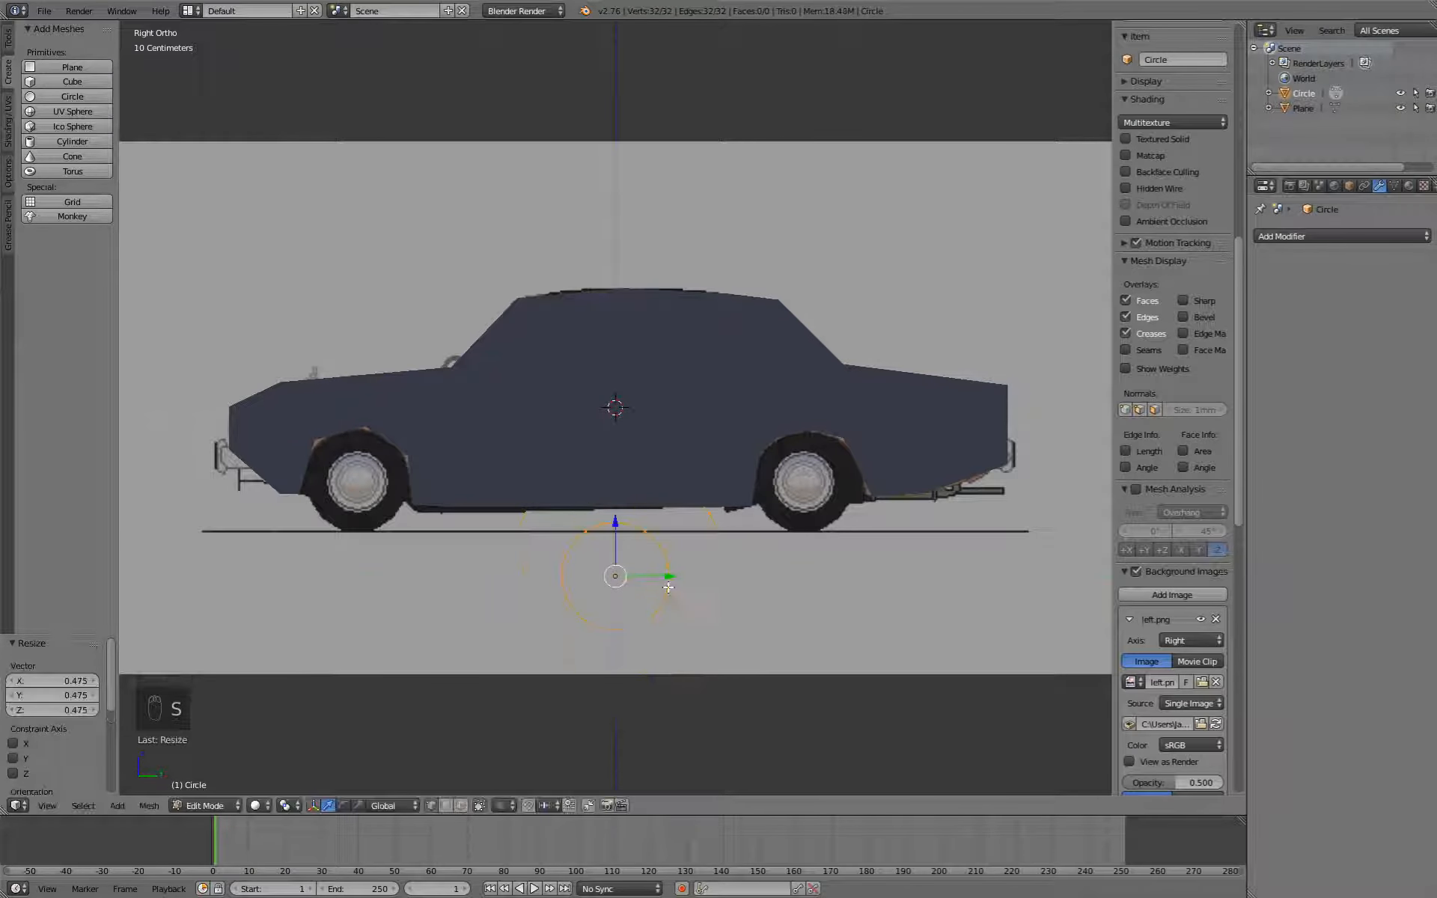
Move the circle -2.285 m in Y and 81.884 cm in Z onto the front wheel, then scale its mesh to 0.888.
key("Tab")
key("g")
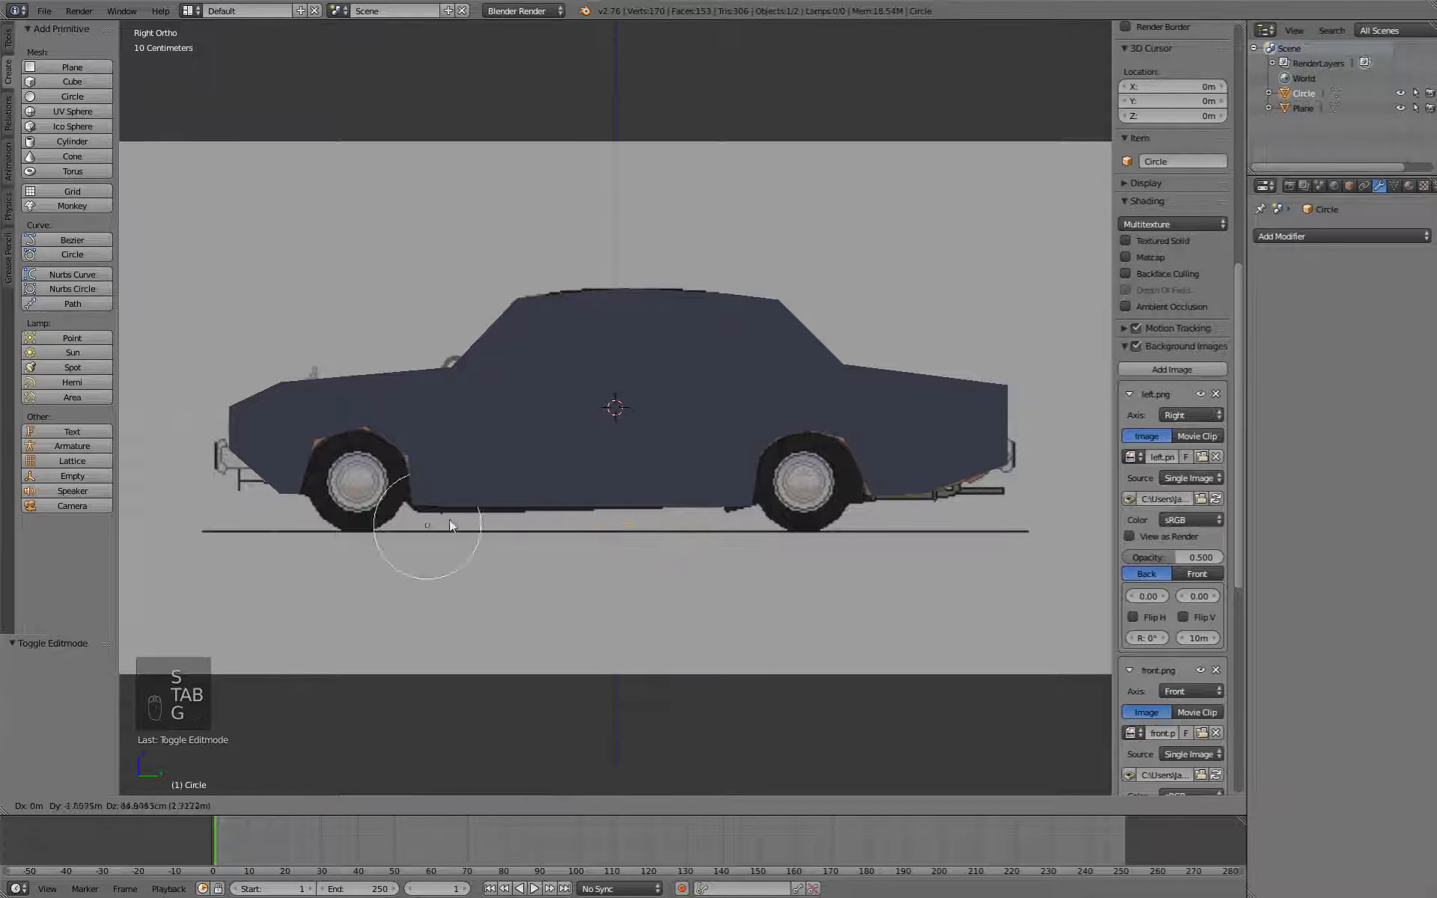
left_click(407, 496)
key("Tab")
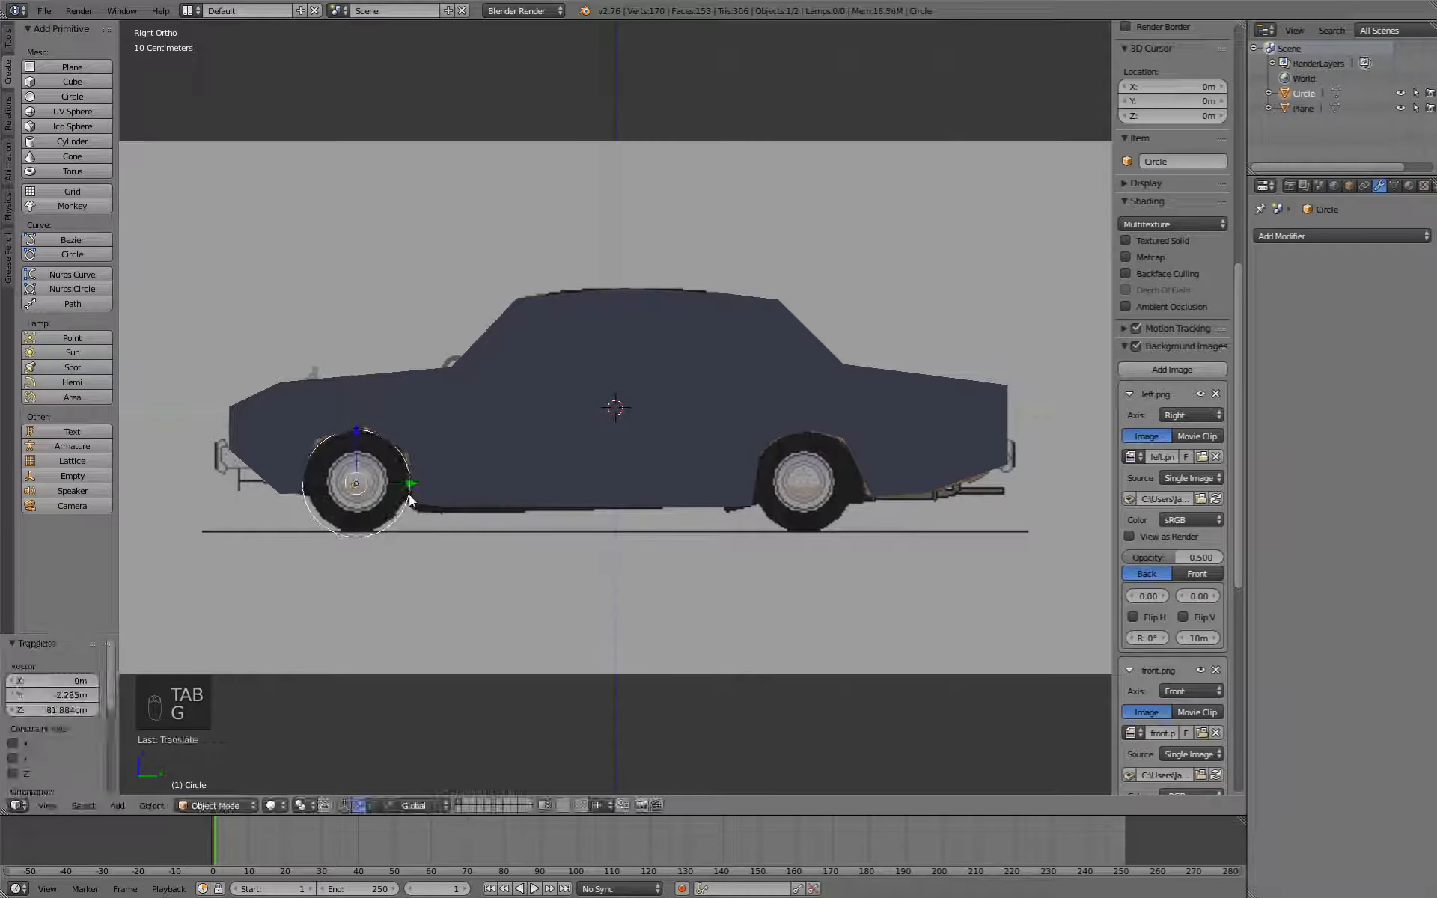
key("s")
left_click(402, 494)
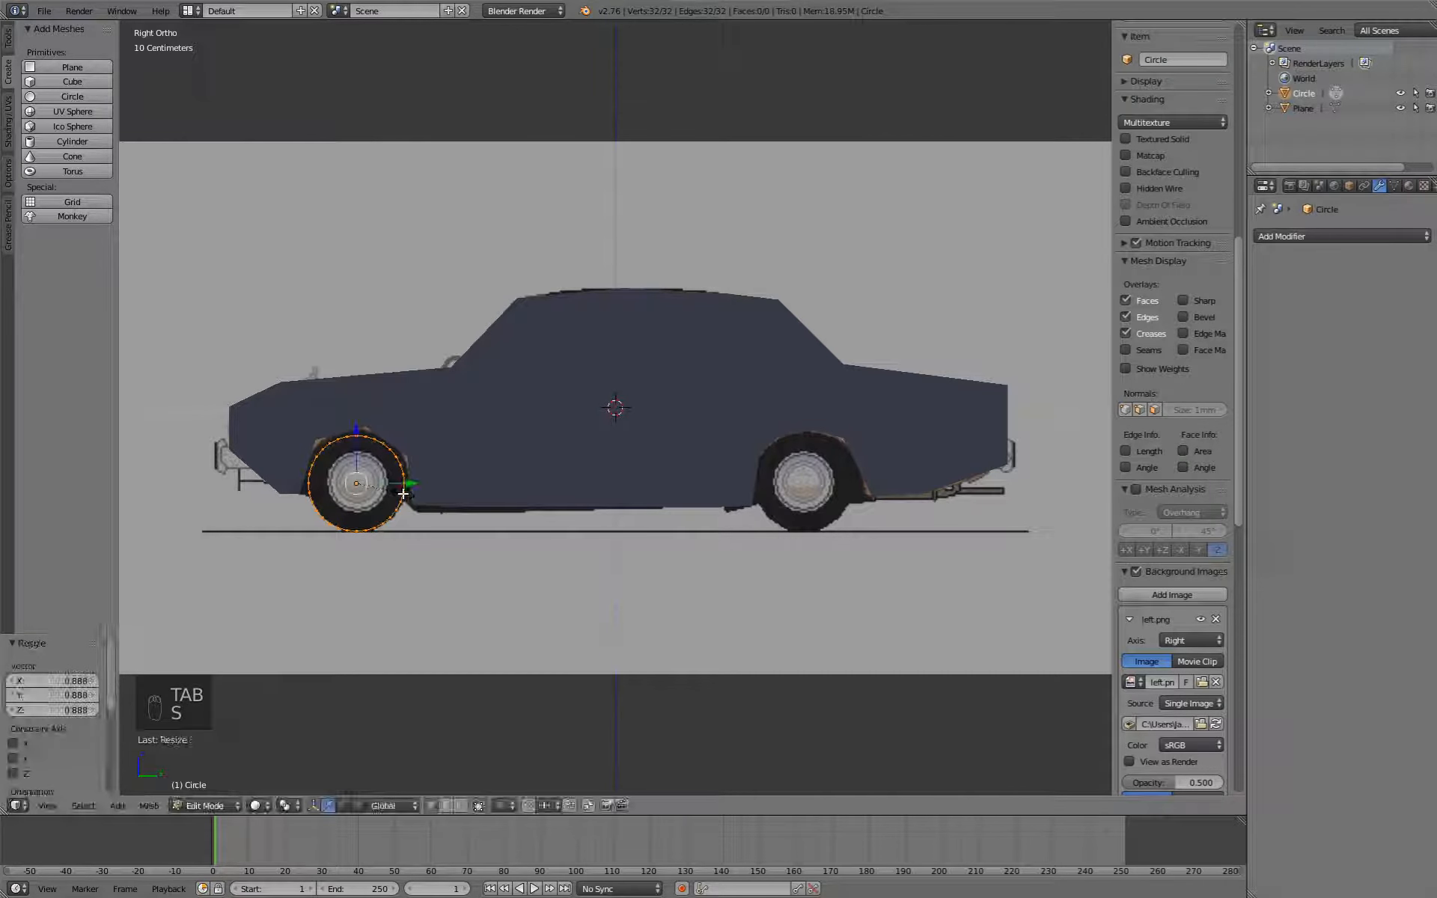
scroll(381, 511, "up", 2, "ctrl")
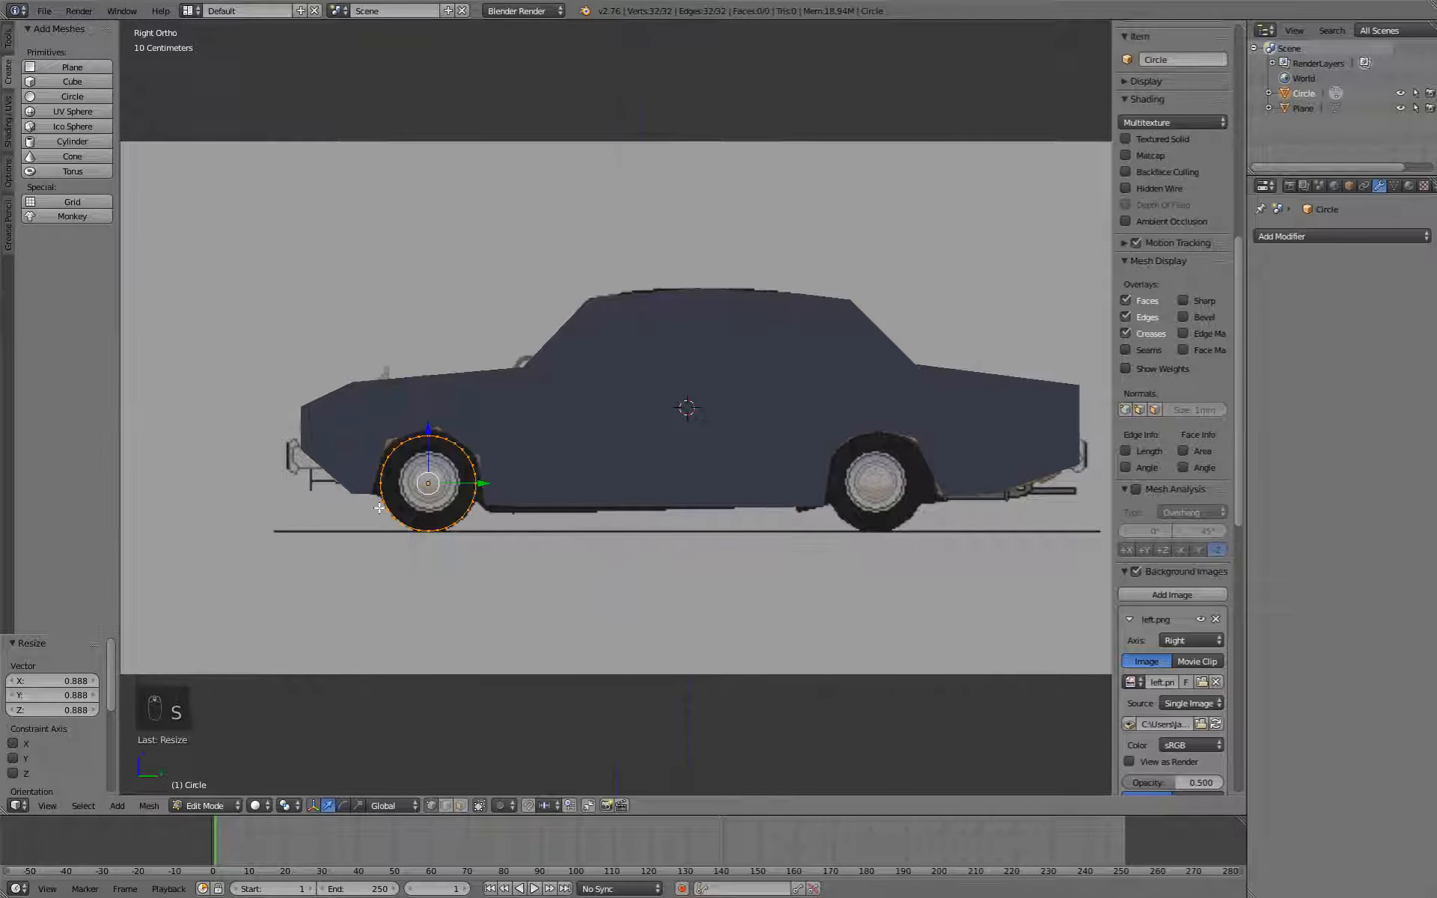
Fill the circle with a face, extrude it into a solid wheel, and return to Object Mode.
key("f")
middle_click_drag(415, 570, 481, 522)
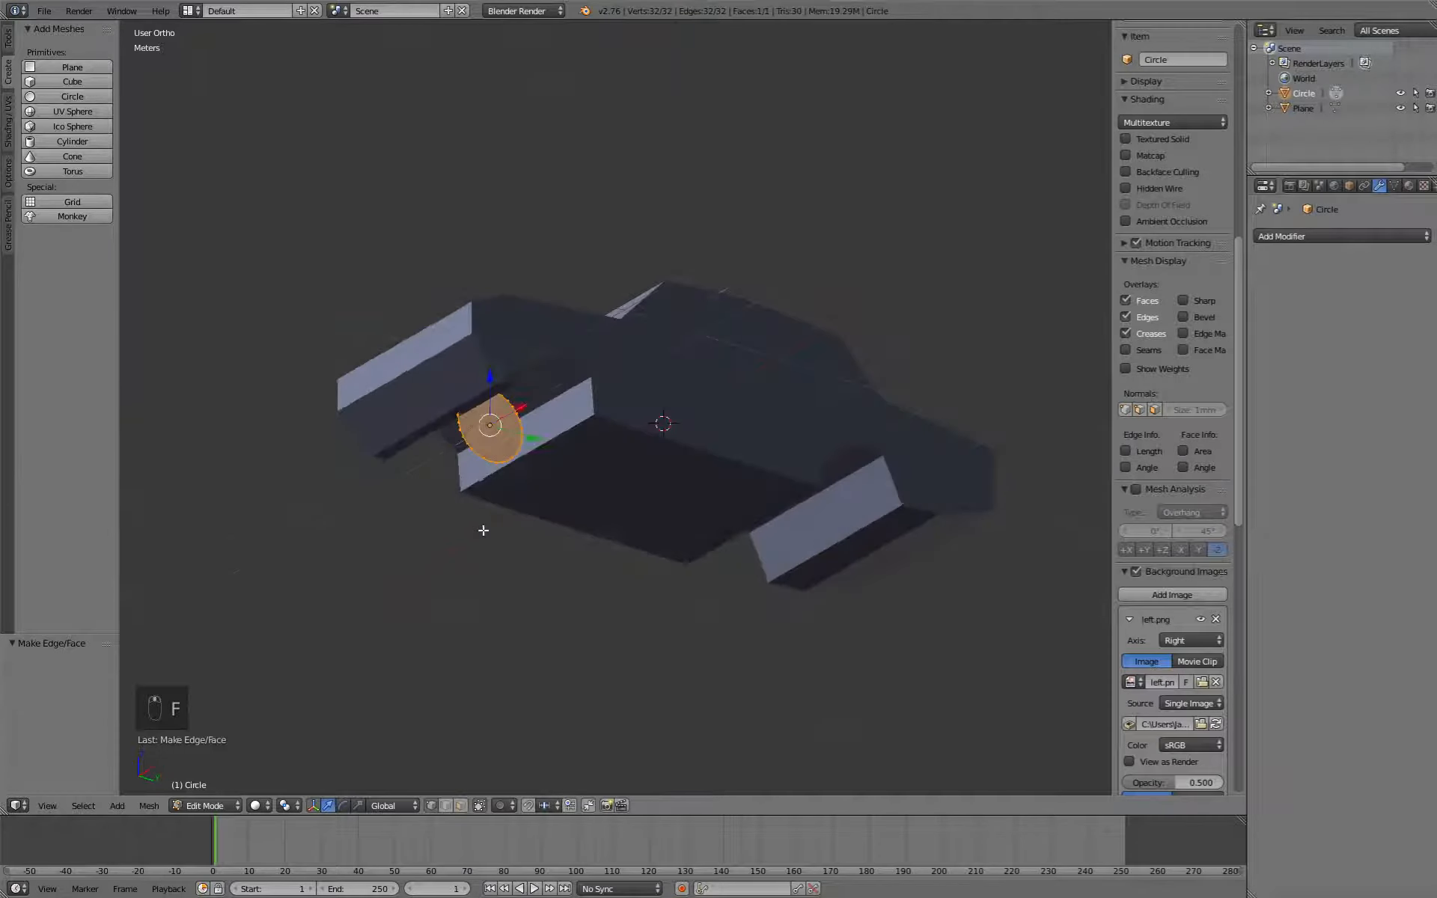
key("e")
right_click(509, 529)
key("a")
key("a")
key("a")
key("Tab")
Move the front wheel 79.776 cm along X towards the outer side of the car body.
key("g")
key("x")
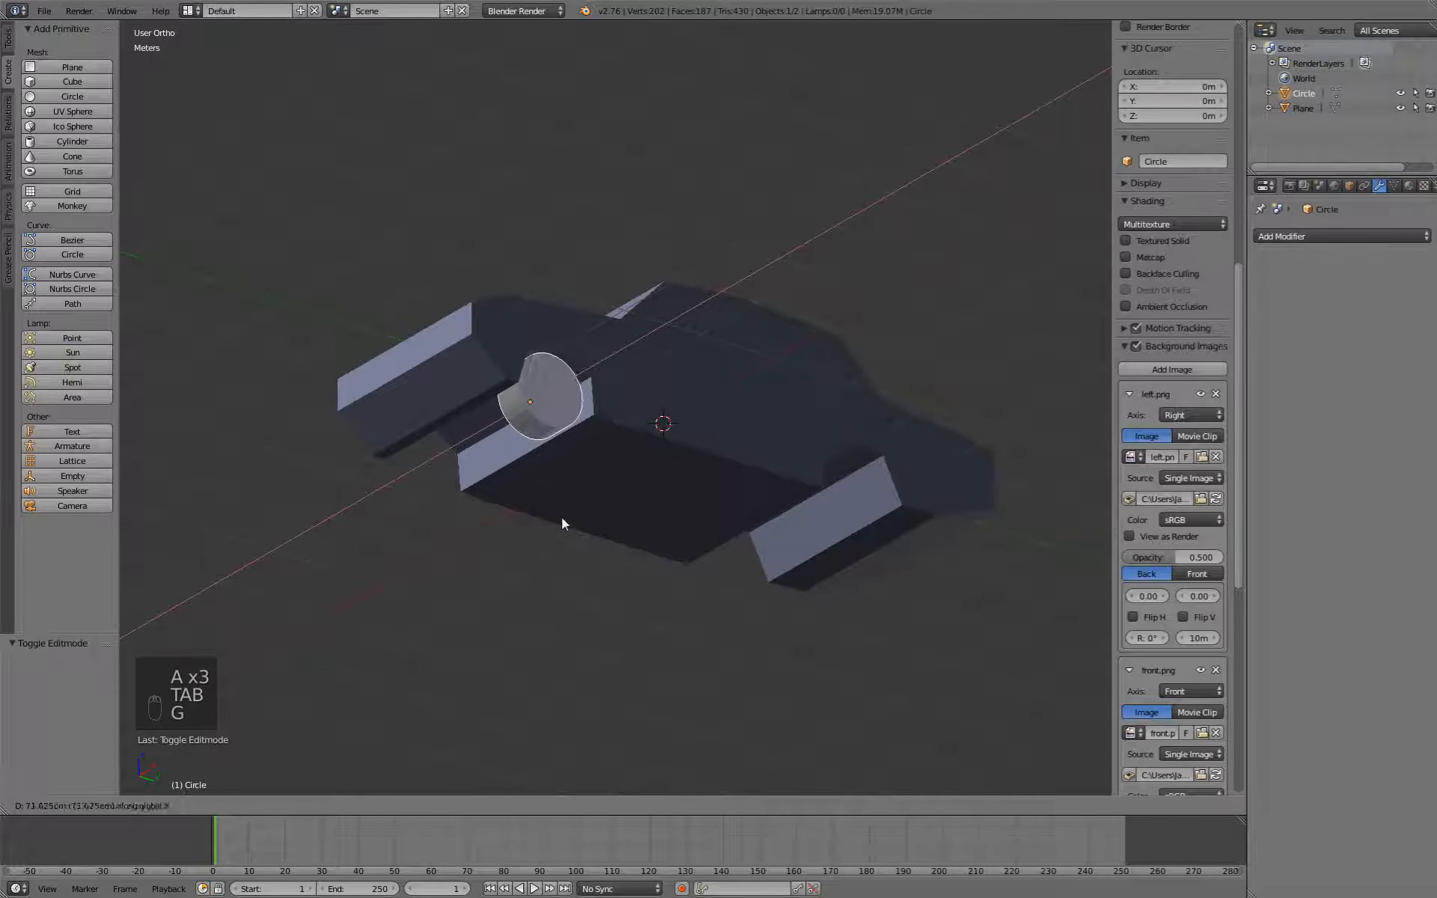
left_click(563, 518)
middle_click_drag(562, 518, 541, 536)
From the bottom view, duplicate the front wheel 4.073 m along Y into the rear wheel arch.
key("ctrl+KP_7")
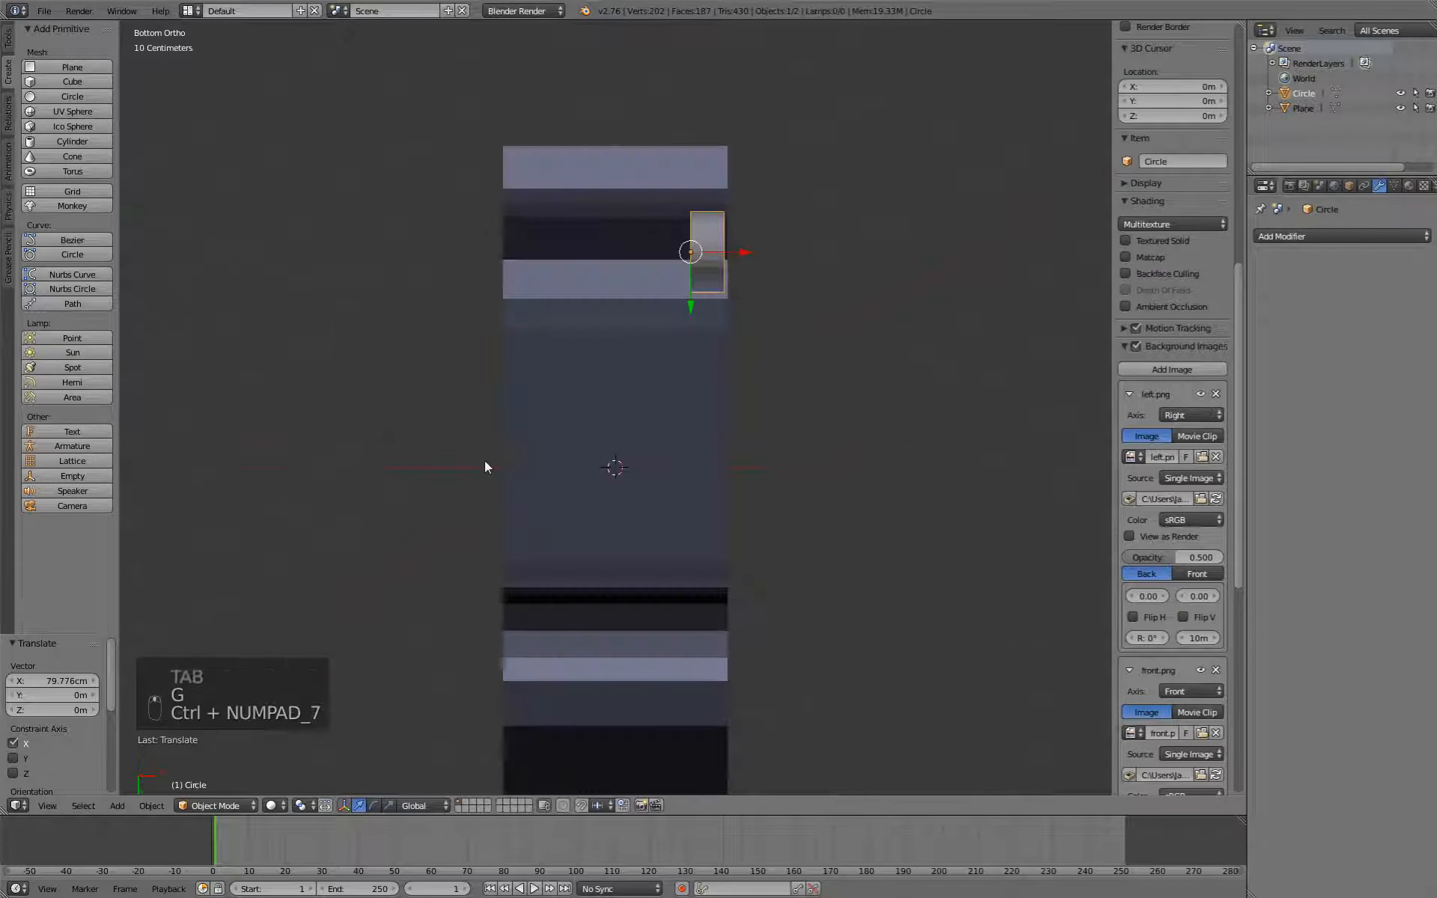
key("shift+d")
key("y")
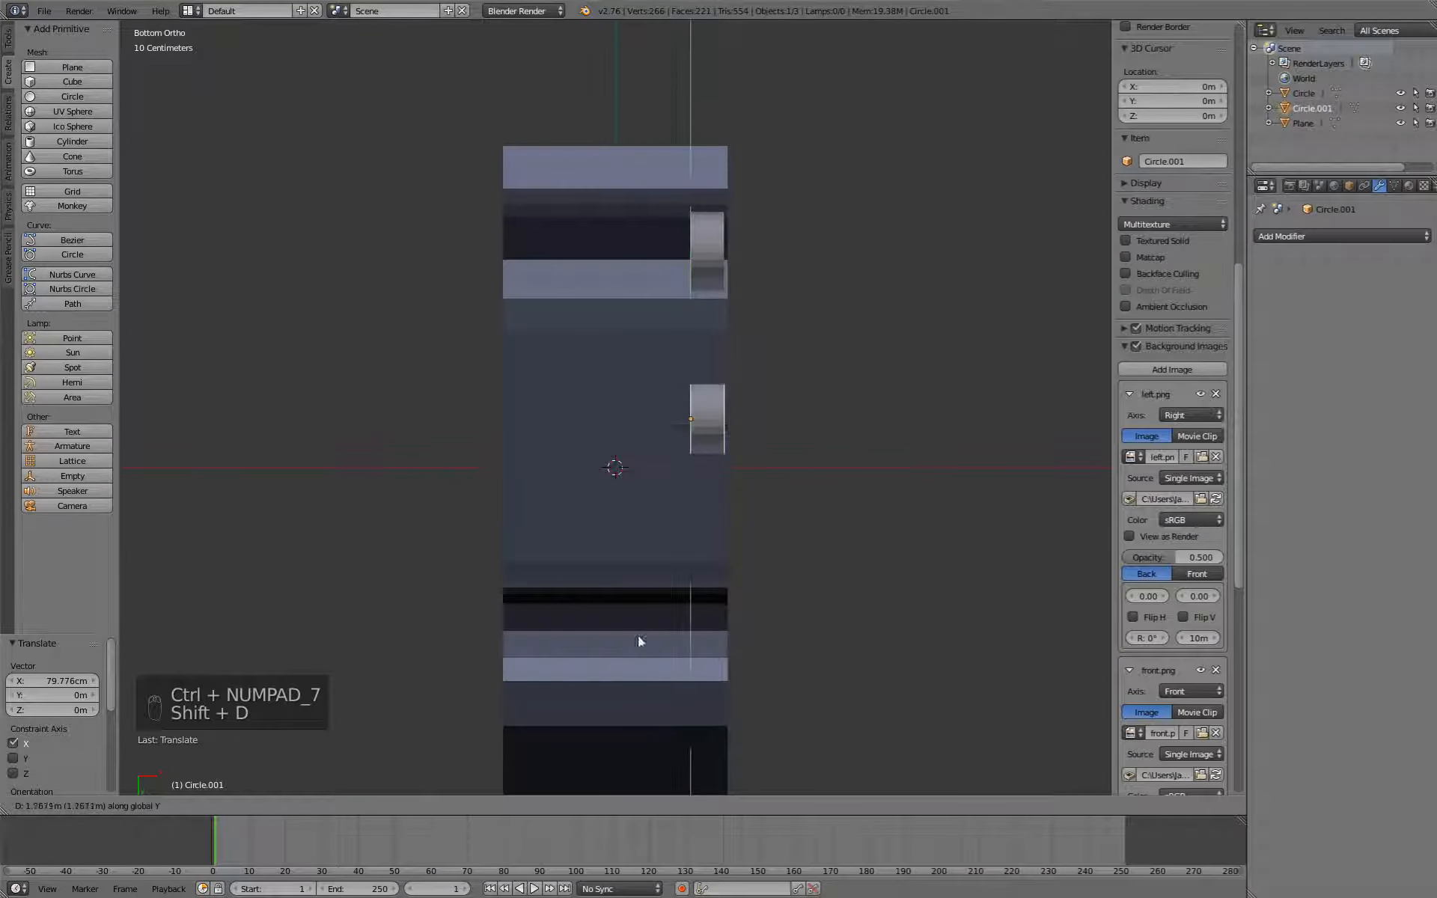
left_click(617, 58)
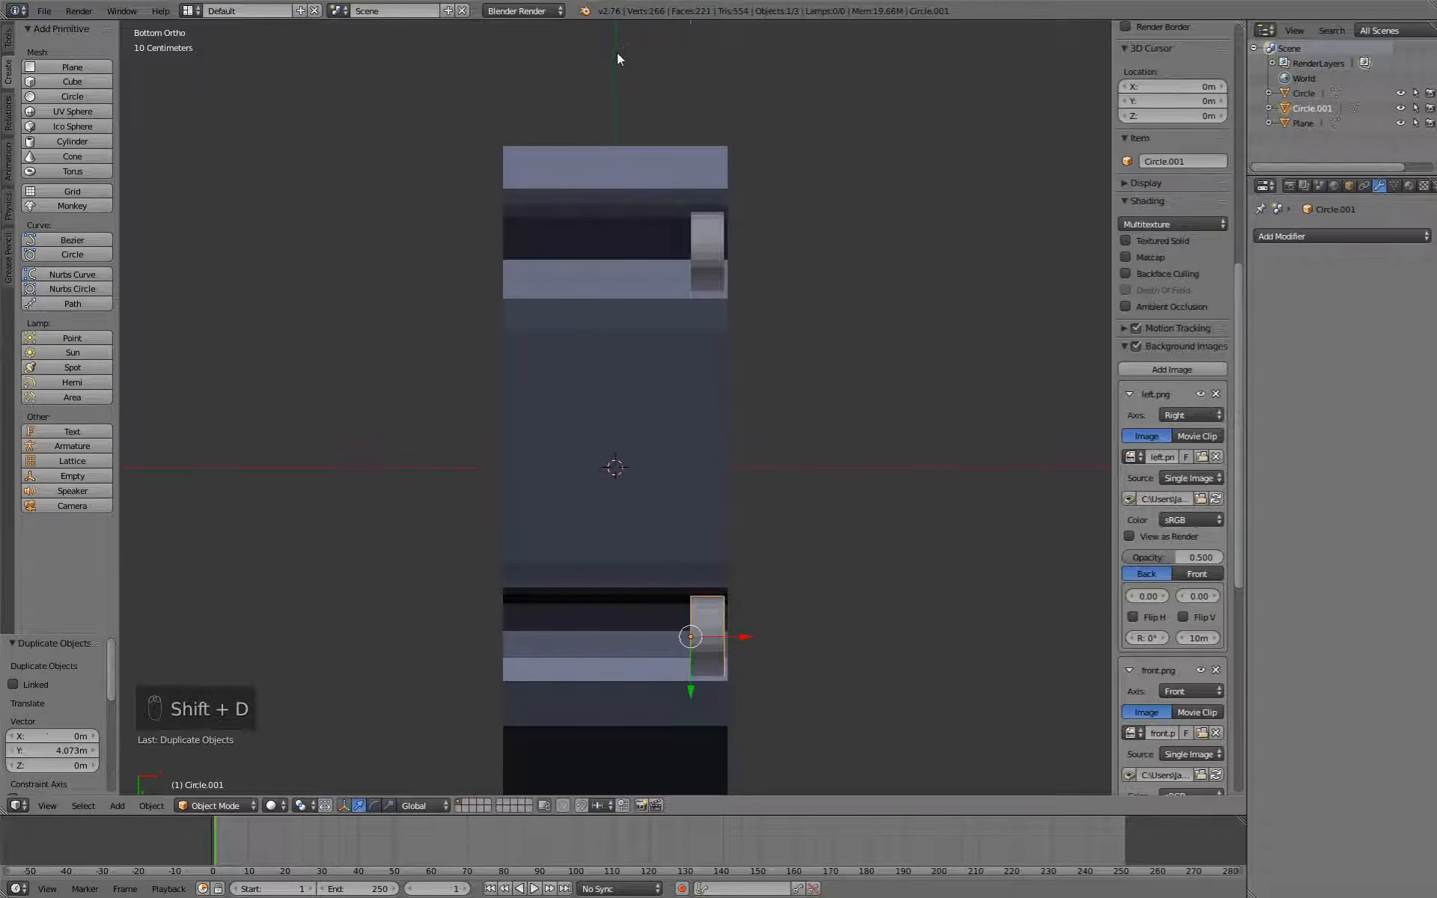
Duplicate the front and rear wheels together along X to the opposite side of the car.
right_click(709, 226, "shift")
key("shift+d")
key("x")
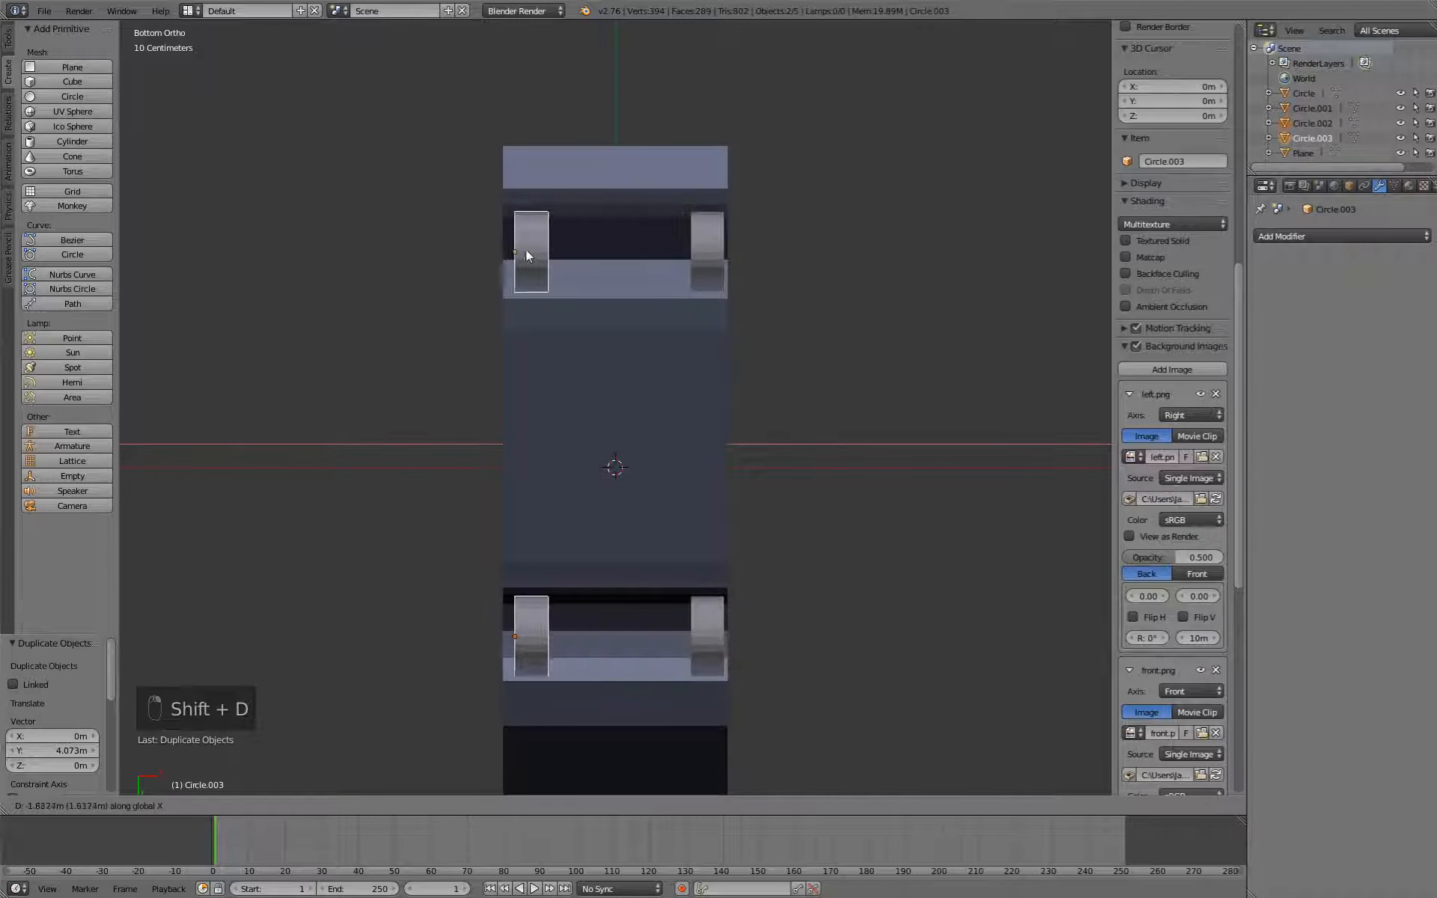
left_click(527, 251)
In Object Mode, shift both rear wheels -8.719 cm along Y to centre them in the rear arches.
key("Tab")
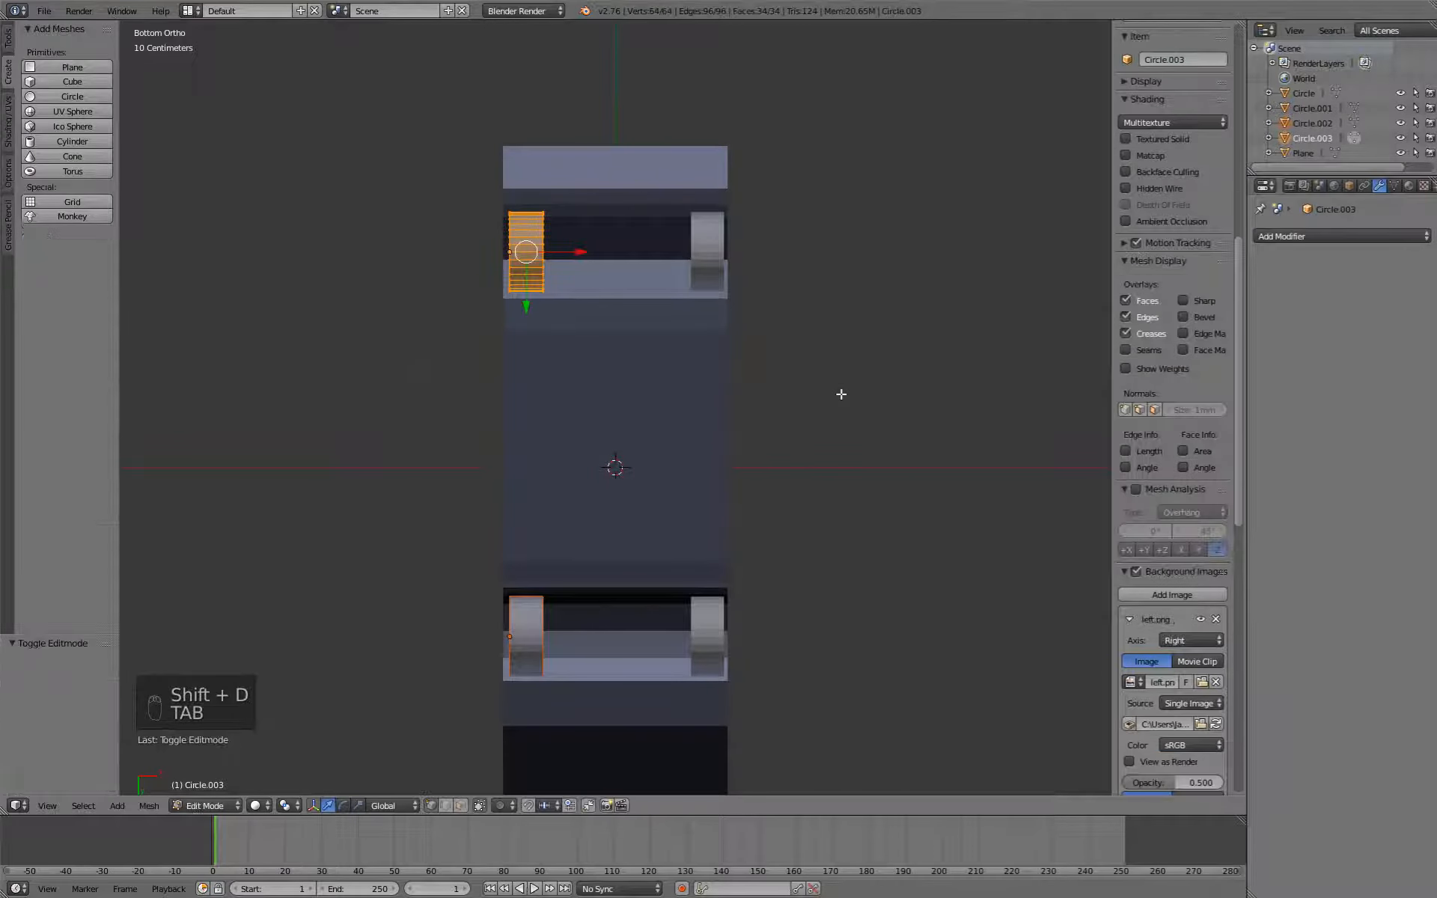
middle_click_drag(905, 384, 735, 514)
scroll(741, 550, "down", 3)
scroll(738, 505, "up", 3)
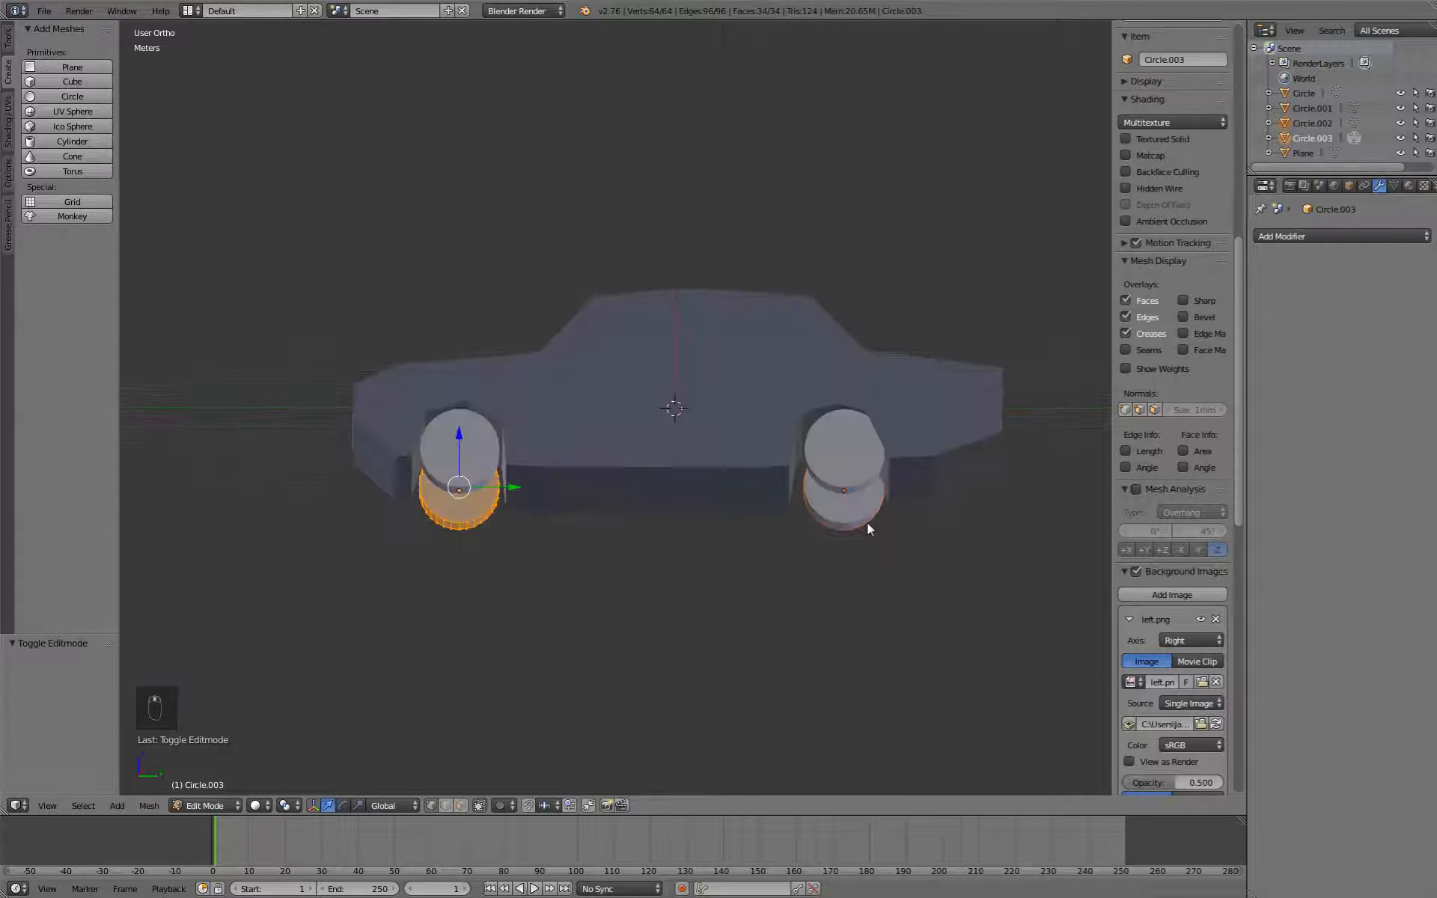
key("Tab")
right_click(846, 518)
key("g")
key("y")
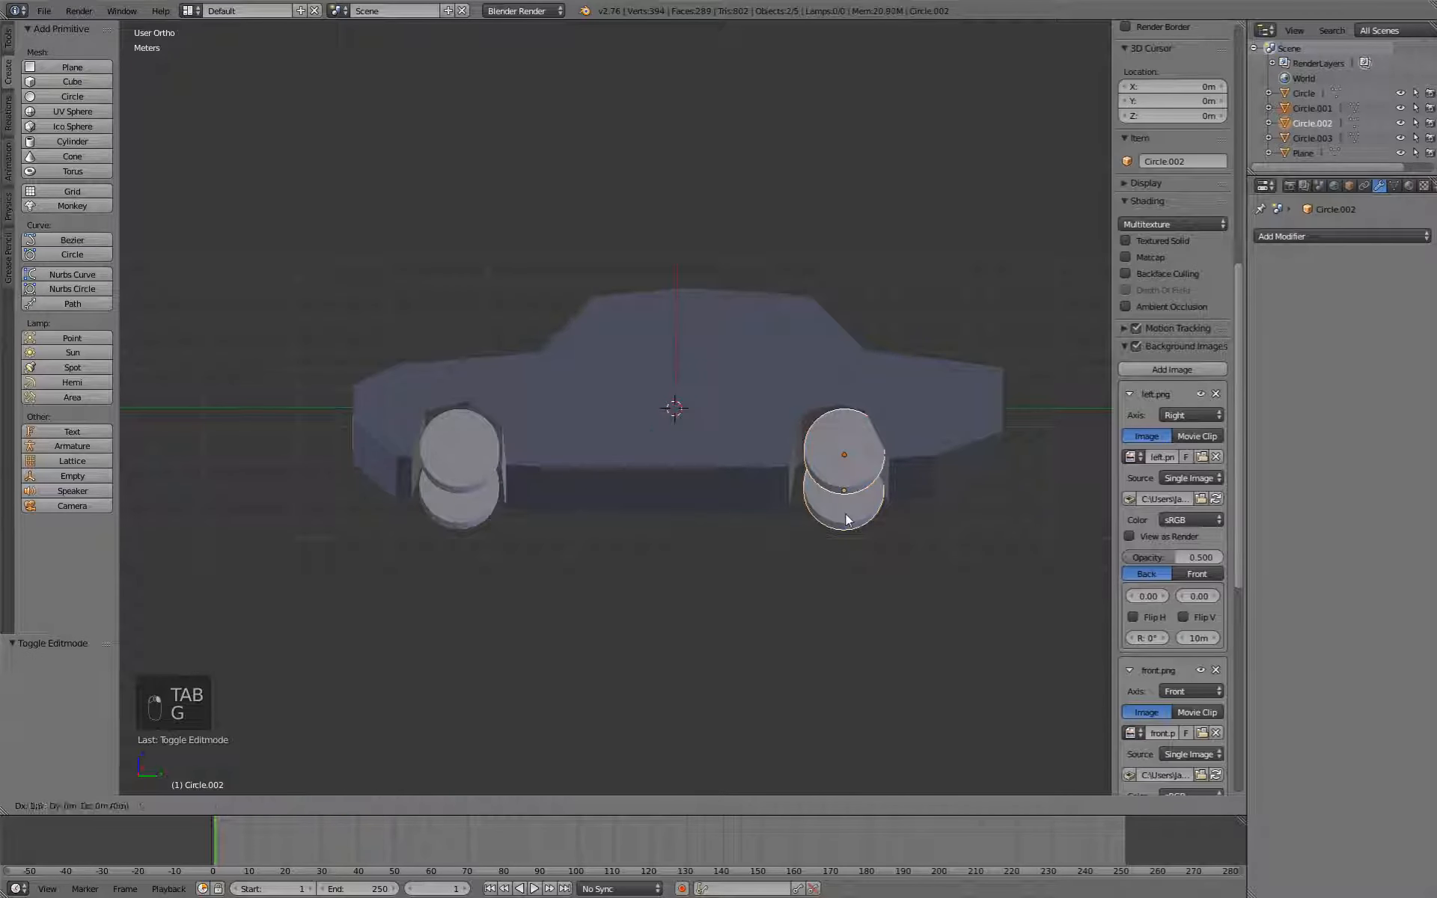
left_click(832, 496)
key("KP_3")
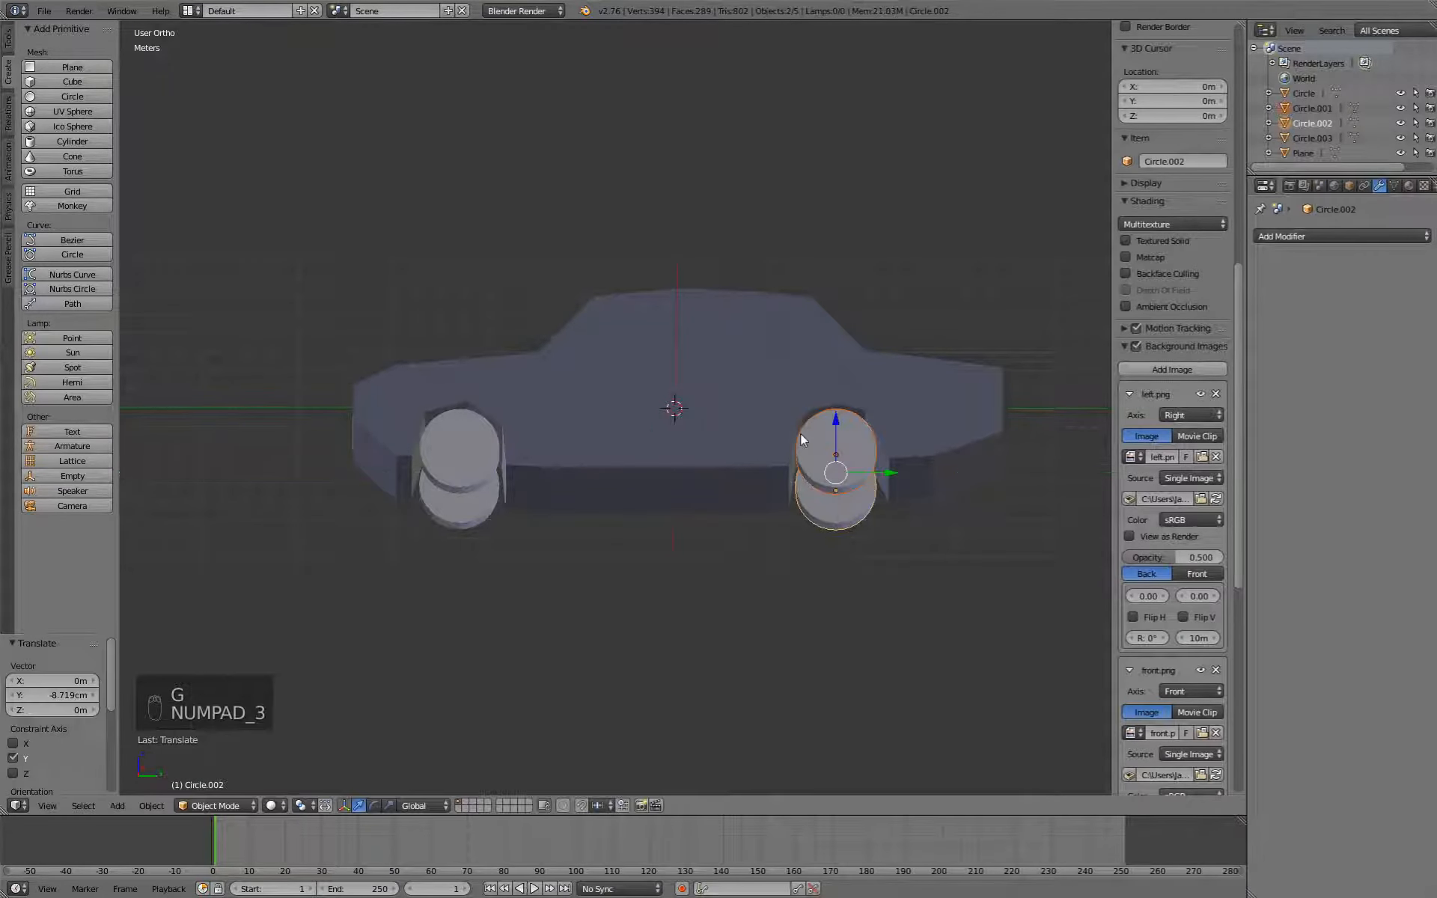
Join all four wheels with the car body into one object and rename it car_body.
middle_click_drag(593, 471, 622, 577)
right_click(509, 428, "shift")
right_click(442, 493, "shift")
right_click(641, 532, "shift")
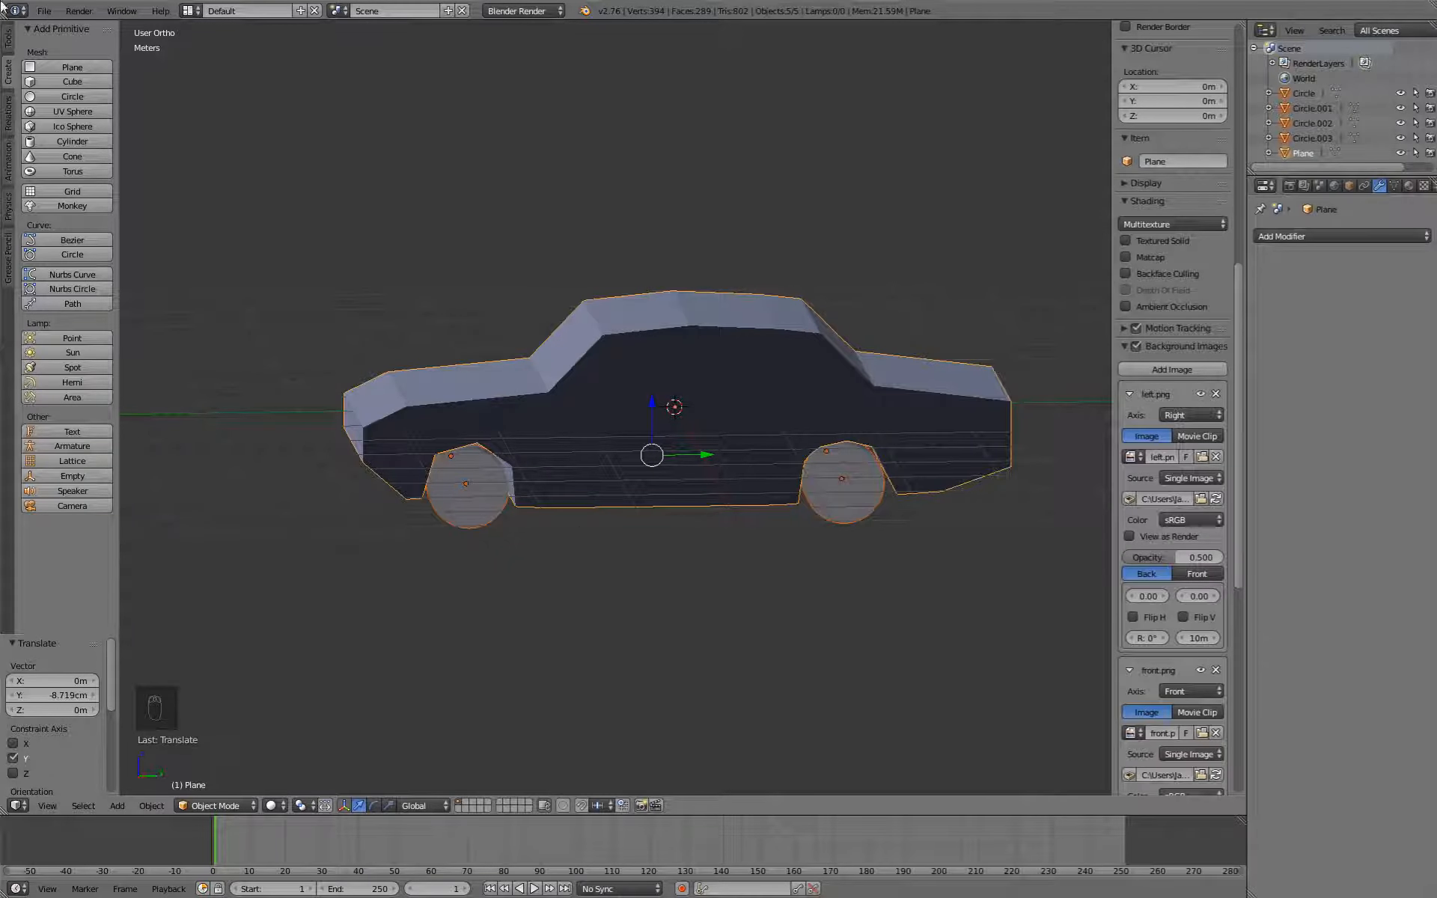
left_click(6, 39)
left_click(66, 194)
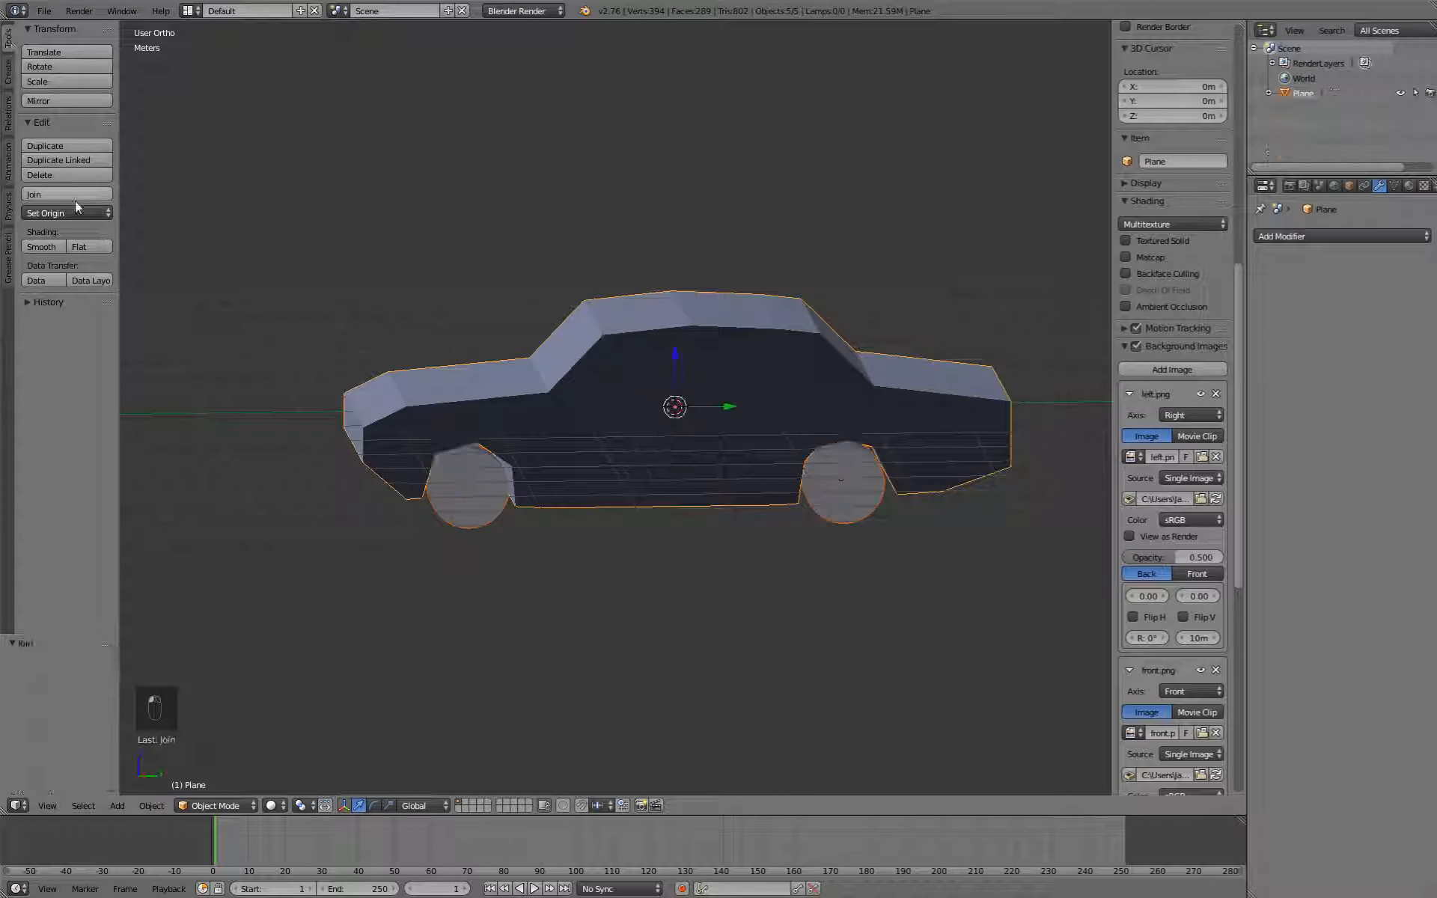
double_click(1305, 94)
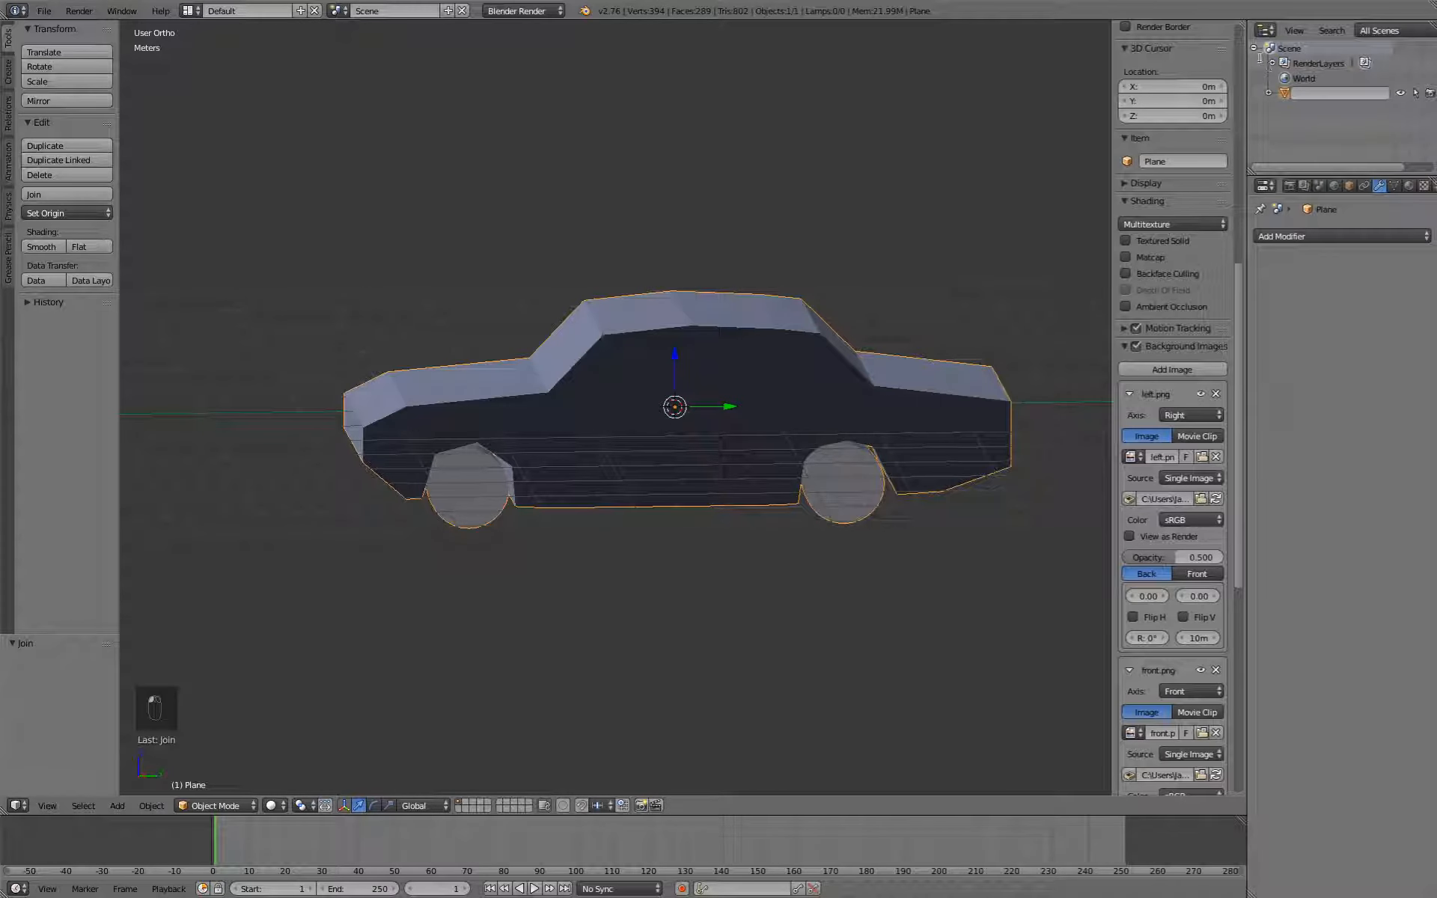
key("Return")
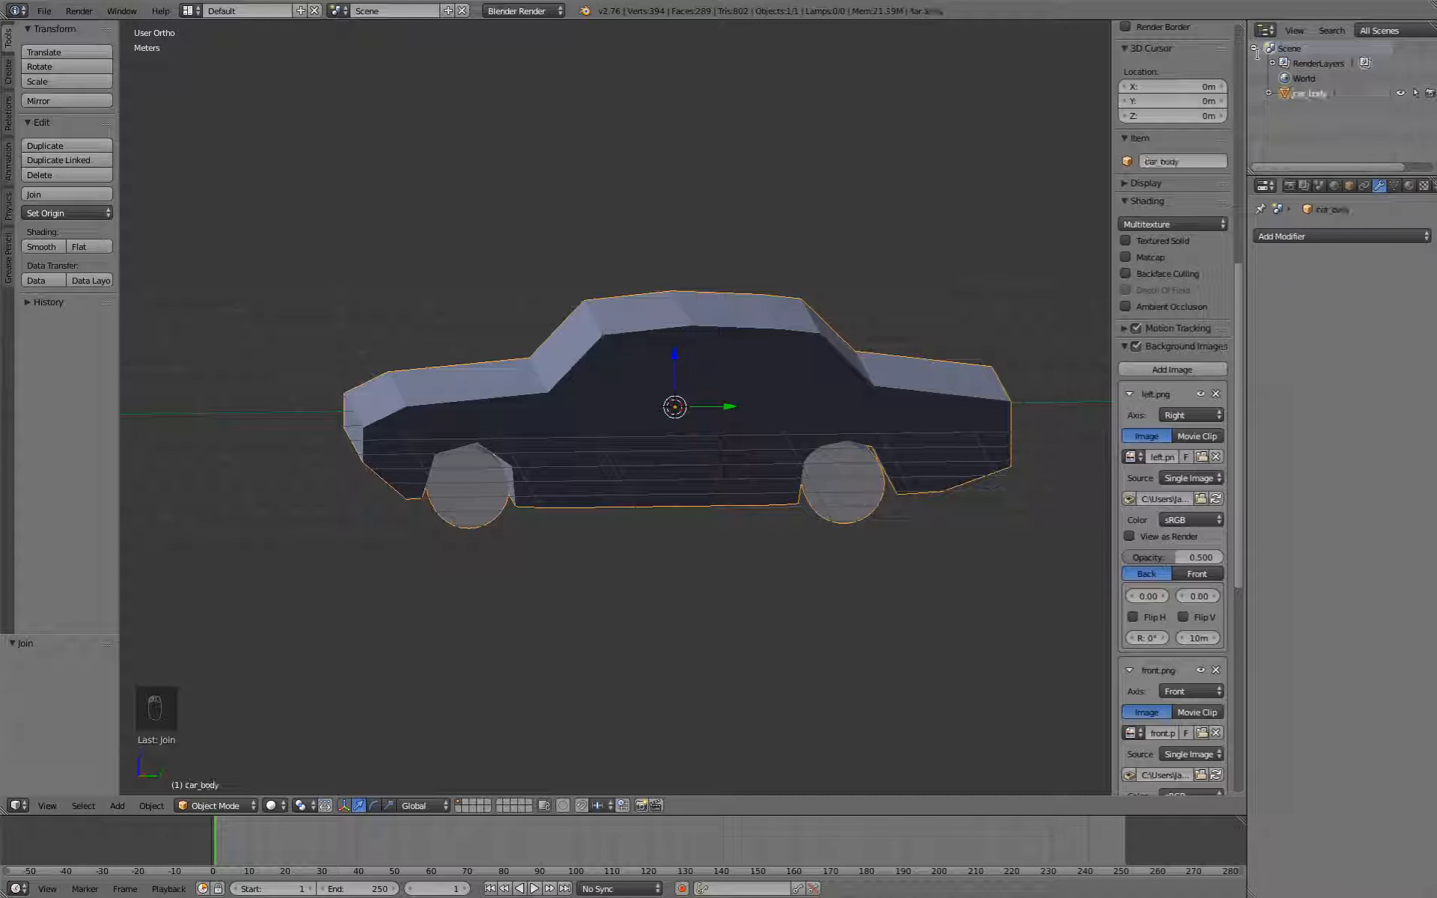
In Edit Mode, raise the entire car mesh 1.118 m along Z so the wheels rest on the ground, then return to Object Mode.
key("Tab")
key("a")
key("a")
key("a")
key("a")
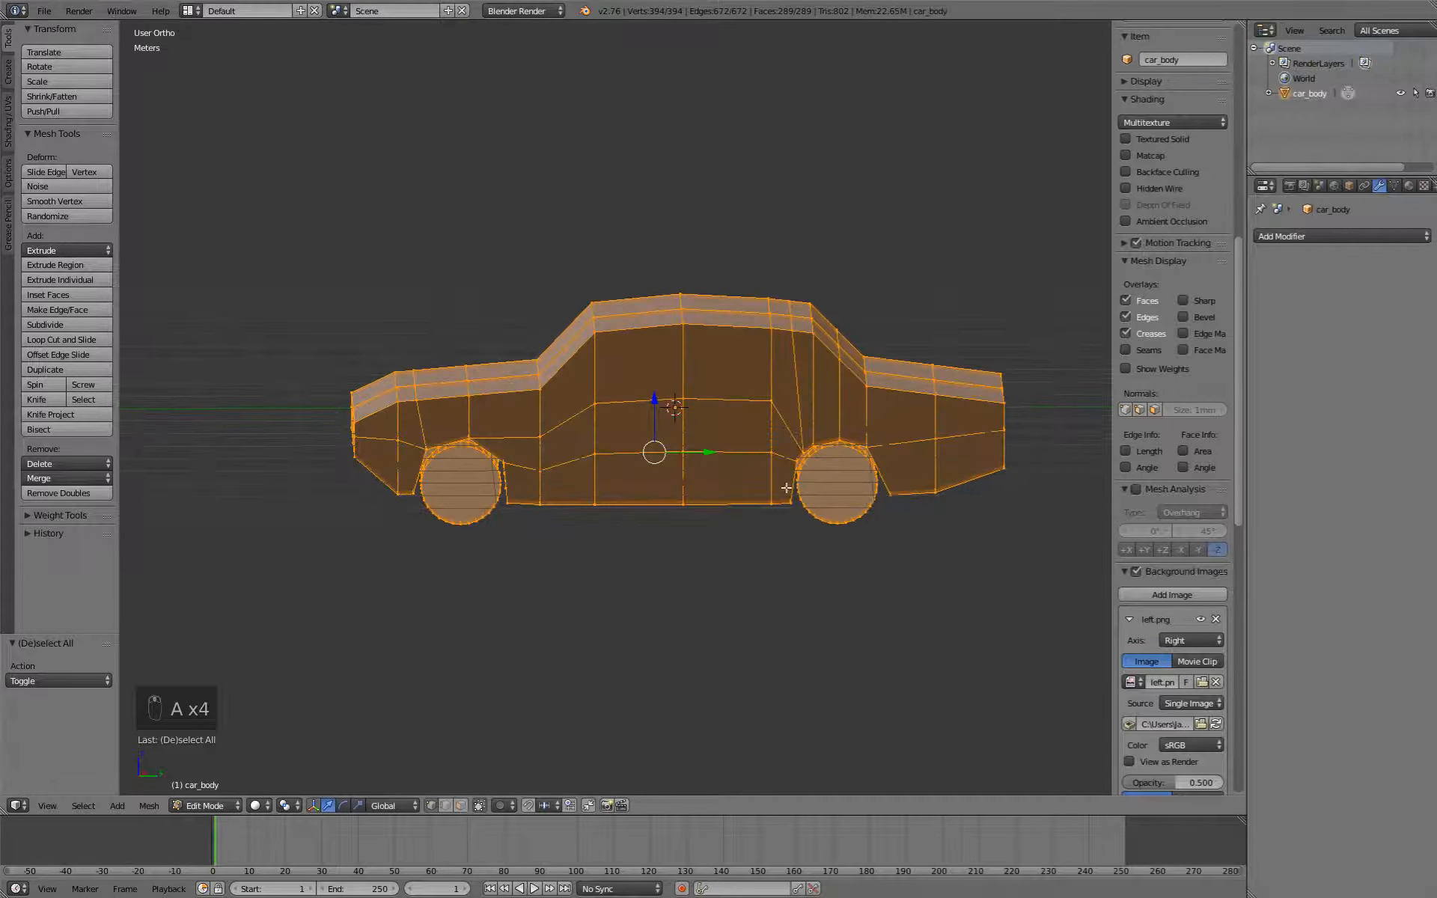
key("KP_3")
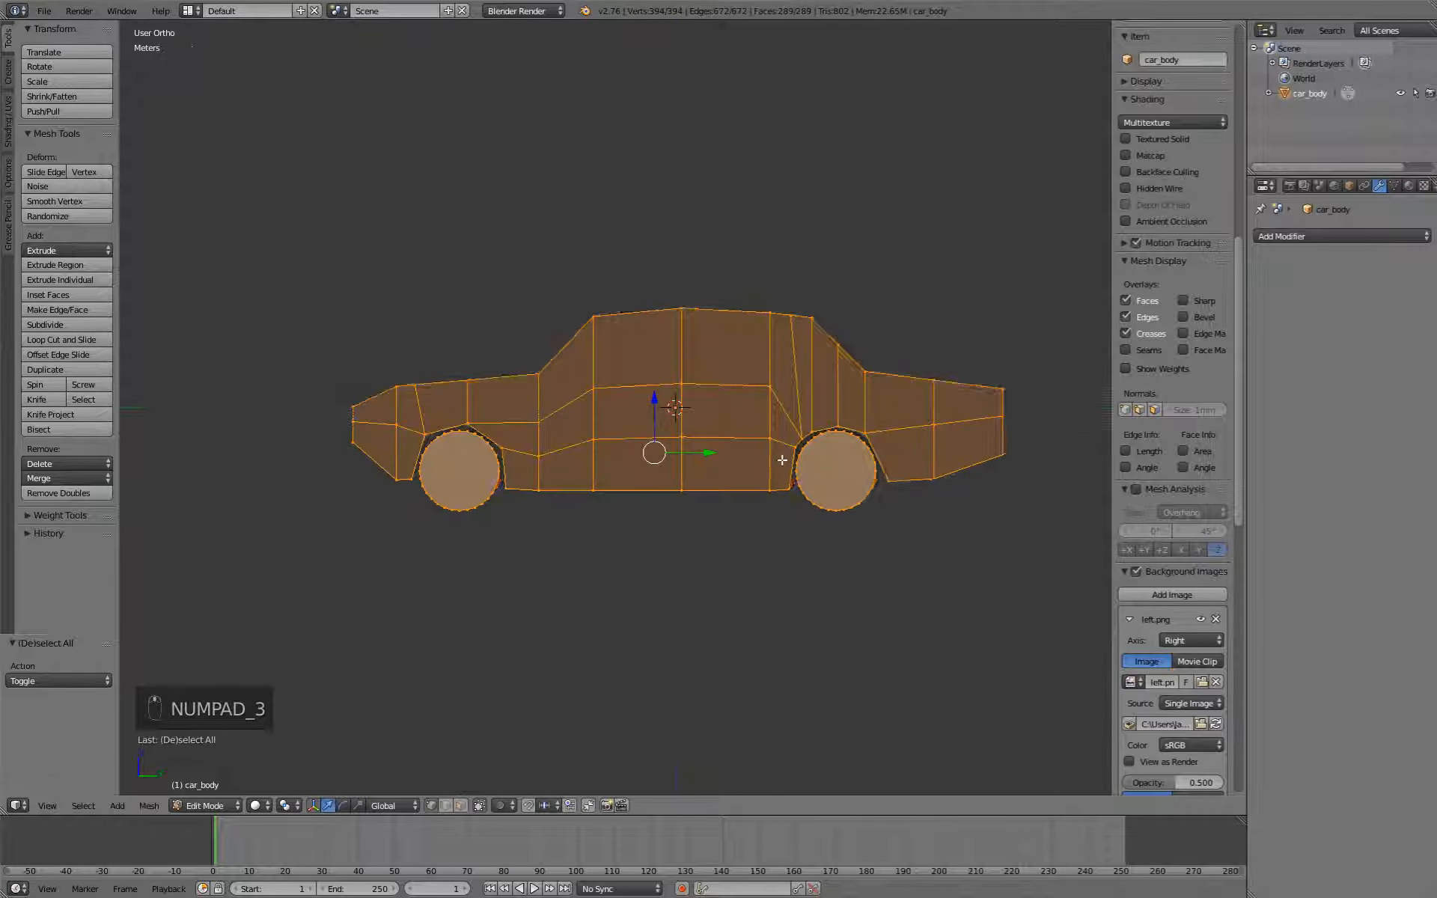
key("g")
key("z")
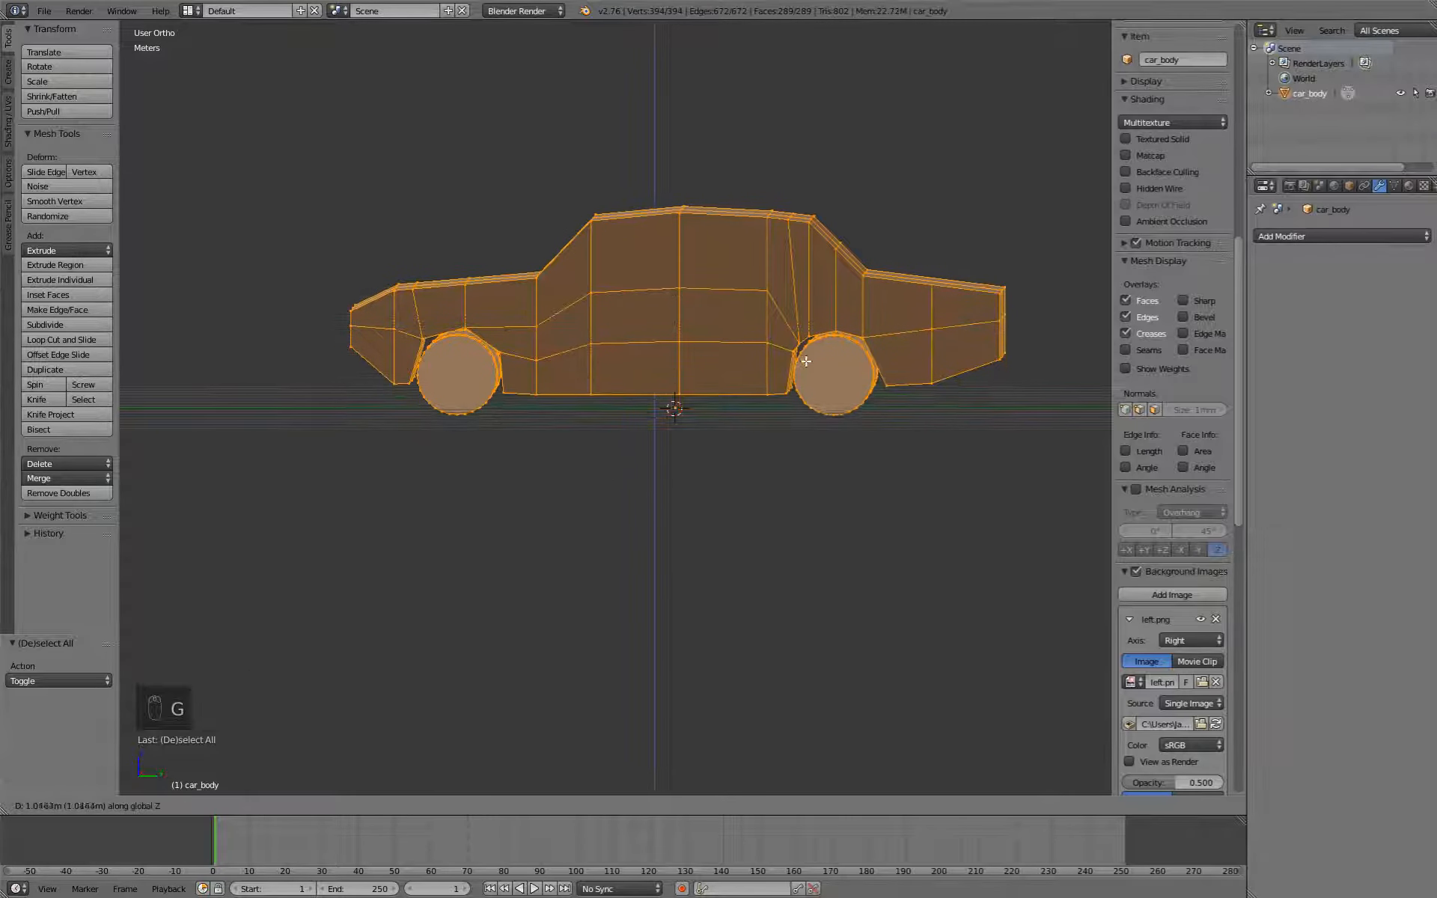
left_click(806, 357)
mouse_move(787, 442)
middle_mouse_down()
mouse_move(796, 435)
mouse_move(787, 444)
middle_mouse_up()
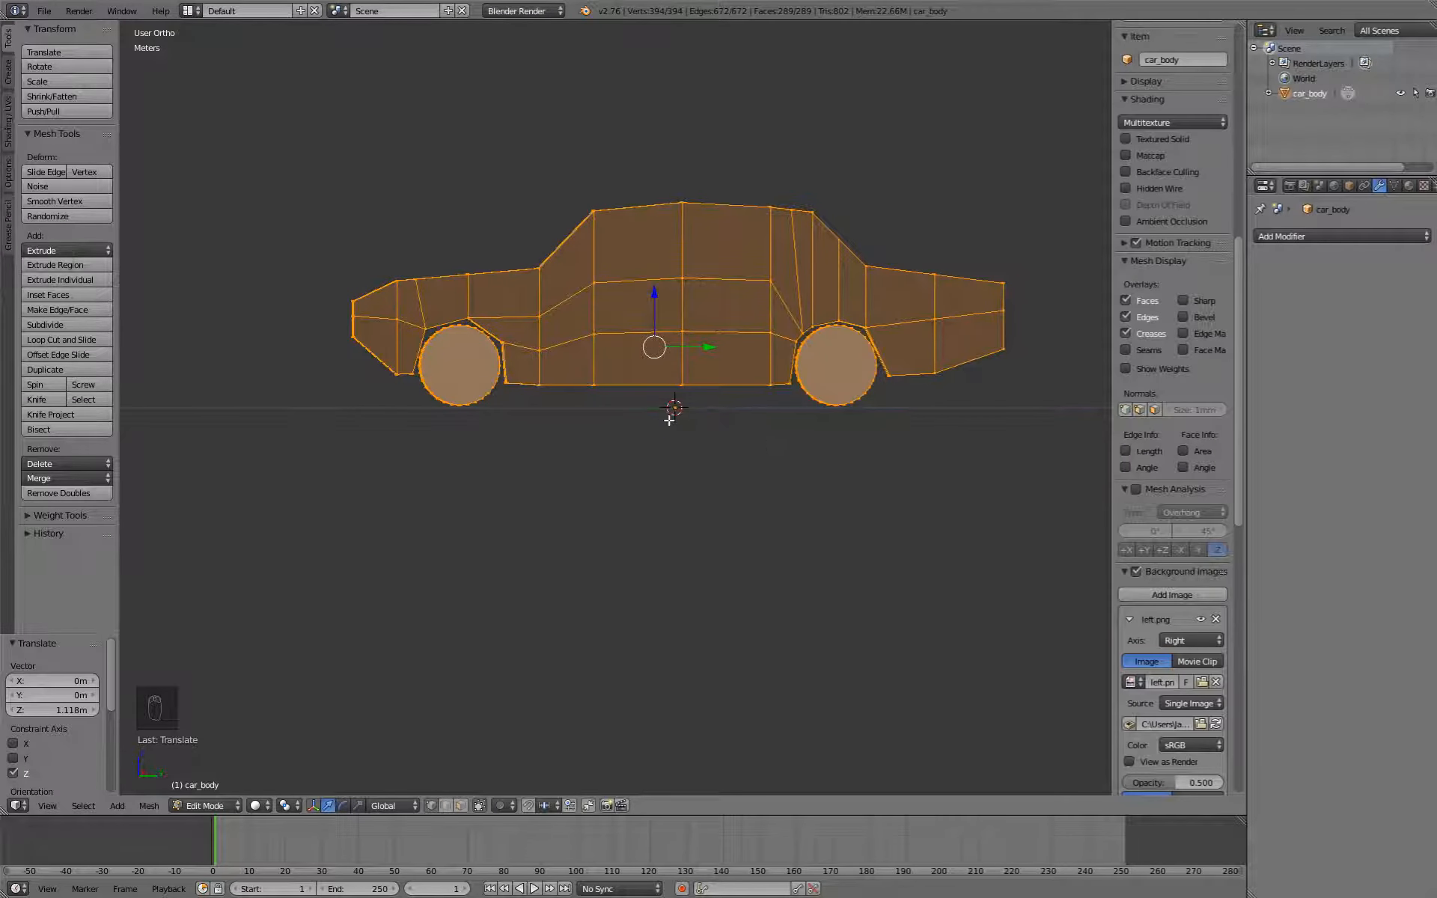
middle_click_drag(669, 420, 672, 440)
scroll(676, 417, "up", 2)
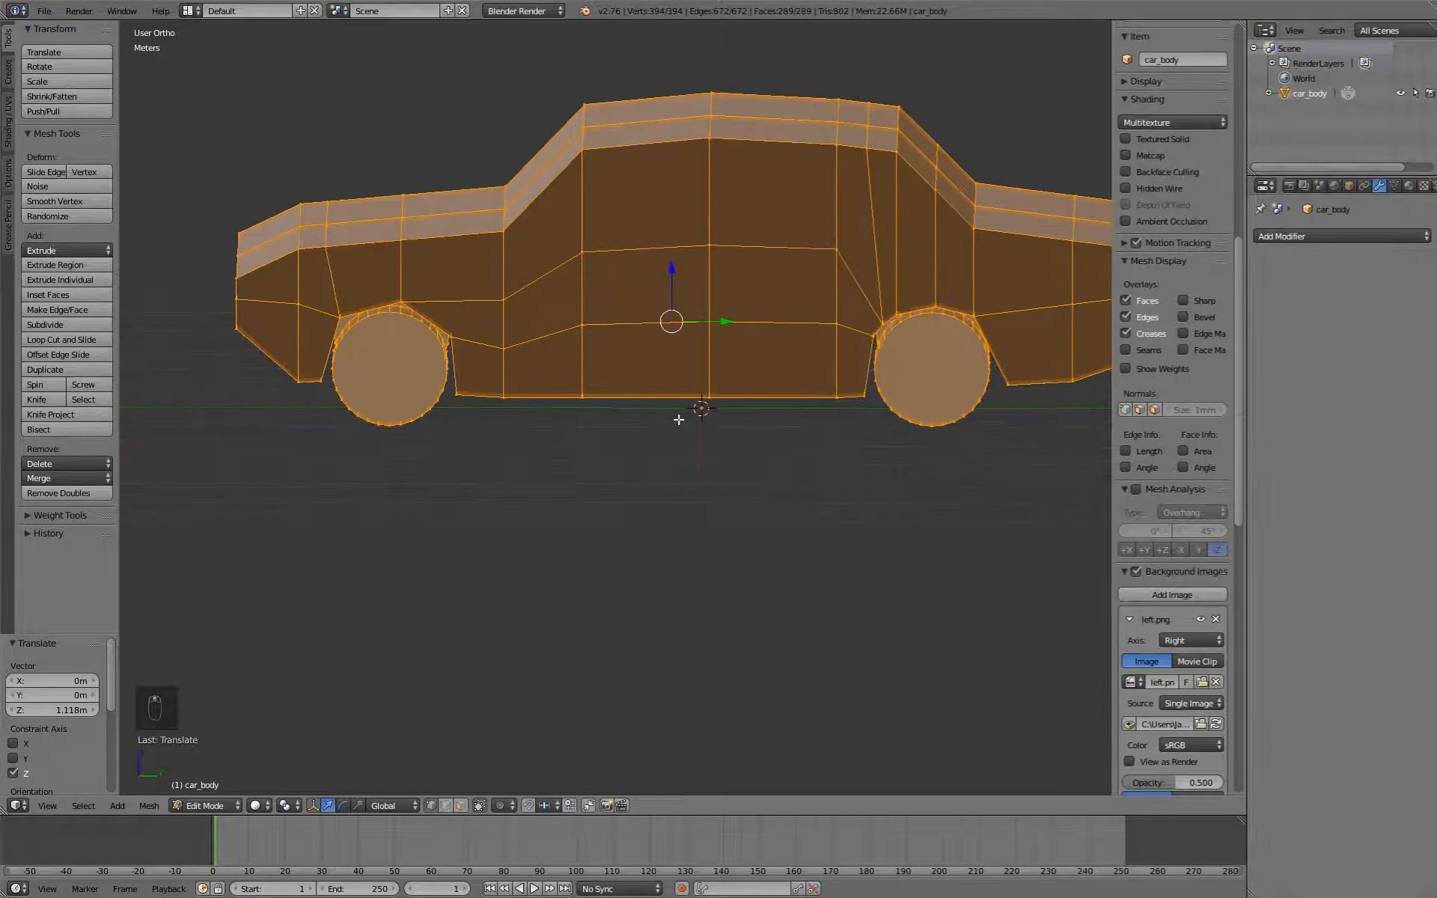
middle_click_drag(676, 391, 724, 475)
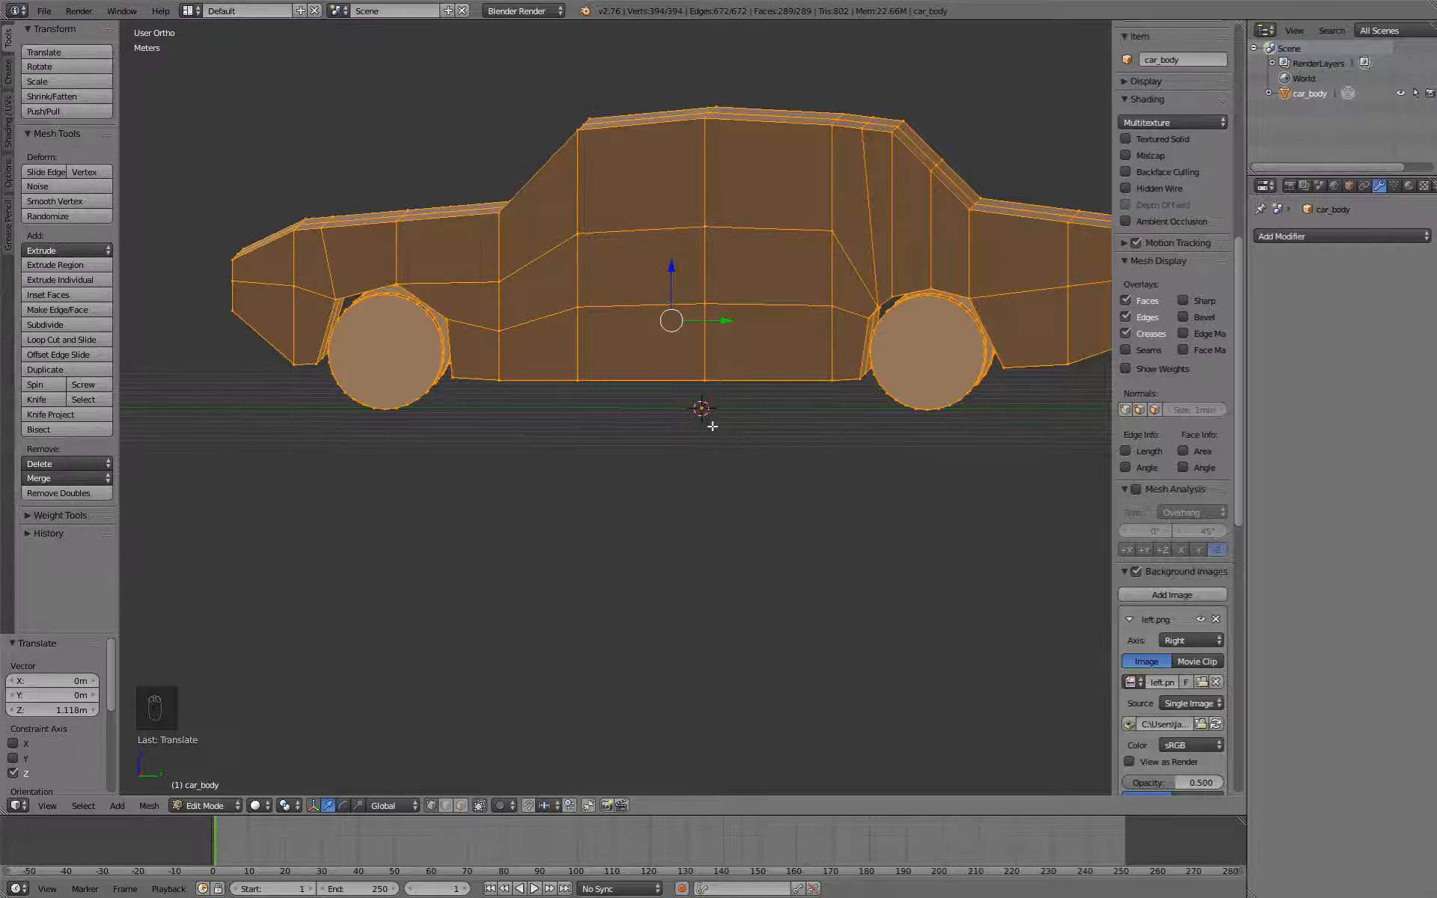
middle_click_drag(712, 426, 696, 495)
key("Tab")
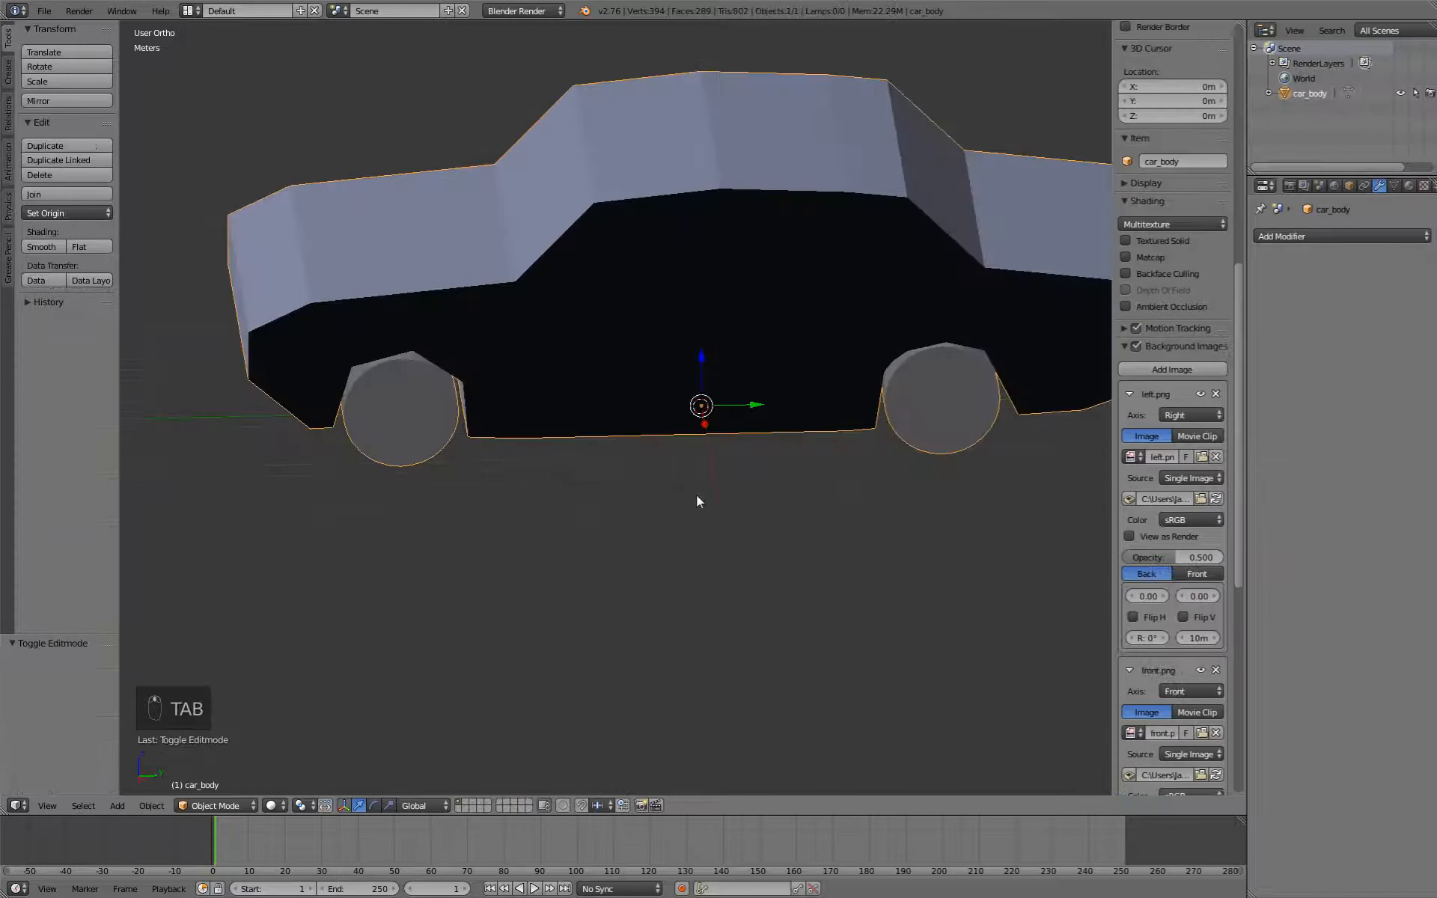
In the top view, add a single-bone armature at the centre of the scene.
scroll(634, 486, "down", 4)
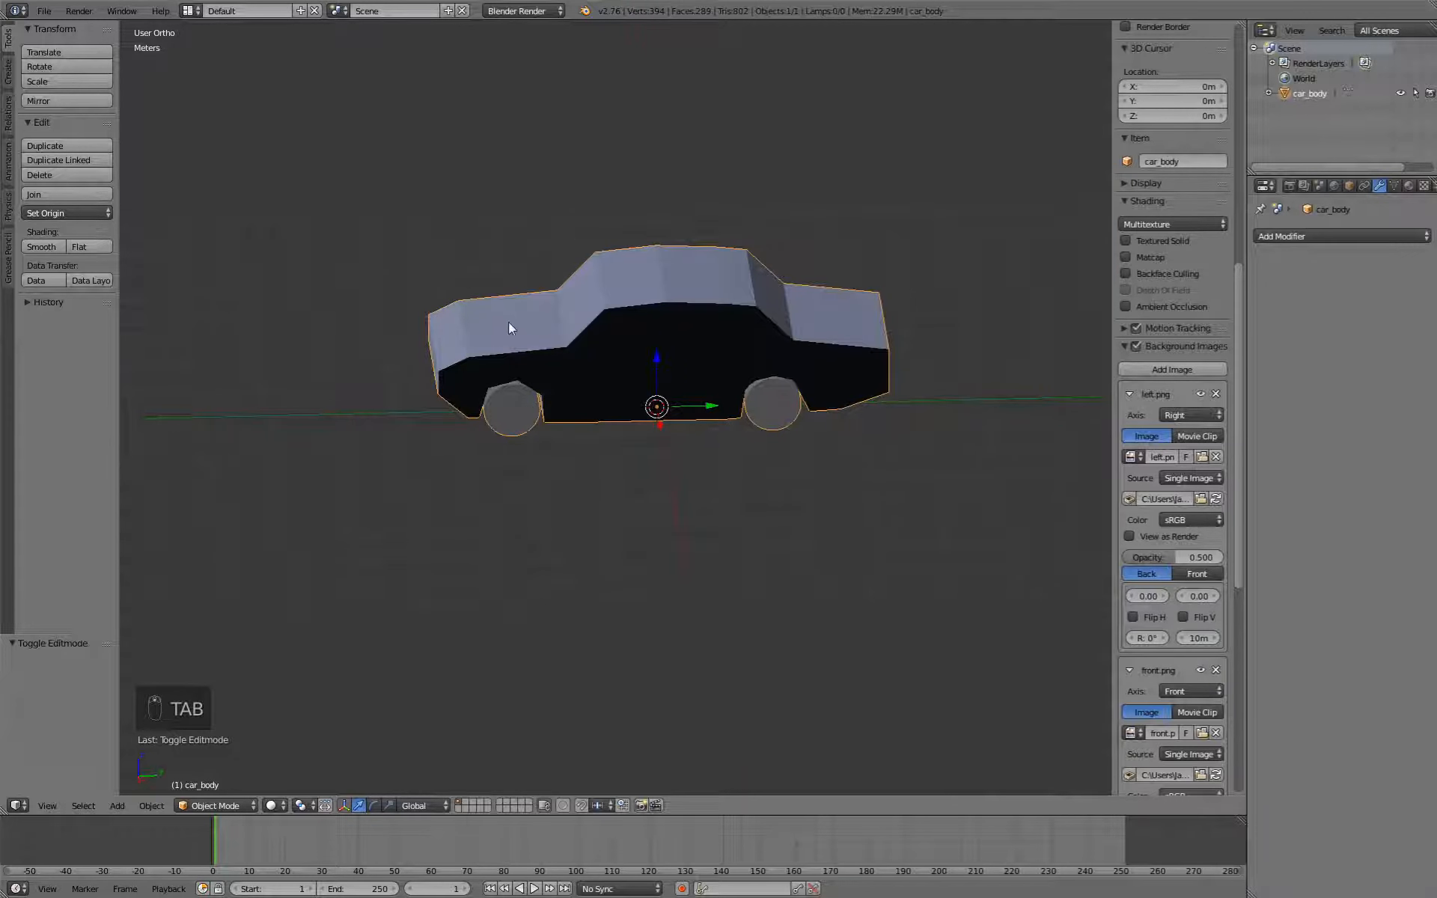
key("KP_7")
key("shift+a")
mouse_move(502, 308)
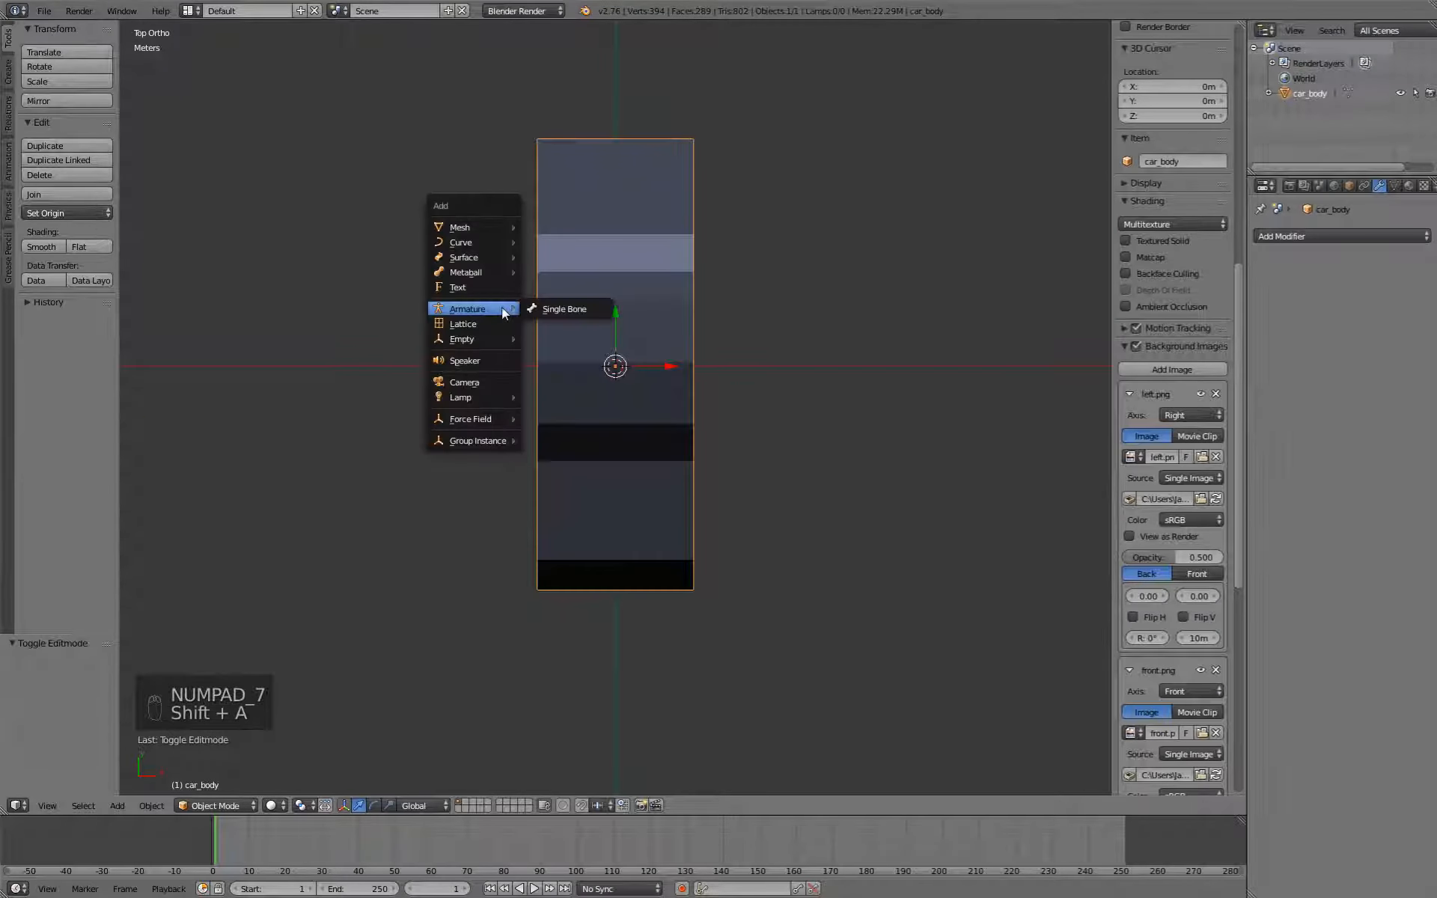
left_click(558, 309)
Enable Axes and X-Ray display for the armature and enter Edit Mode with its bone in view inside the car.
left_click(1378, 185)
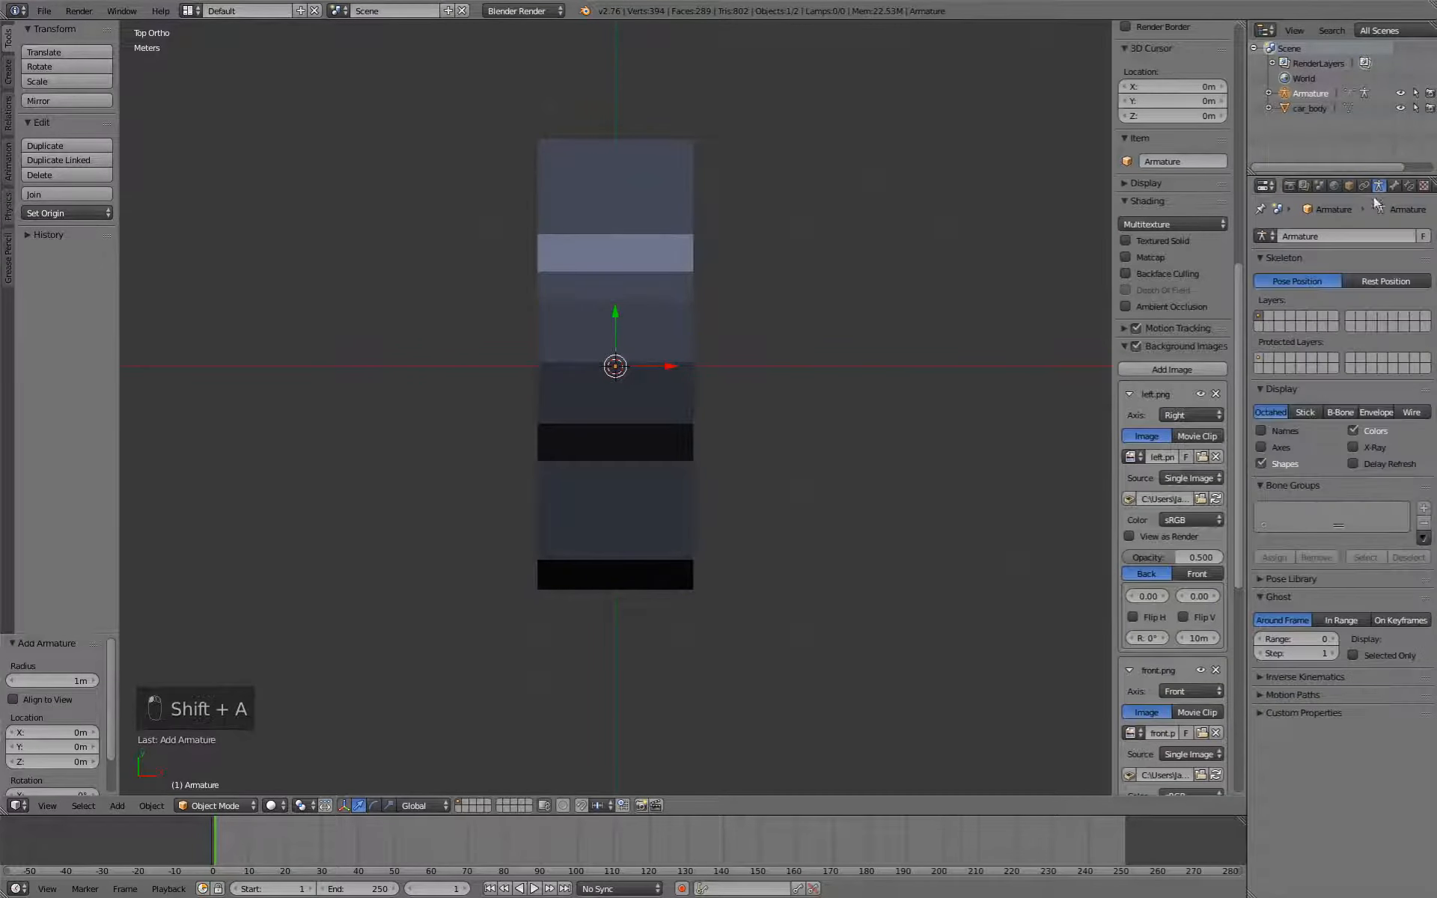
left_click(1302, 449)
key("Tab")
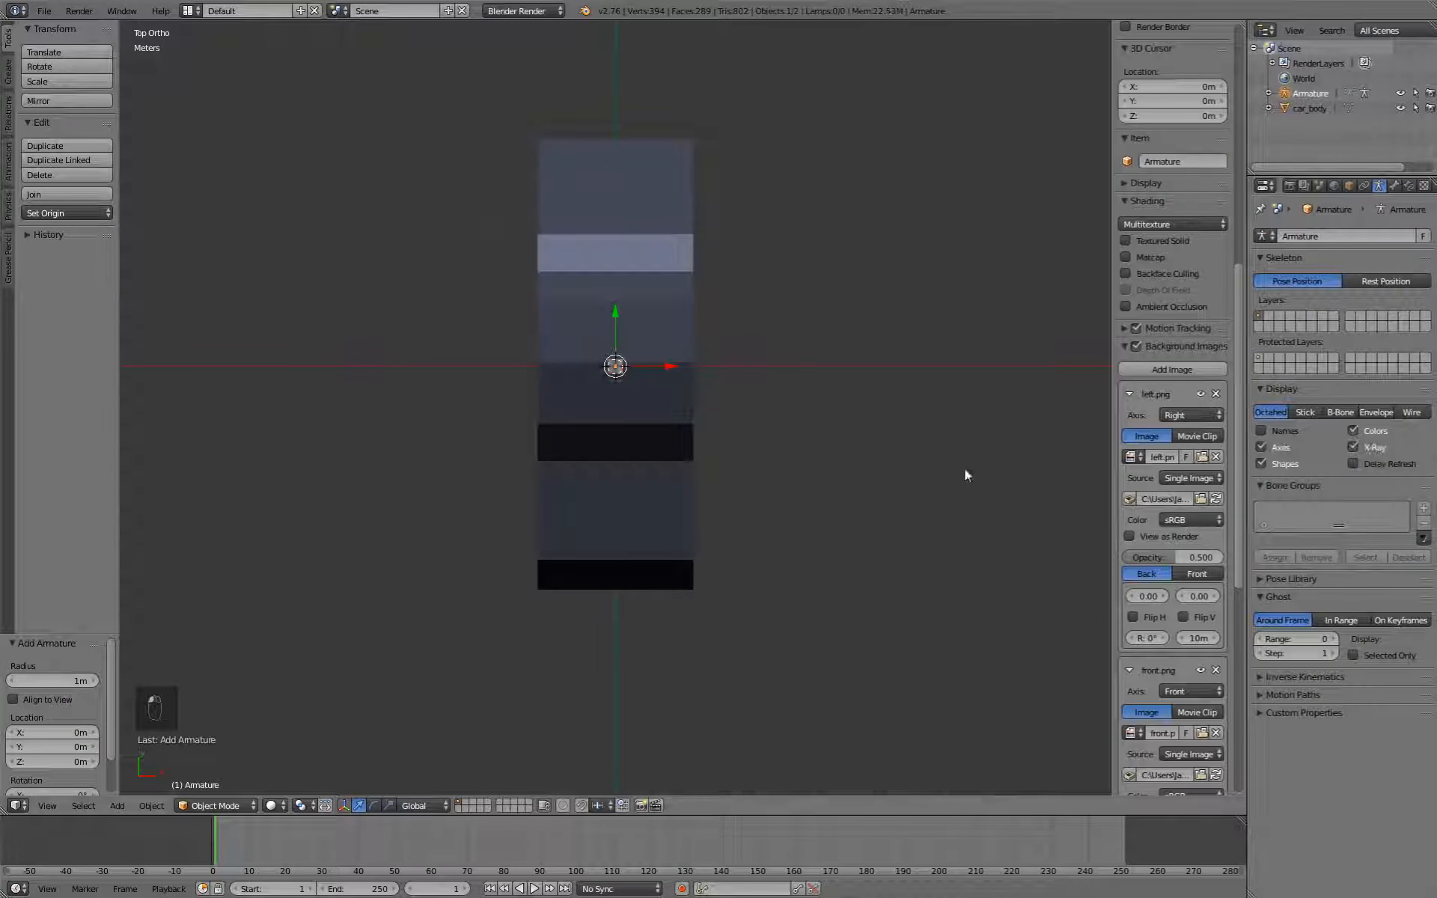
scroll(1036, 488, "up", 6)
middle_click_drag(789, 417, 676, 369)
scroll(677, 369, "up", 4)
middle_click_drag(720, 418, 770, 385)
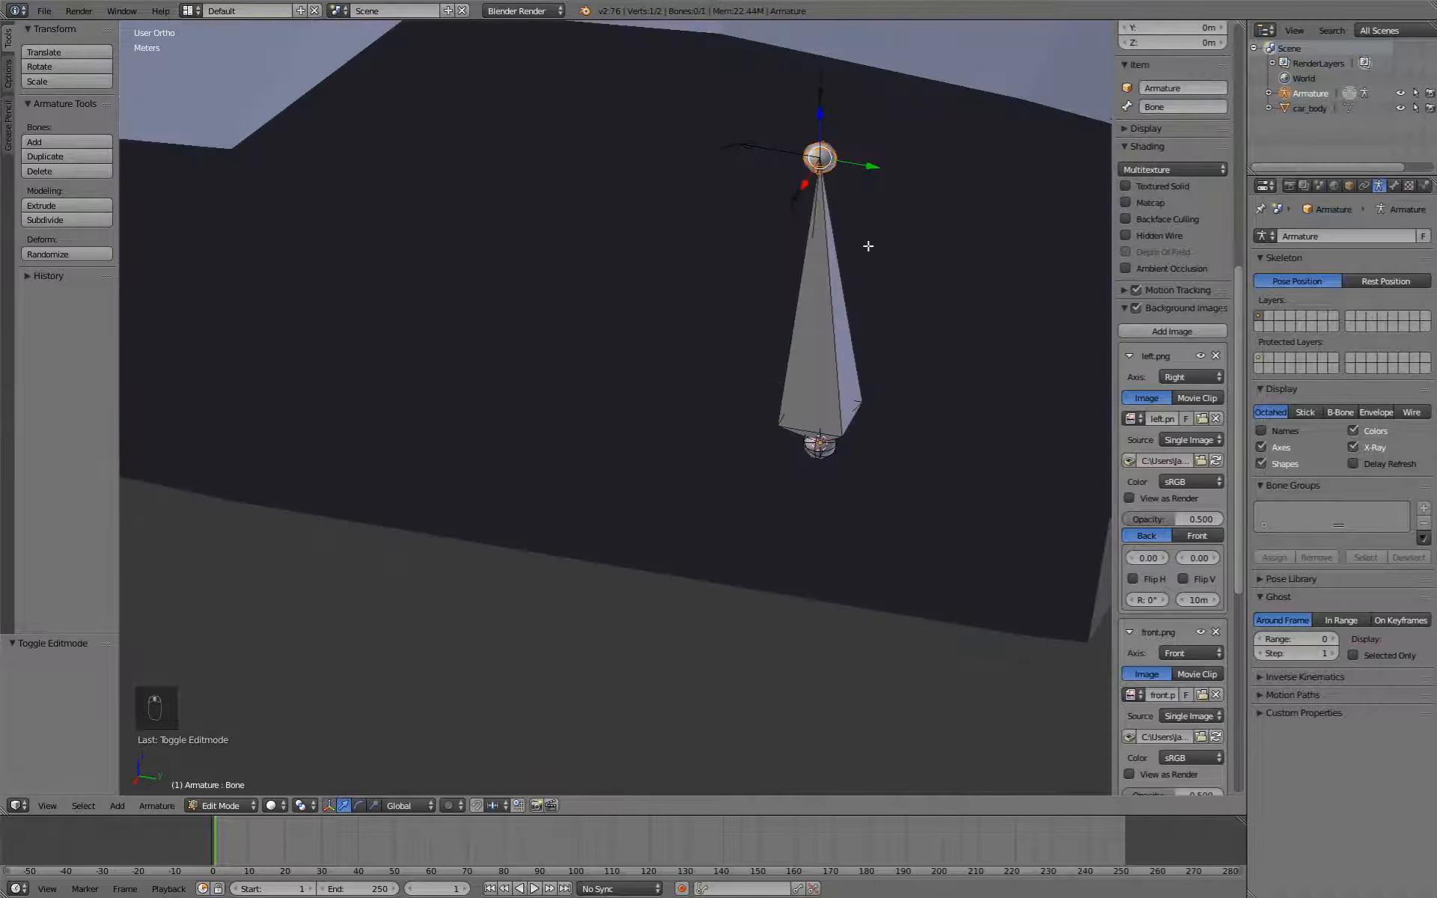
scroll(869, 247, "down", 6)
middle_click_drag(749, 404, 779, 385)
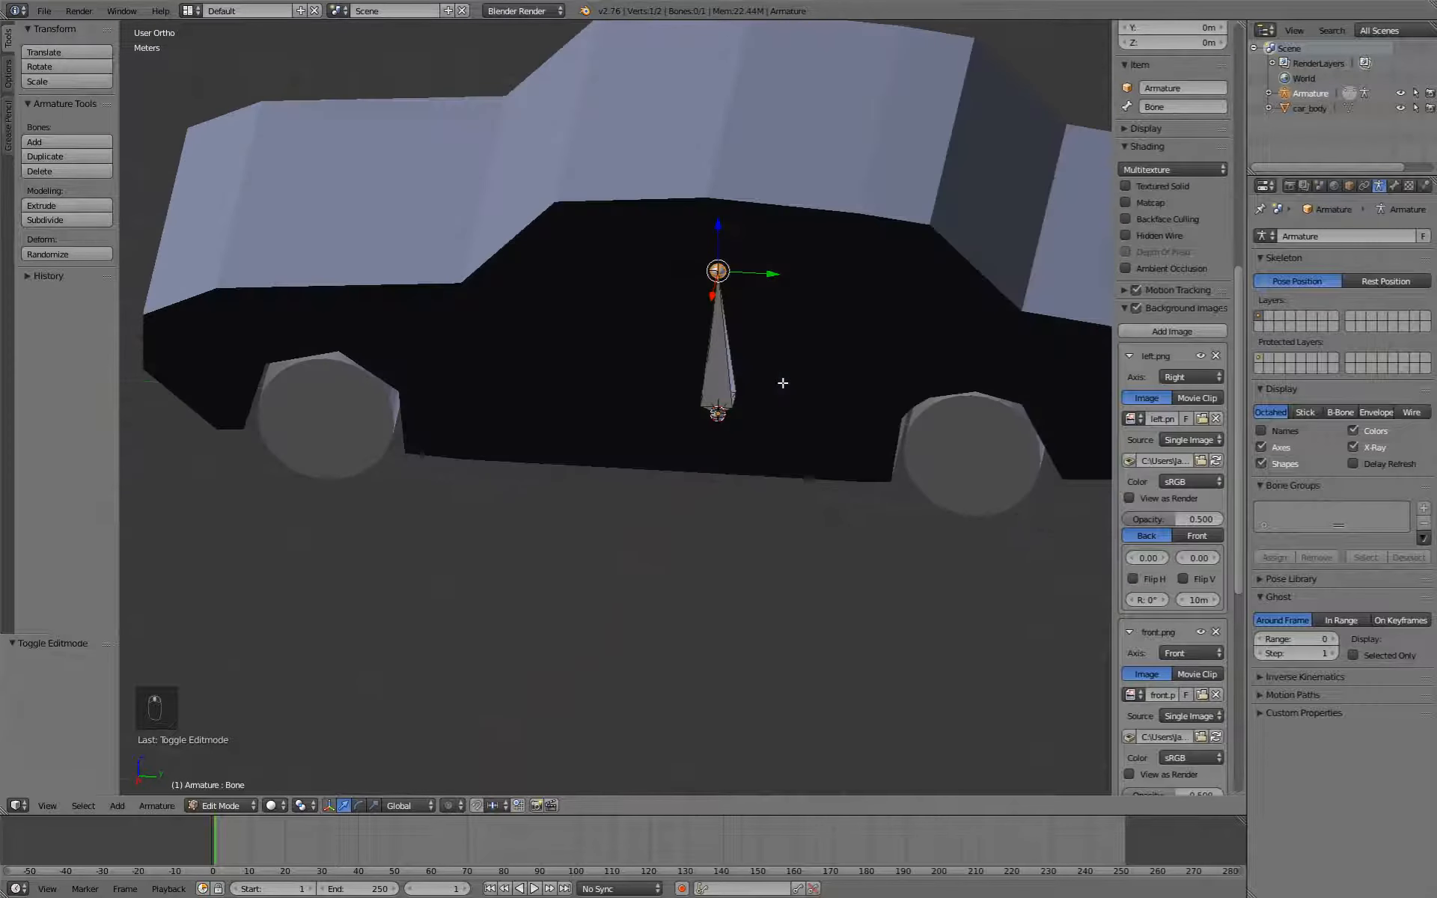
Select the whole bone and rotate it 90° about the global Y axis.
key("a")
key("a")
key("a")
type("ry")
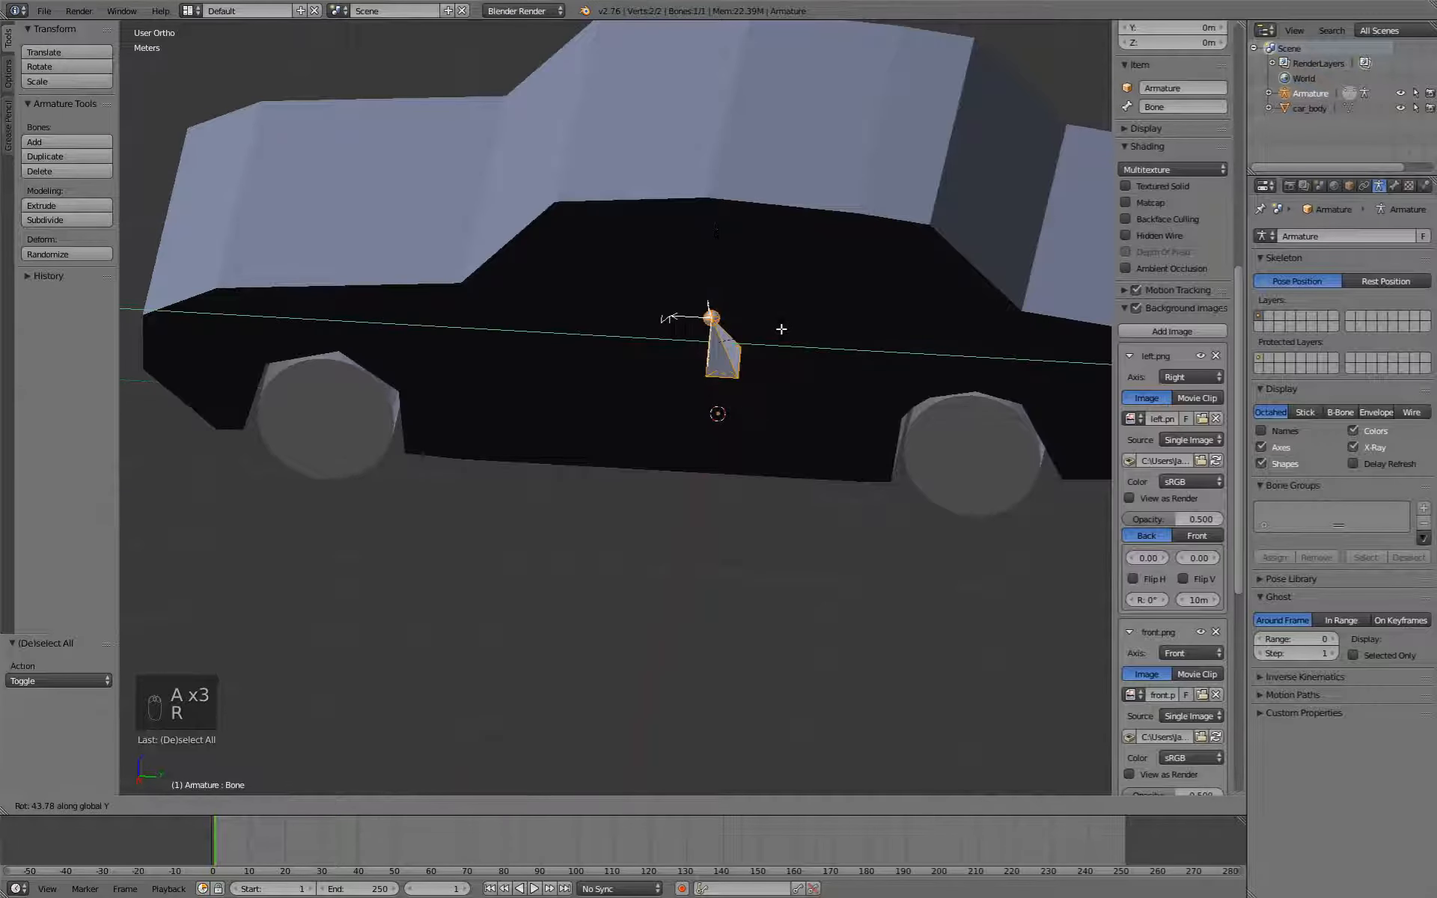
type("90")
key("Return")
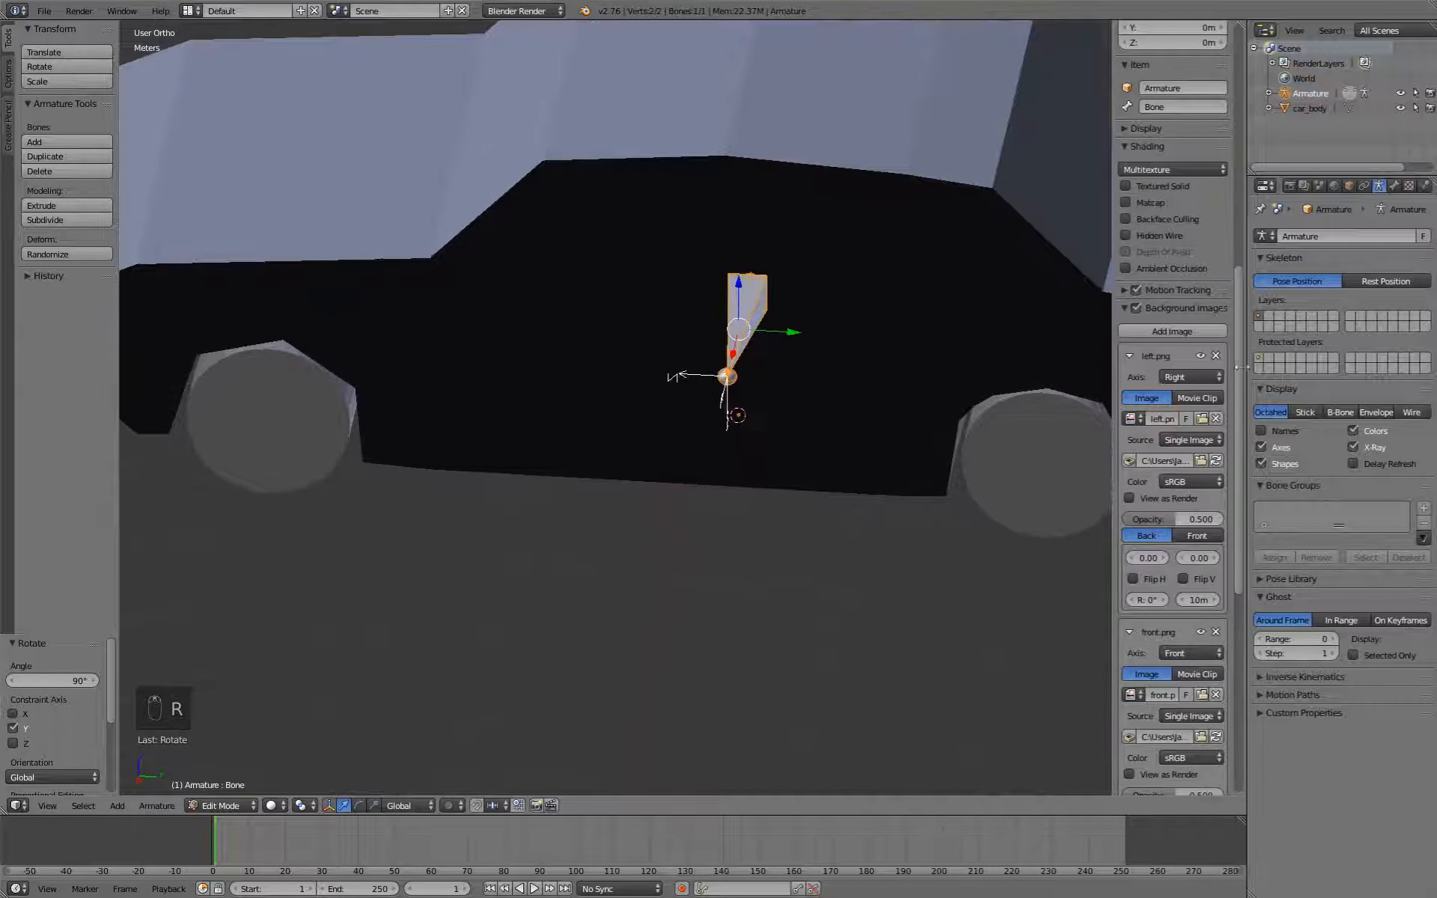
middle_click_drag(921, 394, 774, 413)
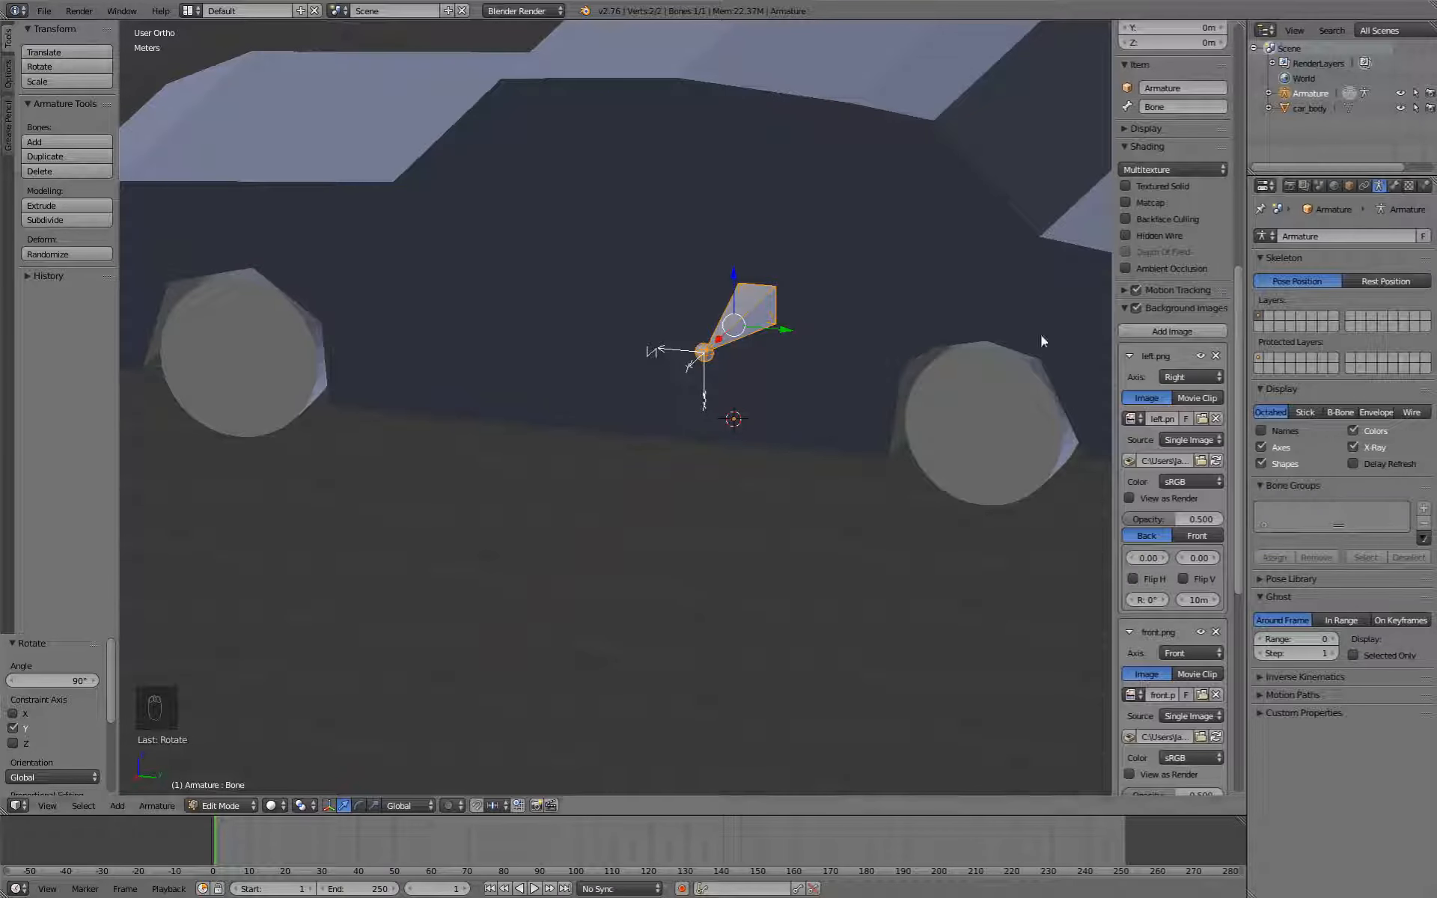
key("r")
key("x")
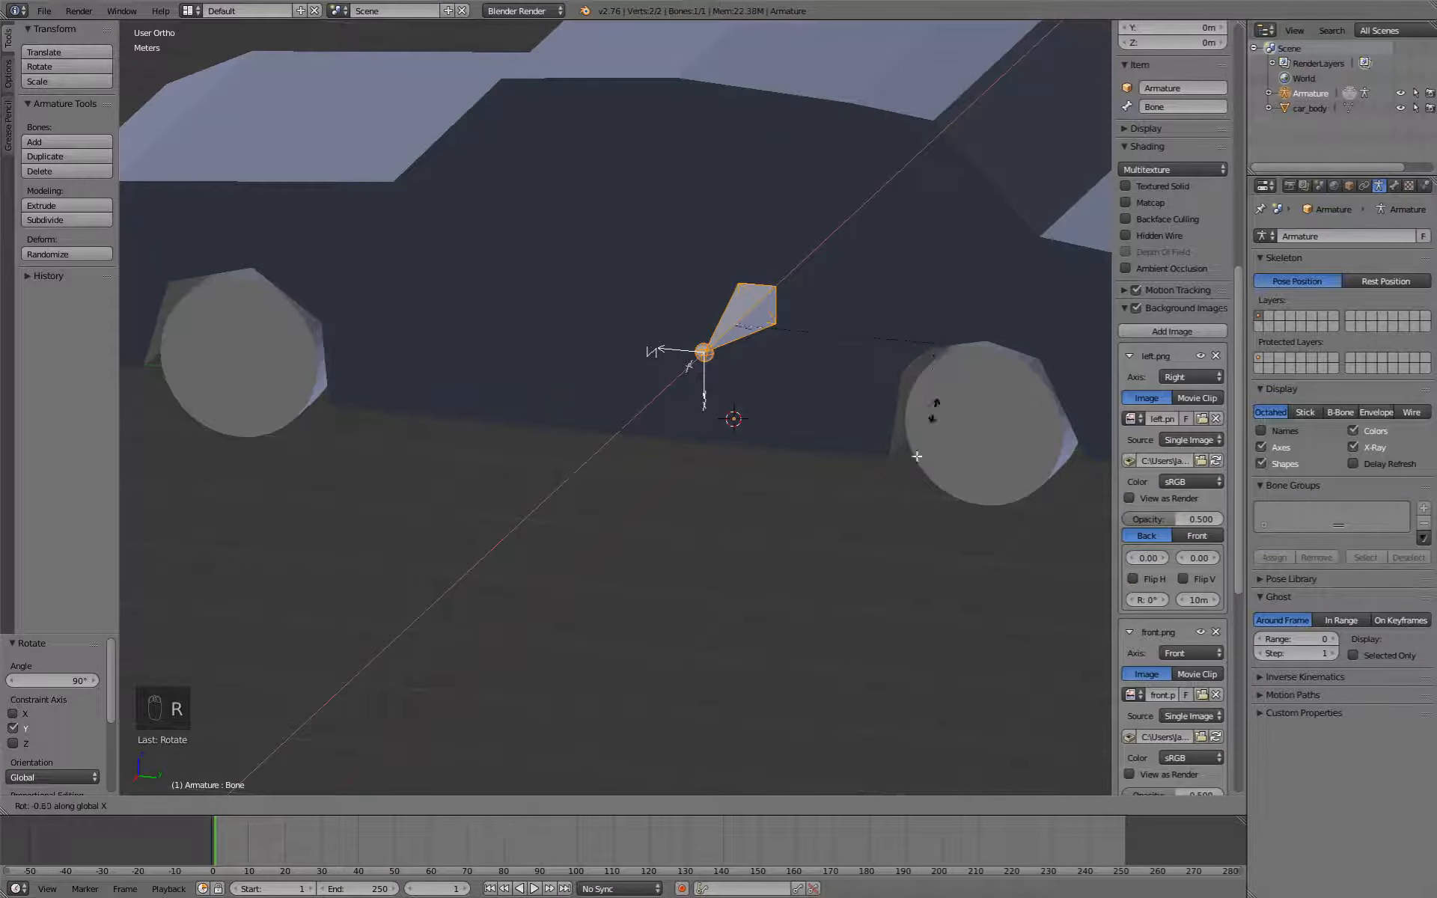
left_click(933, 307)
Set the bone's roll to 0° in its transform properties.
left_click(1395, 186)
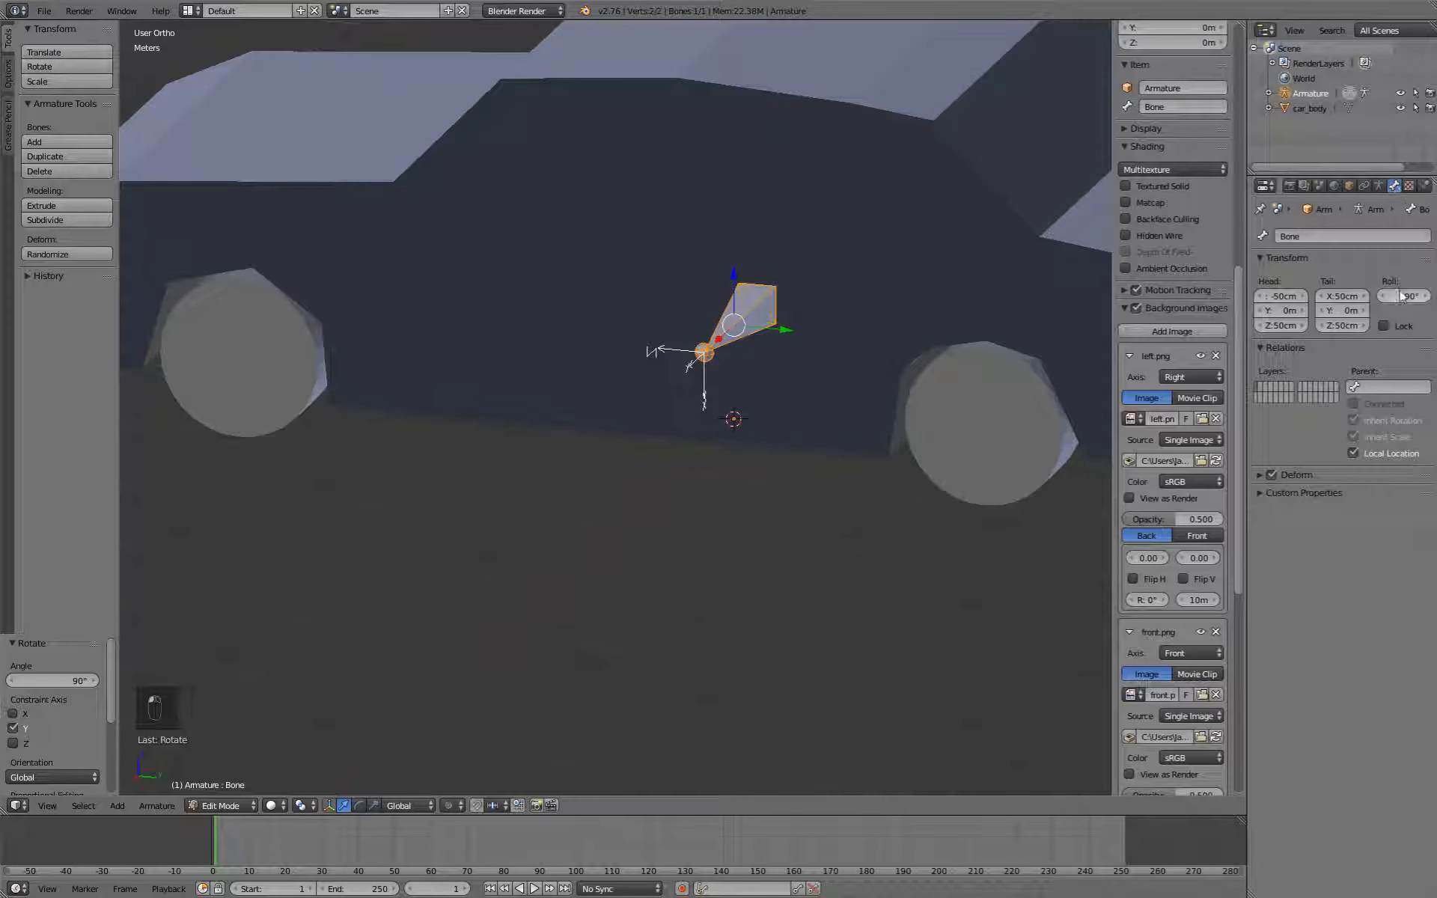
type("90d")
key("Return")
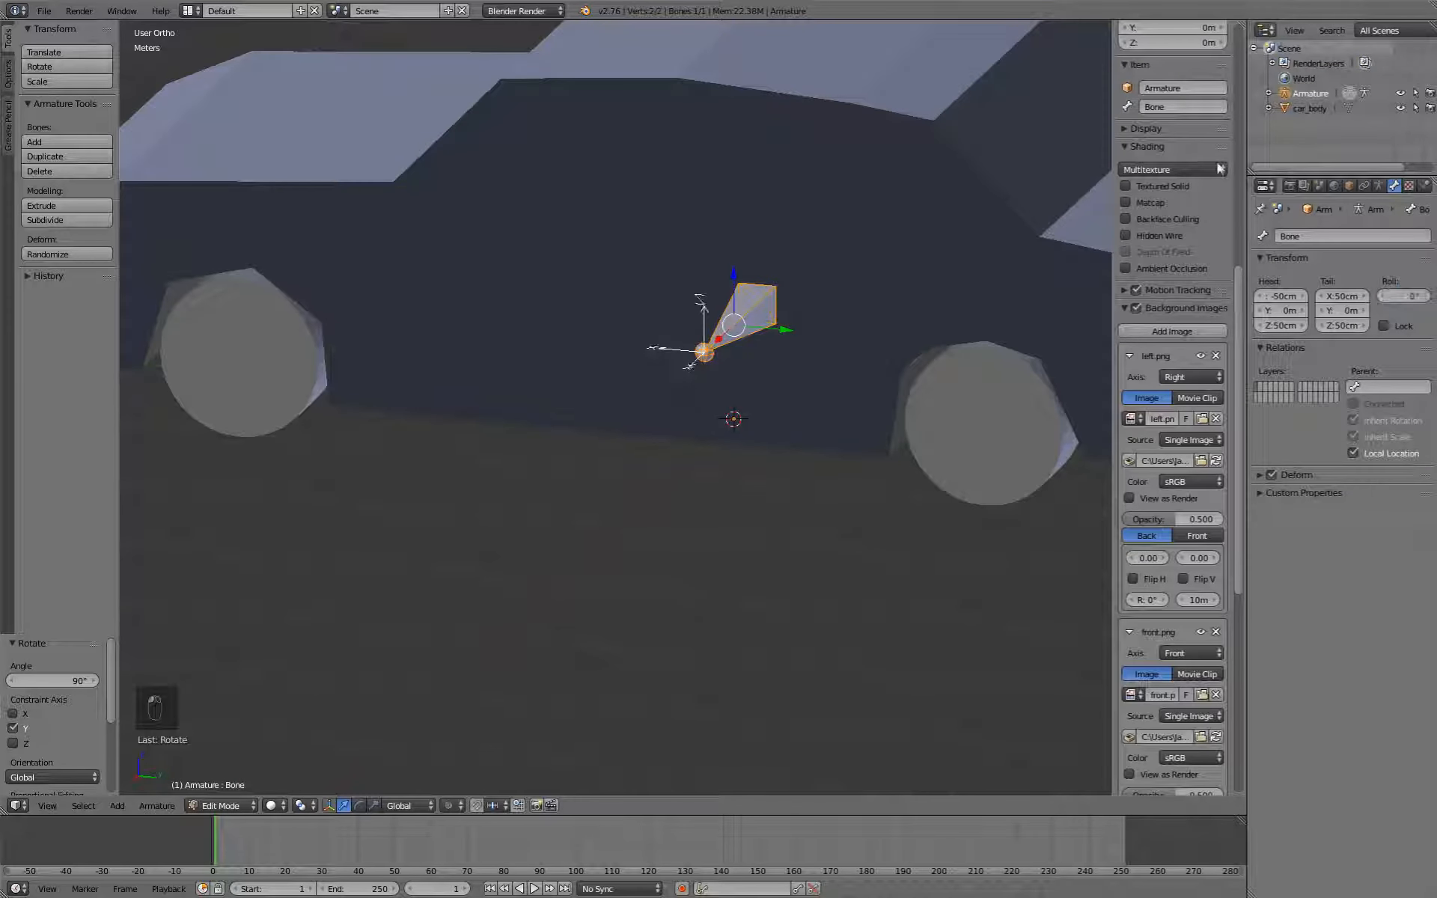
scroll(752, 386, "up", 2)
middle_click_drag(748, 389, 718, 465)
scroll(668, 489, "down", 4)
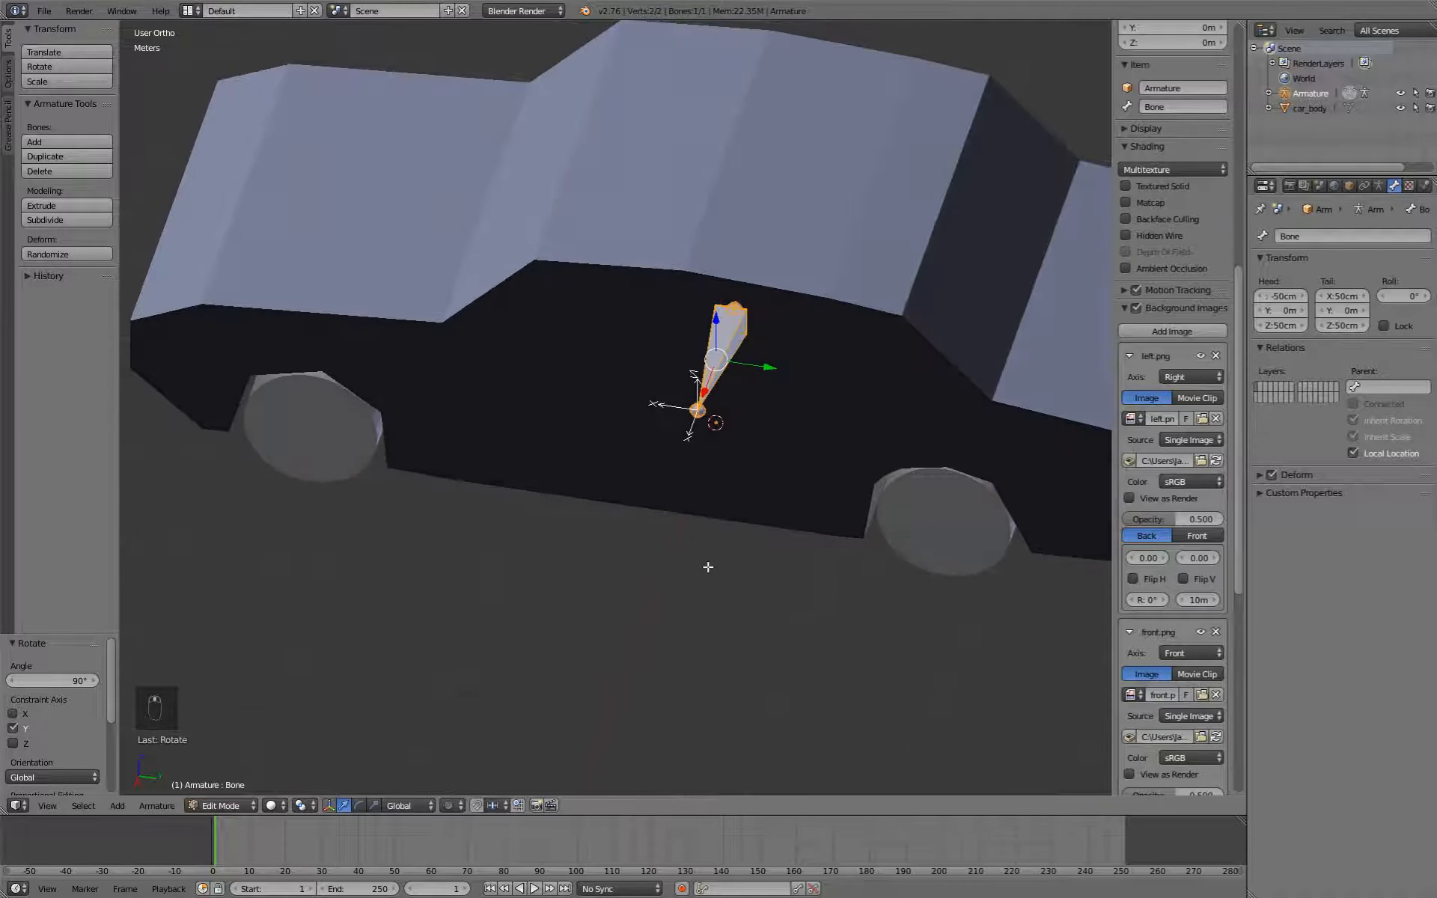
middle_click_drag(707, 566, 734, 522)
Extrude a second bone about 60 cm along X from the tip of the existing bone.
key("Tab")
middle_click_drag(728, 449, 770, 481)
key("Tab")
scroll(743, 425, "up", 2)
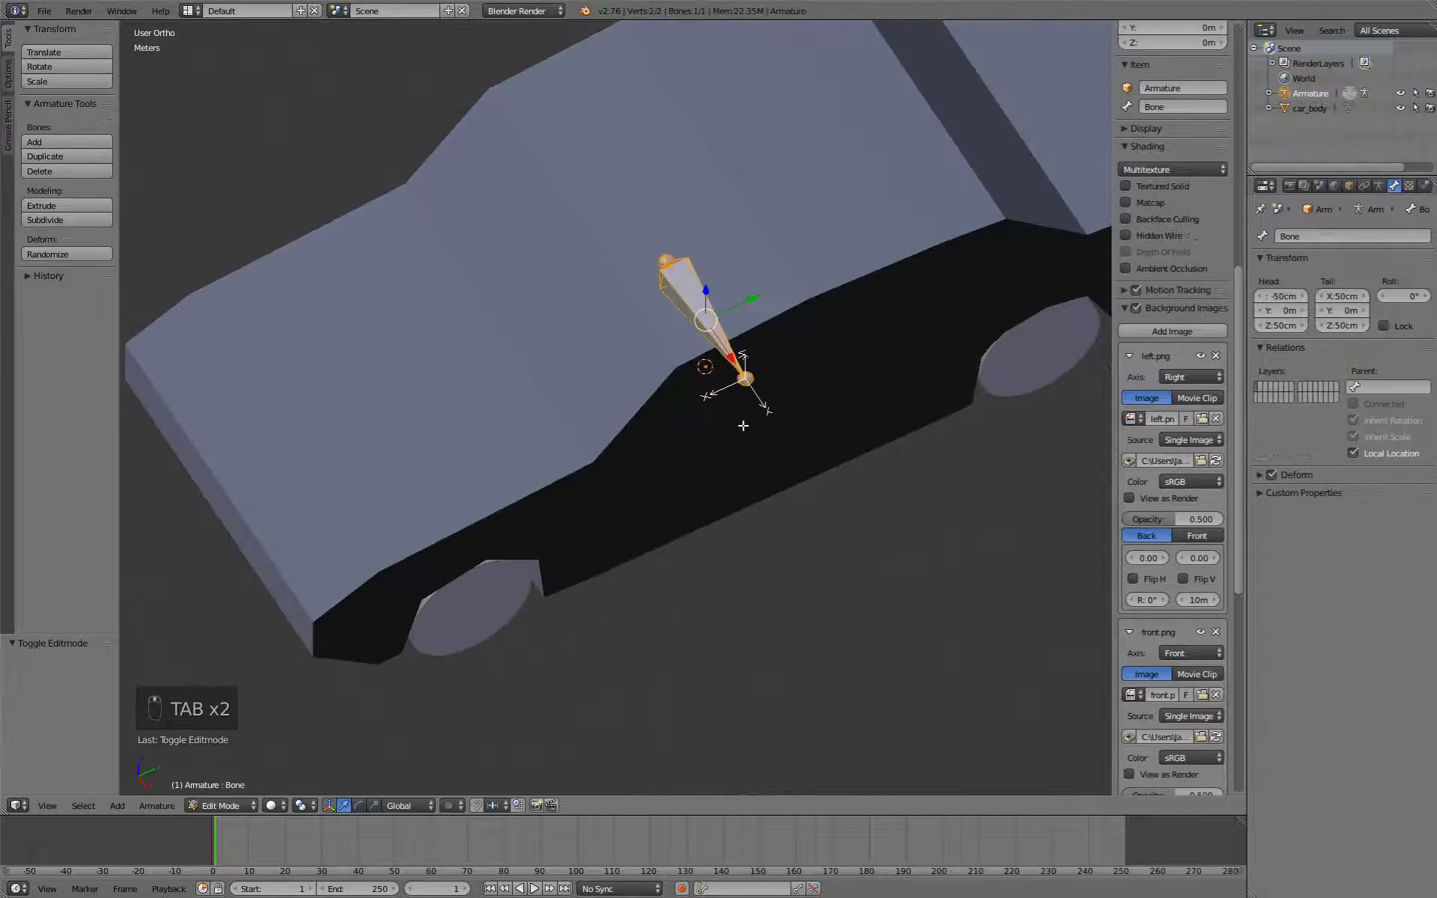
key("e")
left_click(798, 488)
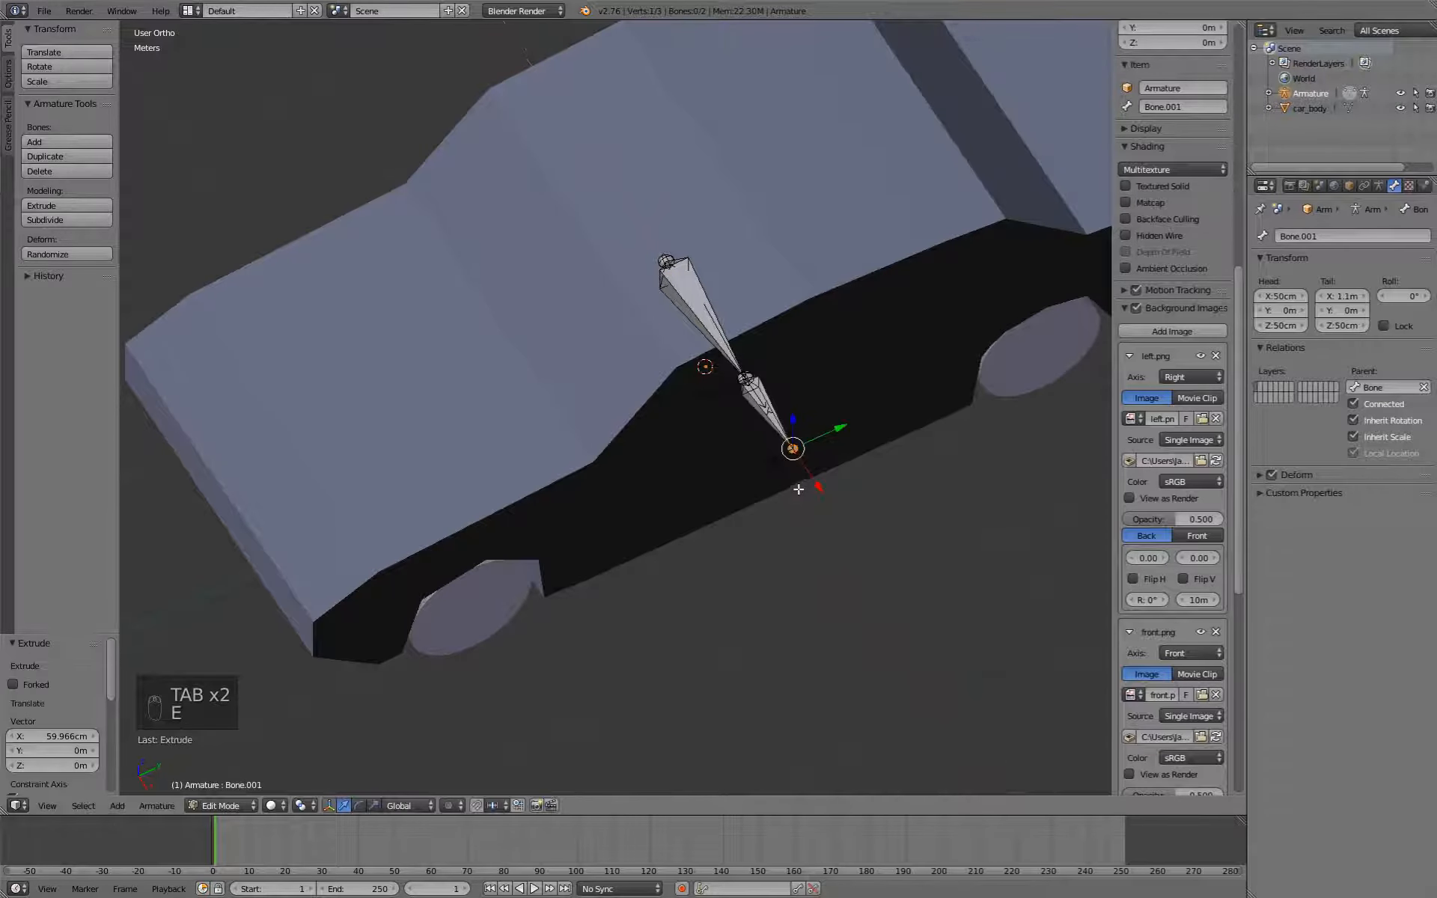
Disconnect the extruded bone from its parent's tip, keeping the parenting, and move it about 70 cm towards −Y.
left_click(762, 410)
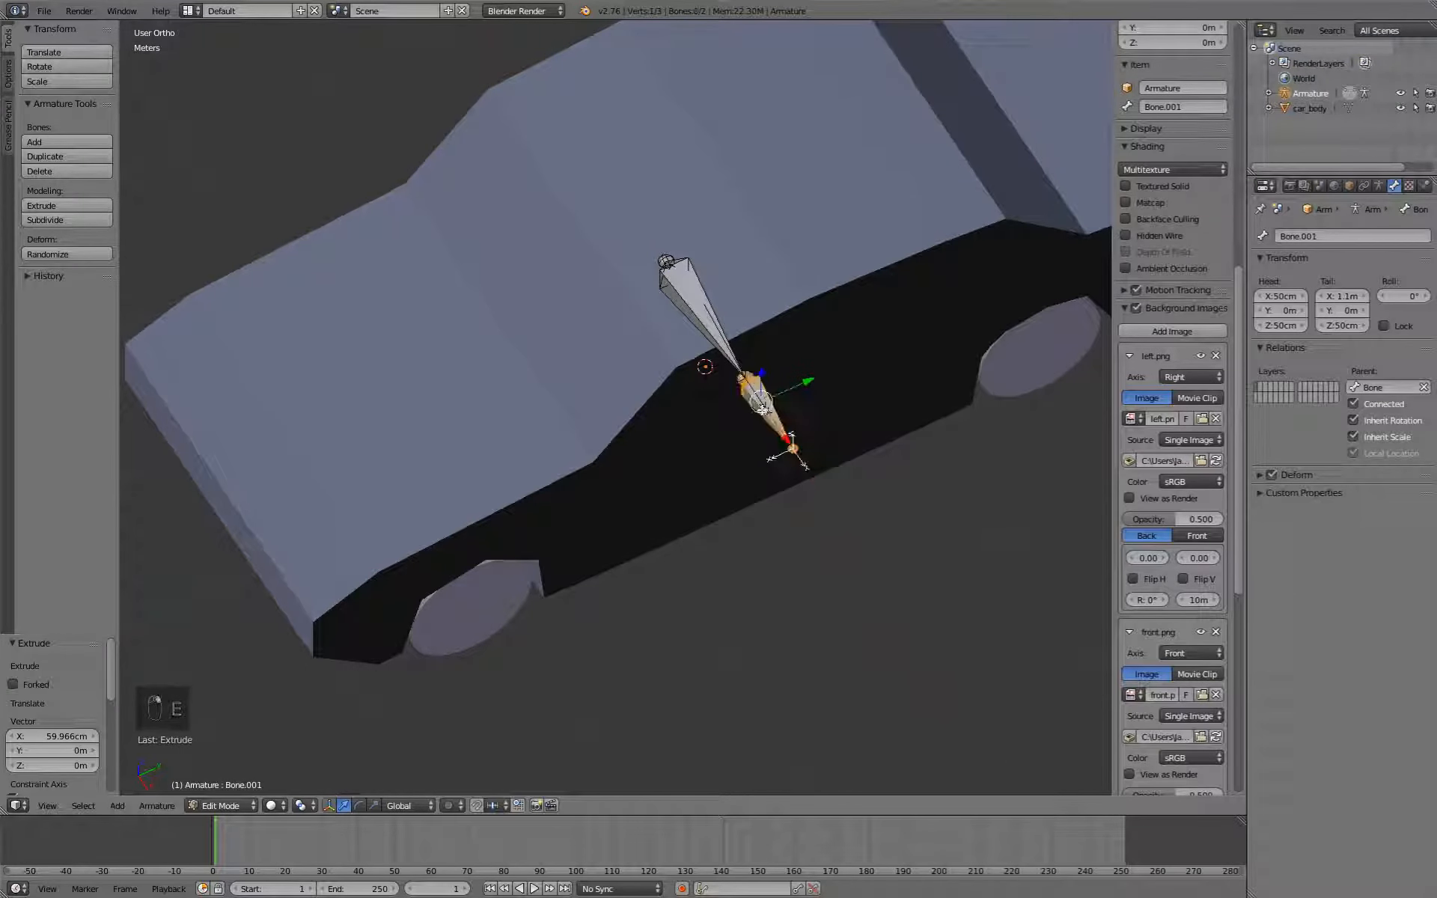
right_click(709, 325, "shift")
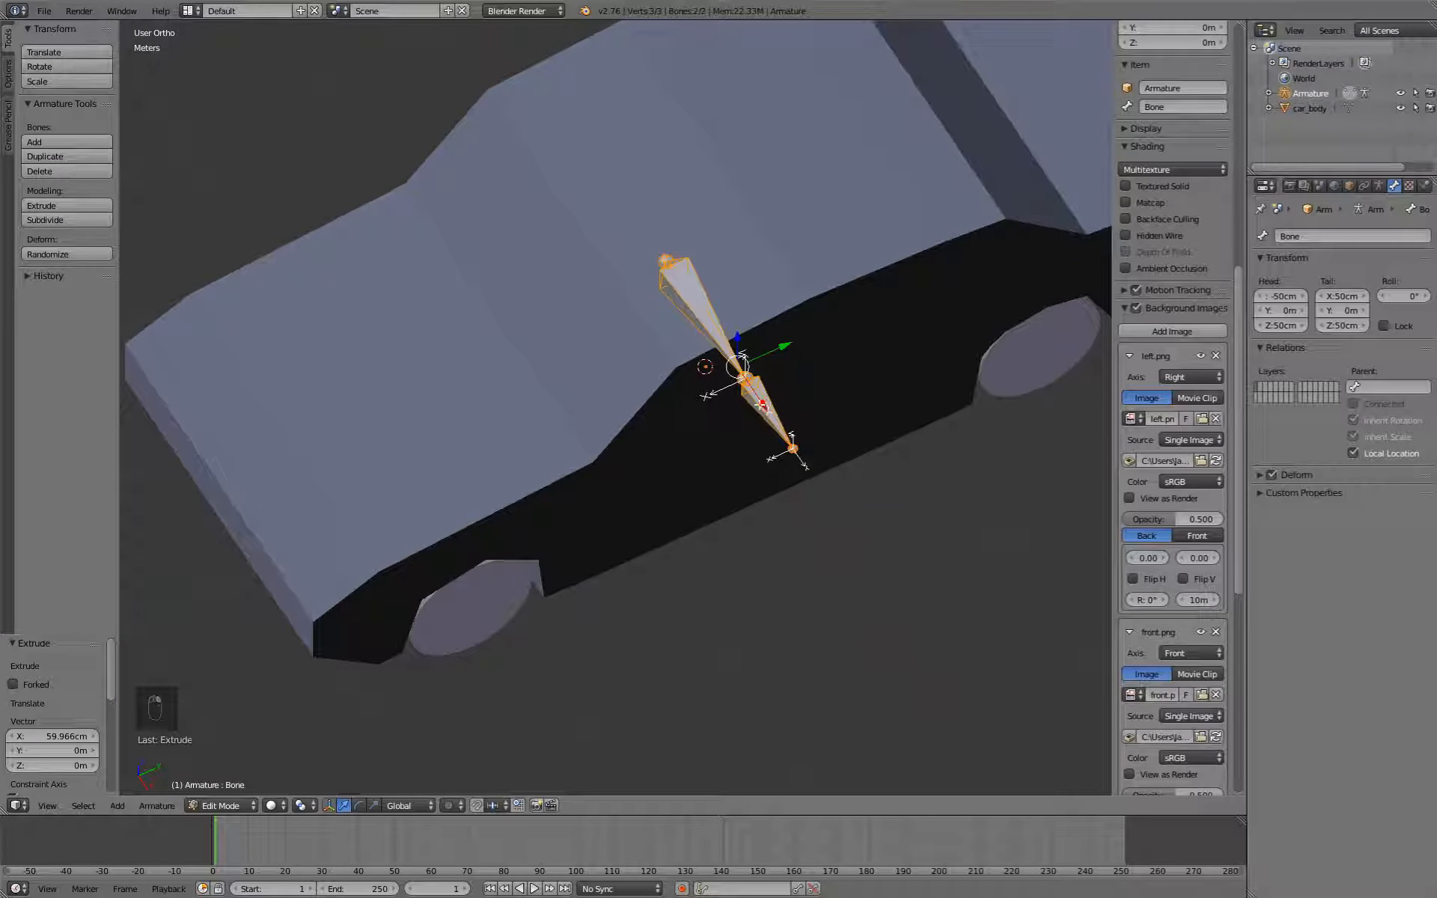
key("alt+p")
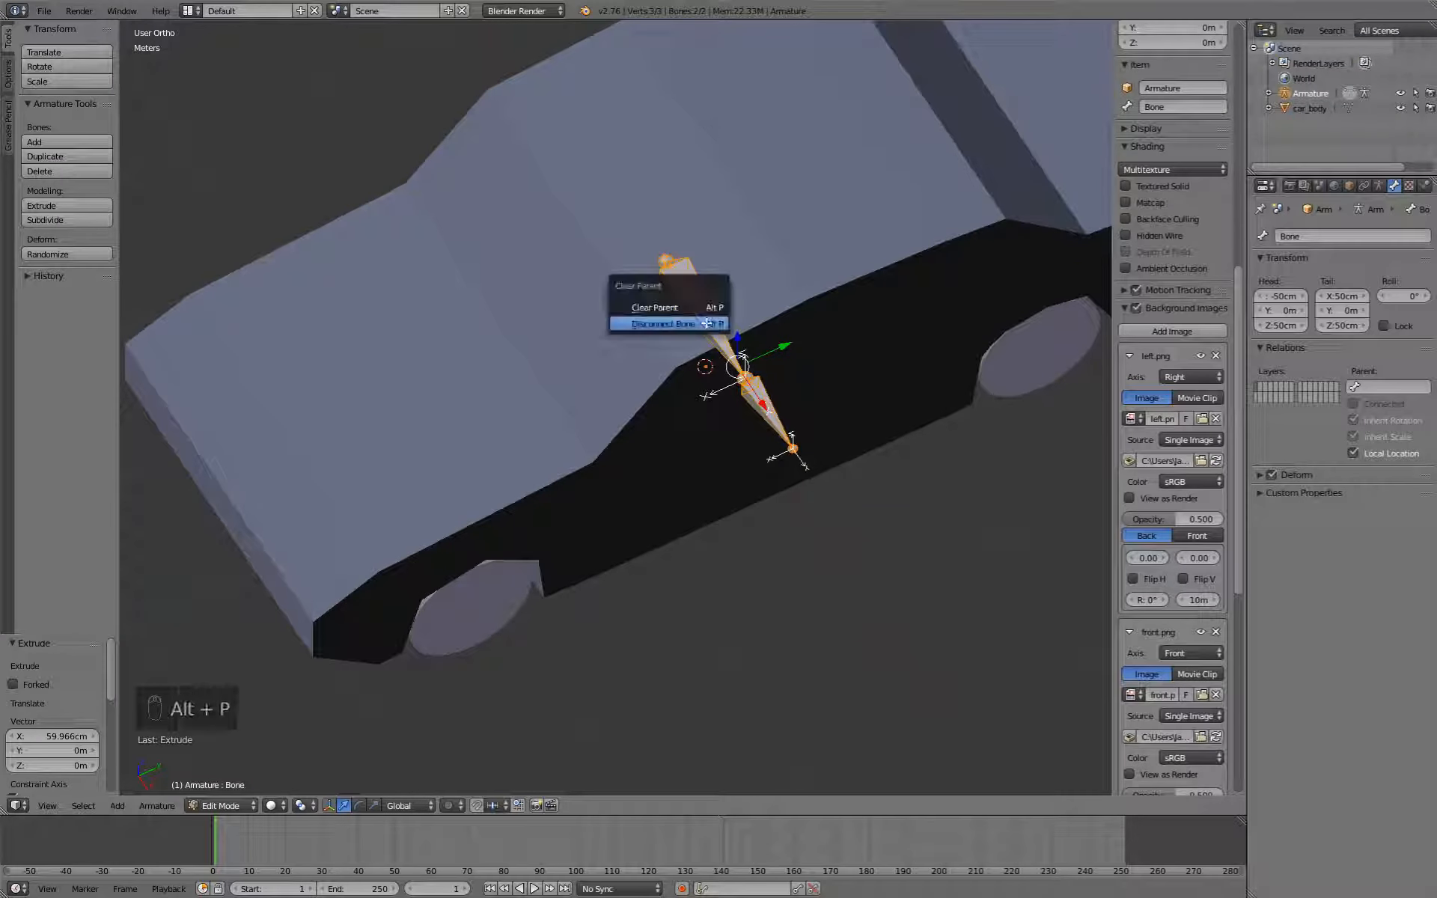
left_click(701, 319)
key("g")
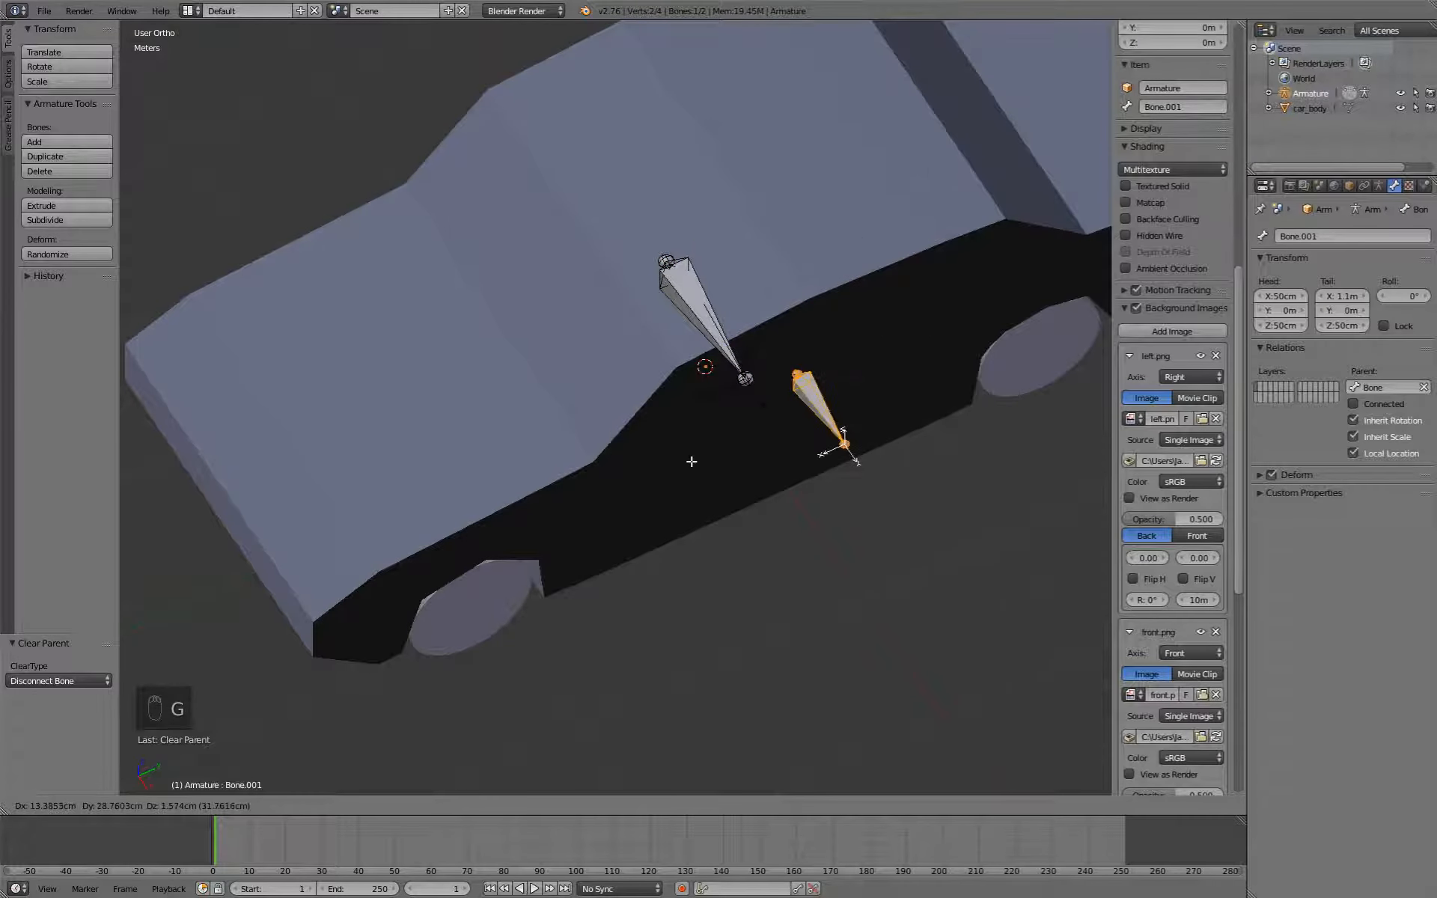
left_click(612, 469)
middle_click_drag(745, 452, 569, 330)
Duplicate the small bone three times, placing the copies in a row along Y beneath the main bone.
key("shift+d")
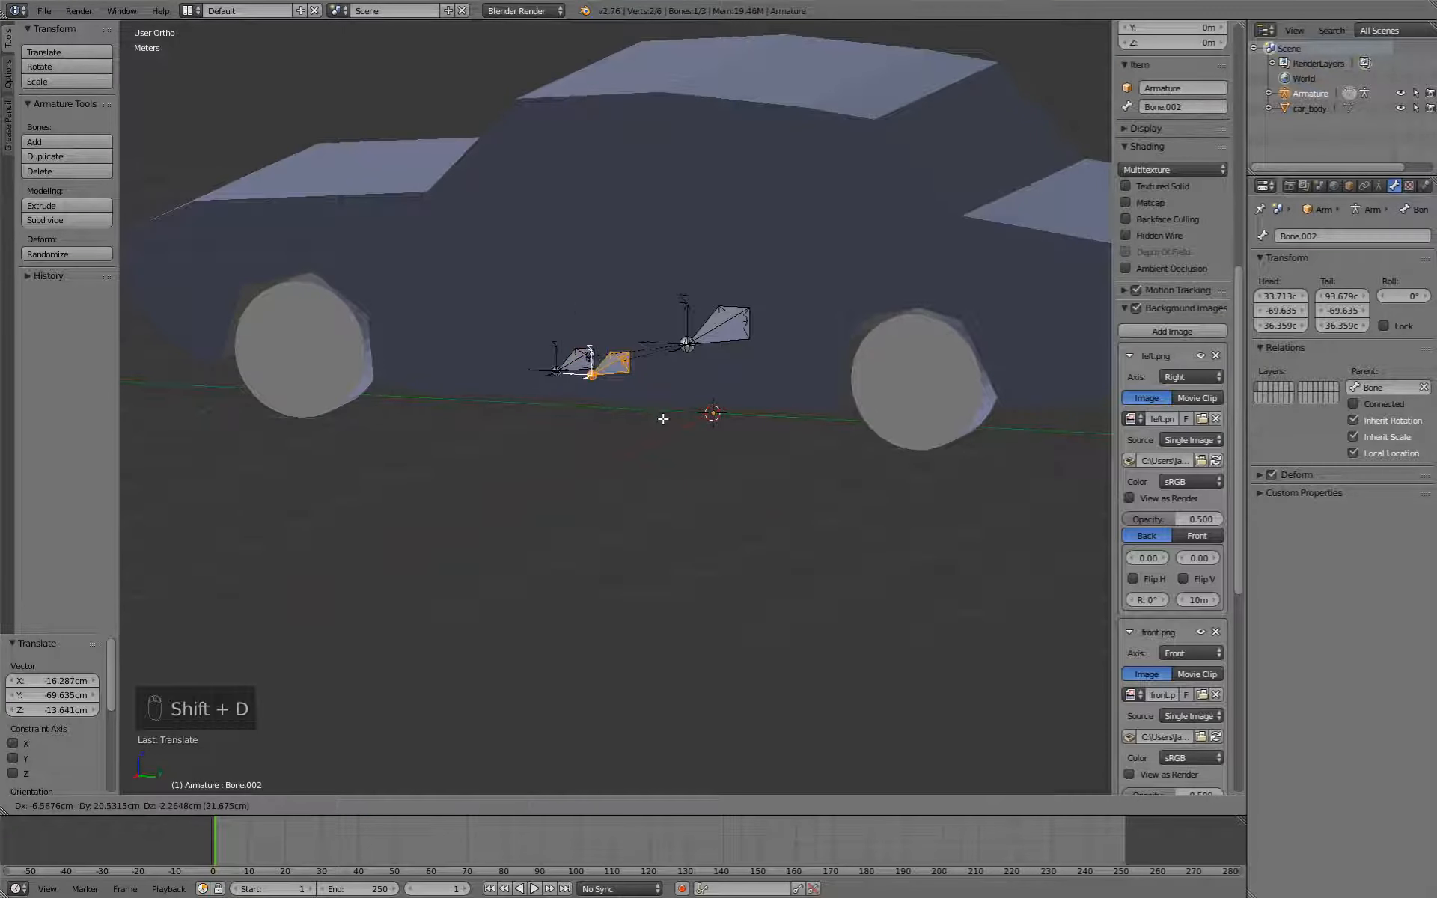
left_click(642, 366)
key("shift+d")
left_click(700, 378)
key("shift+d")
left_click(794, 436)
middle_click_drag(794, 437, 878, 407)
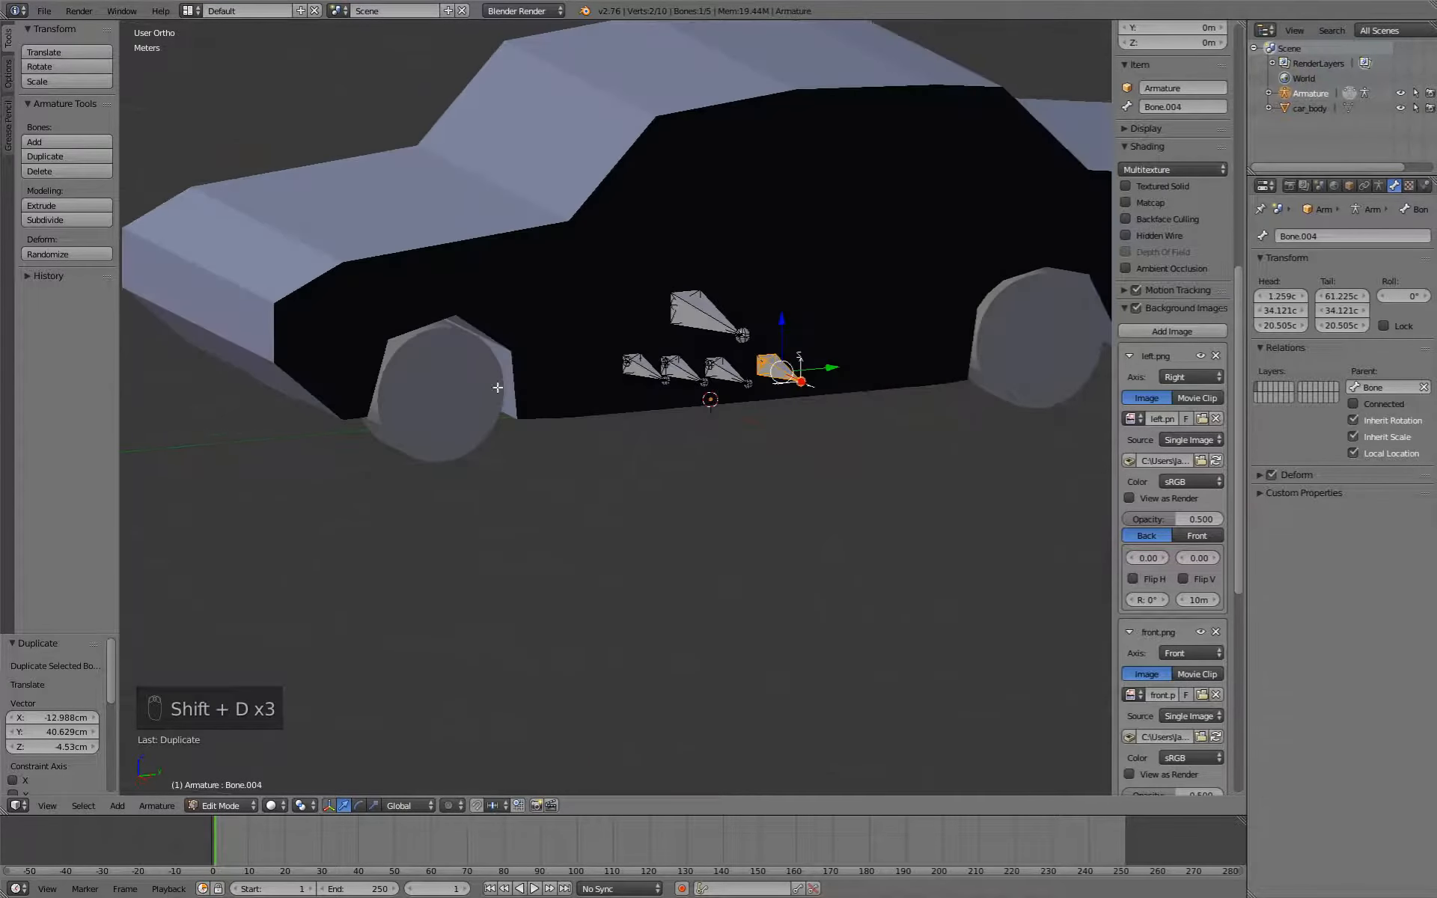
middle_click_drag(496, 417, 464, 395)
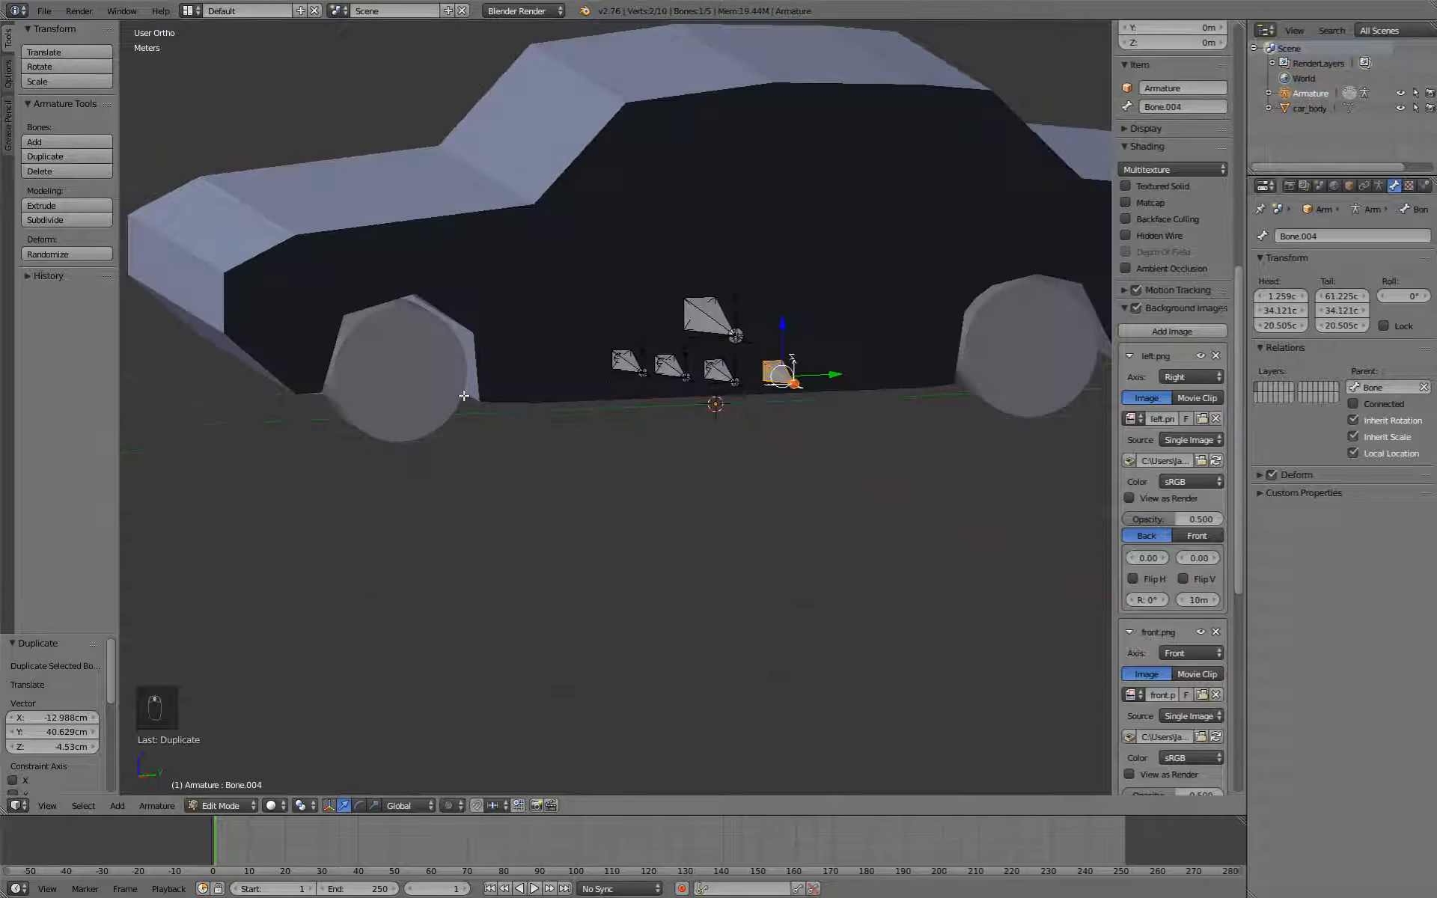
Select the entire −Y wheel on the +X side of car_body and snap the 3D cursor to its centre.
key("Tab")
right_click(423, 427)
key("Tab")
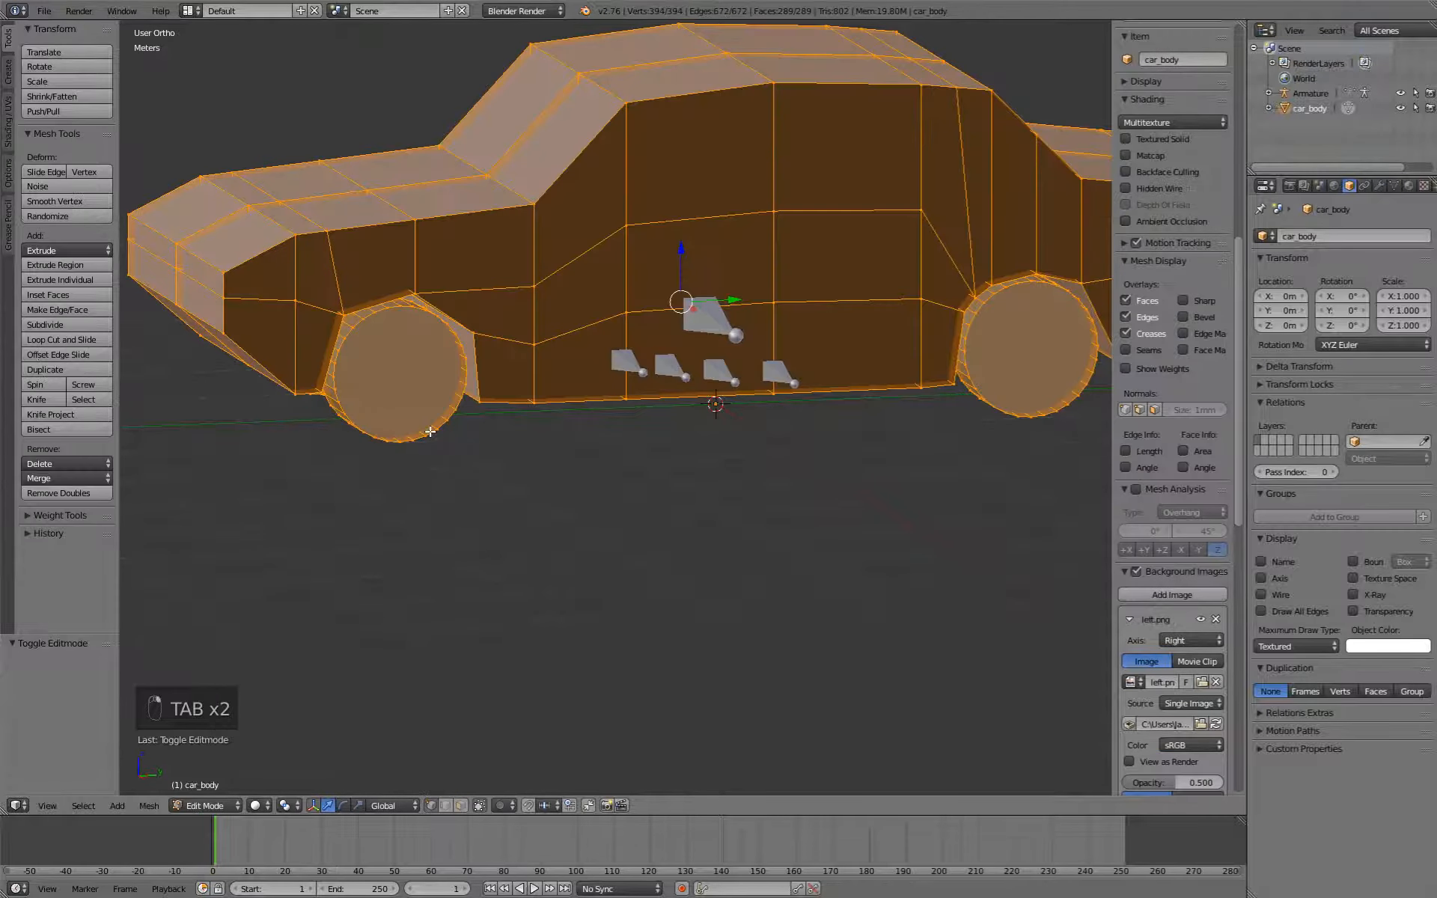
right_click(426, 434)
key("ctrl+l")
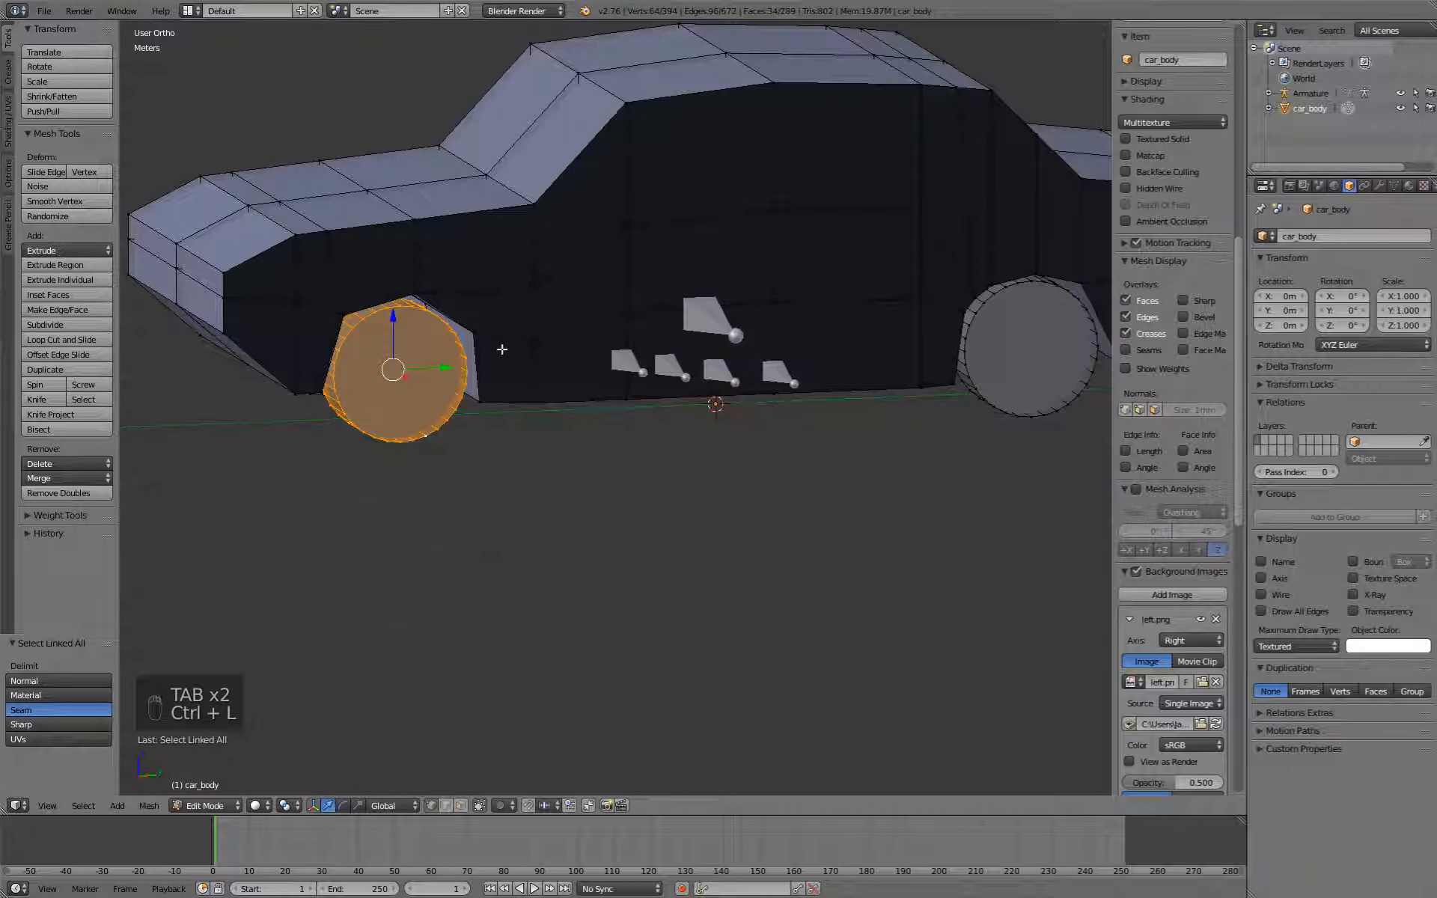
key("shift+s")
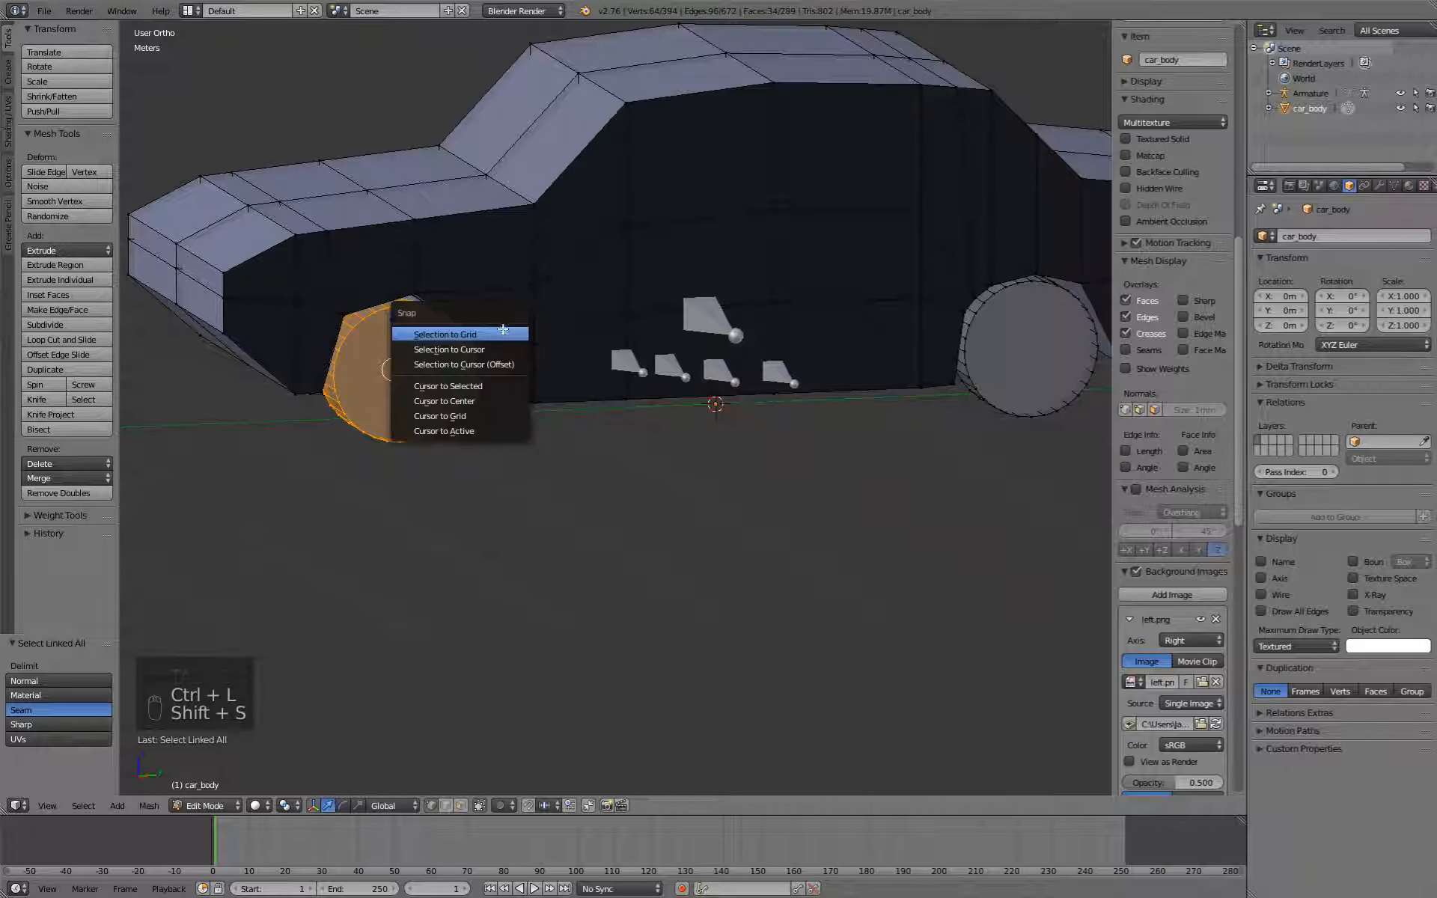
left_click(494, 385)
Snap Bone.001 to the 3D cursor at the −Y, +X wheel, then leave the armature's Edit Mode.
key("Tab")
right_click(639, 359)
key("Tab")
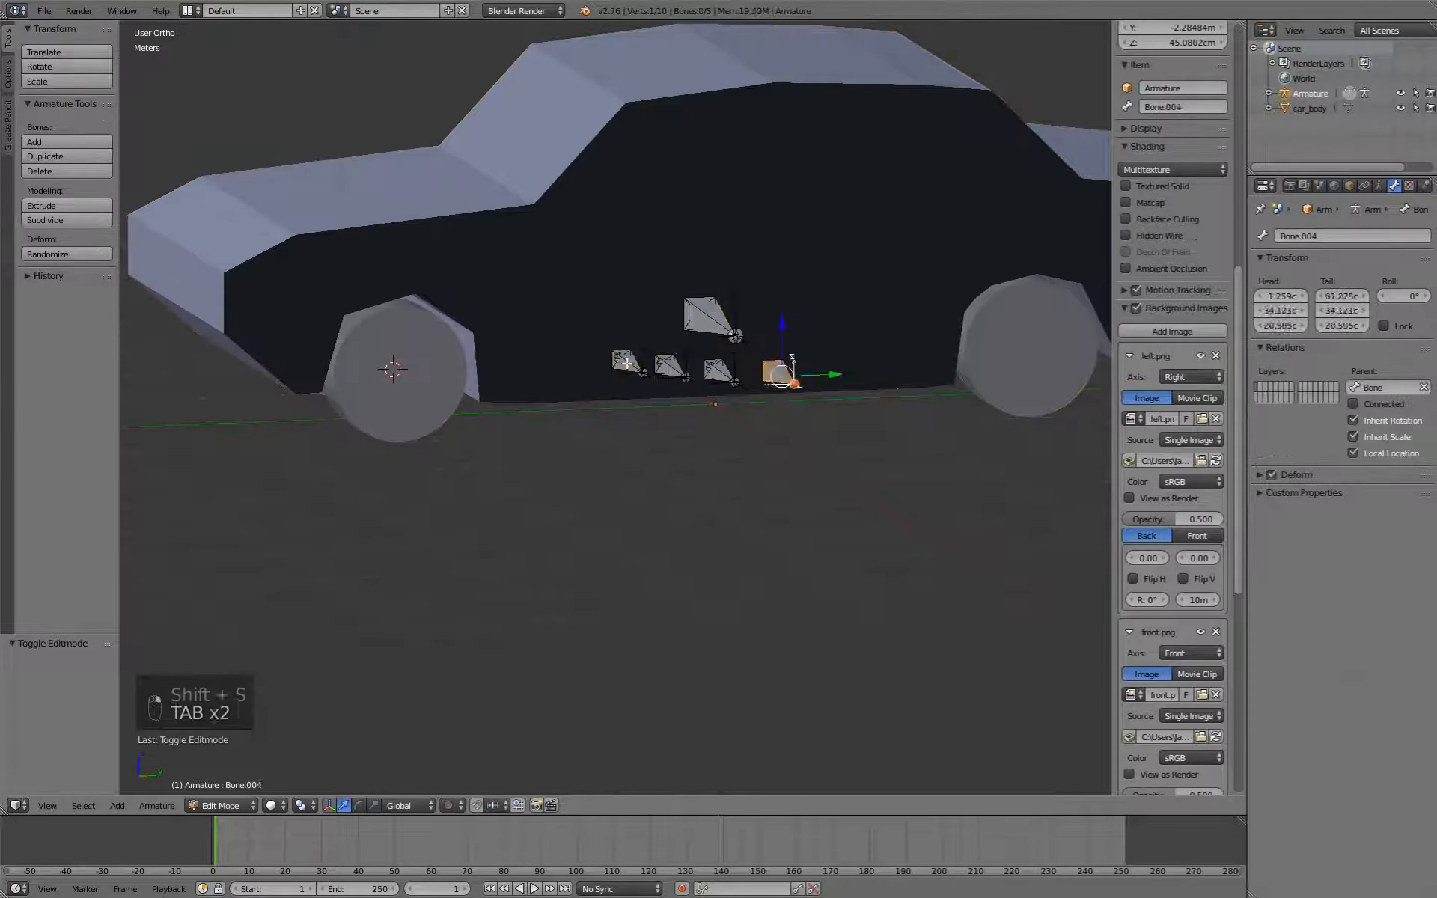
right_click(627, 362)
key("shift+s")
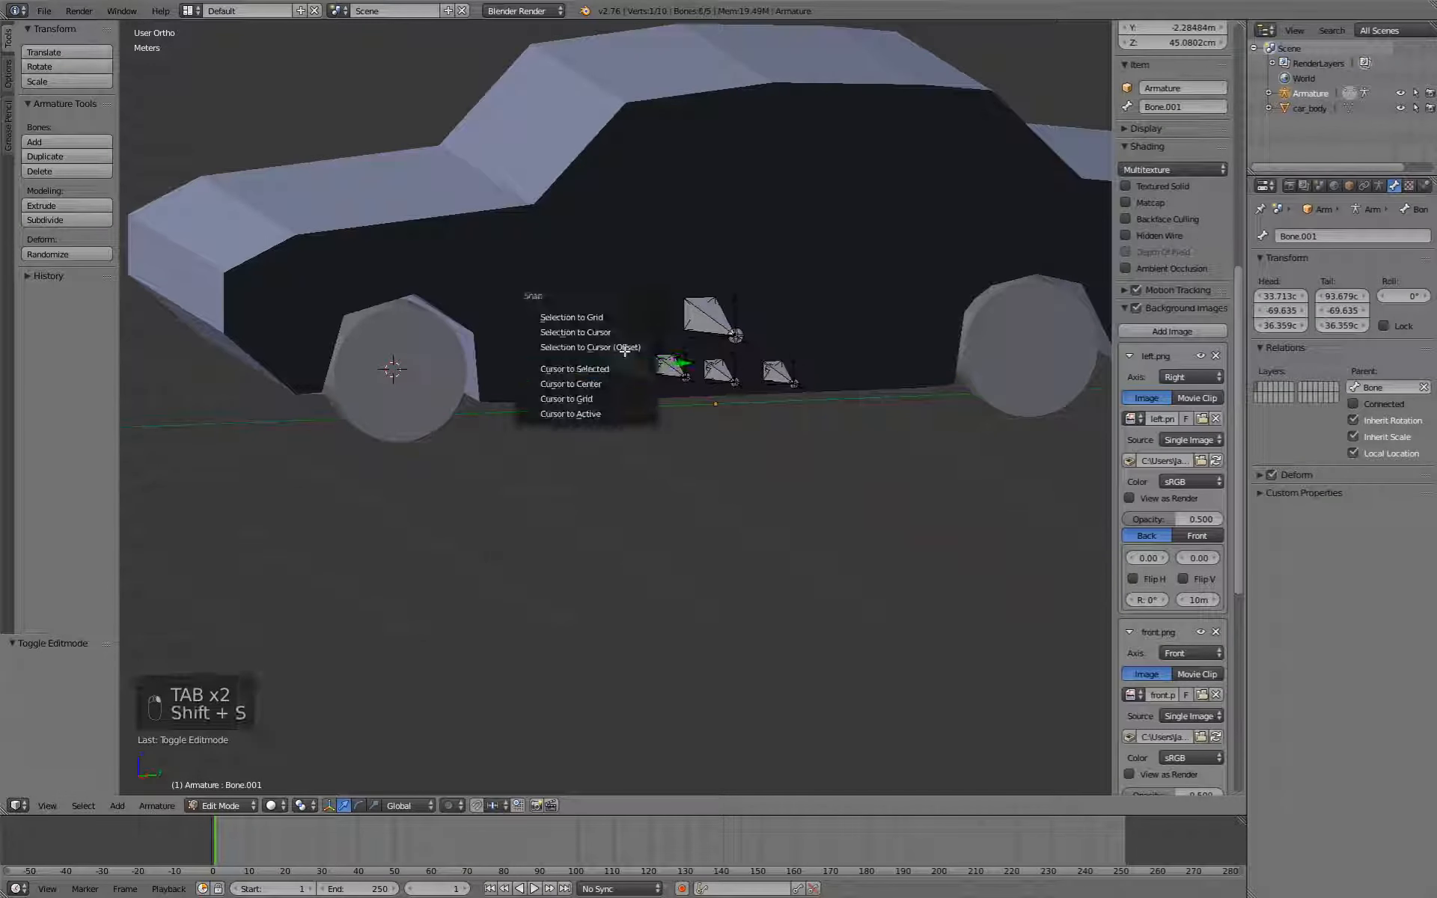
left_click(588, 328)
key("Tab")
Select the entire +Y wheel on the +X side of car_body and snap the 3D cursor to its centre.
middle_click_drag(564, 436, 562, 494)
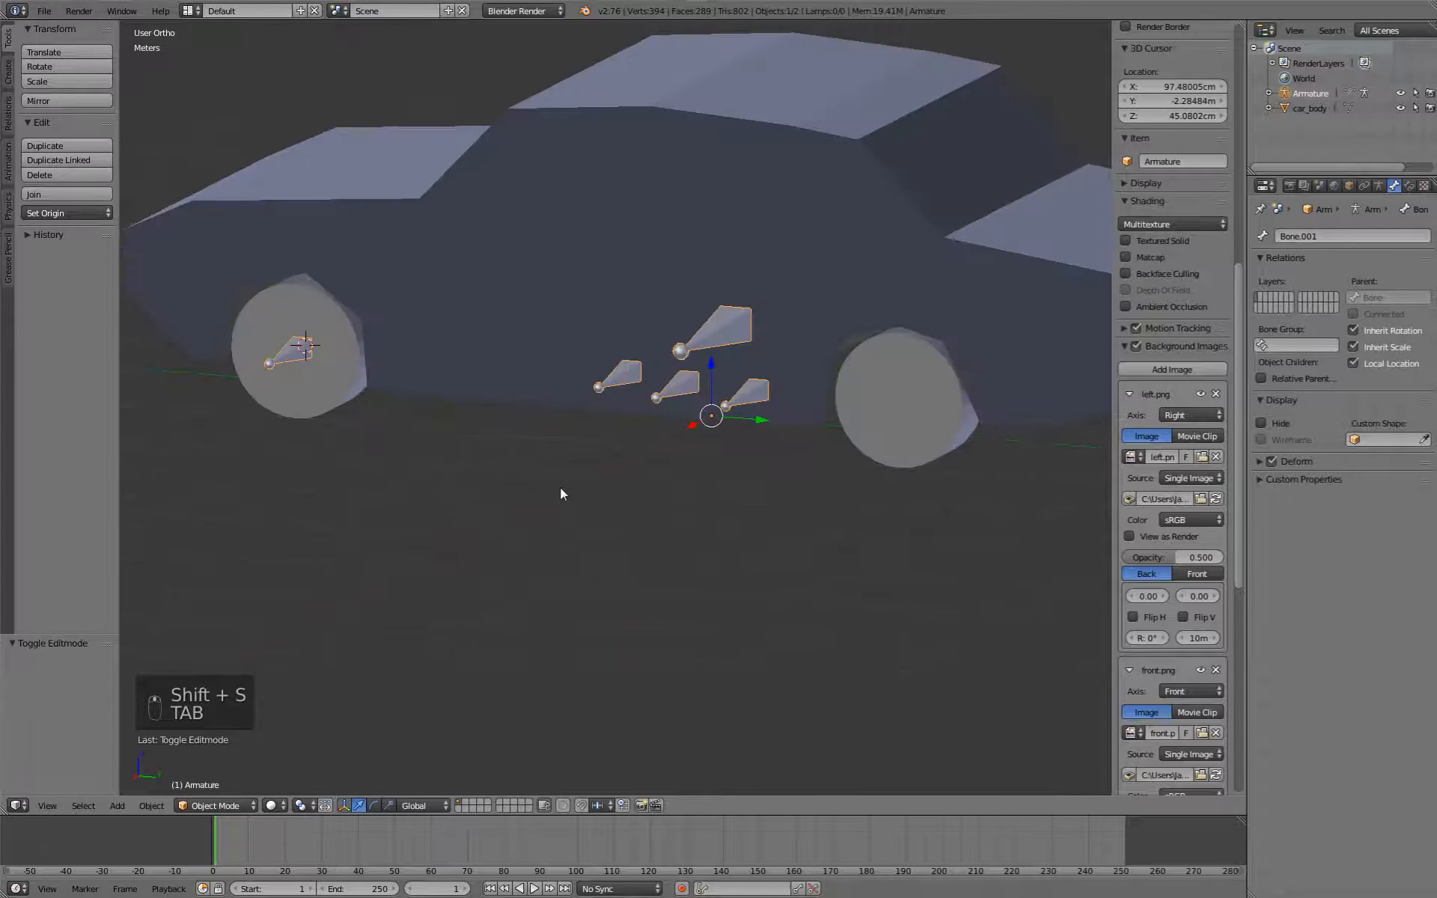
right_click(883, 424)
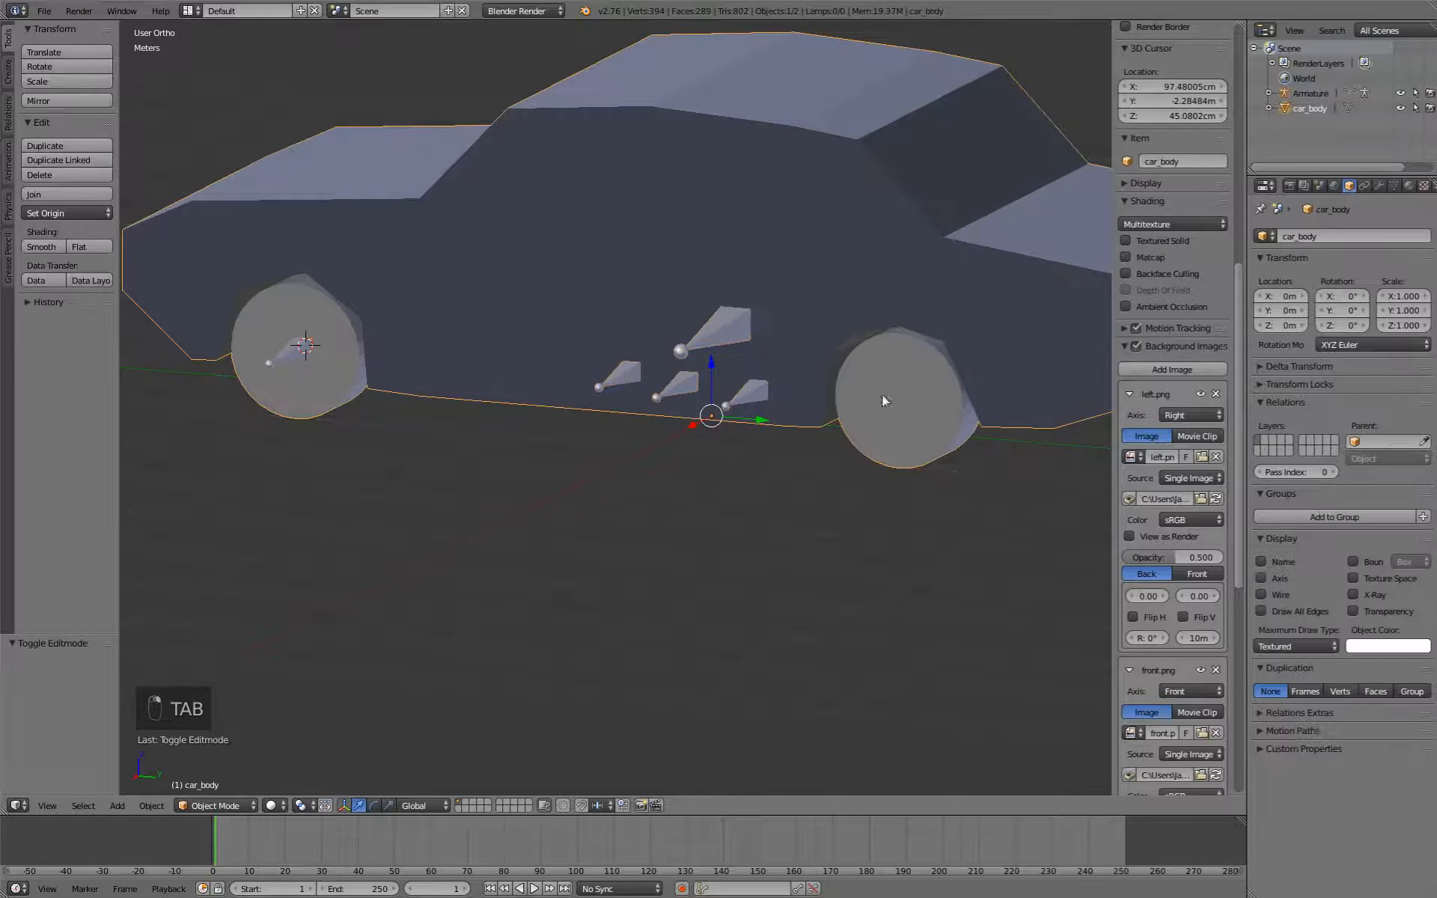
key("Tab")
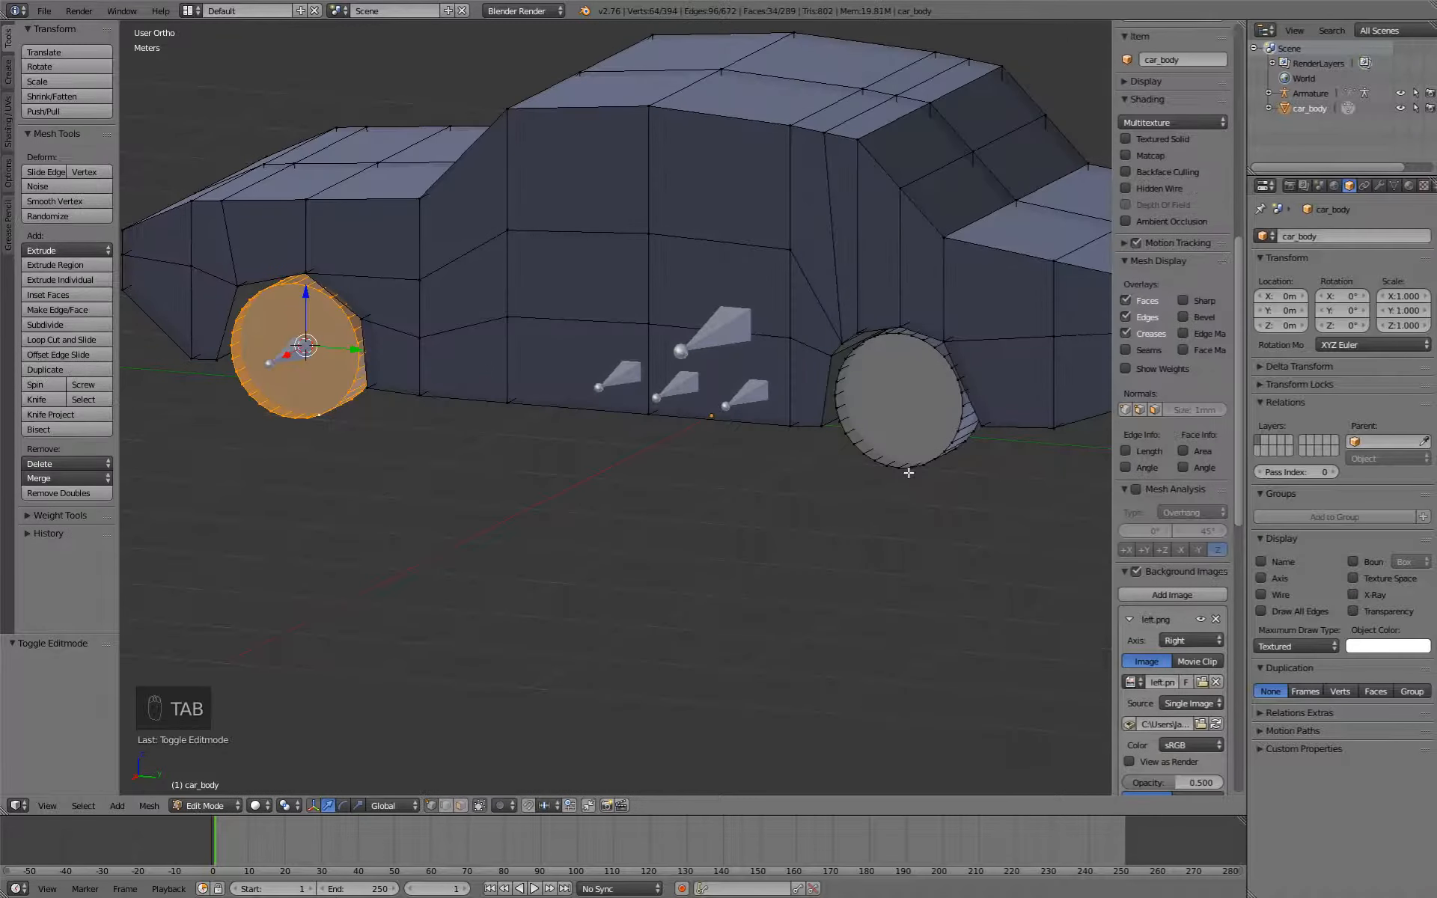
right_click(902, 462)
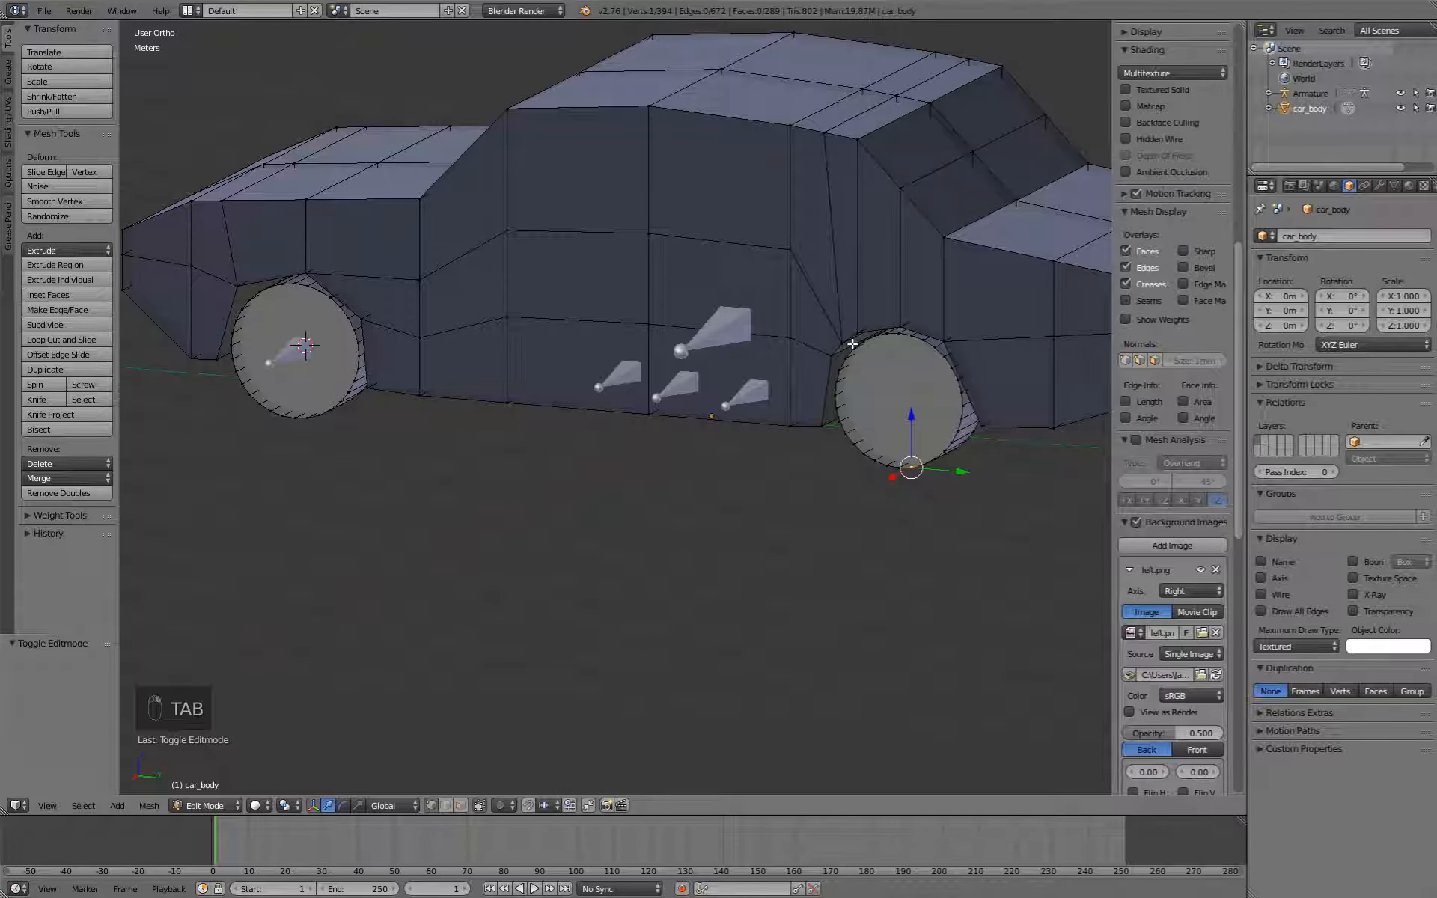
key("ctrl+l")
key("shift+s")
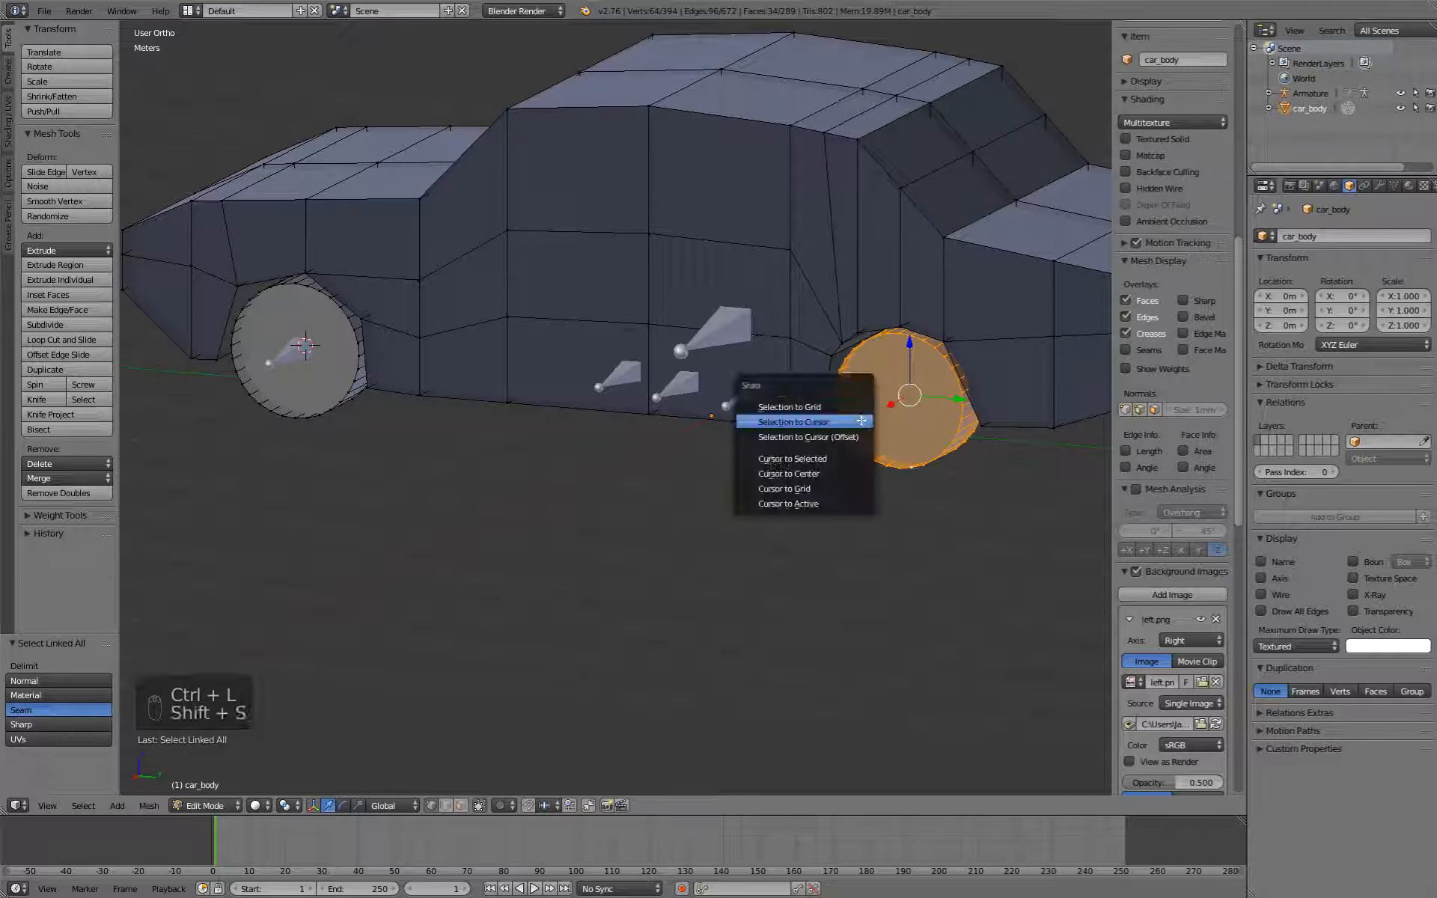
left_click(842, 458)
middle_click_drag(917, 546, 870, 569)
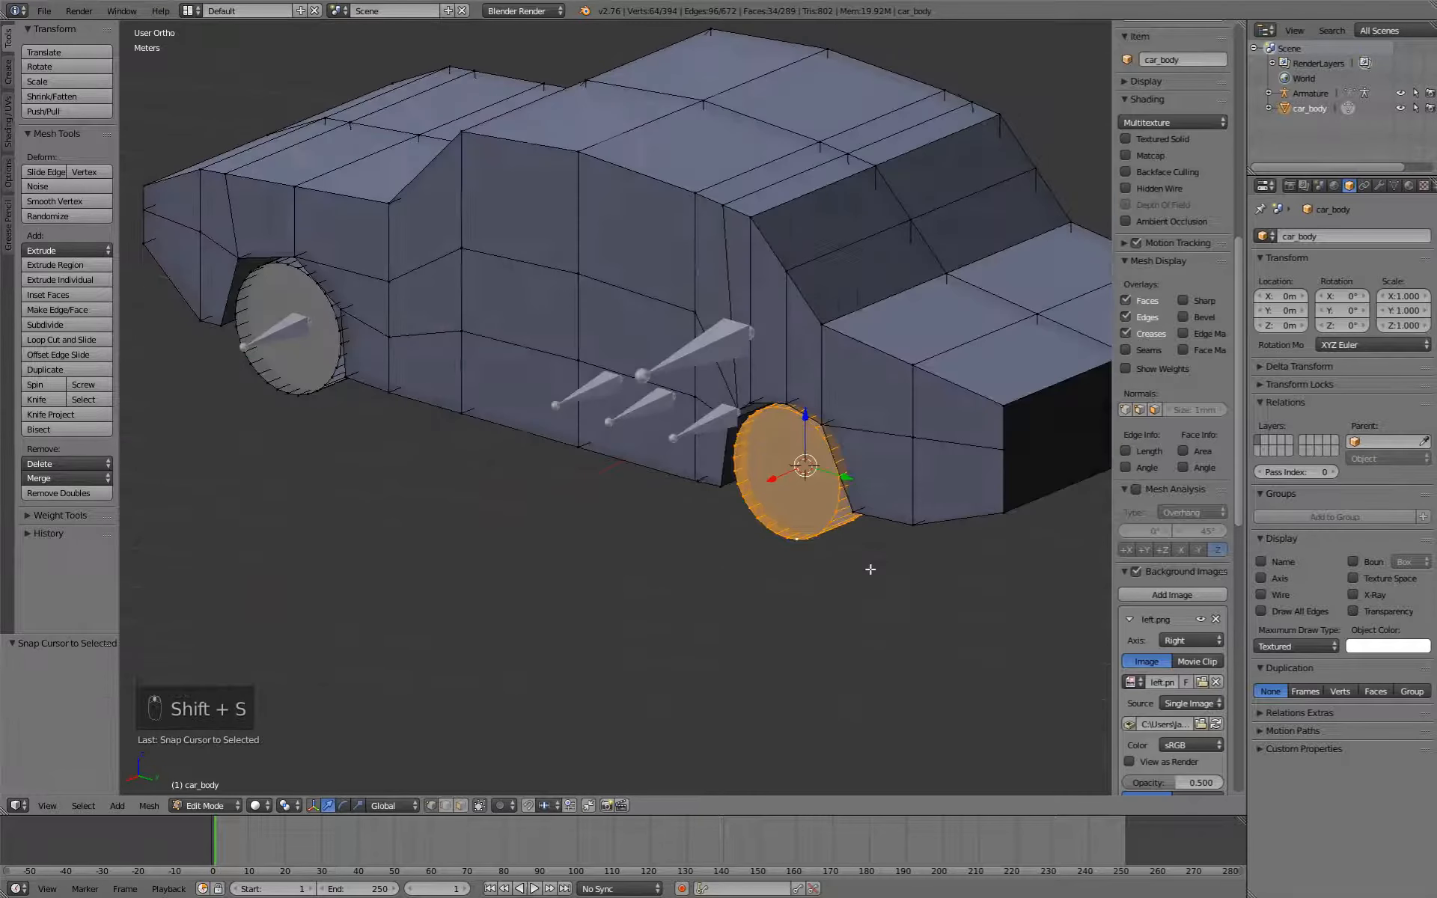
Snap Bone.002 to the 3D cursor at the +Y, +X wheel, then leave the armature's Edit Mode.
key("Tab")
right_click(594, 383)
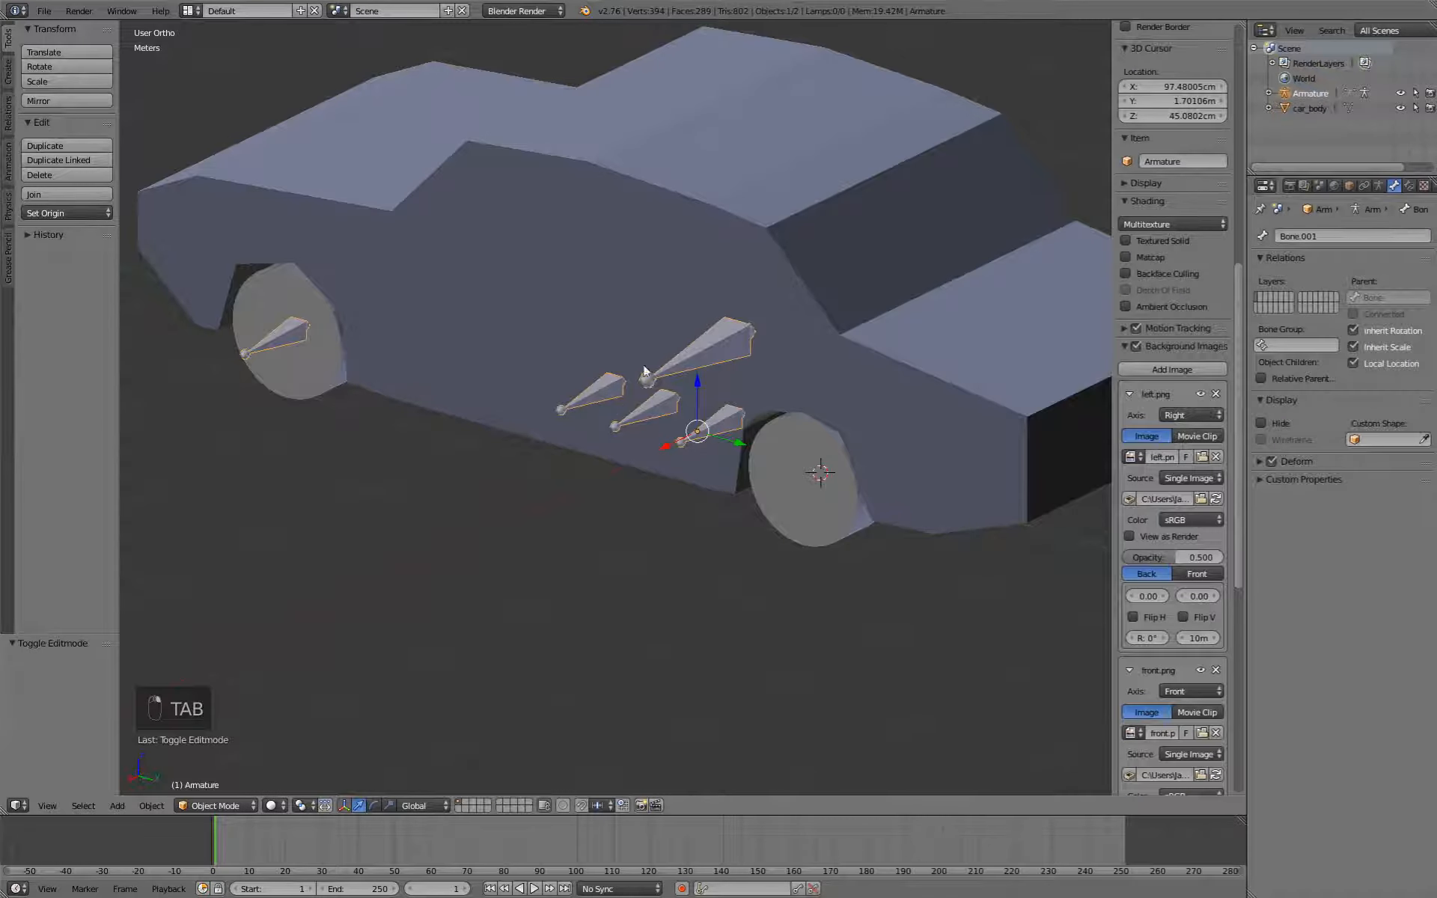
key("Tab")
right_click(607, 390)
key("shift+s")
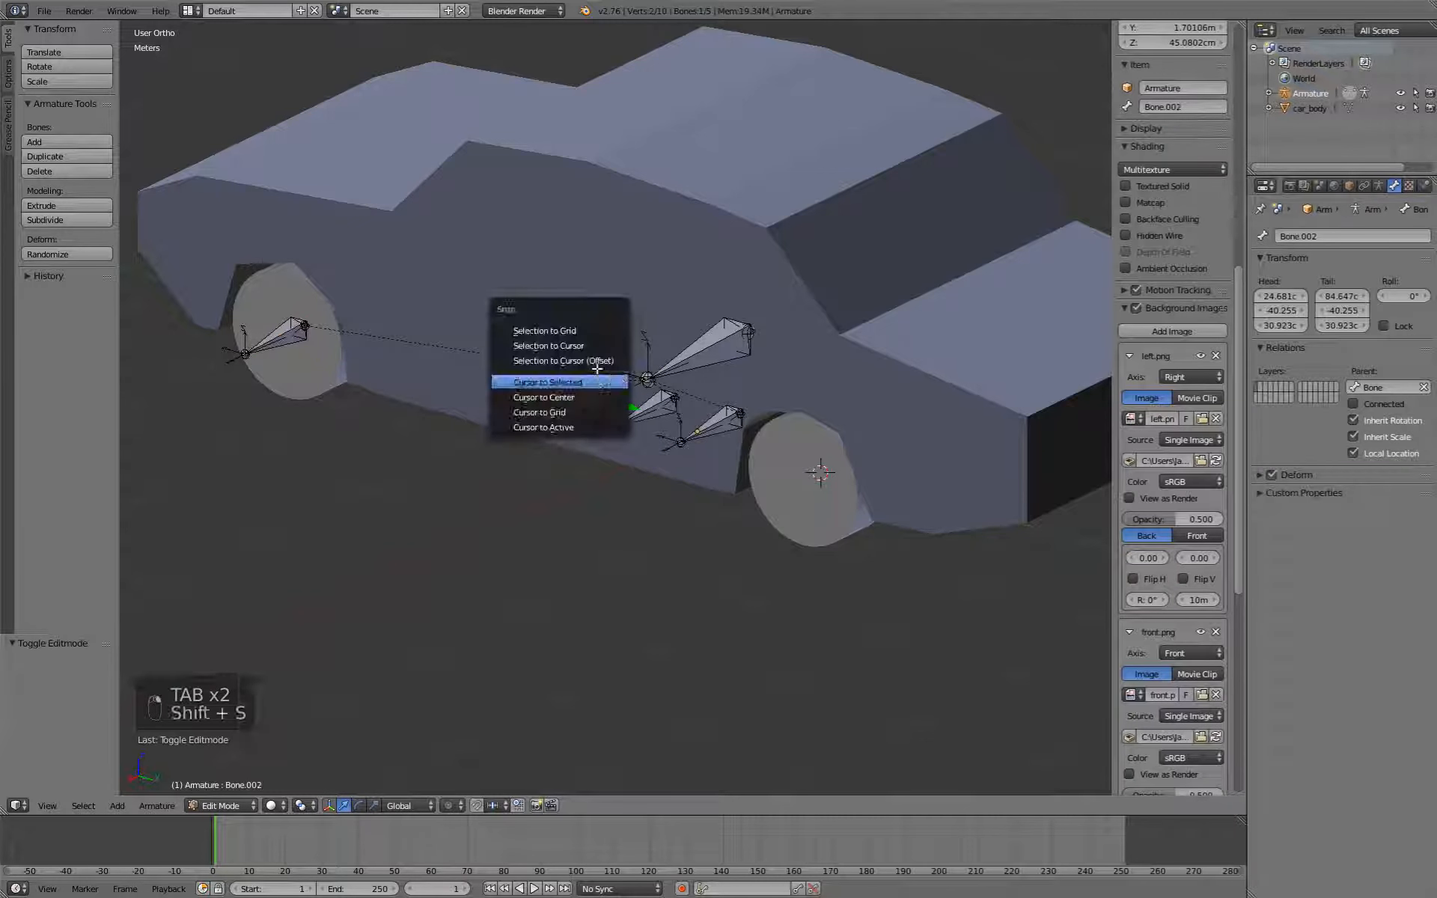
left_click(612, 348)
key("Tab")
Select the entire +Y wheel on the −X side of car_body and snap the 3D cursor to its centre.
middle_click_drag(868, 507, 509, 480)
right_click(510, 483)
key("Tab")
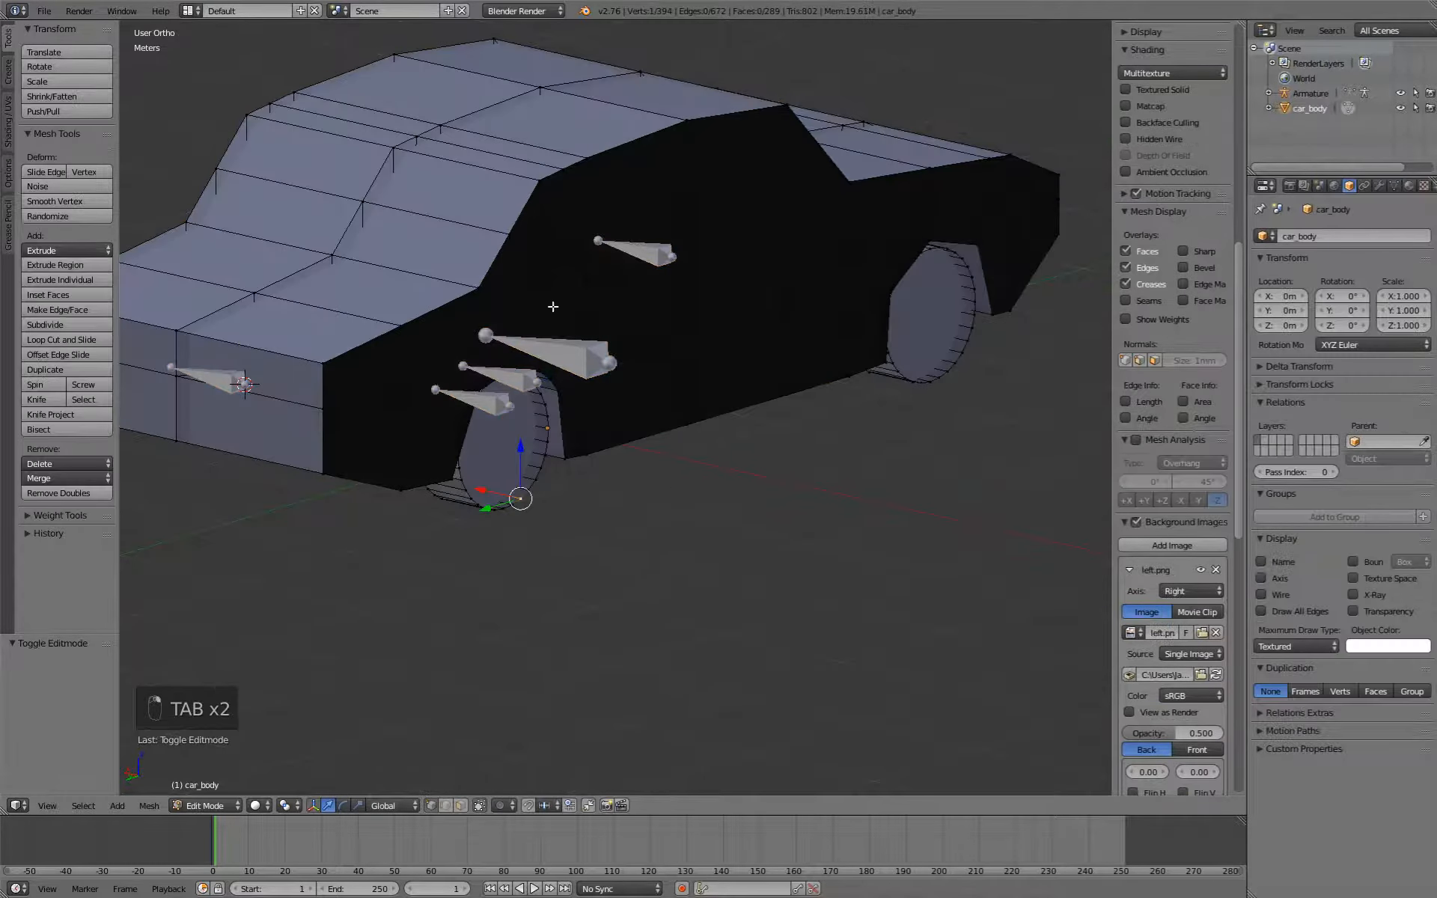
key("ctrl+l")
key("shift+s")
left_click(498, 343)
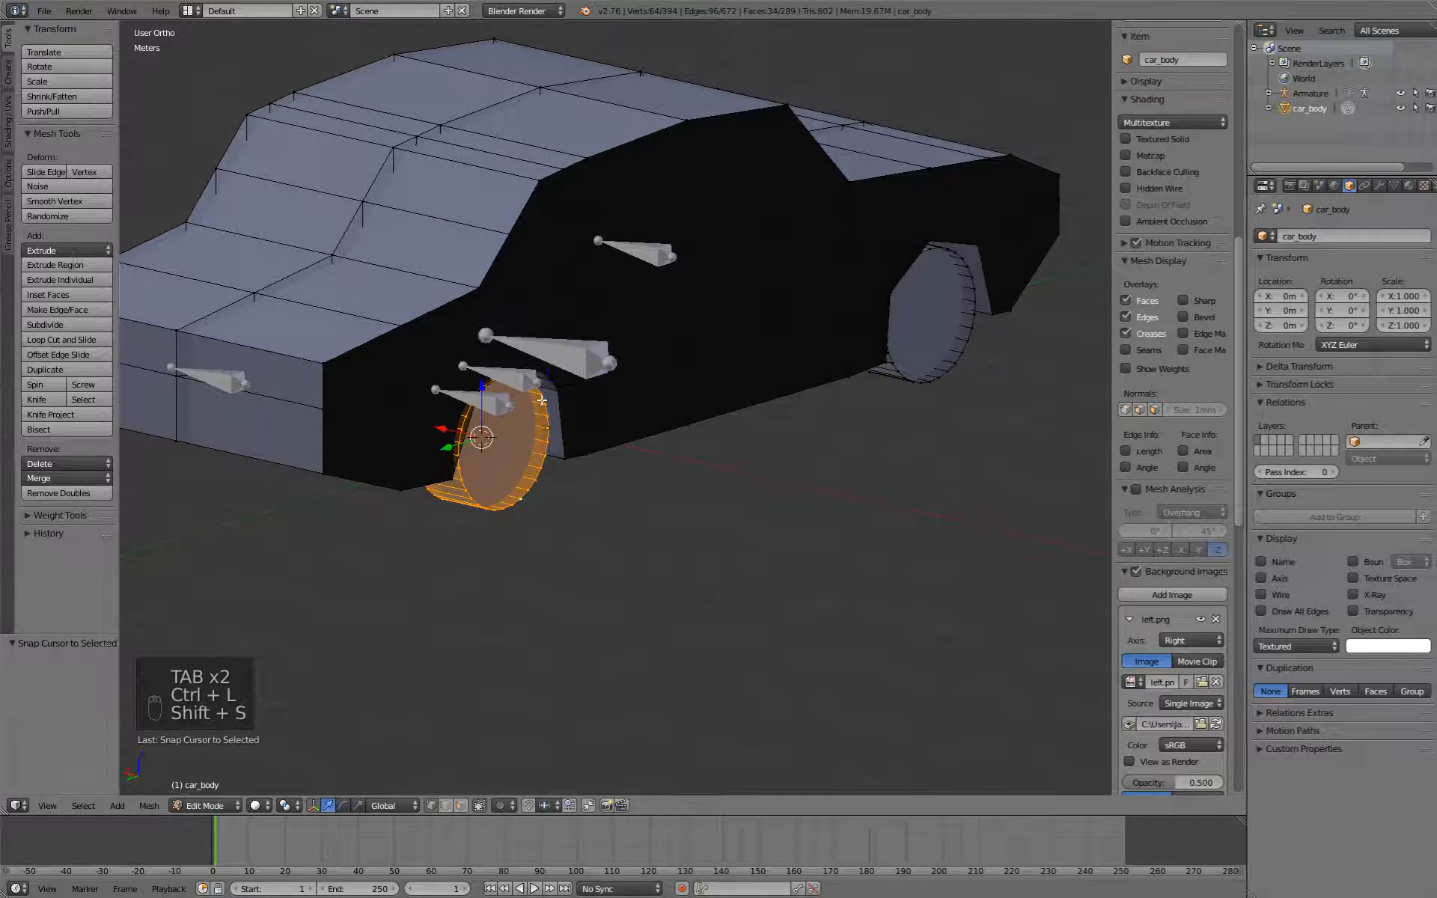
Snap Bone.003 to the 3D cursor at the +Y, −X wheel, then leave the armature's Edit Mode.
key("Tab")
right_click(514, 374)
key("Tab")
key("shift+s")
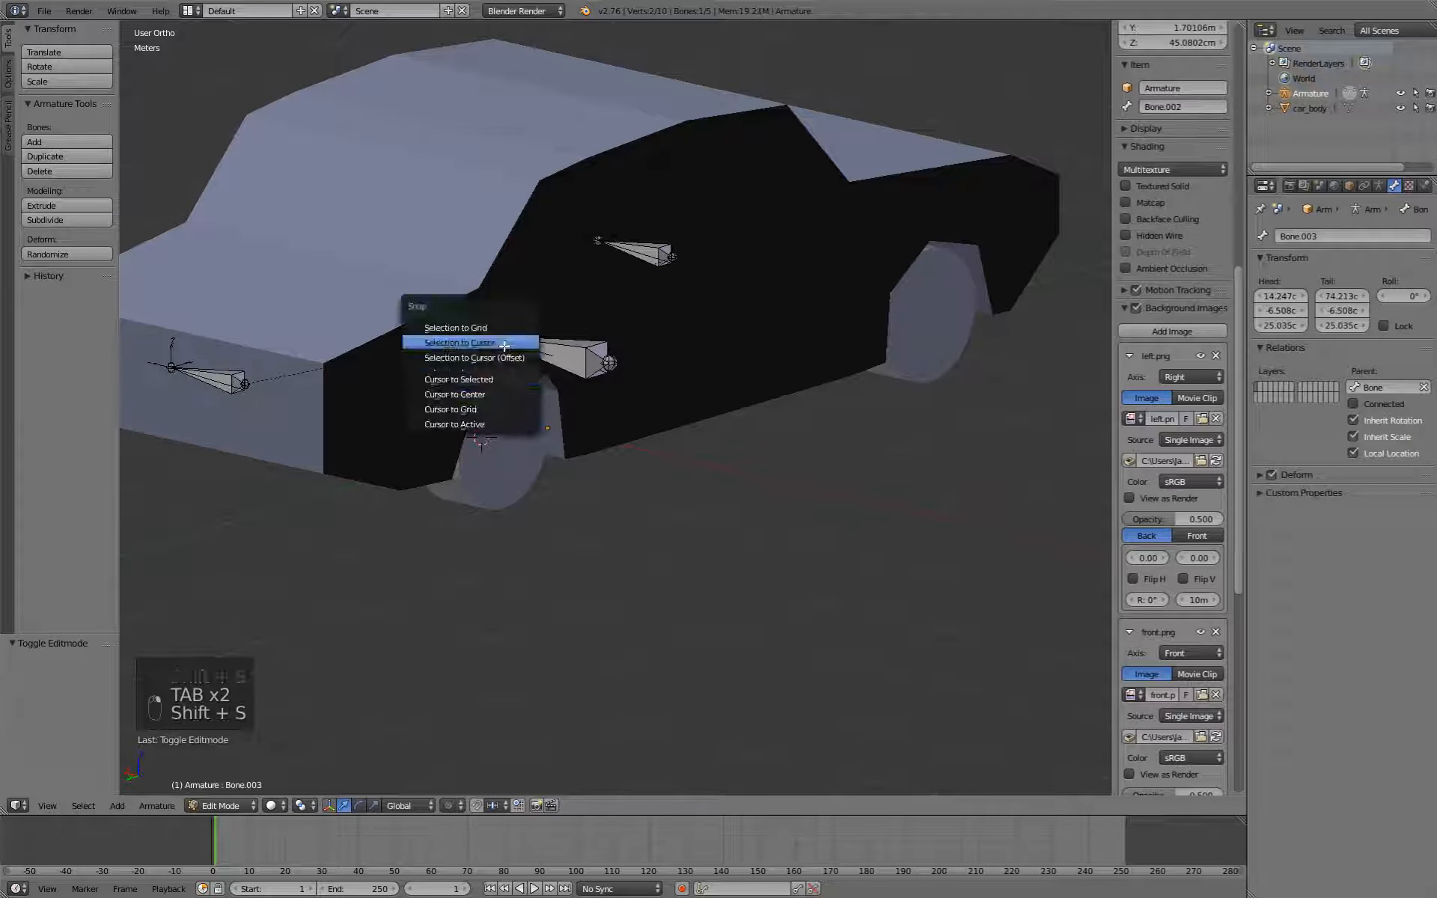
left_click(490, 339)
key("Tab")
Select the entire −Y wheel on the −X side of car_body and snap the 3D cursor to its centre.
right_click(905, 360)
key("Tab")
right_click(908, 374)
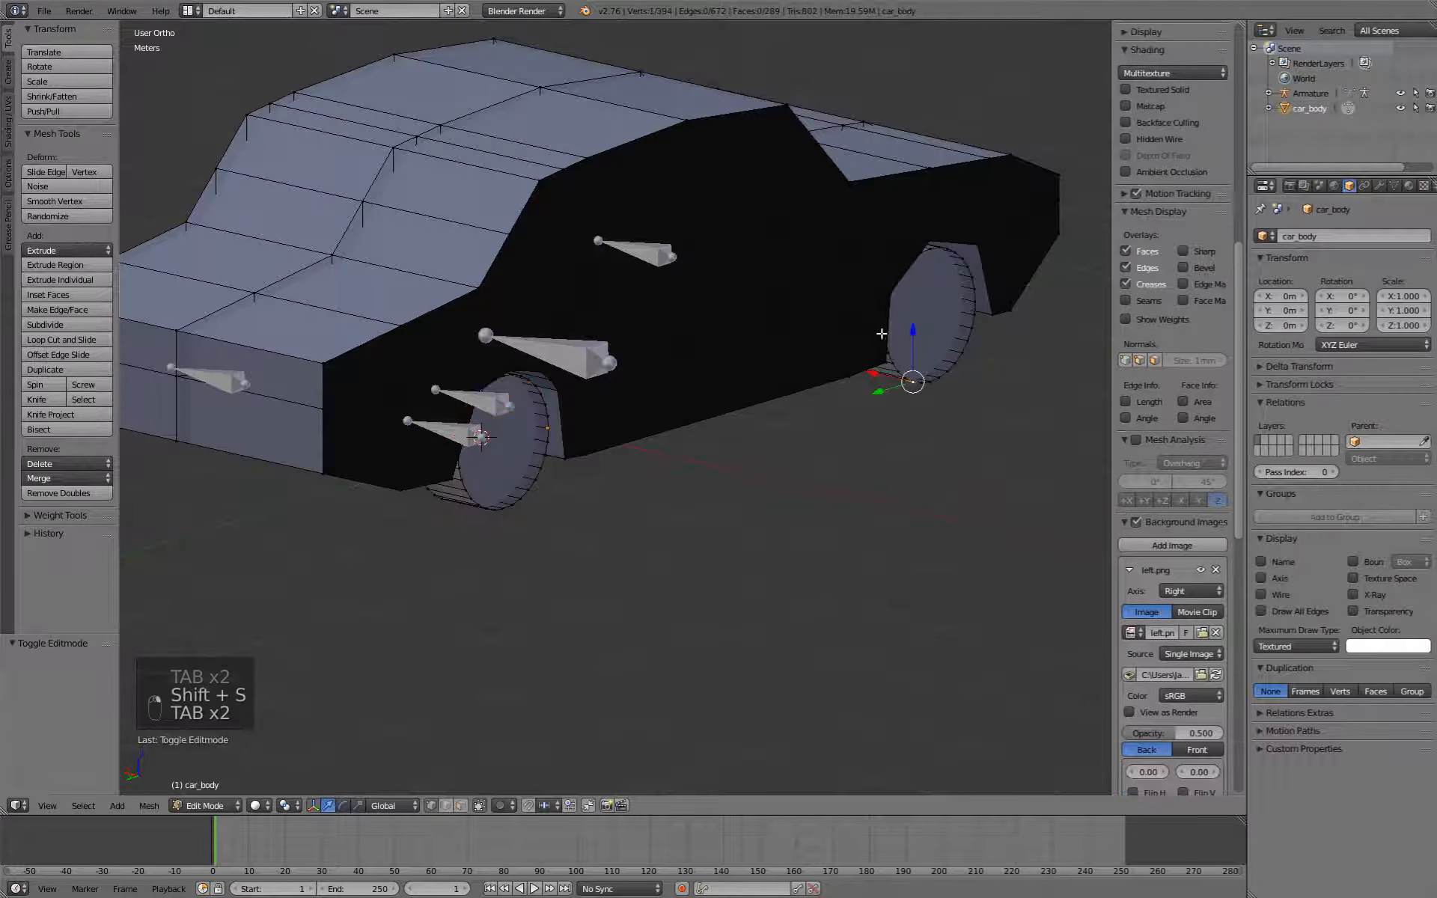
key("ctrl+l")
key("shift+s")
left_click(814, 353)
Snap Bone.004 to the 3D cursor at the −Y, −X wheel.
key("Tab")
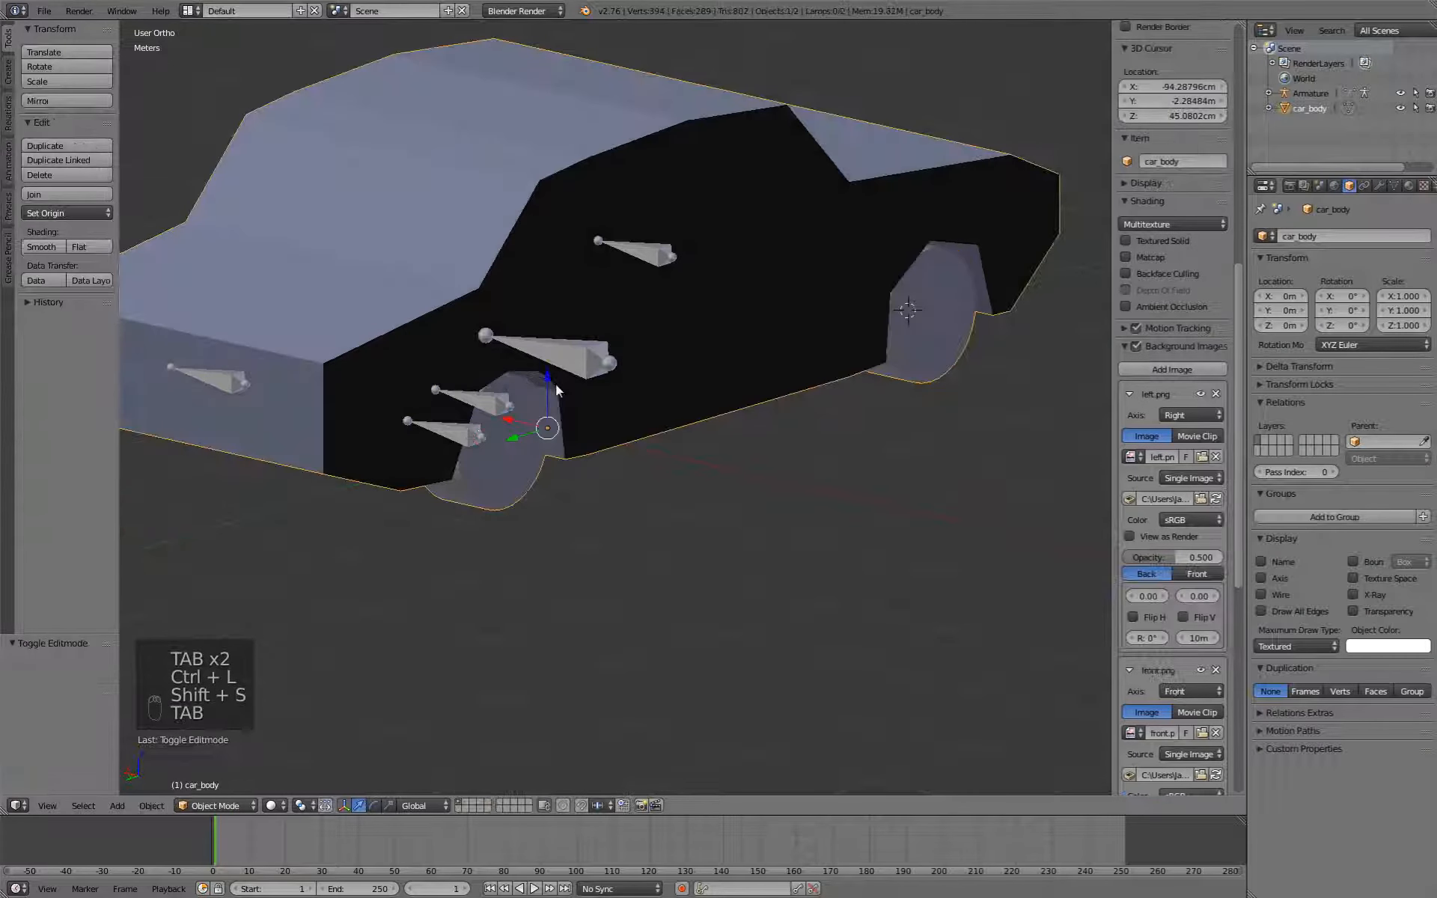
right_click(479, 396)
key("Tab")
key("shift+s")
left_click(464, 359)
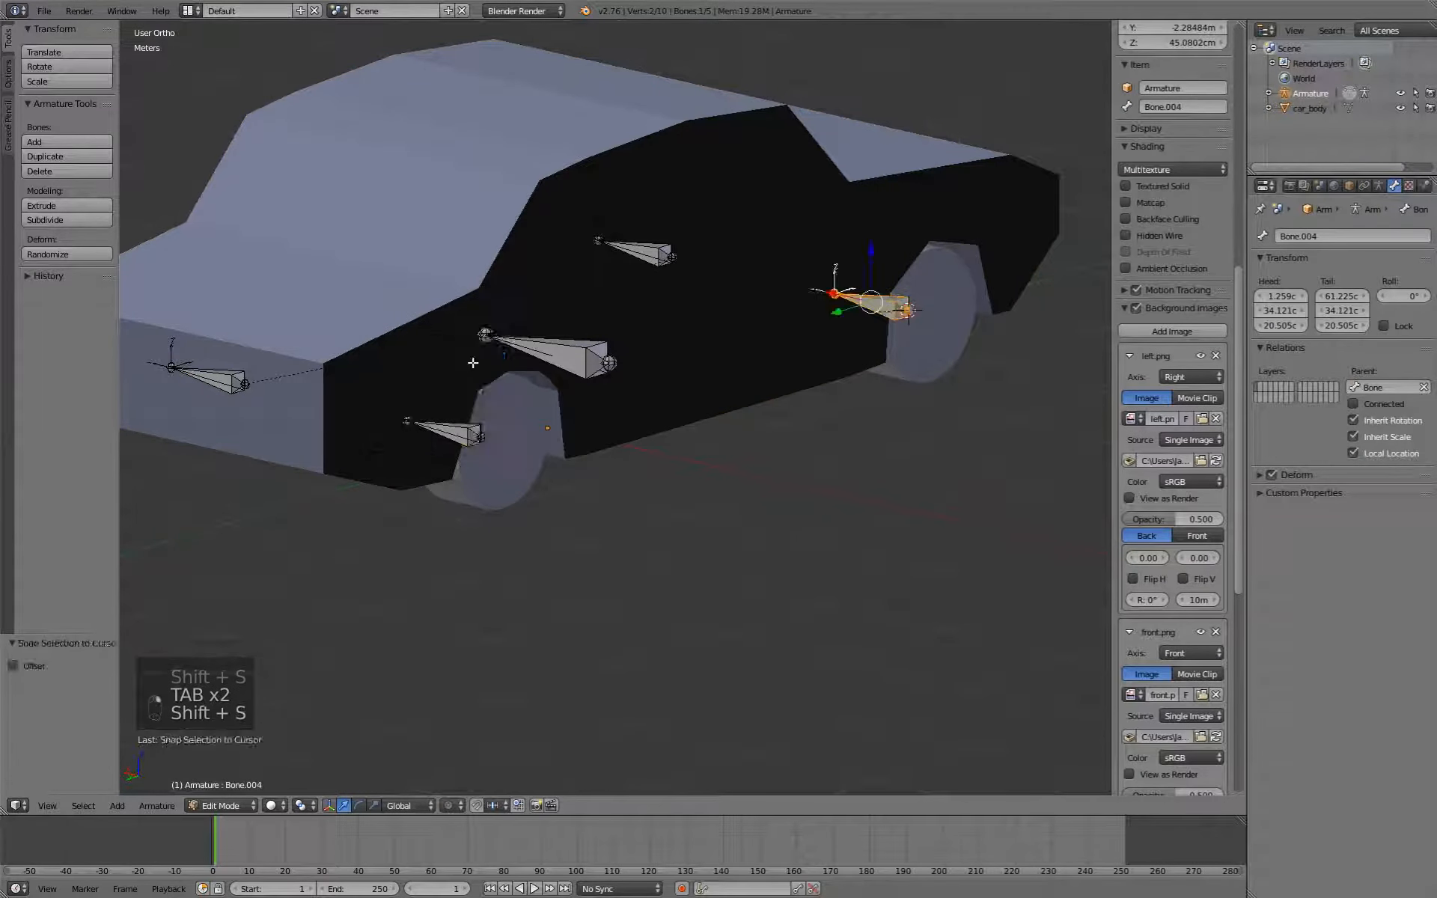
Leave the armature's Edit Mode, reset the 3D cursor to the world origin and select car_body.
key("Tab")
middle_click_drag(471, 307, 799, 343)
key("a")
key("a")
middle_click_drag(874, 448, 791, 452)
key("space")
left_click(825, 488)
middle_click_drag(795, 556, 747, 414)
key("Tab")
key("Tab")
right_click(725, 384)
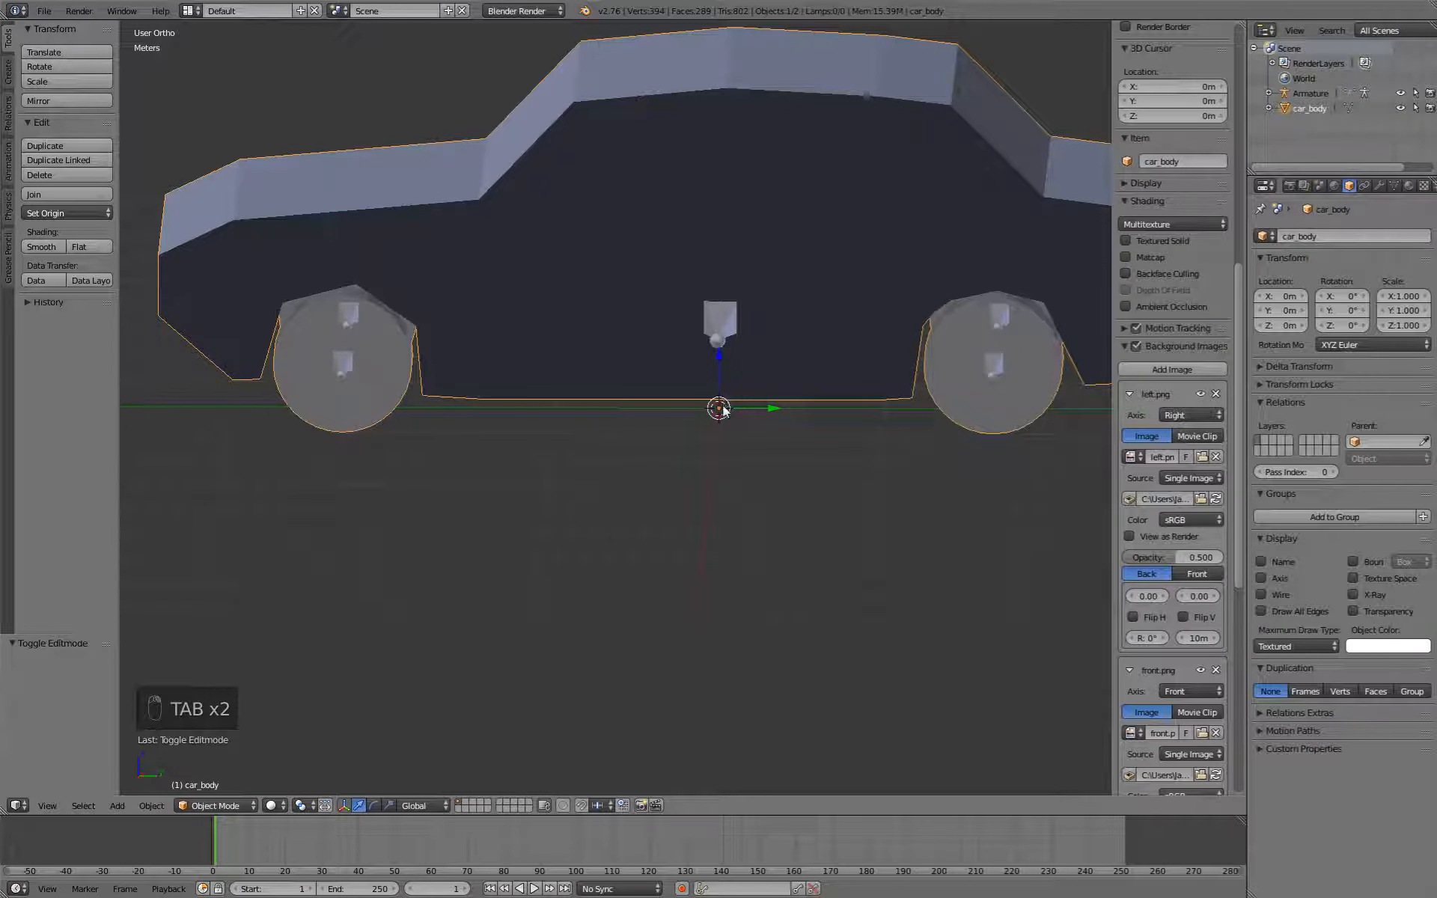
Select the armature and examine from several angles how its body and wheel bones sit relative to the car.
right_click(723, 315)
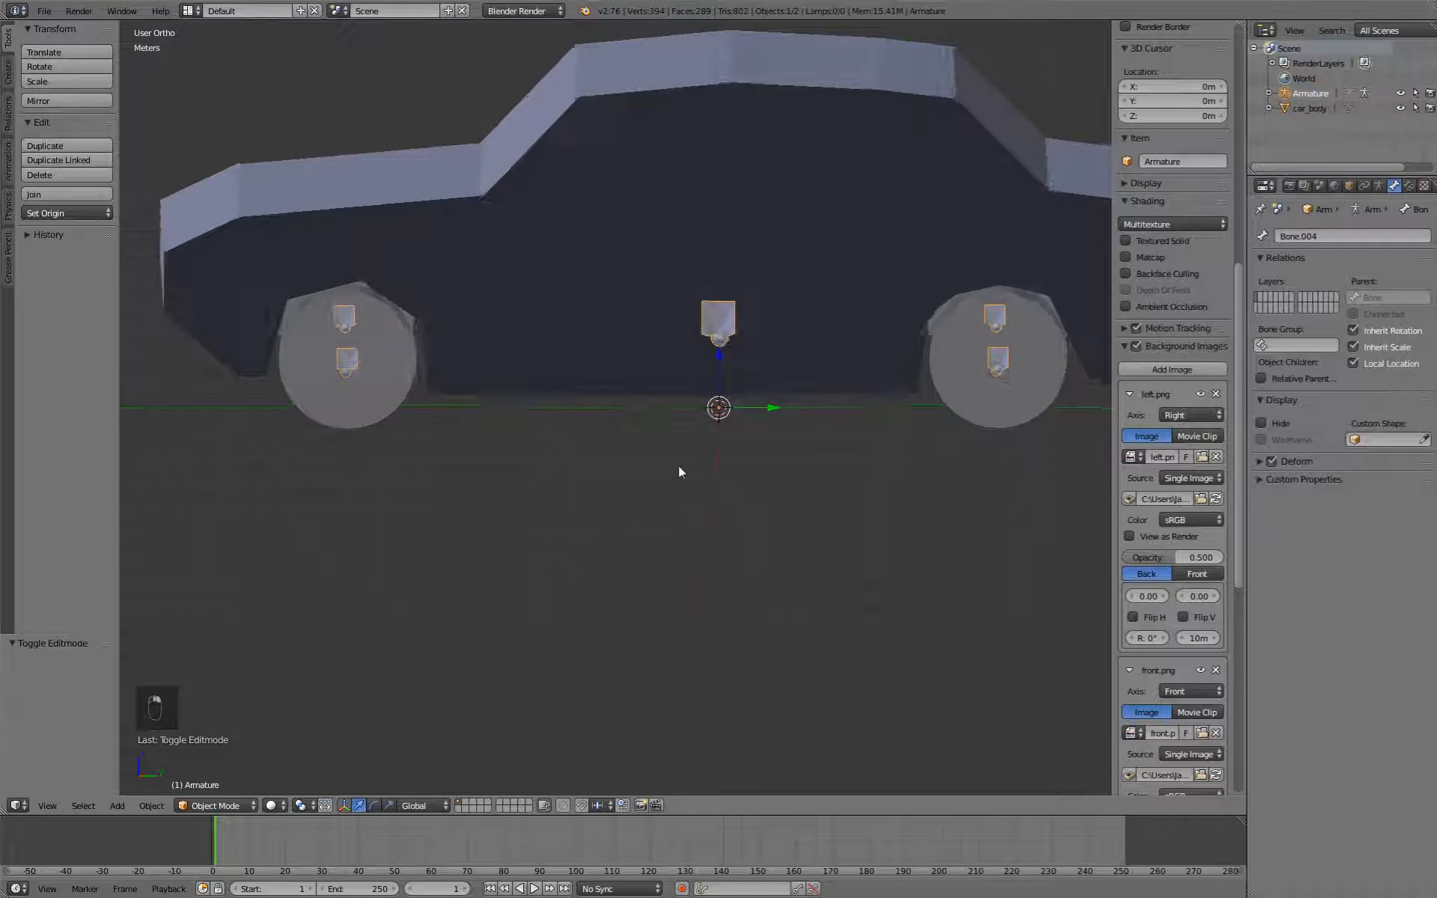
mouse_move(680, 472)
middle_mouse_down()
mouse_move(696, 446)
mouse_move(680, 501)
middle_mouse_up()
middle_click_drag(738, 541, 721, 459)
scroll(723, 446, "up", 3)
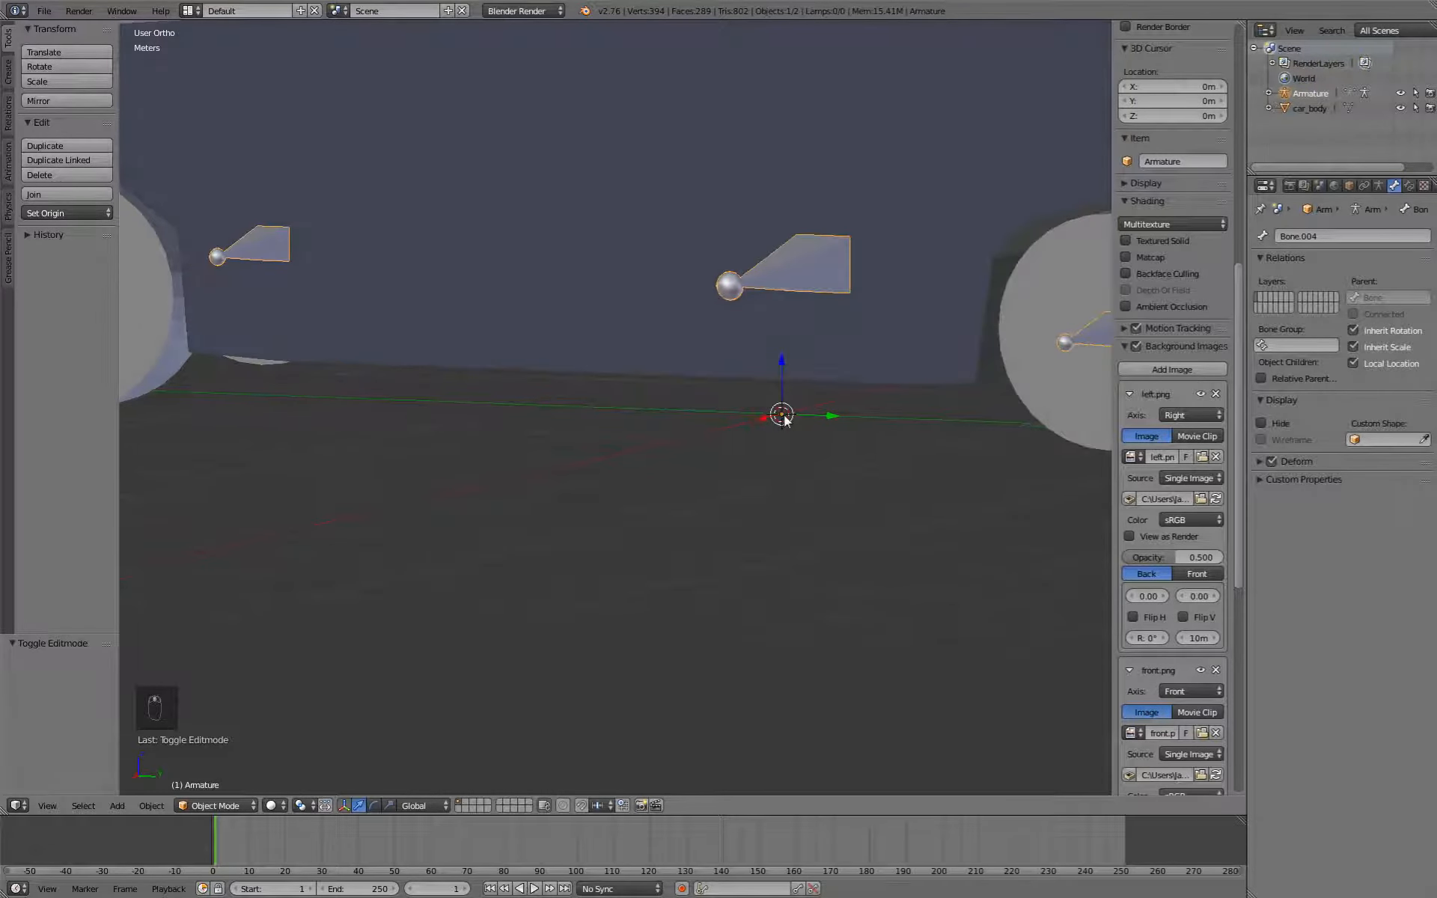
key("Tab")
middle_click_drag(763, 346, 725, 386)
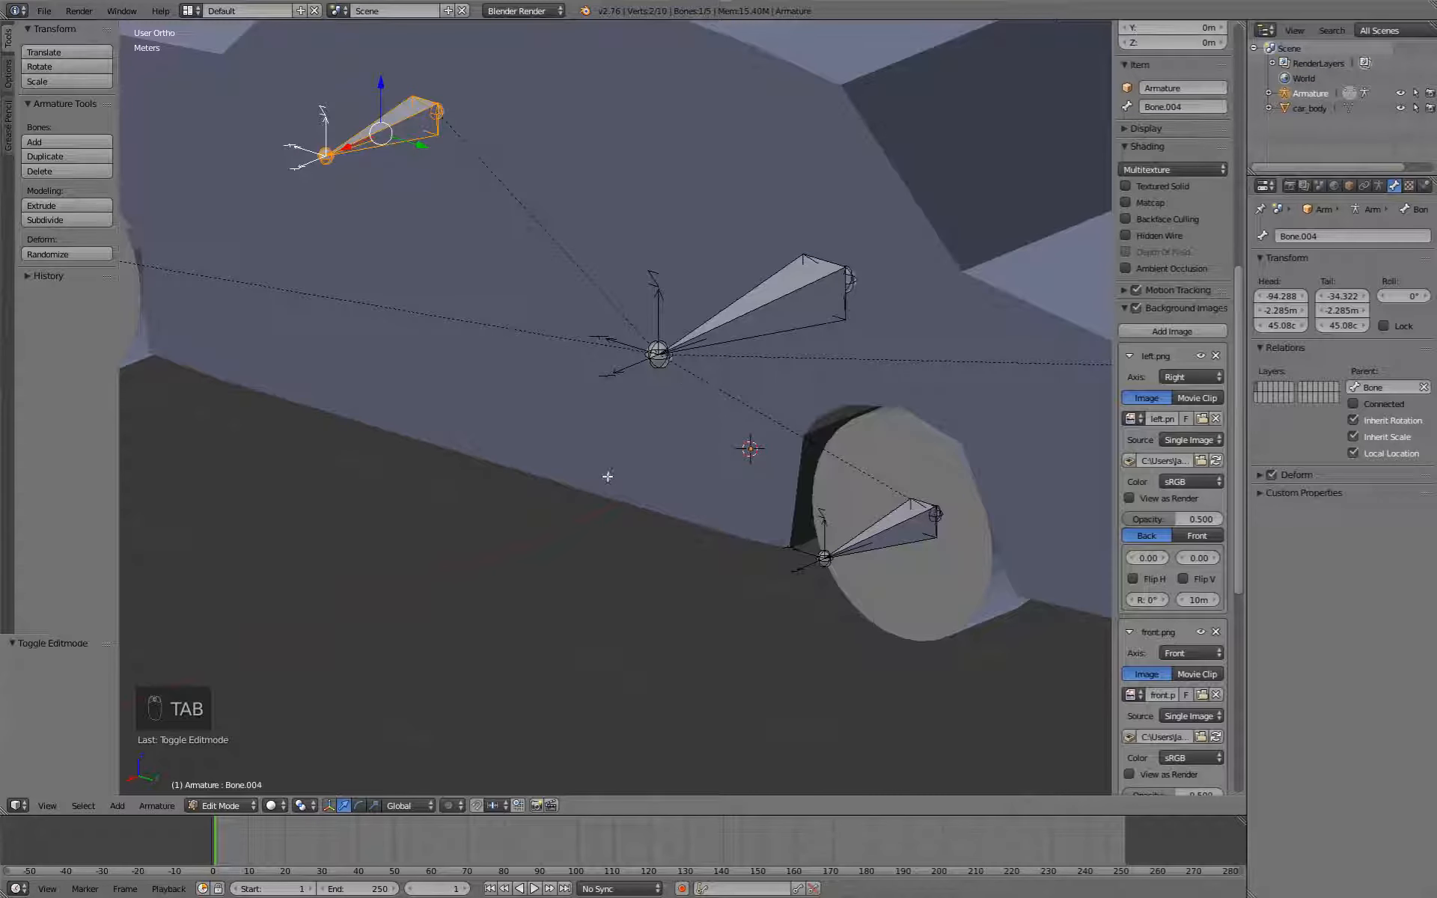
mouse_move(603, 484)
middle_mouse_down()
mouse_move(570, 504)
mouse_move(609, 494)
mouse_move(612, 512)
middle_mouse_up()
key("Tab")
key("Tab")
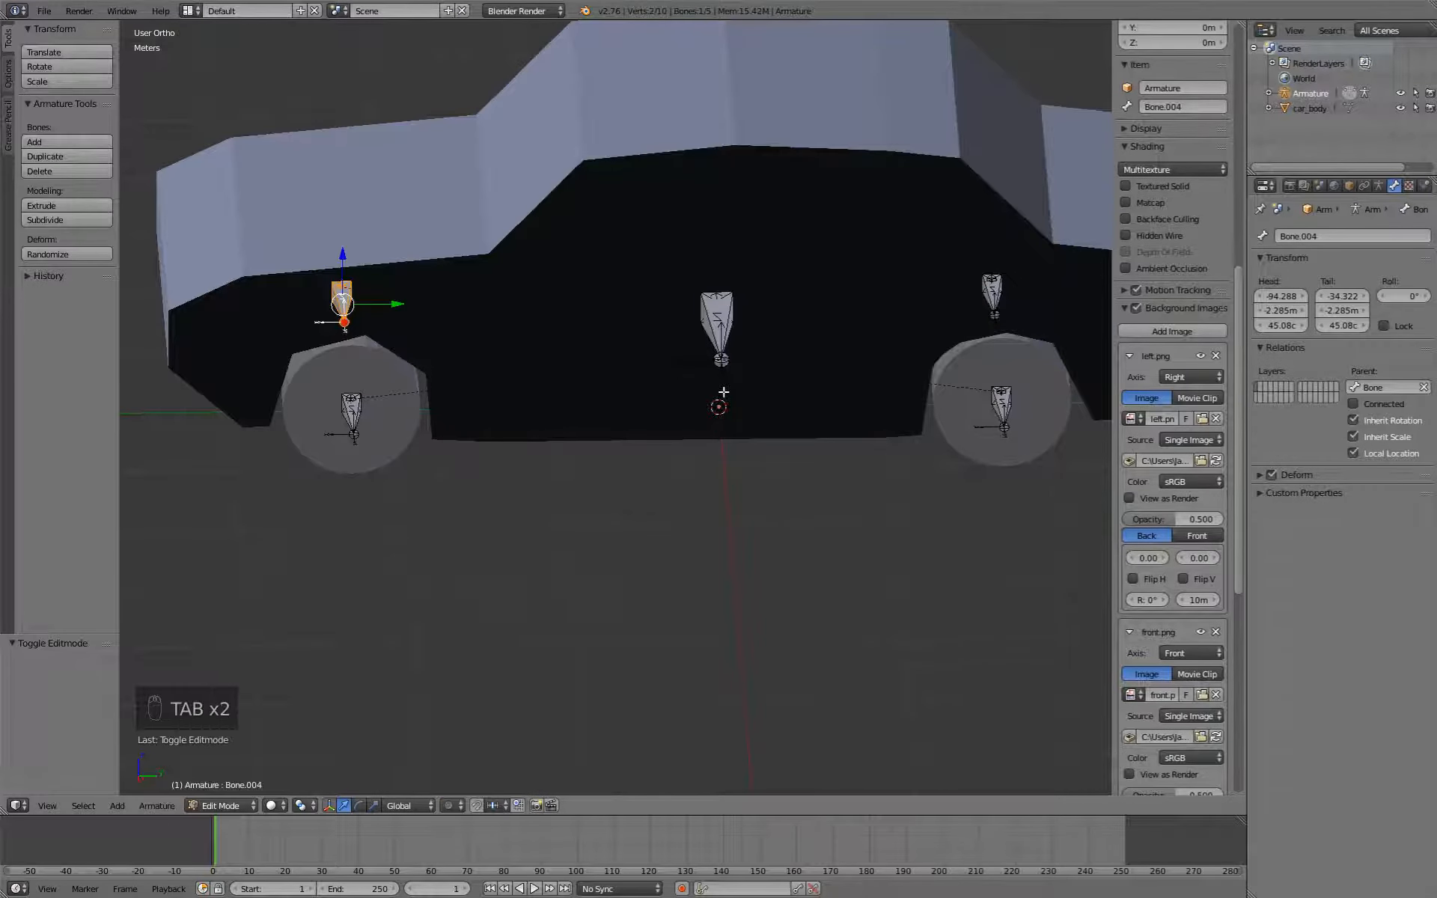
middle_click_drag(720, 397, 710, 402)
key("Tab")
middle_click_drag(624, 389, 688, 505)
scroll(688, 504, "up", 1)
scroll(710, 516, "down", 3)
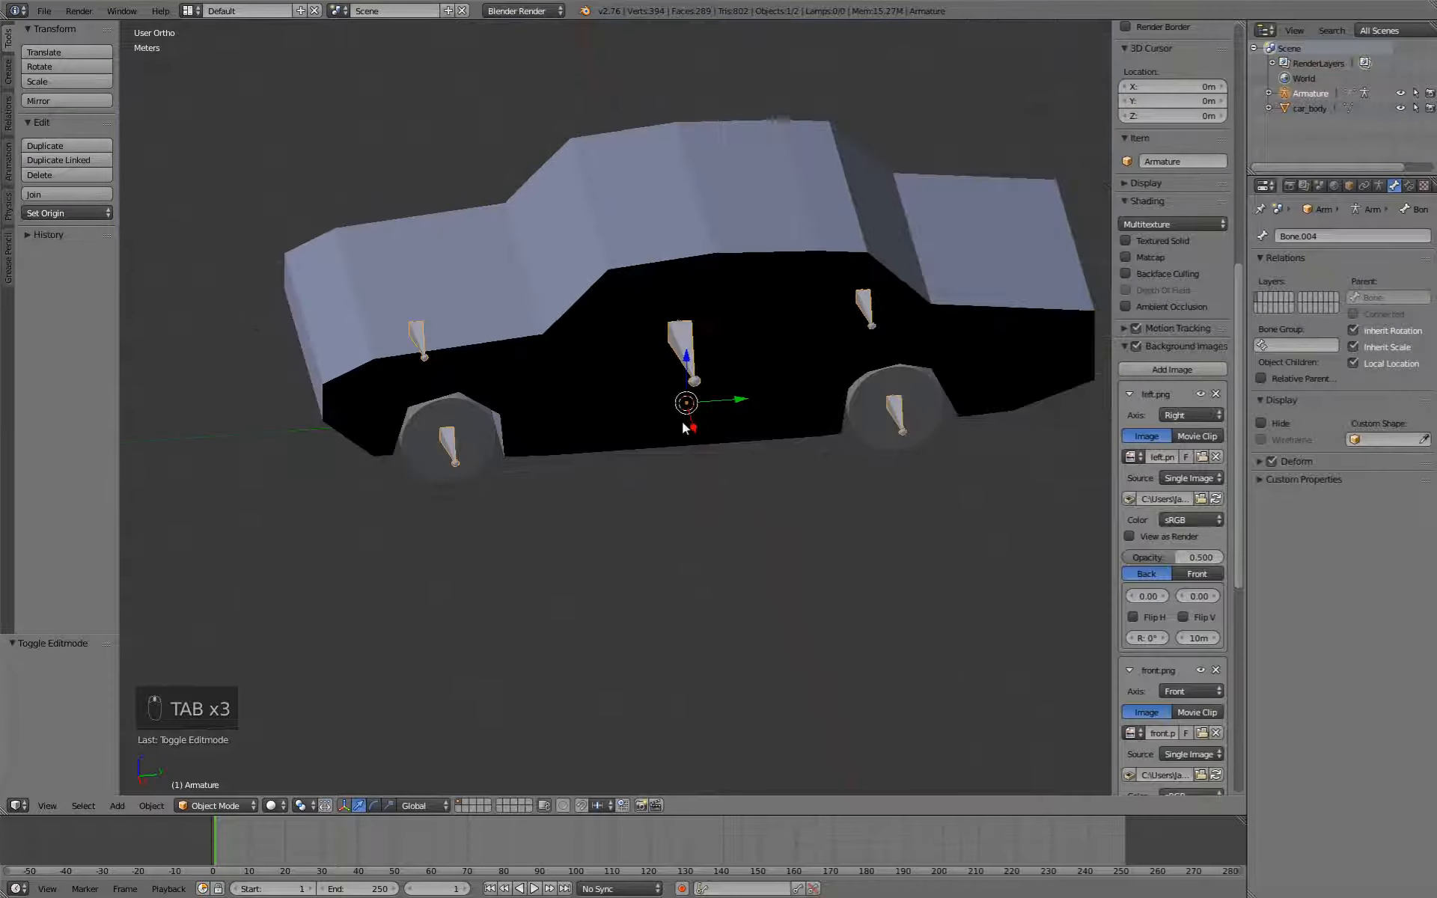
key("KP_7")
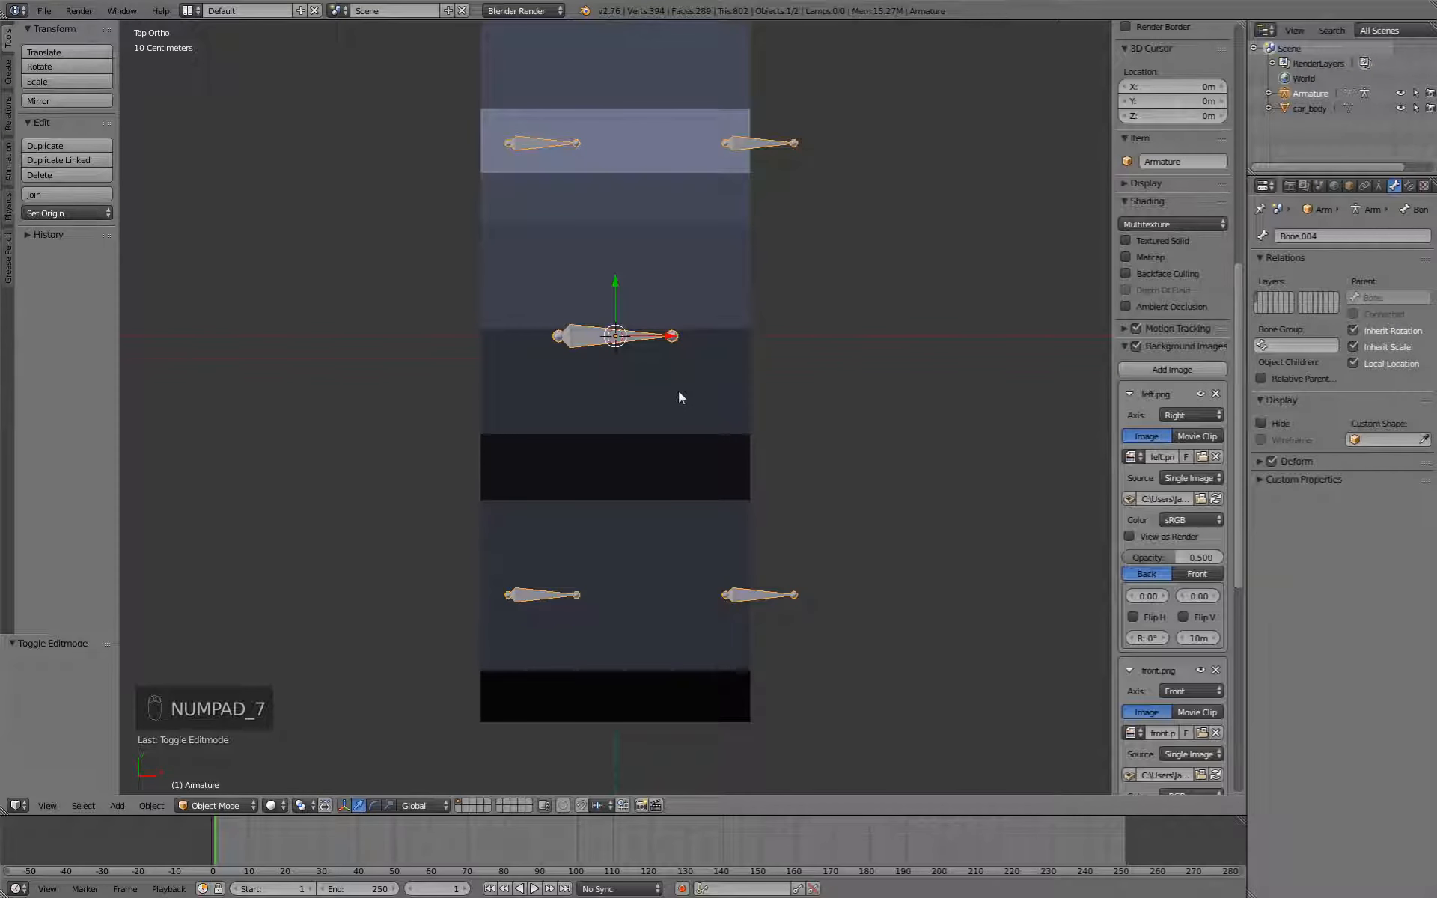
scroll(678, 394, "down", 2)
middle_click_drag(882, 428, 683, 359)
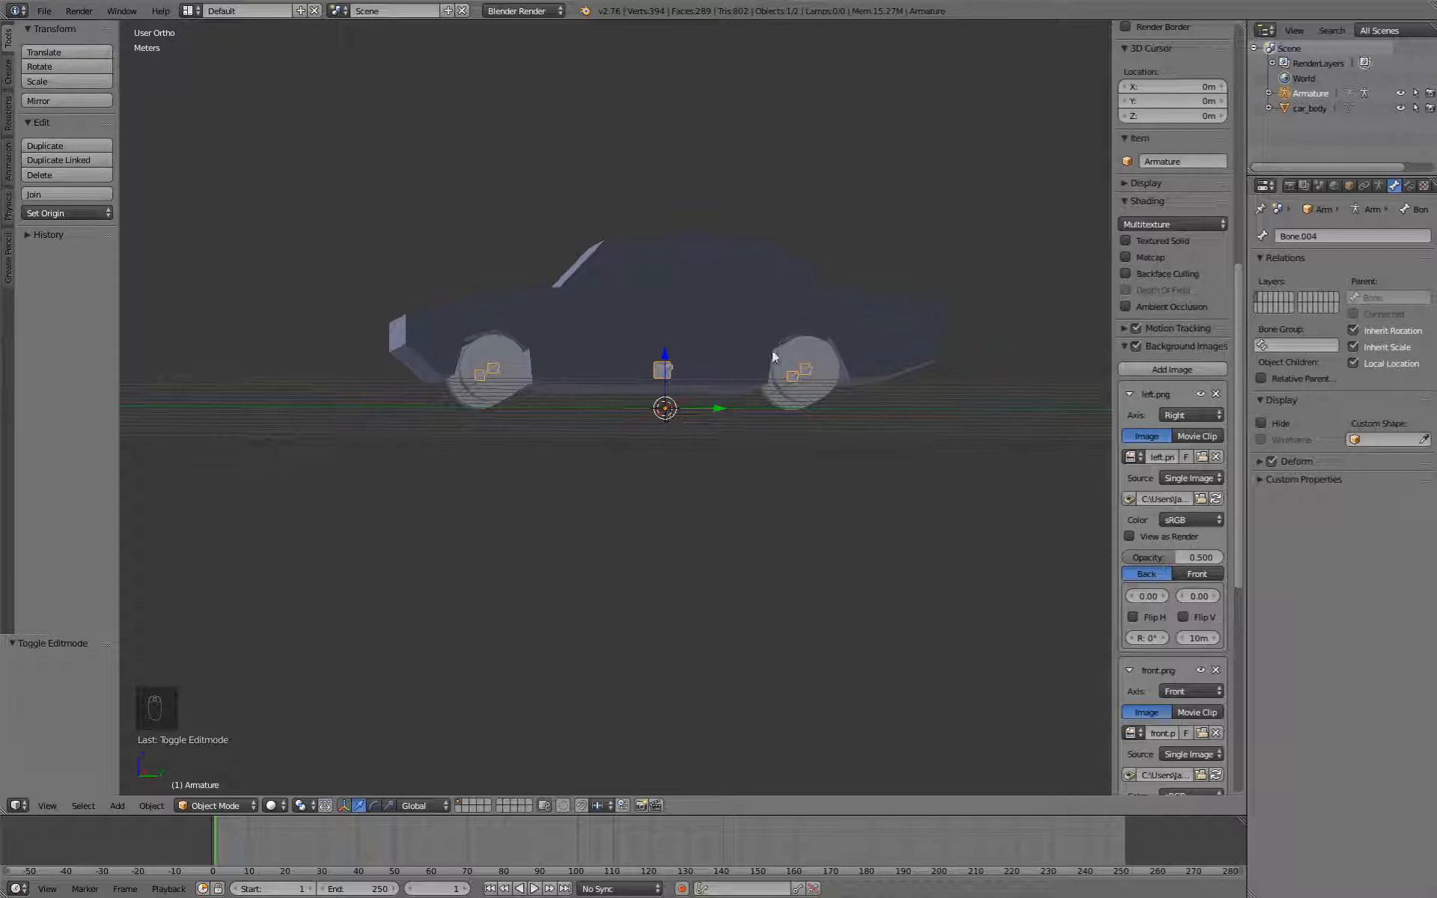
middle_click_drag(706, 409, 774, 433)
scroll(698, 414, "up", 5)
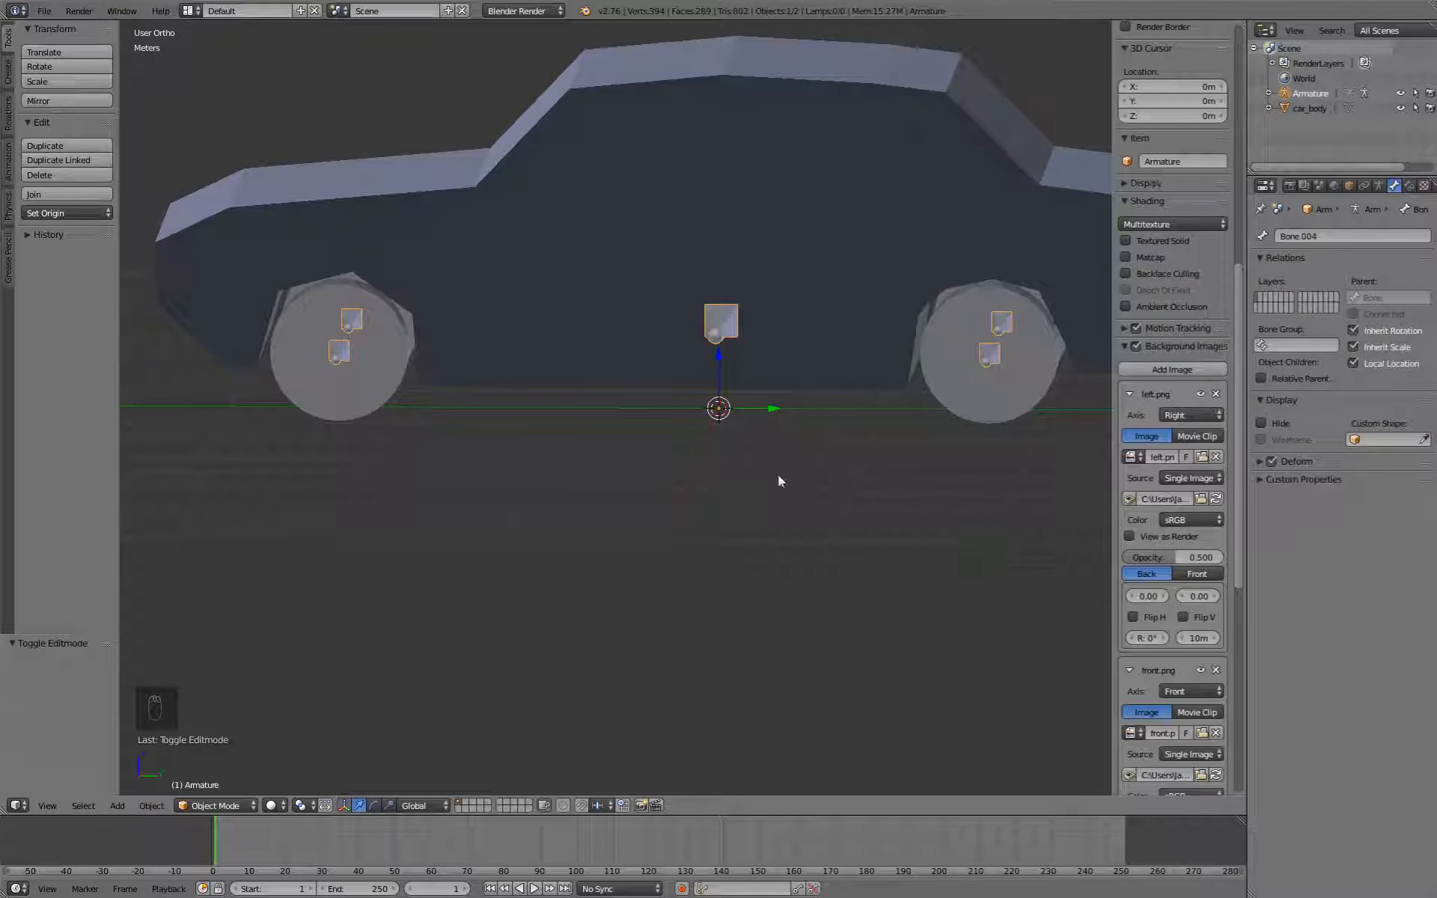
middle_click_drag(779, 481, 855, 453)
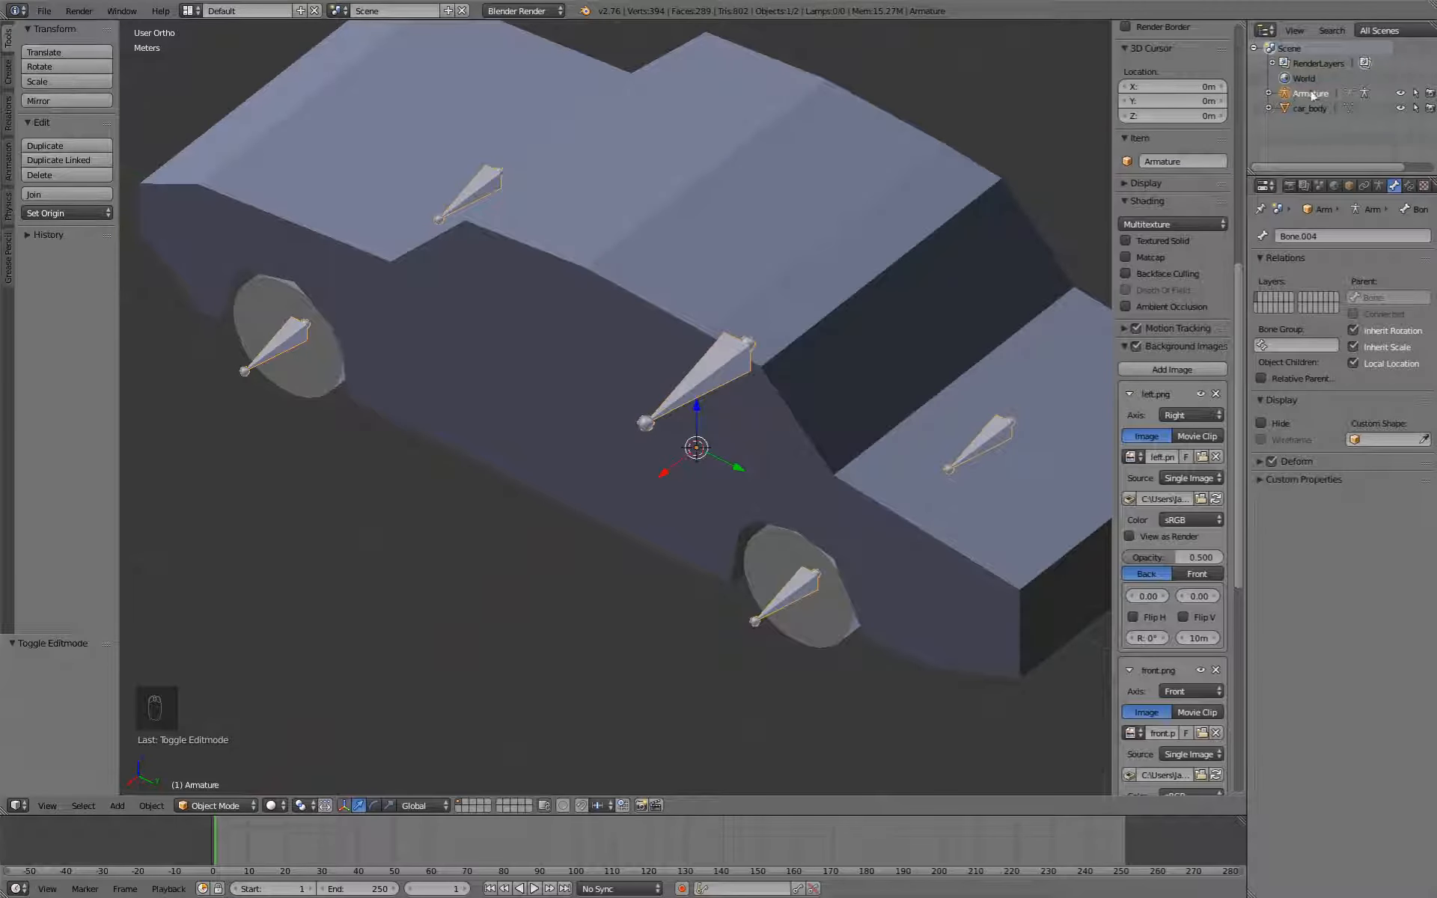
middle_click_drag(796, 452, 573, 416)
scroll(690, 482, "down", 2)
key("Tab")
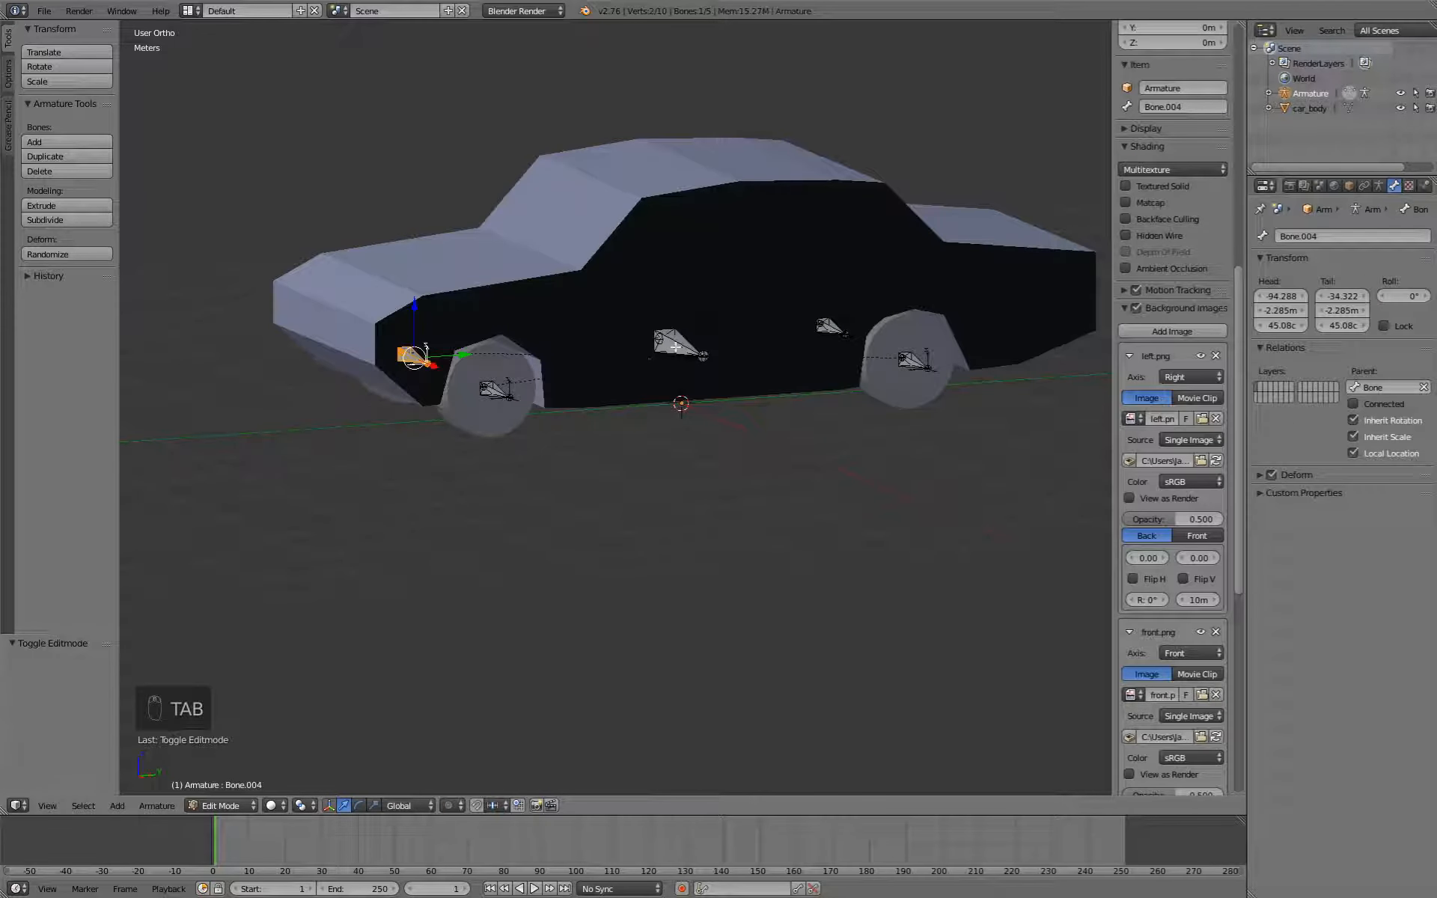
key("Tab")
Switch the armature to Pose Mode and select the main body bone.
right_click(645, 400)
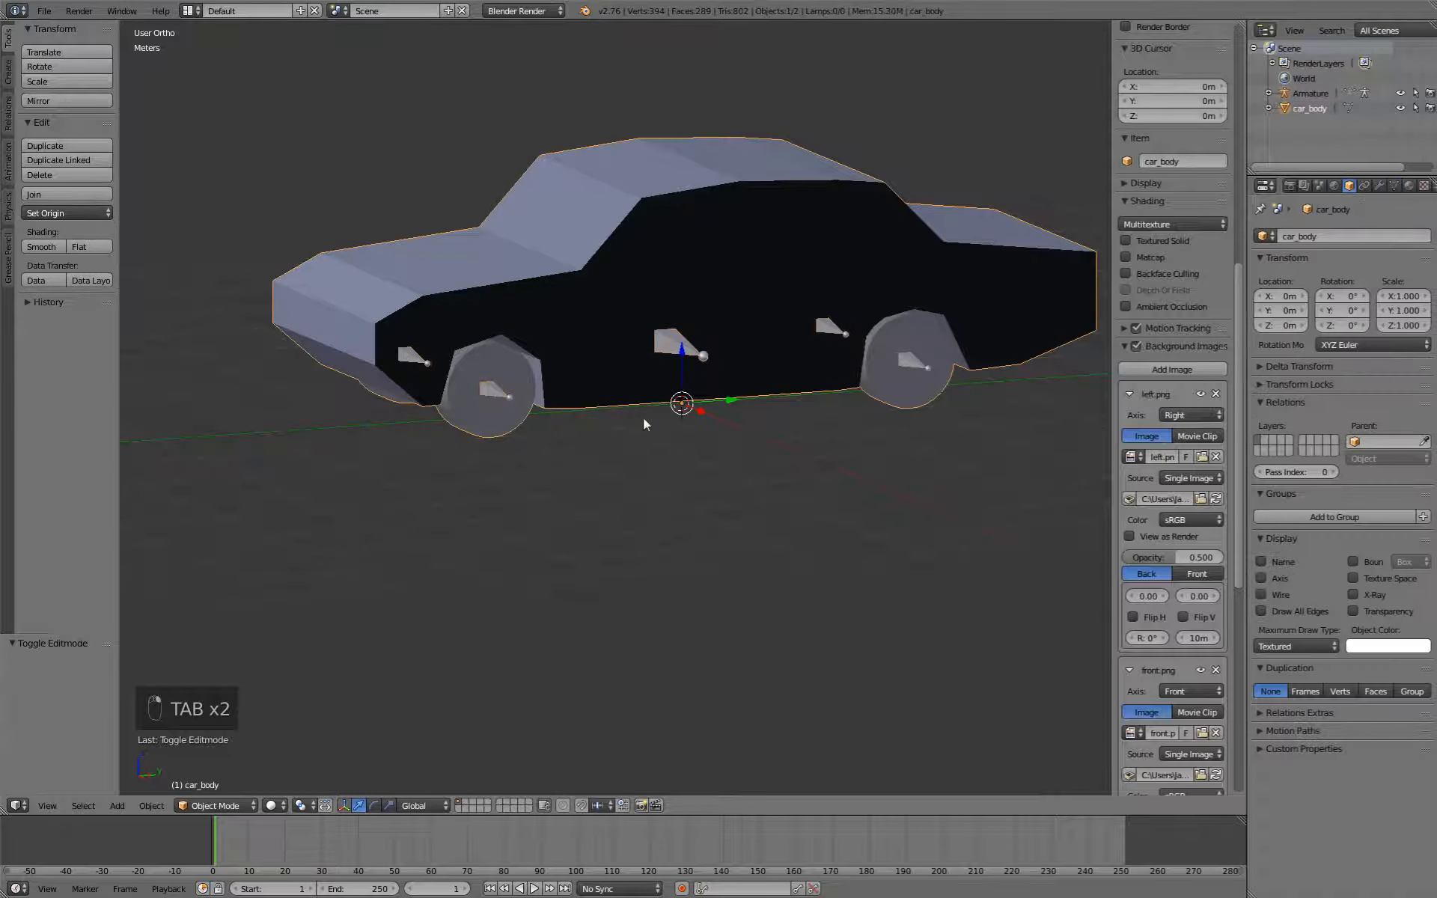
middle_click_drag(643, 423, 665, 396)
right_click(689, 342)
key("ctrl+Tab")
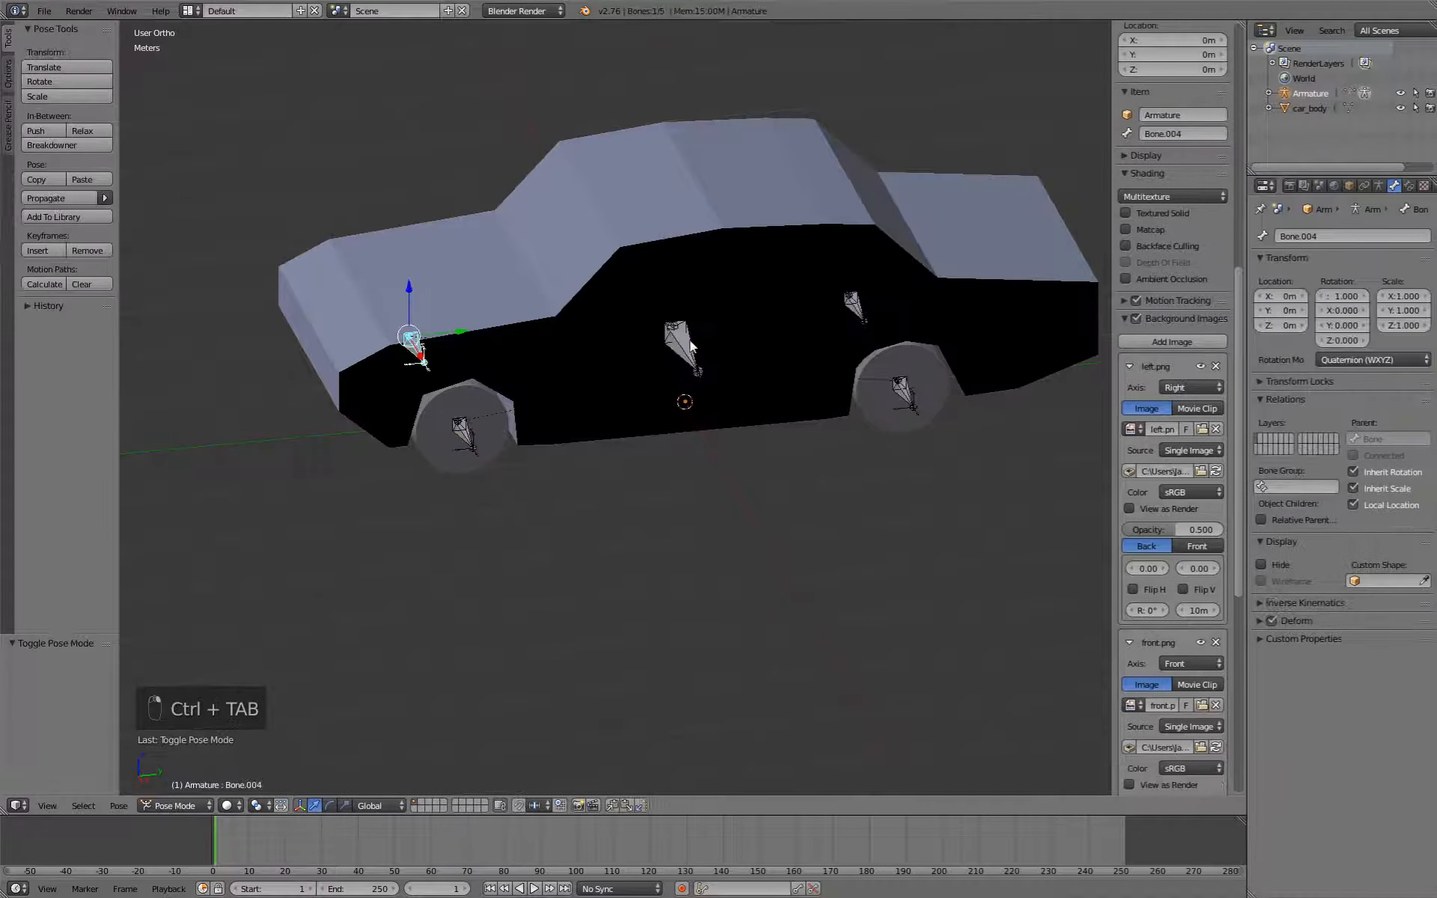
right_click(690, 346)
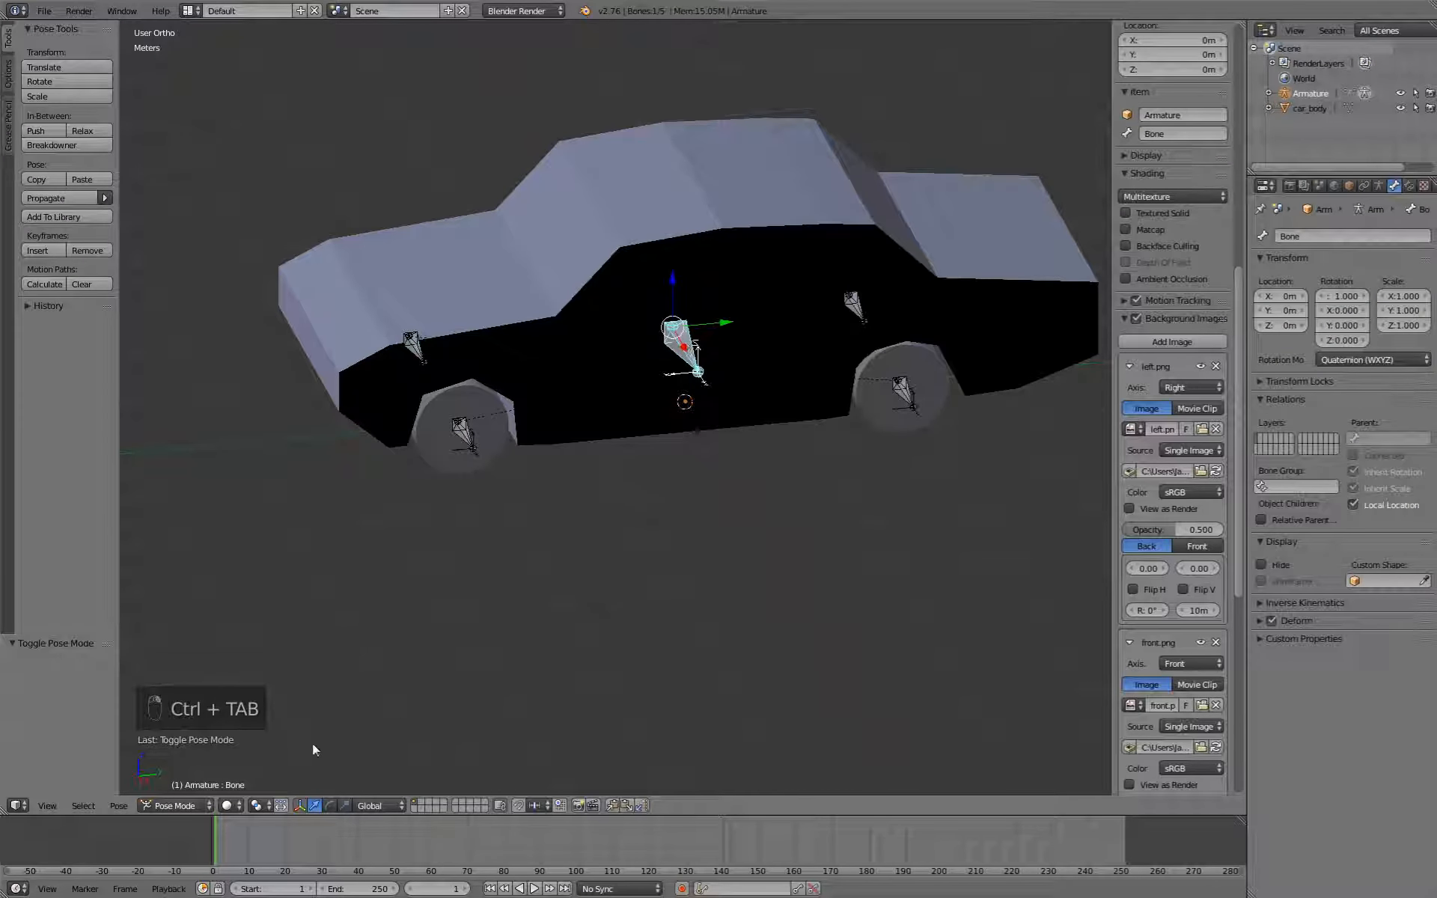
left_click(192, 804)
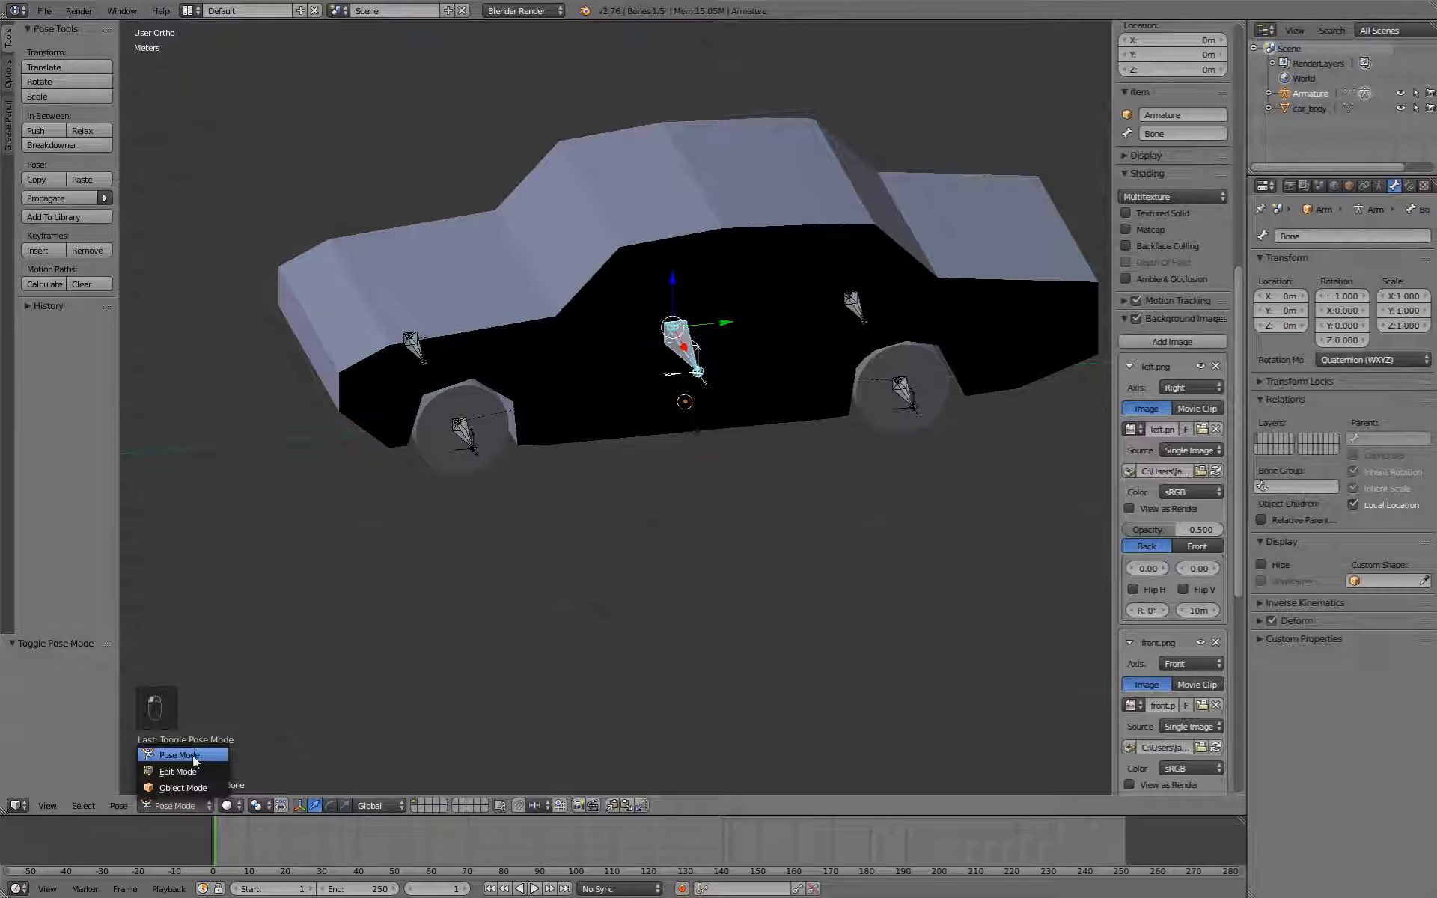
left_click(191, 755)
right_click(577, 268)
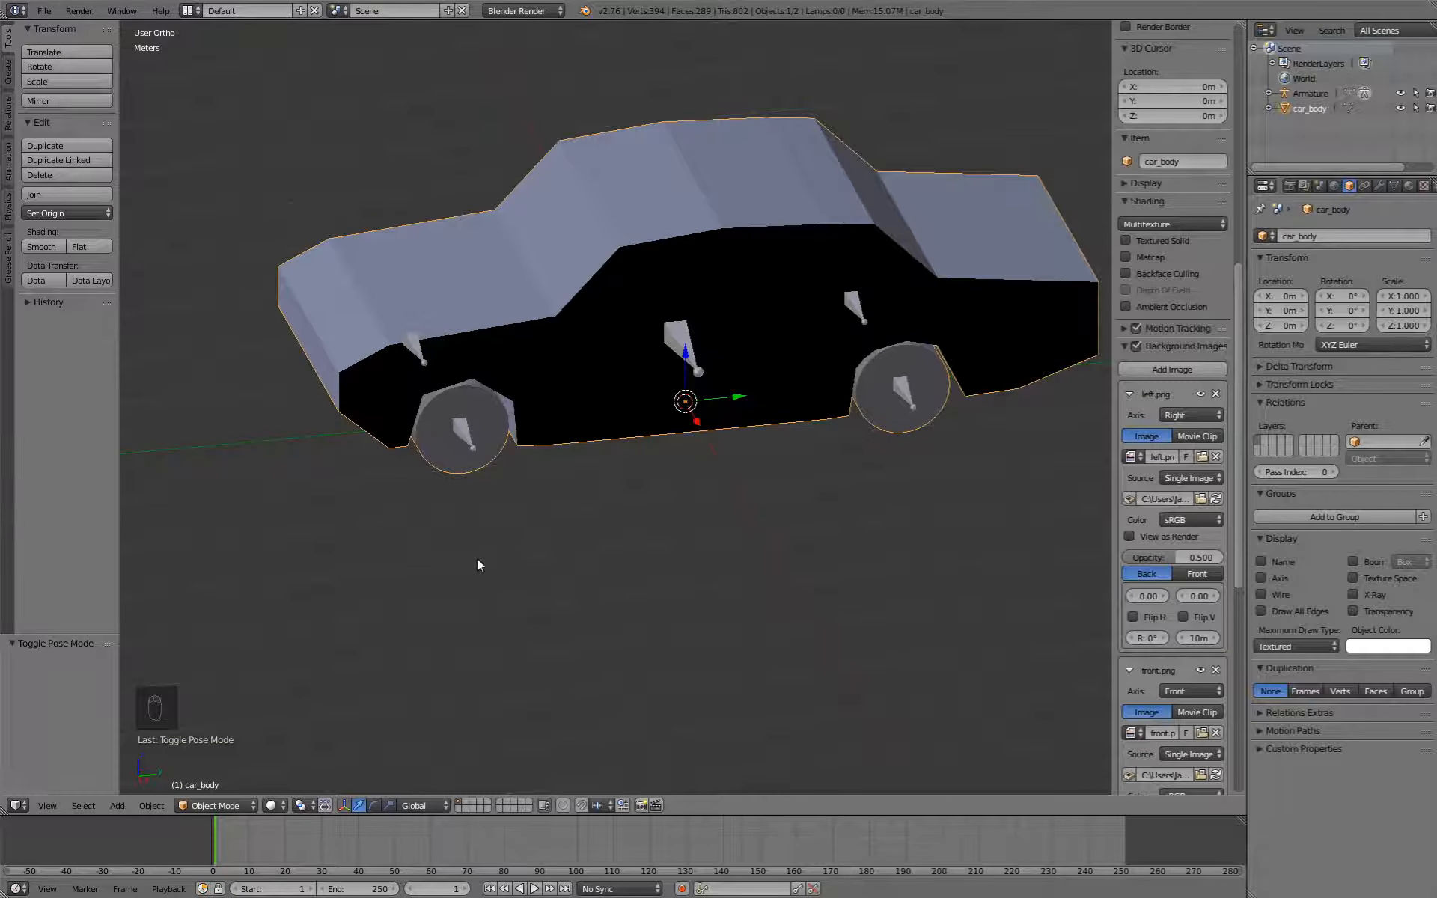
key("ctrl+Tab")
left_click(192, 805)
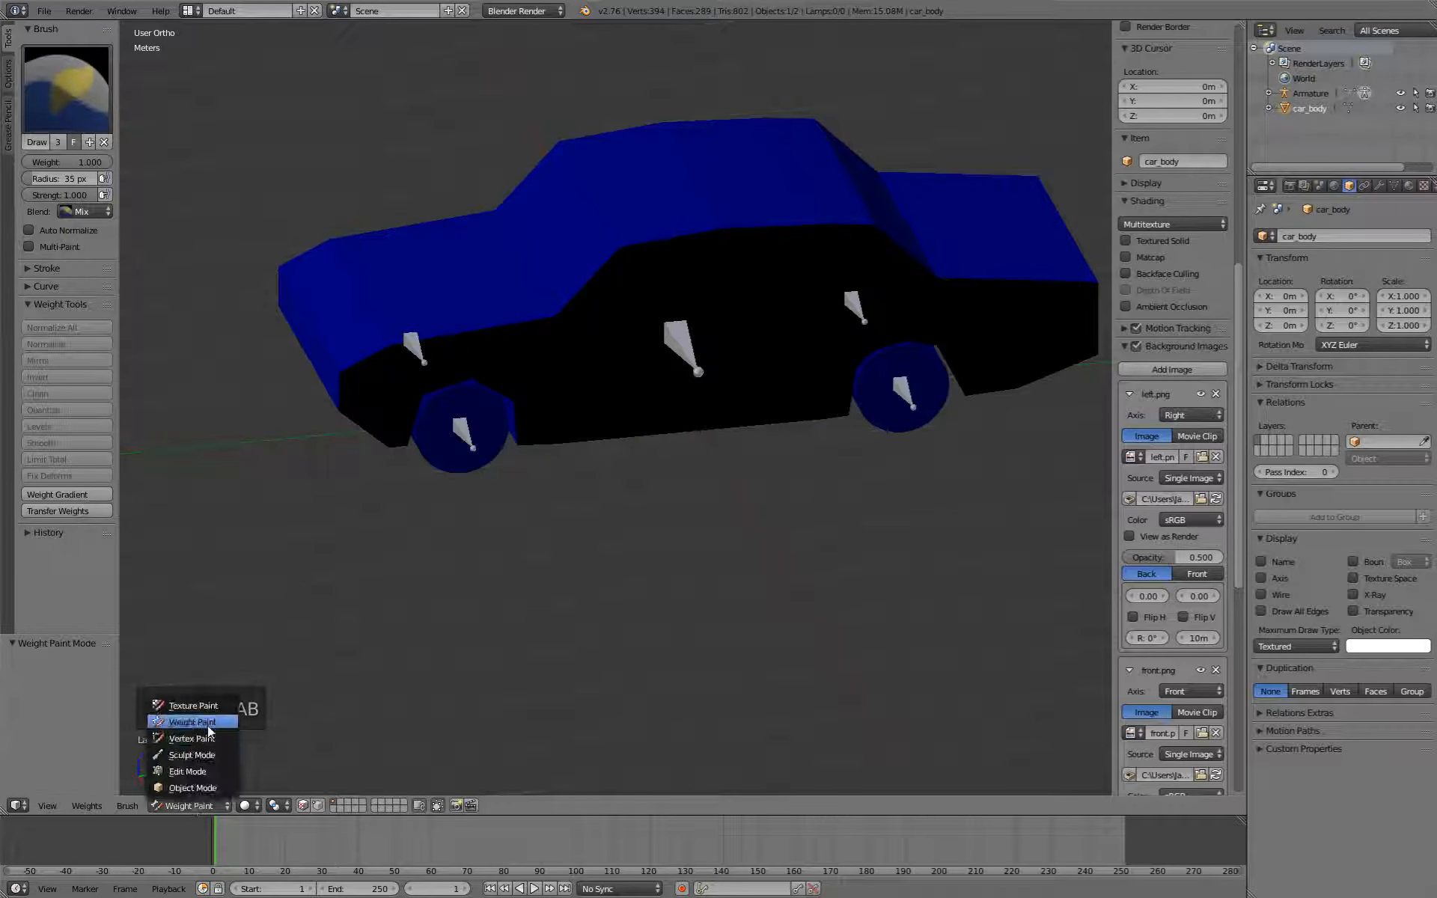
left_click(196, 723)
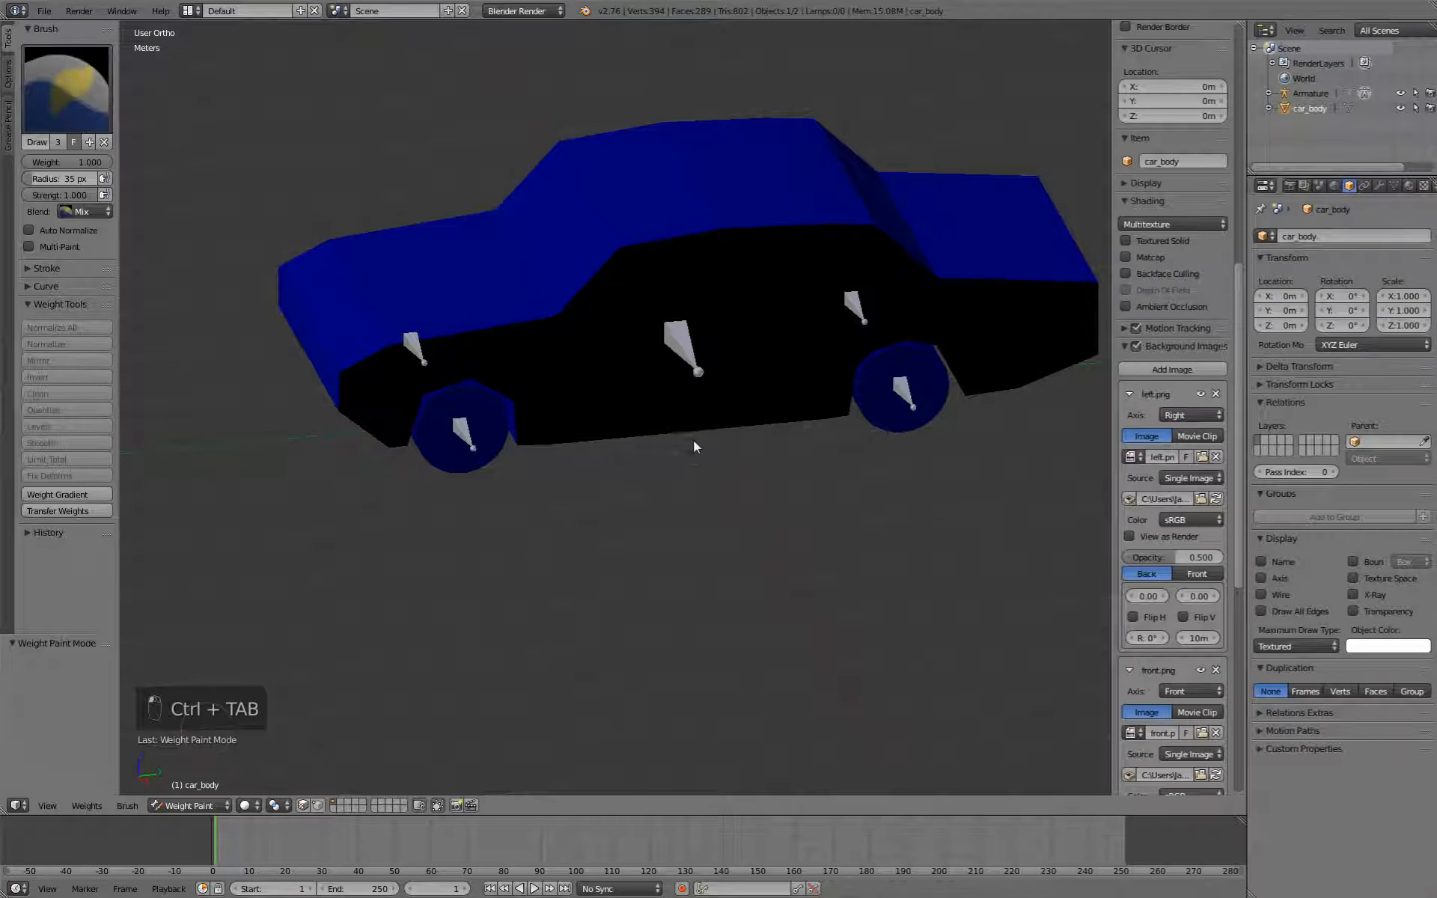
right_click(678, 388)
key("Tab")
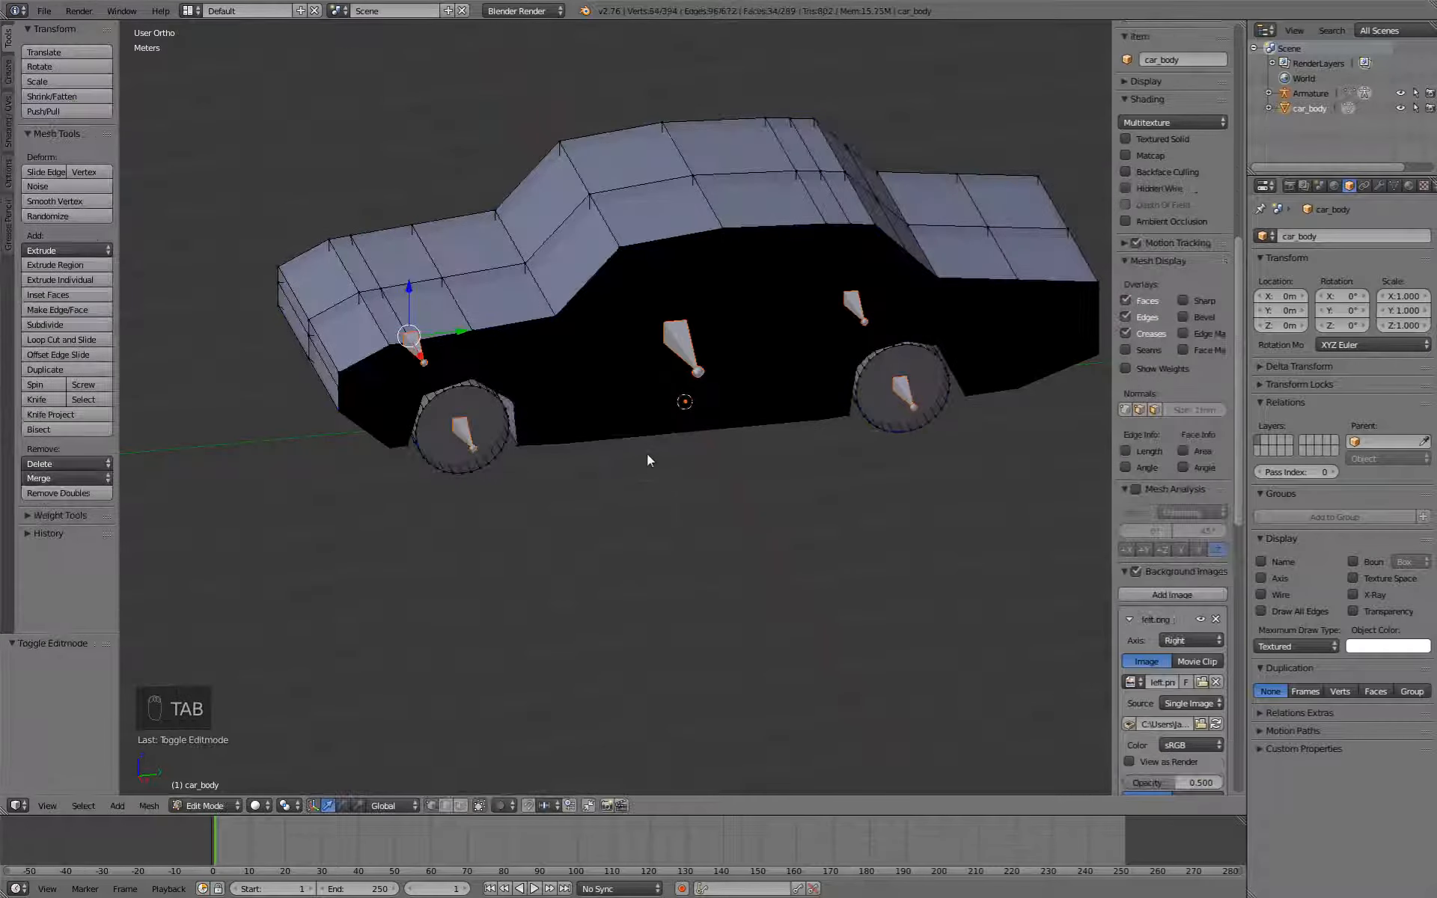
key("Tab")
key("ctrl+Tab")
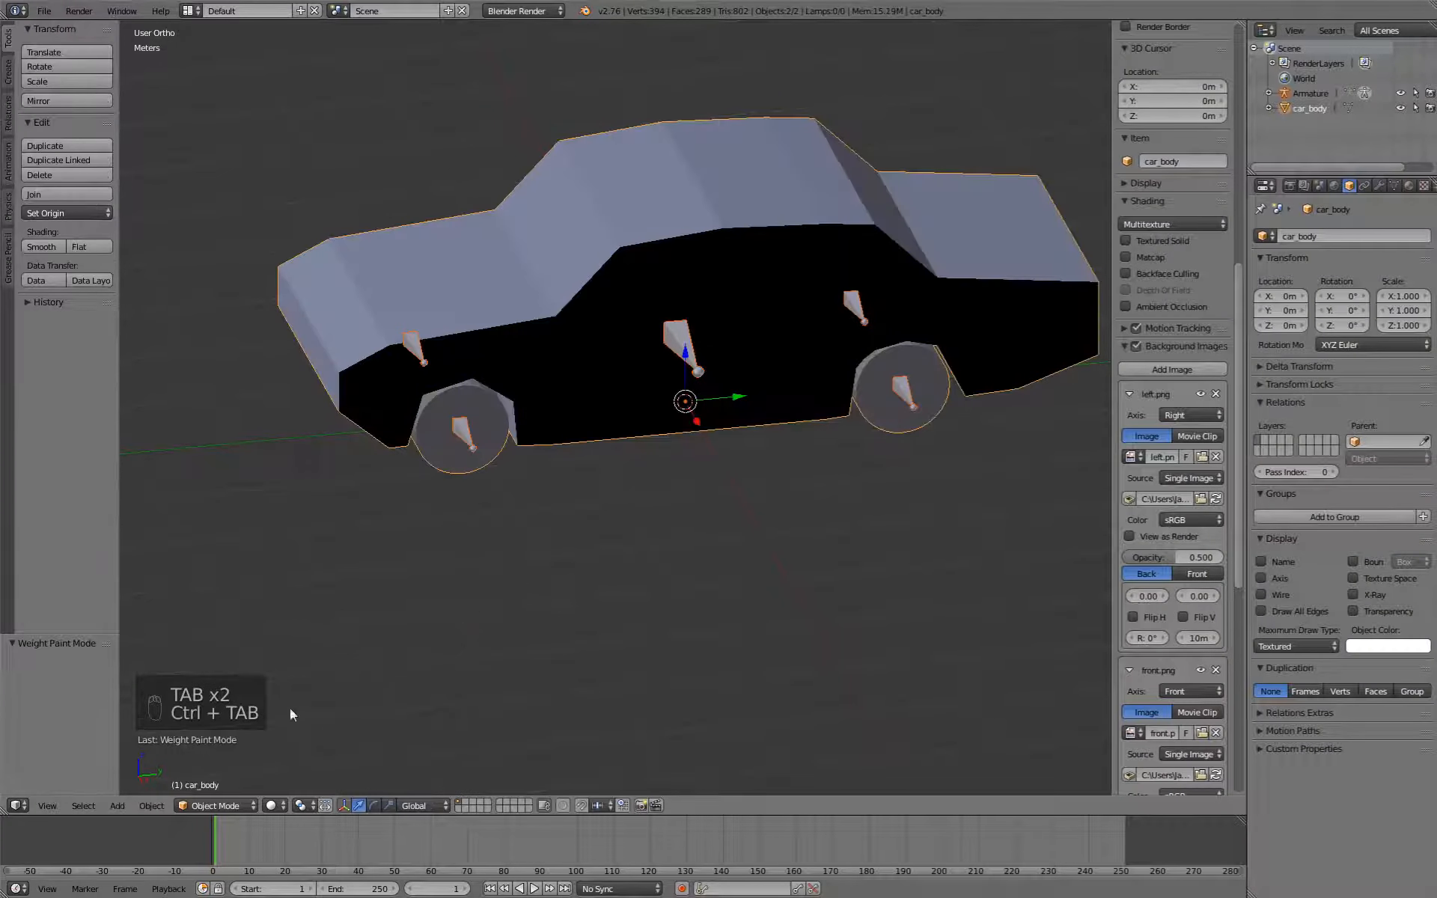
key("ctrl+Tab")
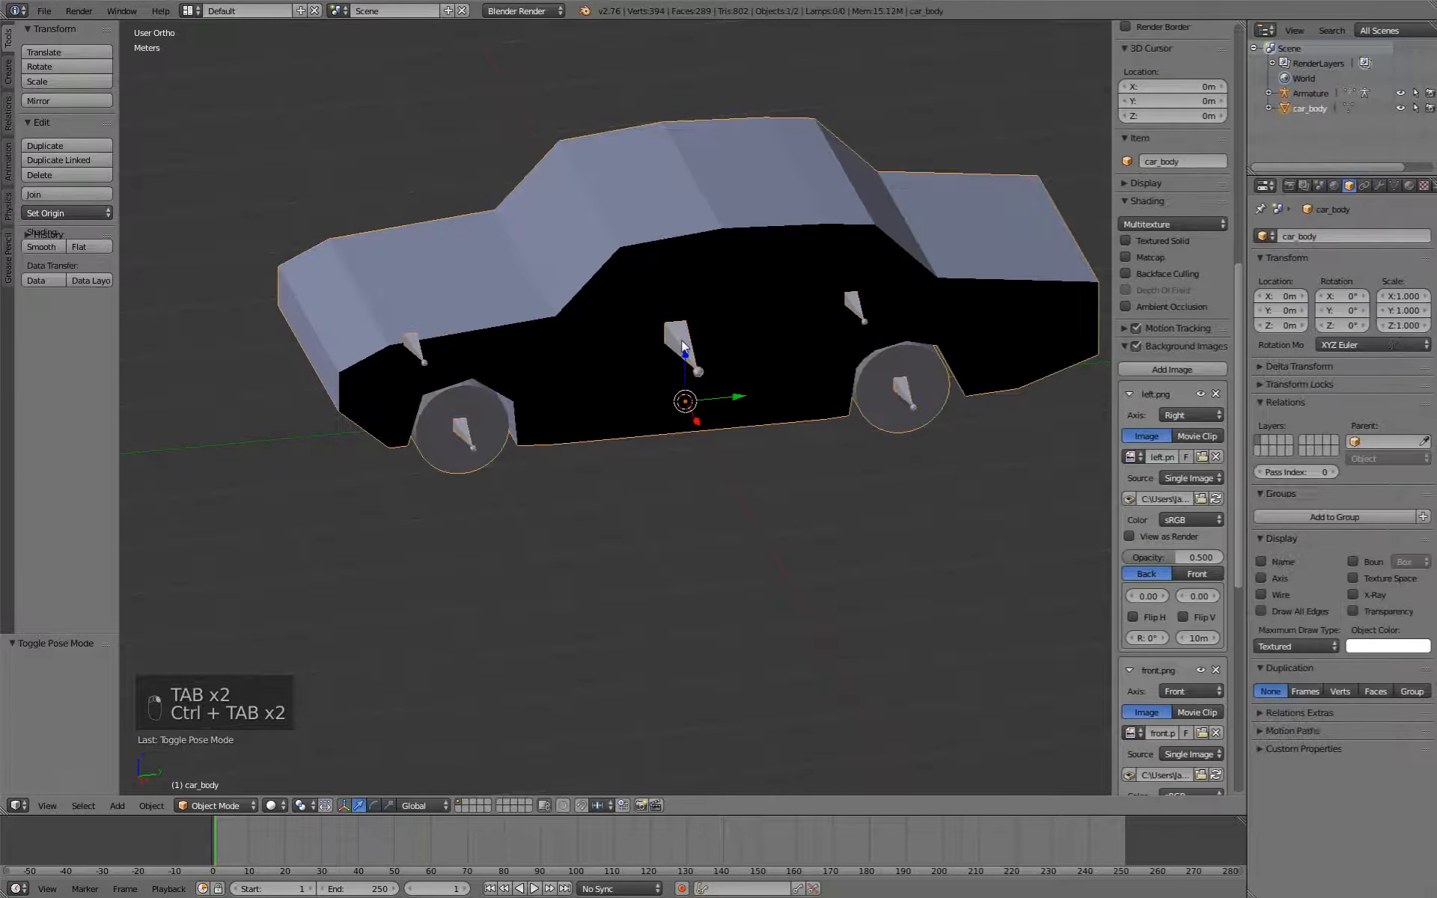
Parent car_body to the armature using Armature Deform With Empty Groups.
mouse_move(628, 548)
middle_mouse_down()
mouse_move(610, 538)
mouse_move(612, 550)
middle_mouse_up()
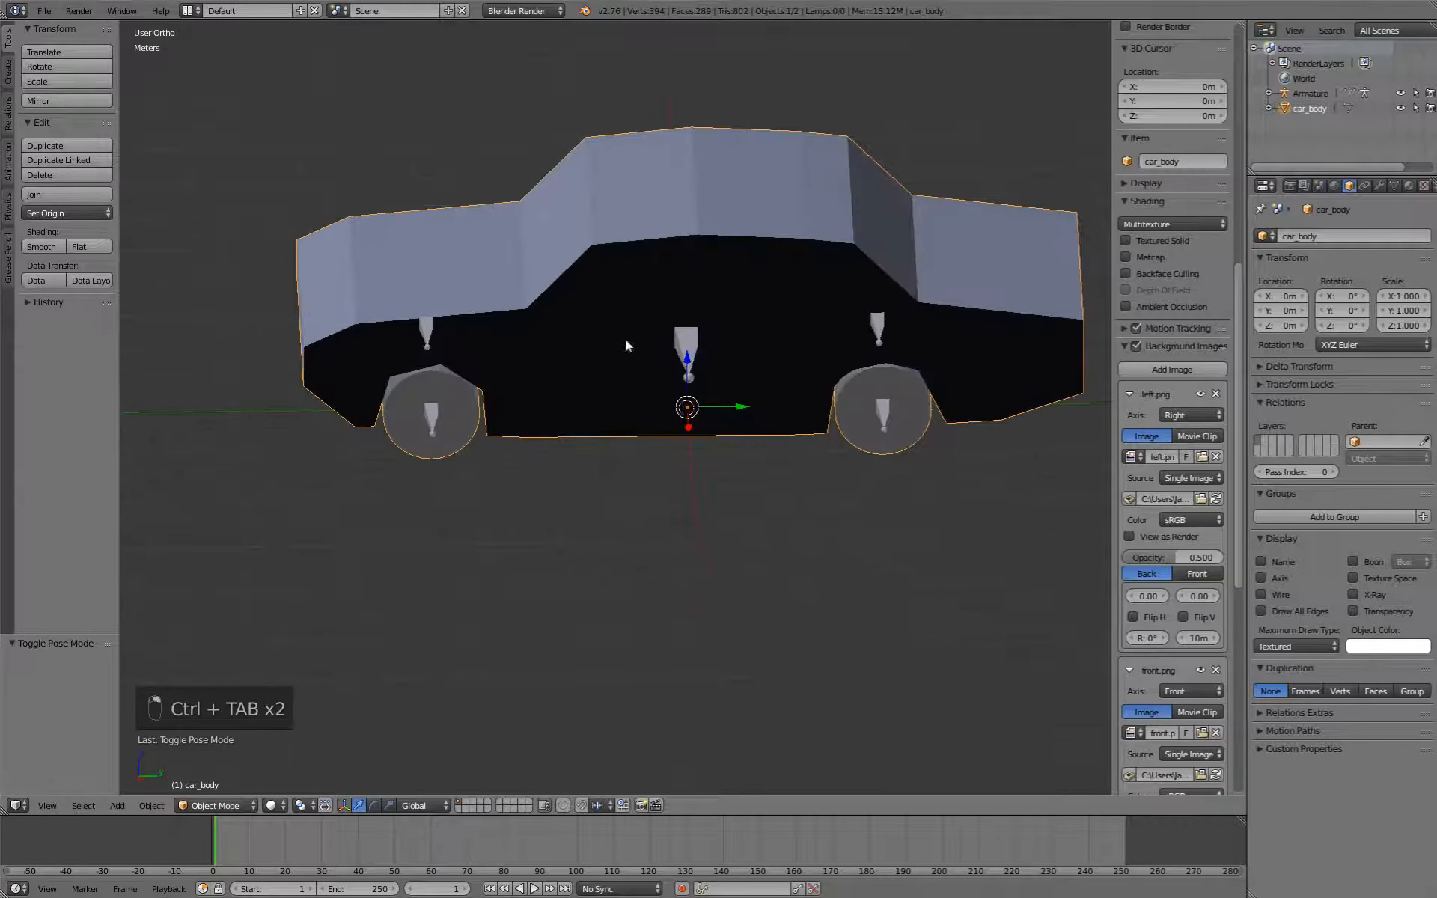
right_click(671, 348, "shift")
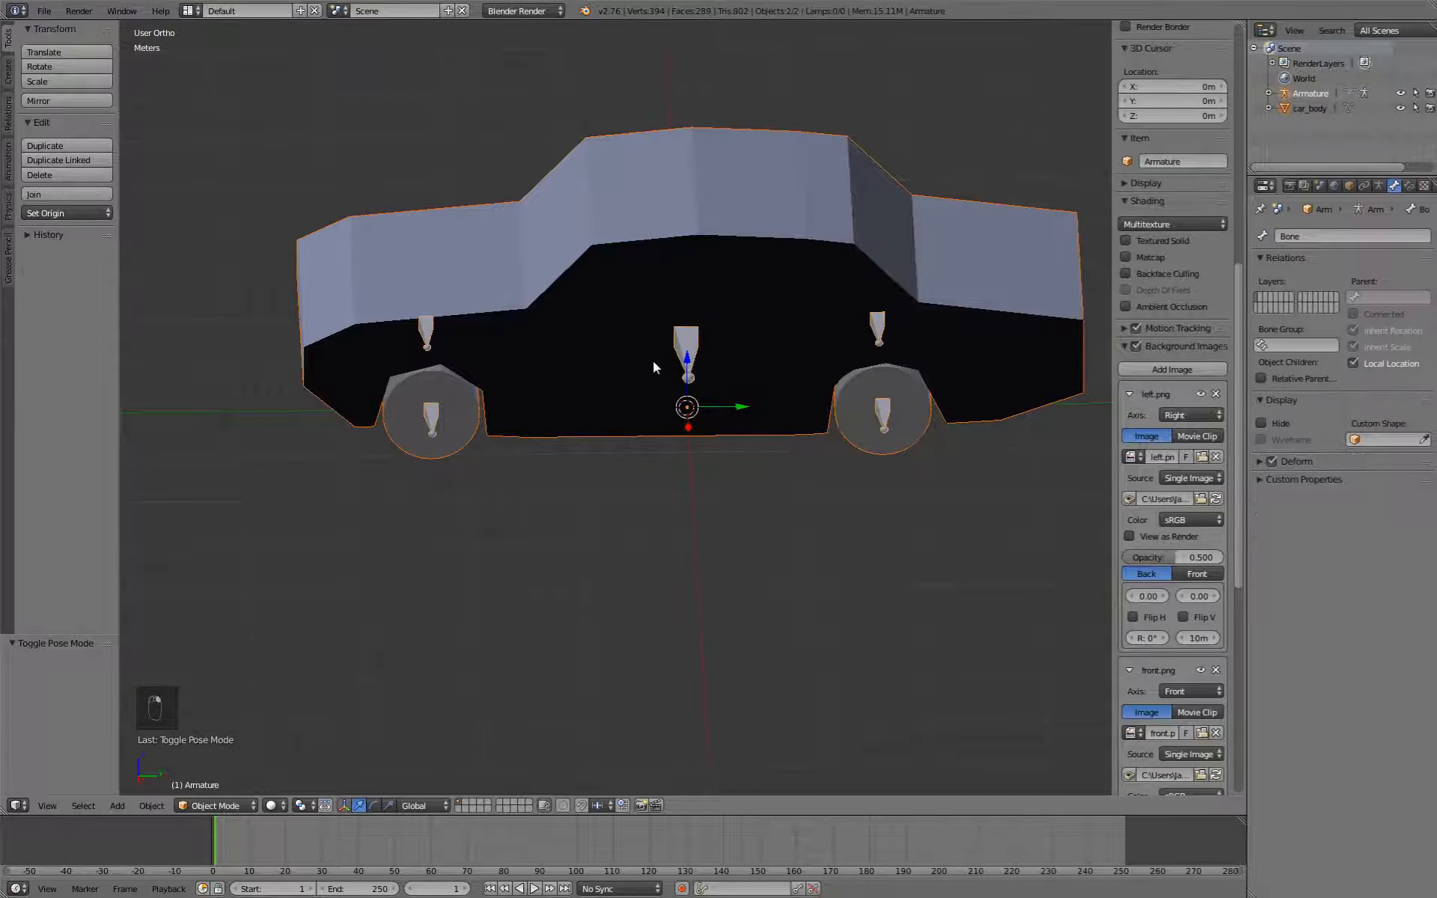
key("ctrl+p")
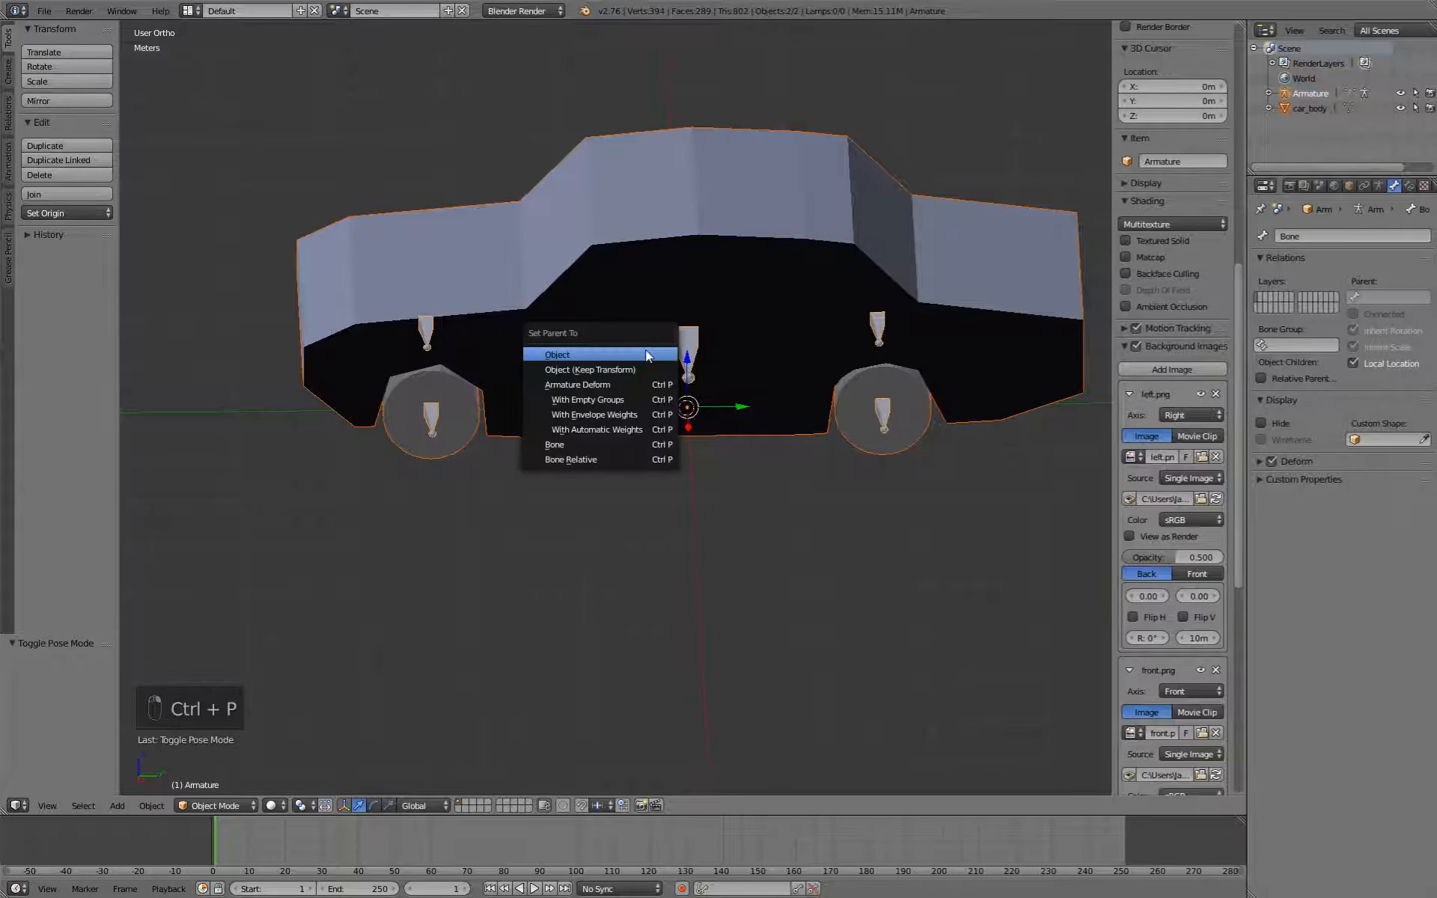
left_click(637, 400)
middle_click_drag(638, 417, 587, 561)
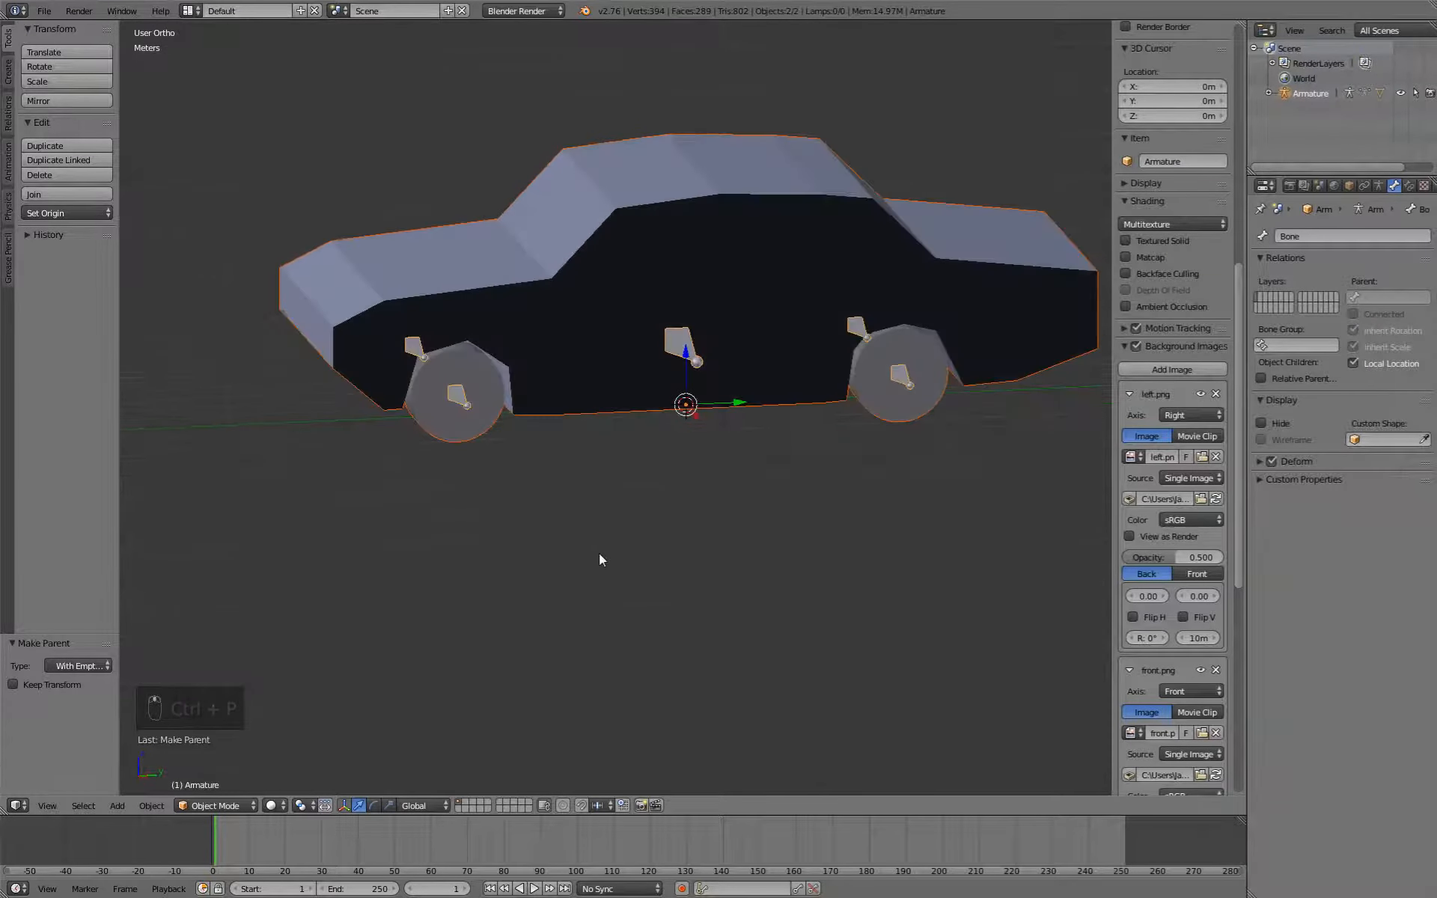
Put the armature in Pose Mode with the main bone selected, and switch car_body to Weight Paint mode.
key("Tab")
key("Tab")
key("ctrl+Tab")
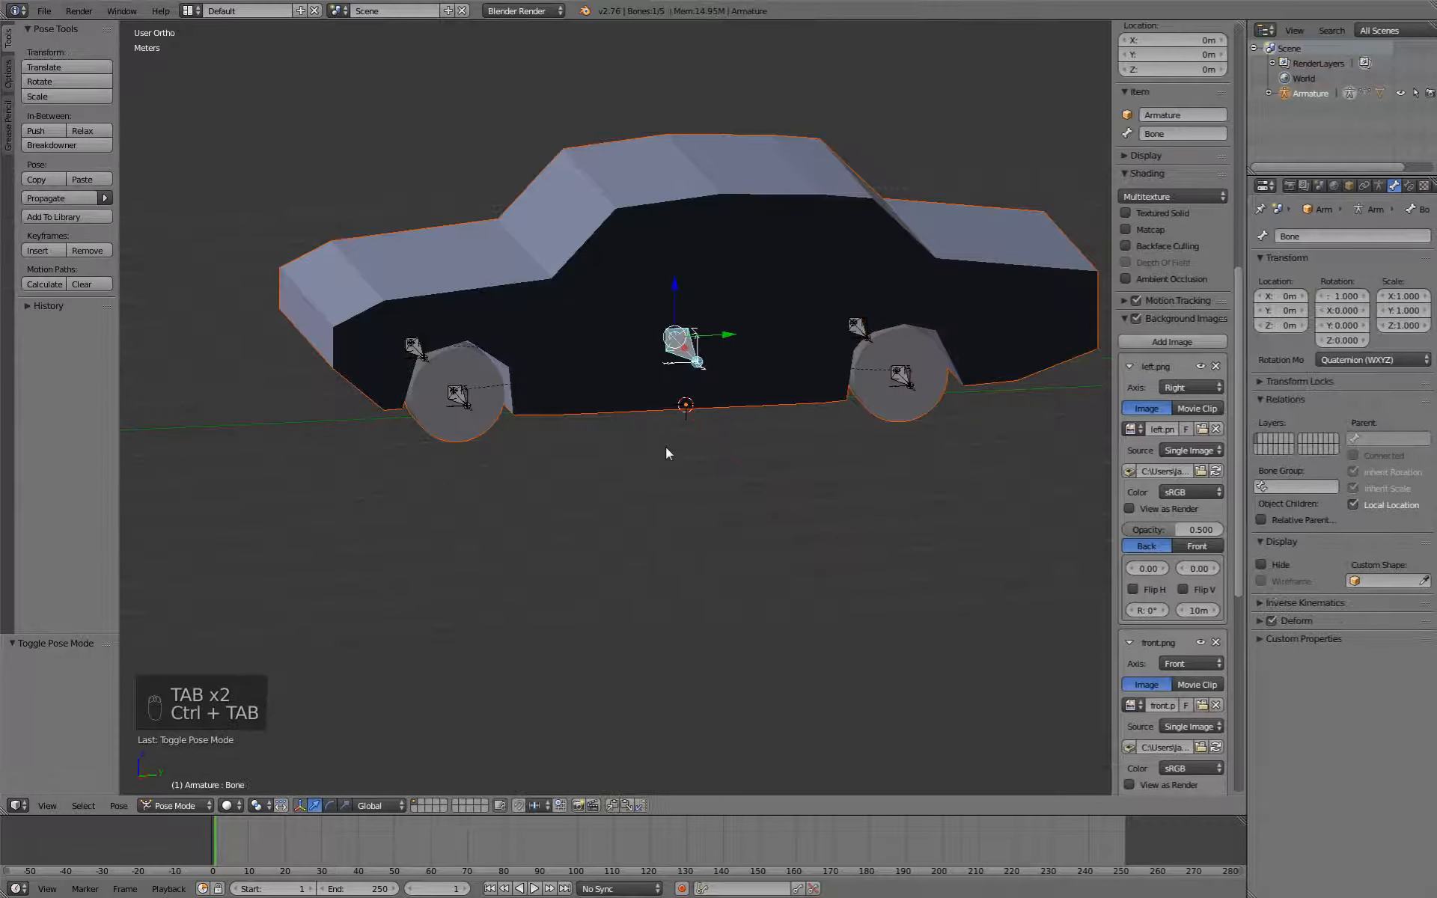
right_click(635, 271)
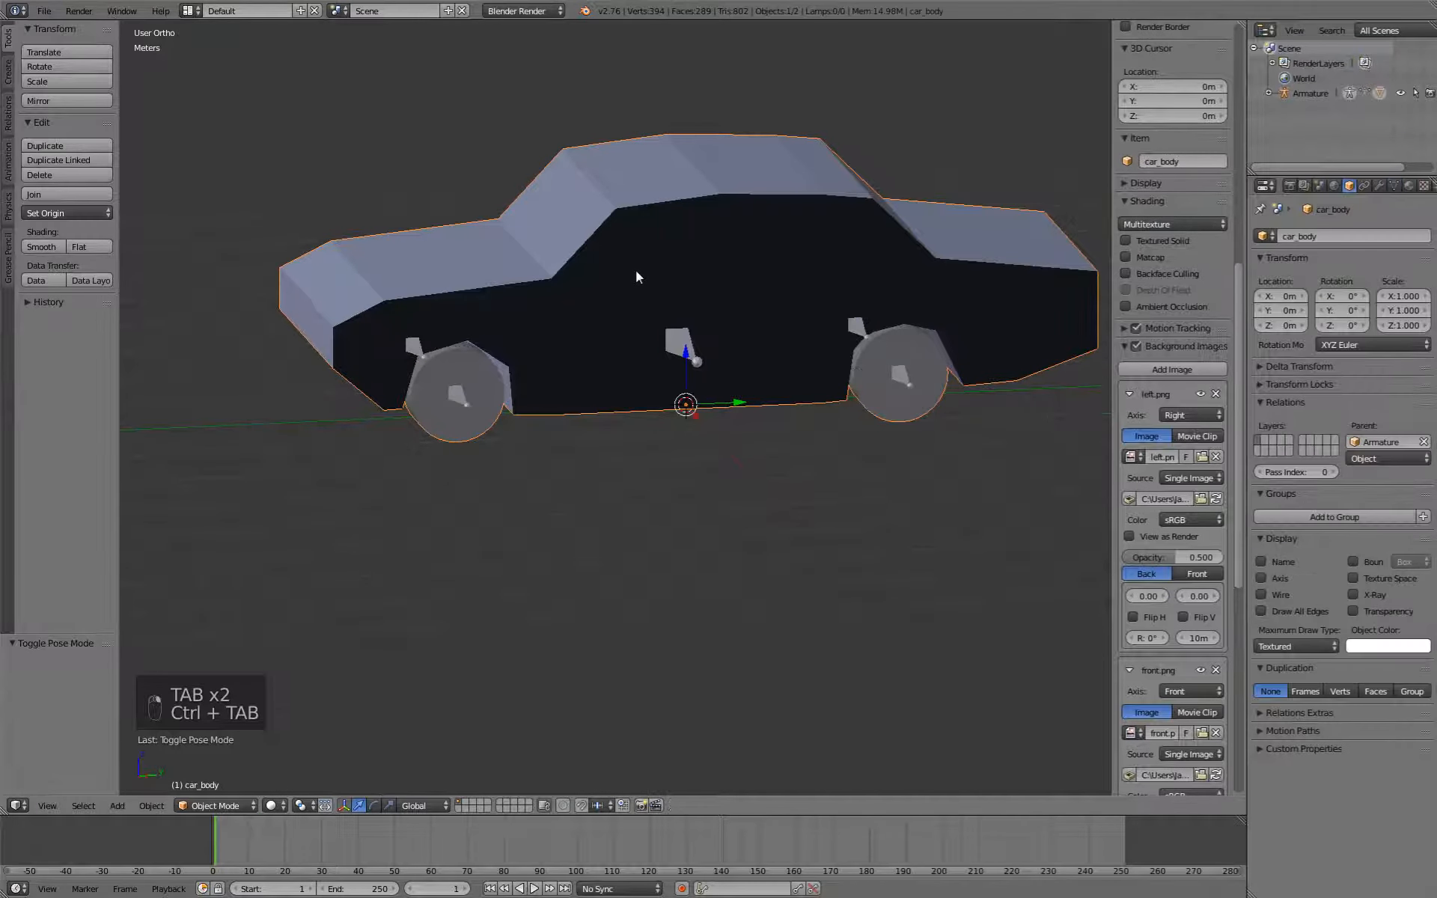
key("ctrl+Tab")
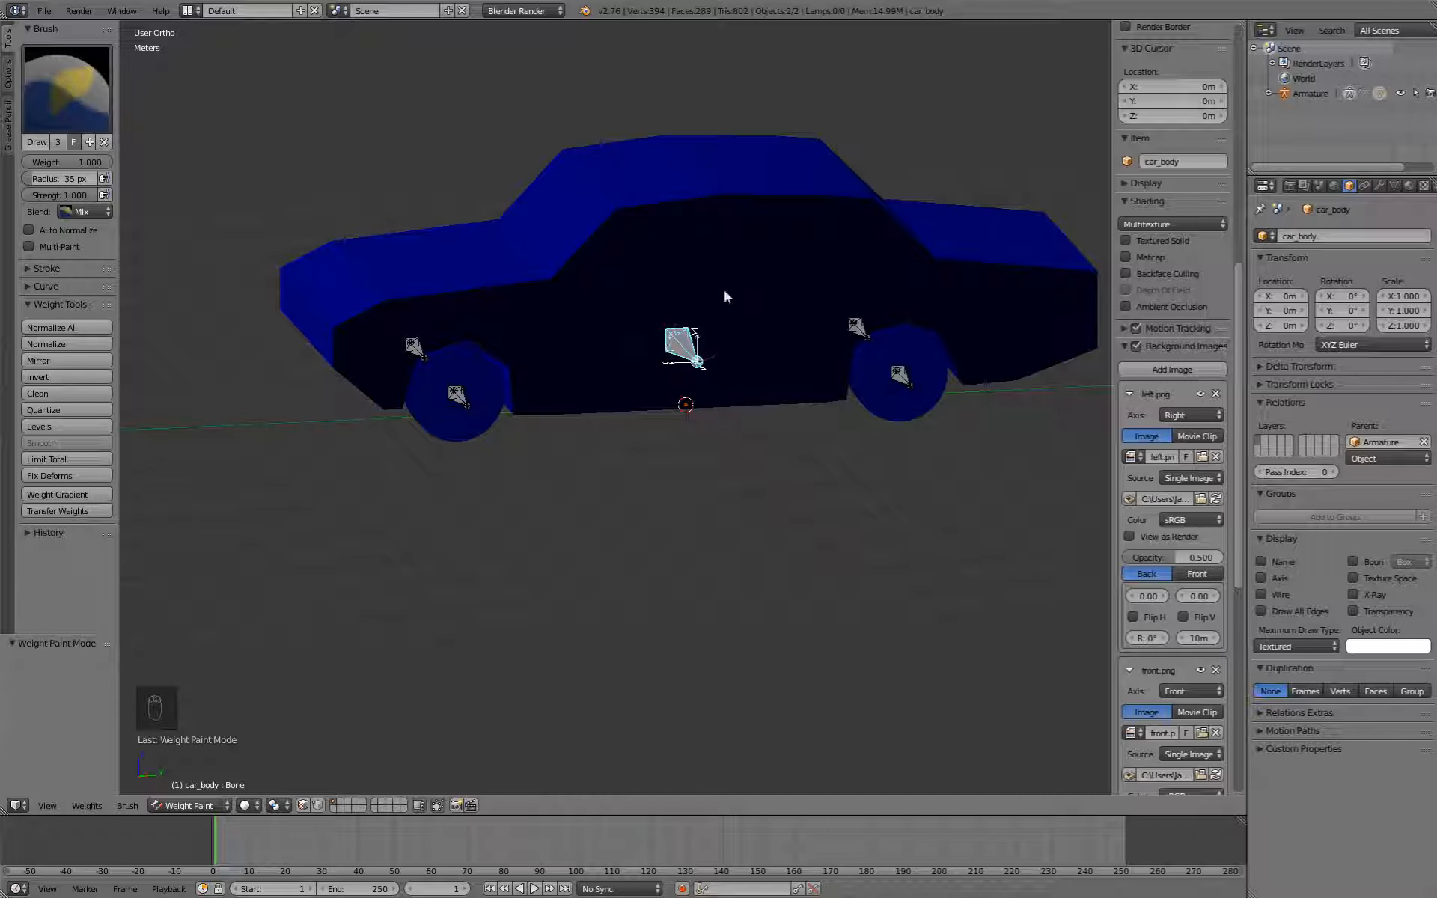
Enable face selection masking and select all linked faces of the car's body shell, excluding the wheels.
left_click(302, 805)
right_click(653, 284)
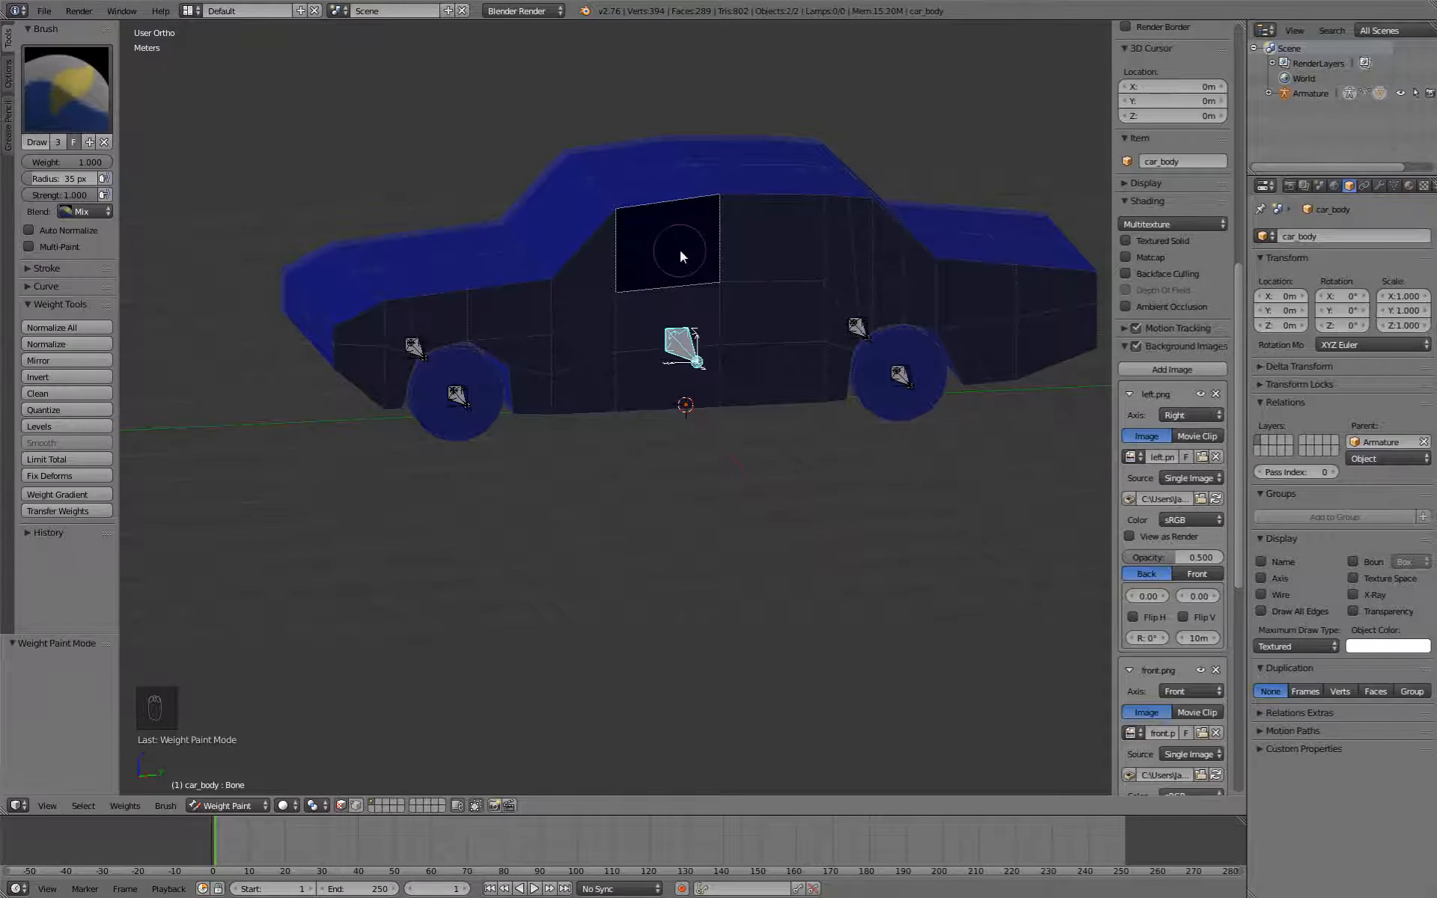
key("ctrl+l")
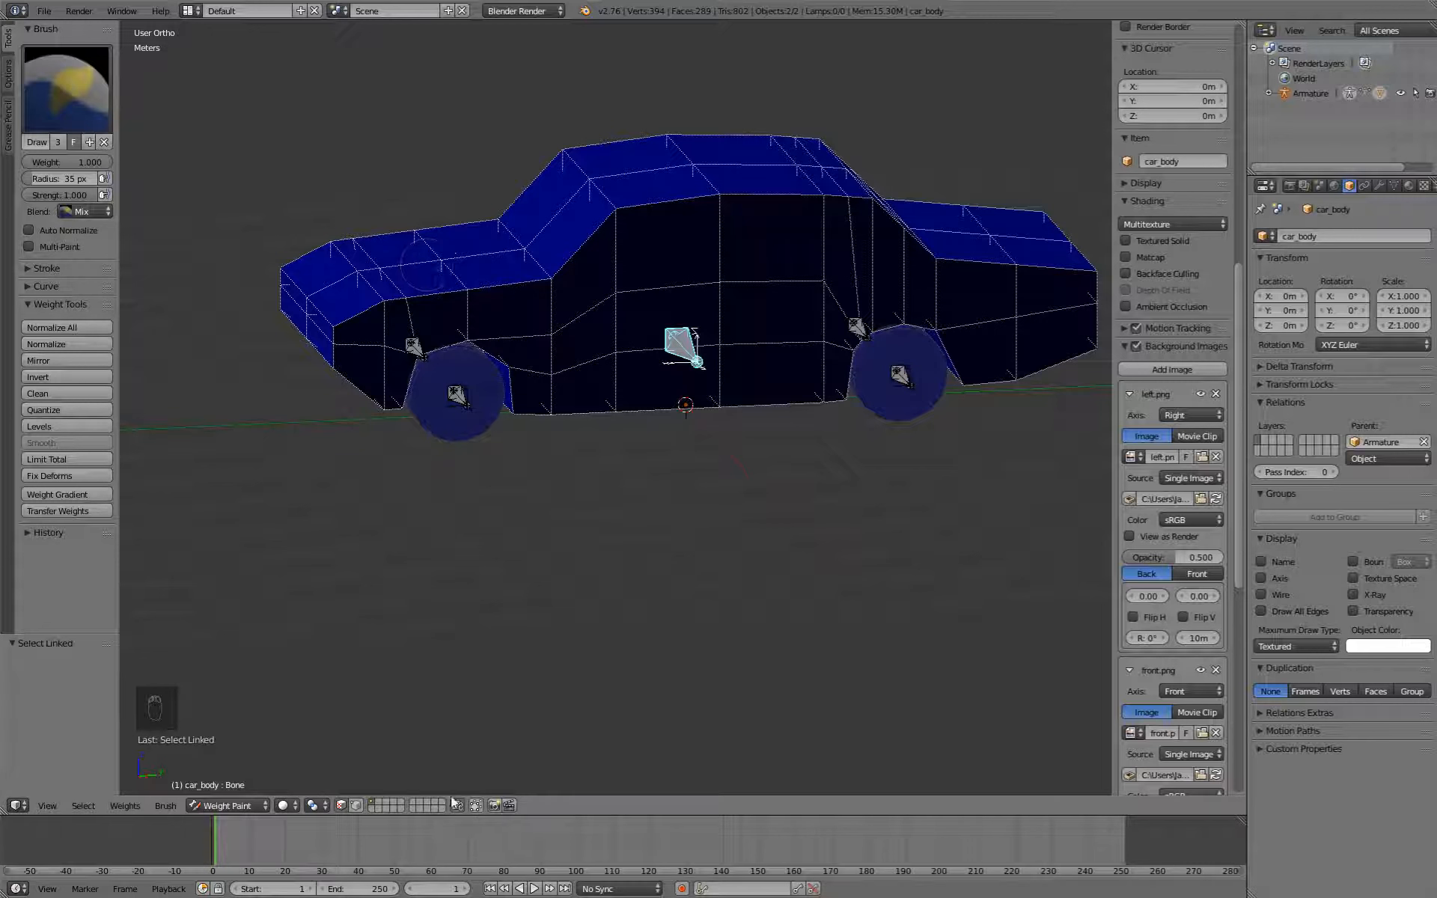
Set the brush radius to 389 px and paint the entire masked body shell at weight 1.000 for the main bone.
left_click_drag(51, 179, 98, 181)
mouse_move(403, 591)
left_mouse_down()
mouse_move(449, 311)
mouse_move(321, 281)
left_mouse_up()
mouse_move(375, 379)
middle_mouse_down()
mouse_move(394, 426)
mouse_move(352, 416)
mouse_move(291, 446)
mouse_move(598, 415)
middle_mouse_up()
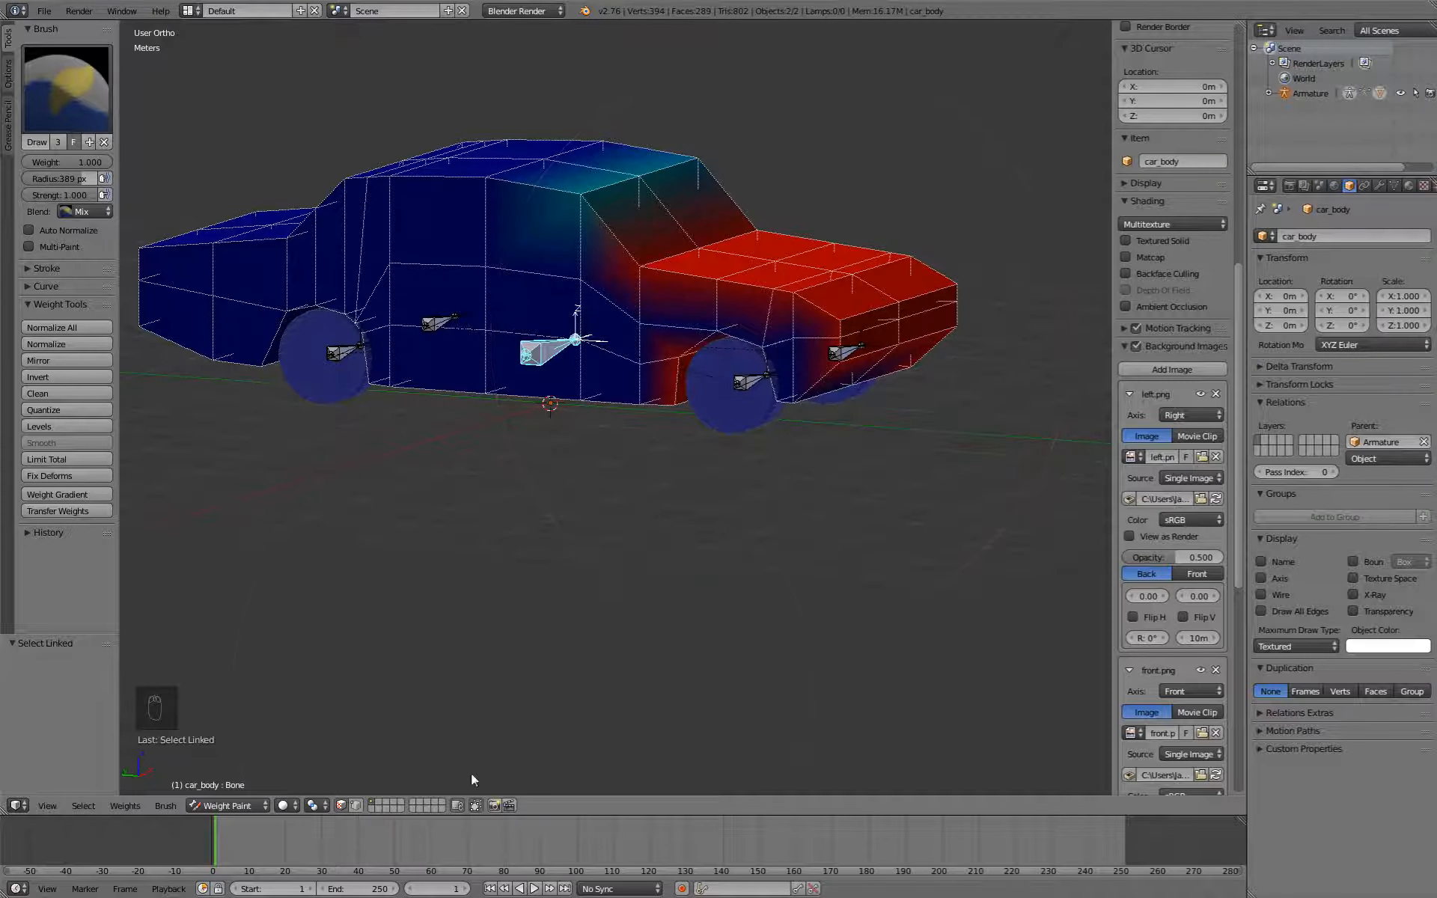
middle_click_drag(493, 778, 465, 486)
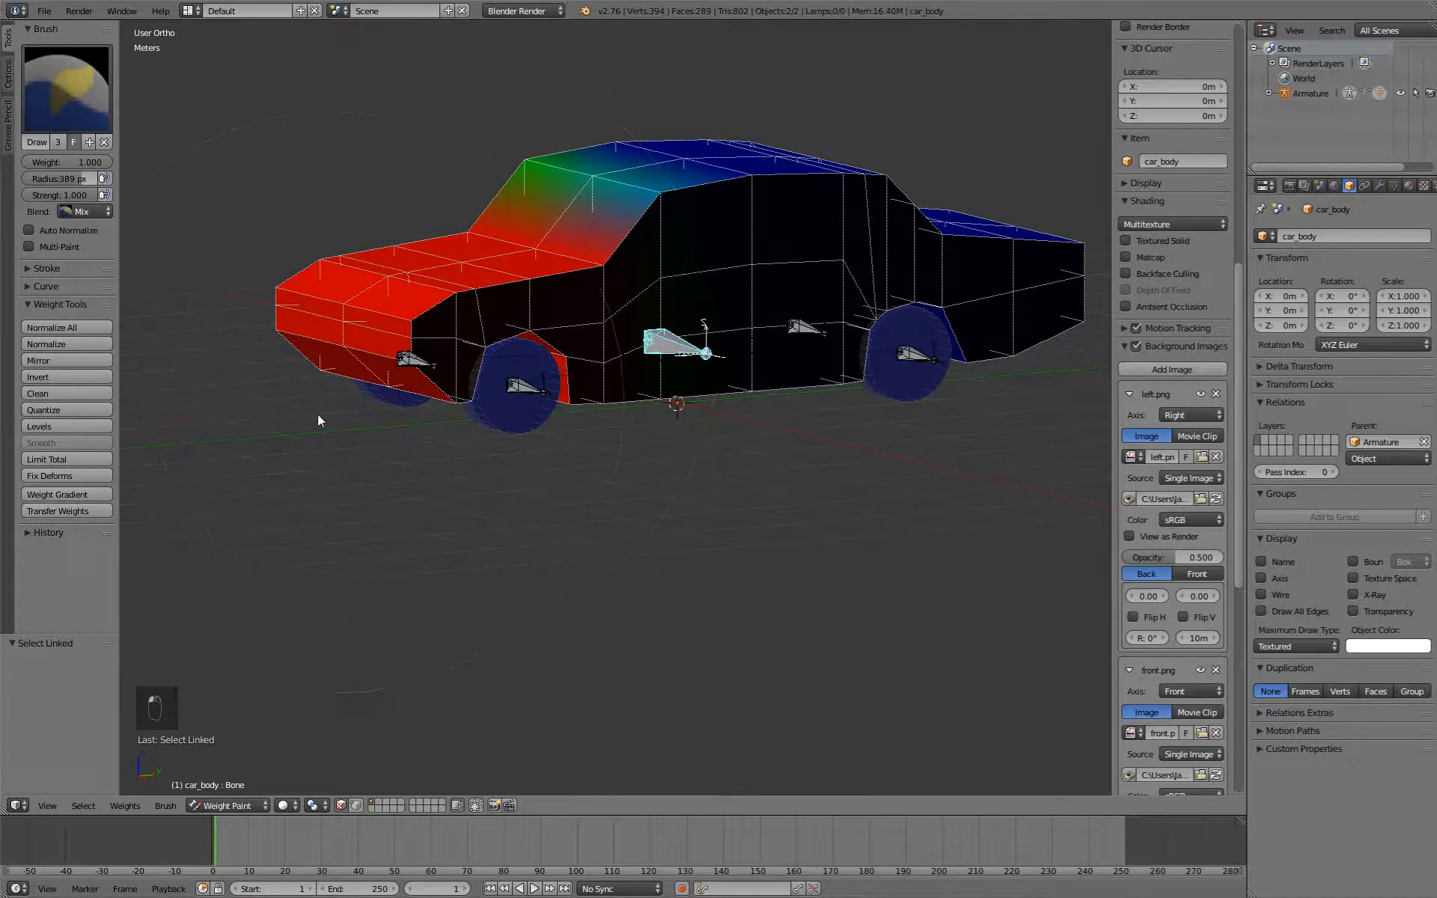
mouse_move(317, 416)
middle_mouse_down()
mouse_move(626, 440)
mouse_move(853, 324)
mouse_move(828, 398)
mouse_move(777, 294)
mouse_move(574, 378)
middle_mouse_up()
mouse_move(607, 393)
left_mouse_down()
mouse_move(956, 270)
mouse_move(981, 231)
mouse_move(583, 279)
mouse_move(712, 492)
left_mouse_up()
middle_click_drag(712, 492, 649, 190)
middle_click_drag(772, 400, 574, 380)
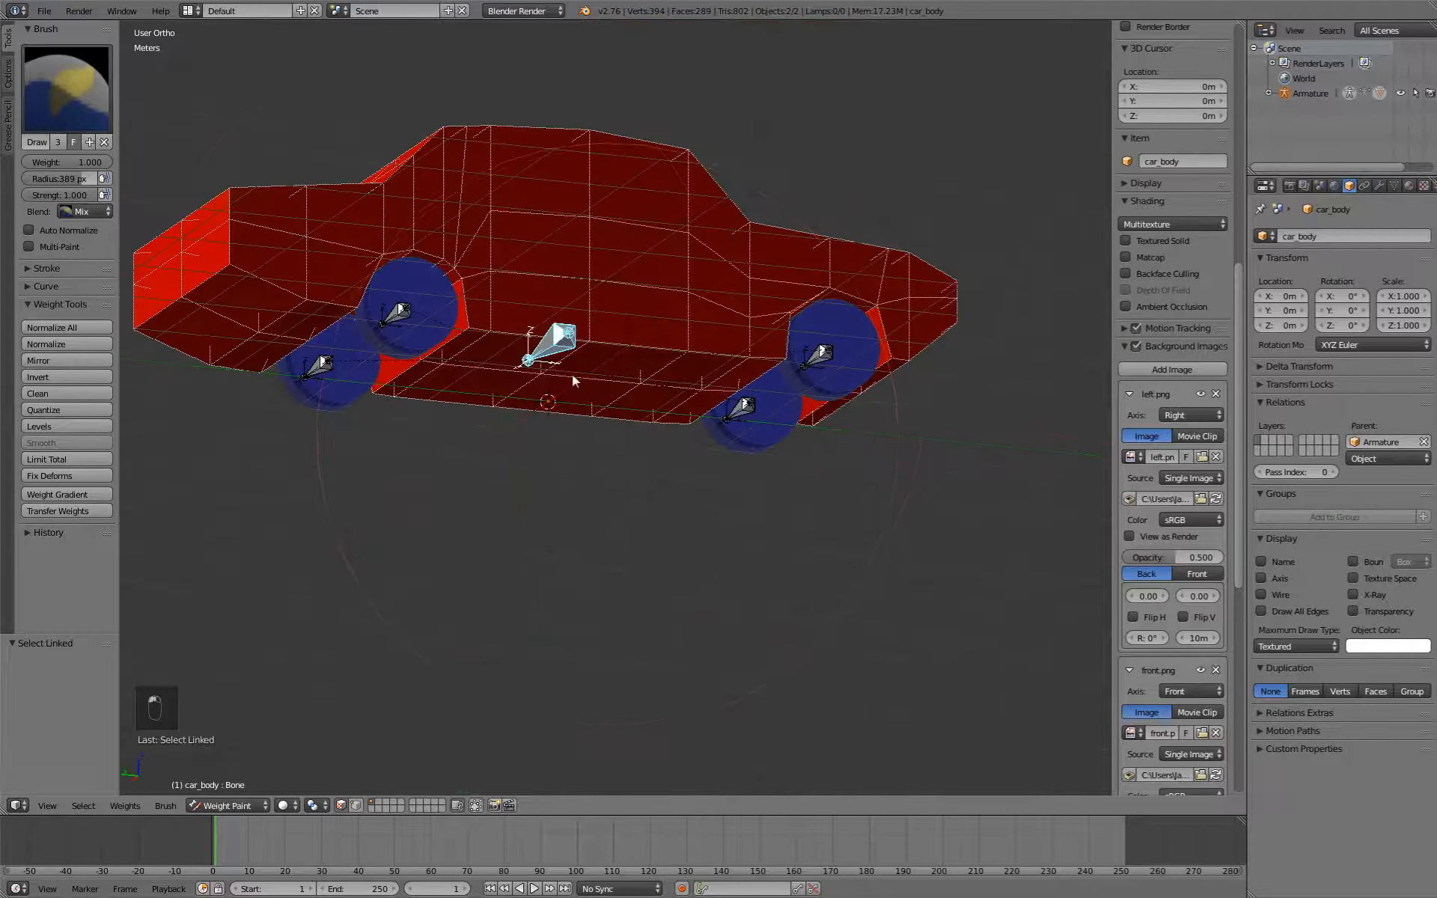
middle_click_drag(469, 289, 753, 356)
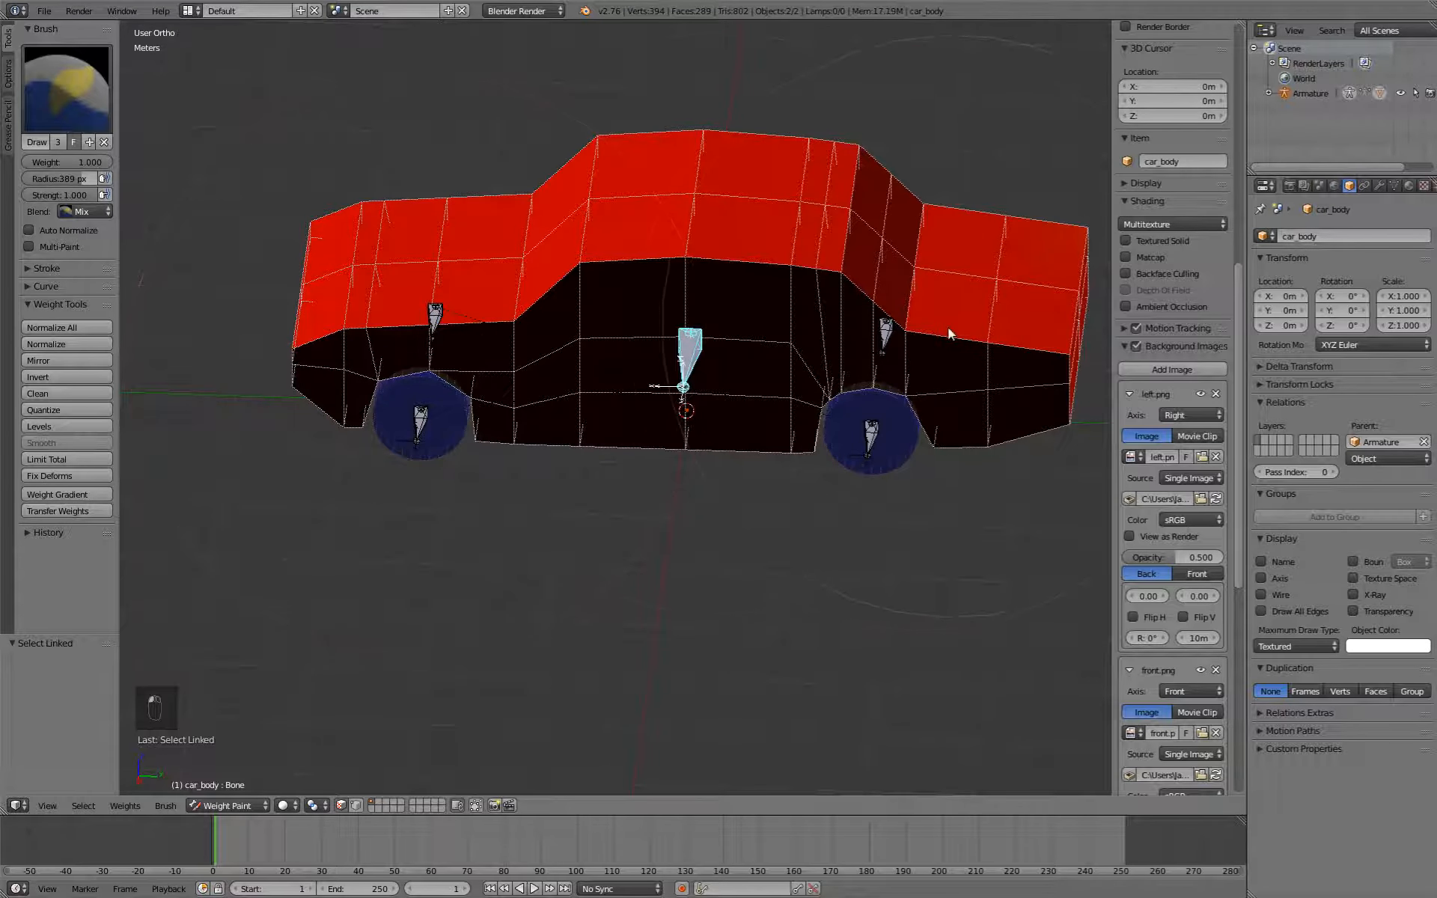
middle_click_drag(545, 321, 590, 490)
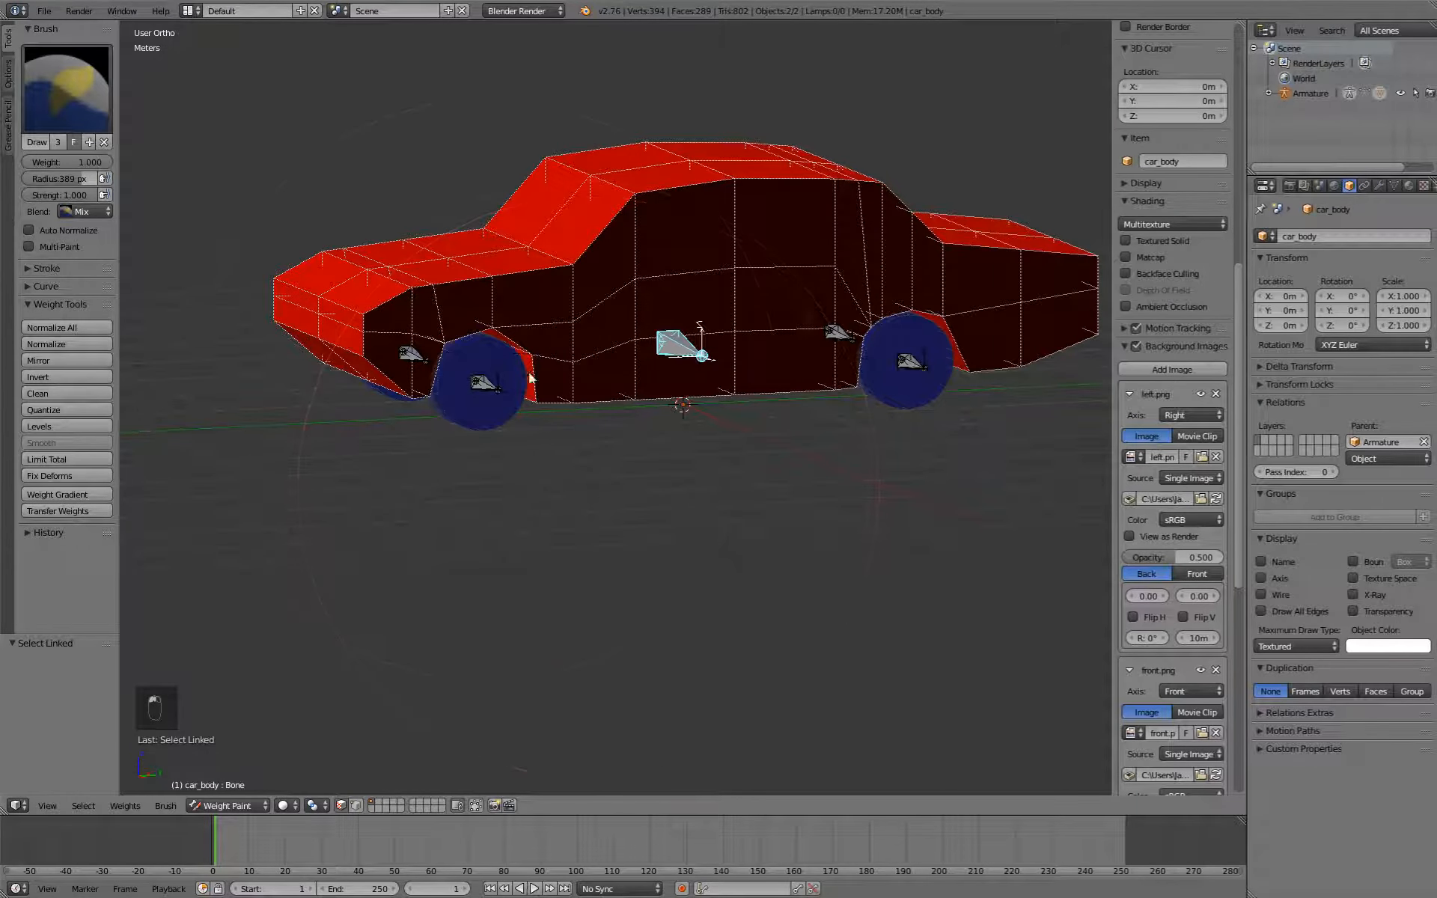
Select Bone.001 at the front wheel and paint that entire wheel, masked by its linked faces, at weight 1.000.
left_click(341, 802)
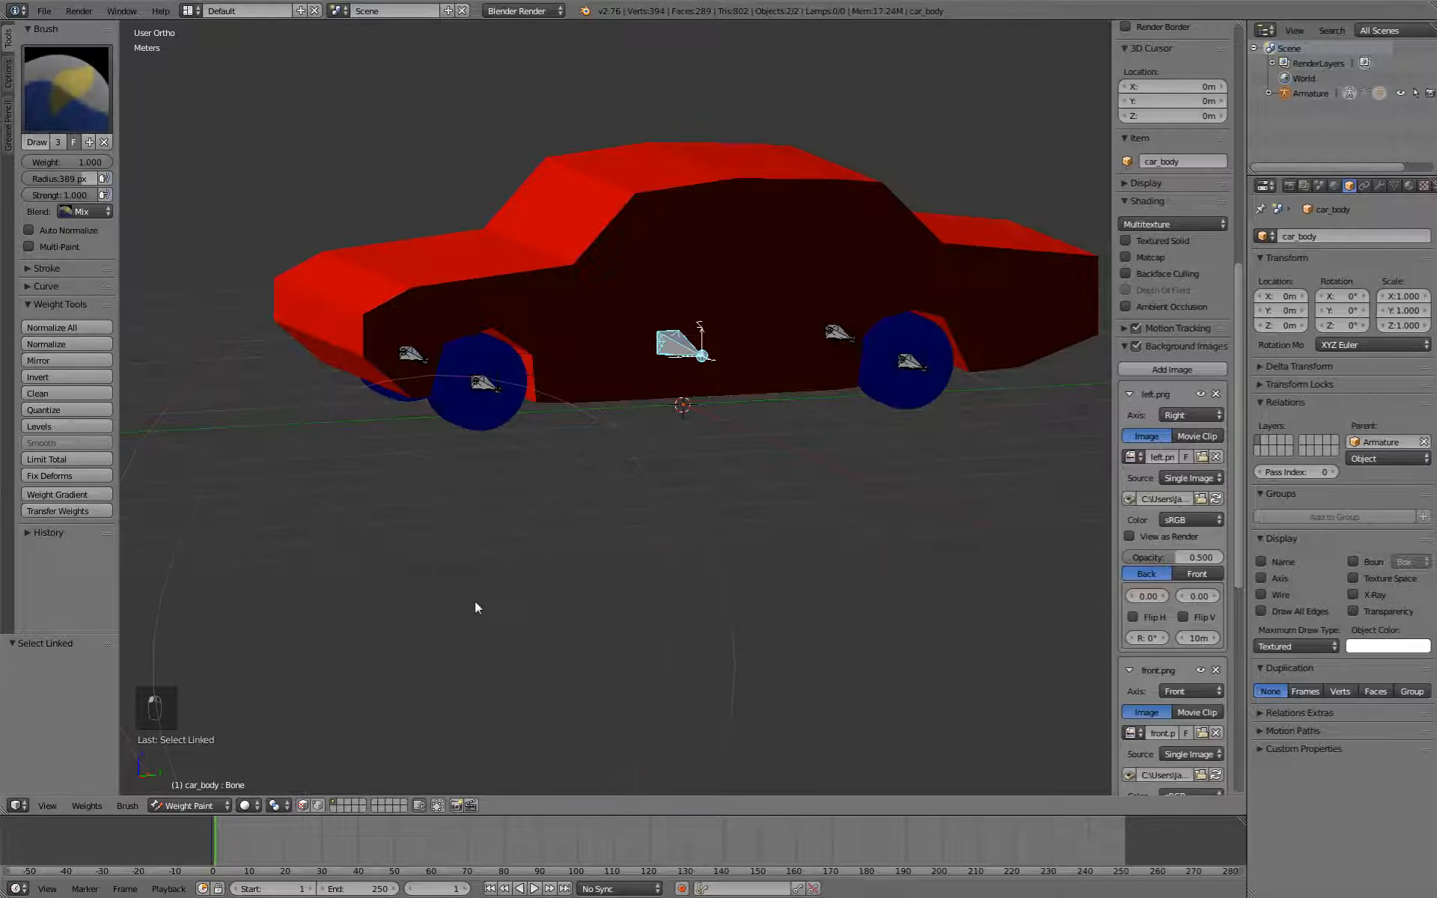
right_click(483, 388)
left_click(302, 805)
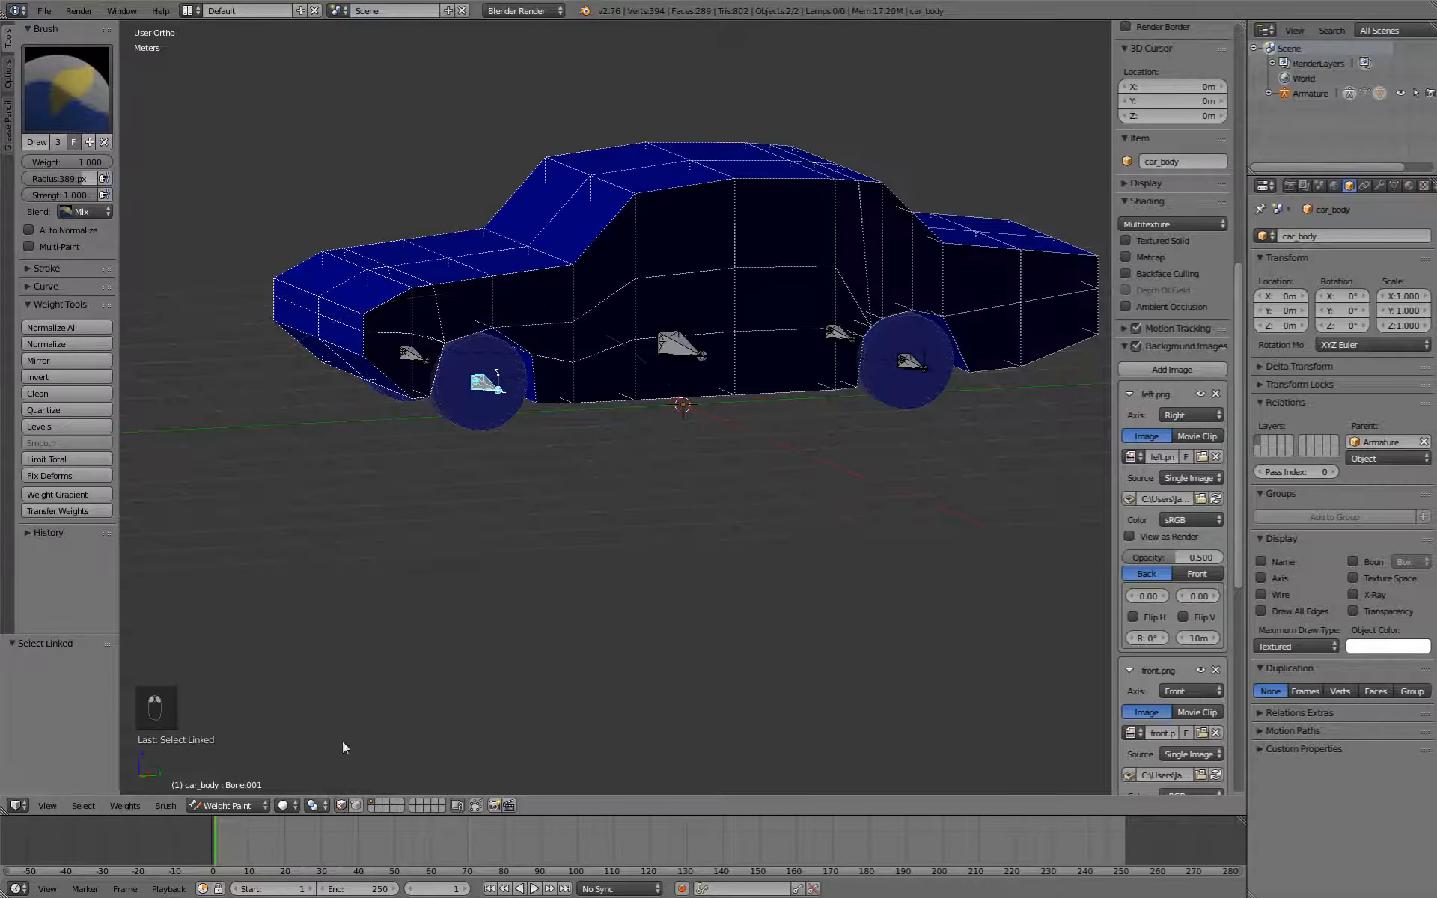
right_click(480, 425)
key("ctrl+l")
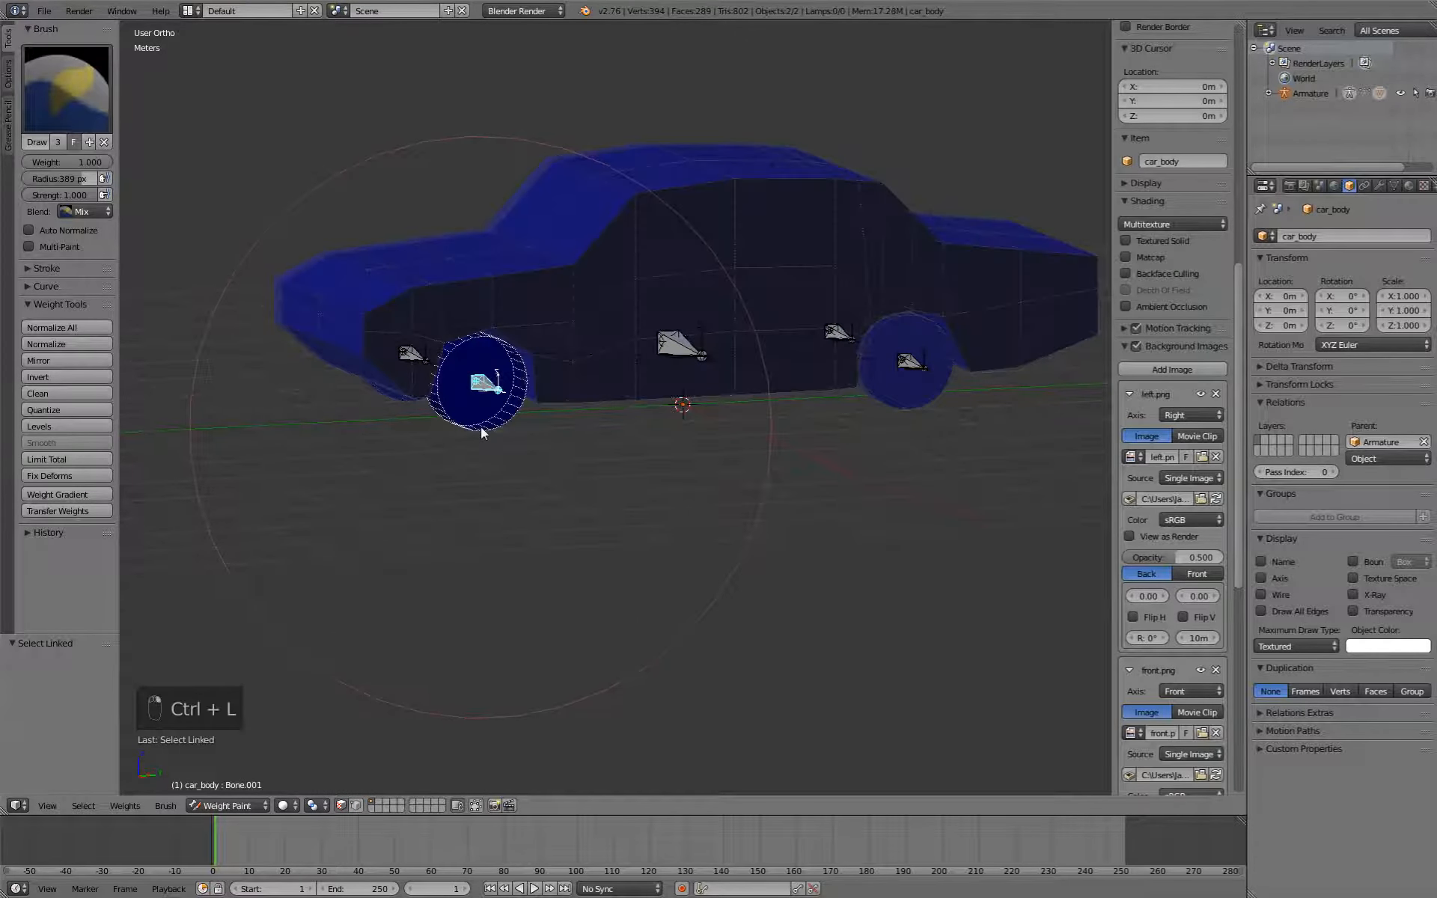
left_click(475, 401)
mouse_move(476, 401)
middle_mouse_down()
mouse_move(597, 428)
mouse_move(740, 342)
middle_mouse_up()
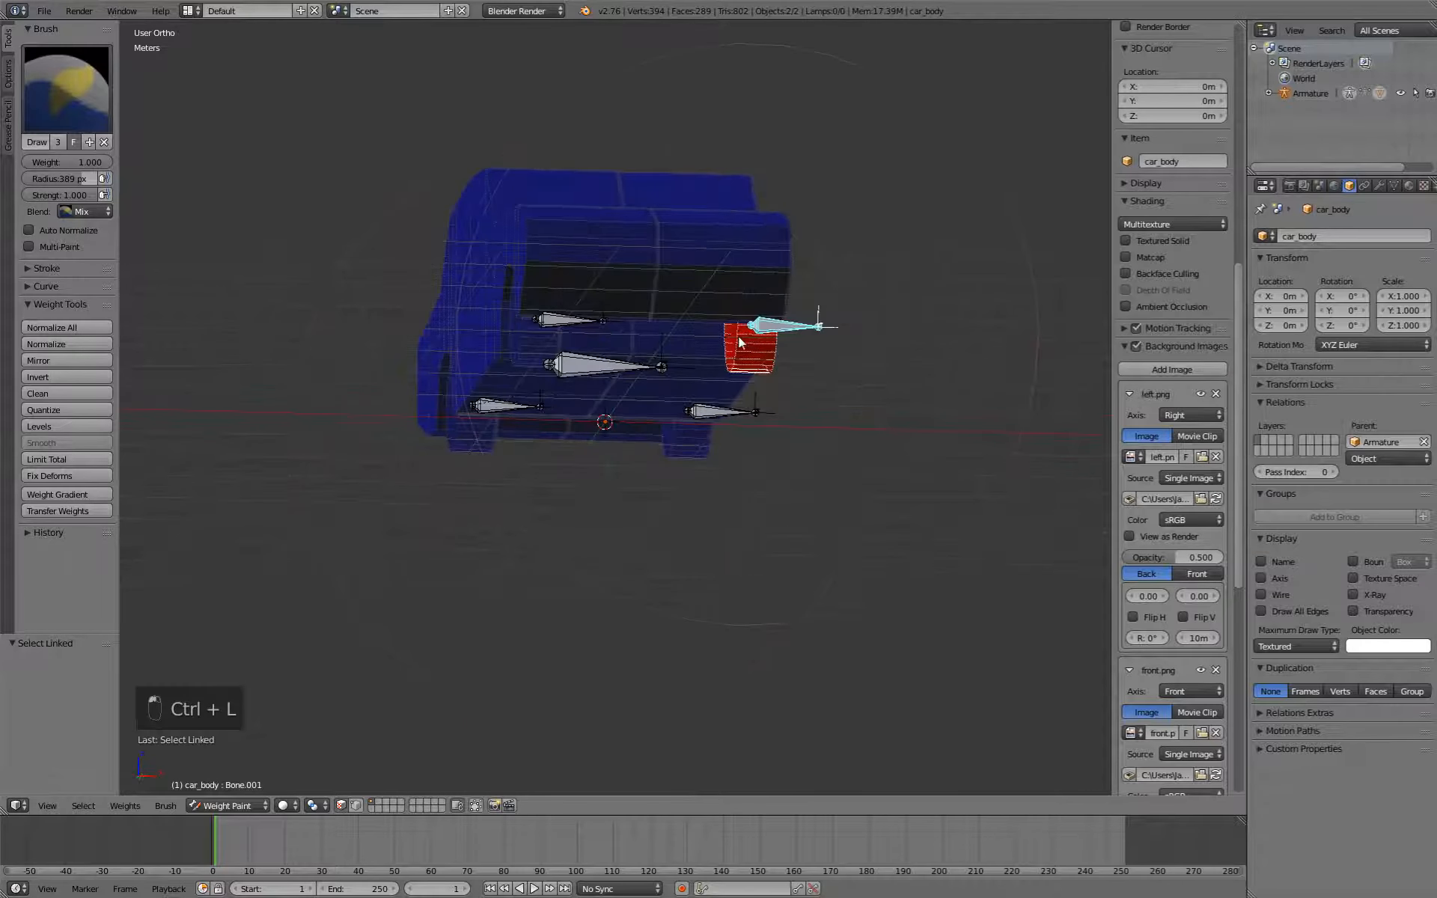
Select Bone.004 at the opposite front wheel and paint all of that wheel's linked faces at weight 1.000.
left_click(341, 805)
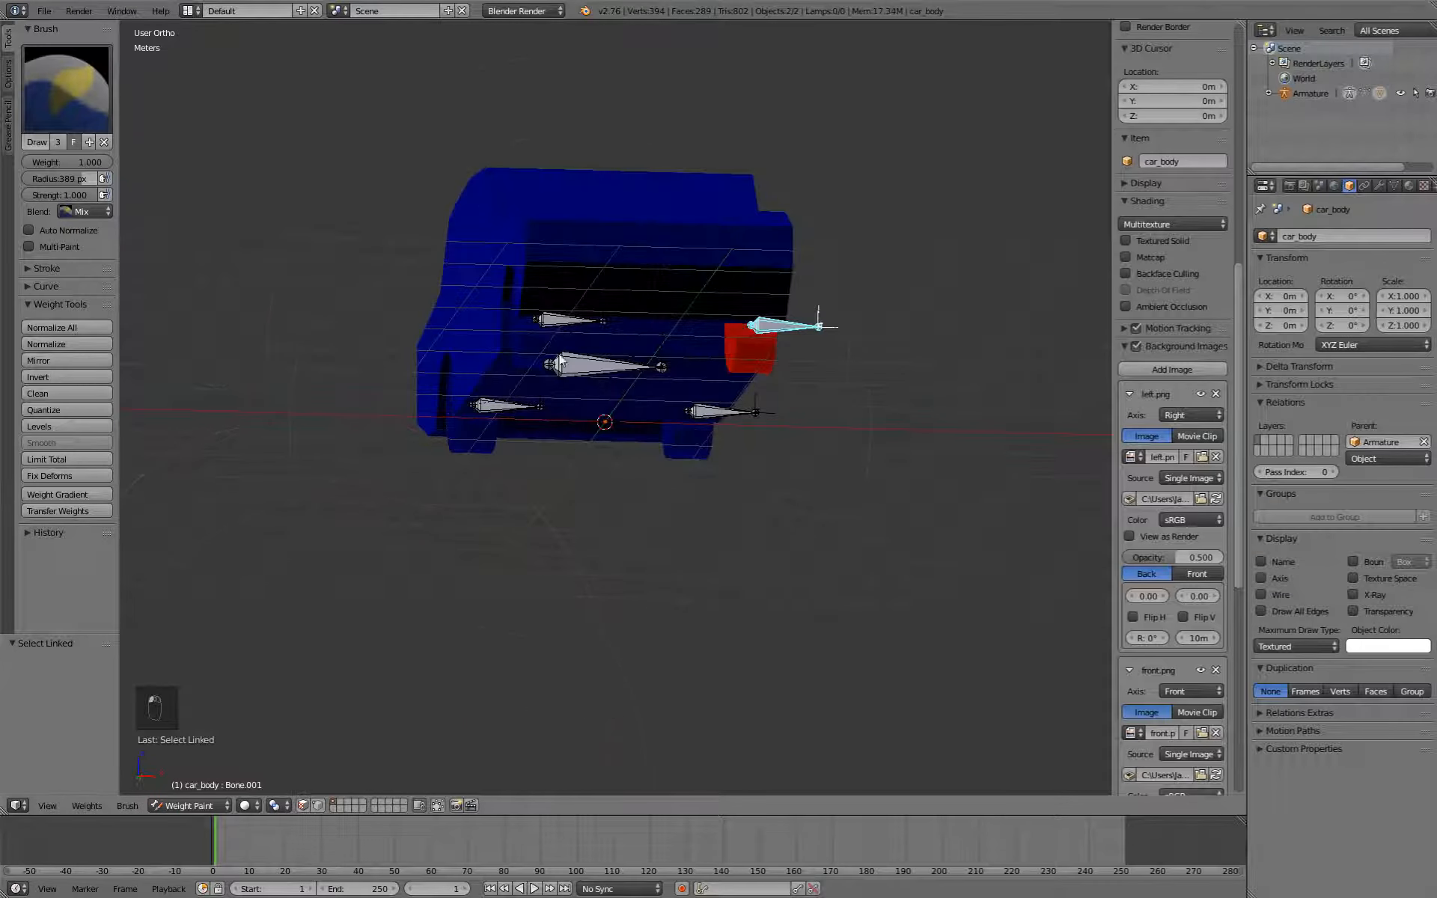
right_click(567, 322)
left_click(303, 805)
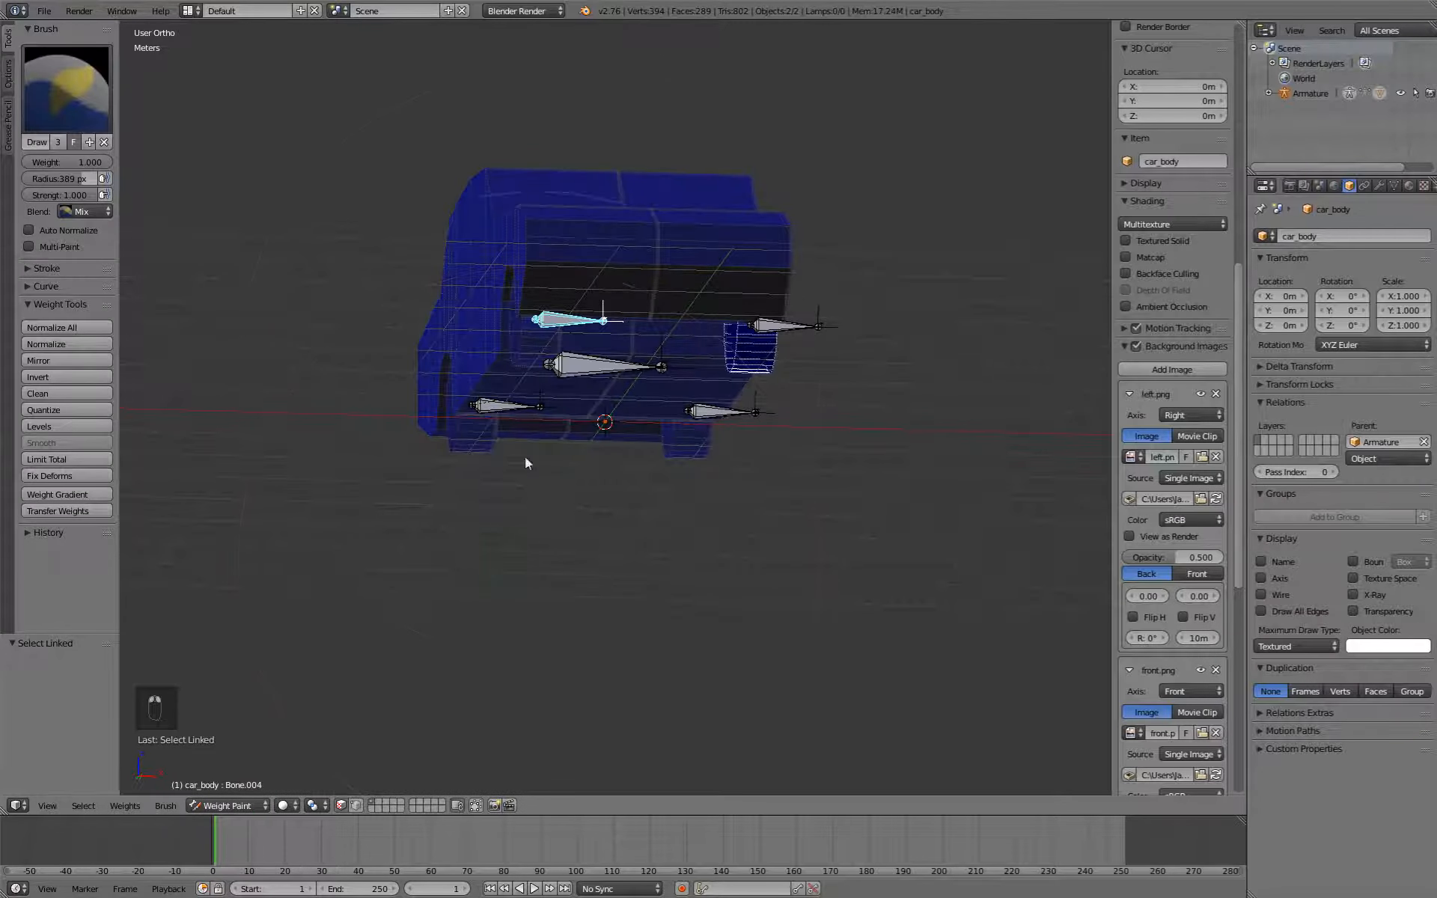
middle_click_drag(483, 383, 521, 455)
key("ctrl+l")
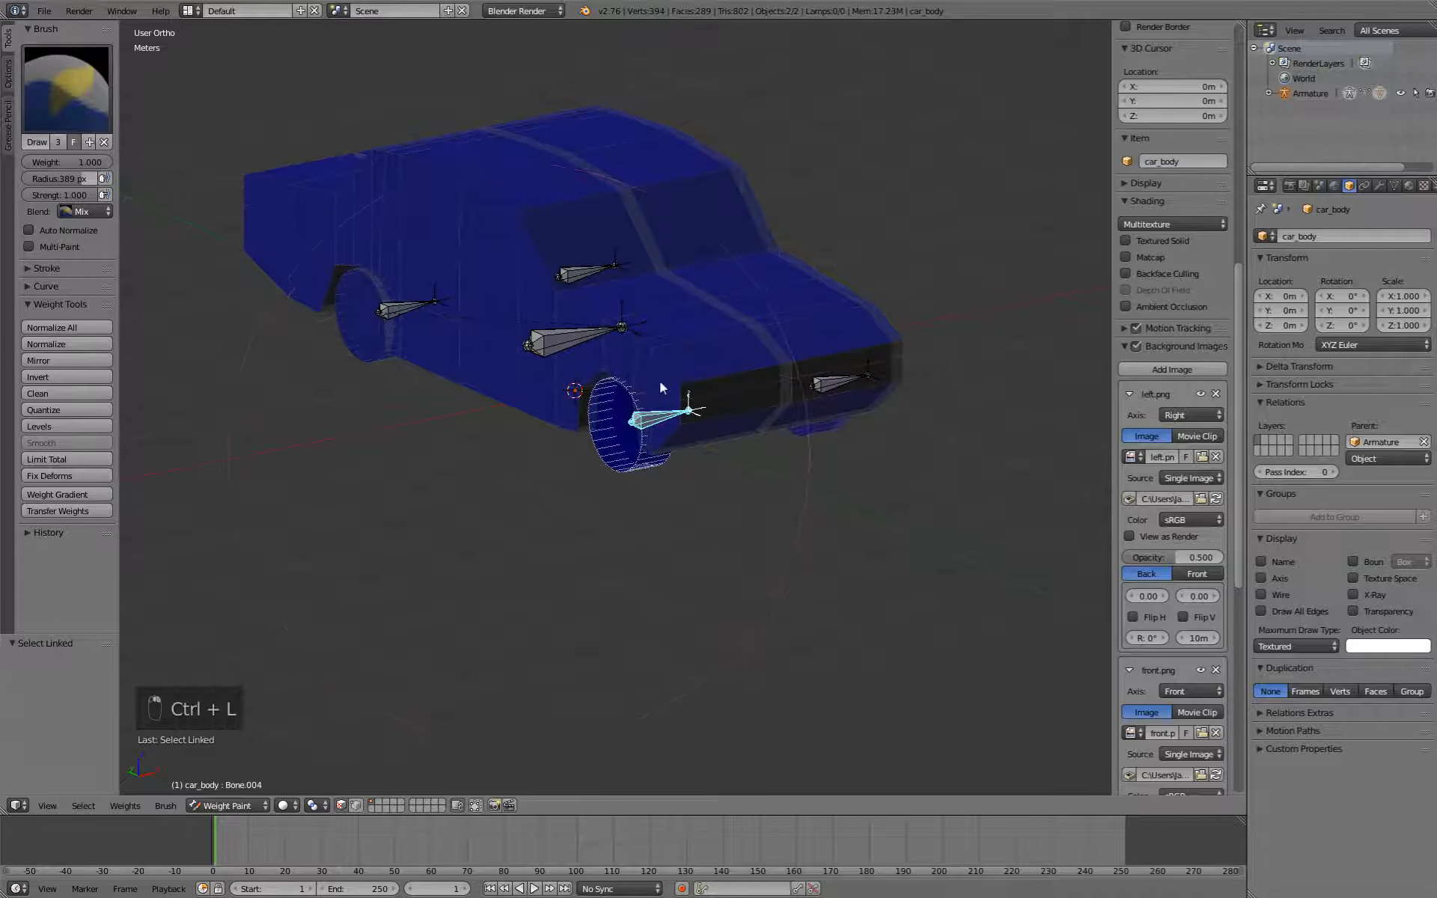
middle_click_drag(681, 514, 419, 458)
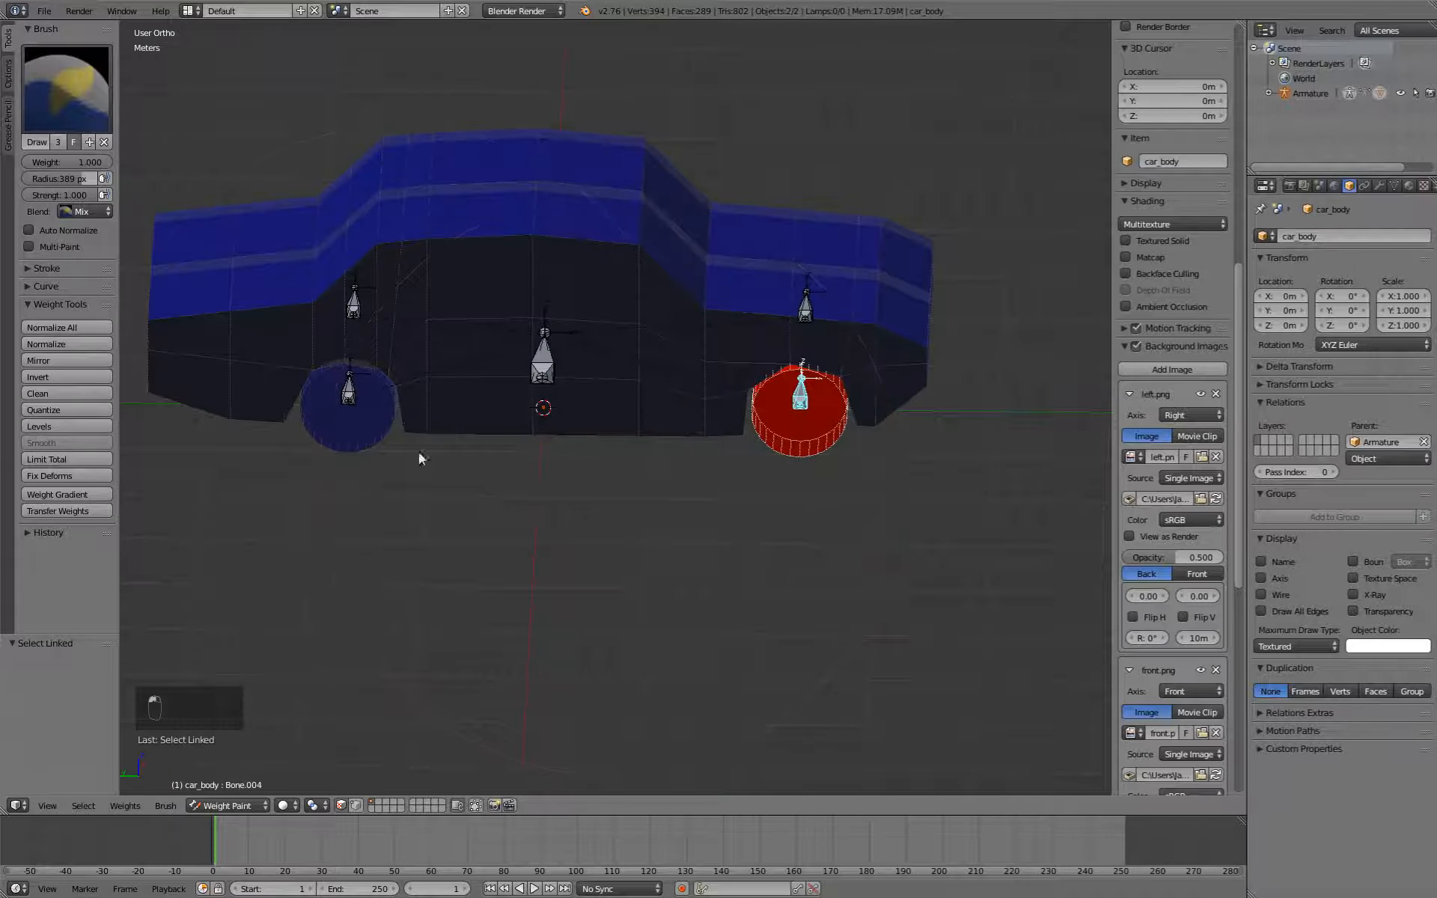
Select Bone.003 and paint its rear wheel at weight 1.000, using a face mask of the wheel's linked faces.
left_click(340, 805)
right_click(348, 386)
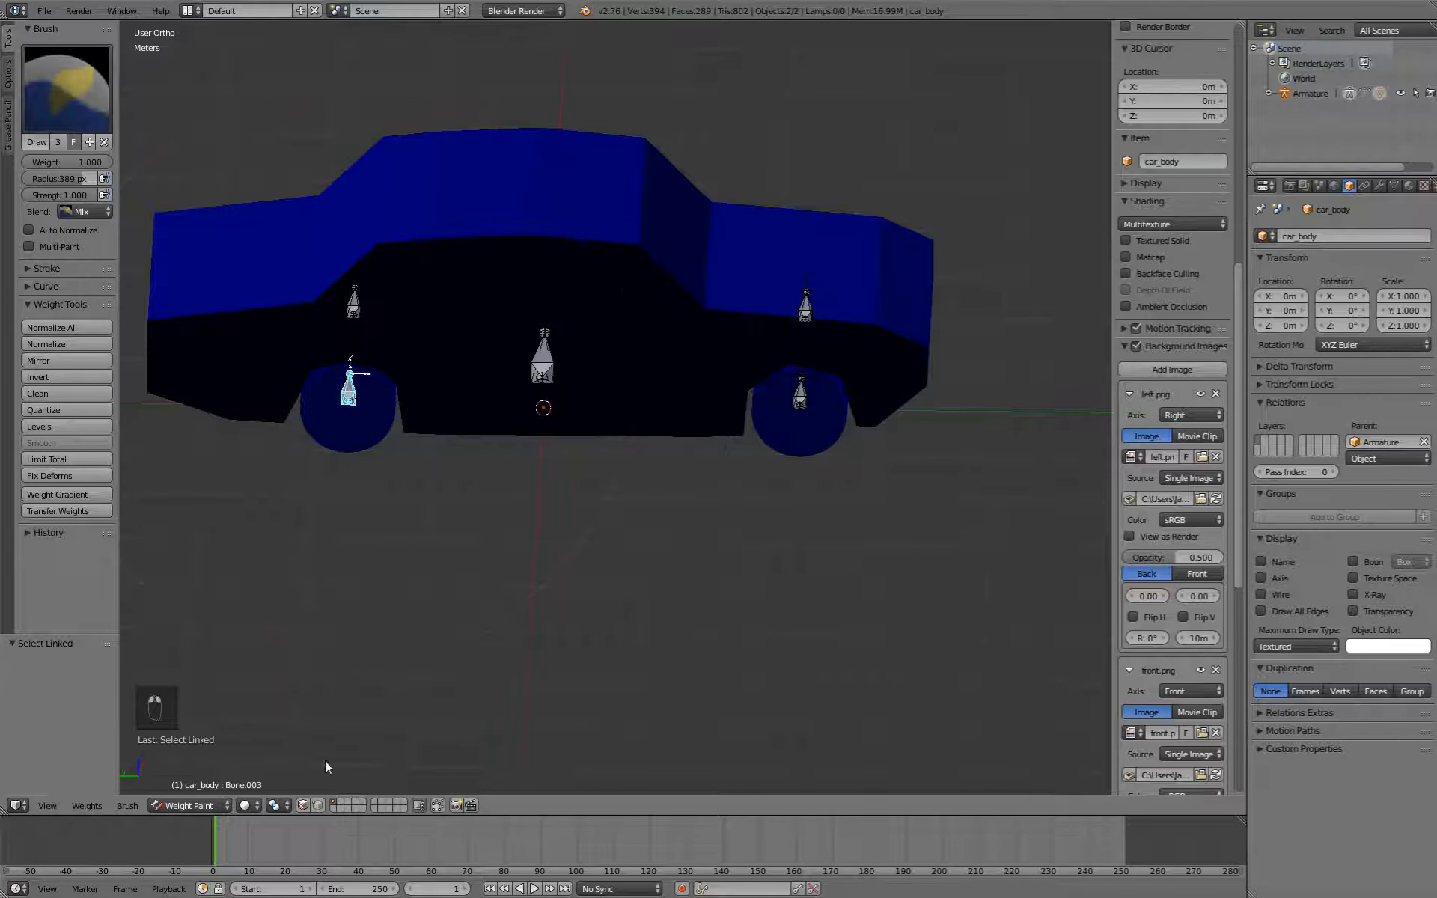
left_click(303, 805)
right_click(363, 439)
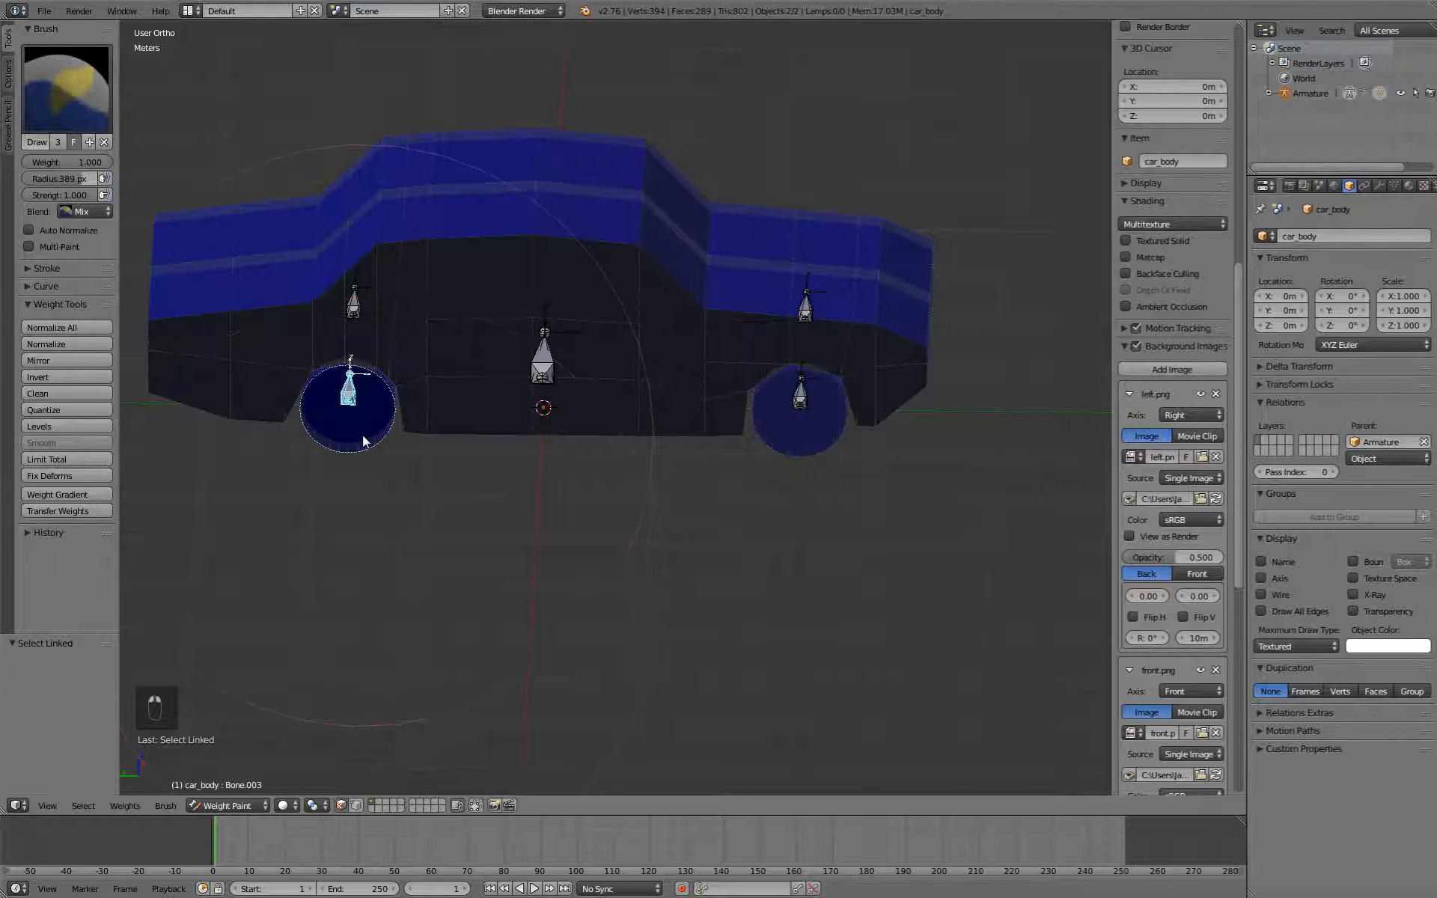
key("ctrl+l")
left_click(363, 441)
mouse_move(357, 421)
middle_mouse_down()
mouse_move(433, 478)
mouse_move(710, 370)
middle_mouse_up()
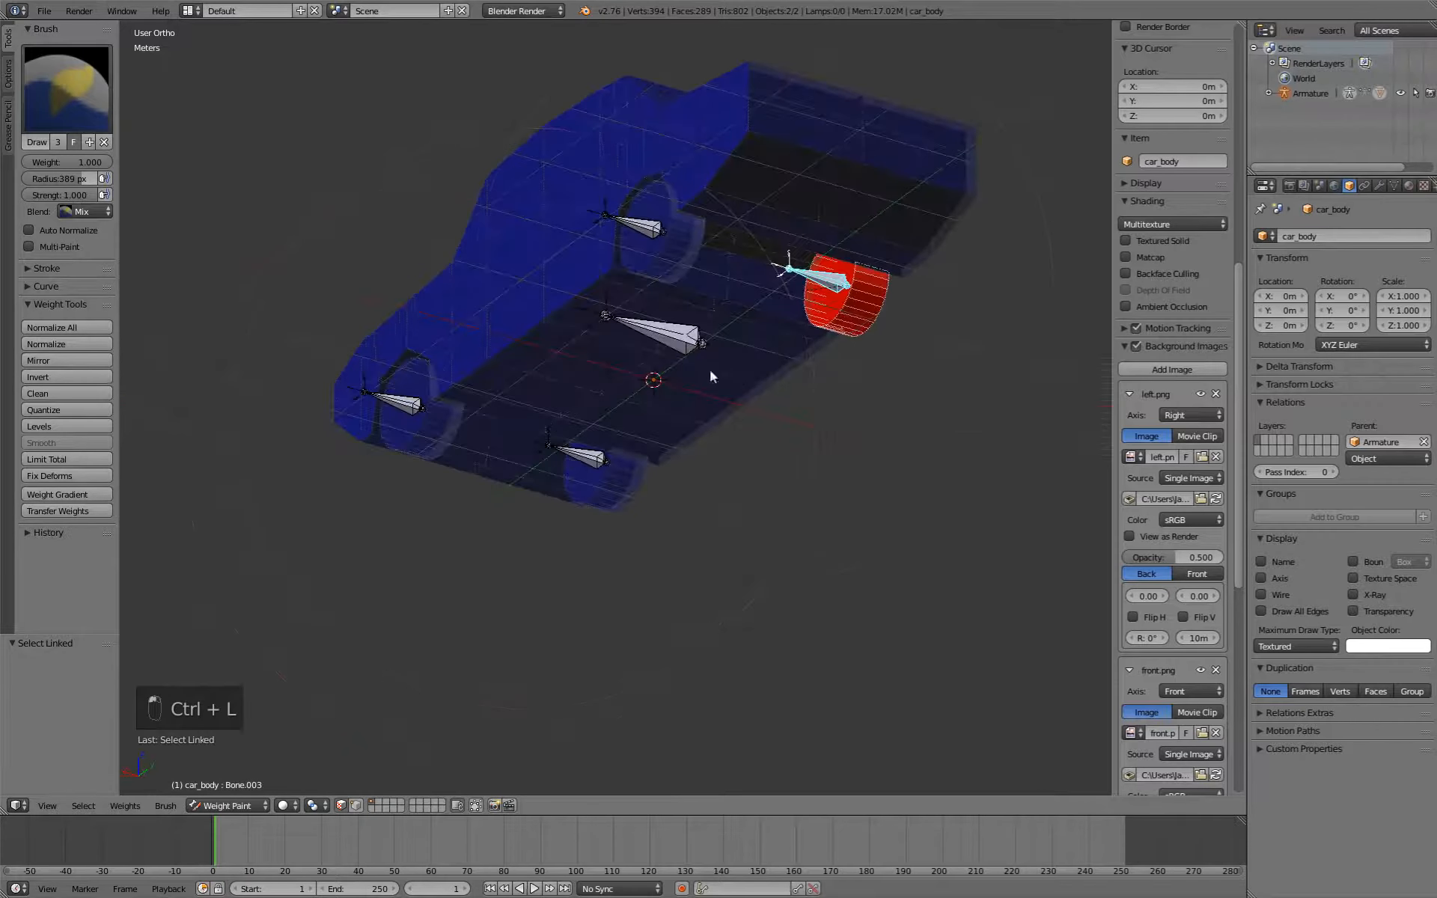
Select Bone.002 and paint the remaining rear wheel's linked faces at weight 1.000.
left_click(341, 805)
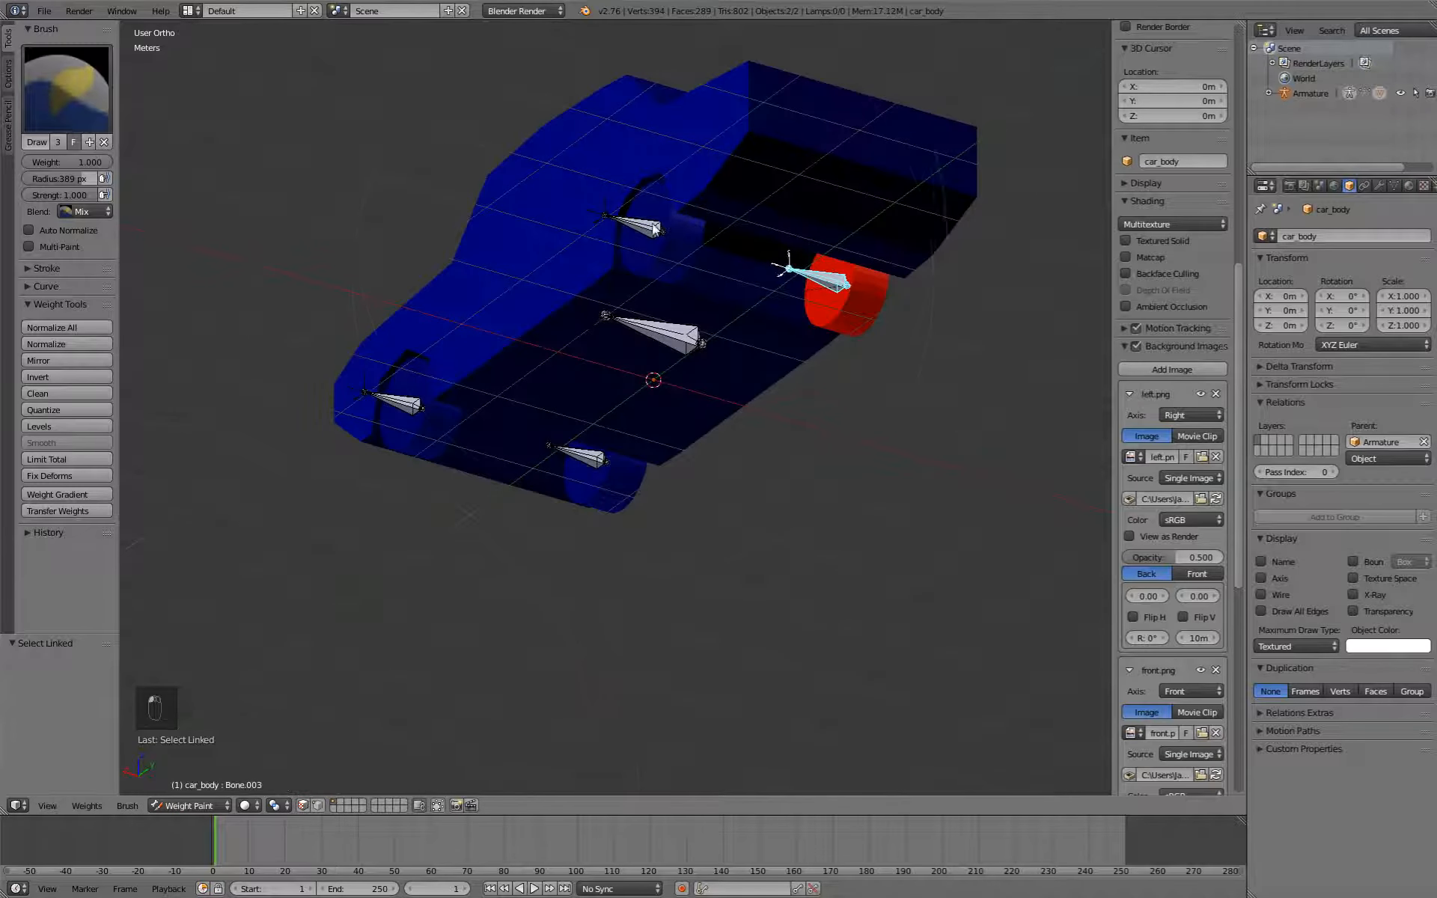
right_click(653, 226)
left_click(303, 805)
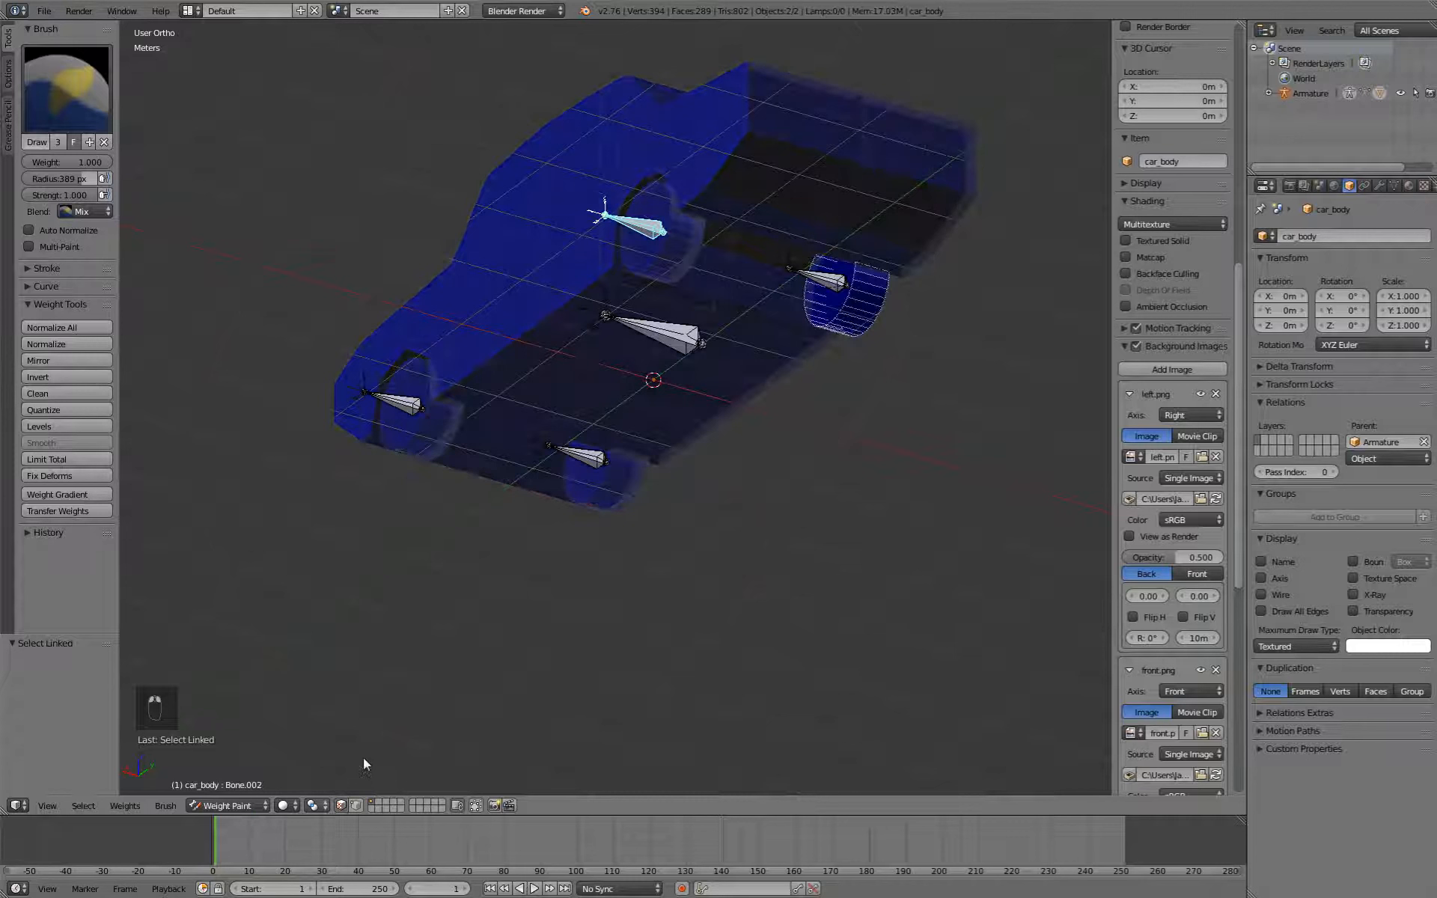
right_click(677, 267)
key("ctrl+l")
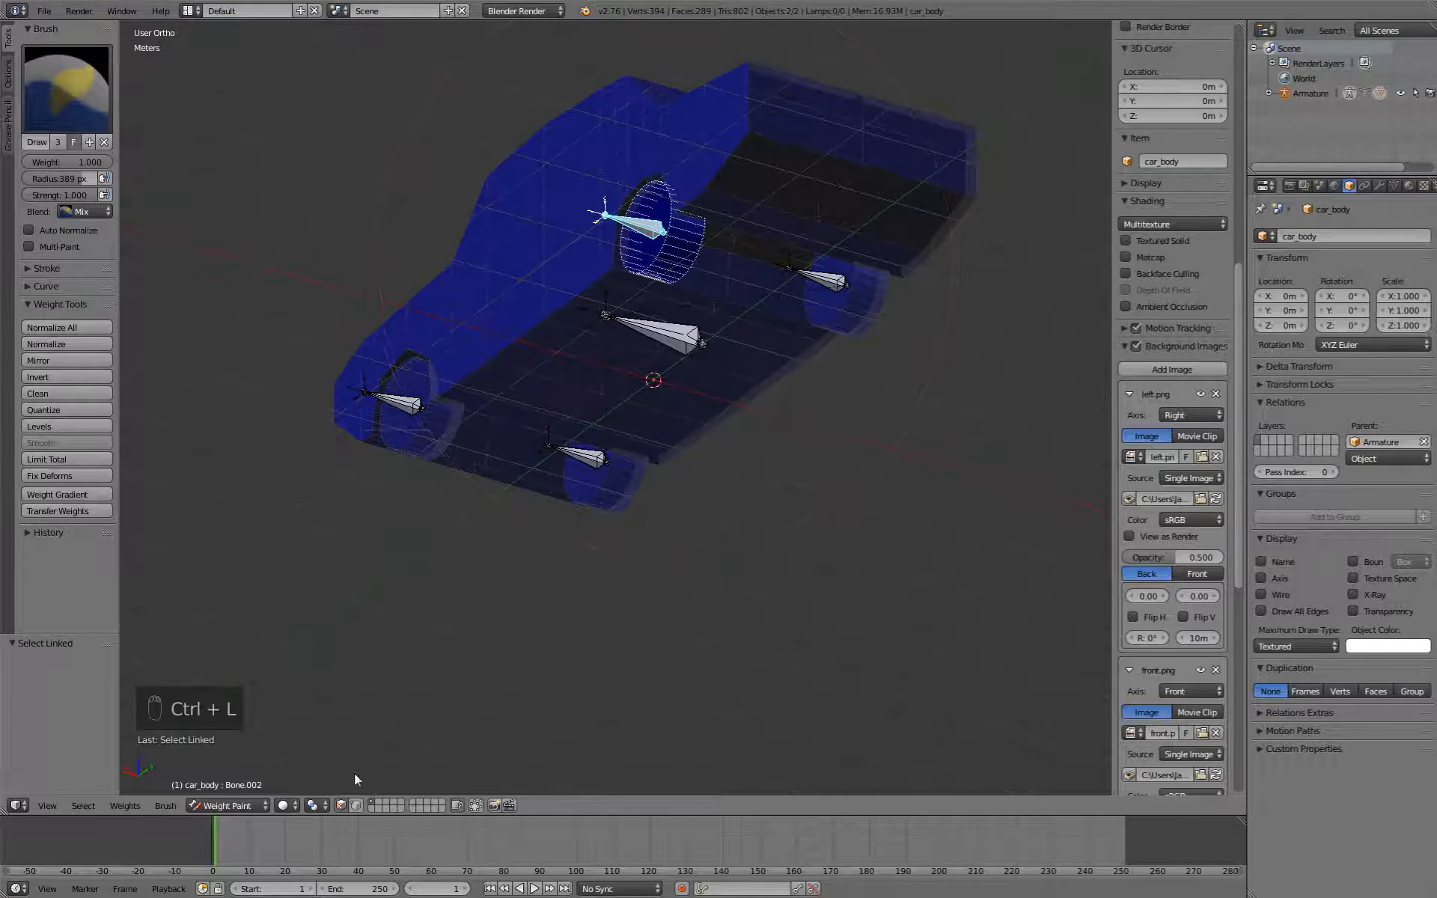
left_click(678, 239)
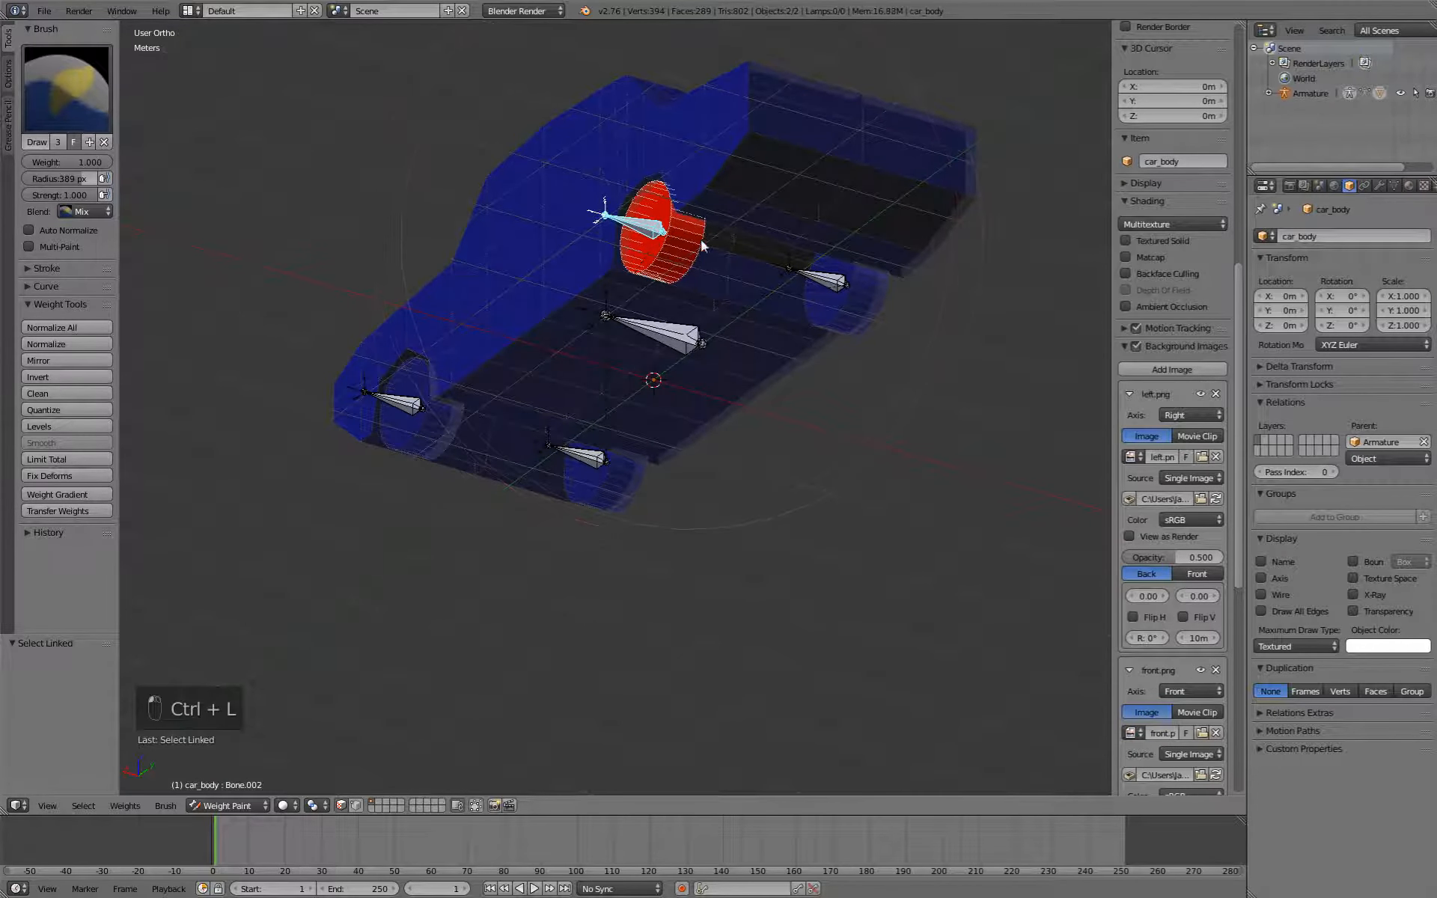
Turn off face selection masking, leave Weight Paint mode and select the main body bone of the armature.
left_click(340, 805)
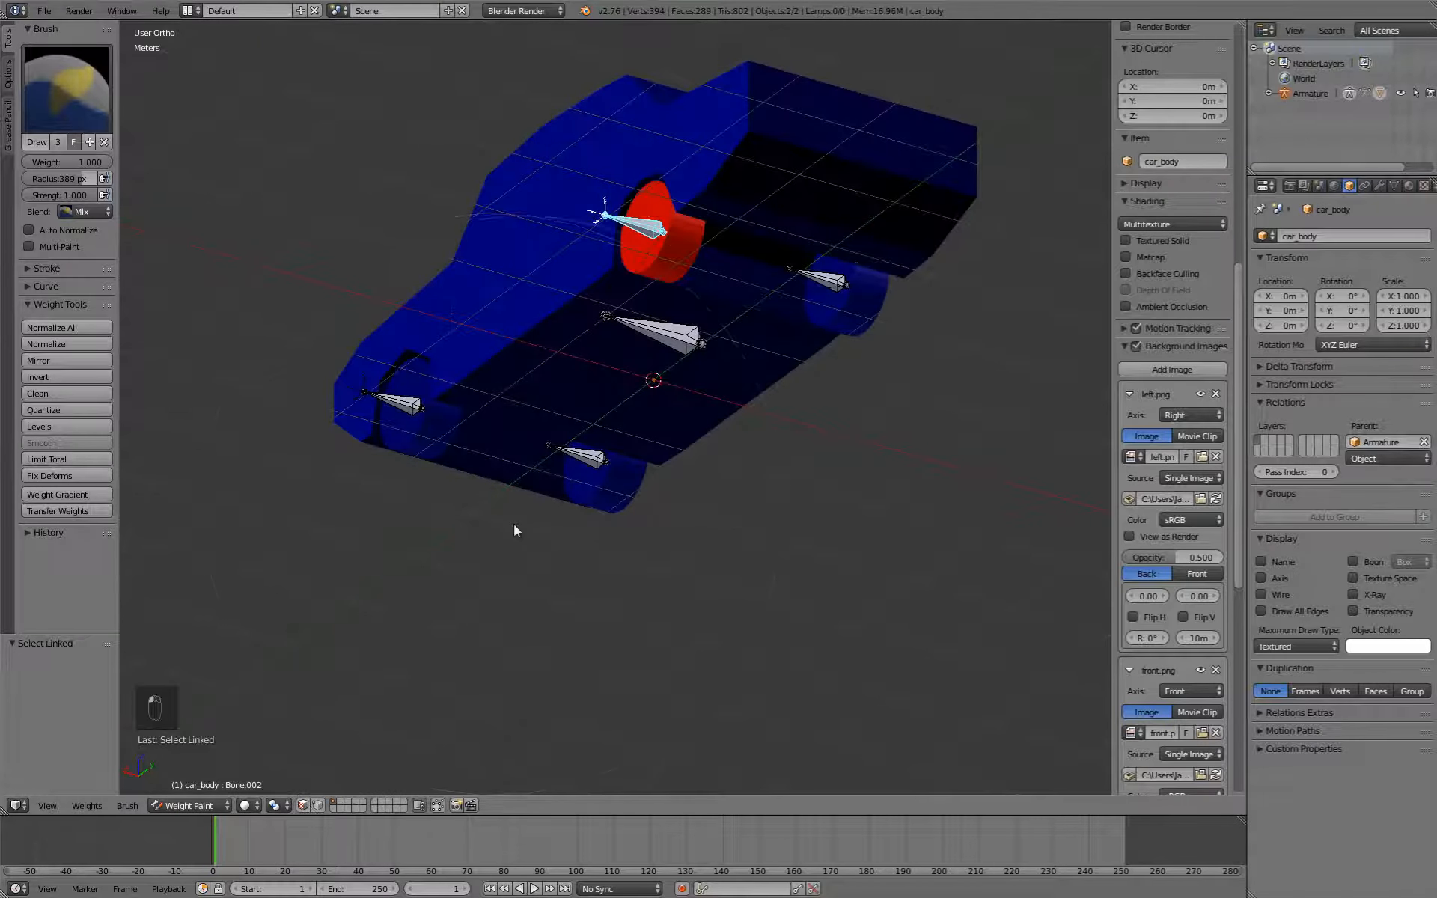
key("ctrl+Tab")
middle_click_drag(482, 520, 537, 601)
right_click(677, 362)
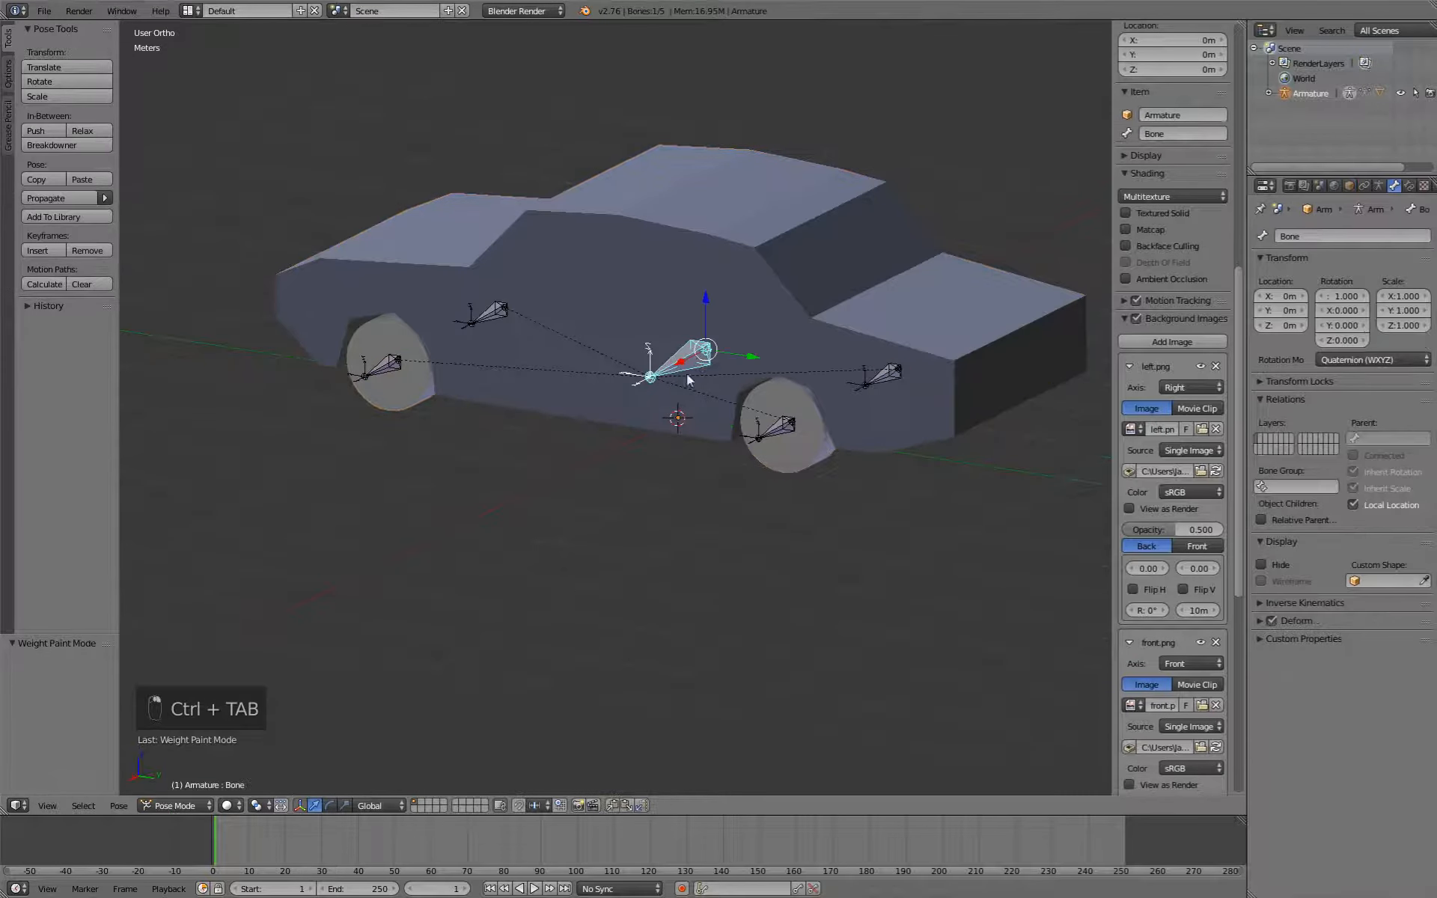
Test the body weights by rotating the main bone, and cancel the rotation.
middle_click_drag(688, 380, 658, 477)
key("r")
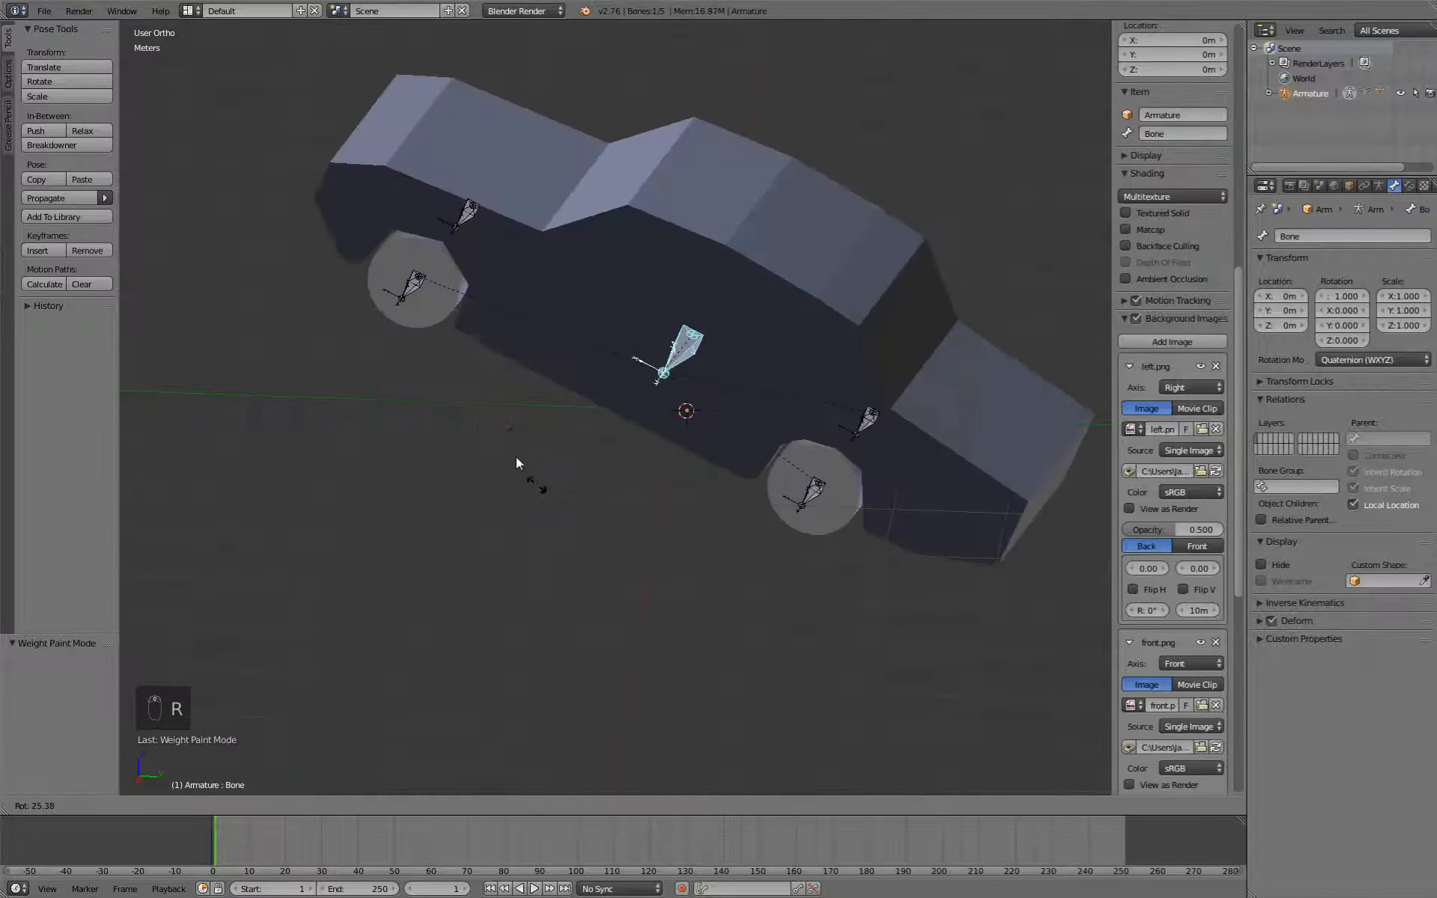
right_click(639, 503)
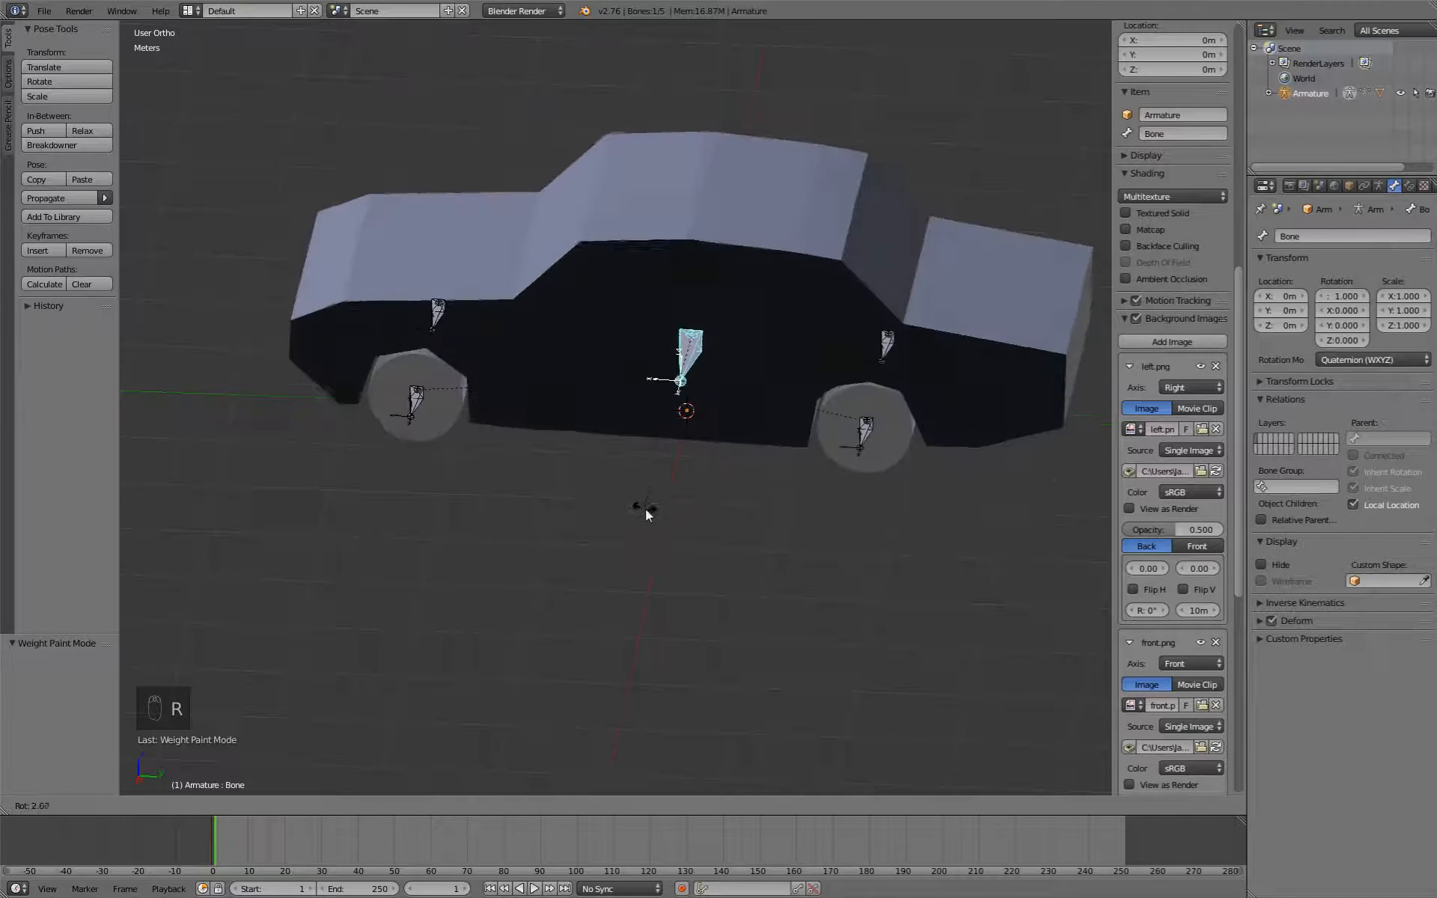
Test-rotate the rear wheel bones, Bone.003 and Bone.002, and cancel each rotation.
right_click(885, 336)
middle_click_drag(929, 466, 681, 454)
key("r")
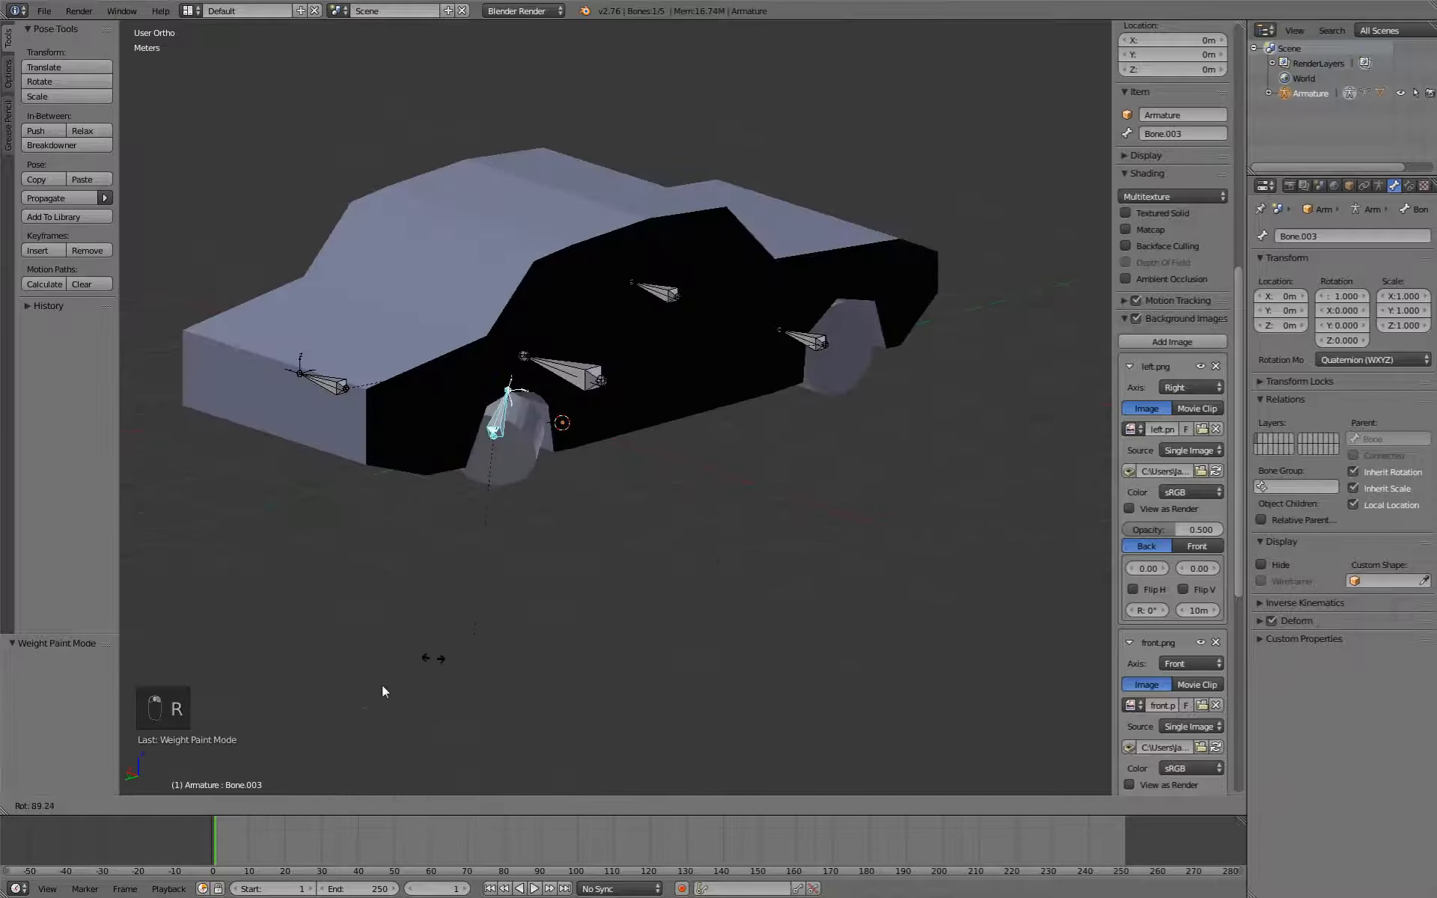
right_click(519, 500)
middle_click_drag(519, 500, 555, 543)
right_click(725, 379)
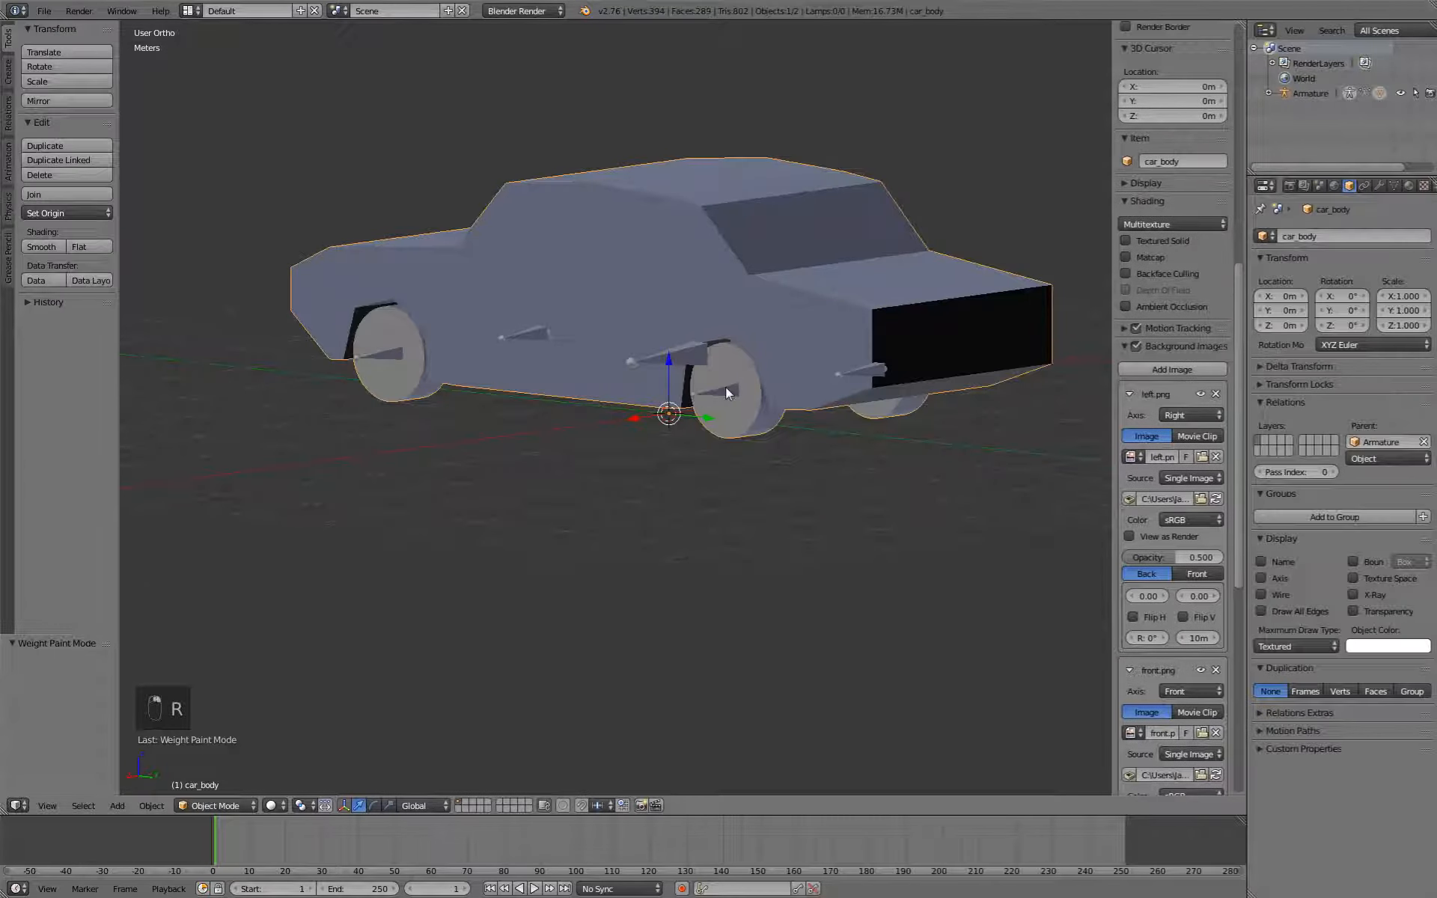
right_click(725, 392)
middle_click_drag(672, 490, 640, 476)
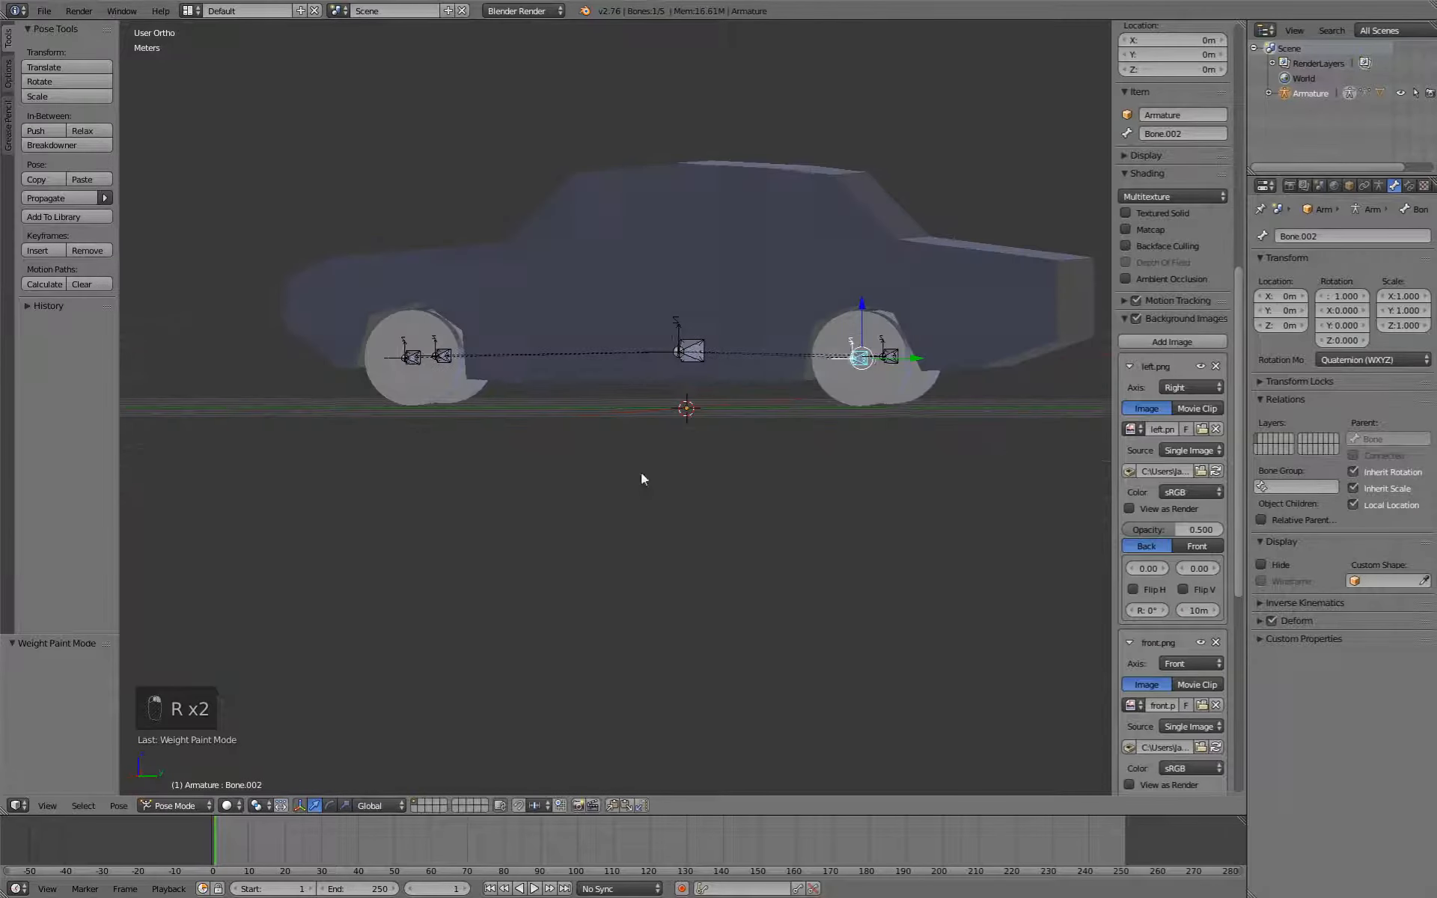
Test-rotate the front wheel bones, Bone.001 and Bone.004, cancelling each rotation.
right_click(403, 360)
right_click(415, 354)
middle_click_drag(442, 417, 477, 344)
right_click(449, 338)
middle_click_drag(564, 483, 838, 516)
Expand the Armature hierarchy to examine car_body's vertex groups against the bones, and collapse it again.
left_click(1268, 94)
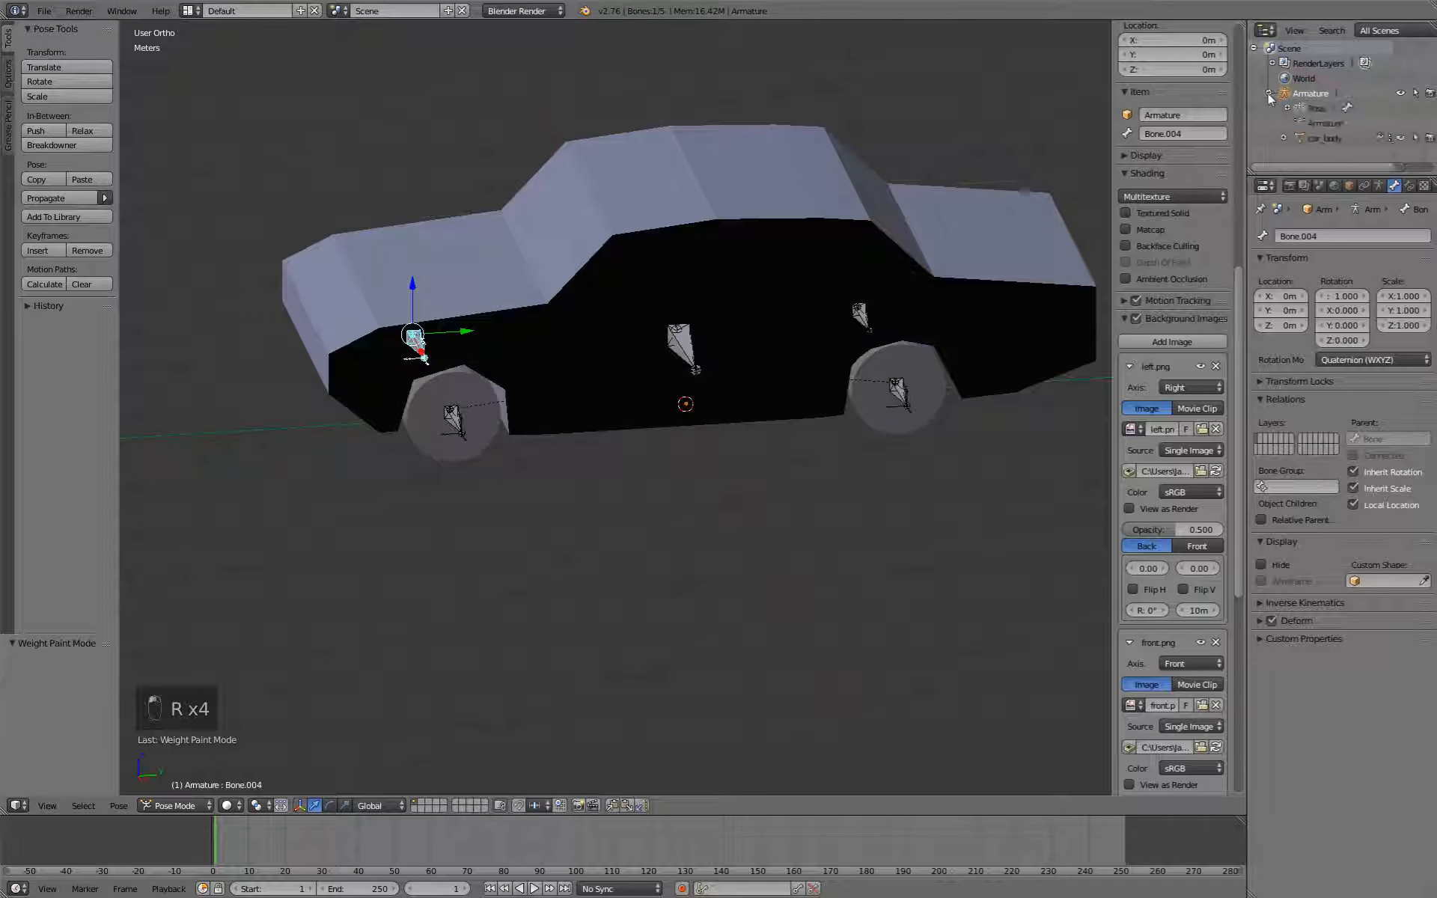
left_click(1283, 138)
scroll(1315, 155, "down", 2)
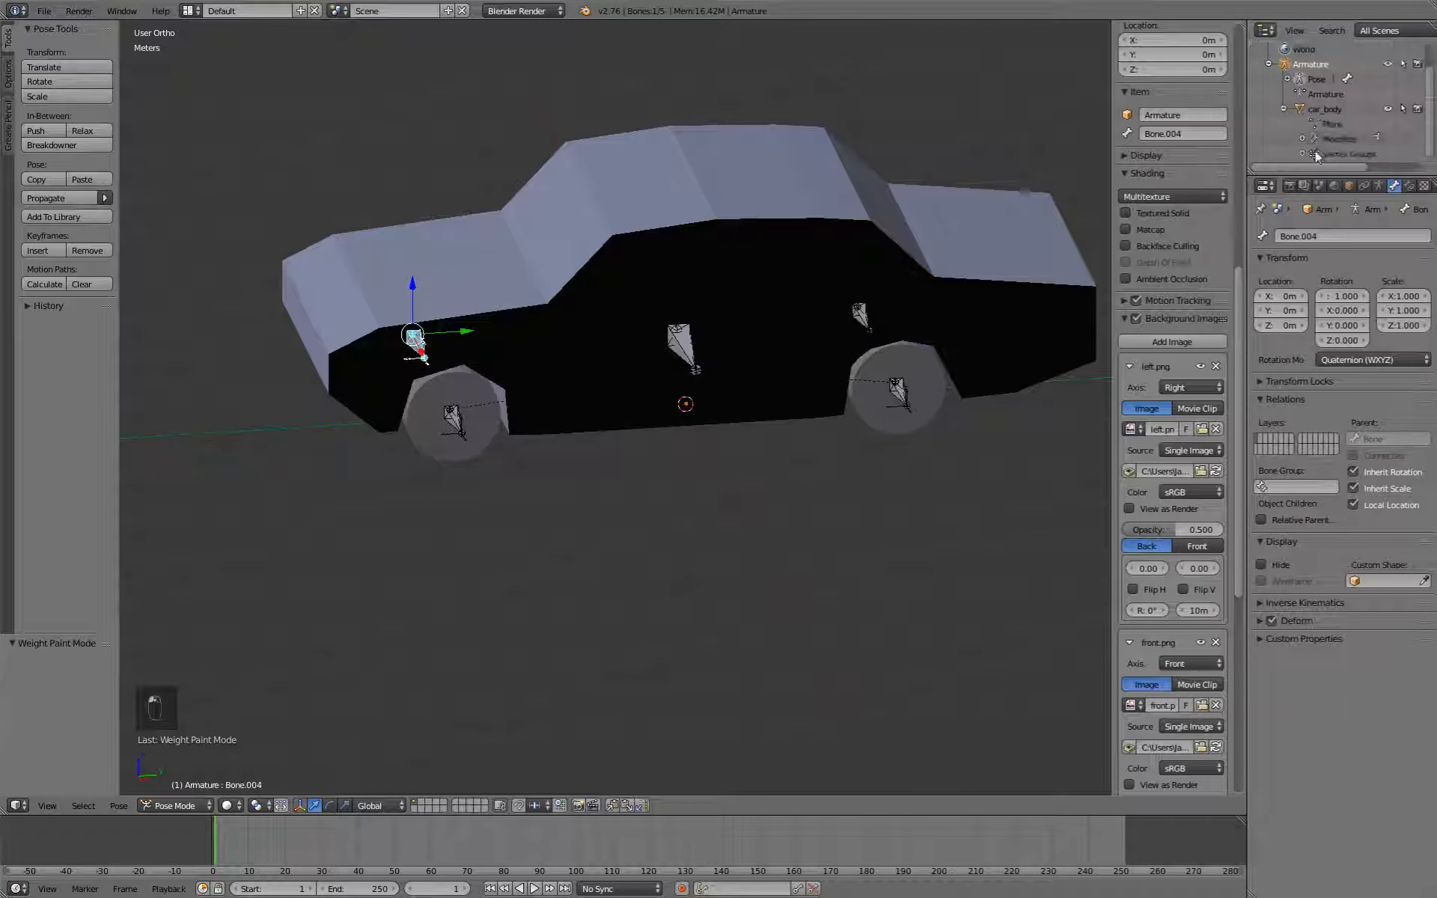
left_click(1303, 154)
scroll(1343, 146, "down", 5)
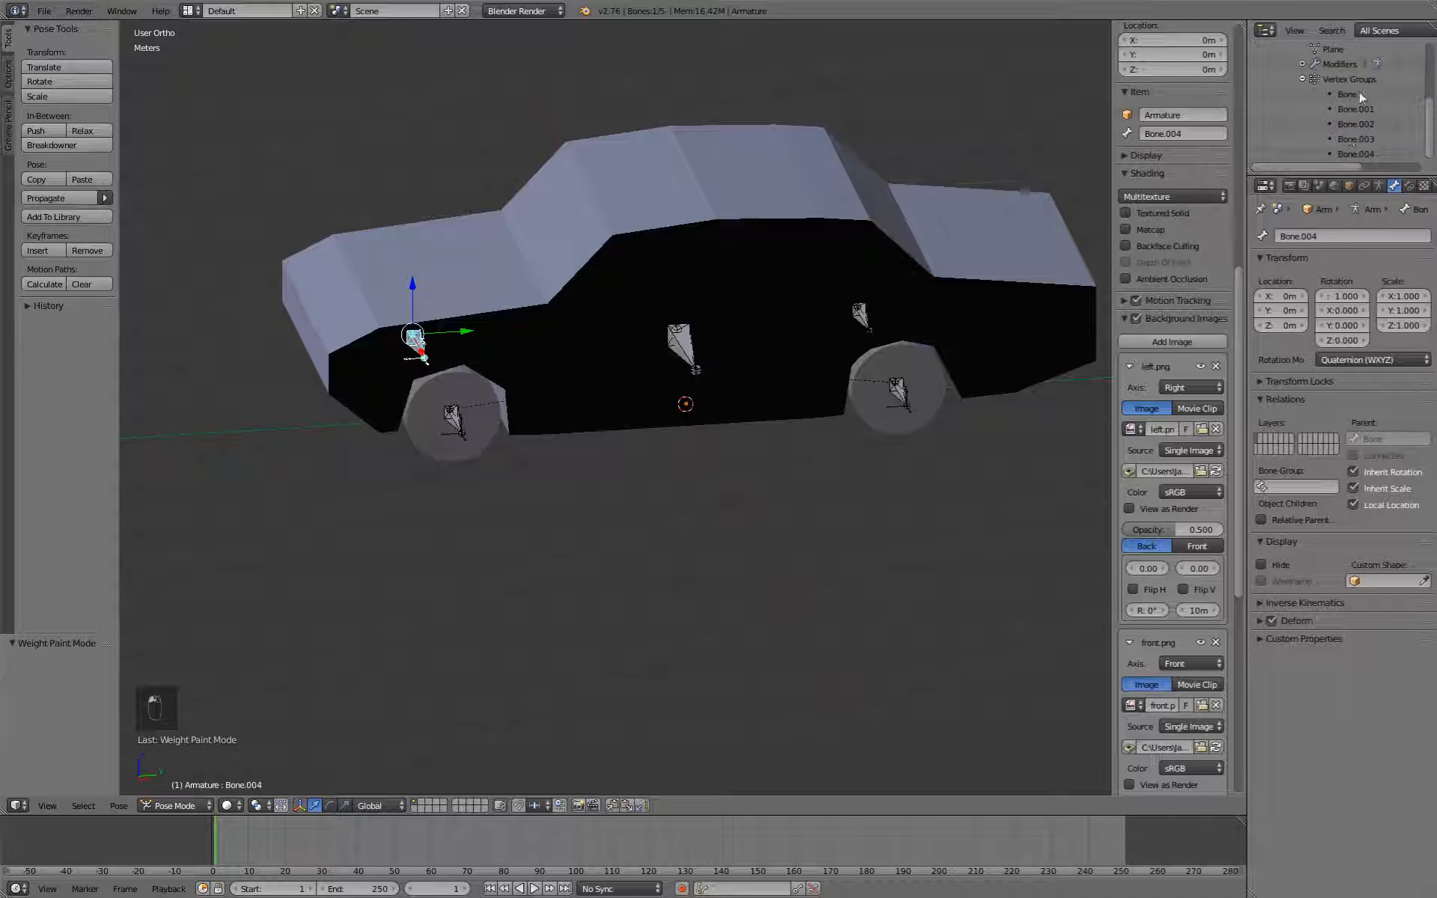
scroll(1309, 105, "up", 7)
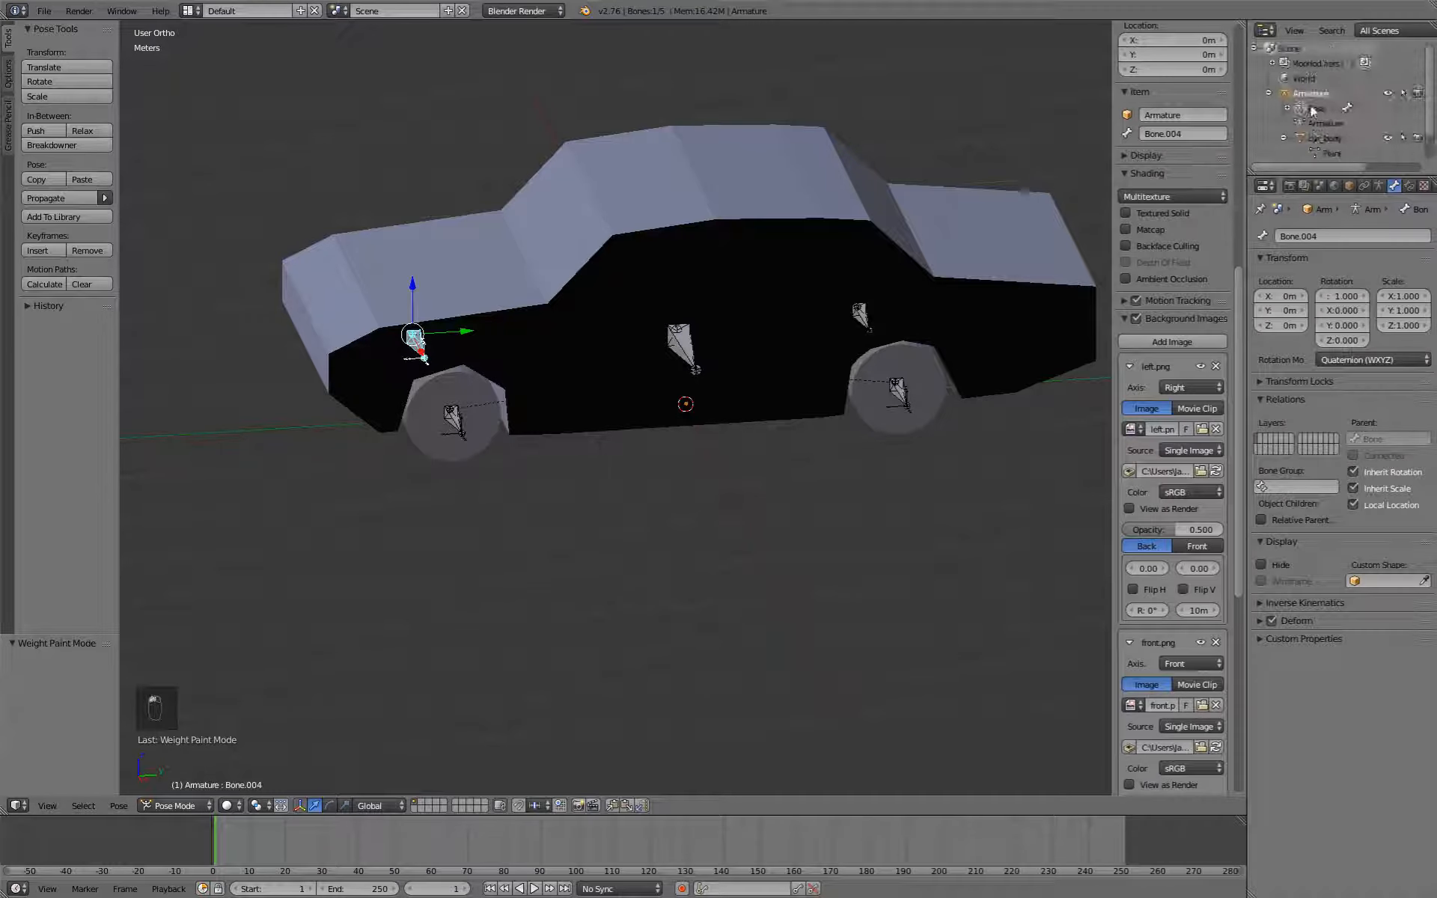
left_click(1284, 138)
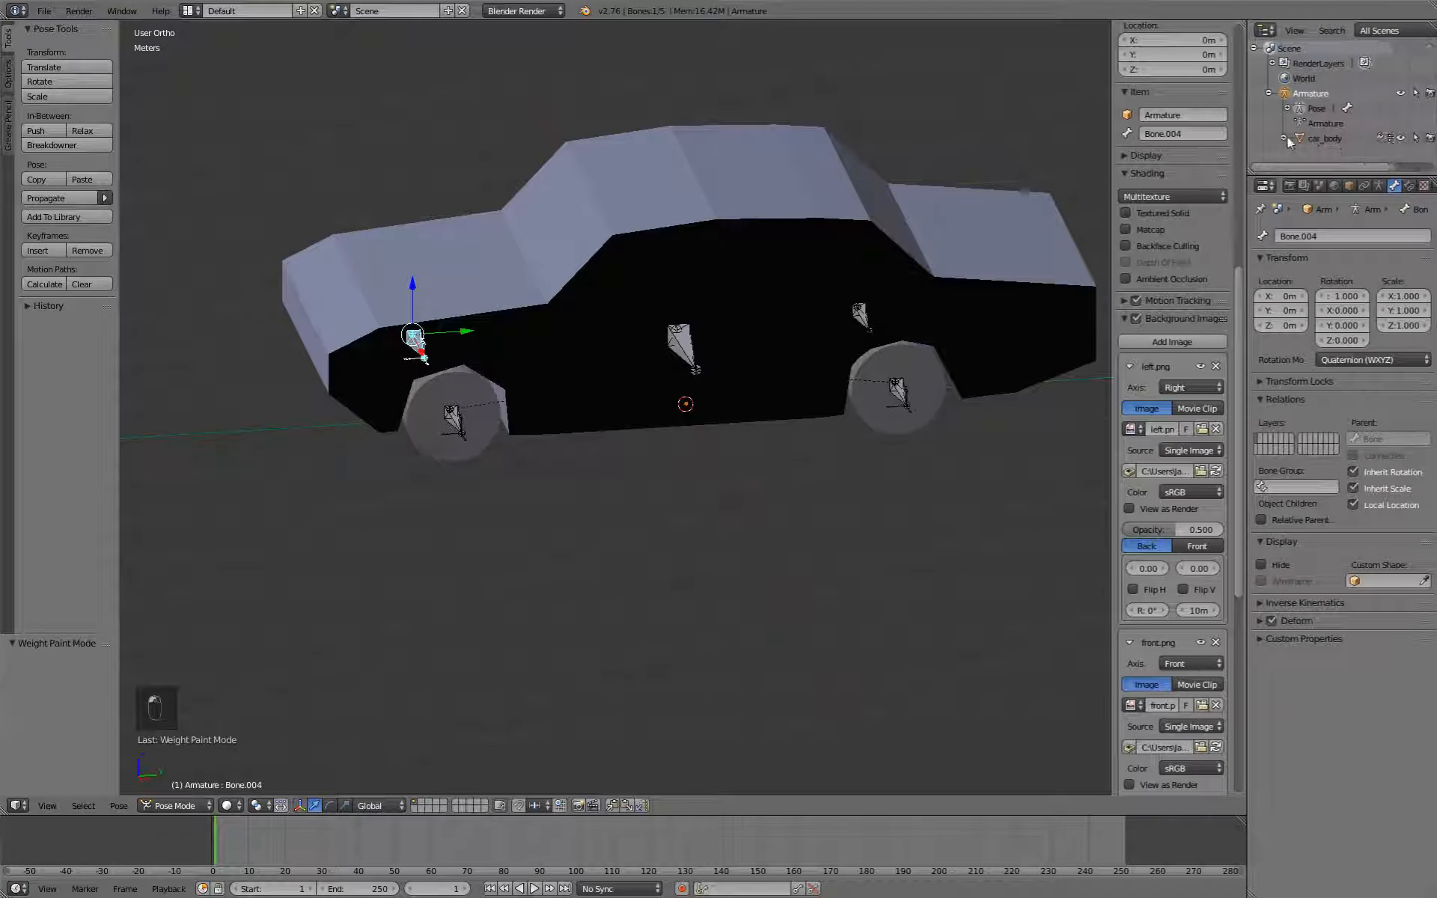
left_click(1270, 94)
Switch the armature to Edit Mode and return it to Pose Mode.
scroll(935, 415, "down", 3)
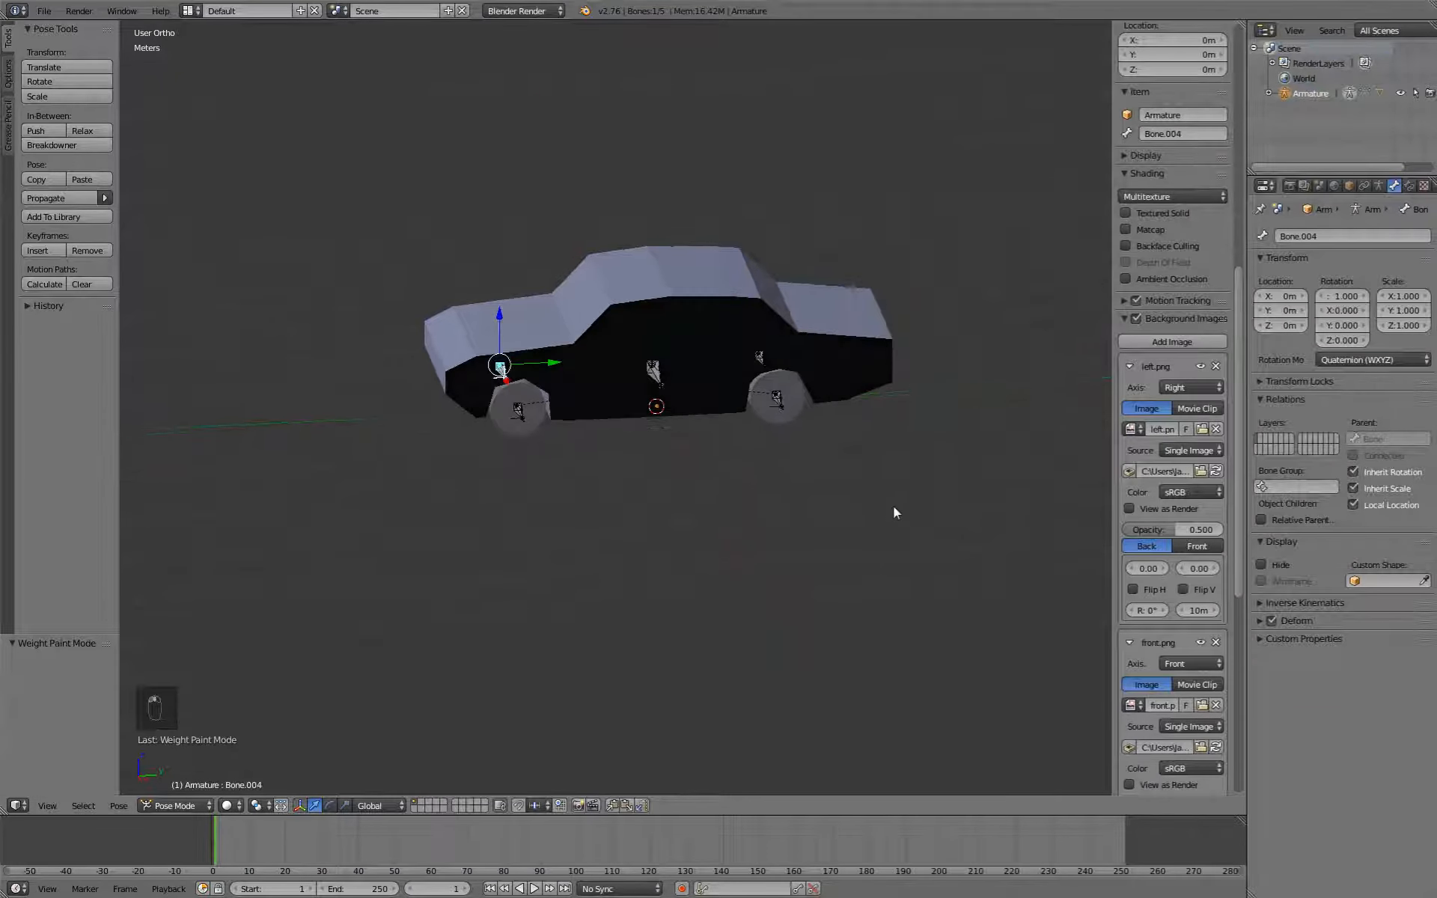
scroll(876, 506, "up", 3)
middle_click_drag(868, 501, 840, 510)
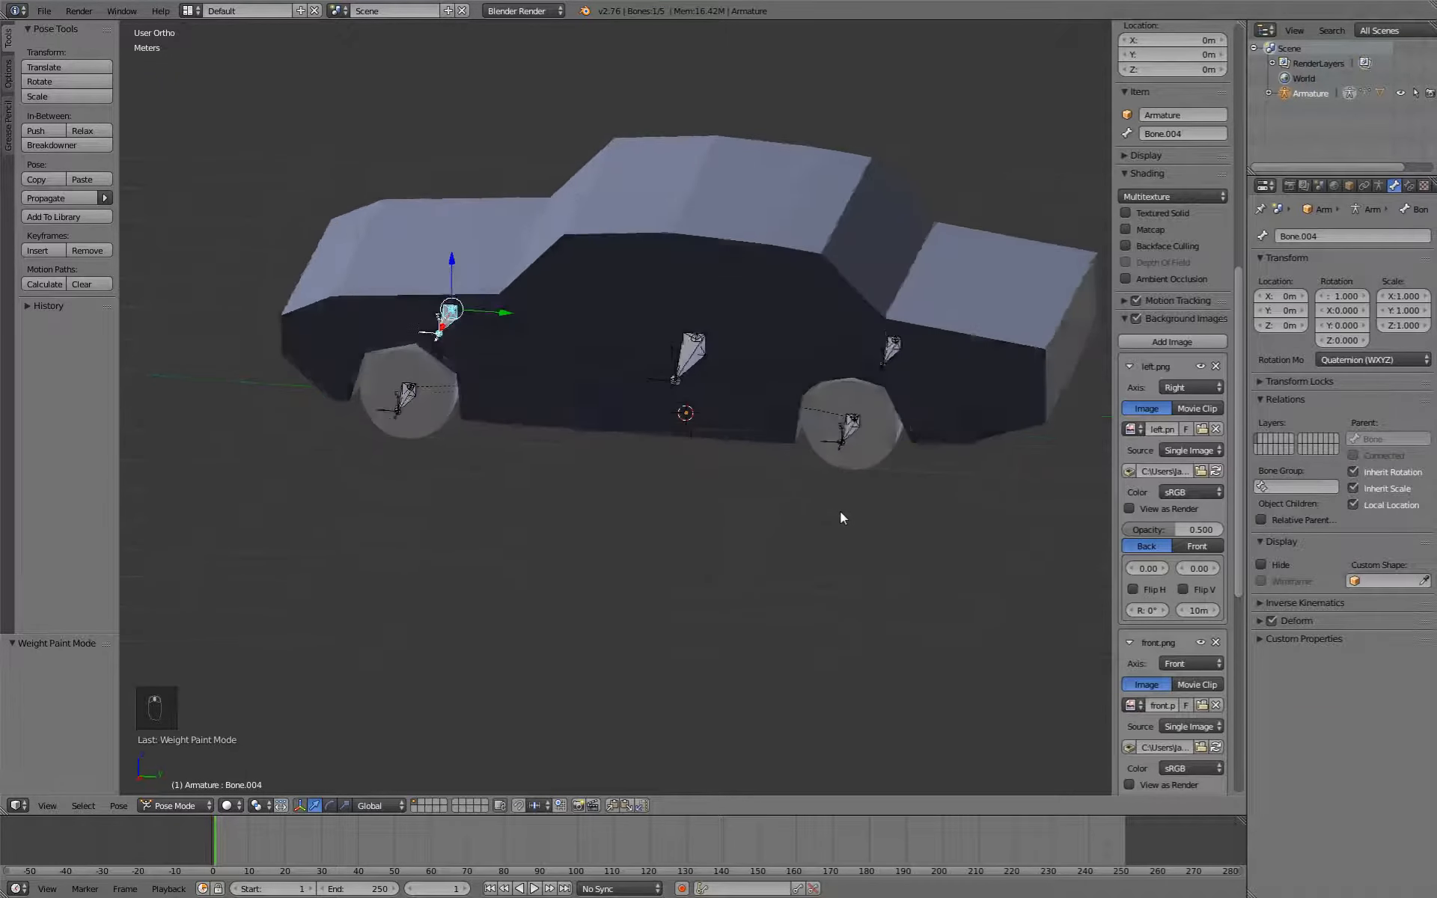
key("Tab")
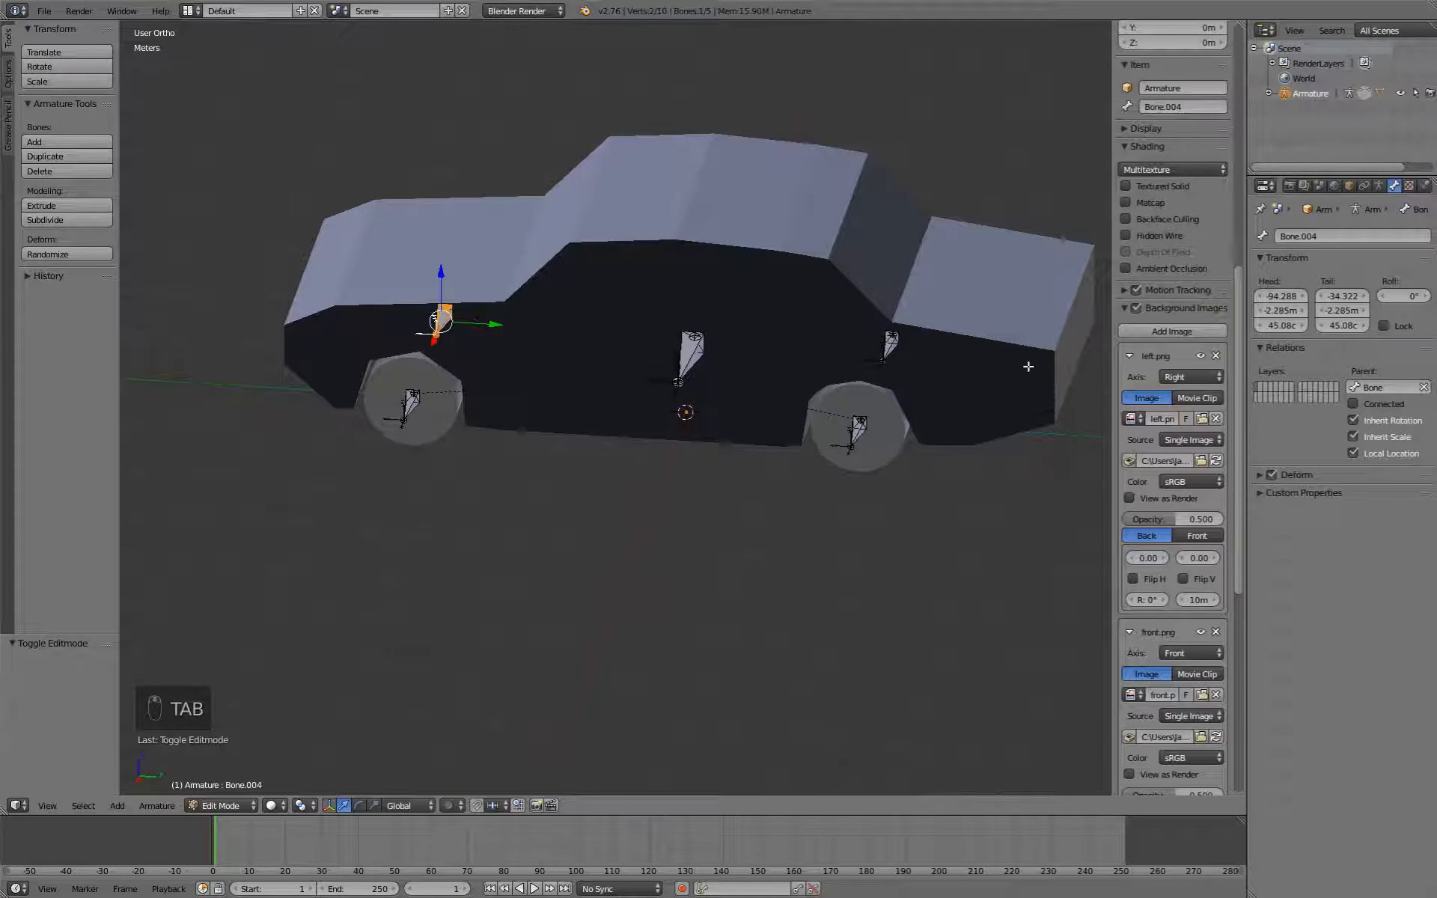
mouse_move(752, 536)
middle_mouse_down()
mouse_move(664, 564)
mouse_move(699, 551)
mouse_move(891, 559)
mouse_move(708, 589)
mouse_move(779, 513)
mouse_move(734, 564)
mouse_move(741, 551)
middle_mouse_up()
key("Tab")
key("Tab")
key("ctrl+Tab")
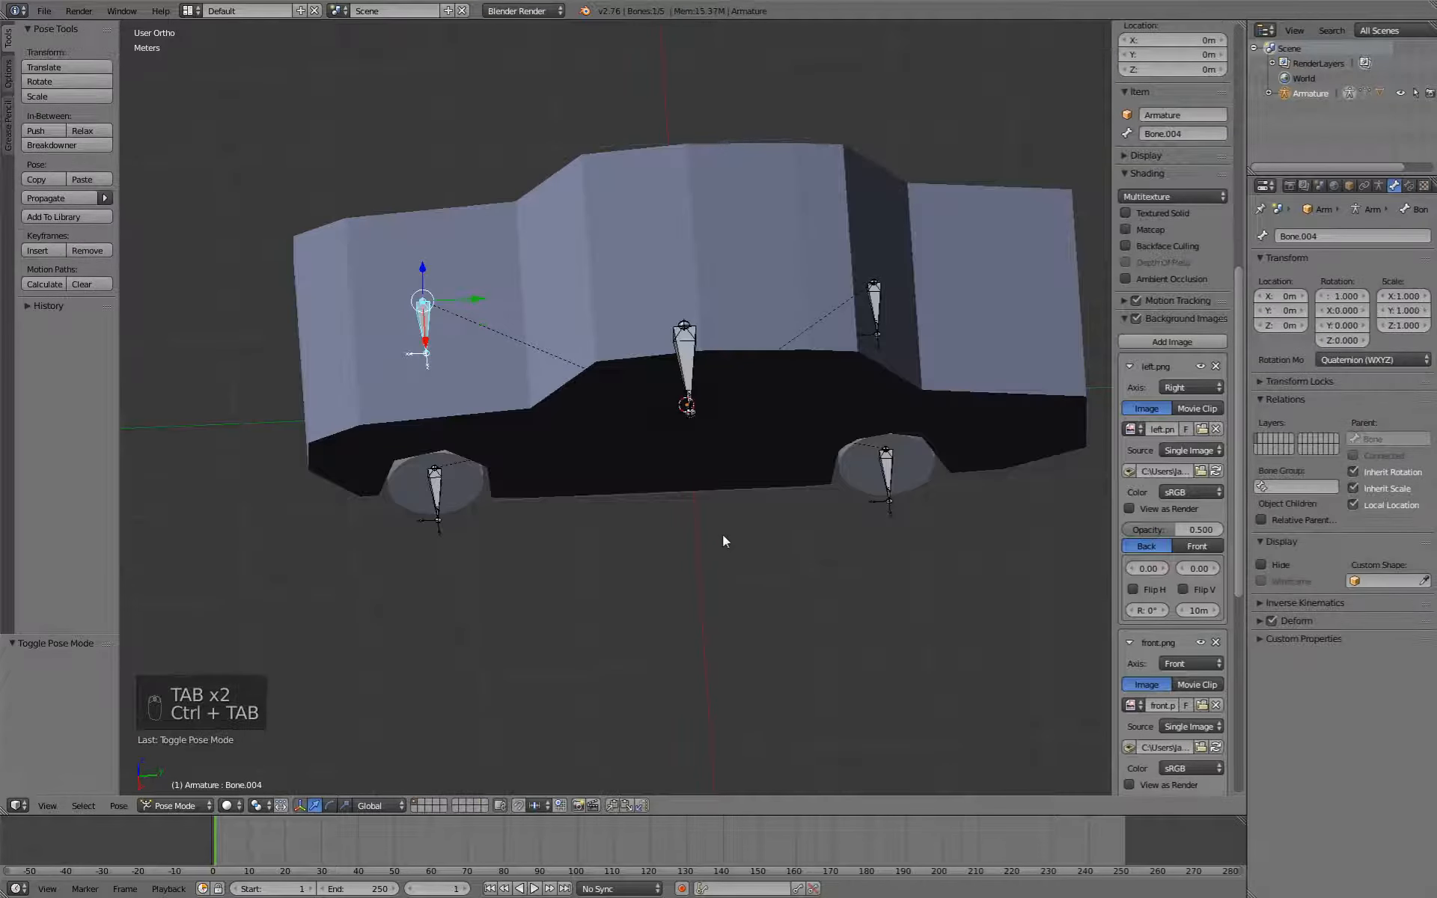
Leave pose mode and recalculate all normals of the car body mesh so they are consistent.
key("ctrl+Tab")
right_click(777, 334)
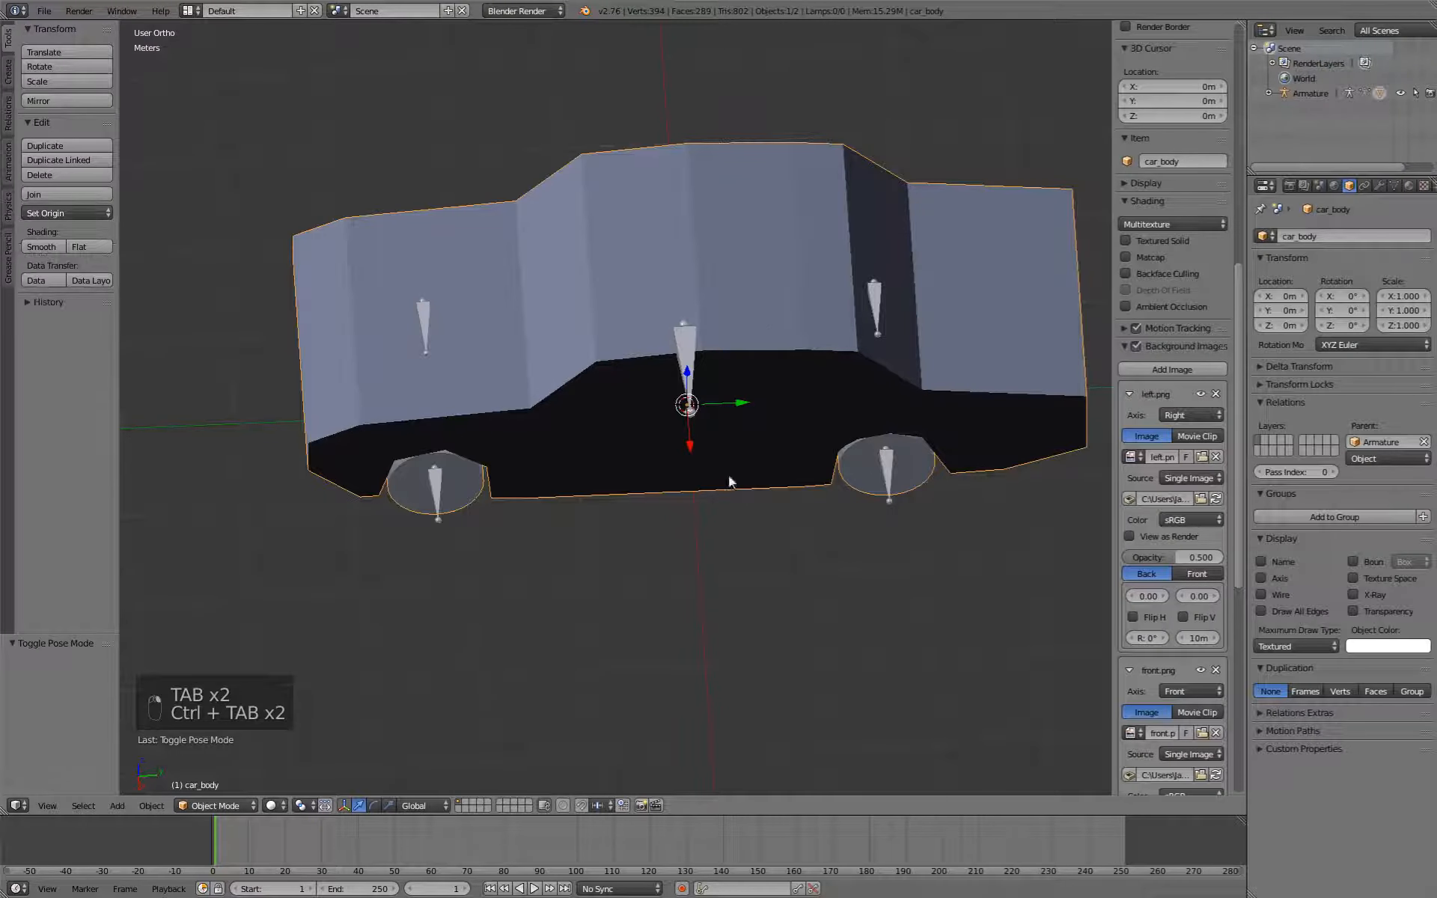
key("Tab")
key("a")
key("a")
key("a")
key("a")
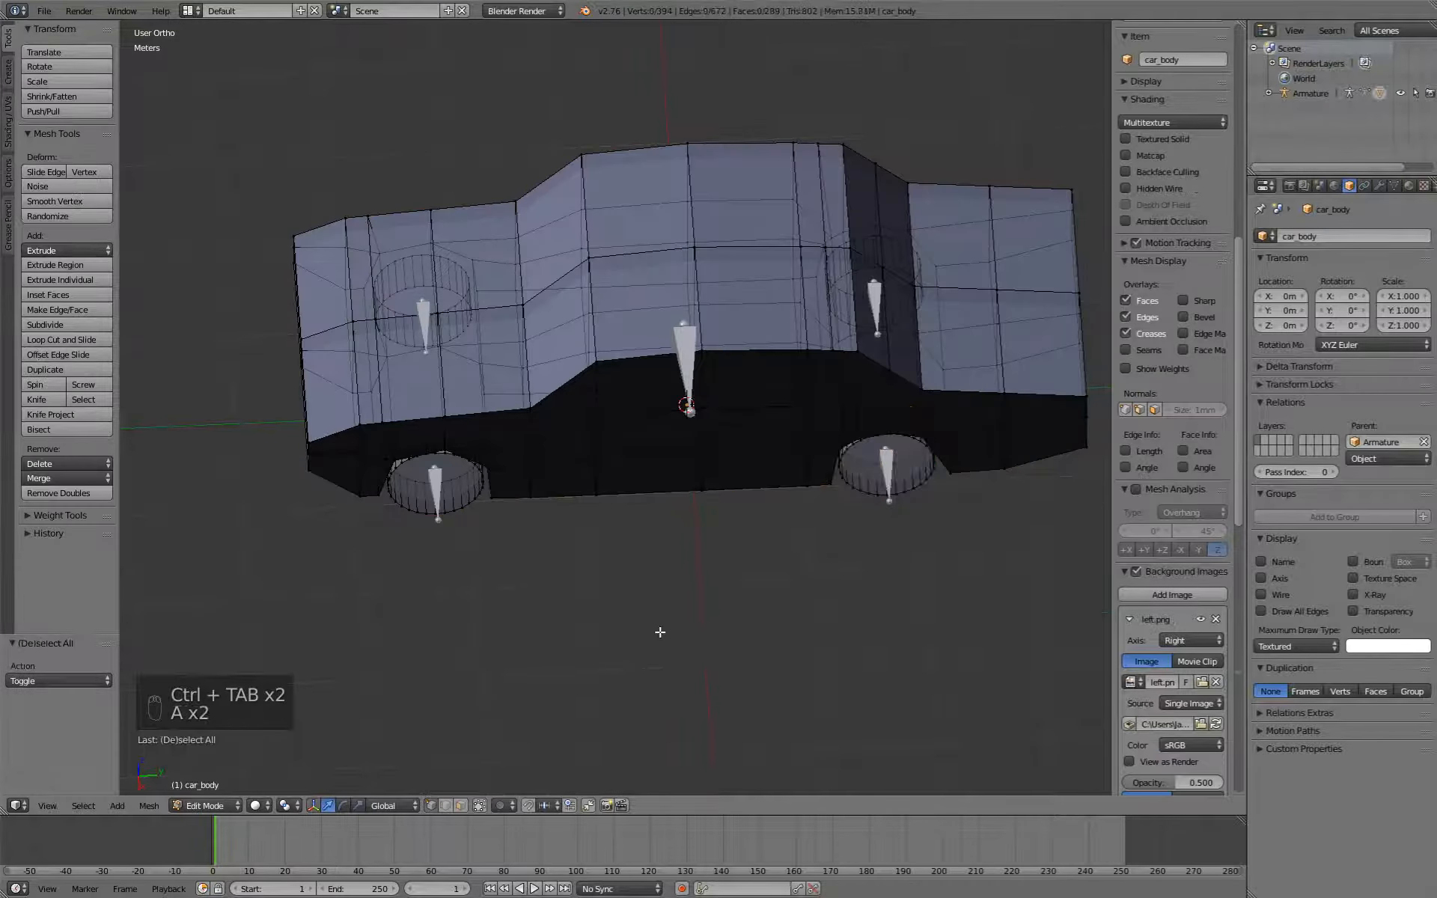
key("ctrl+n")
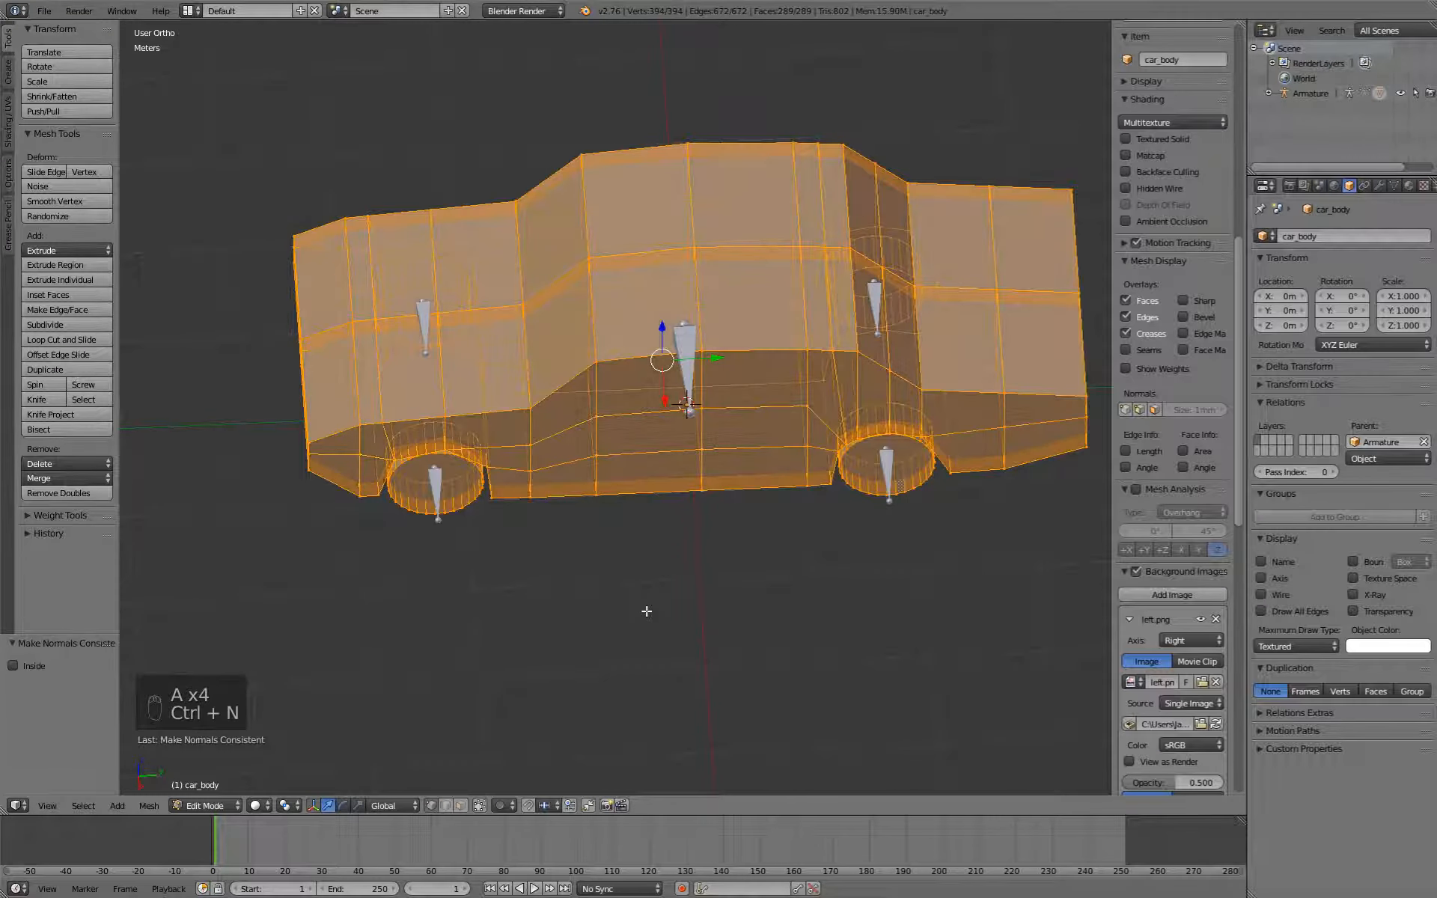
key("Tab")
Rotate the car body and armature together by 90° around the global Z axis.
middle_click_drag(641, 657, 765, 401)
middle_click_drag(748, 474, 706, 569)
key("a")
key("a")
key("a")
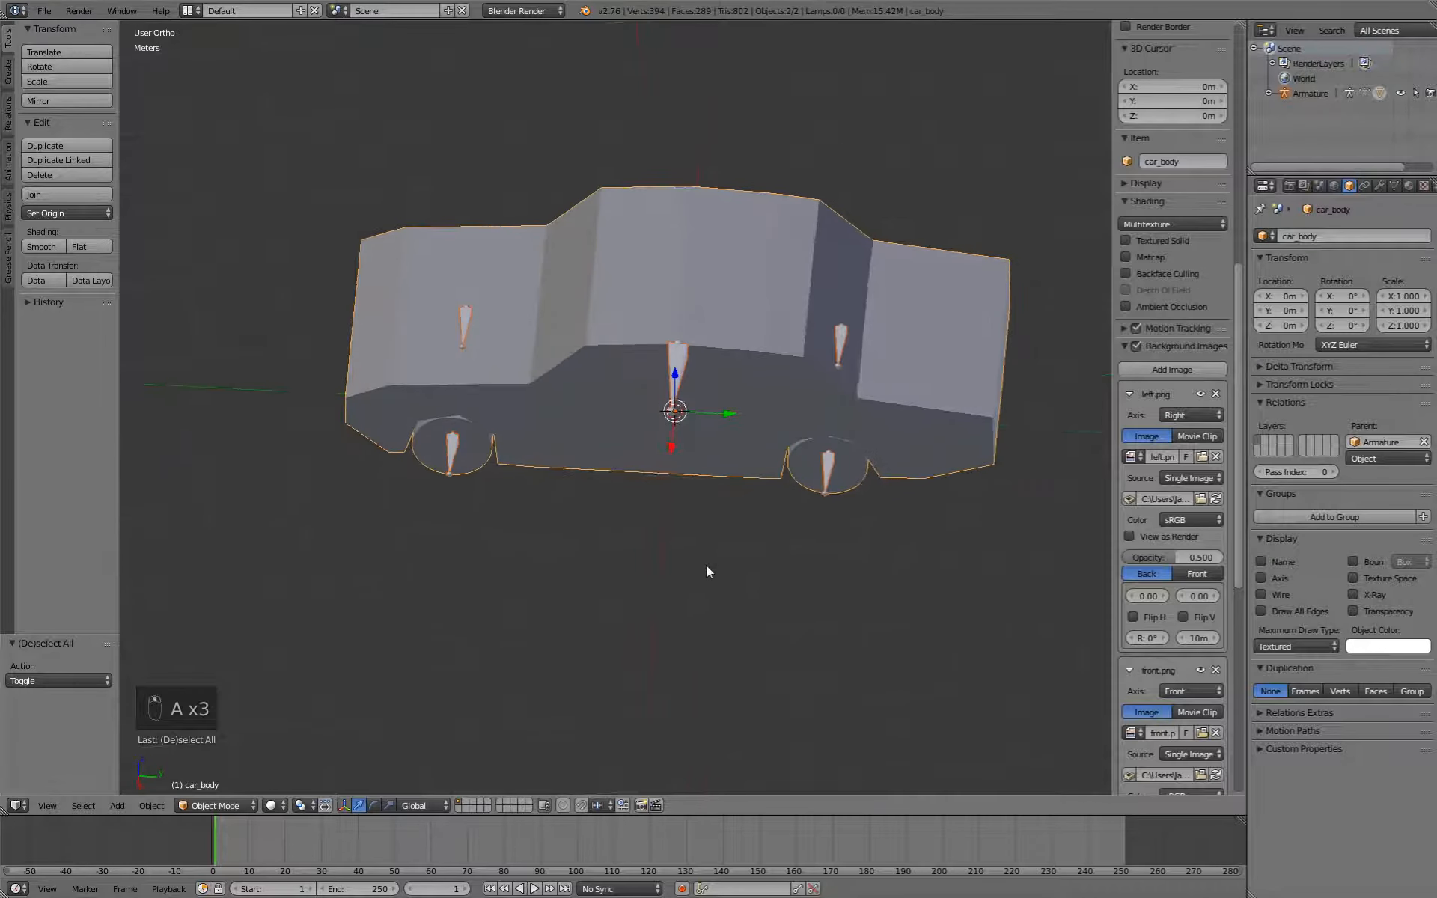
key("r")
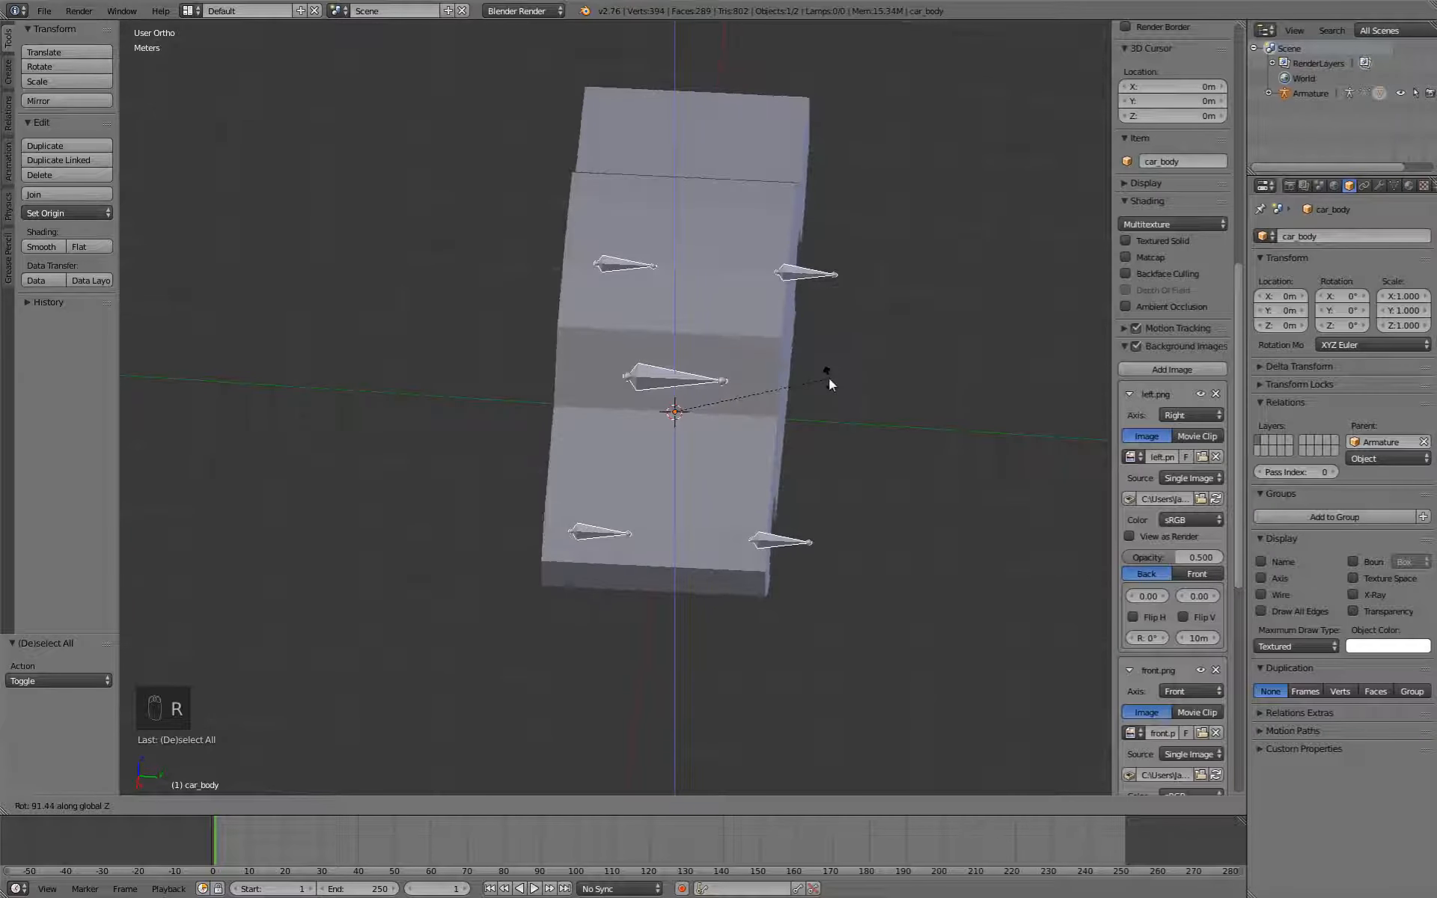
type("90")
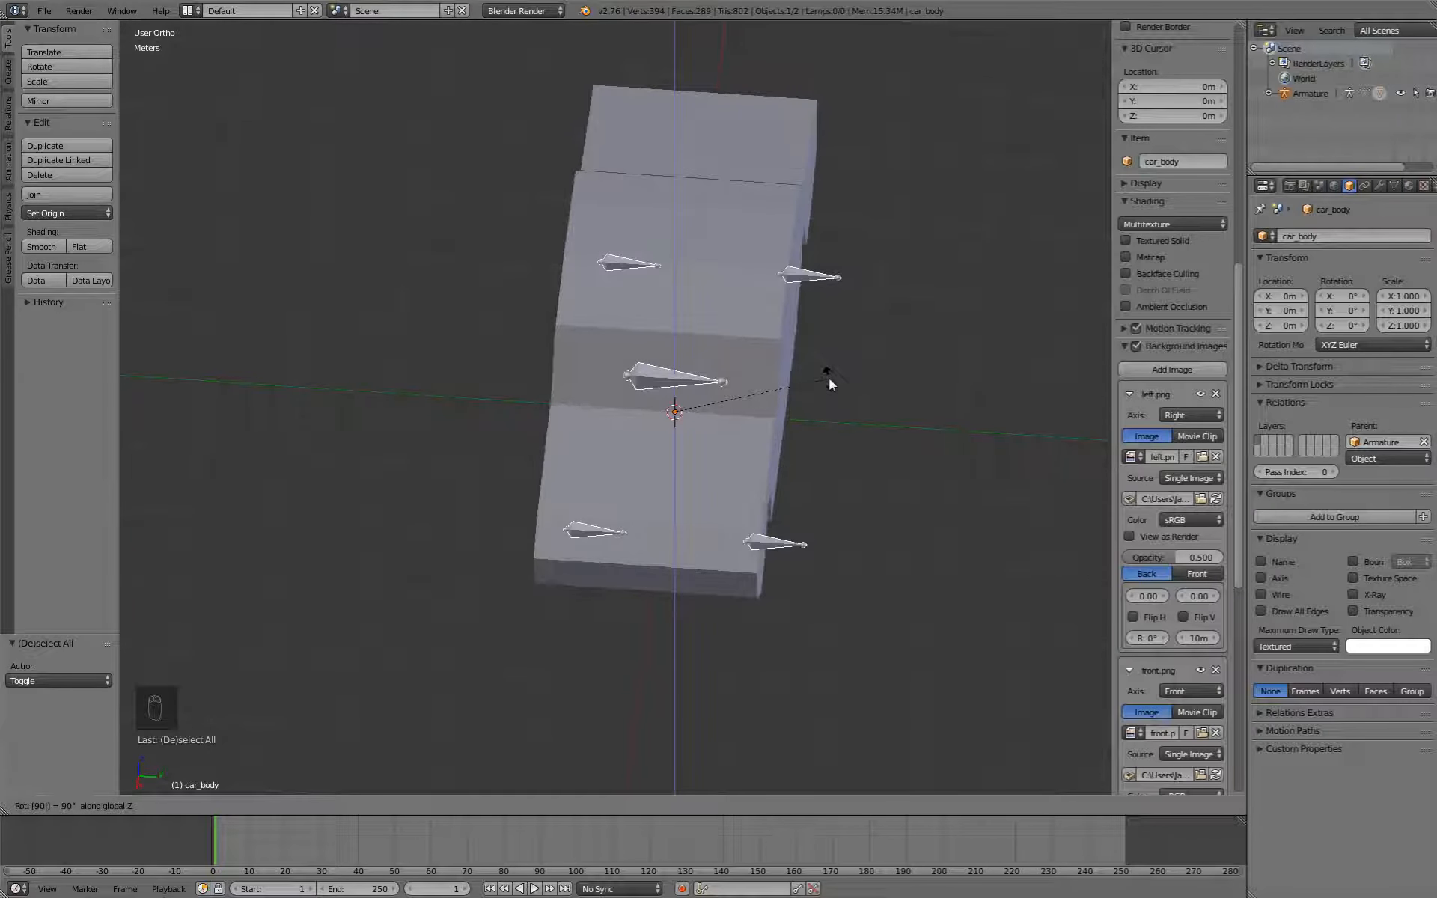
key("Return")
middle_click_drag(868, 375, 482, 415)
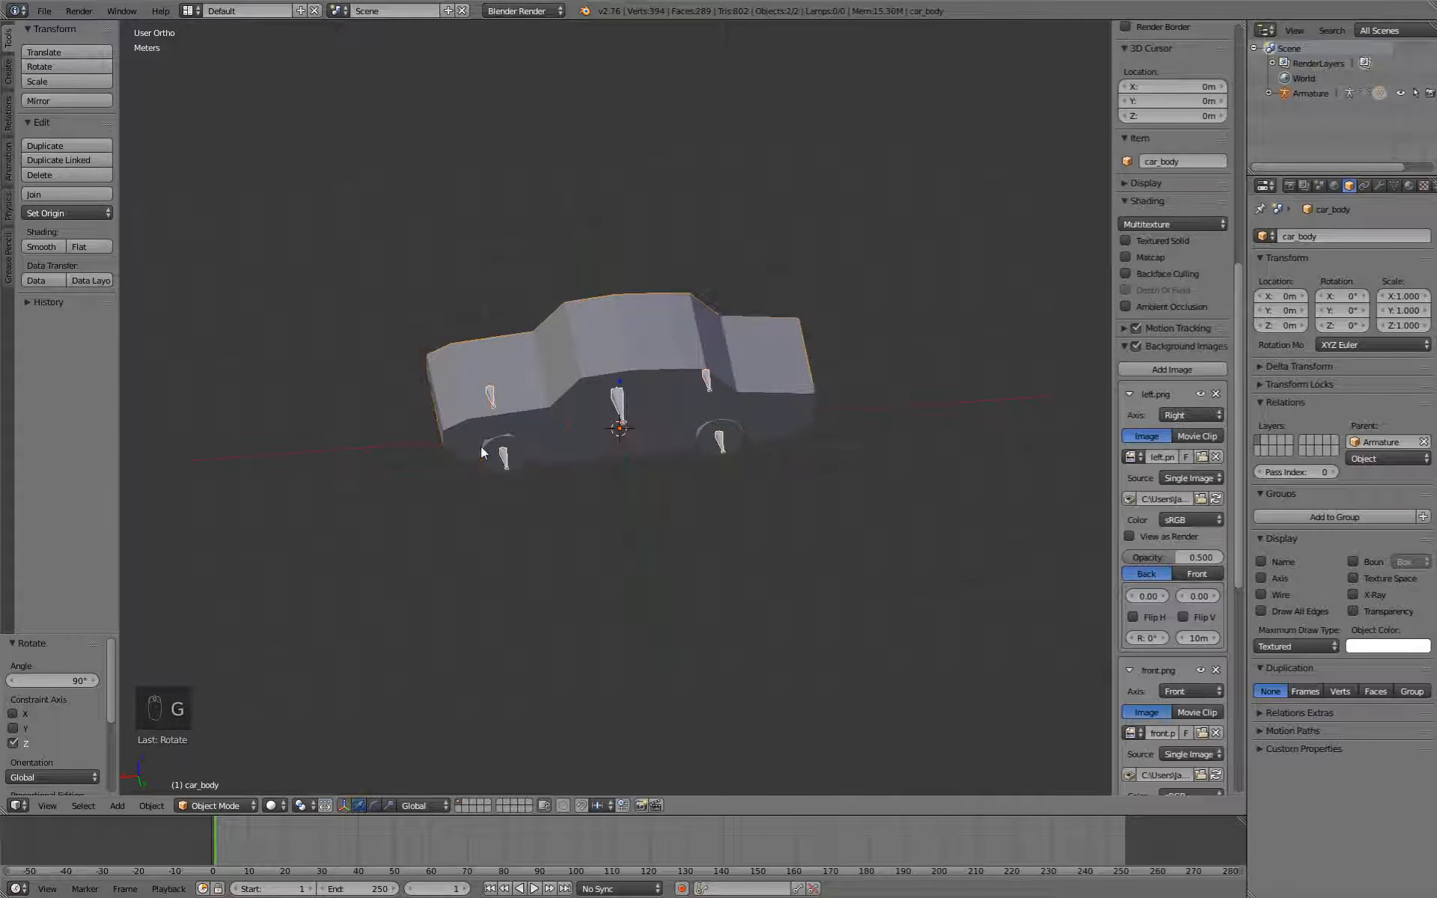
right_click(480, 446)
key("g")
key("x")
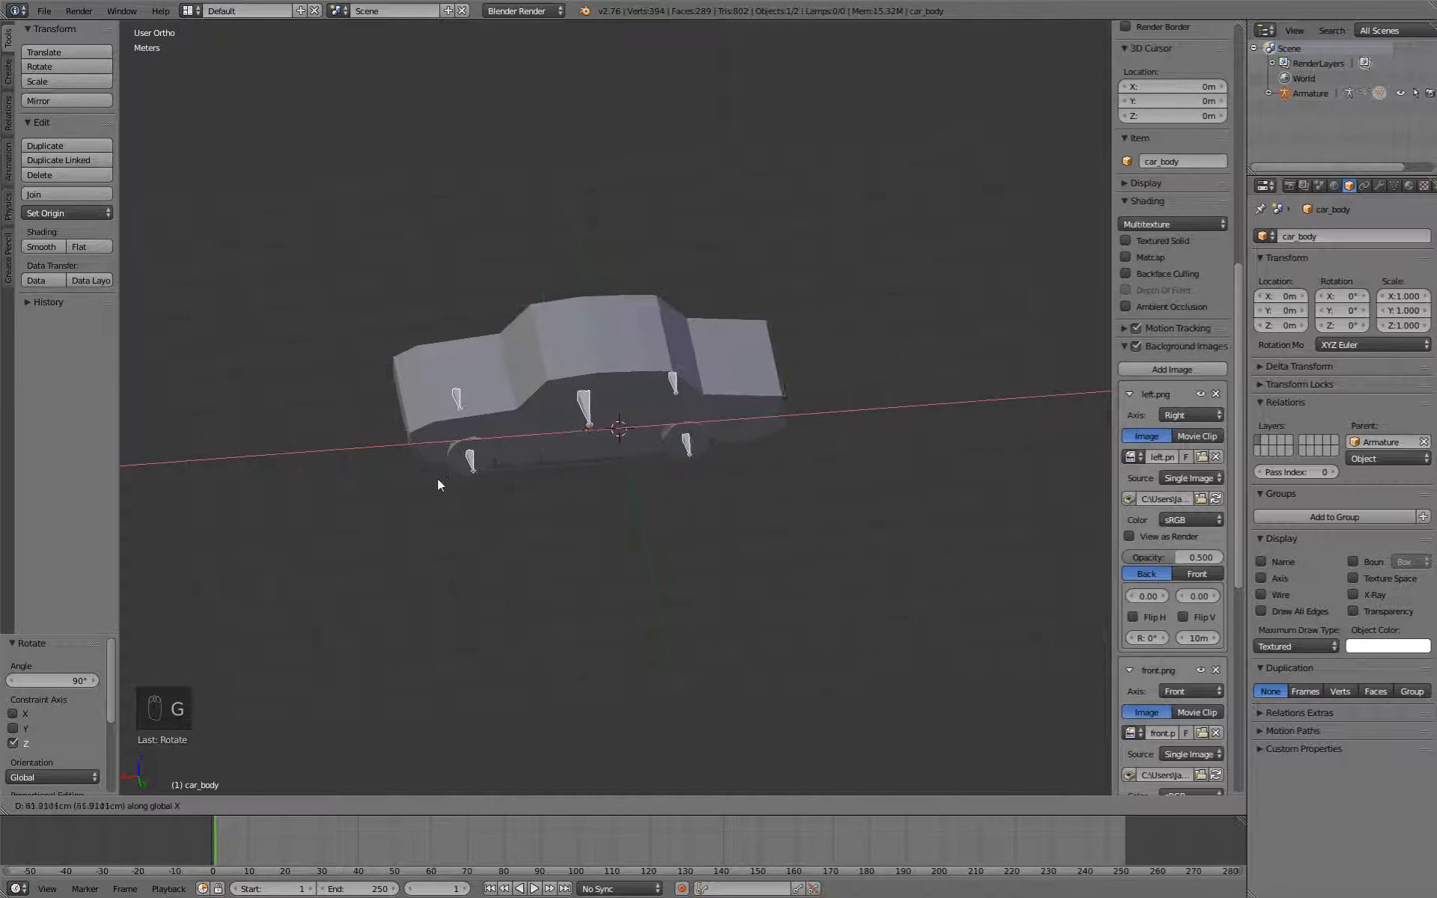
key("g")
key("x")
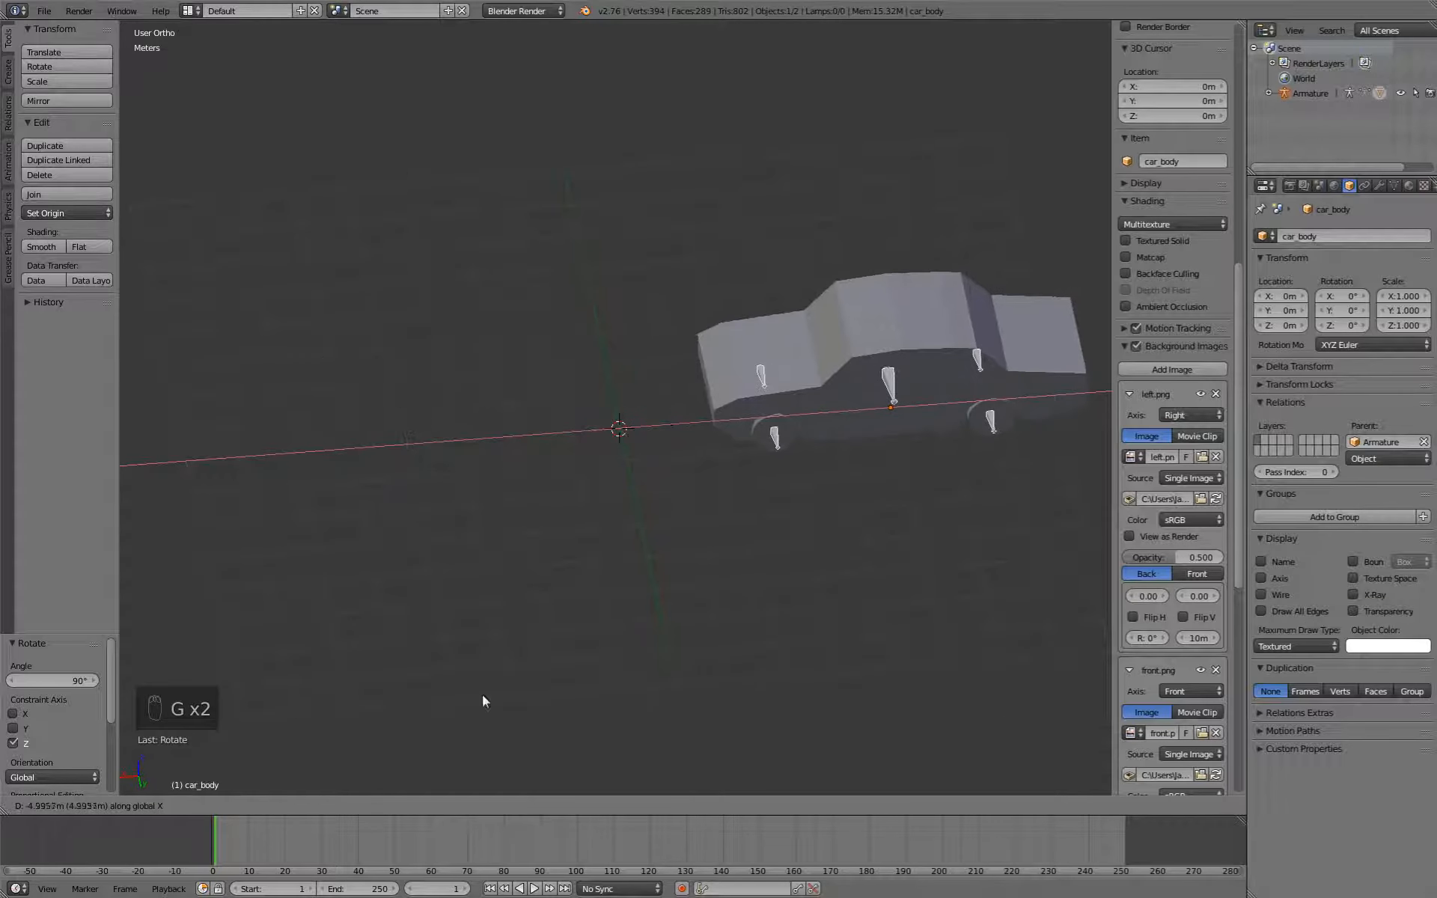
right_click(376, 687)
Add a new material named "base" to the car body.
middle_click_drag(615, 630, 667, 617)
scroll(667, 622, "up", 3)
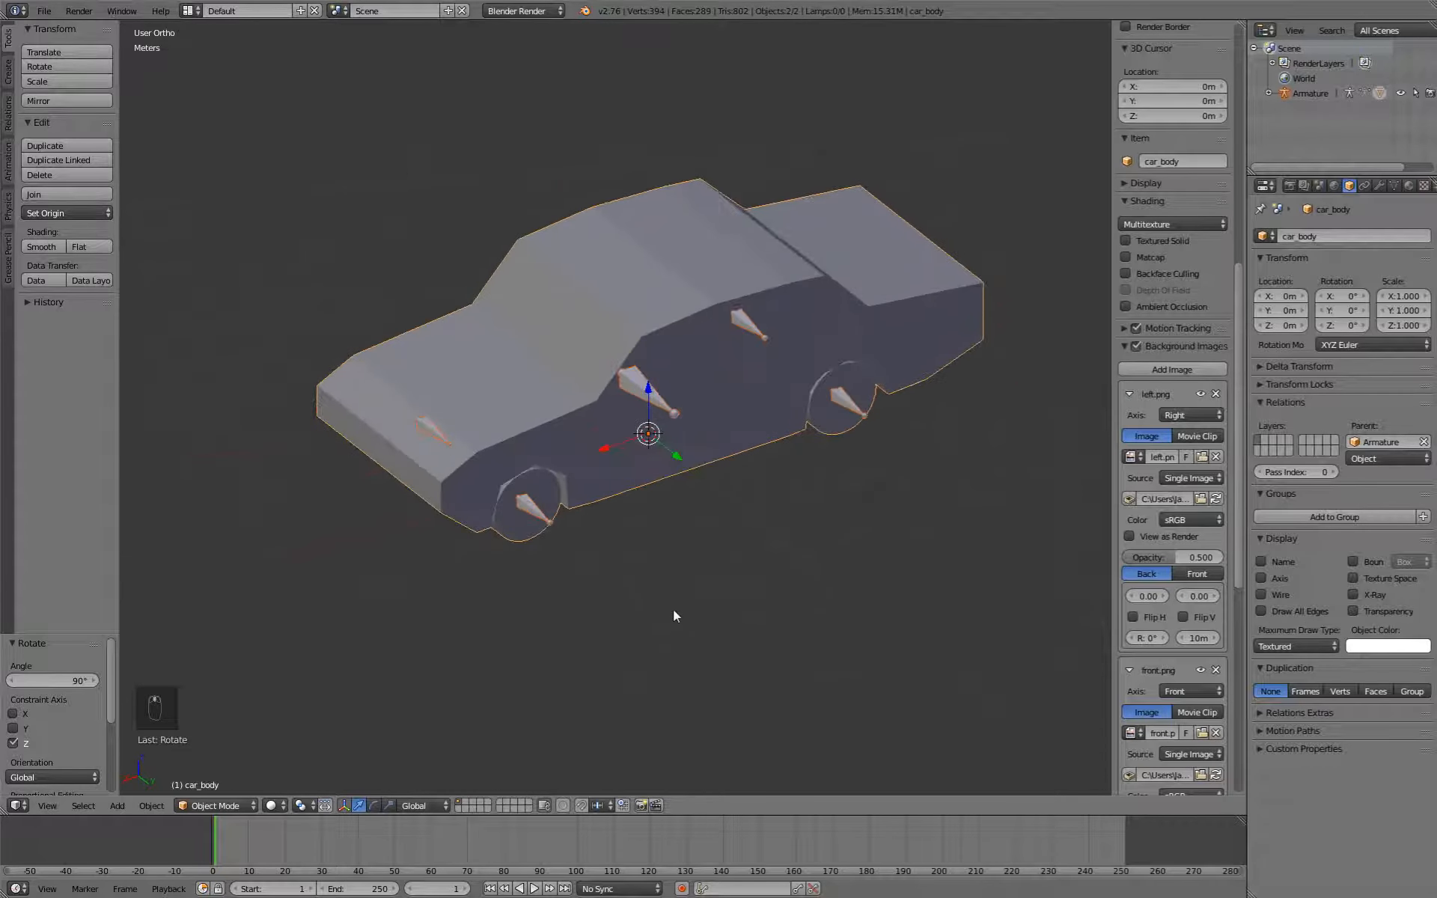
right_click(691, 370)
left_click(1409, 187)
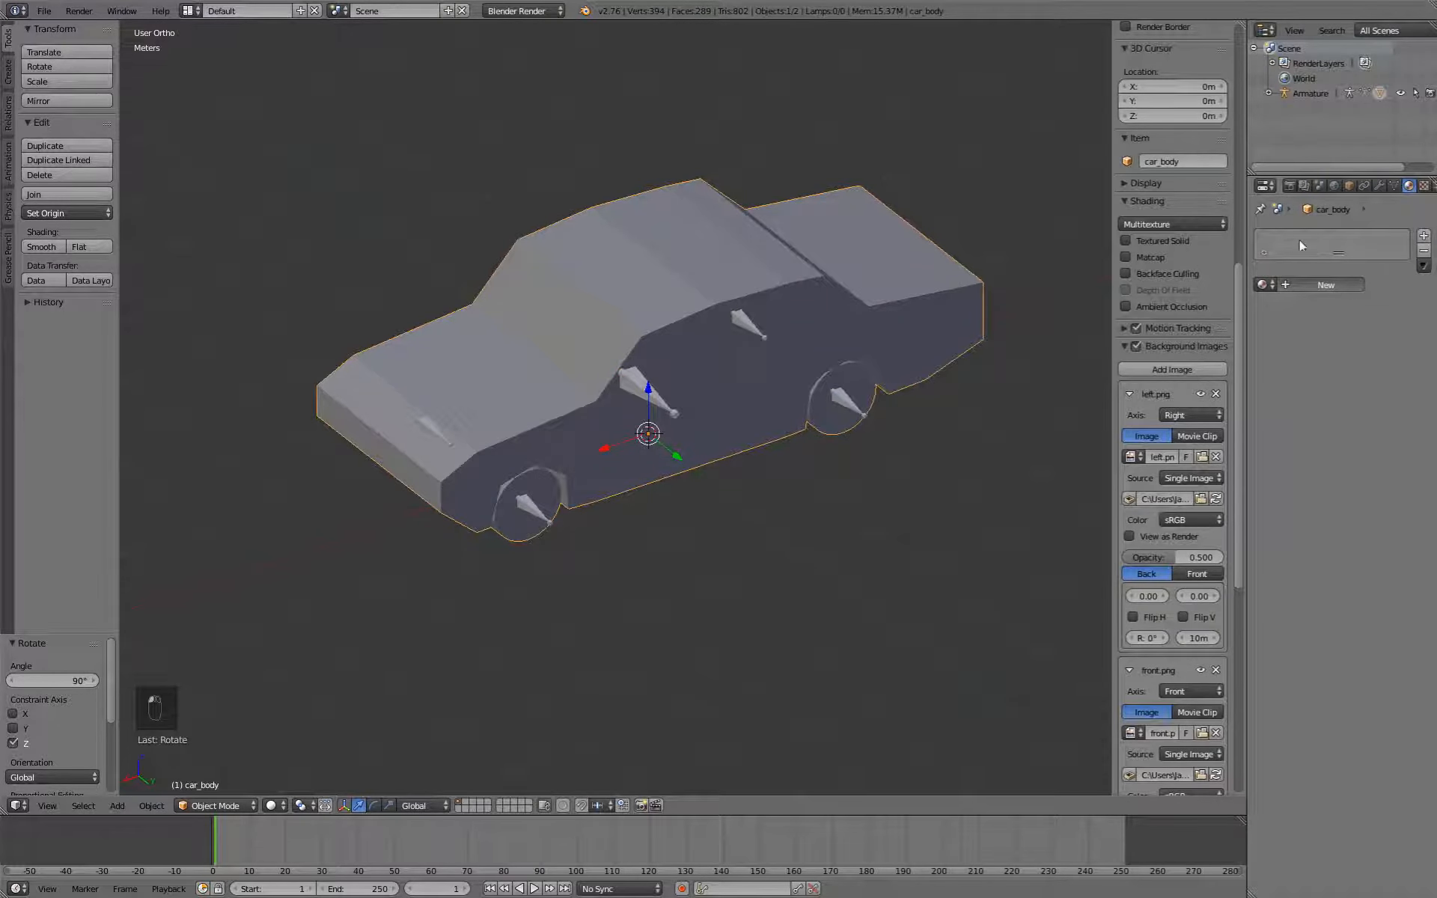
left_click(1317, 284)
double_click(1299, 241)
type("base")
key("Return")
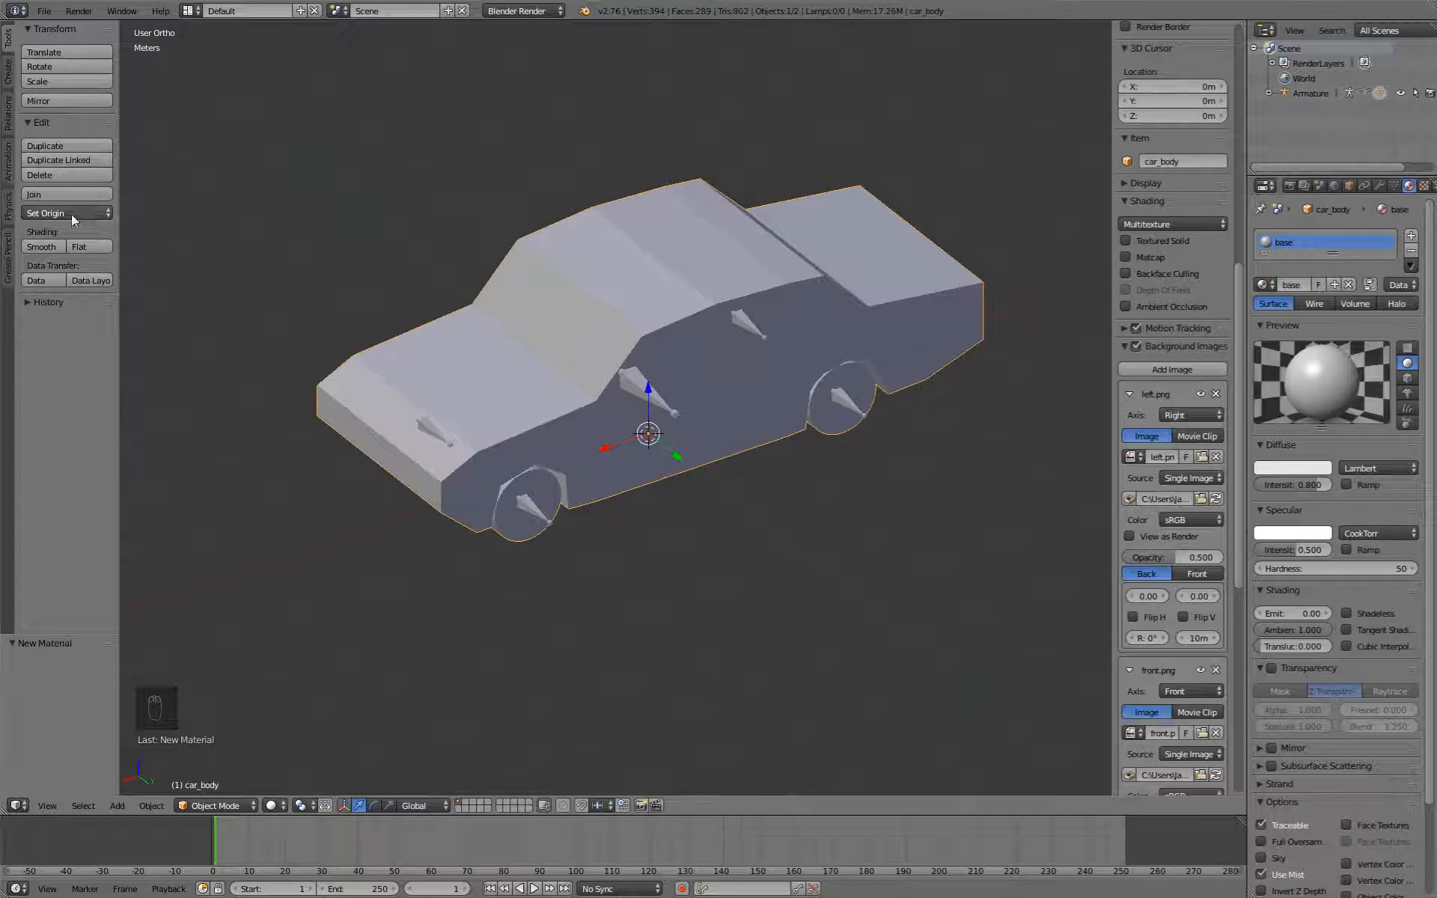
Shade the car body smooth and enable Auto Smooth with an angle of 30°.
left_click(52, 246)
middle_click_drag(725, 496, 737, 532)
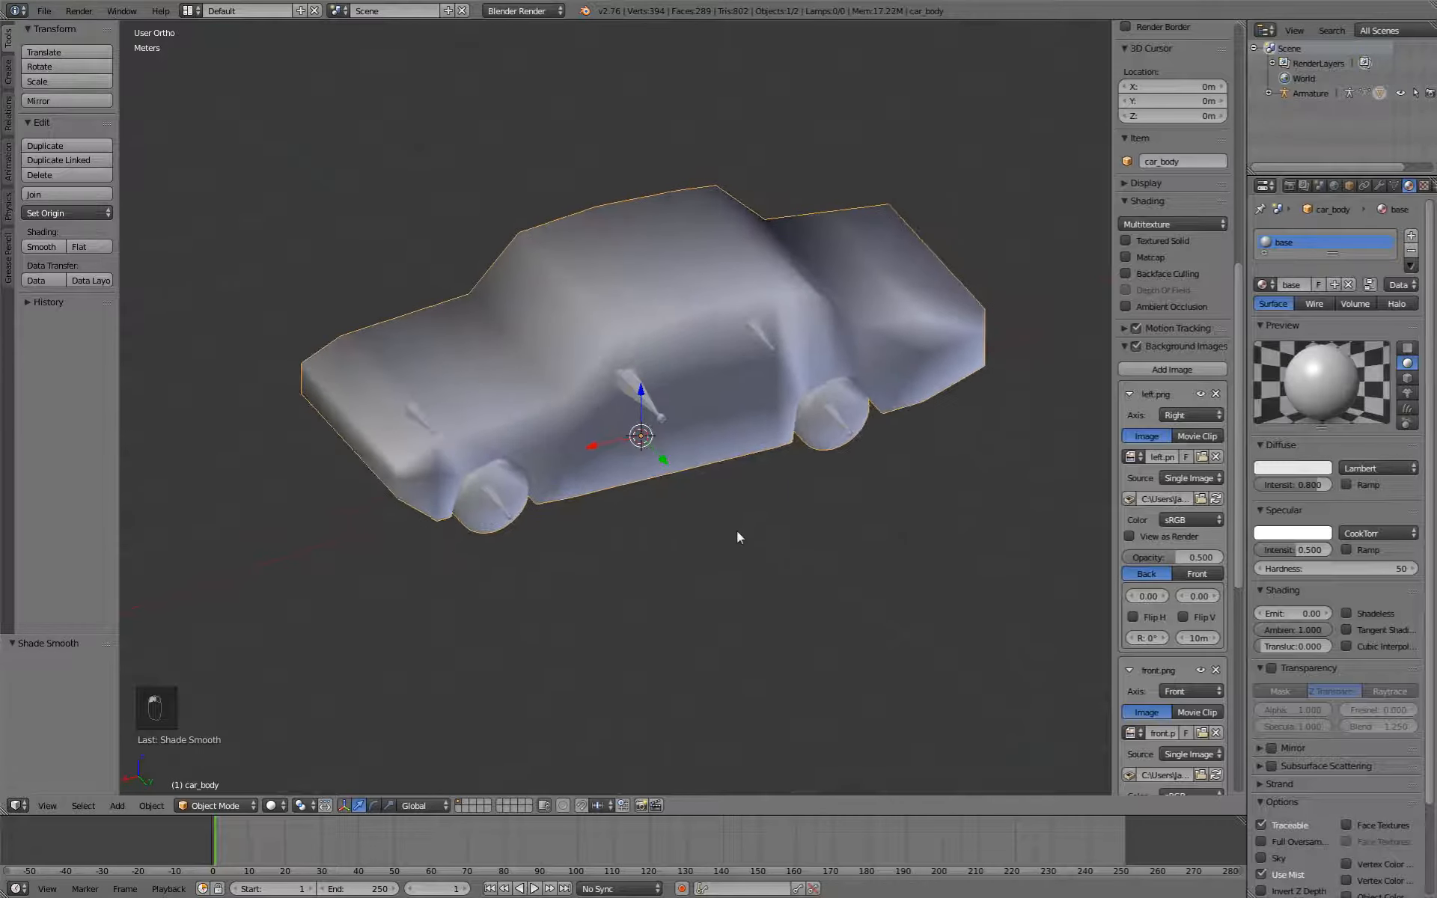
middle_click_drag(692, 384, 677, 439)
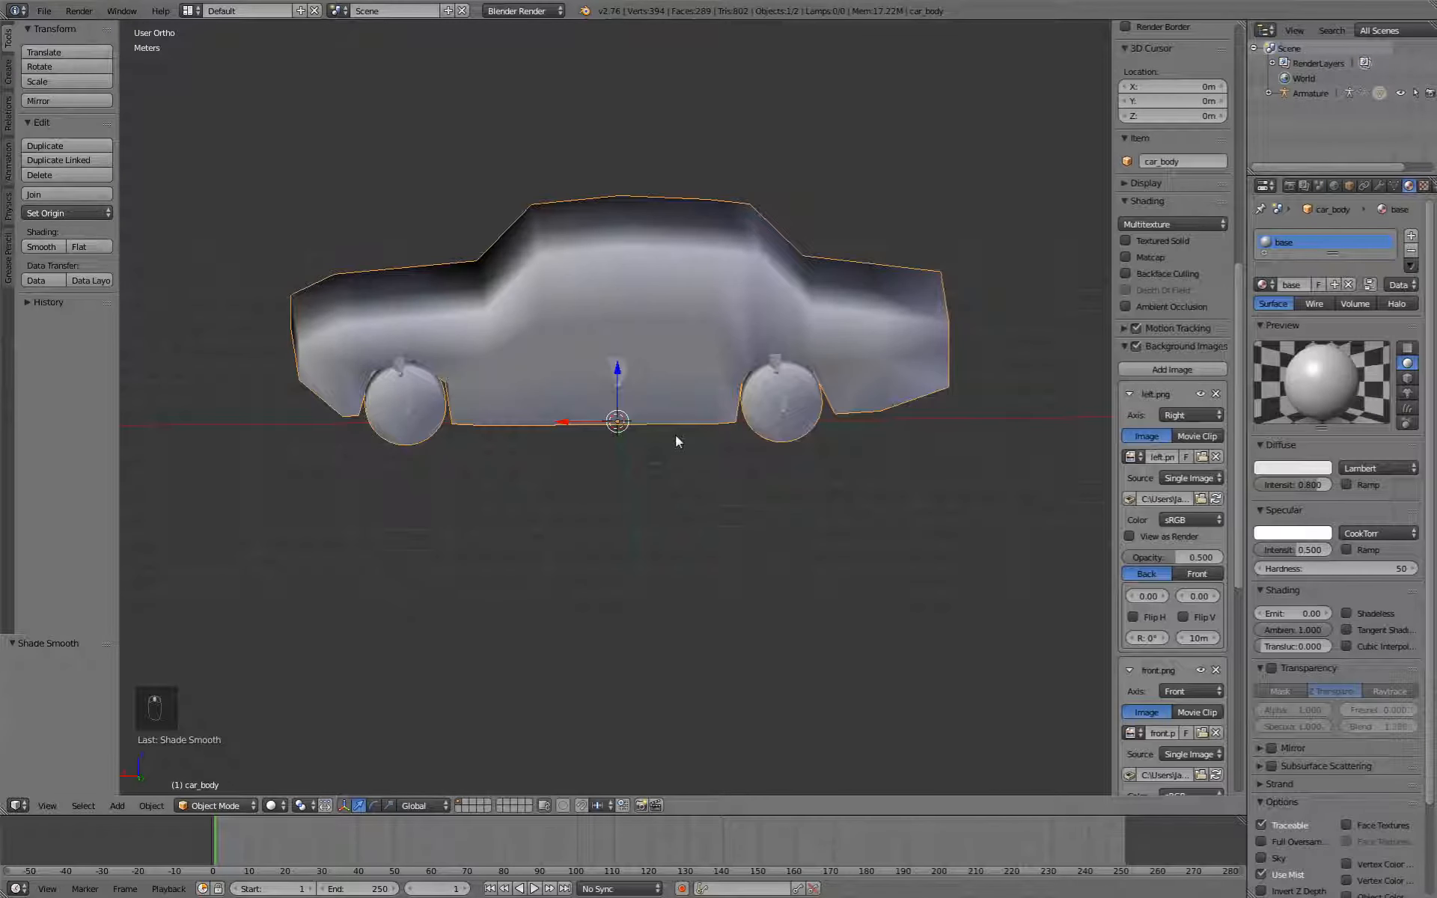
left_click(1395, 186)
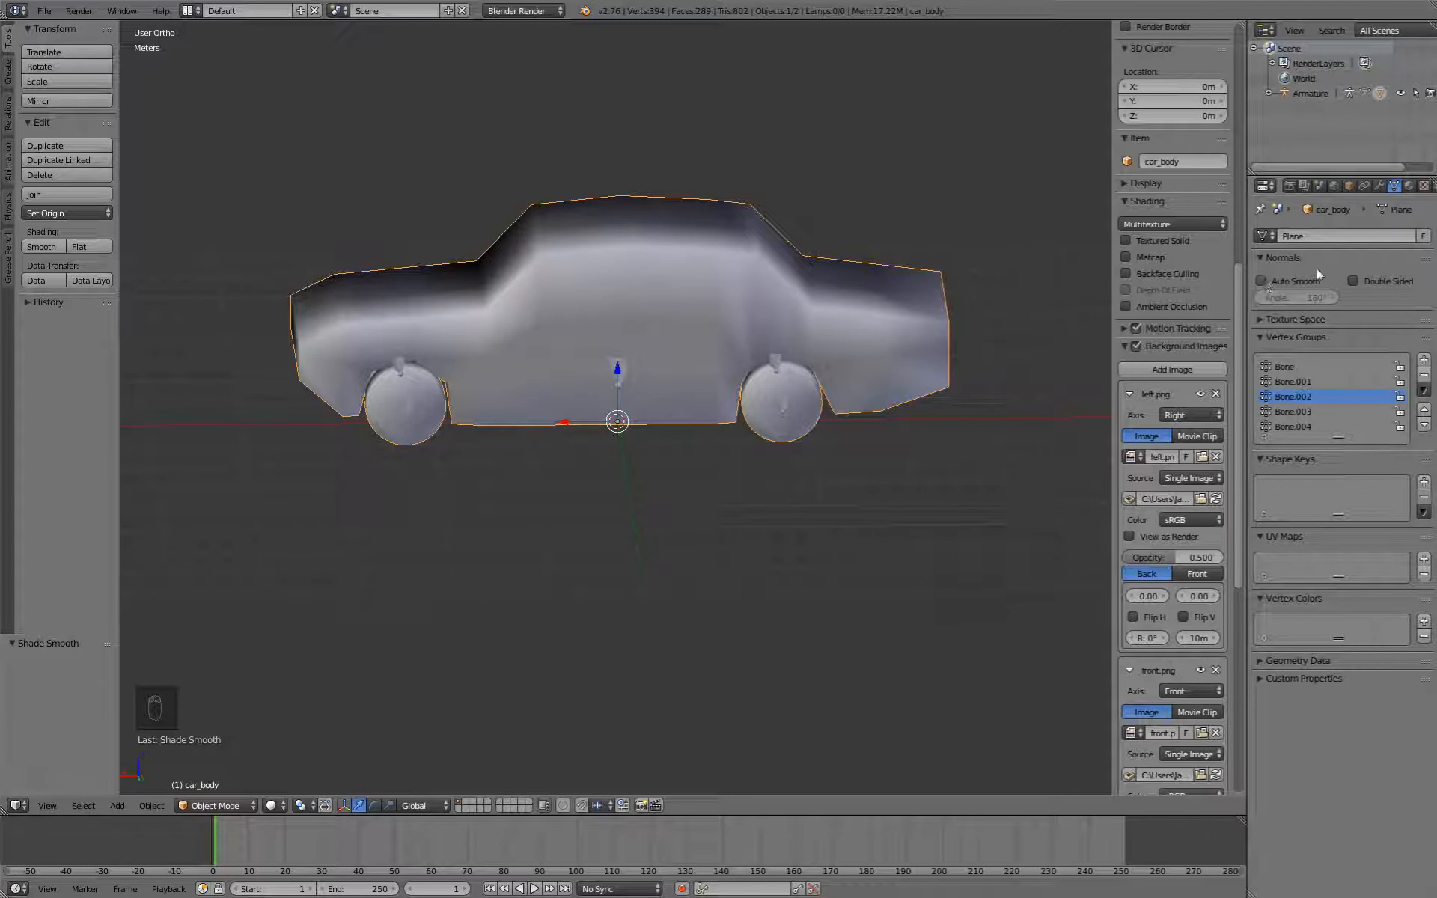
left_click(1286, 282)
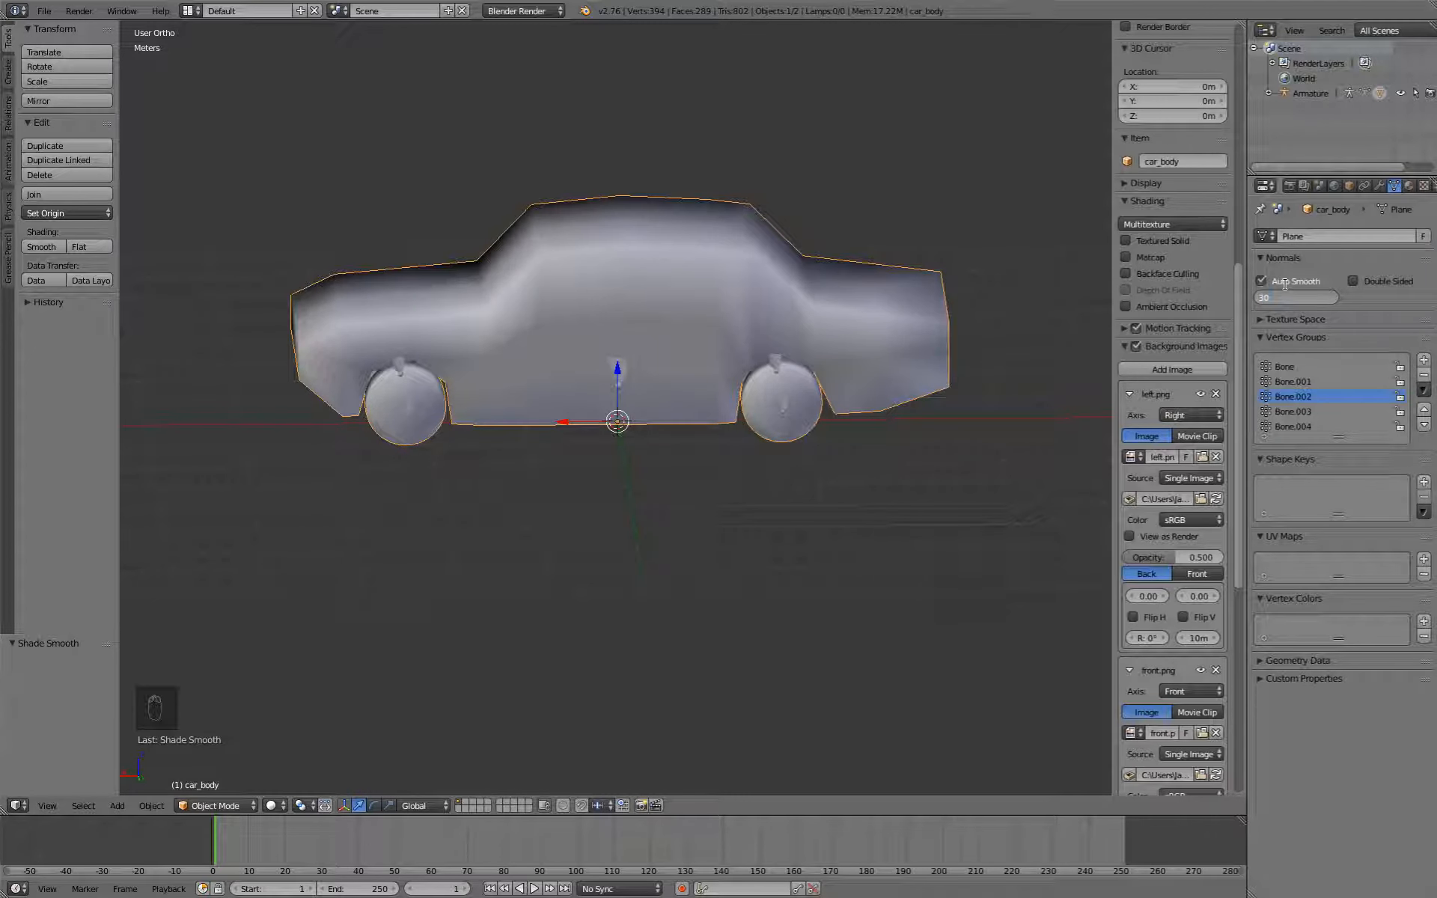
mouse_move(914, 394)
middle_mouse_down()
mouse_move(689, 388)
mouse_move(750, 437)
mouse_move(993, 355)
middle_mouse_up()
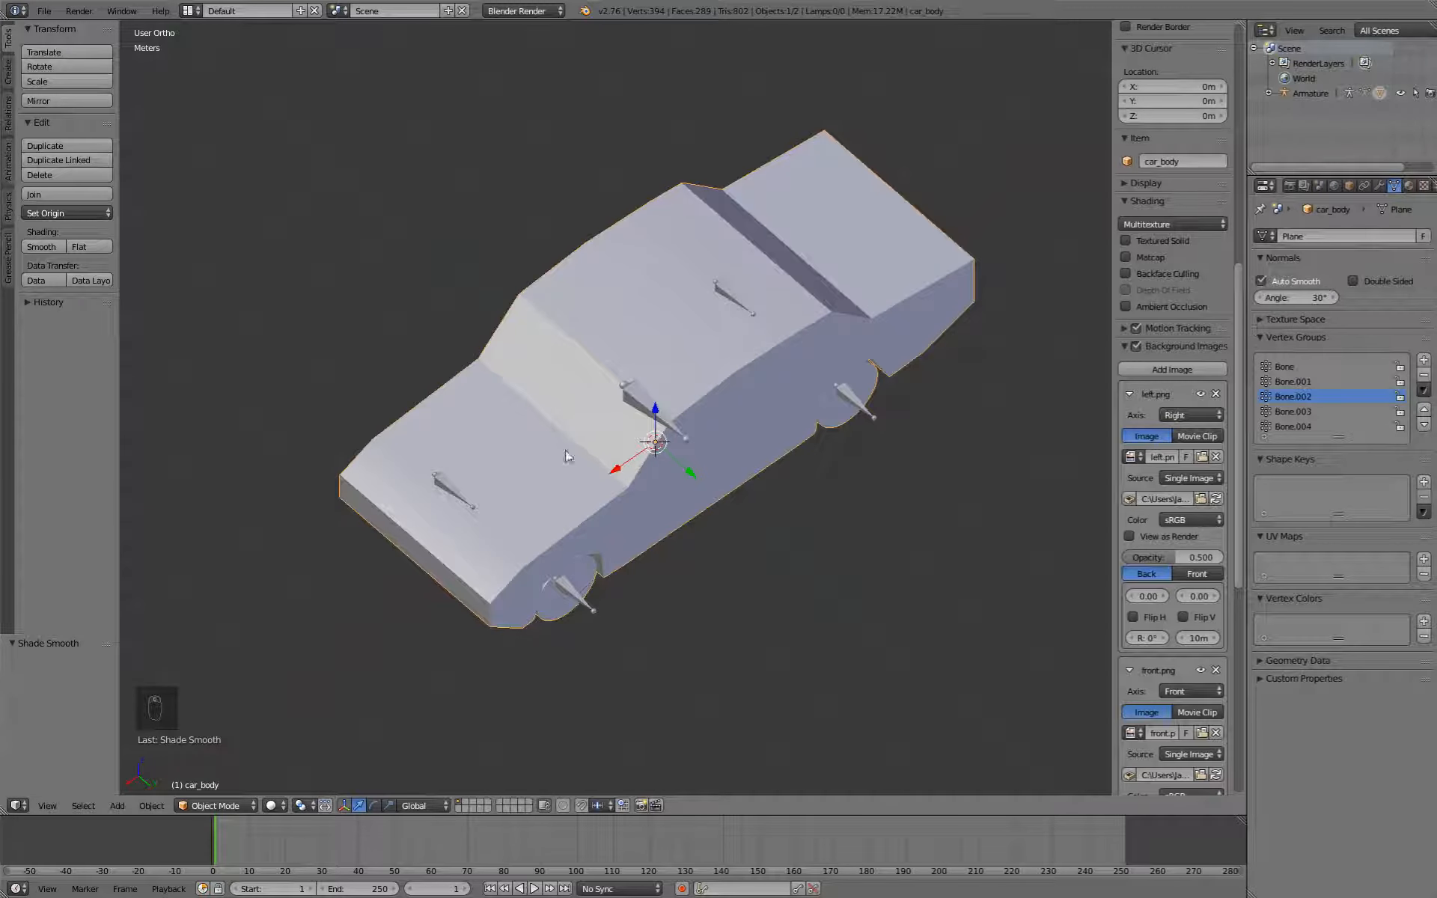
middle_click_drag(742, 526, 570, 400)
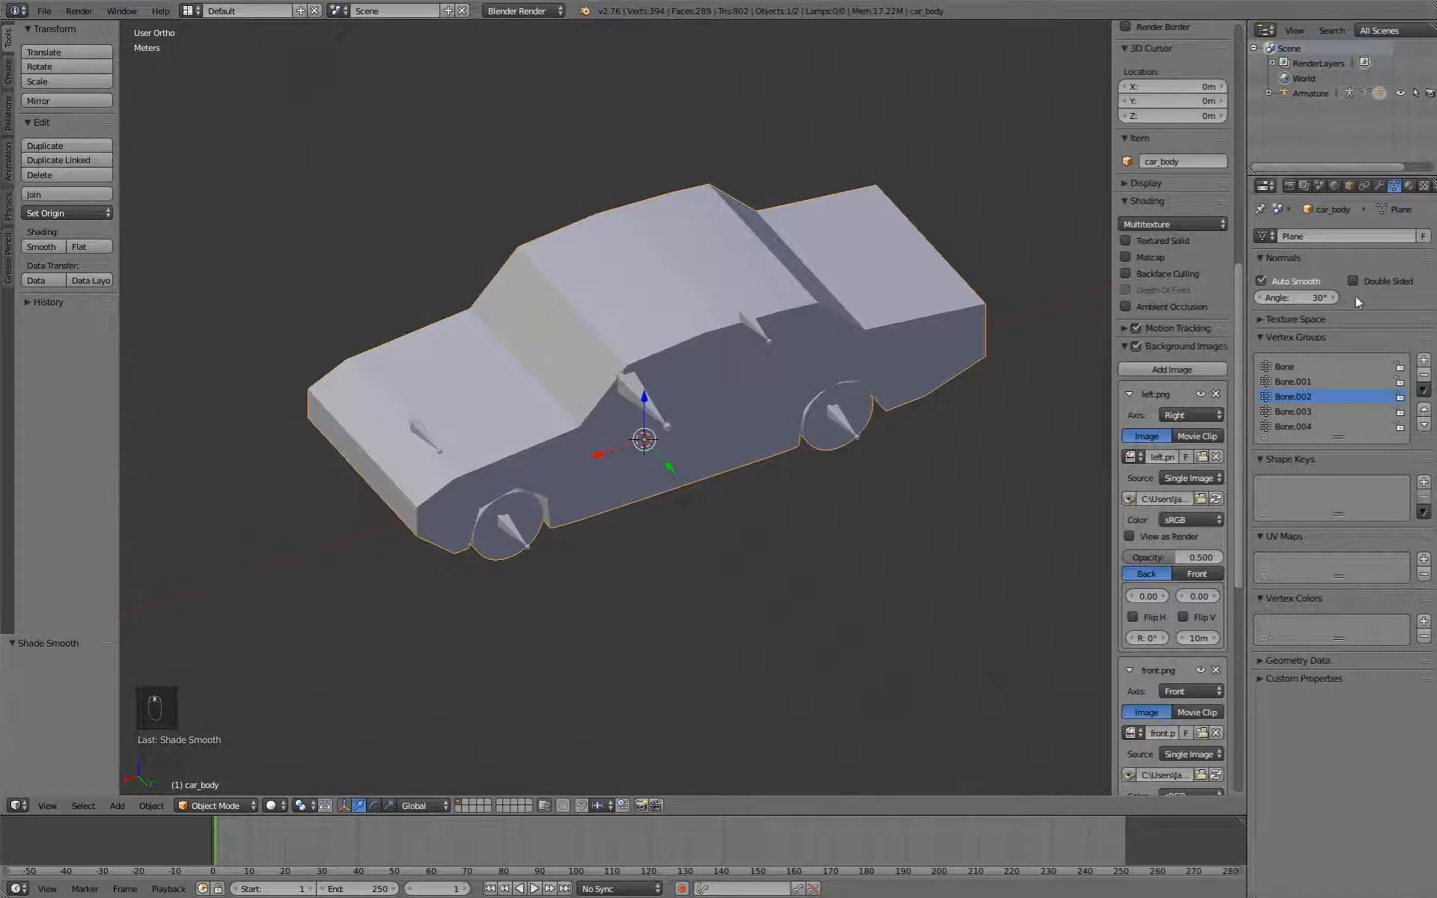
middle_click_drag(709, 545, 382, 521)
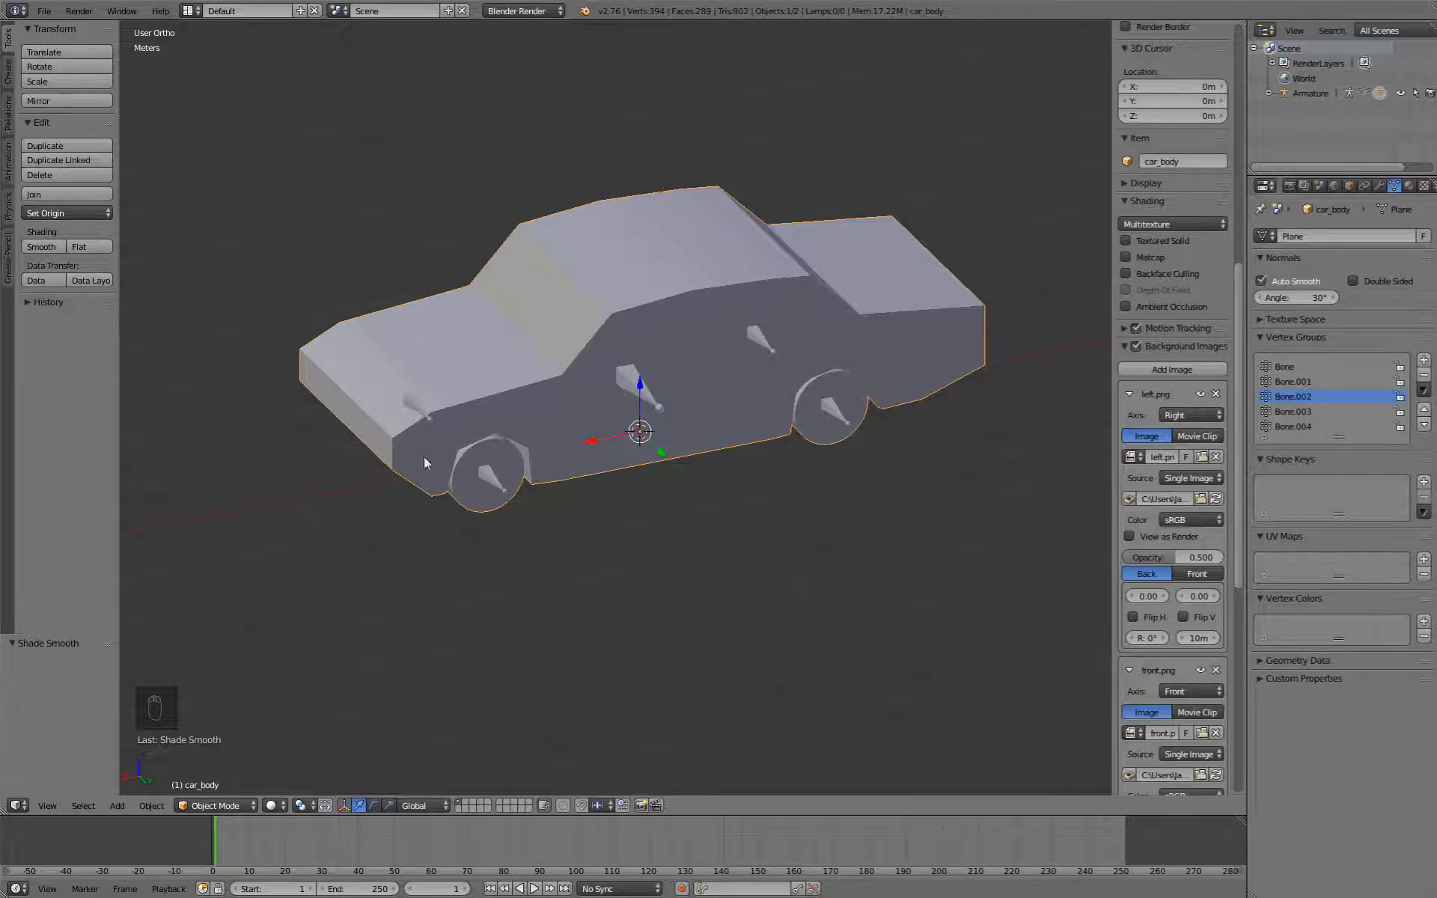
mouse_move(383, 414)
middle_mouse_down()
mouse_move(545, 380)
mouse_move(457, 379)
mouse_move(402, 414)
middle_mouse_up()
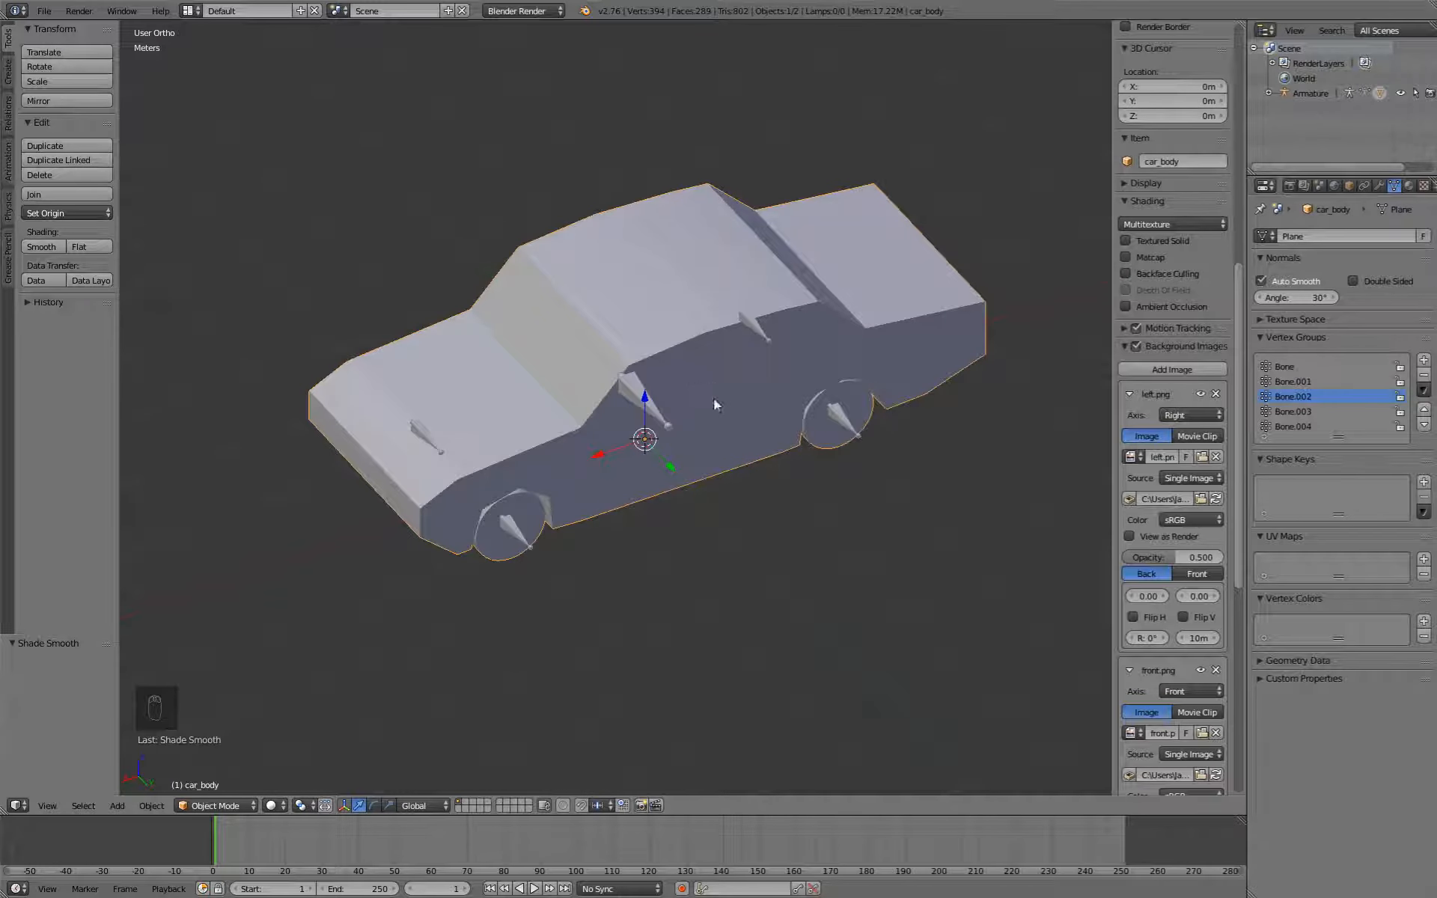
Apply the location and rotation transforms of the car body.
left_click(151, 805)
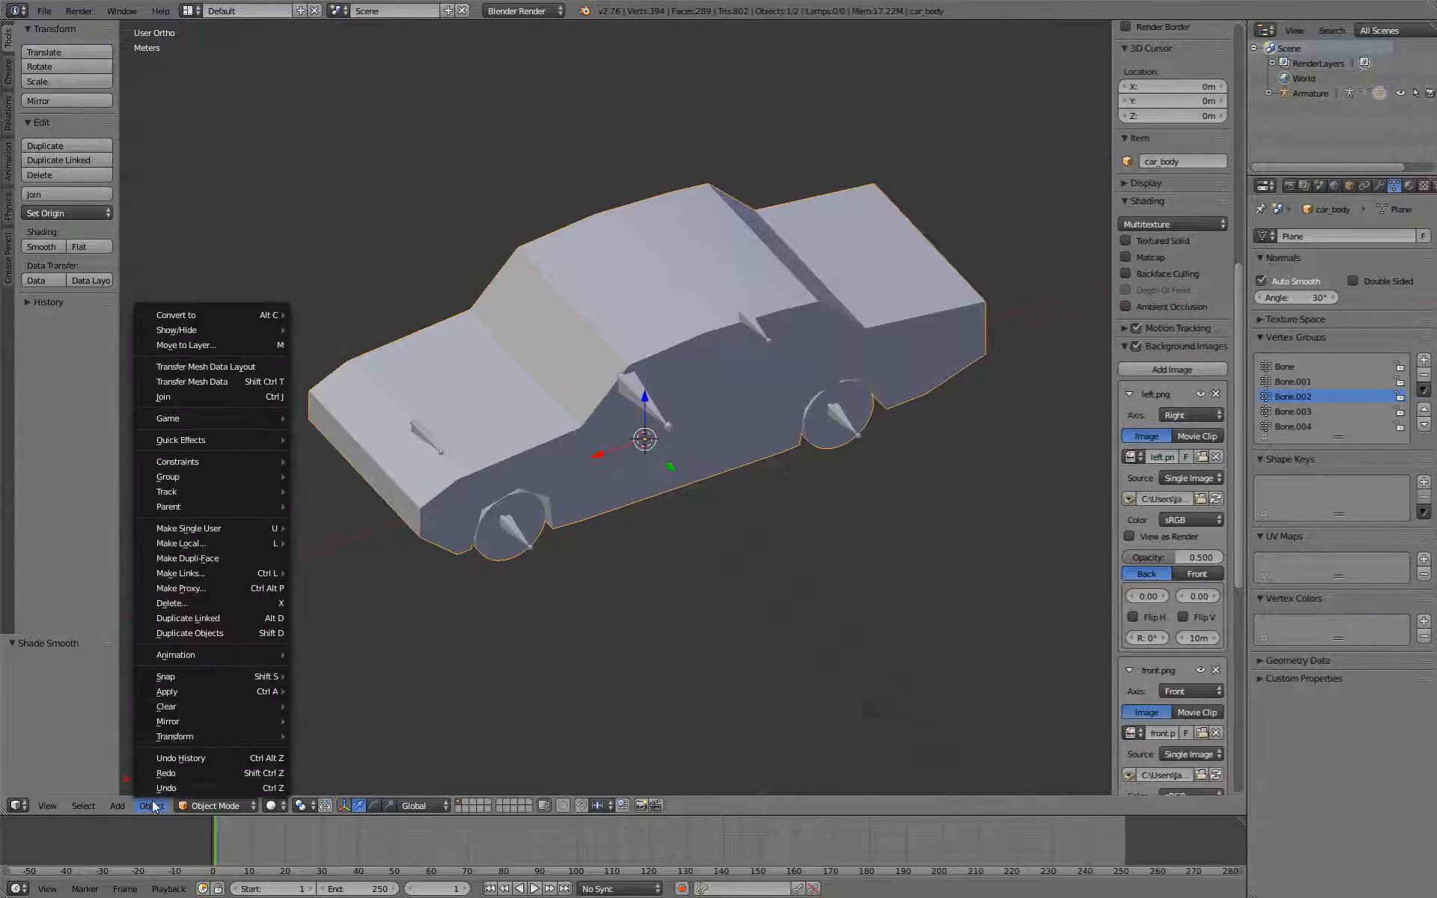
mouse_move(230, 695)
left_click(332, 693)
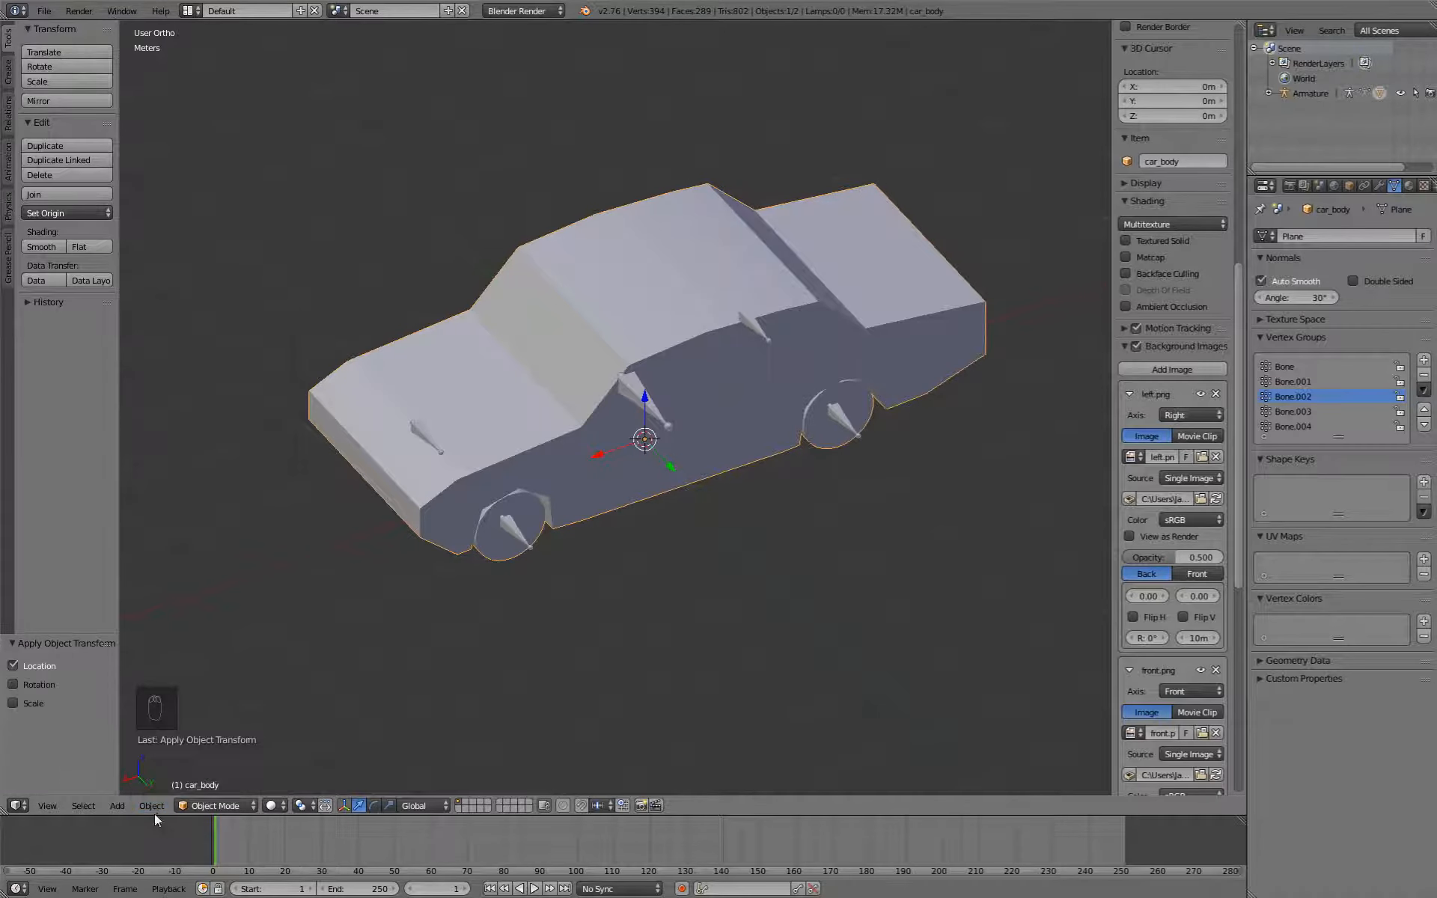
left_click(151, 805)
left_click(338, 707)
Apply the location and rotation transforms of the car body and armature together.
key("a")
key("a")
key("a")
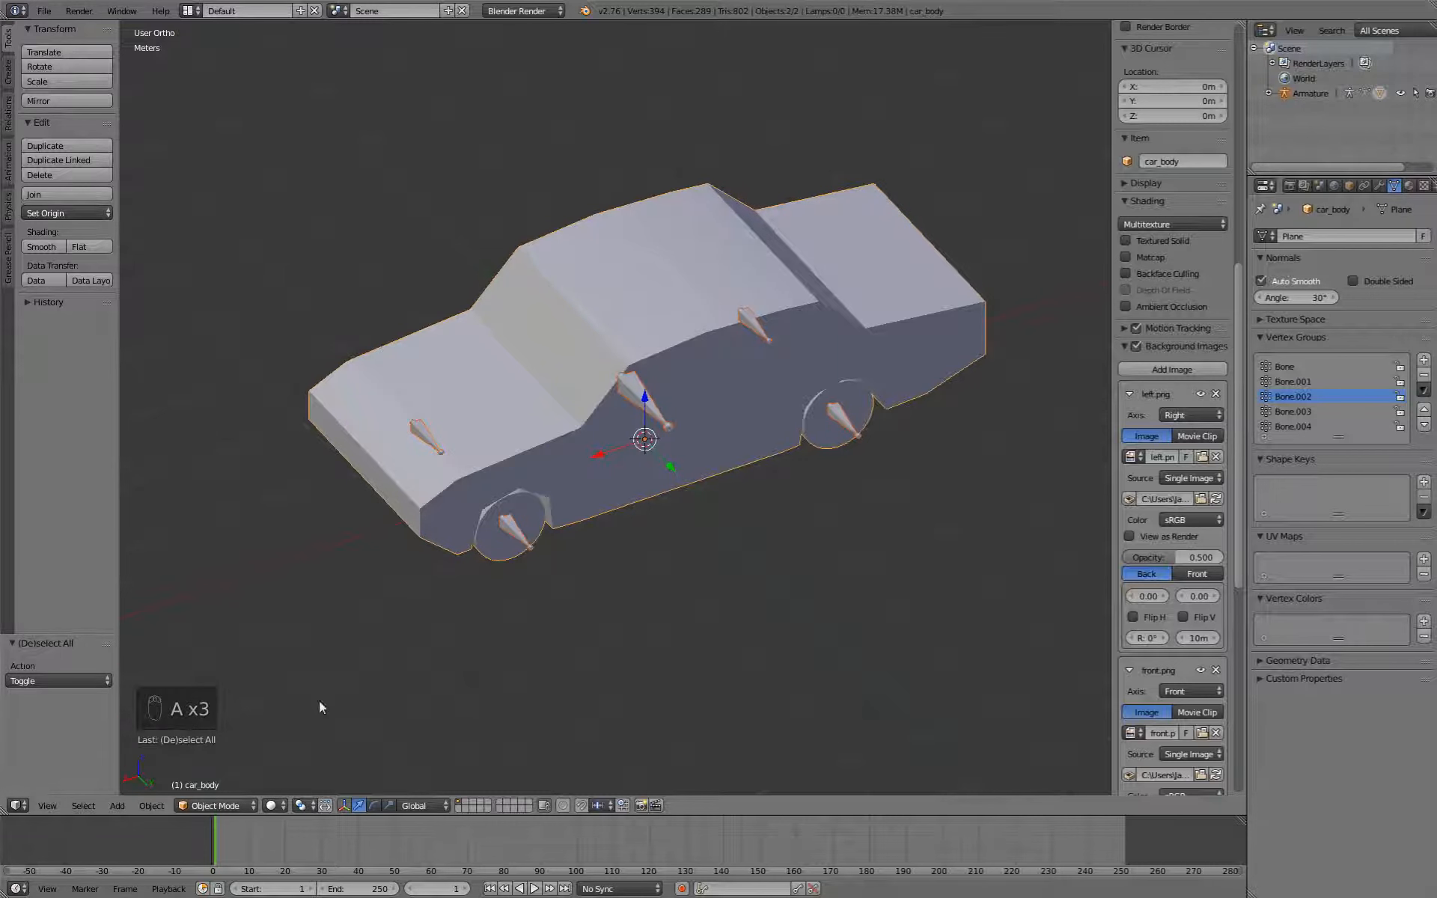
left_click(164, 806)
mouse_move(192, 693)
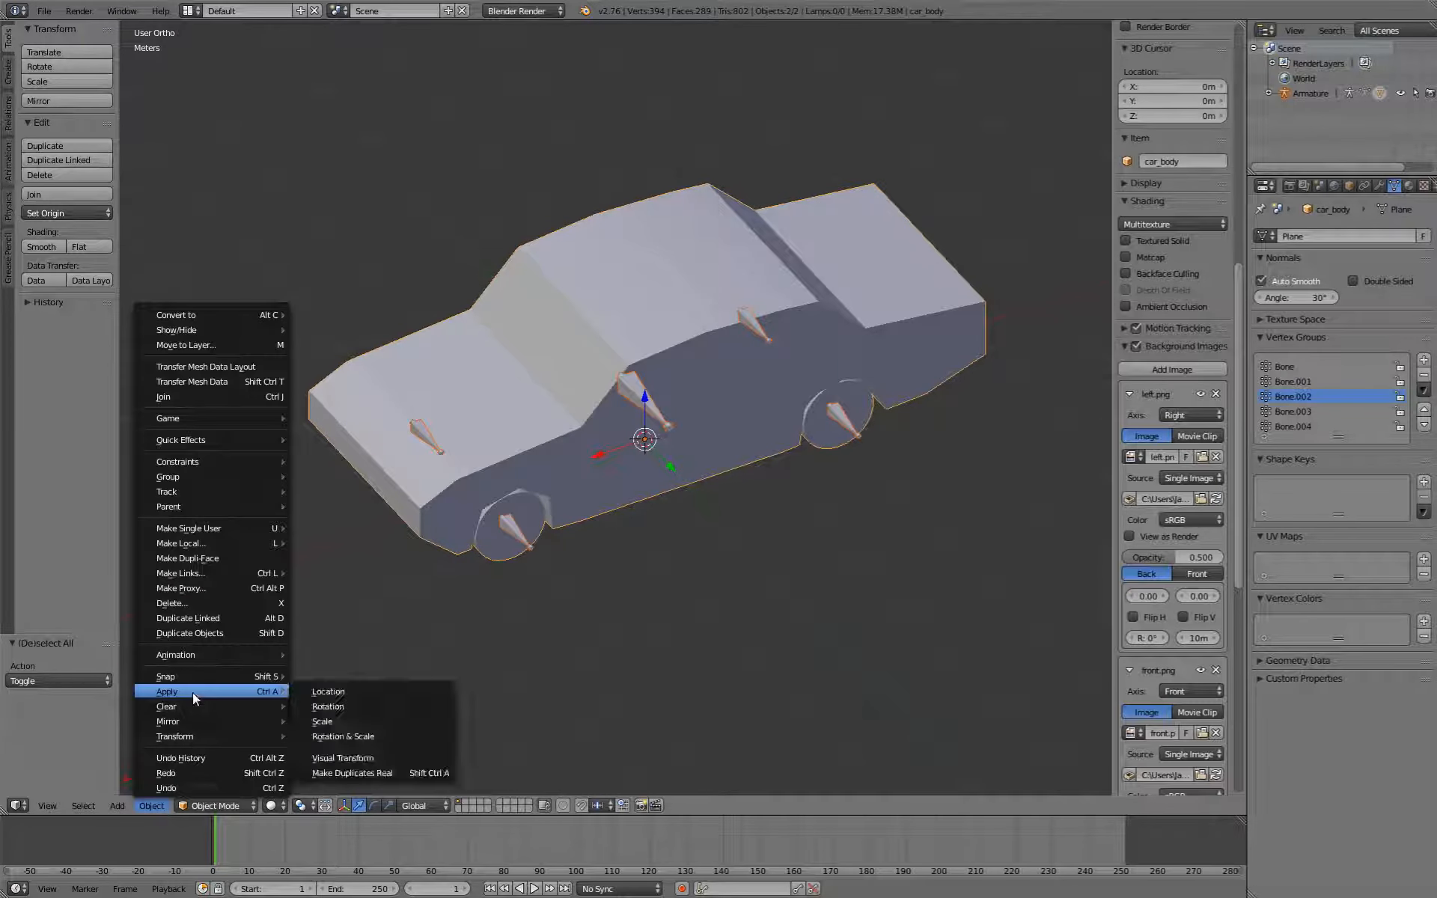
left_click(333, 691)
left_click(151, 805)
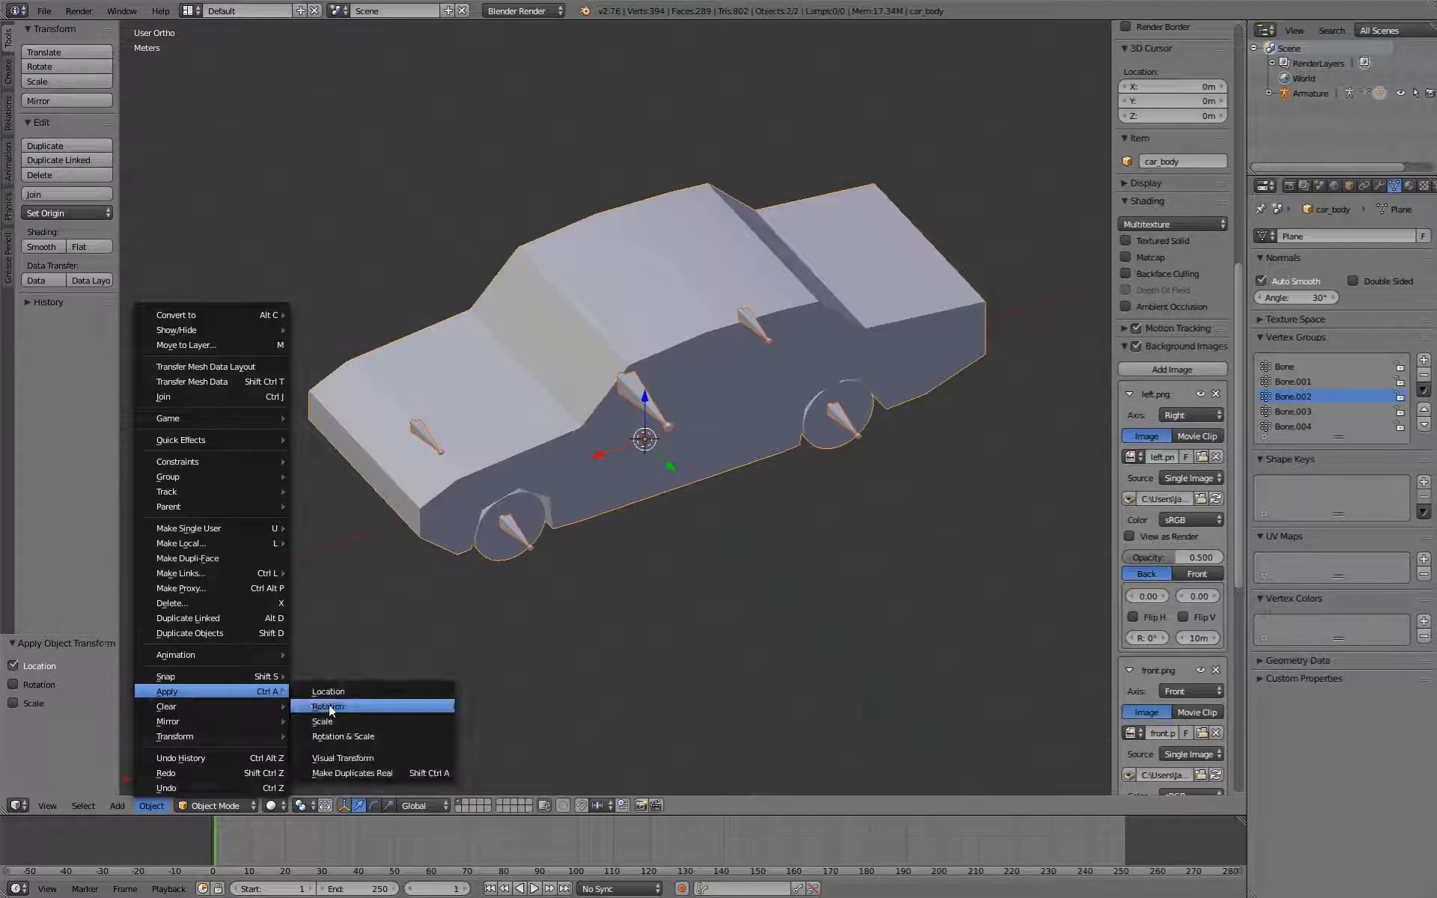
left_click(331, 706)
Select the car body and armature and start an FBX export.
middle_click_drag(689, 421, 687, 538)
scroll(710, 556, "down", 4)
key("a")
key("a")
key("a")
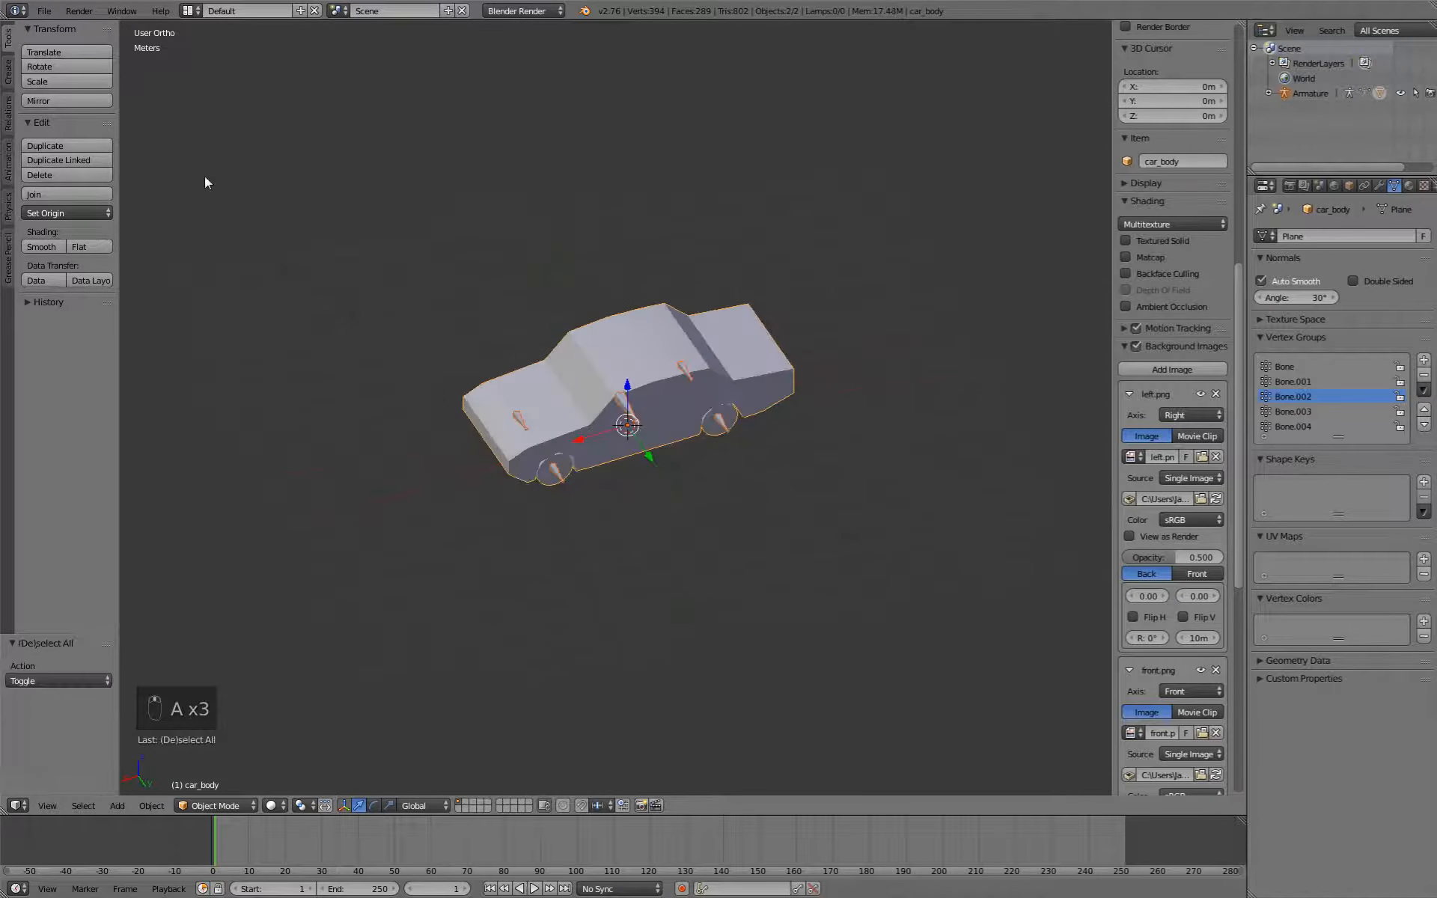
left_click(45, 11)
mouse_move(177, 293)
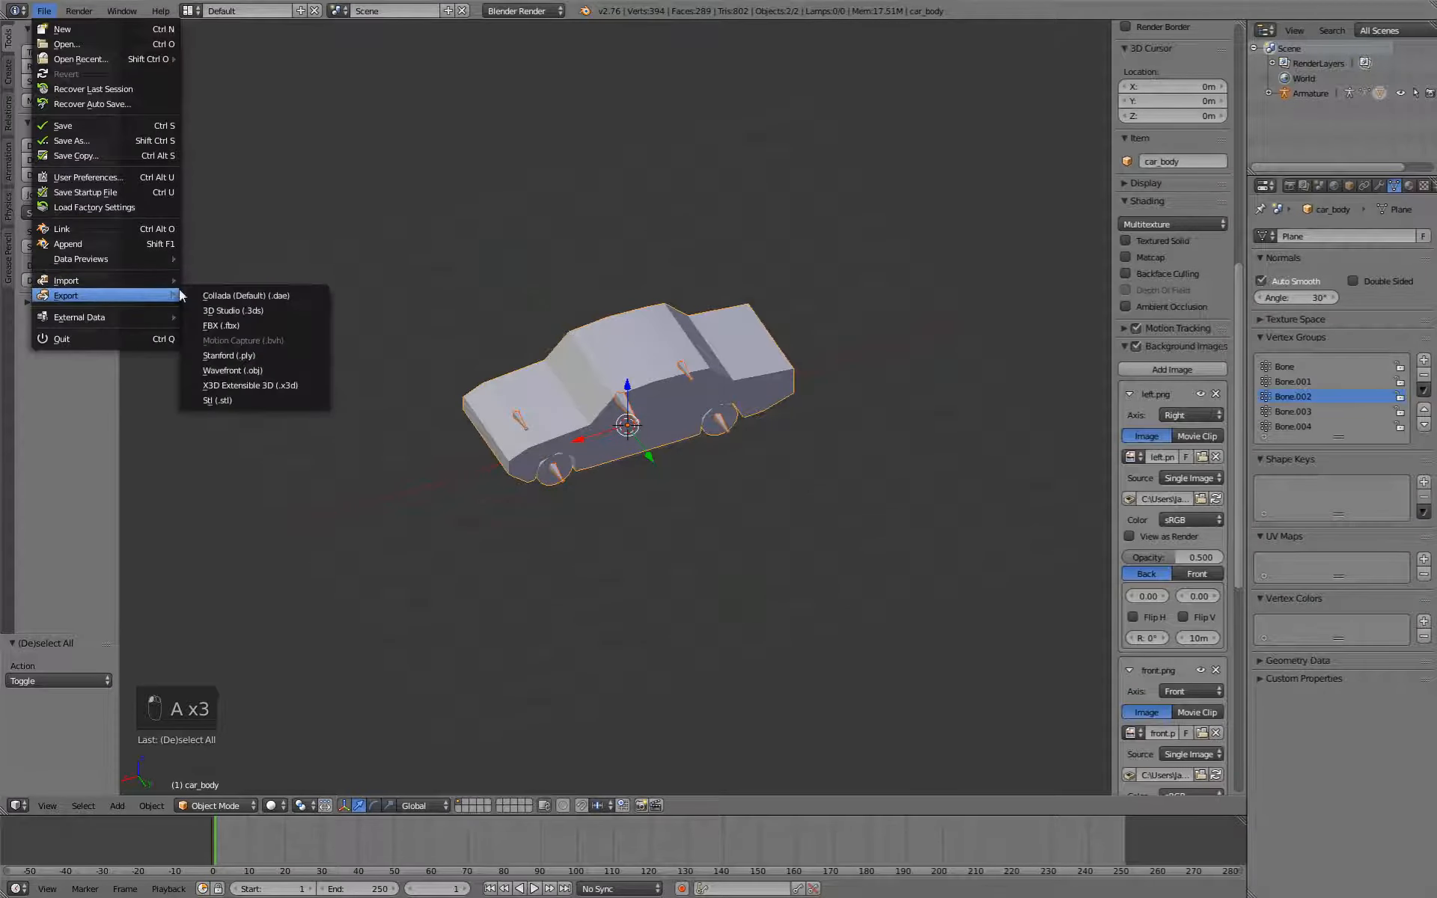
left_click(224, 325)
Limit the FBX export to selected objects with X Forward and Z Up, and choose Armature as the exported object type.
left_click(44, 717)
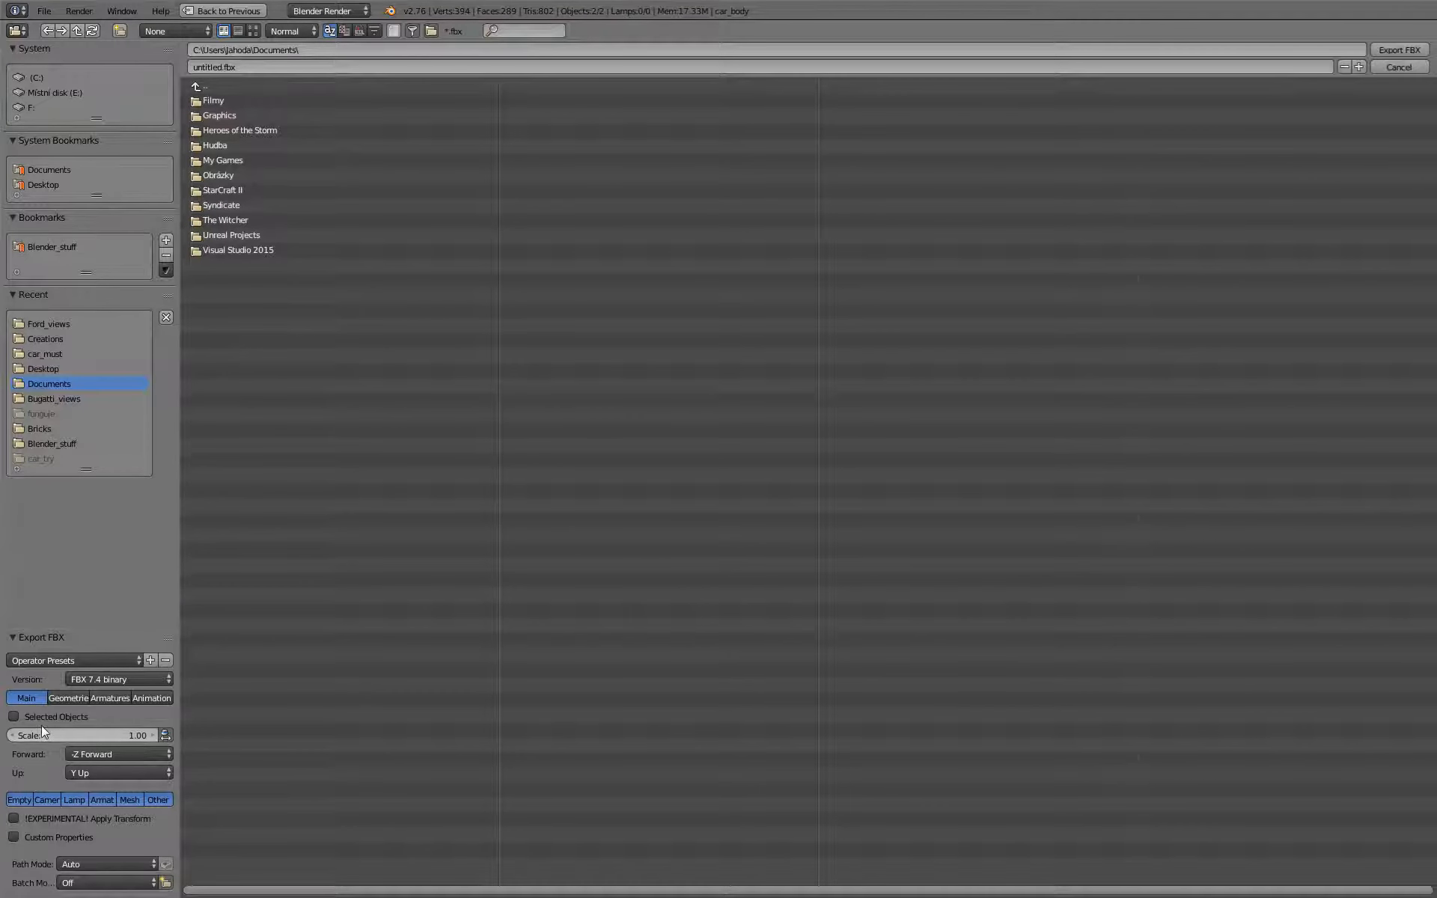
left_click(112, 752)
left_click(113, 744)
left_click(109, 769)
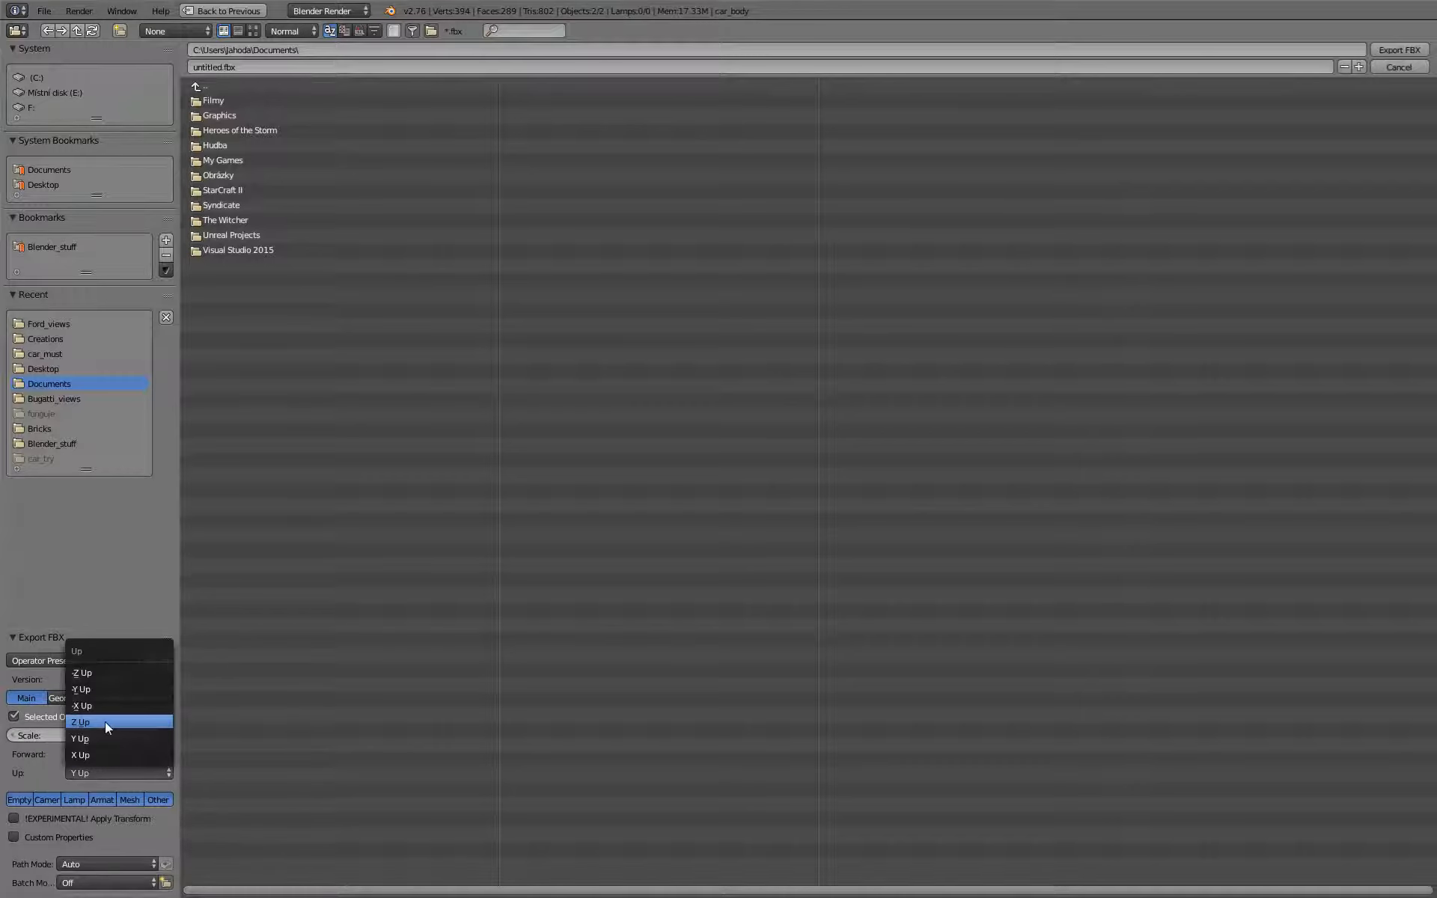
left_click(104, 722)
left_click(101, 799)
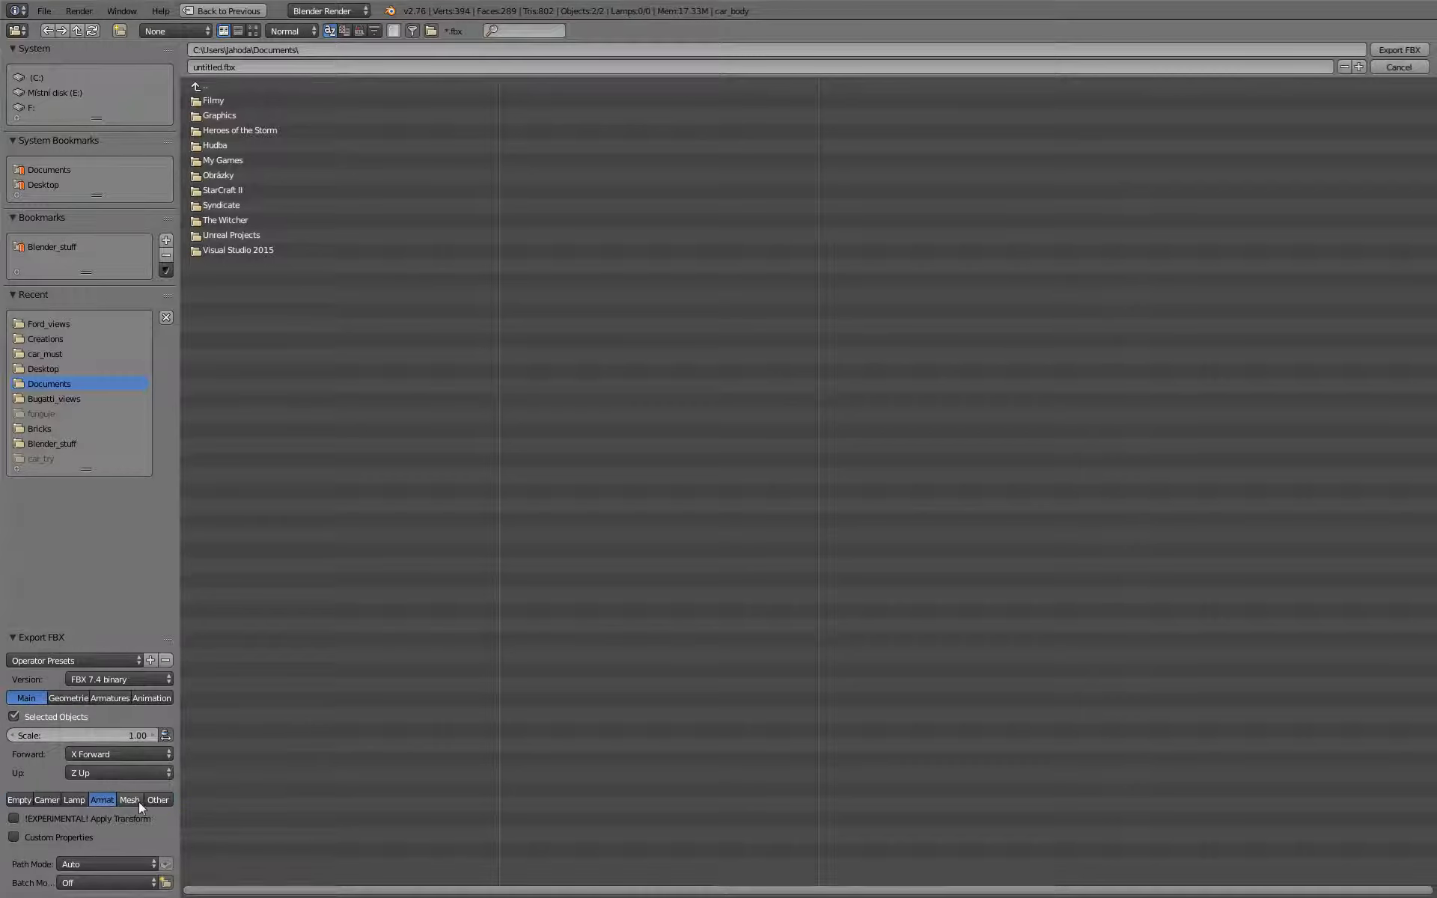
Go through the geometry export options and turn off Add Leaf Bones for armatures.
left_click(69, 695)
left_click(68, 738)
left_click(96, 699)
left_click(97, 698)
left_click(15, 735)
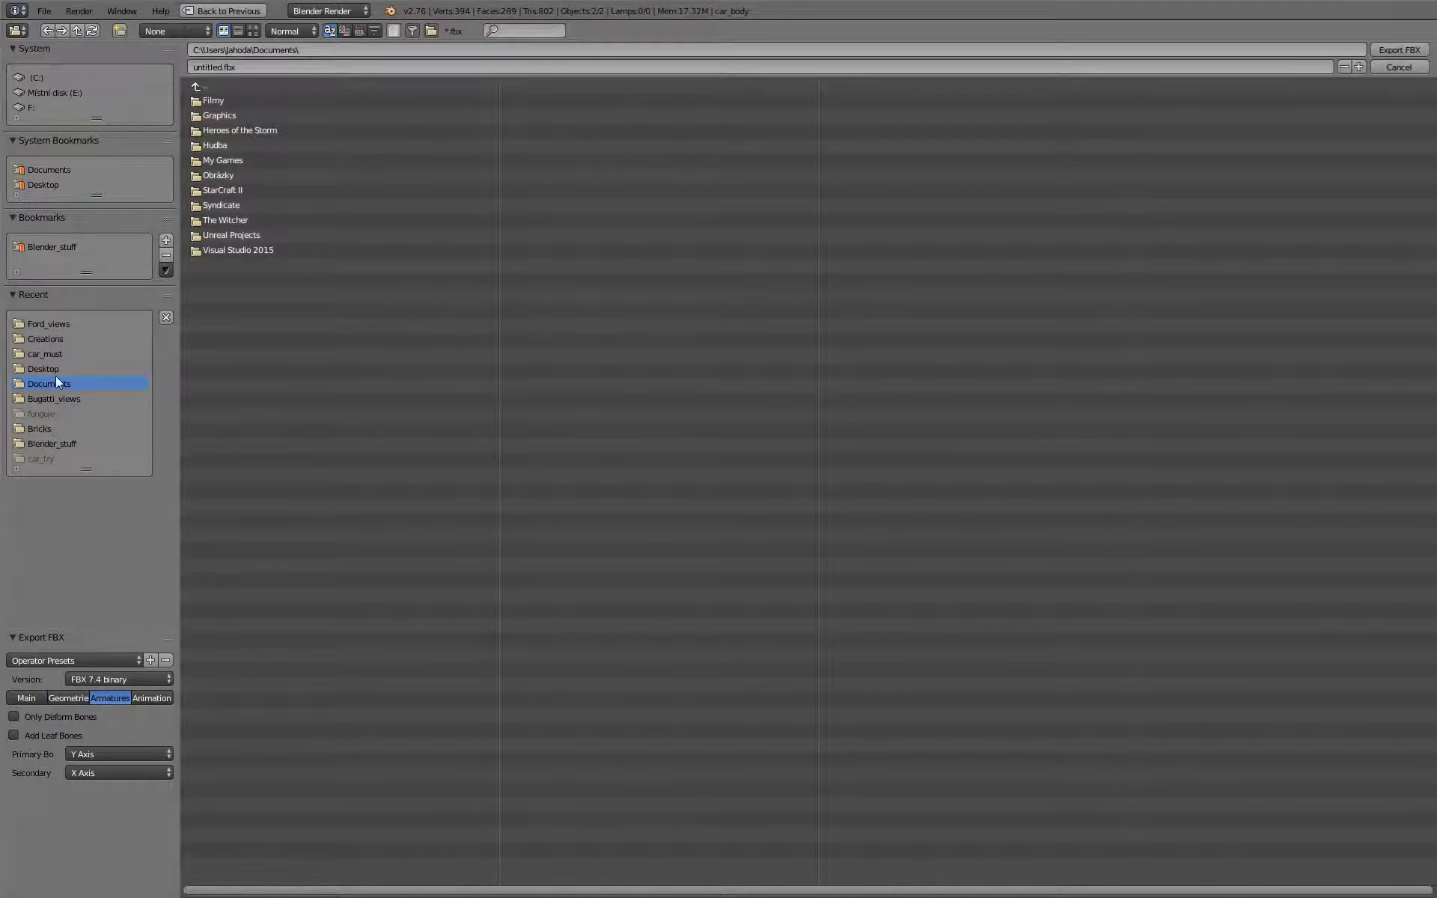
Export the car to the Creations folder as tutorial.fbx and quit Blender.
left_click(60, 341)
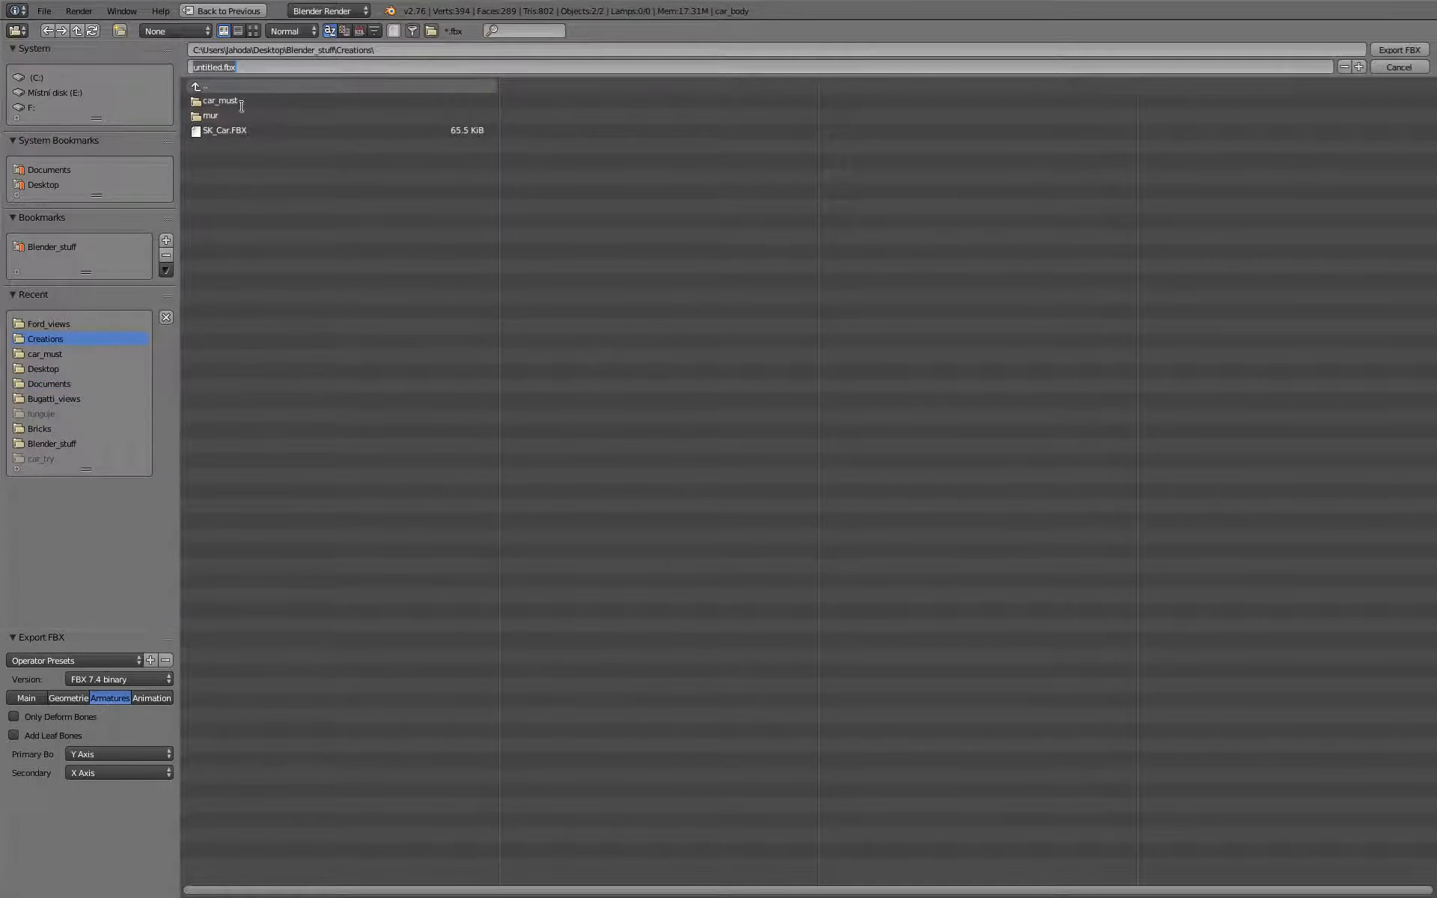
type("tutorial")
key("Return")
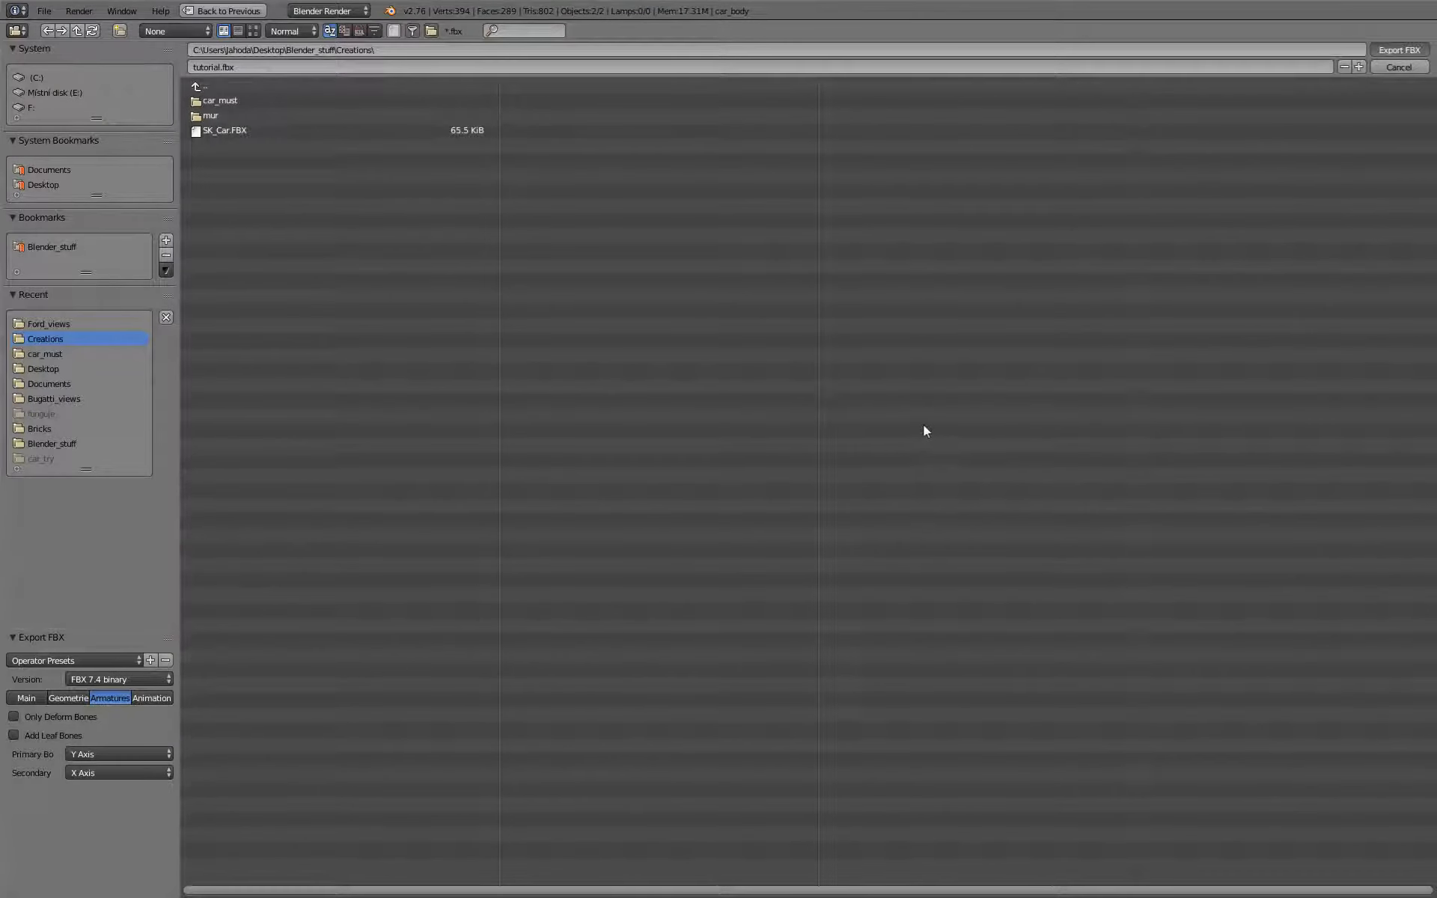
key("Return")
key("ctrl+q")
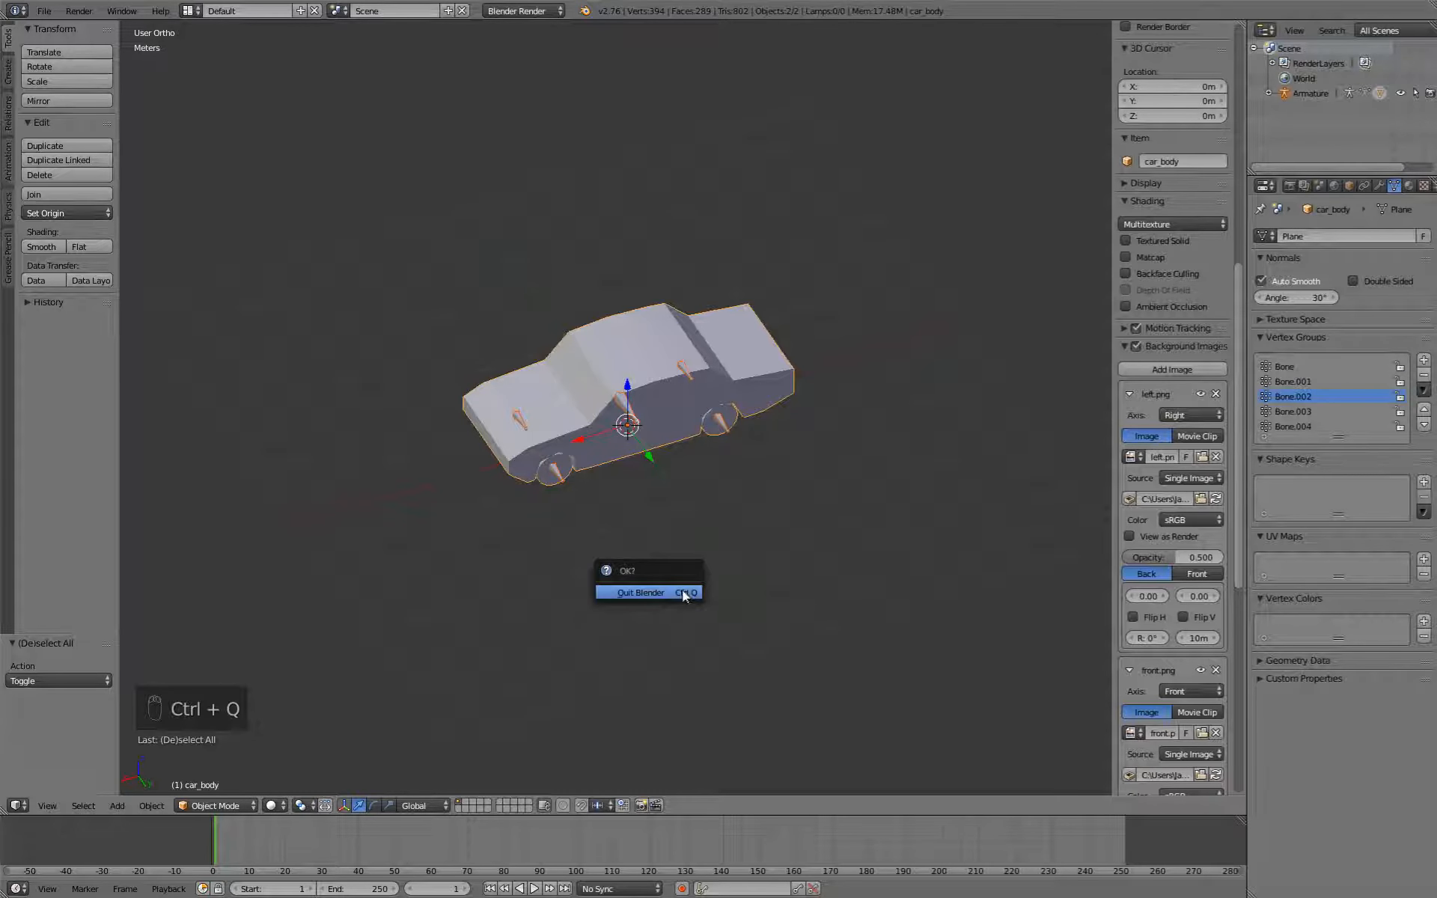
left_click(676, 603)
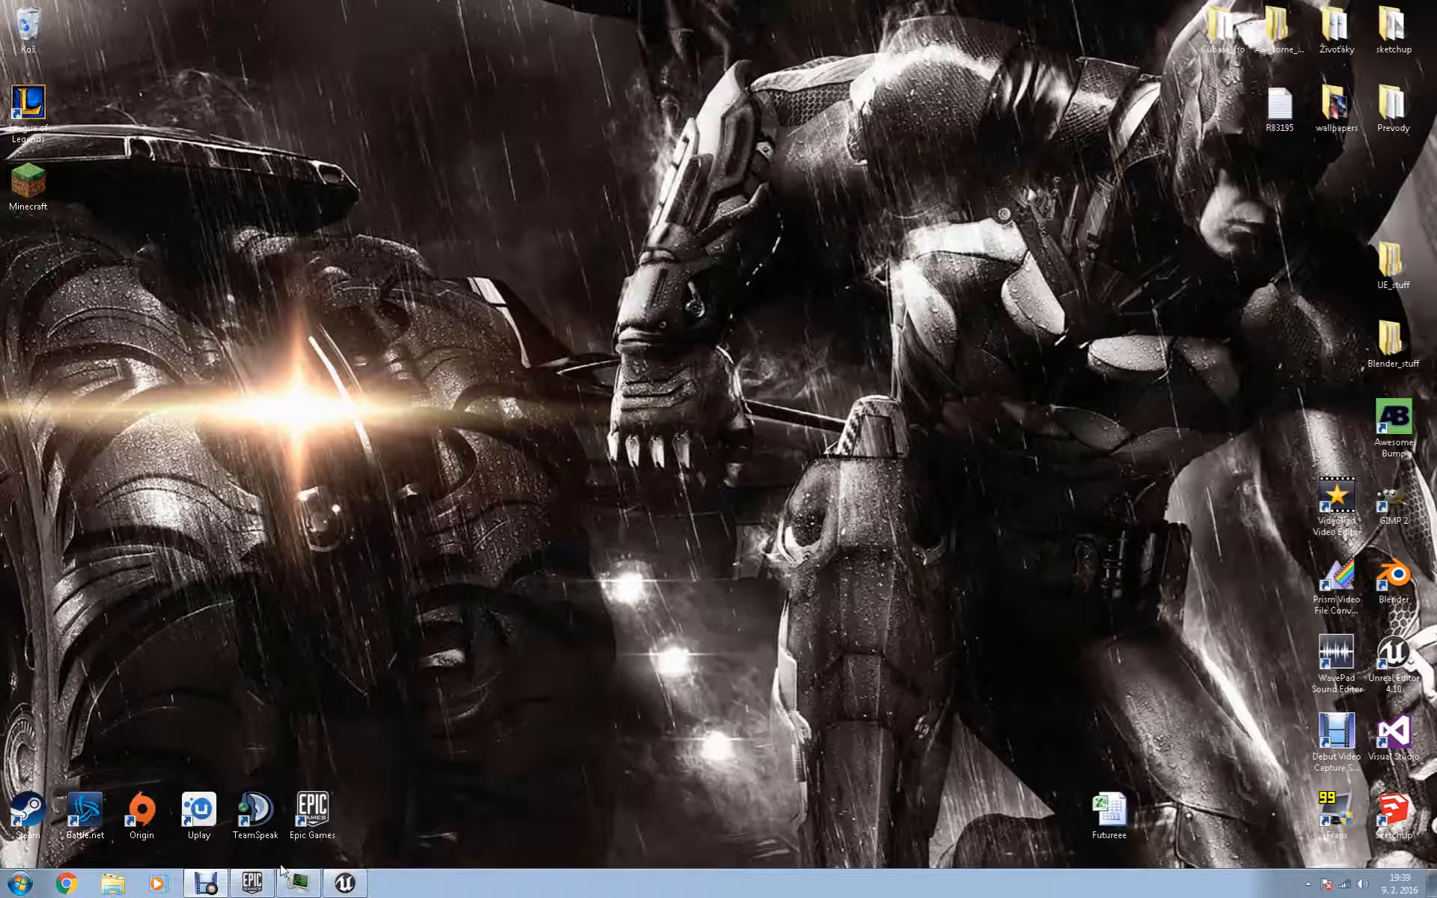
Switch to the Unreal Editor and choose tutorial.fbx from the desktop's Blender_stuff/Creations folder for import.
left_click(351, 886)
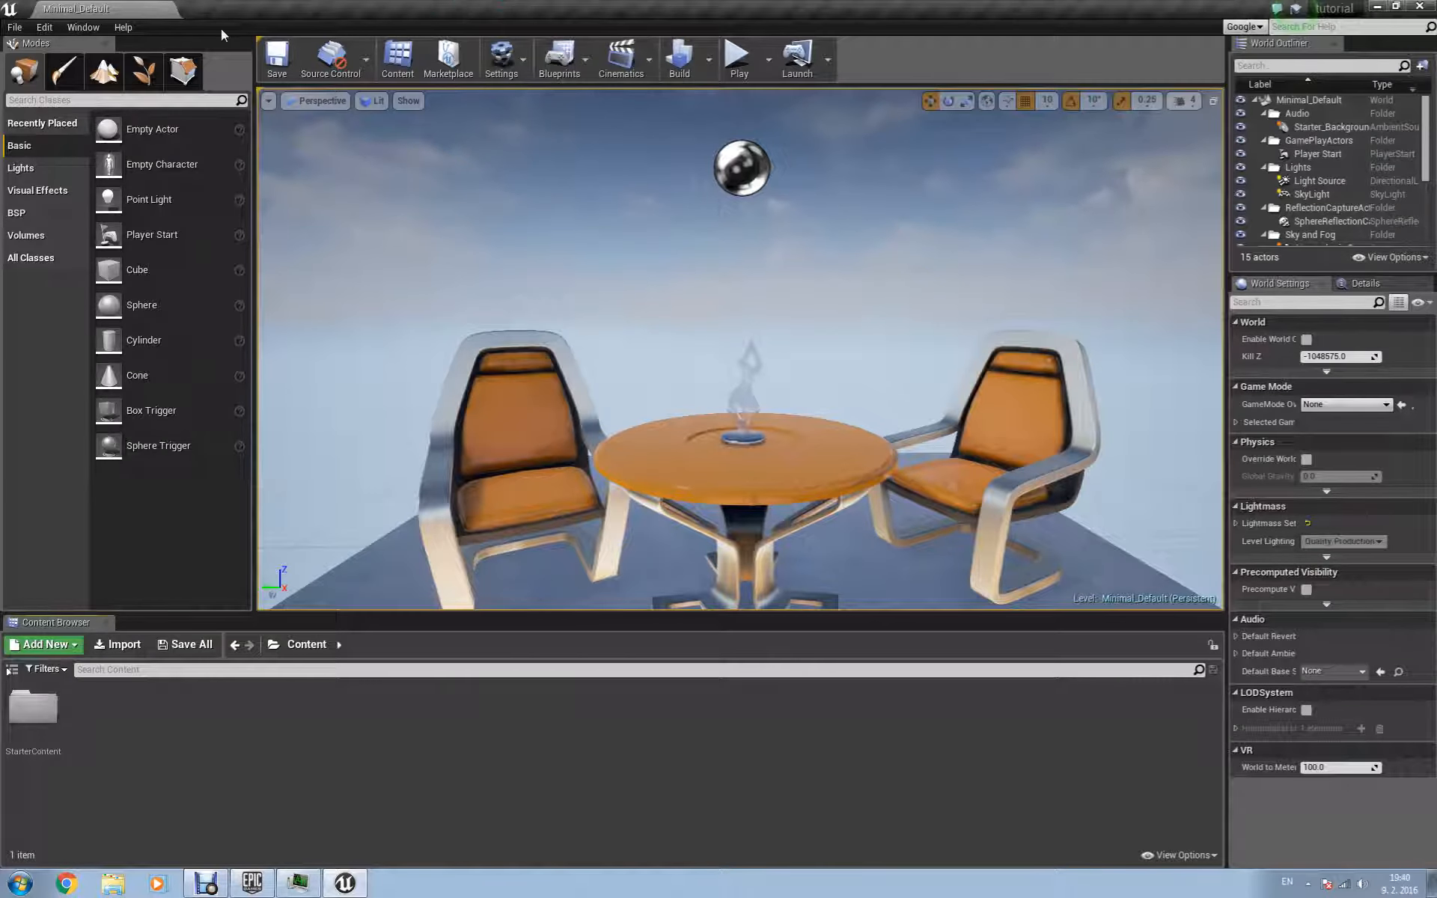
left_click(123, 645)
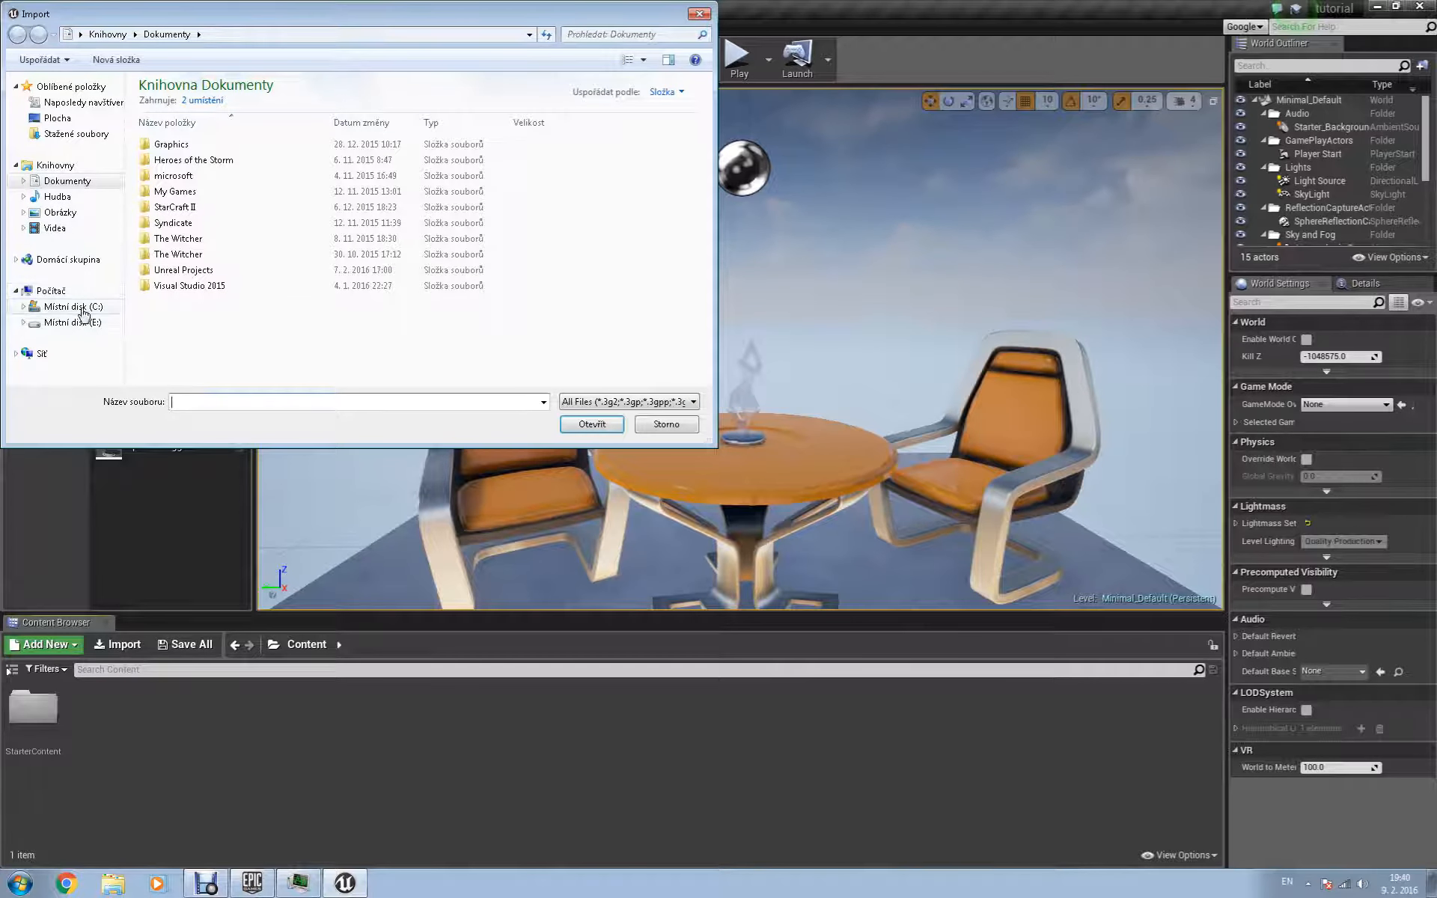
left_click(58, 118)
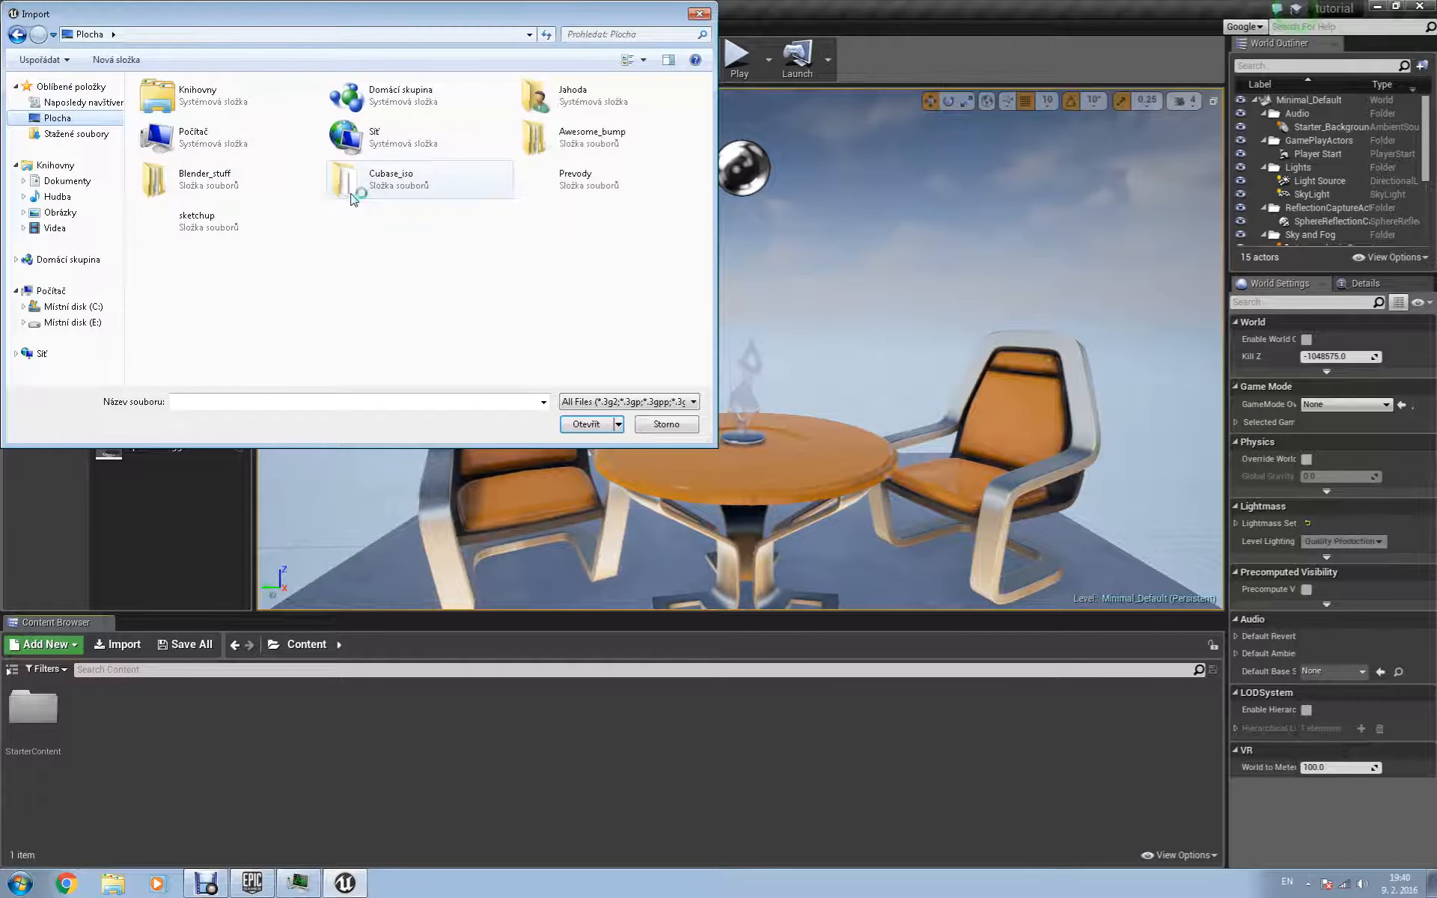
double_click(187, 184)
double_click(187, 119)
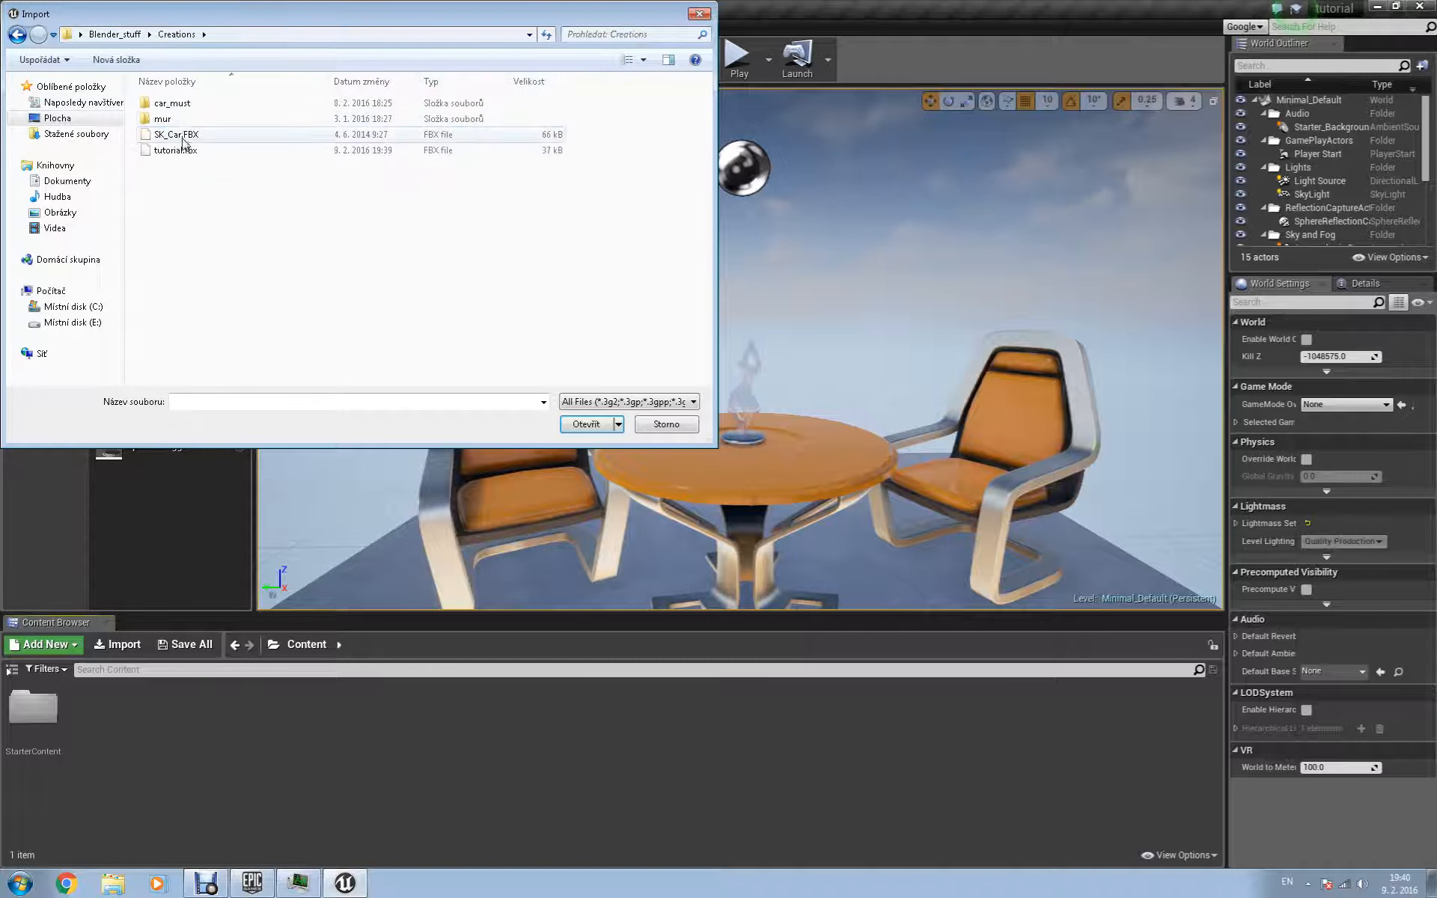
left_click(182, 150)
left_click(584, 424)
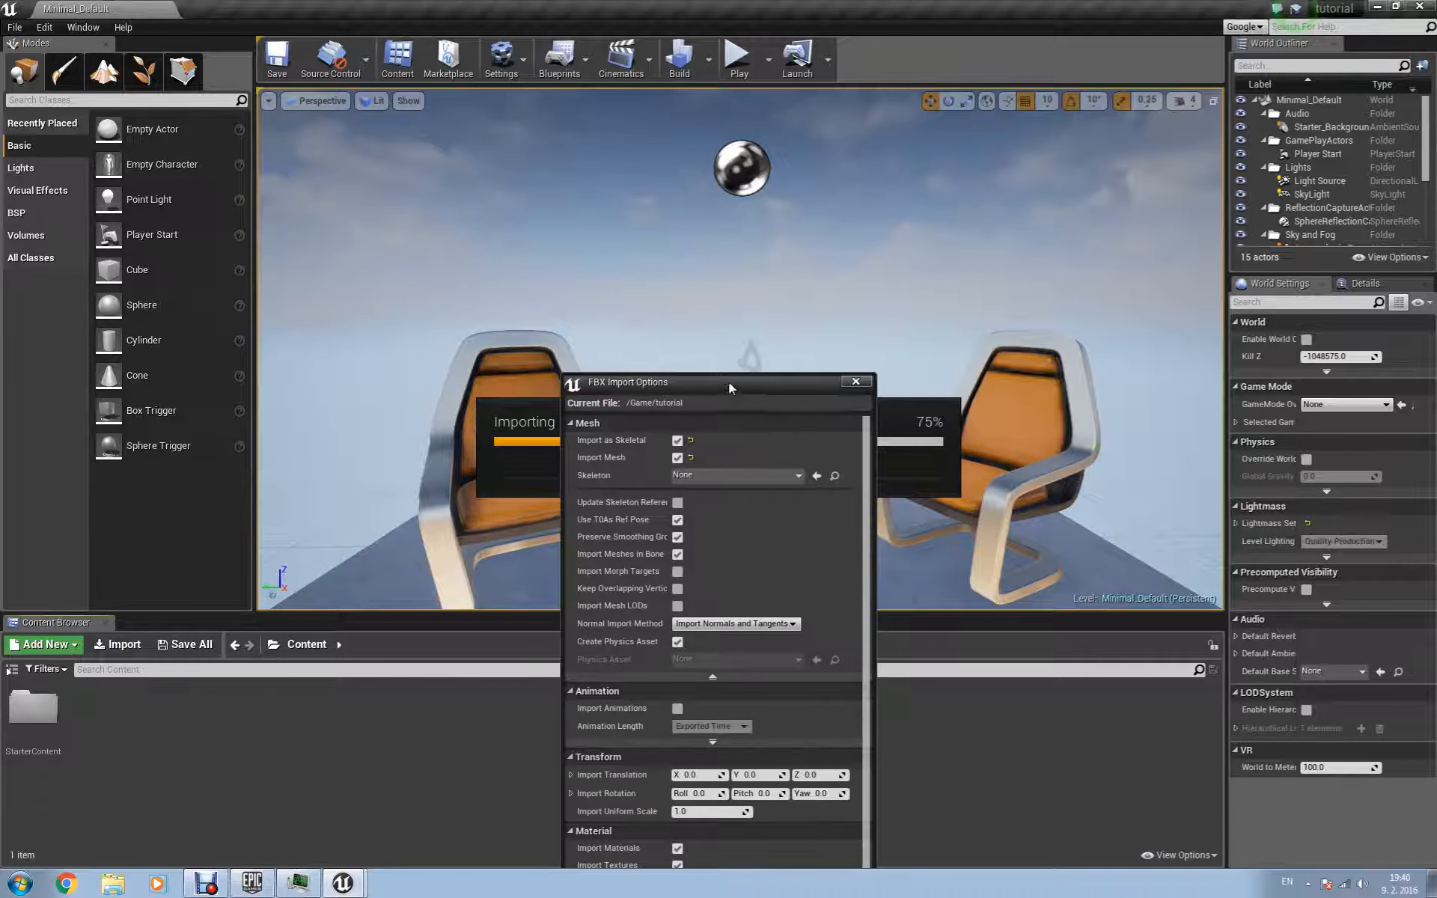
Import the car as a skeletal mesh with T0 as reference pose and imported normals and tangents, and dismiss the message log.
left_click_drag(729, 382, 704, 168)
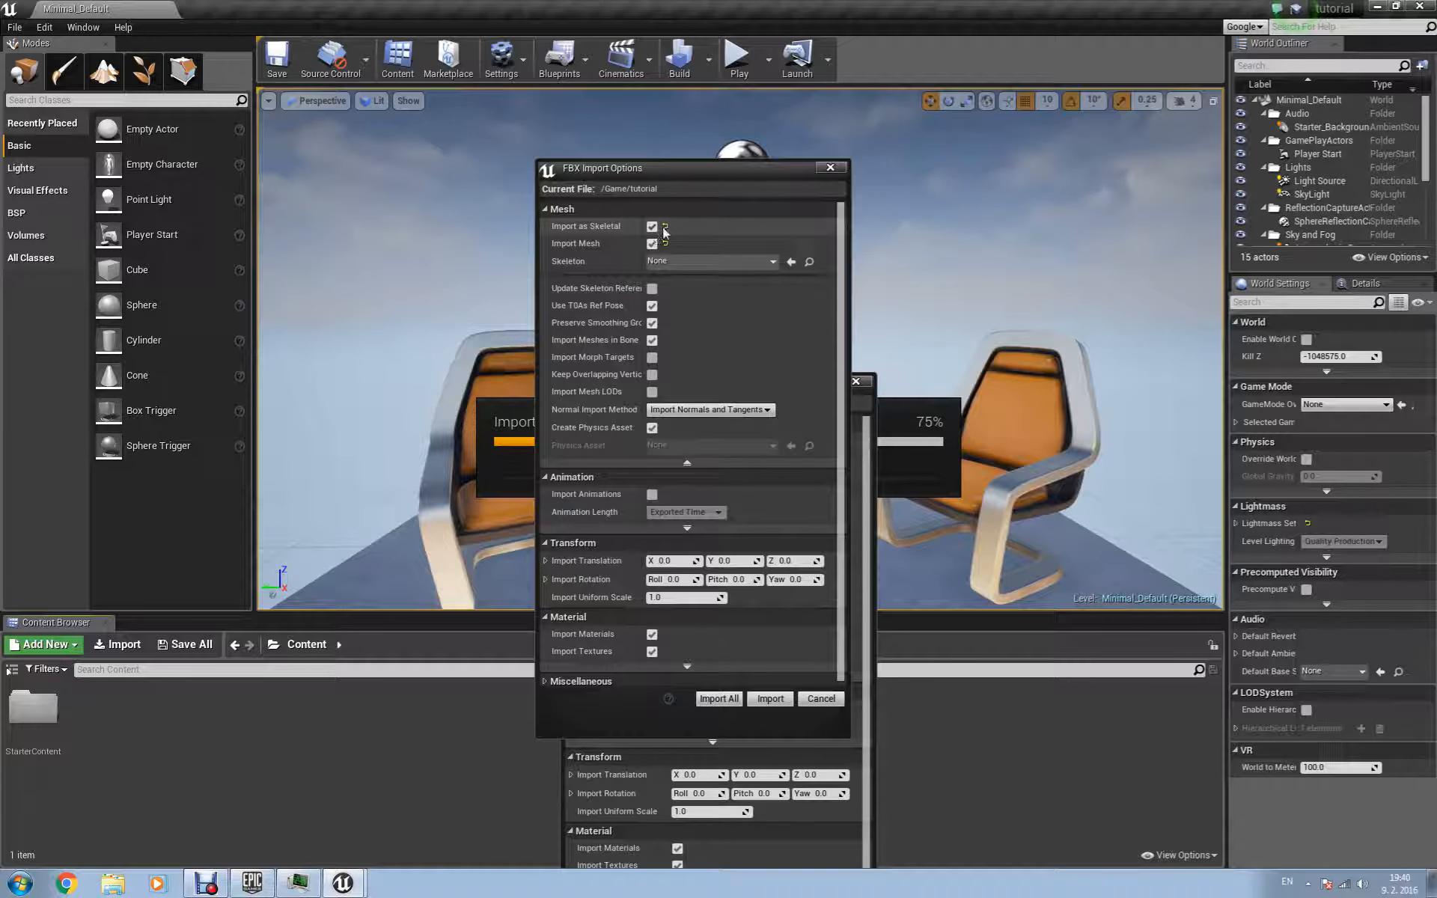
left_click(661, 230)
left_click(657, 228)
left_click(654, 306)
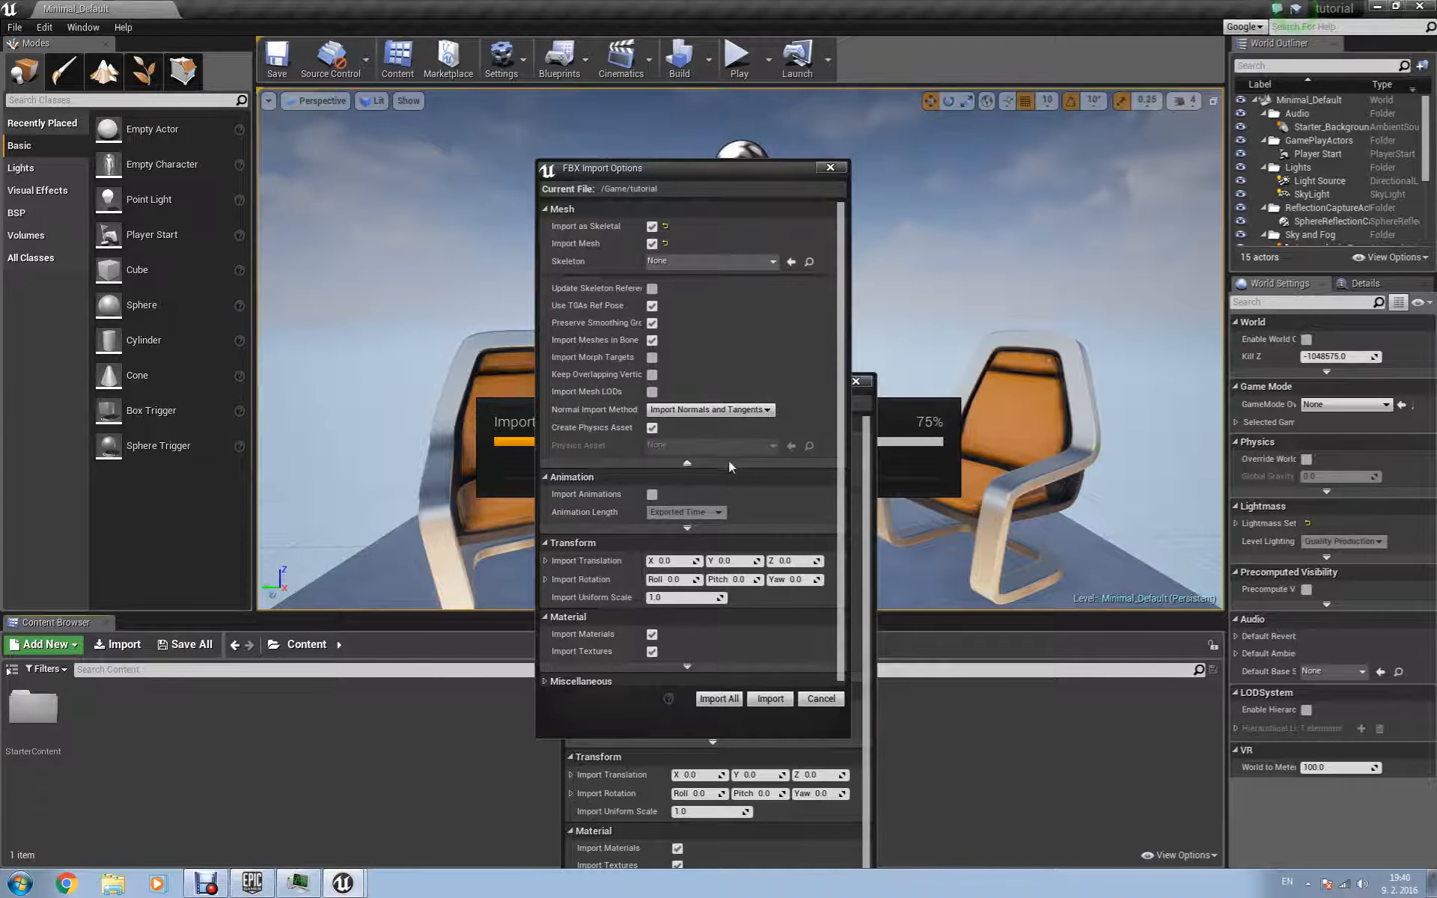
left_click(737, 411)
left_click(733, 440)
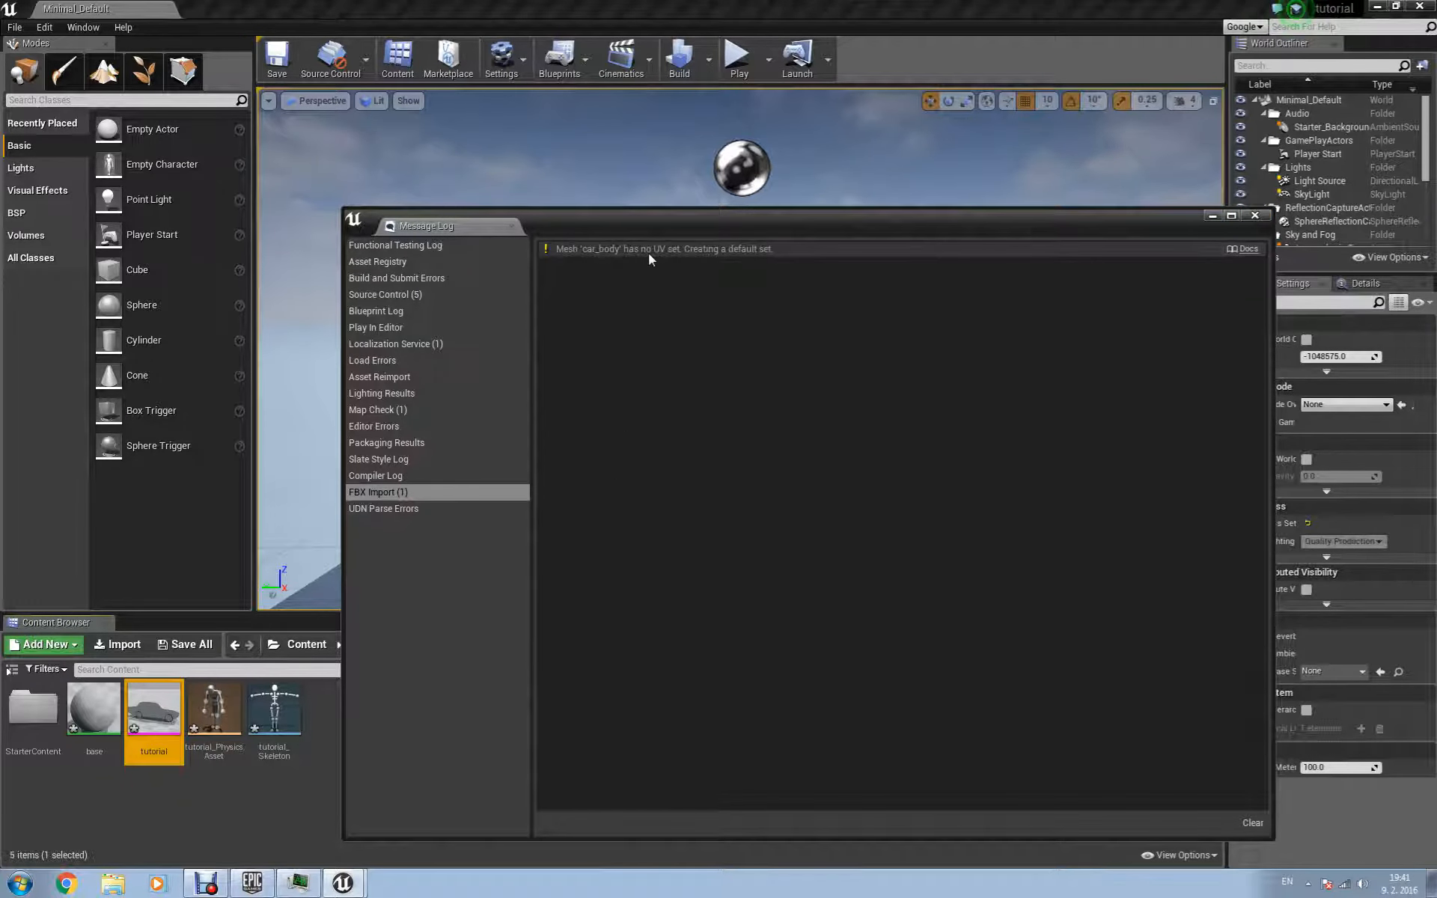
left_click(1255, 215)
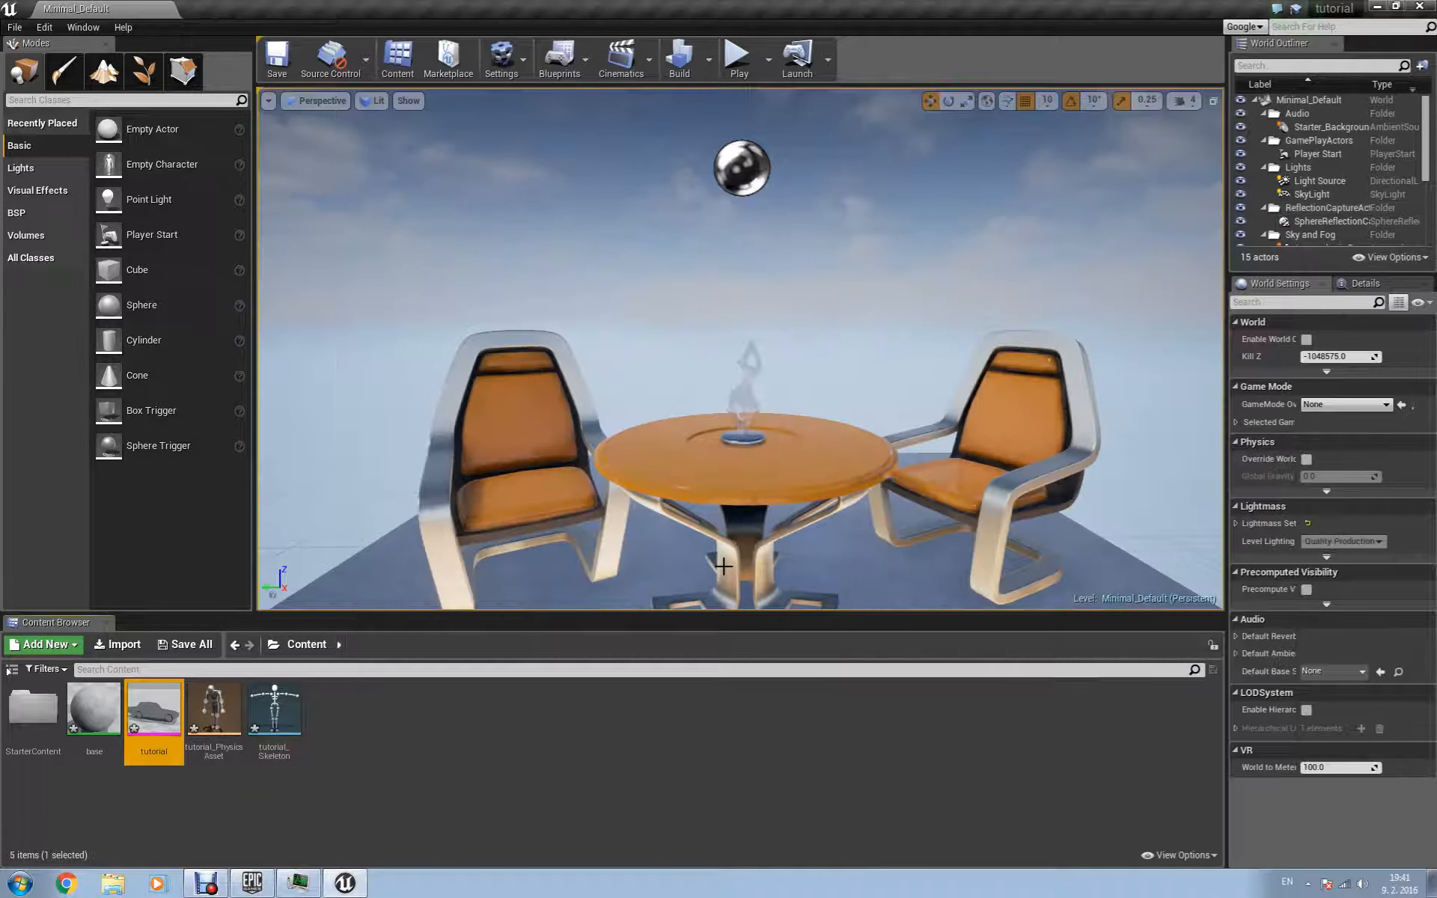
left_click(557, 722)
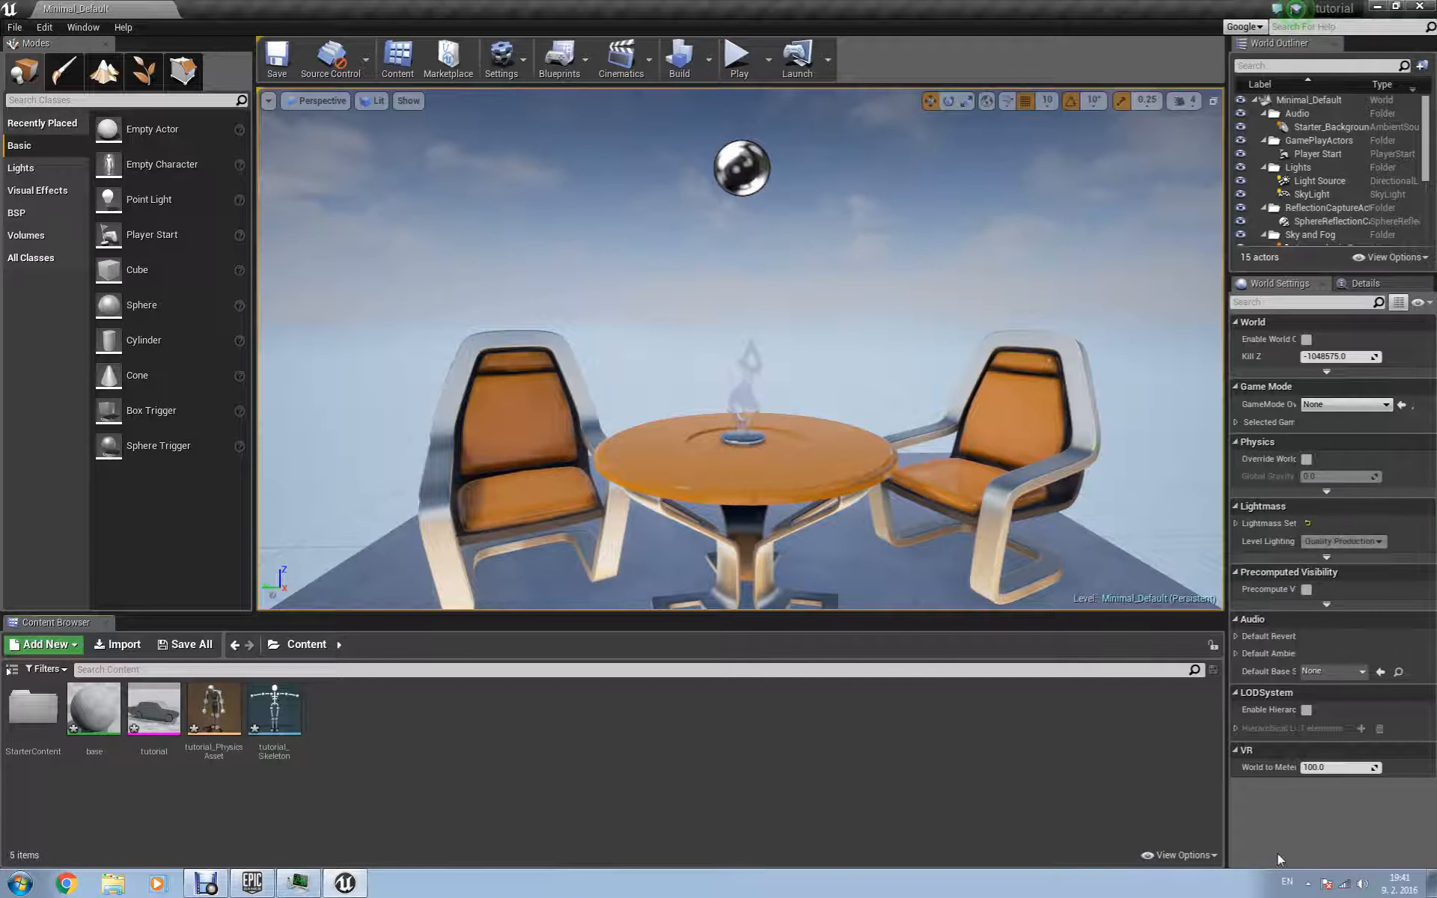
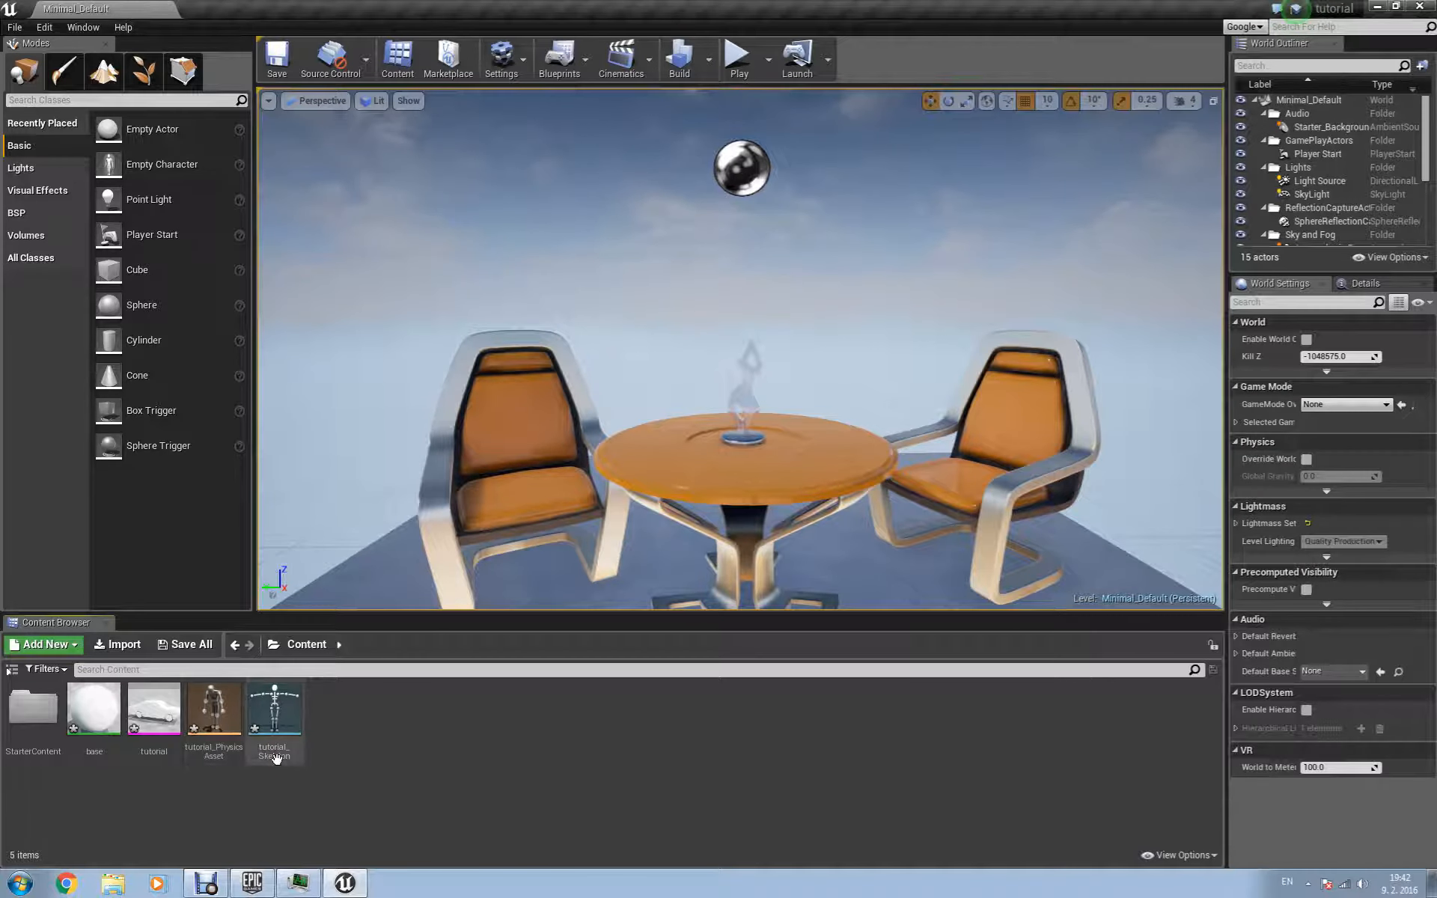
Open tutorial_Skeleton, examine the Armature root, the main bone and the wheel bones, and close the skeleton.
left_click(296, 707)
double_click(295, 707)
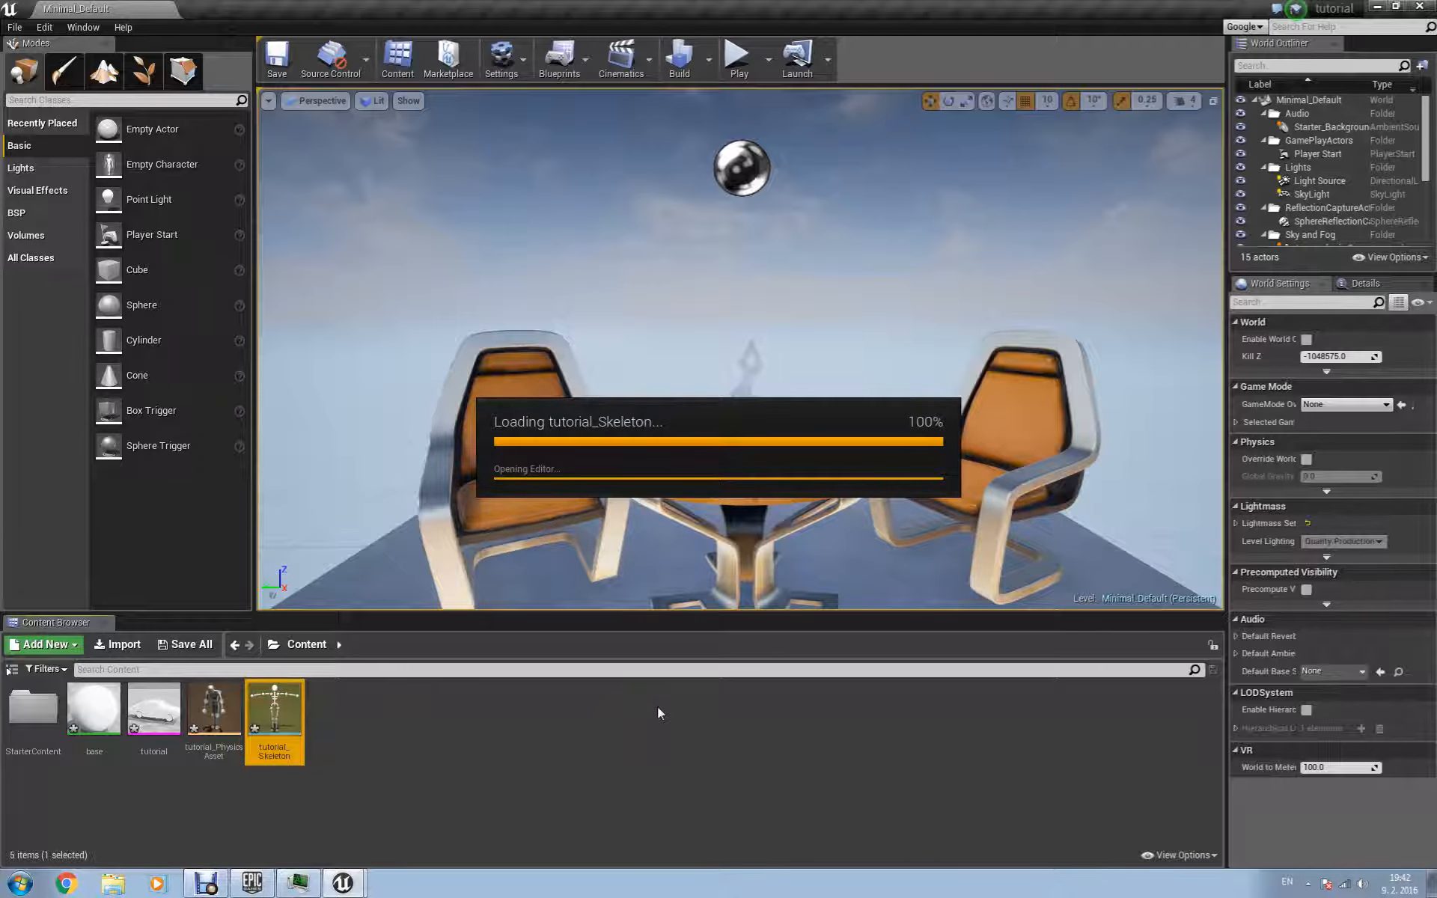
scroll(658, 703, "up", 3)
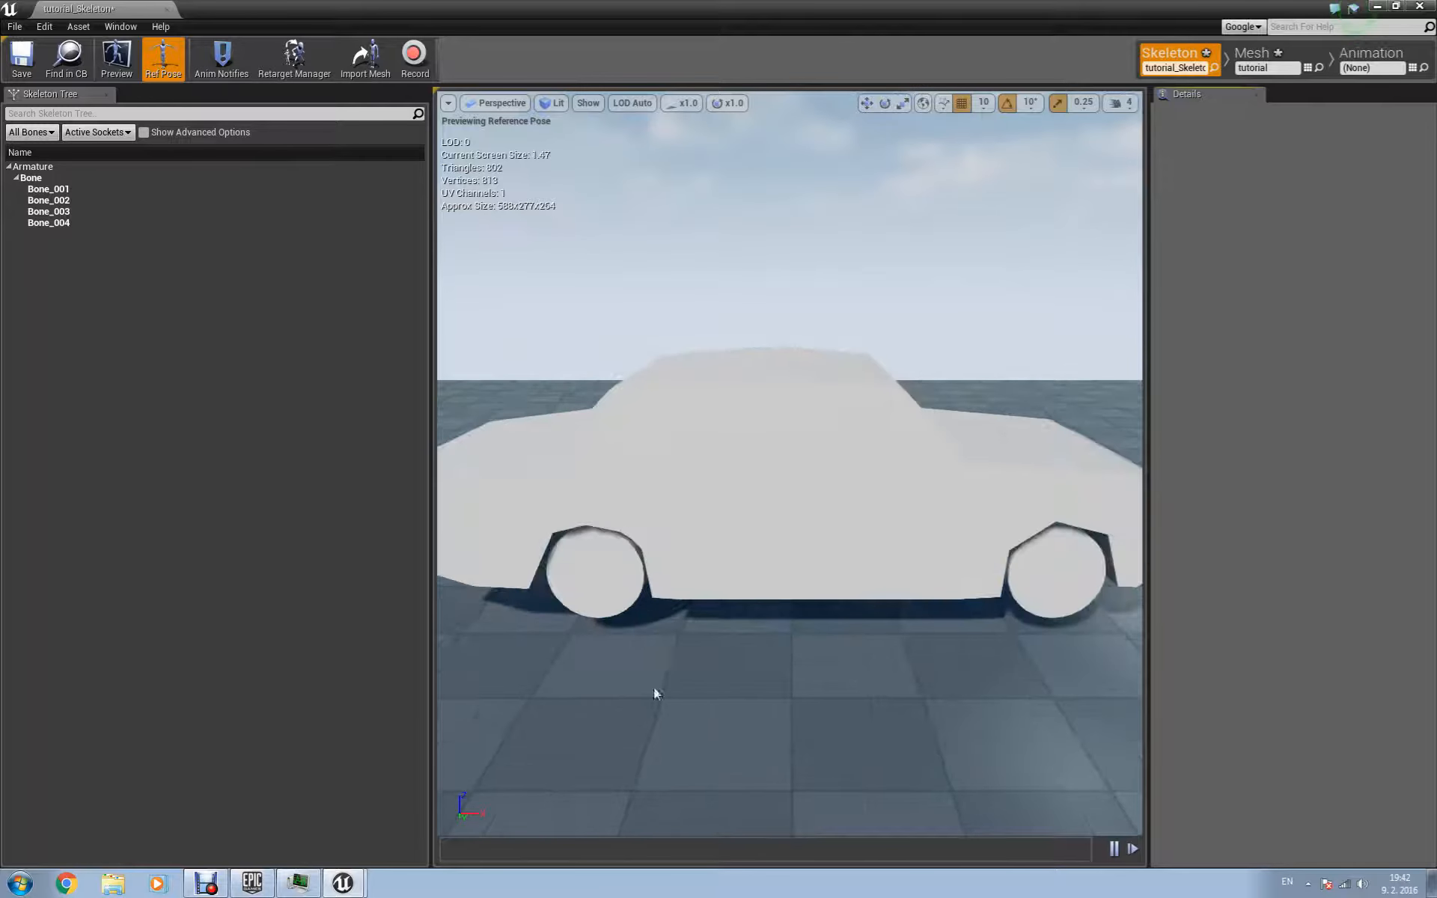
left_click(45, 167)
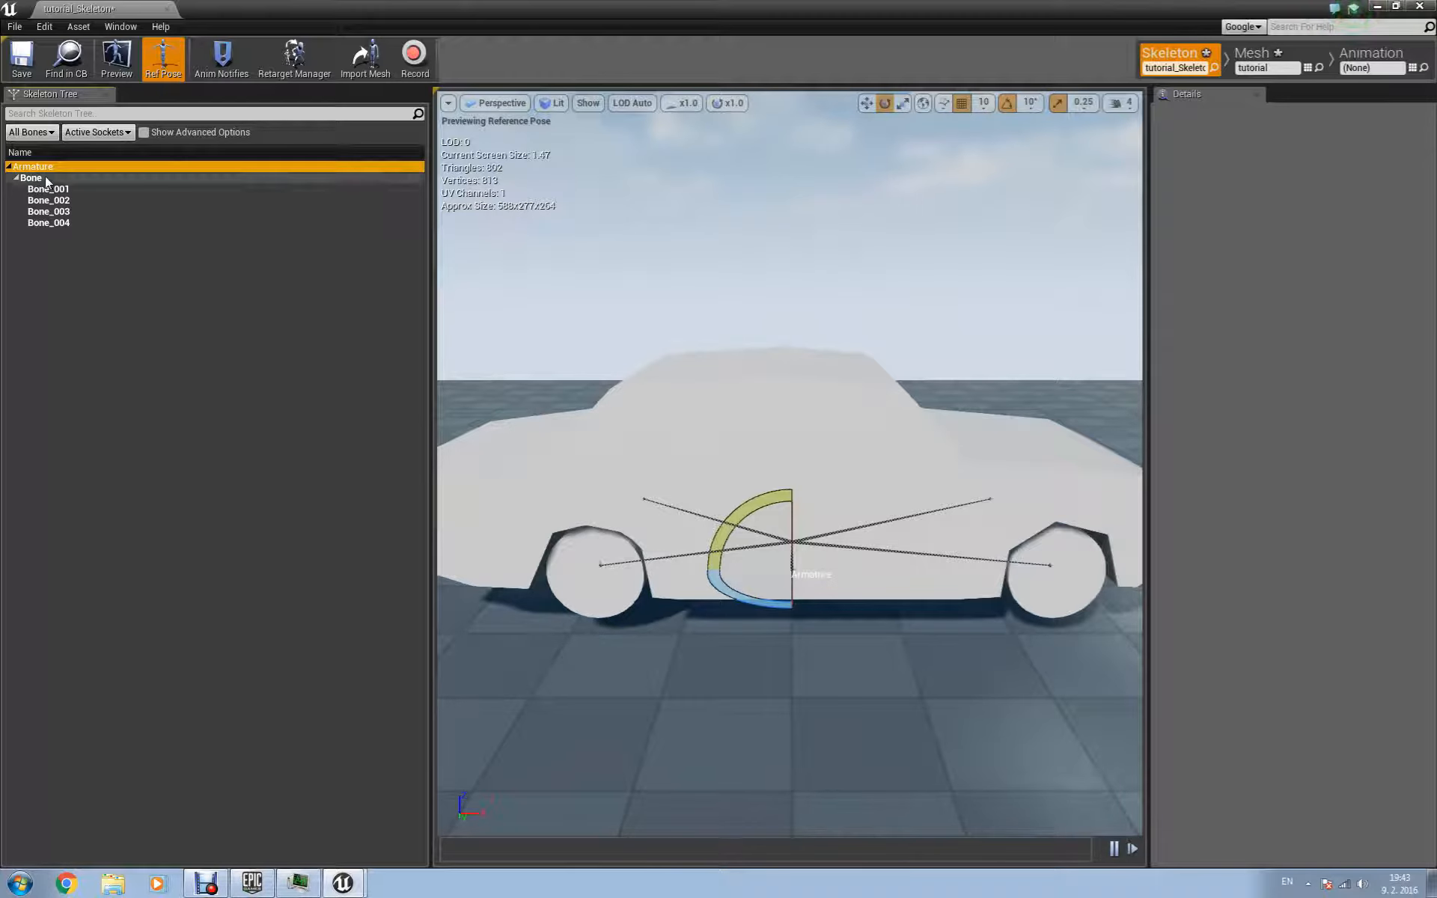
left_click(45, 178)
left_click(48, 190)
left_click(53, 201)
left_click(57, 223)
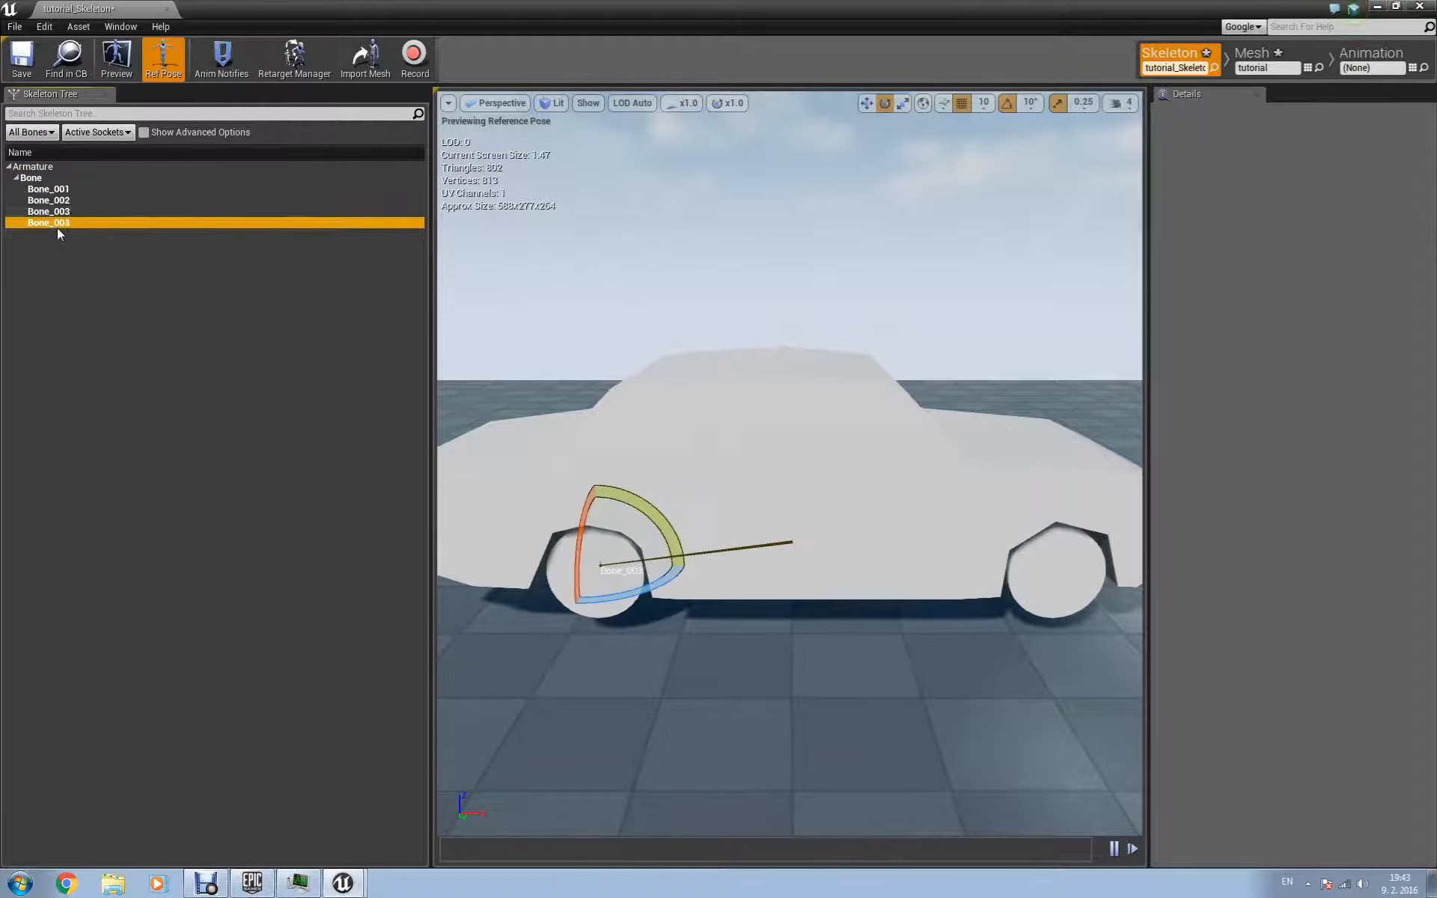
left_click(167, 10)
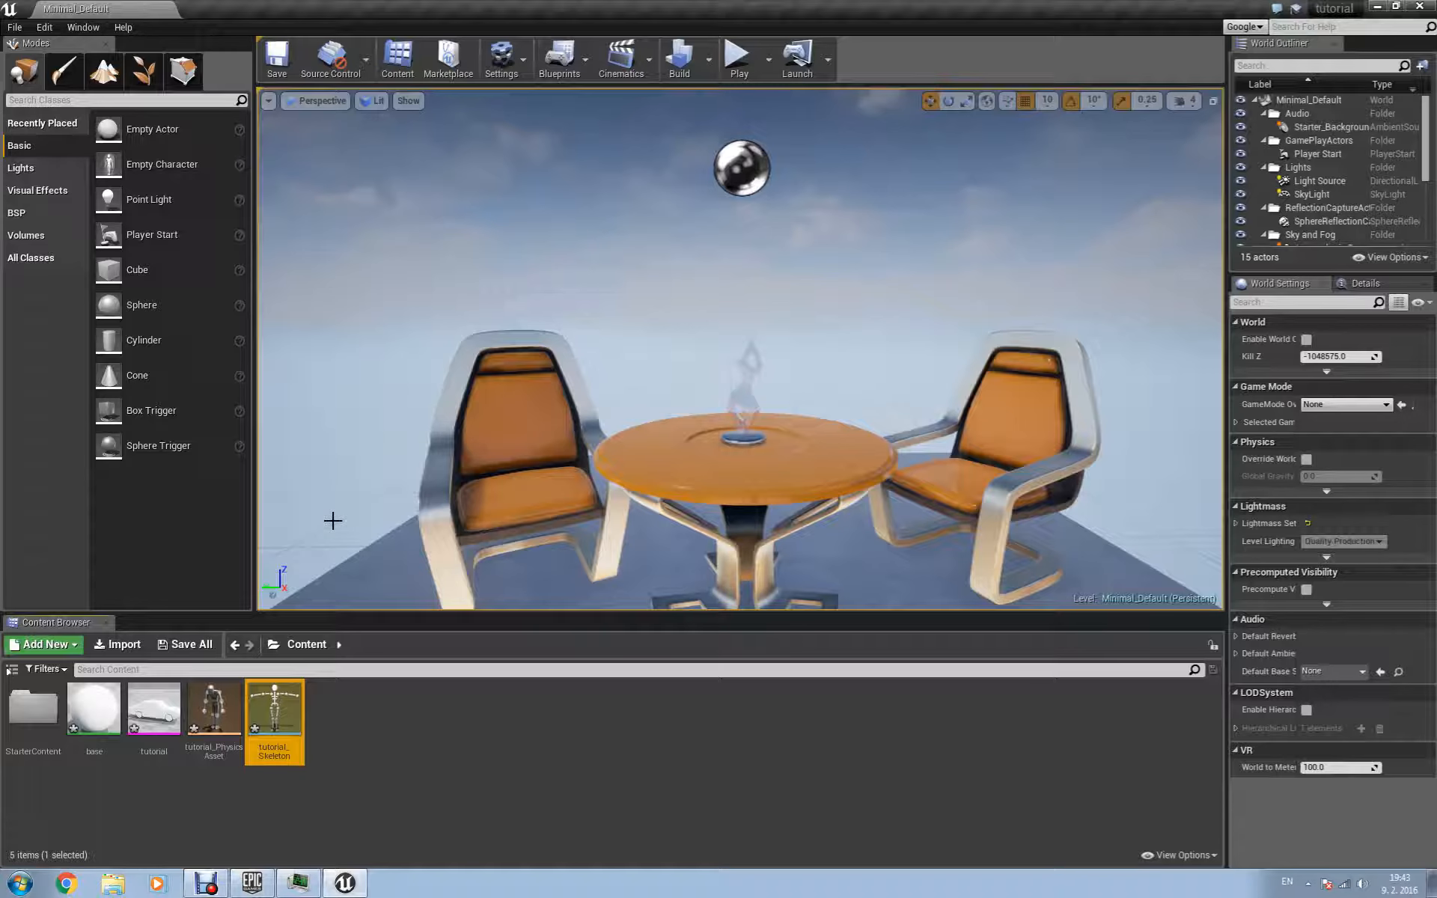
Open the tutorial physics asset and delete the physics body of the Armature root bone.
double_click(217, 710)
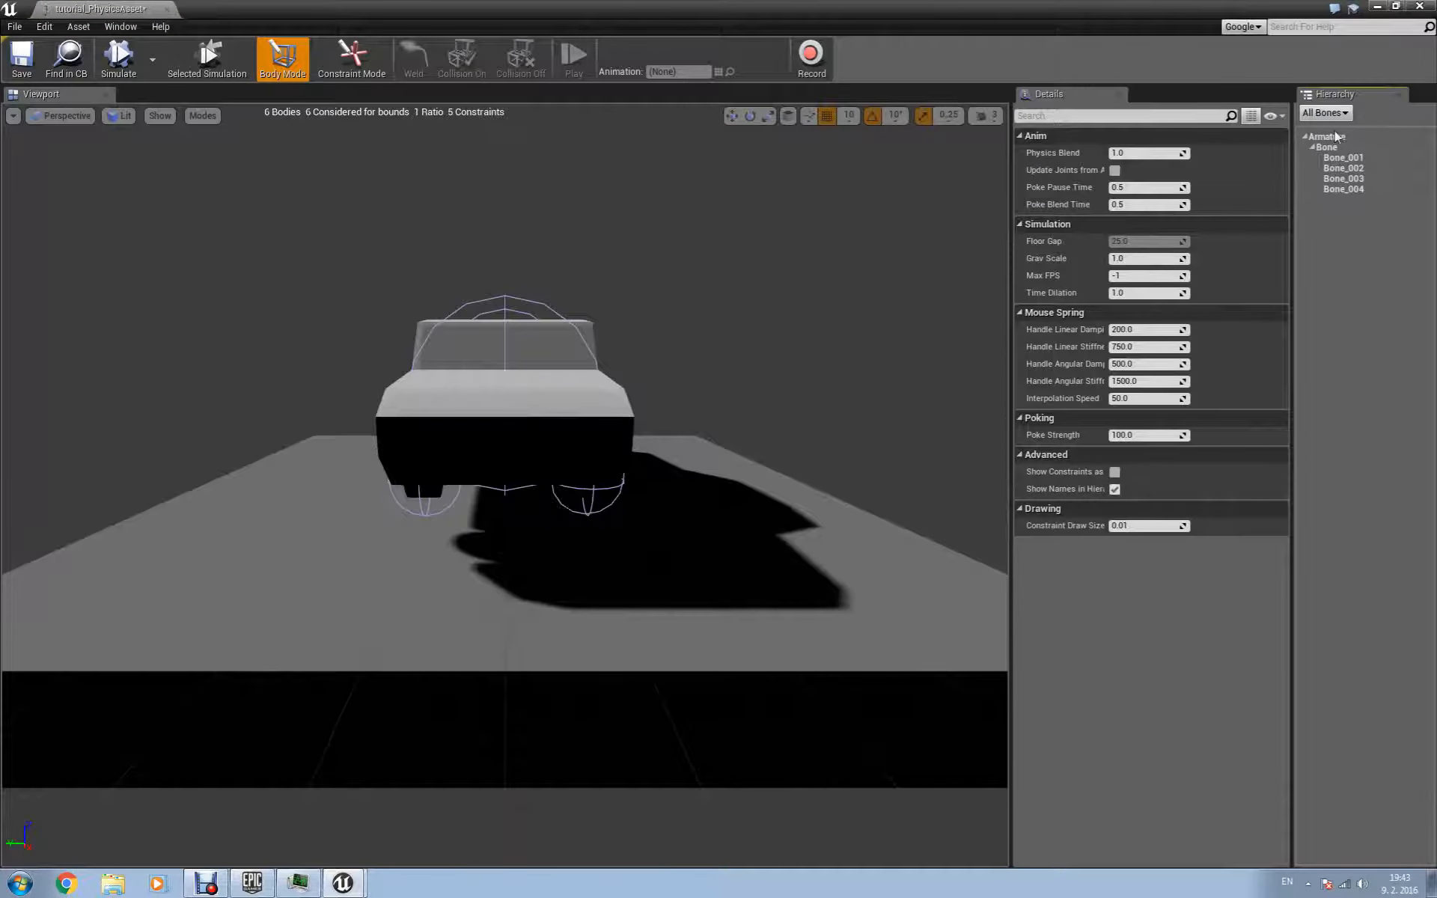
left_click(1333, 138)
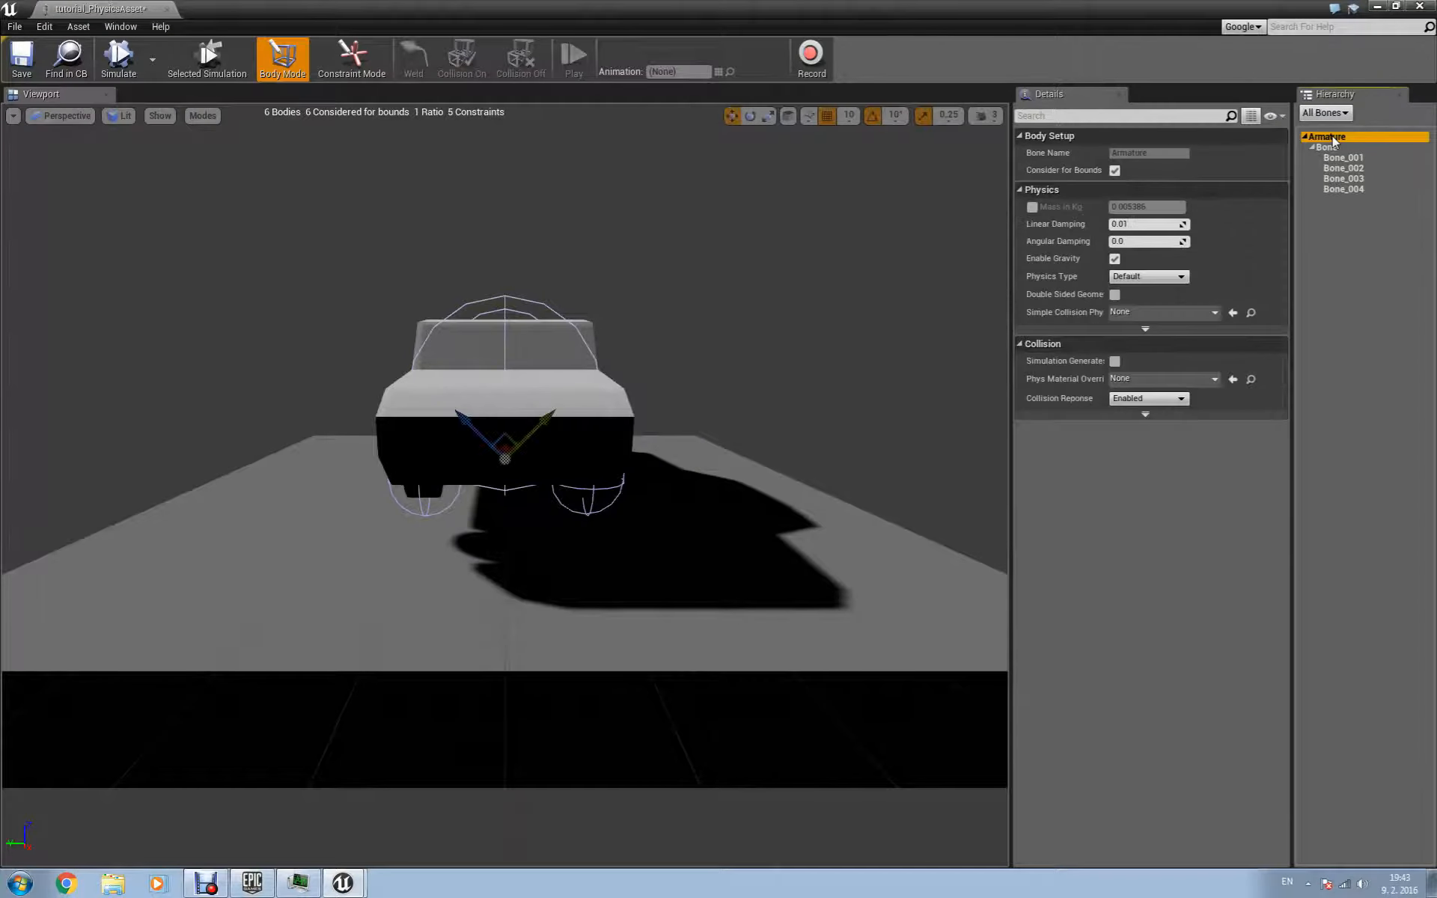
right_click(1336, 140)
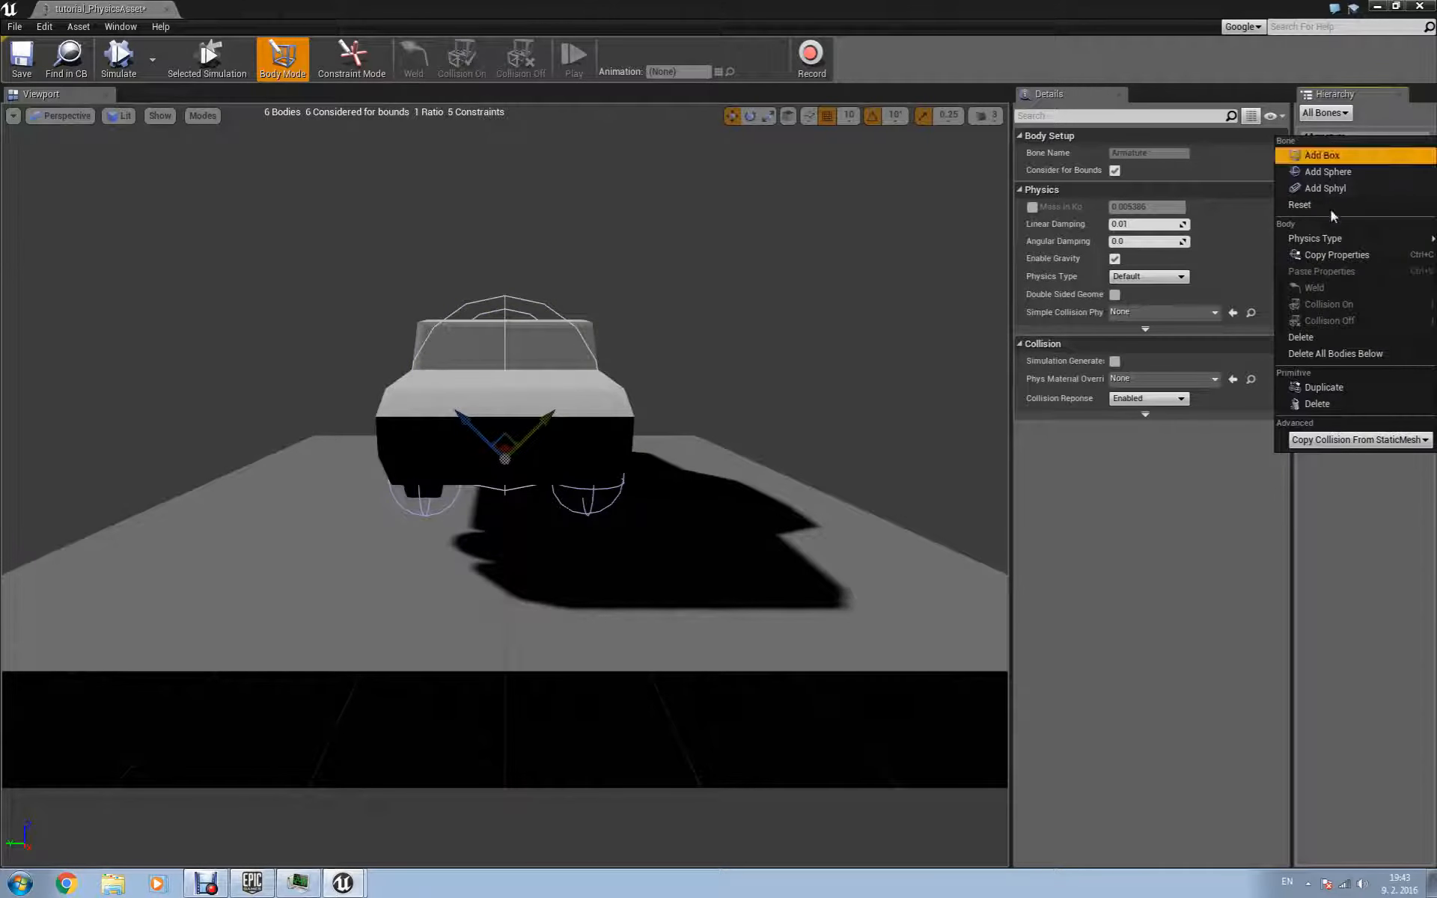
left_click(1343, 342)
right_click(1332, 138)
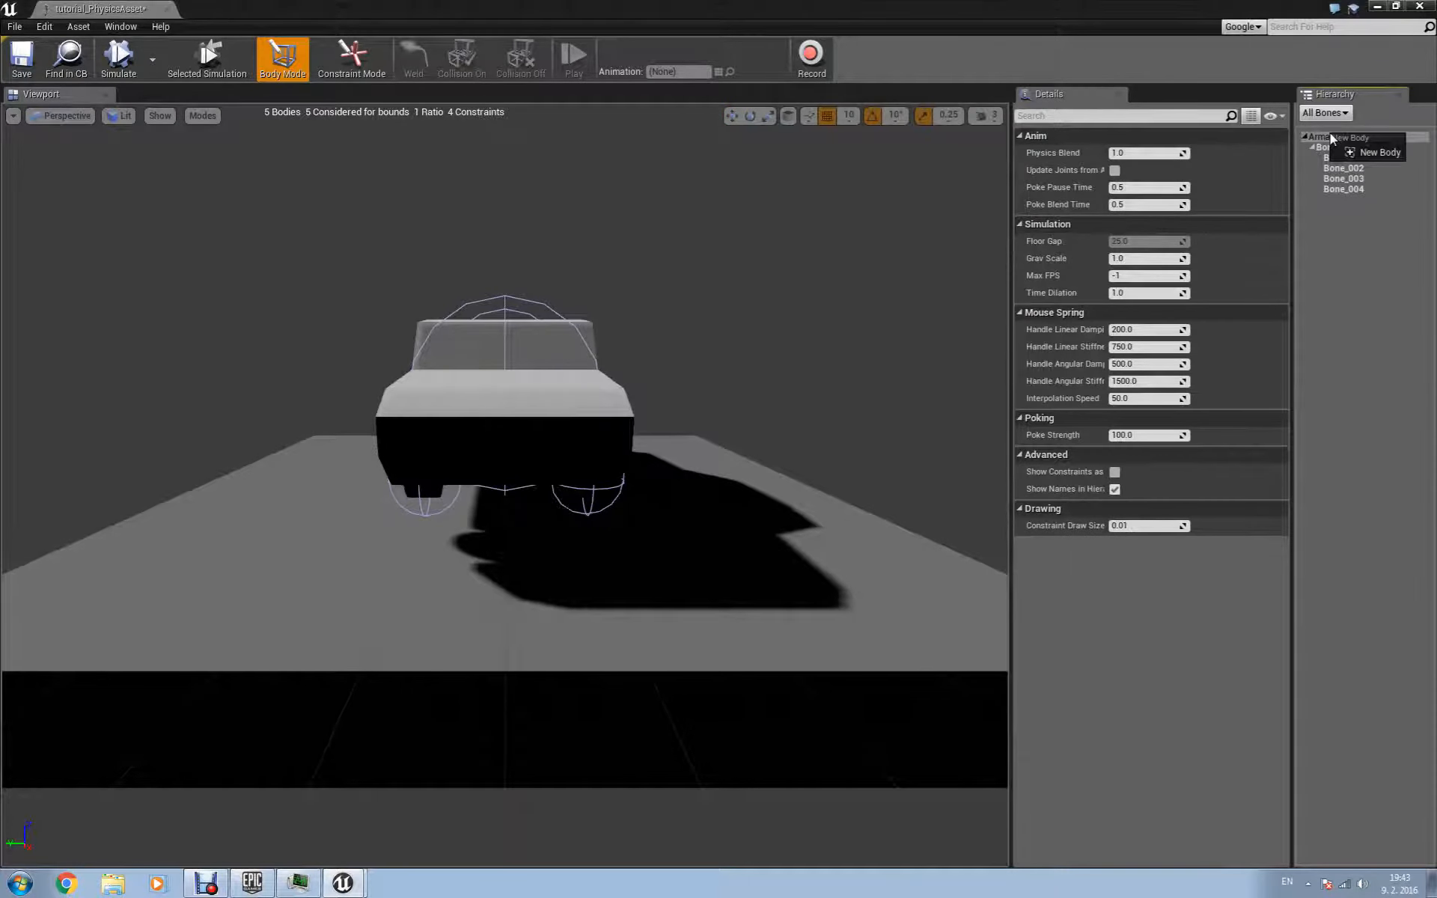
left_click(1356, 302)
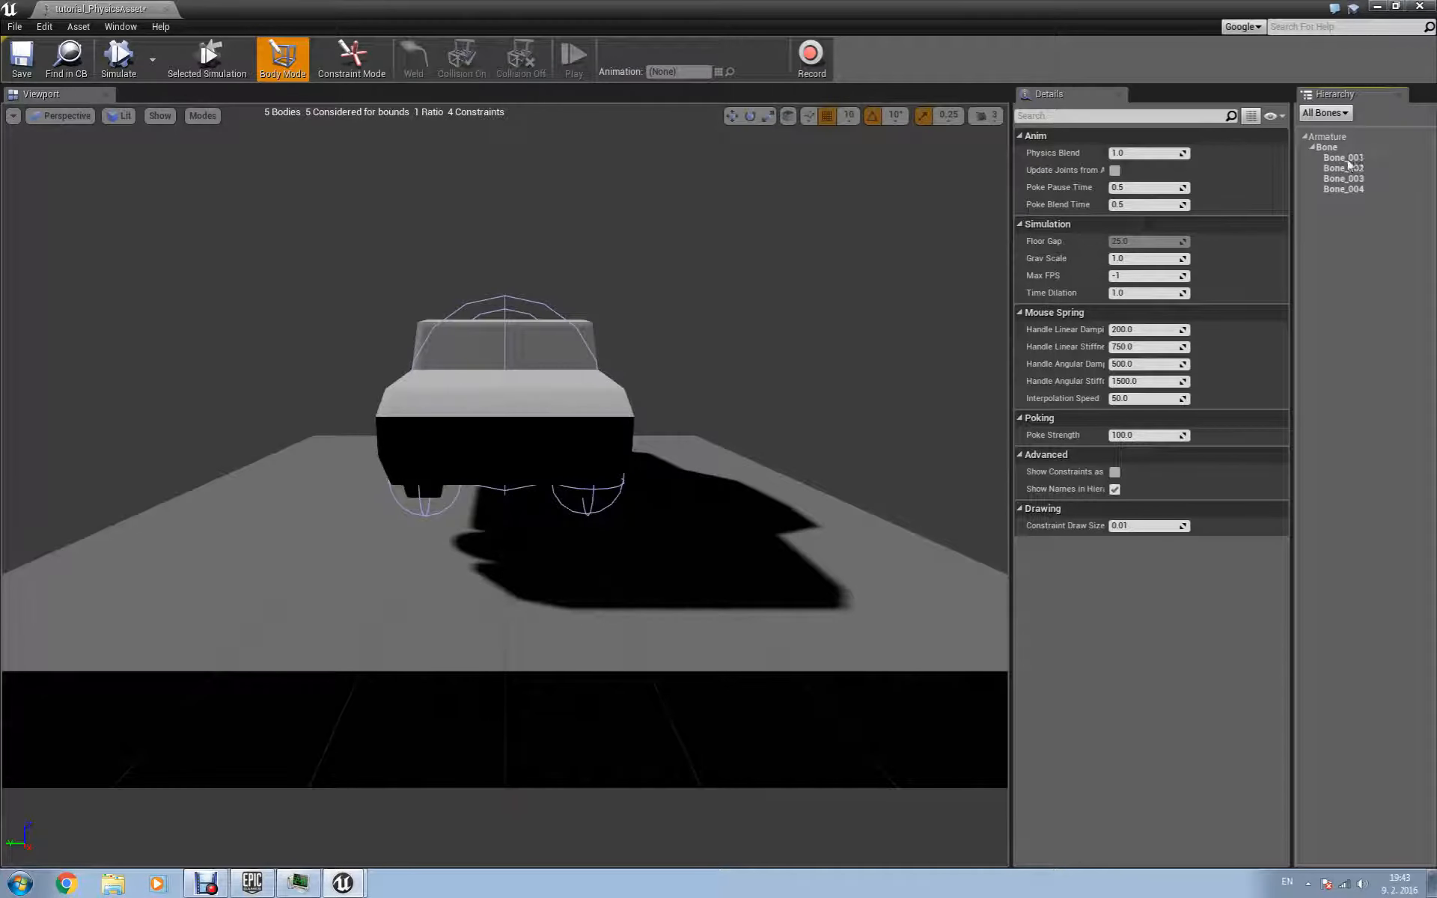
Reset the collision of the main Bone body, using Box as the collision geometry.
left_click(518, 306)
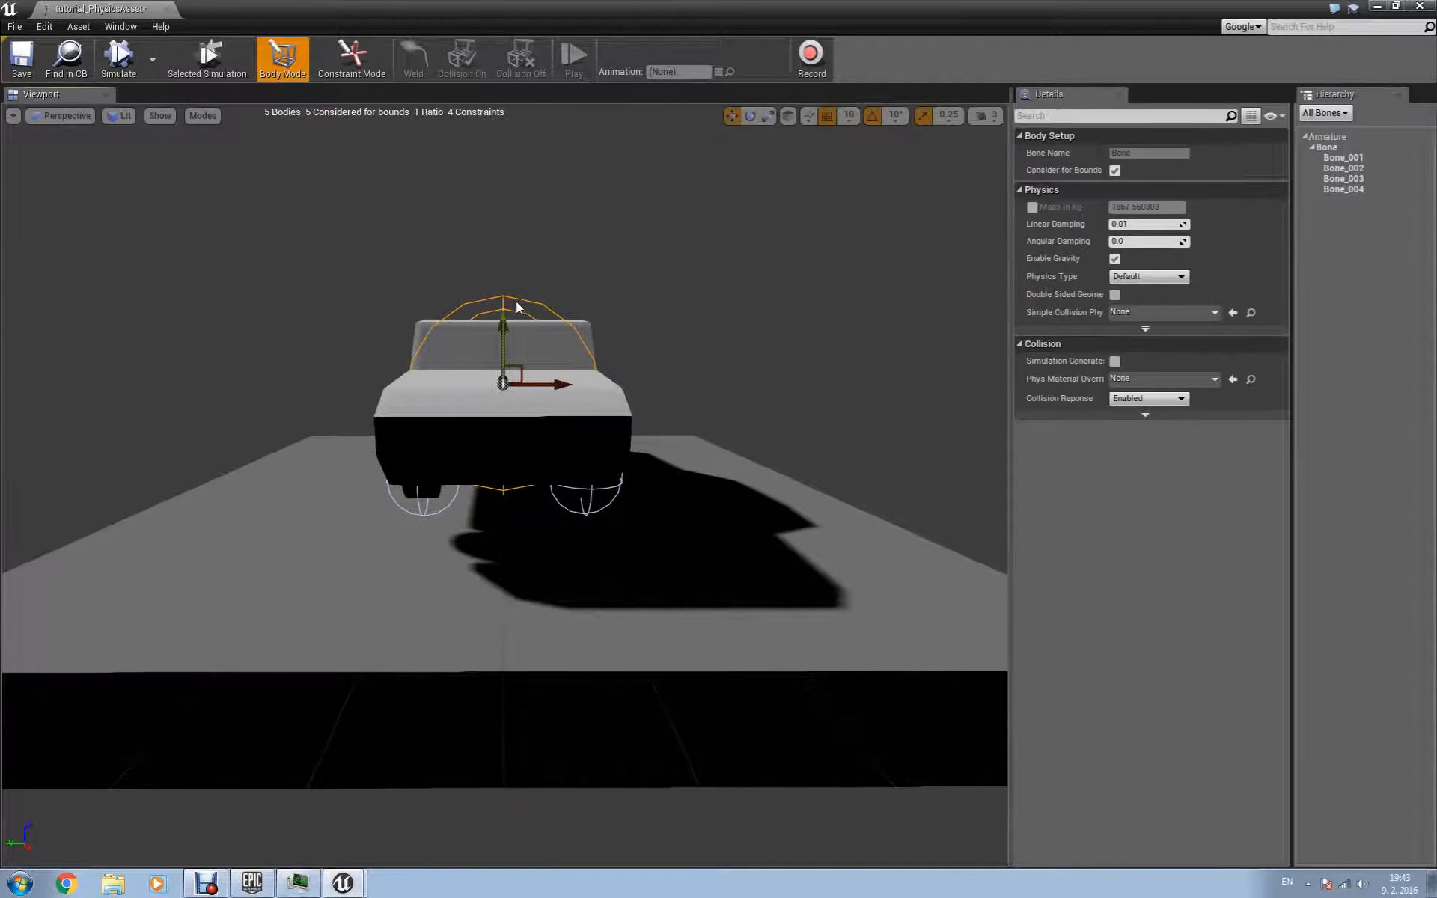
right_click(517, 303)
mouse_move(599, 404)
left_click(594, 371)
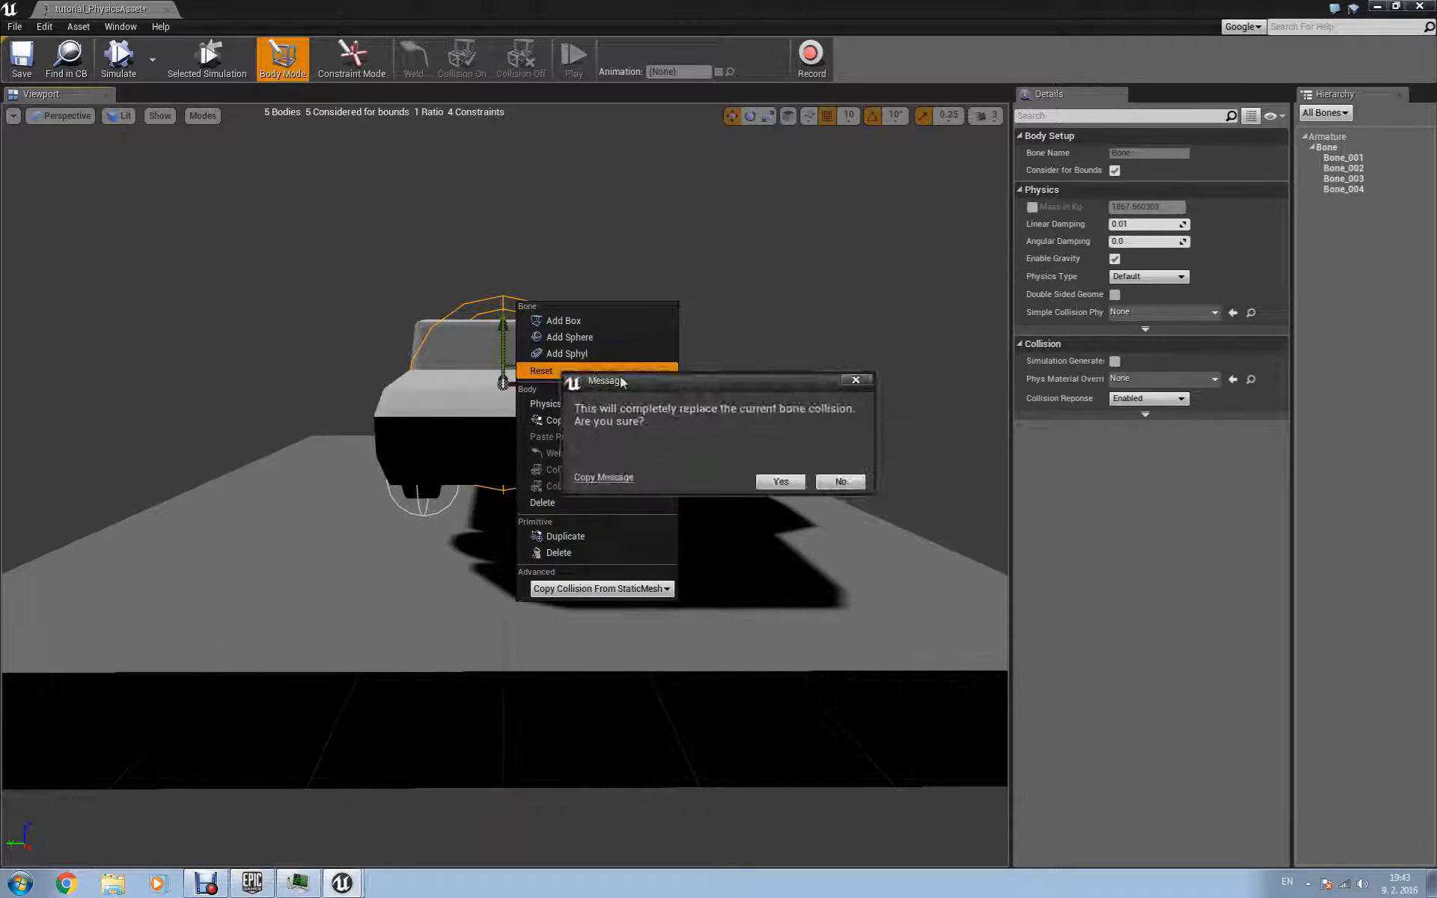
left_click(798, 485)
left_click(790, 406)
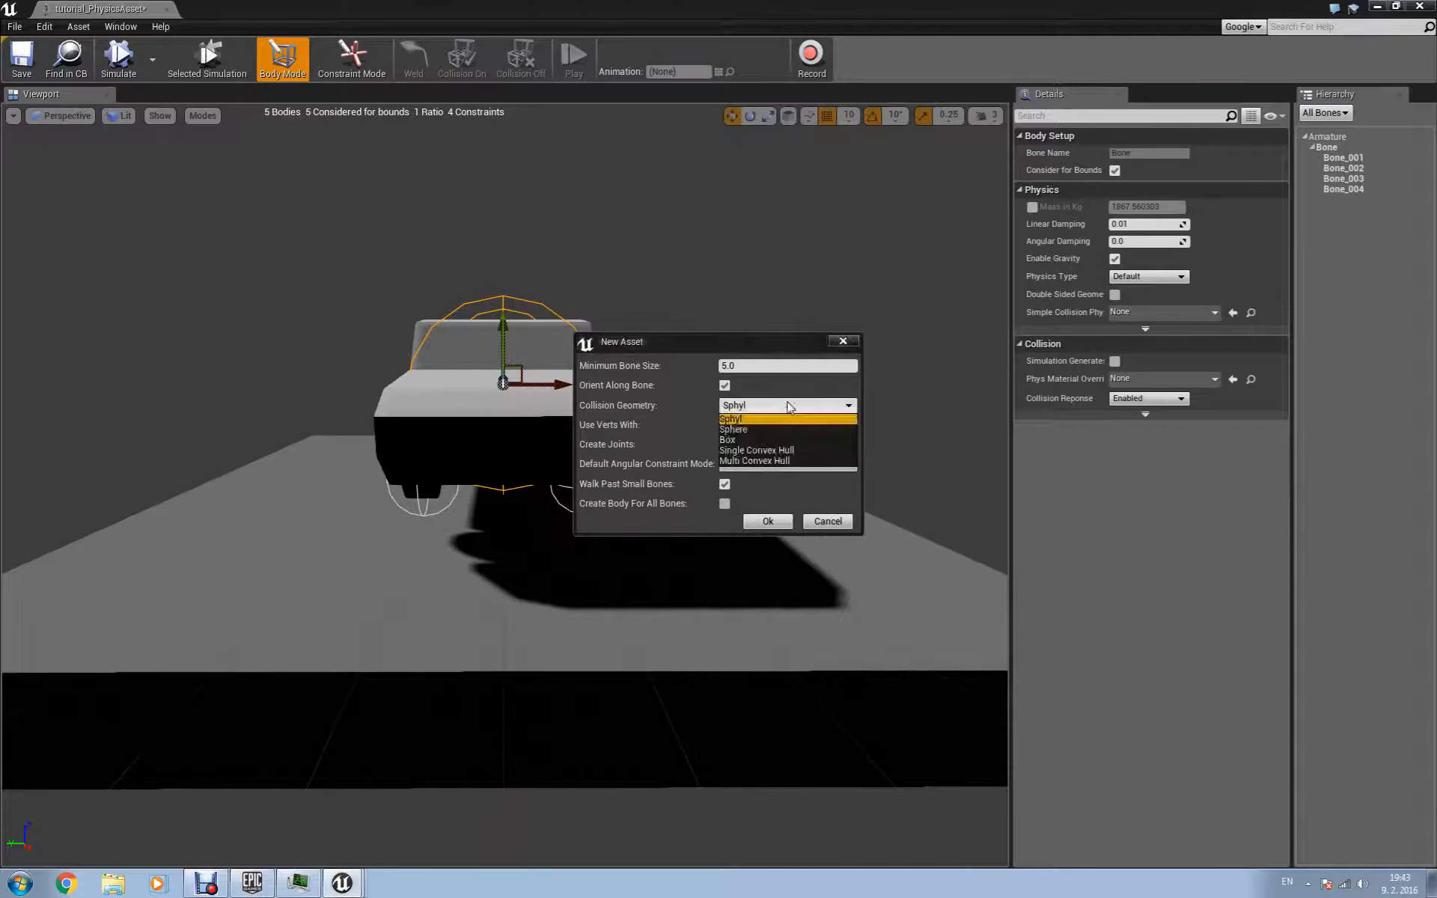
left_click(770, 441)
left_click(767, 520)
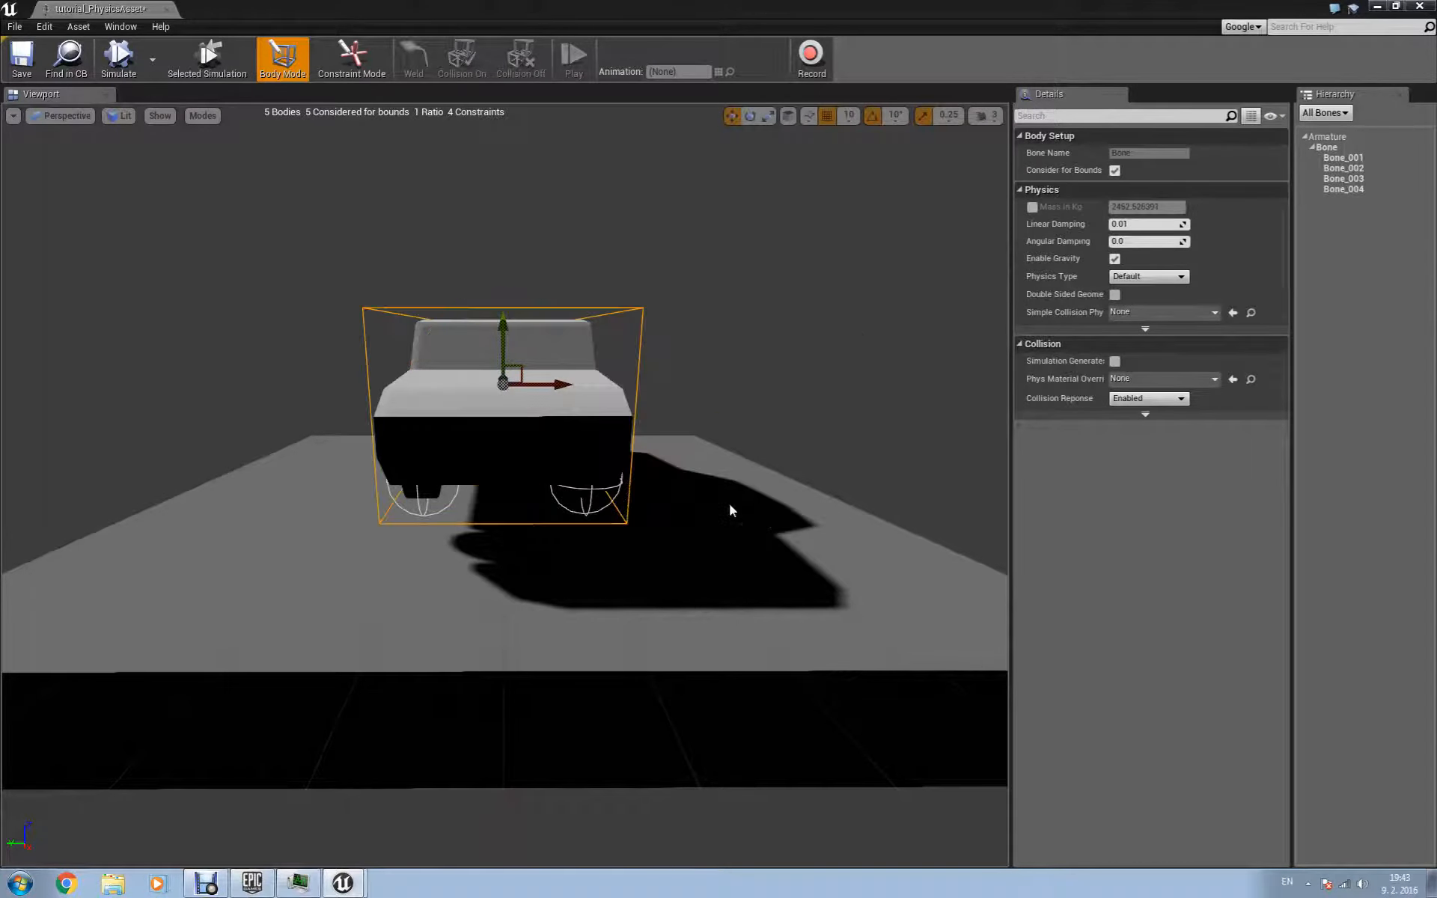
Examine from the side how the main body's collision box fits around the car.
right_click_drag(856, 447, 688, 508)
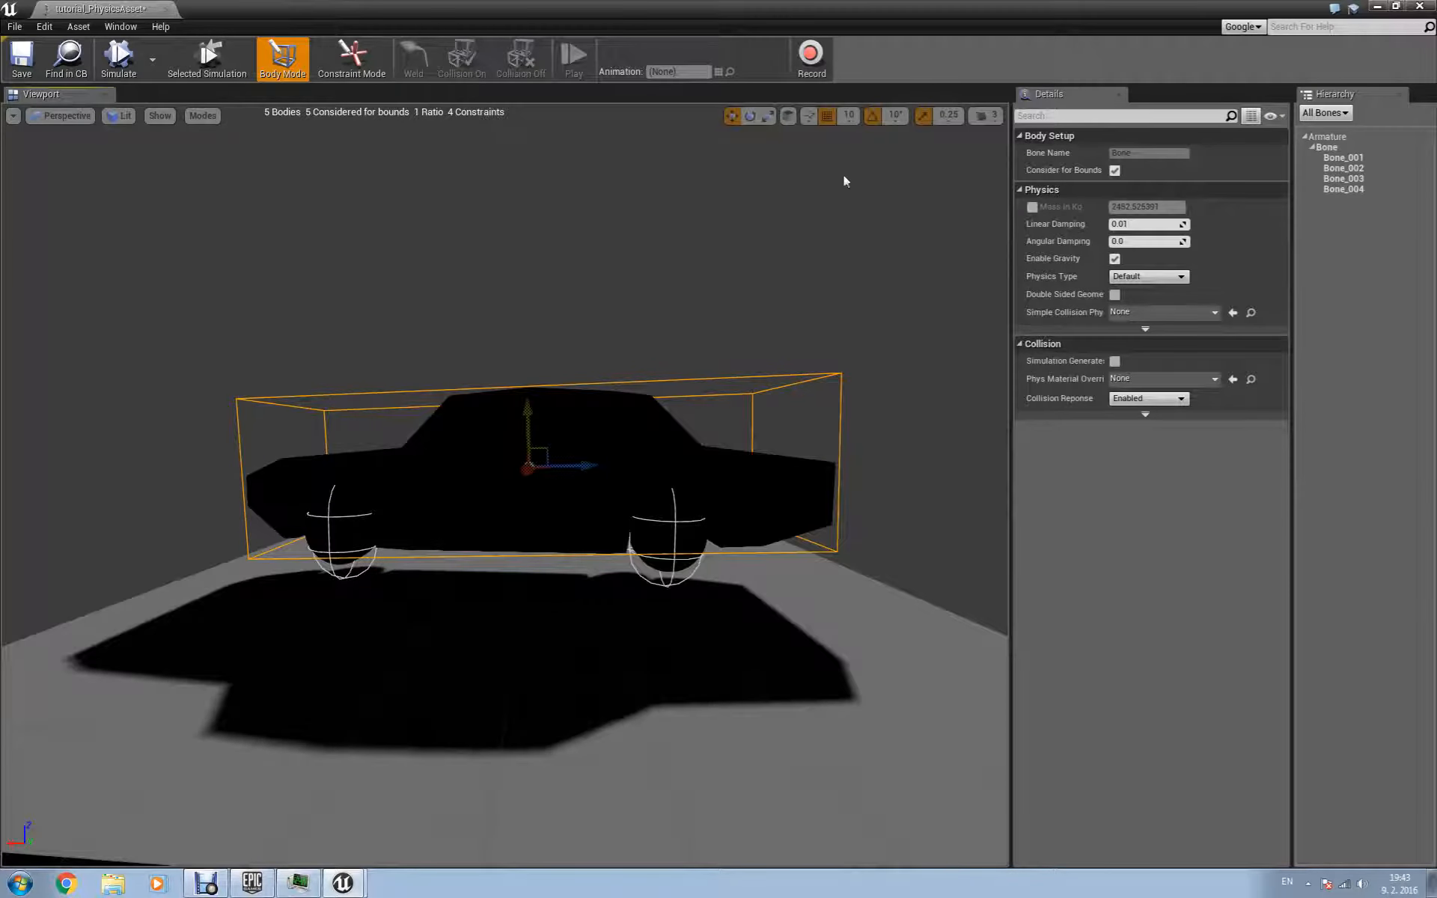
left_click(527, 419)
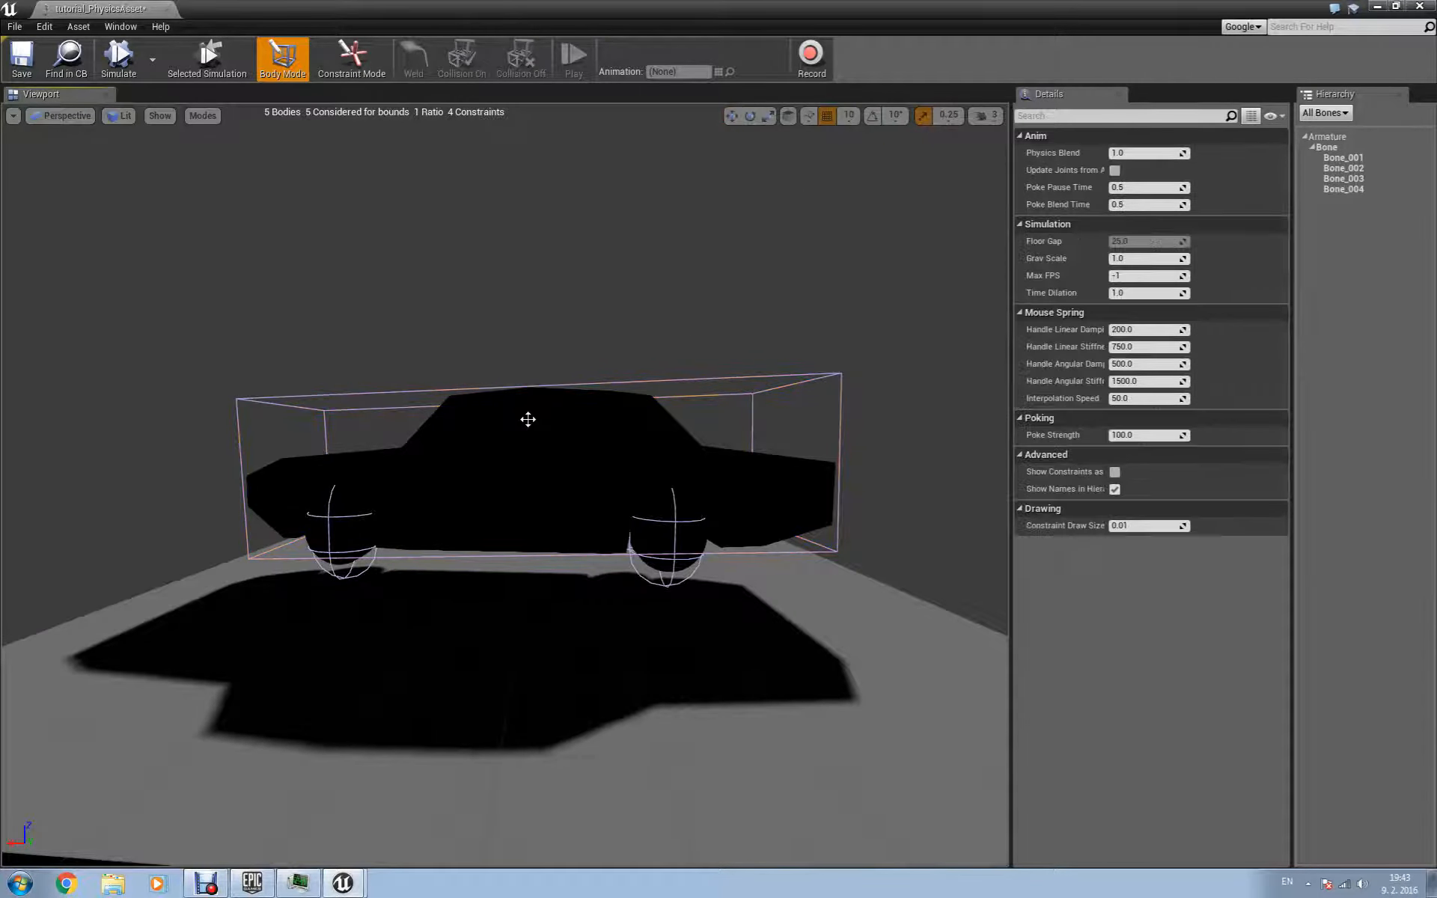
left_click(543, 384)
left_click_drag(543, 385, 575, 397)
right_click_drag(628, 518, 636, 486)
left_click_drag(645, 372, 641, 362)
mouse_move(628, 522)
right_mouse_down()
mouse_move(642, 514)
mouse_move(603, 625)
mouse_move(608, 528)
right_mouse_up()
left_click_drag(577, 483, 573, 478)
key("w")
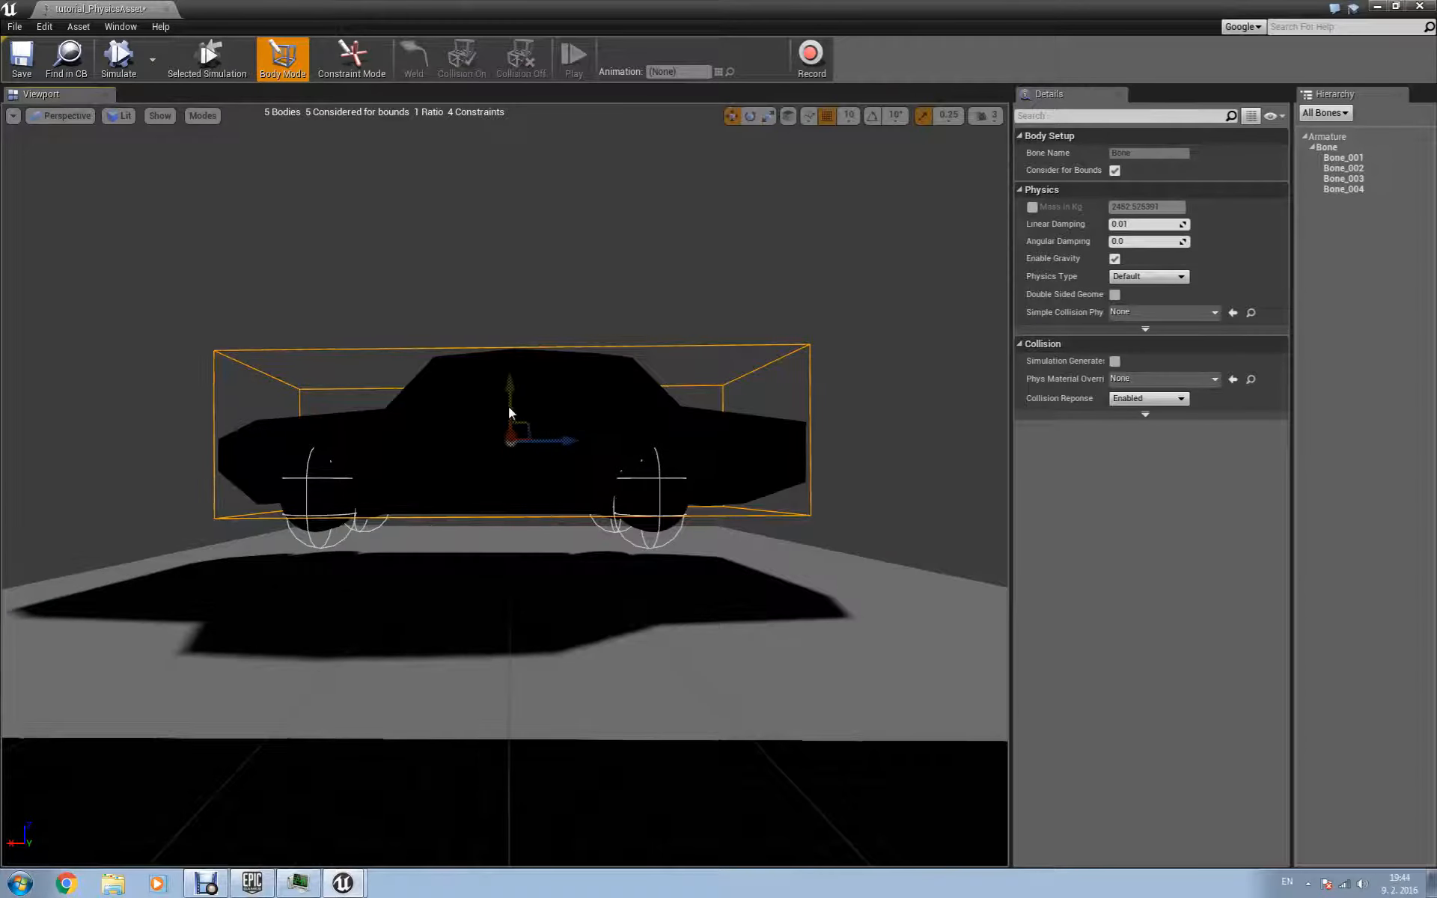
left_click(509, 407)
Select the four wheel collision bodies and scale them down vertically until they match the round wheels.
left_click(621, 536)
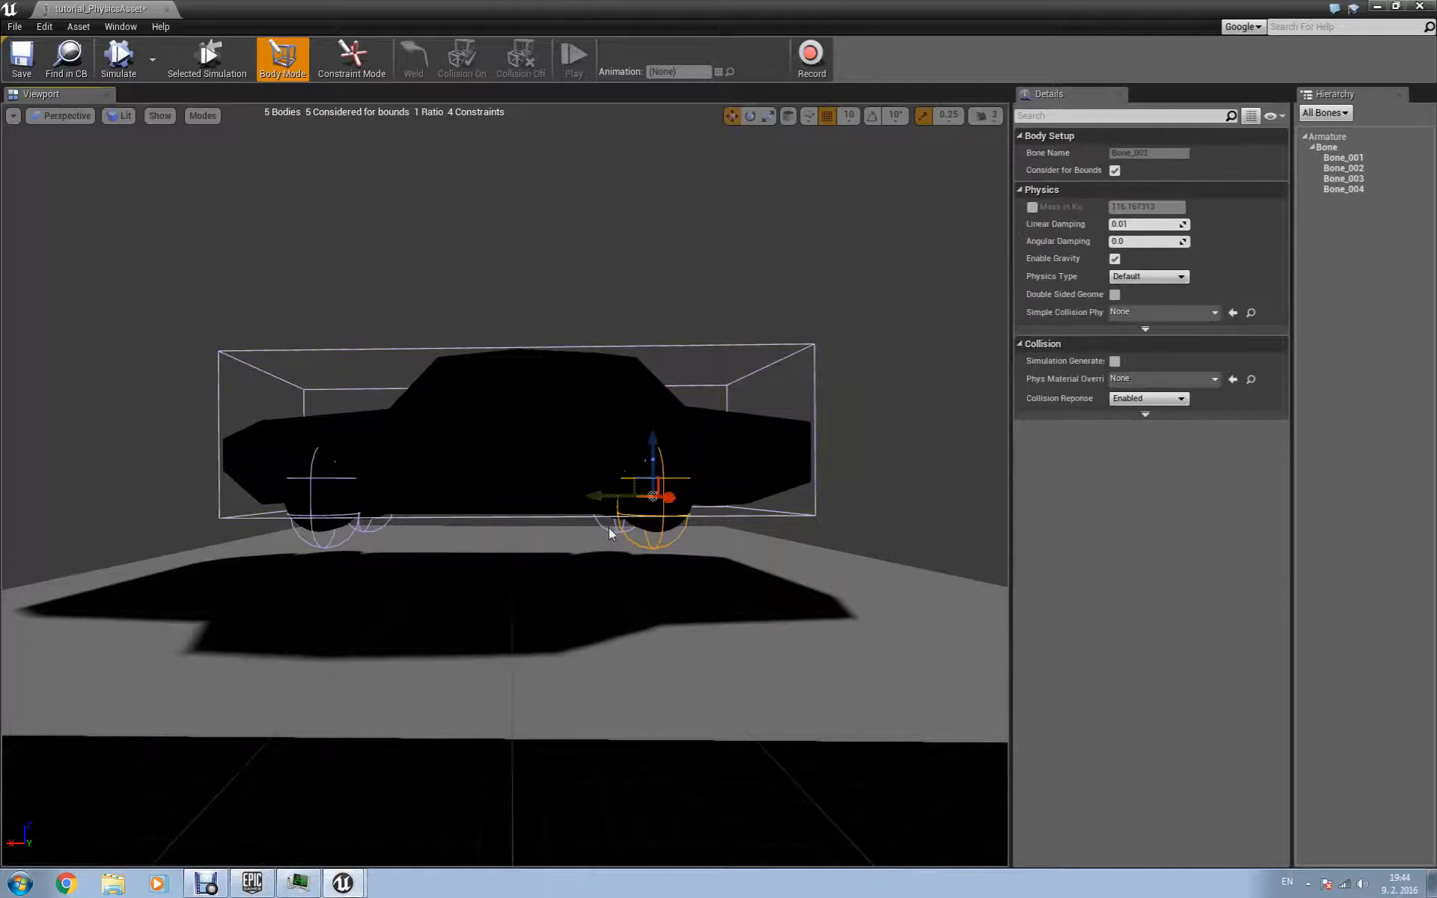
left_click(608, 528, "ctrl")
left_click(370, 520, "ctrl")
left_click(338, 532, "ctrl")
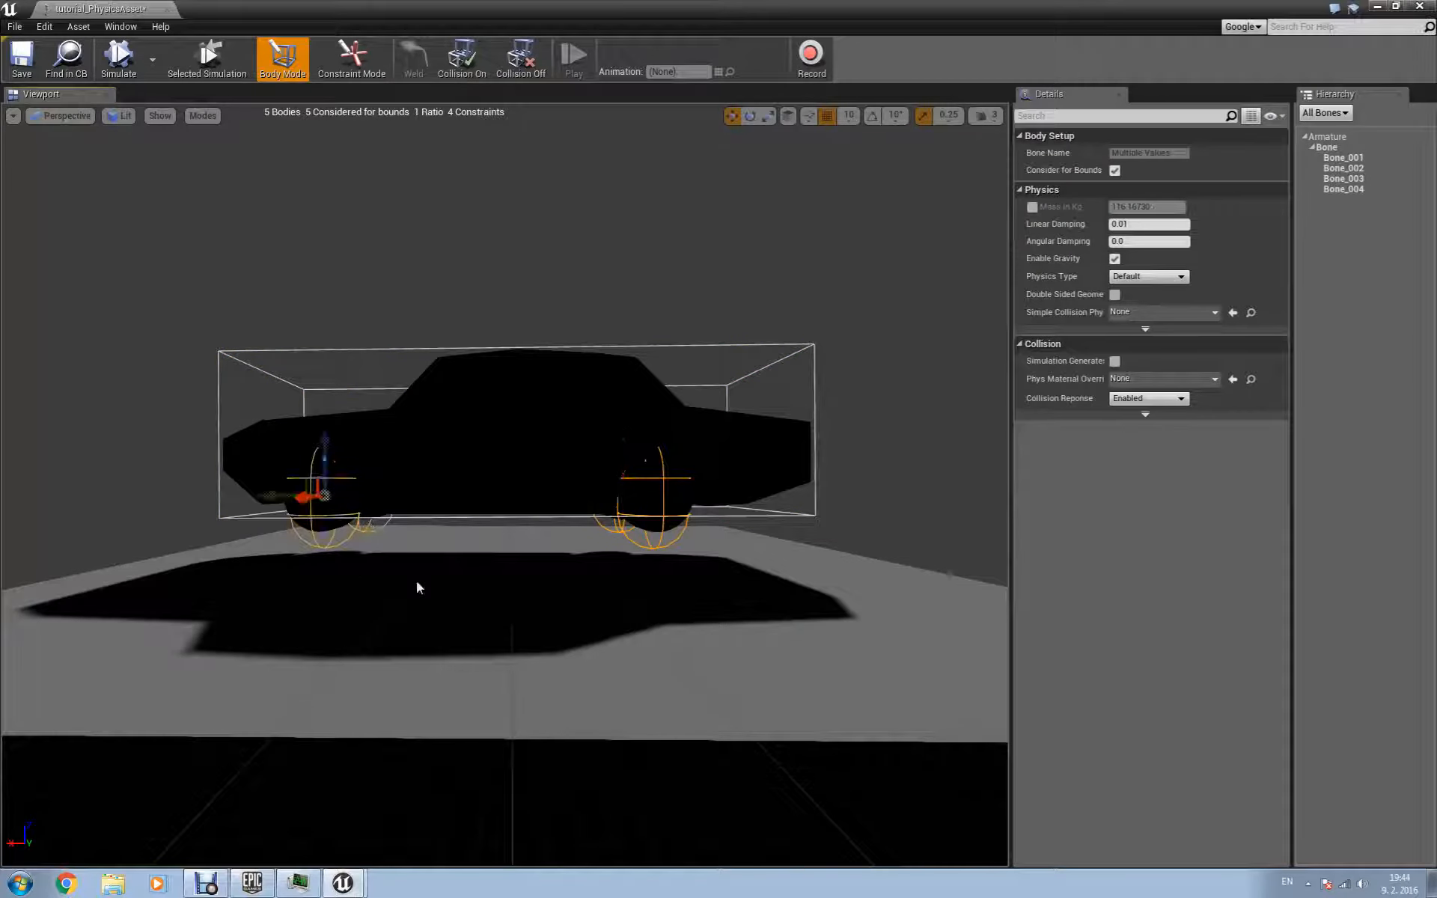
key("e")
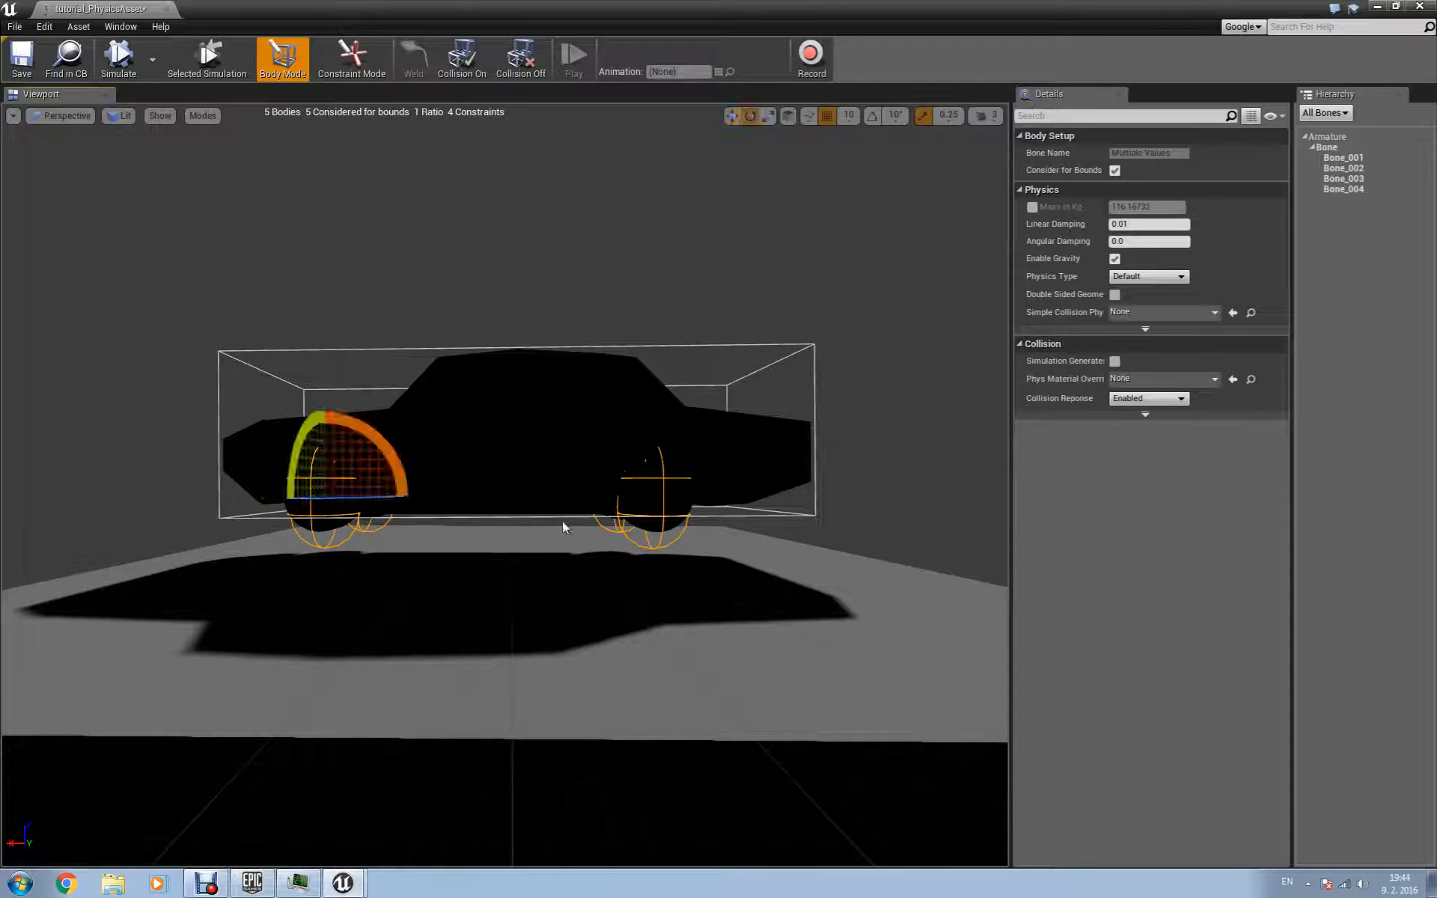
key("r")
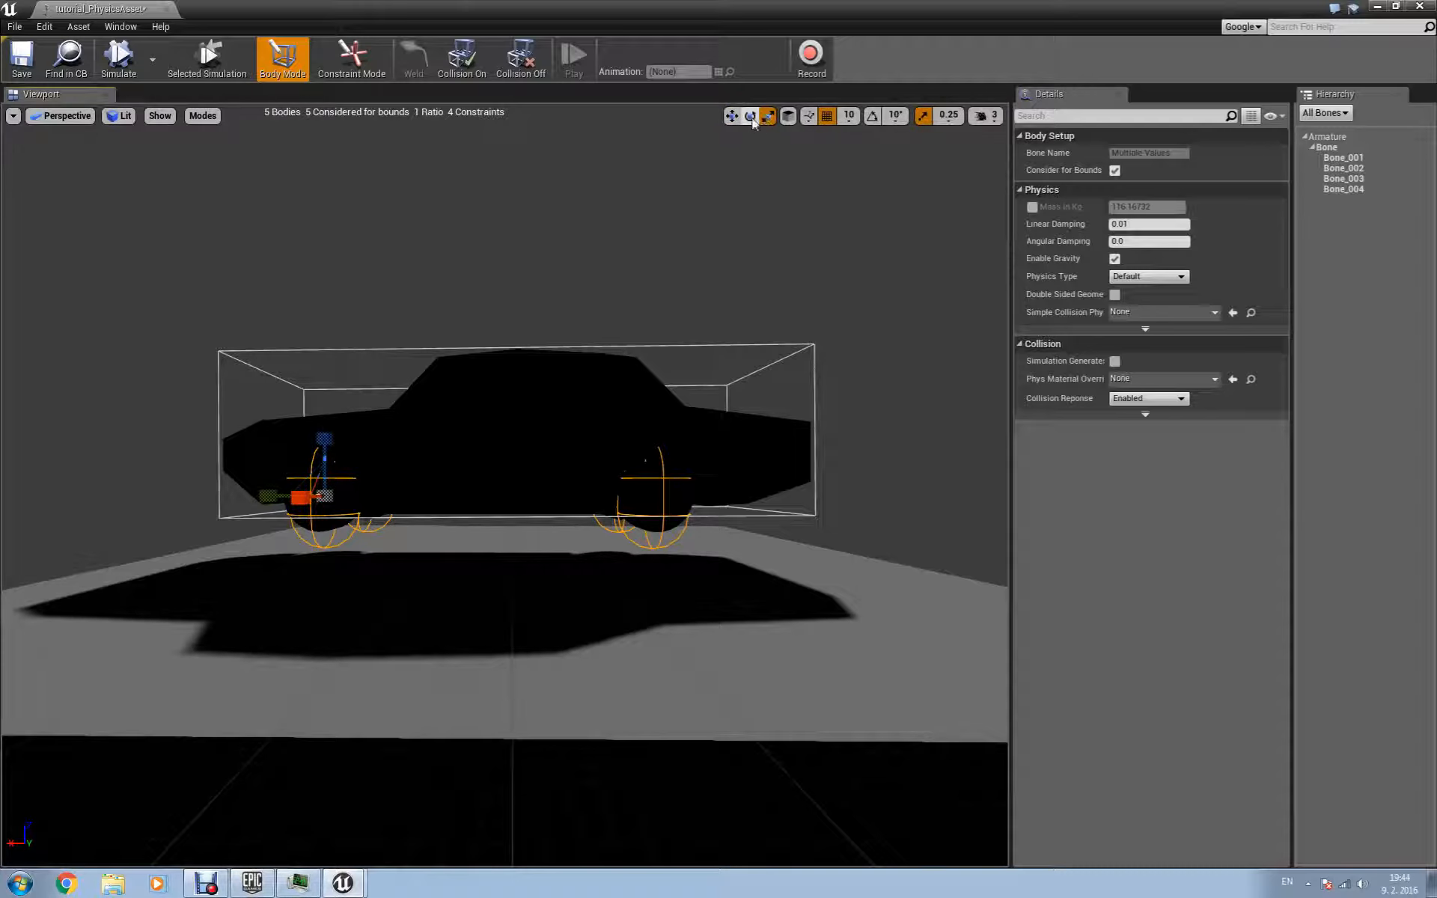
left_click_drag(325, 440, 357, 479)
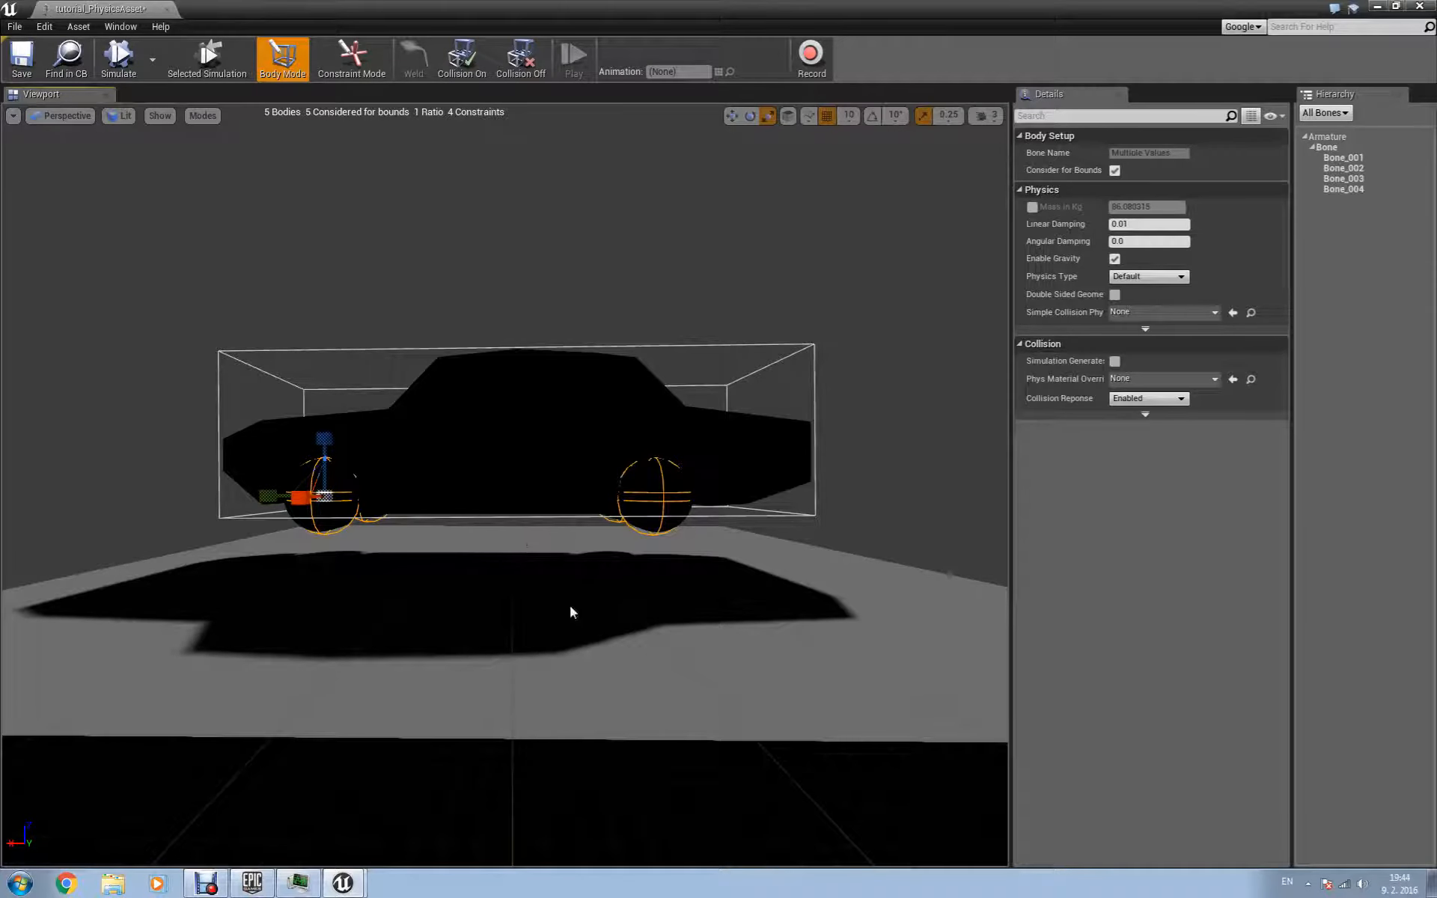
Set the physics type of the four wheel bodies, Bone_001 to Bone_004, to Kinematic.
left_click(1343, 158)
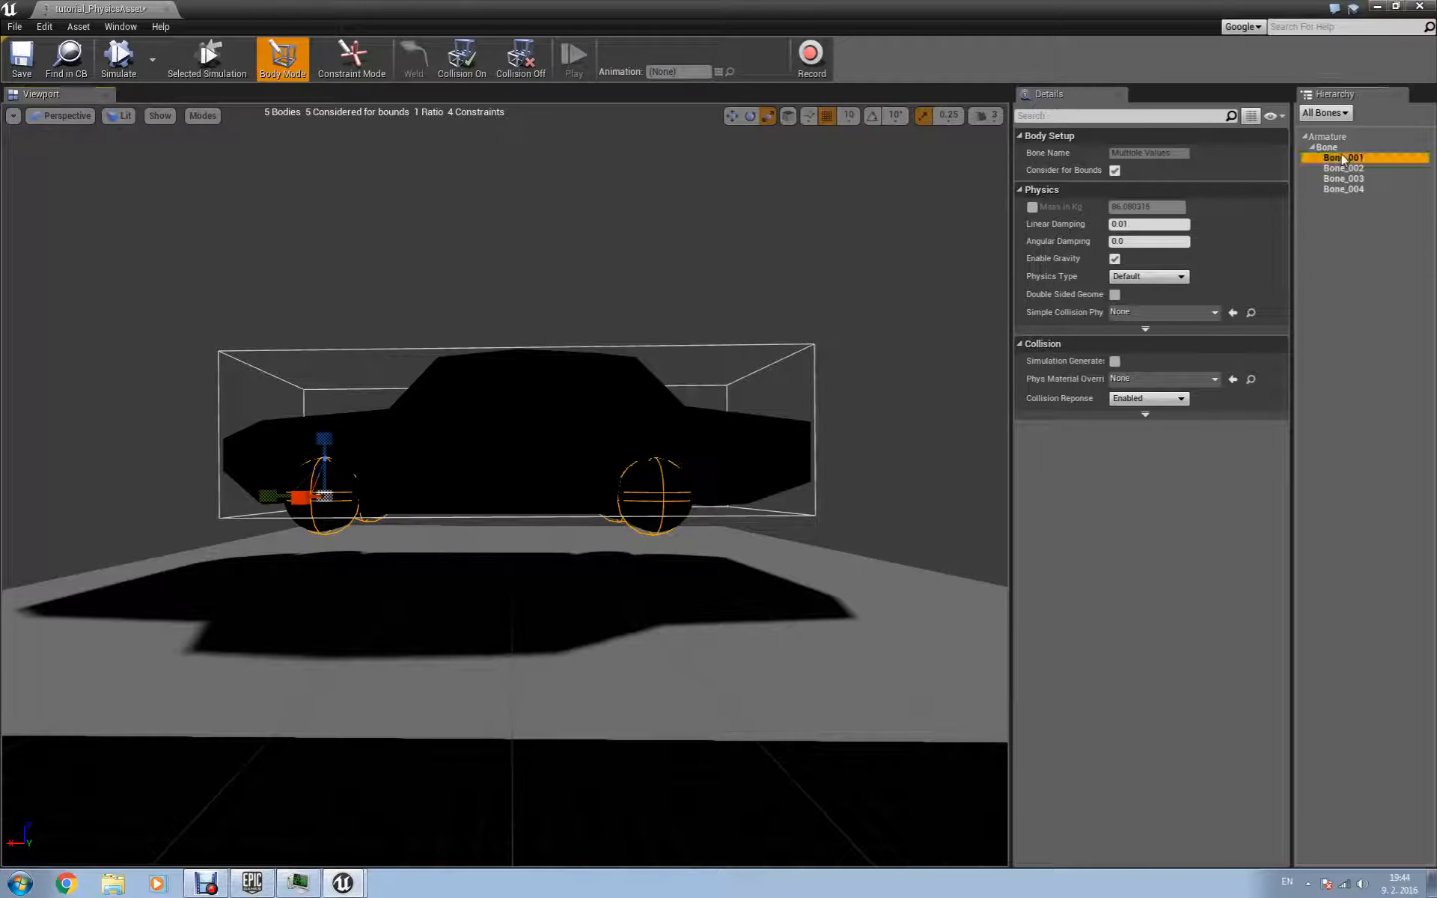
left_click(1343, 168, "ctrl")
left_click(1343, 178, "ctrl")
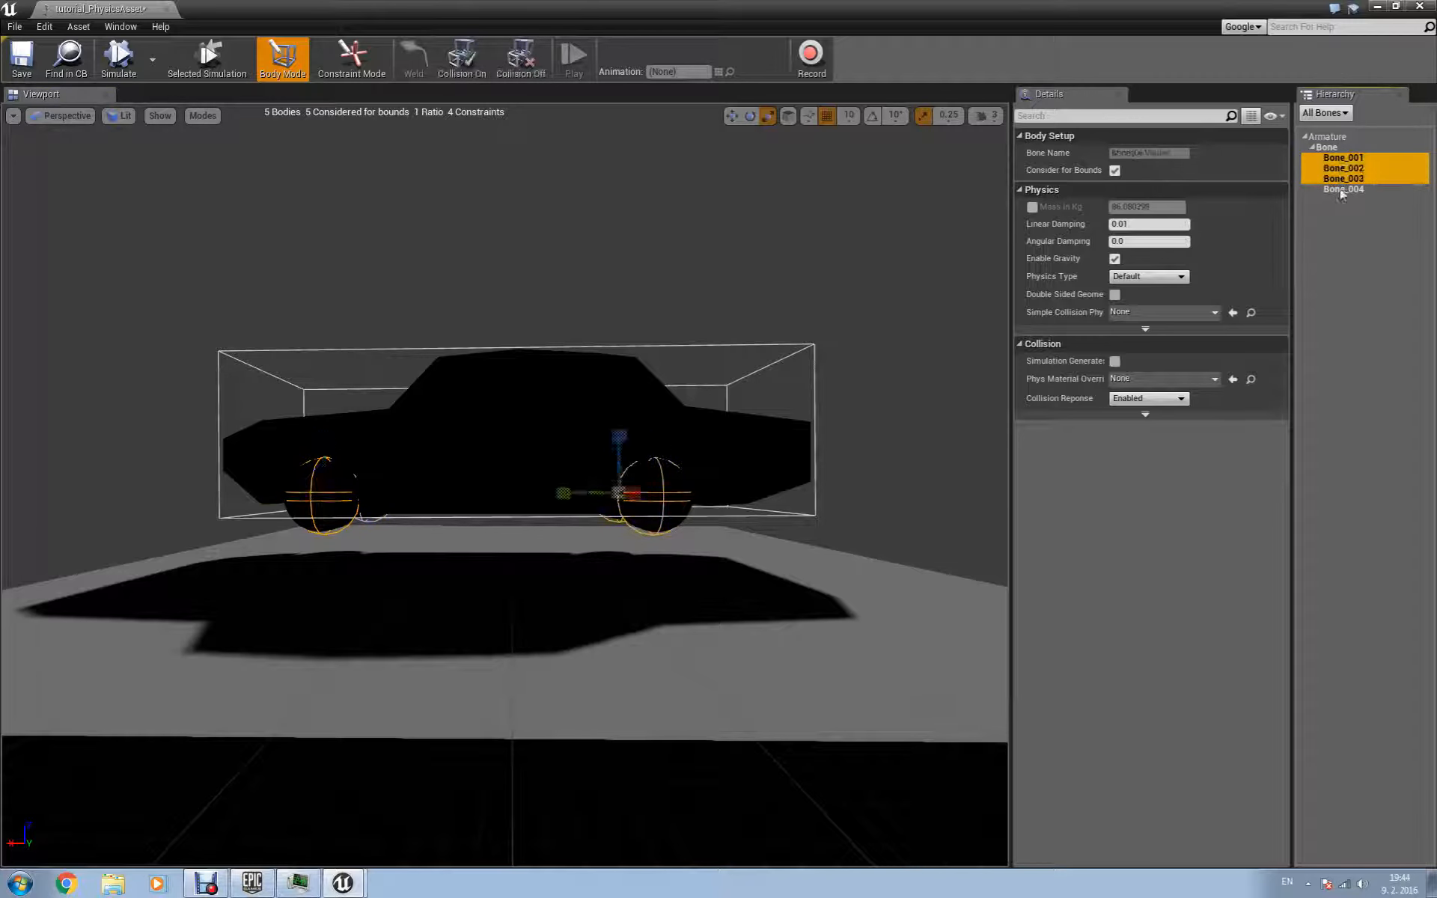
left_click(1343, 189, "ctrl")
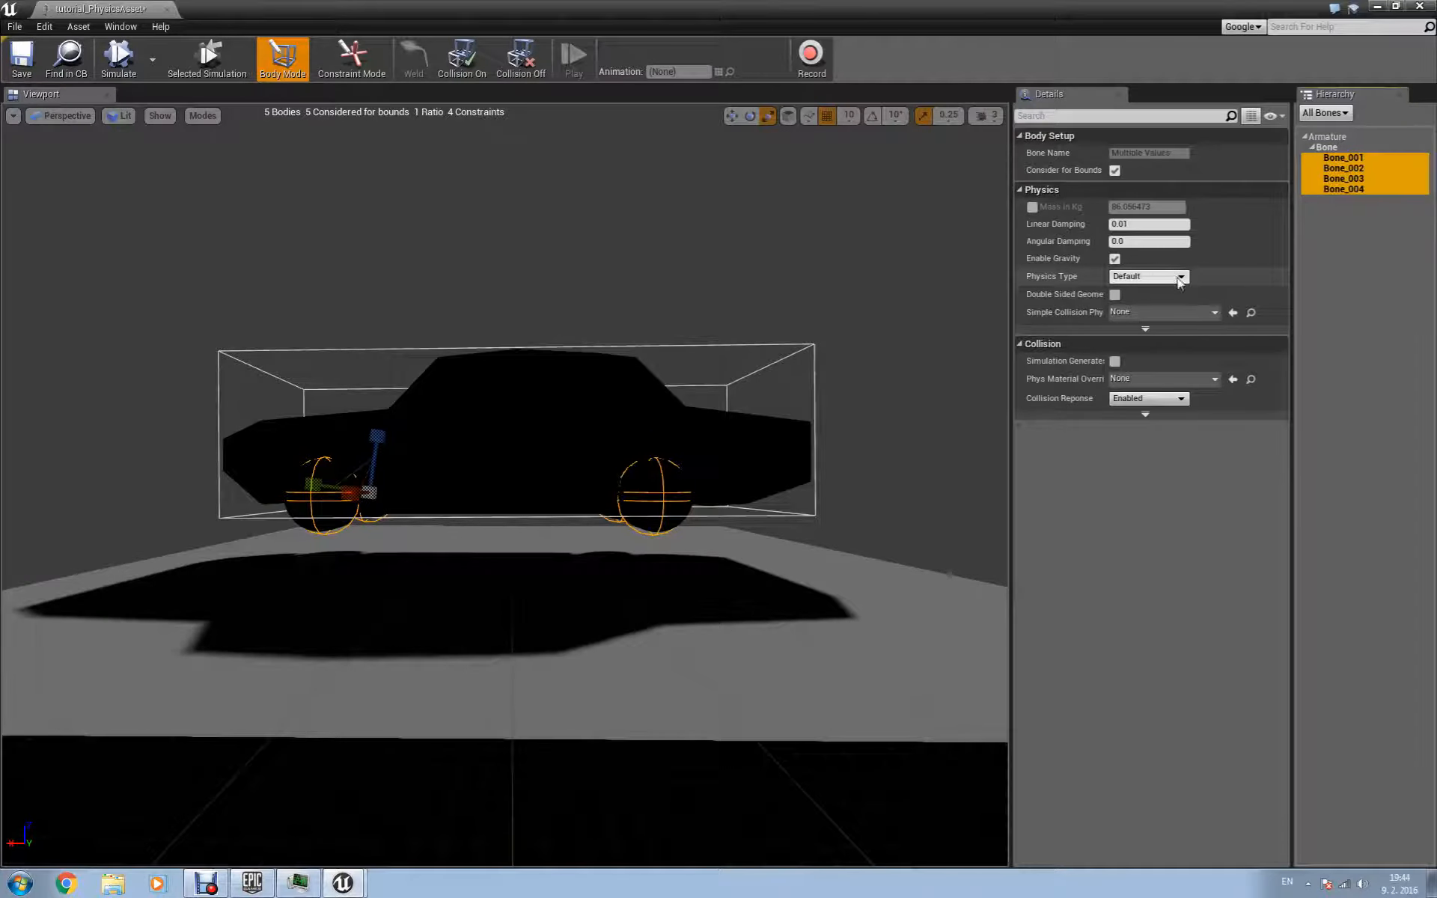
left_click(1179, 278)
left_click(1167, 298)
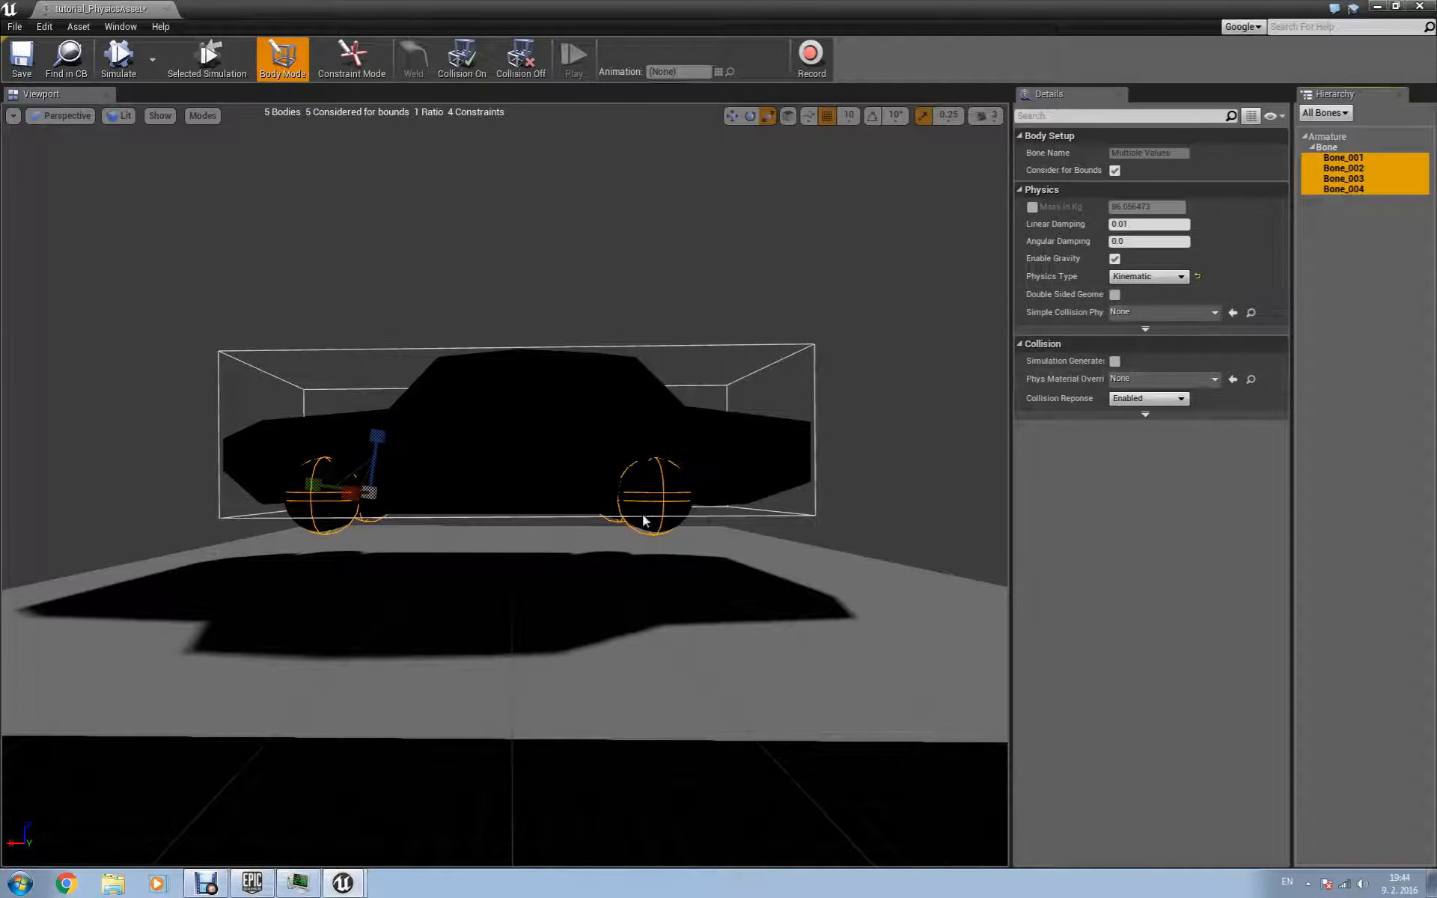
Move the main Bone body's collision box slightly upward and close the physics asset.
left_click(556, 349)
key("e")
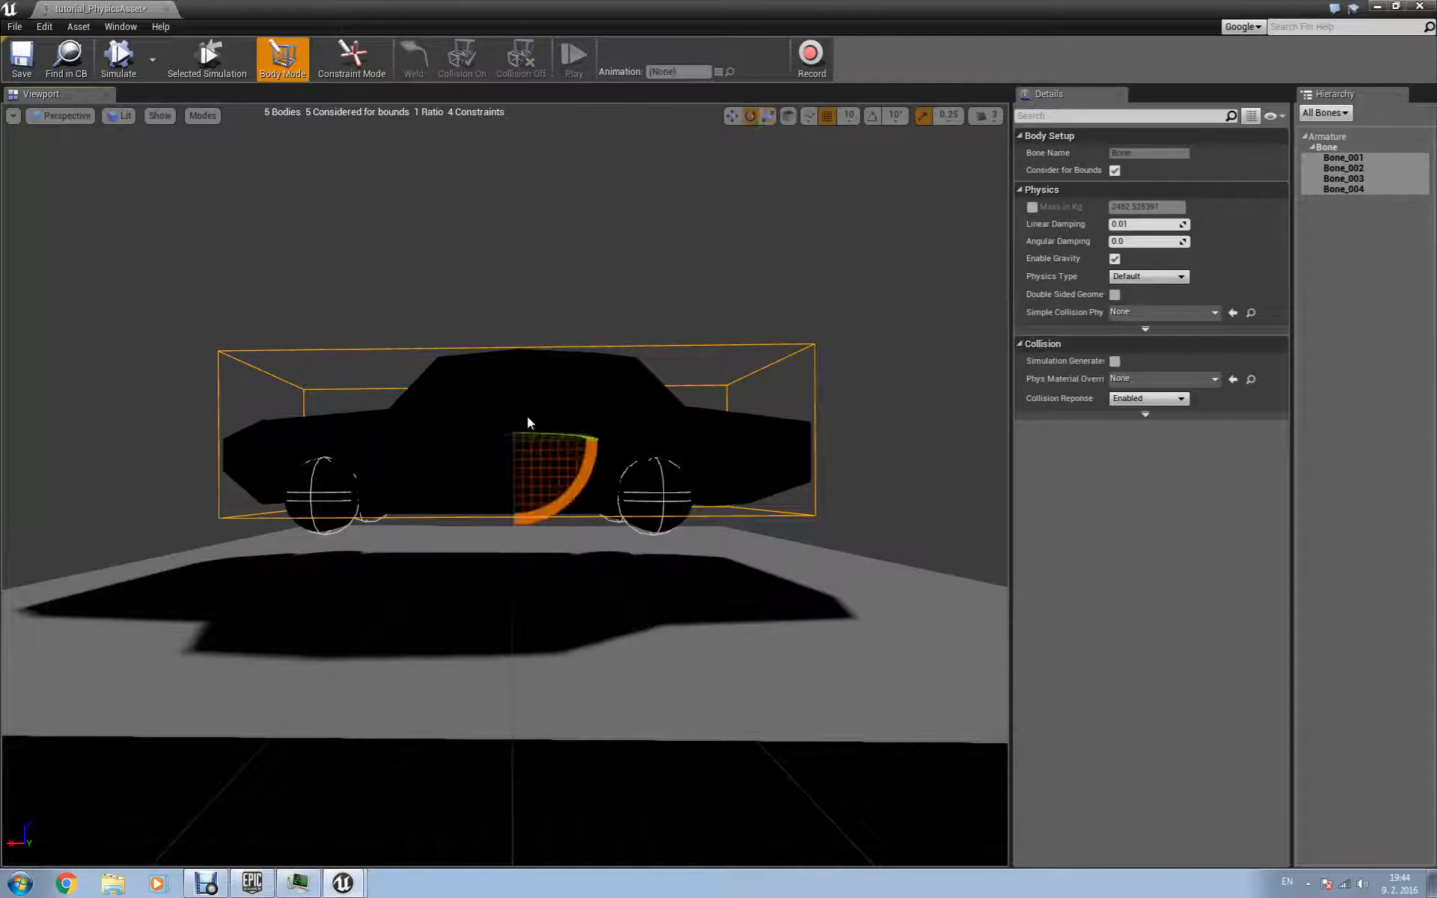
left_click_drag(573, 485, 579, 485)
key("w")
left_click_drag(512, 407, 512, 405)
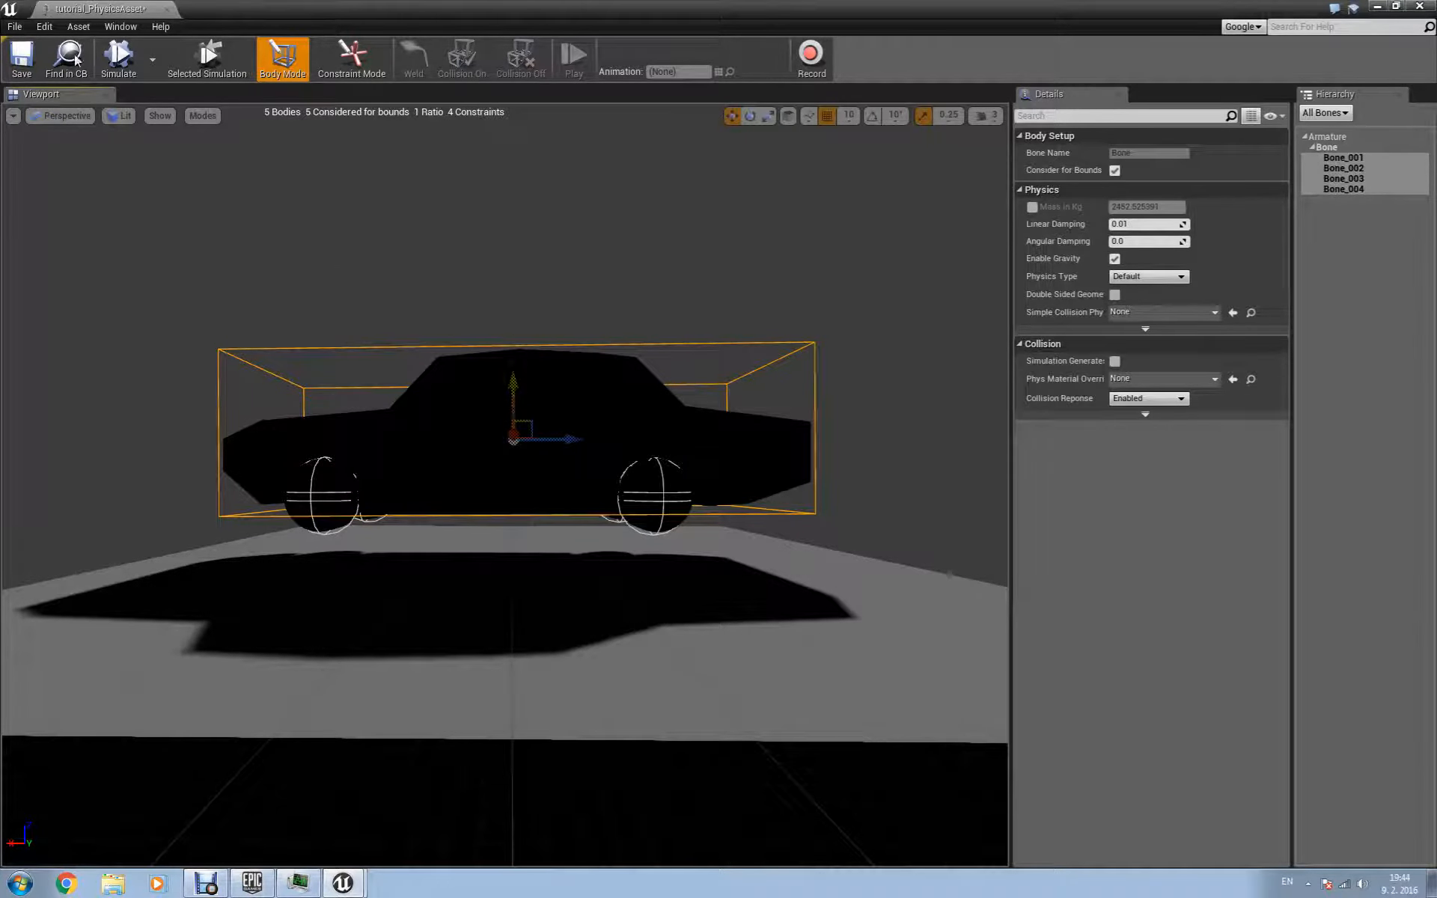
left_click(166, 8)
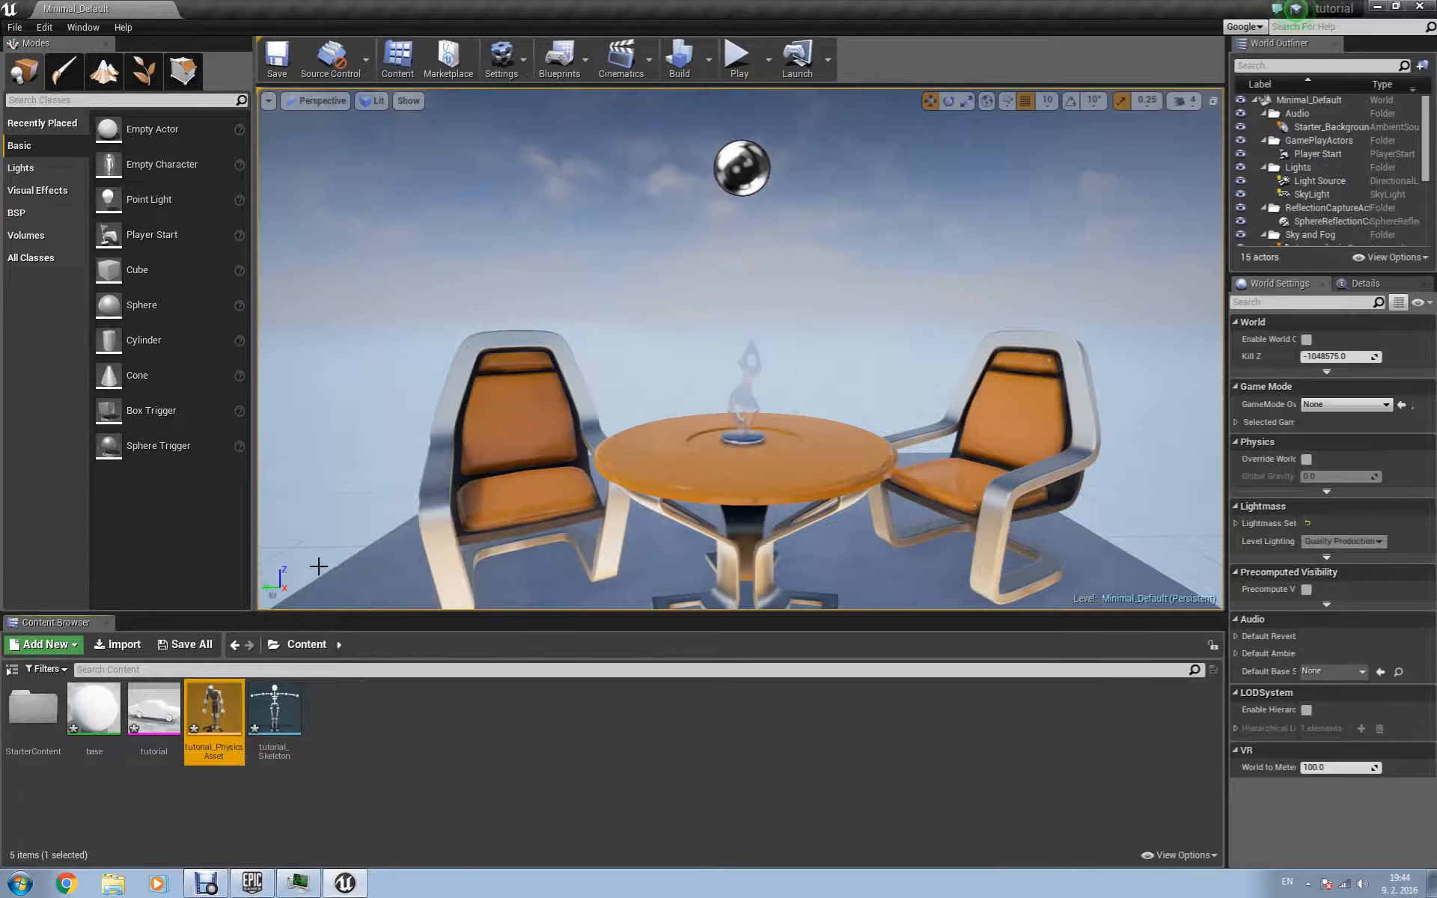
Create a Blueprint class named mycar with WheeledVehicle as its parent class.
right_click(413, 737)
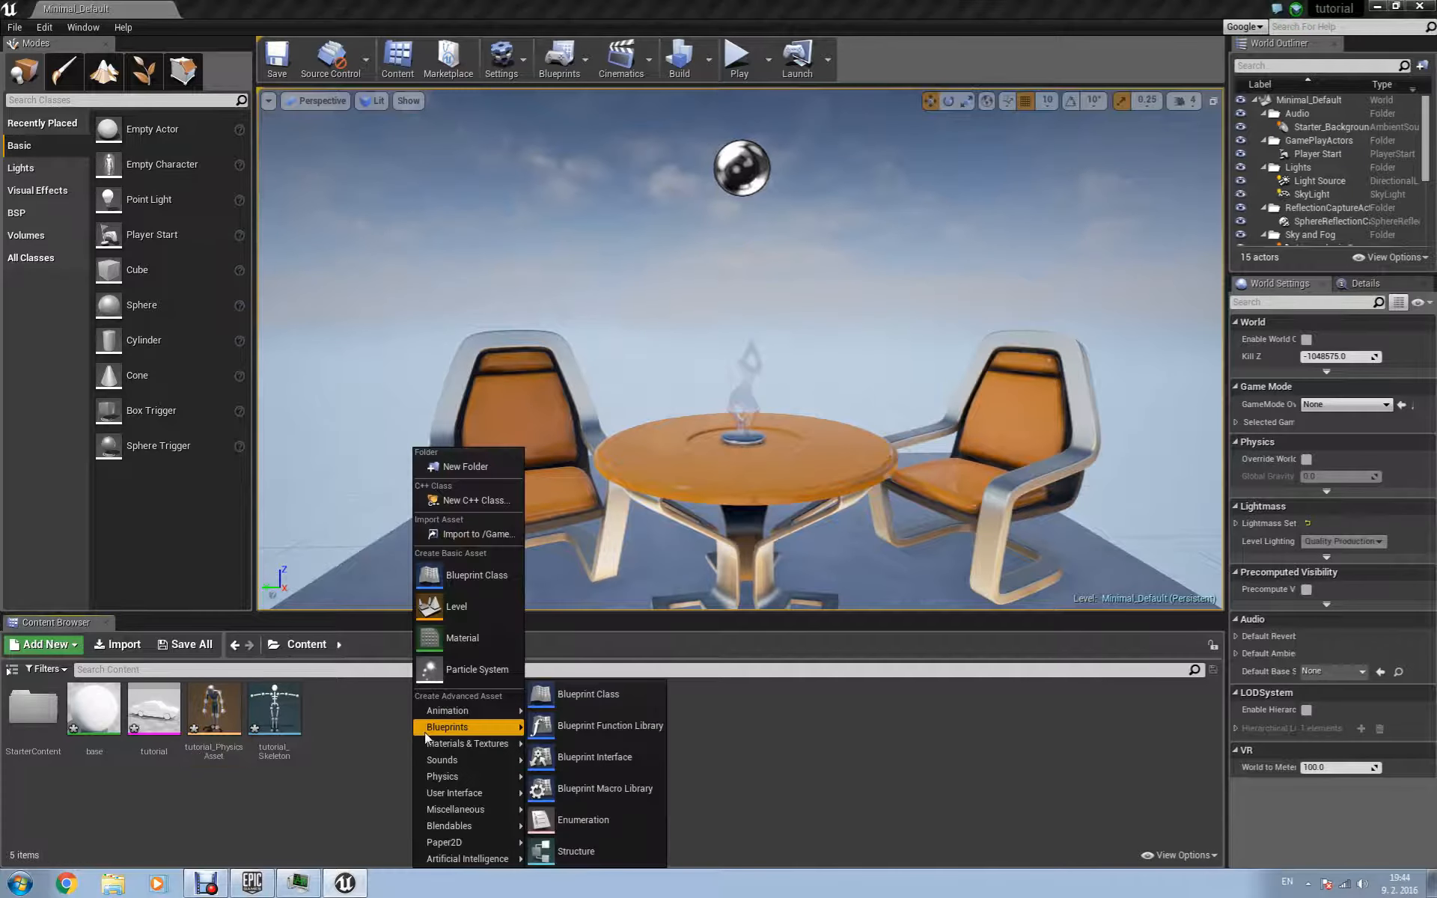
left_click(466, 577)
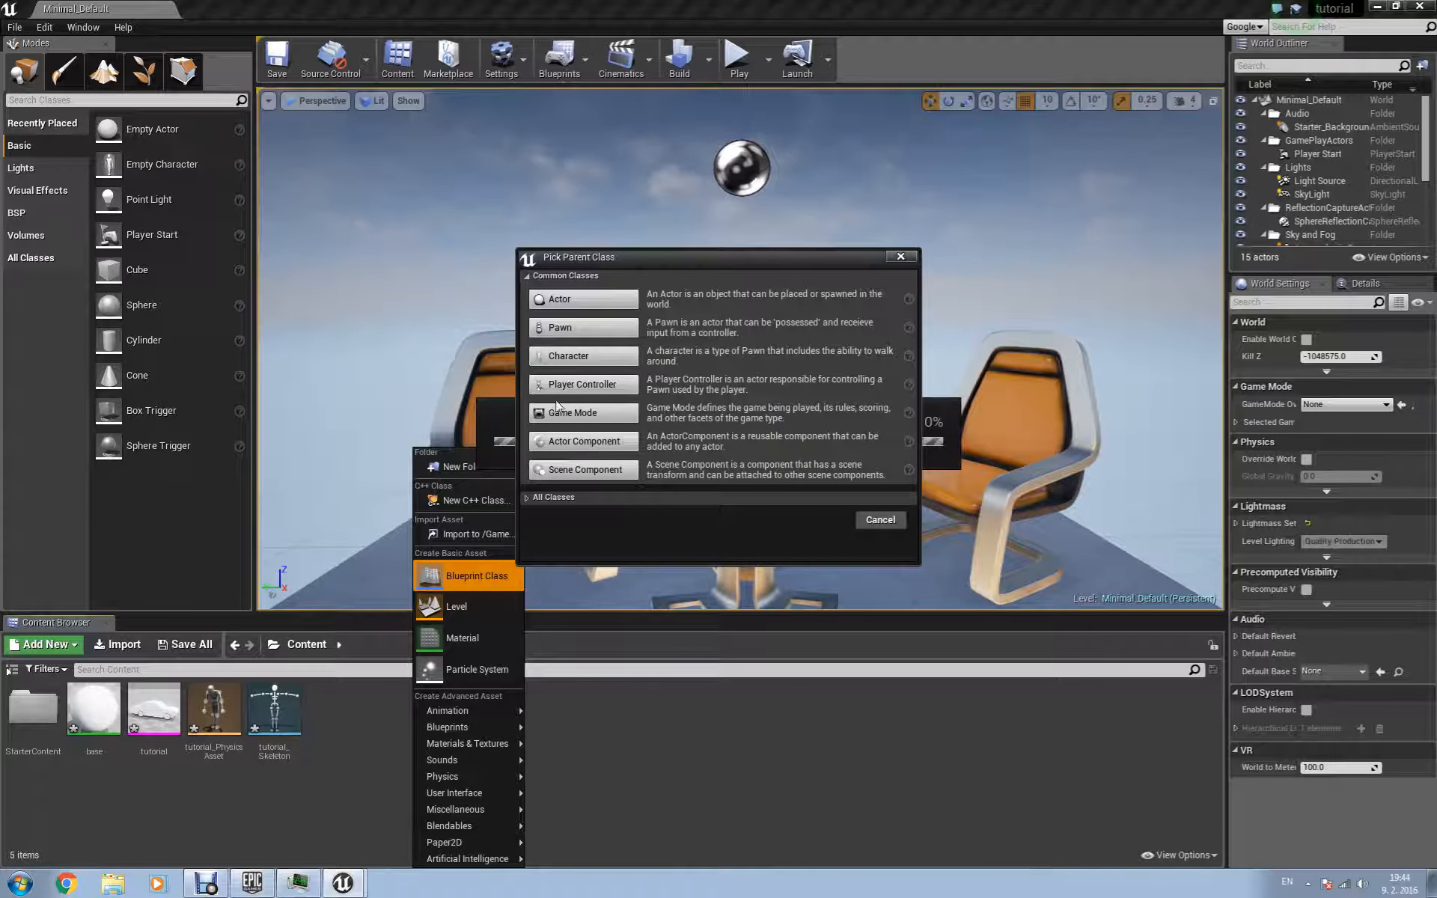
left_click(546, 496)
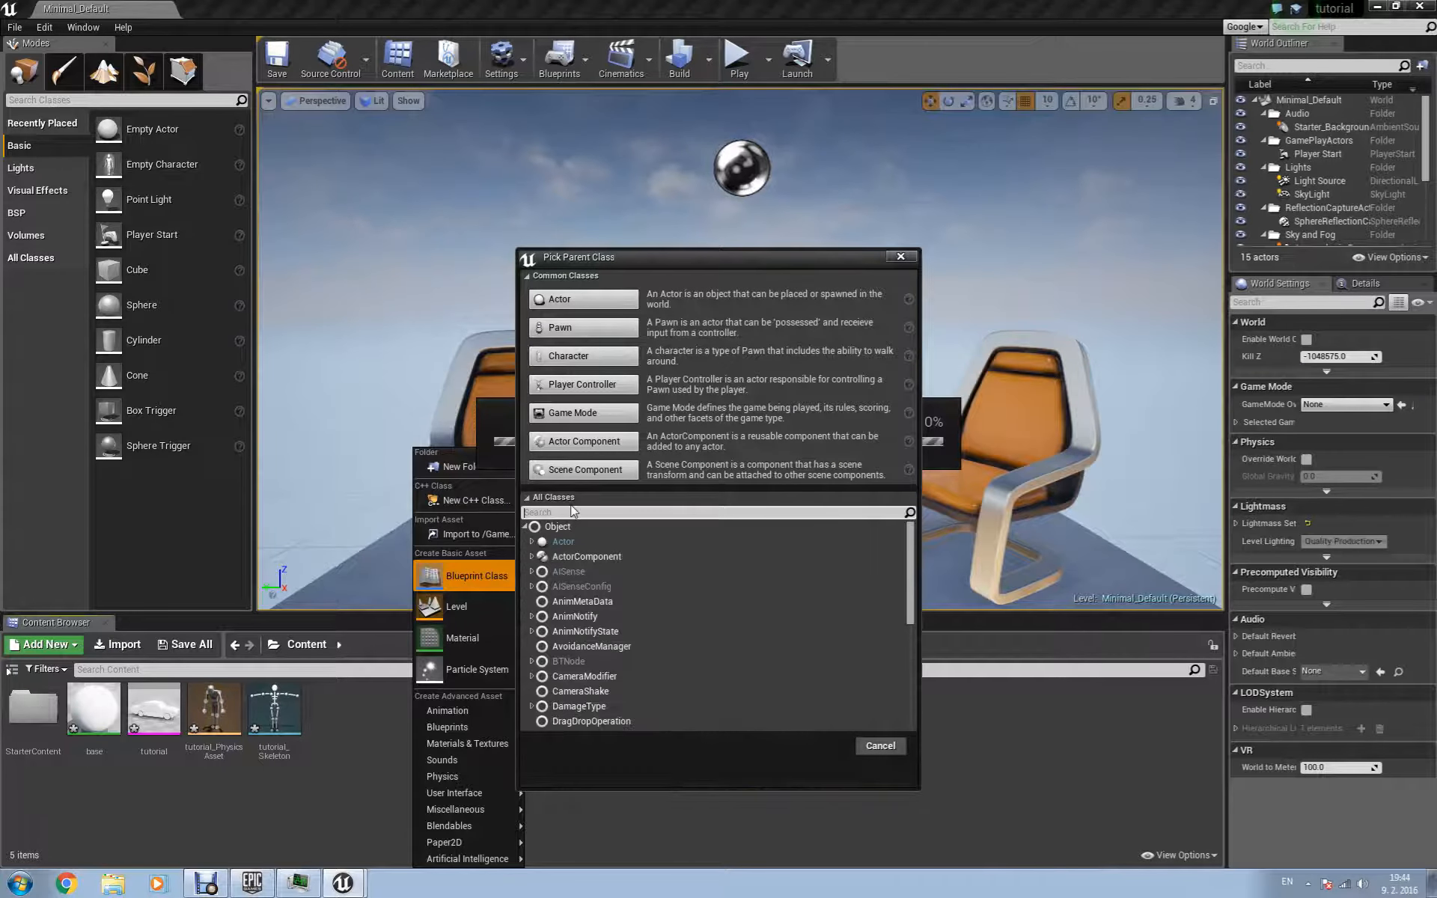
left_click(574, 511)
type("wheel")
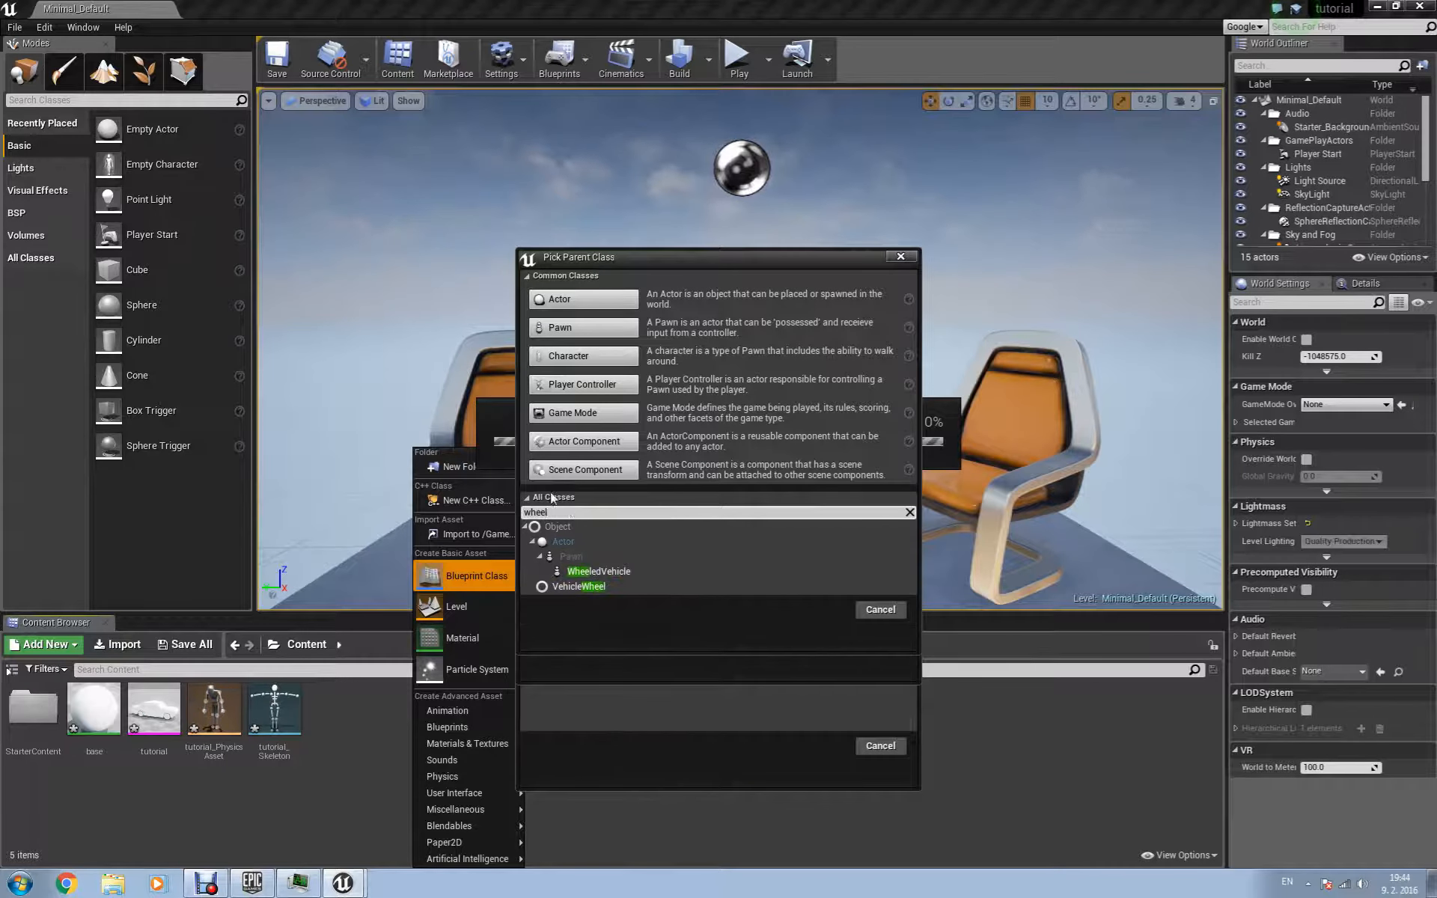
left_click(623, 572)
left_click(828, 610)
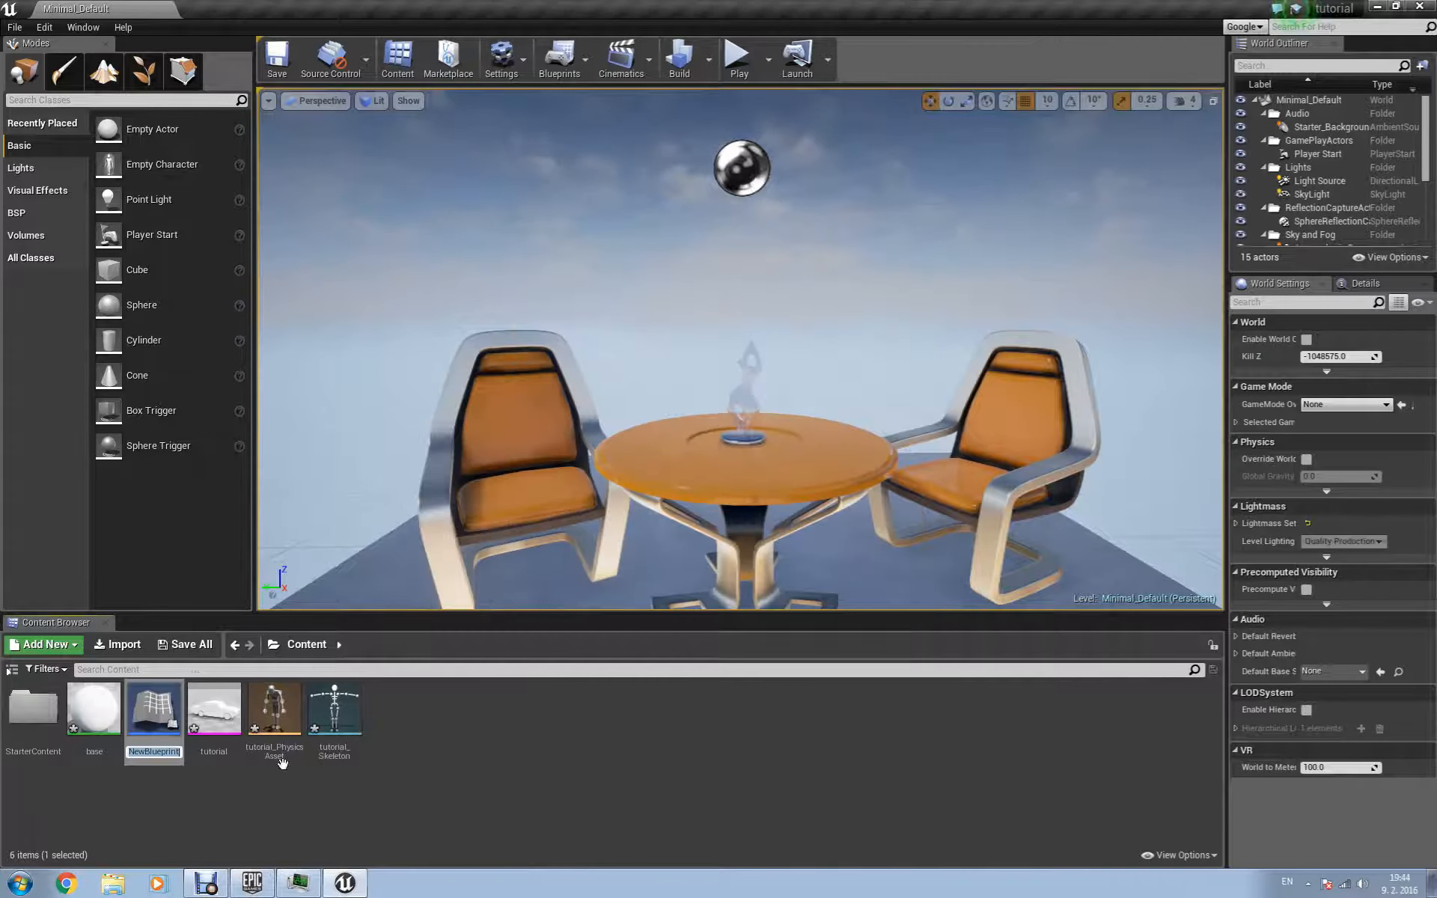
type("mycar")
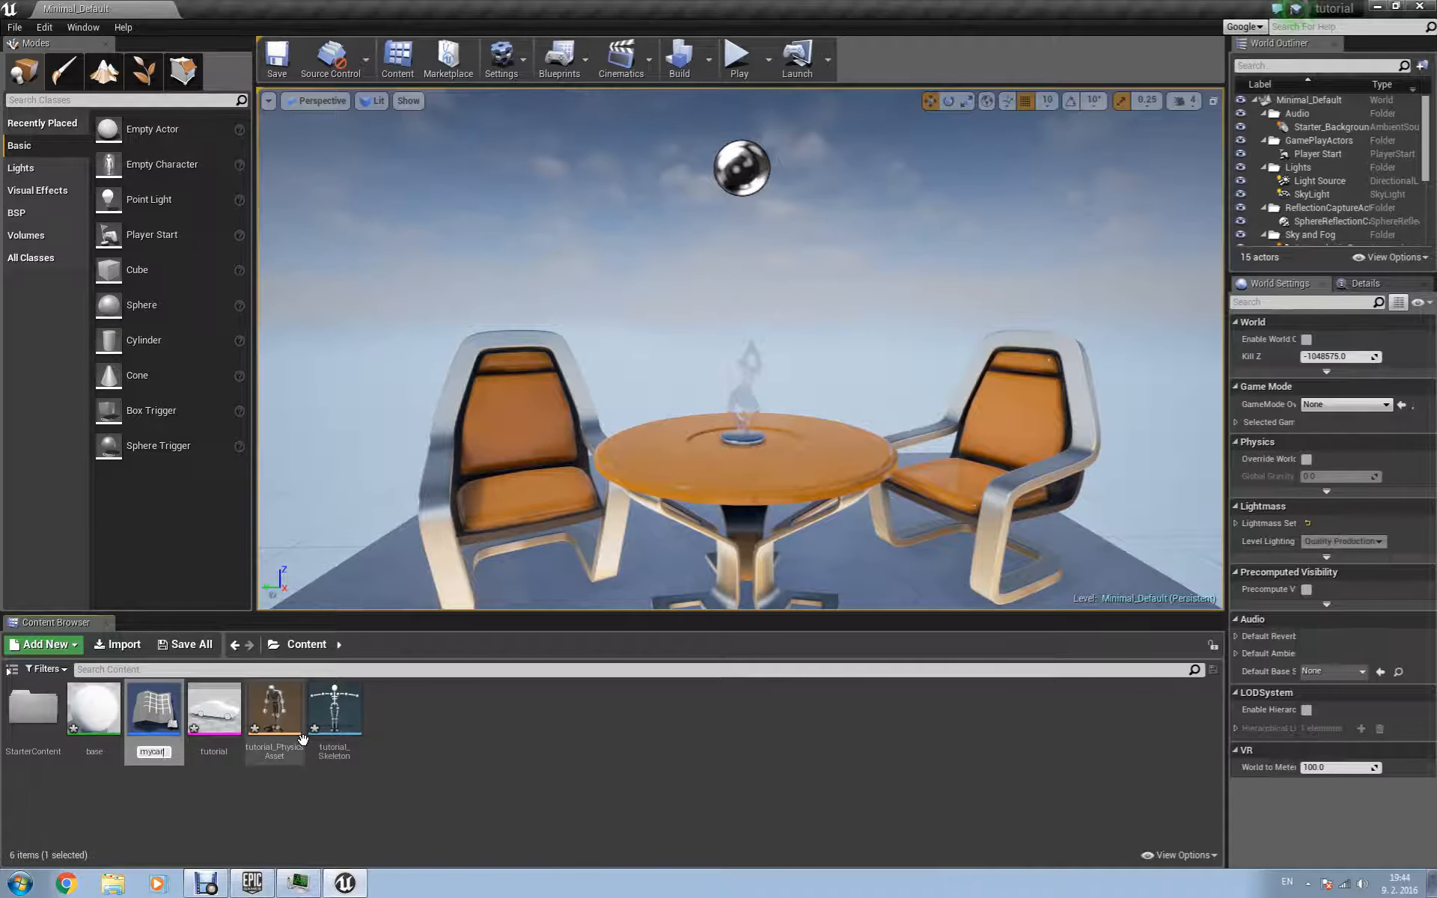
key("Return")
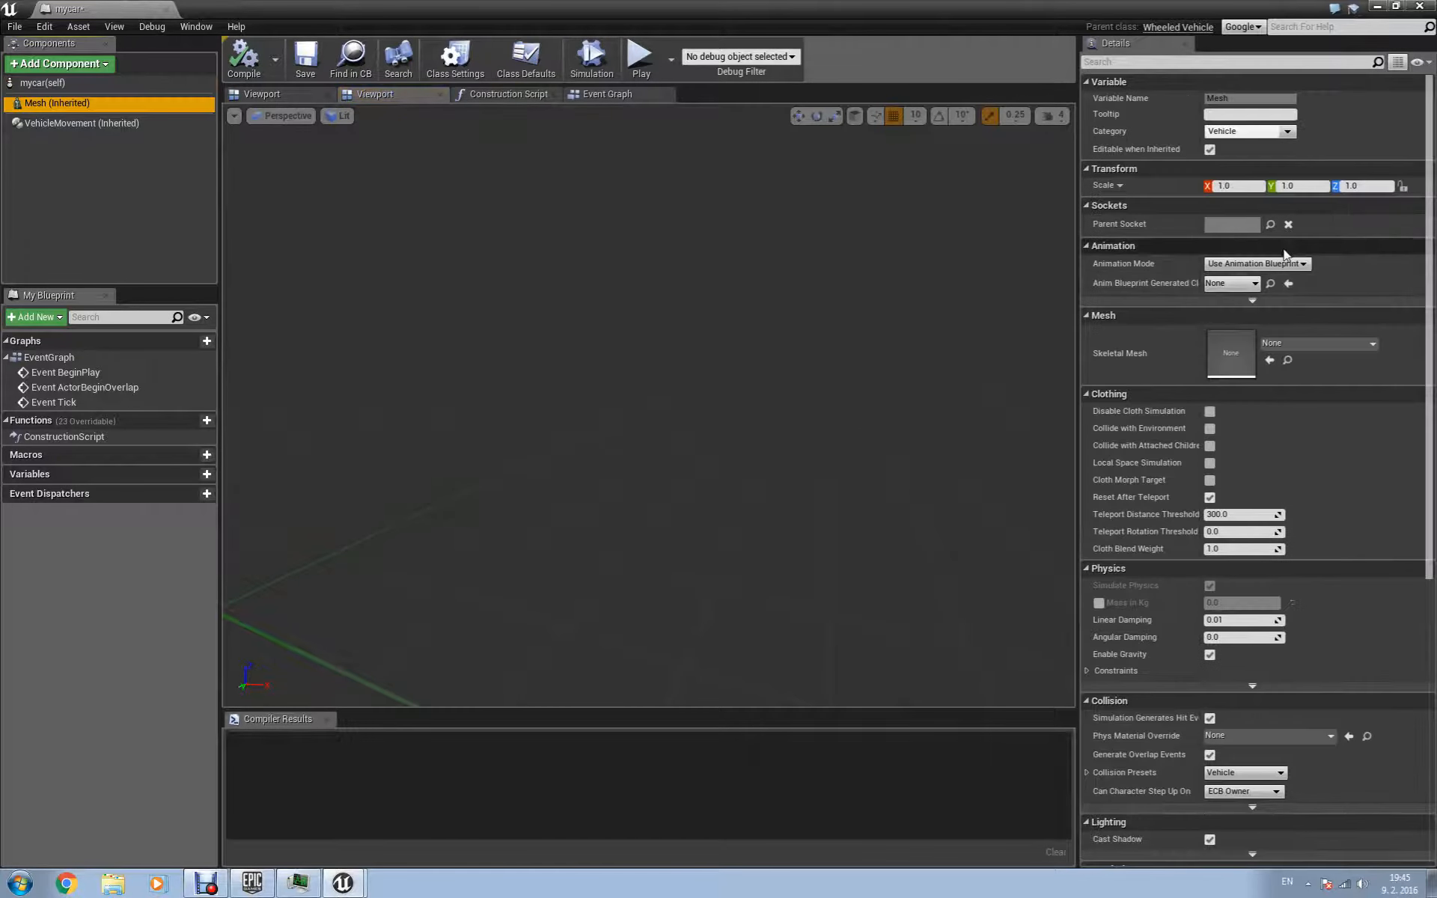
Assign the tutorial skeletal mesh to mycar's inherited Mesh component and close the blueprint.
left_click(1327, 344)
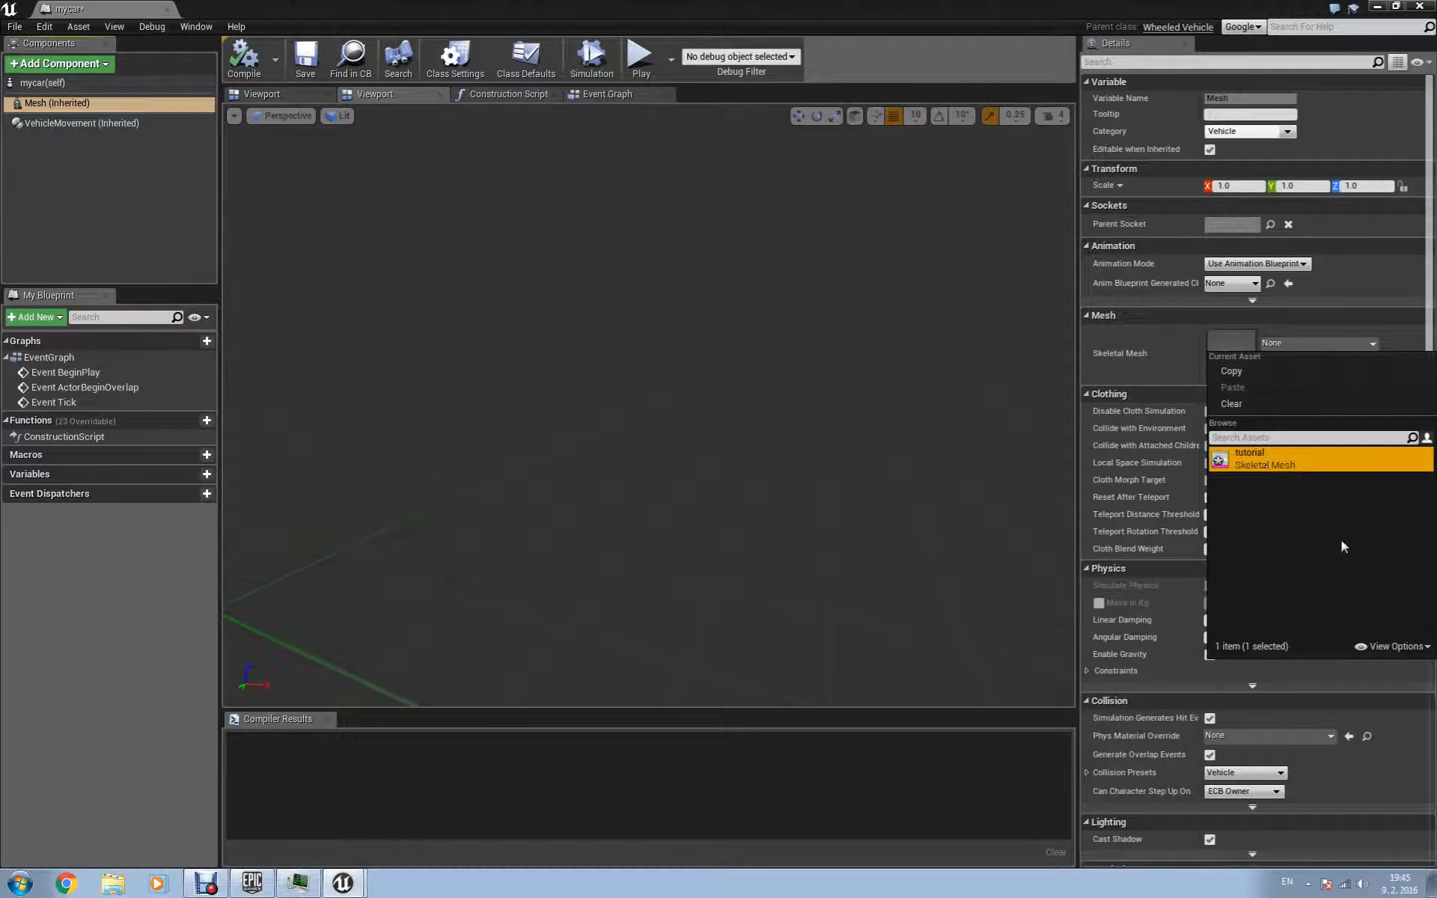
scroll(881, 415, "down", 5)
right_click_drag(751, 418, 703, 417)
scroll(700, 419, "down", 4)
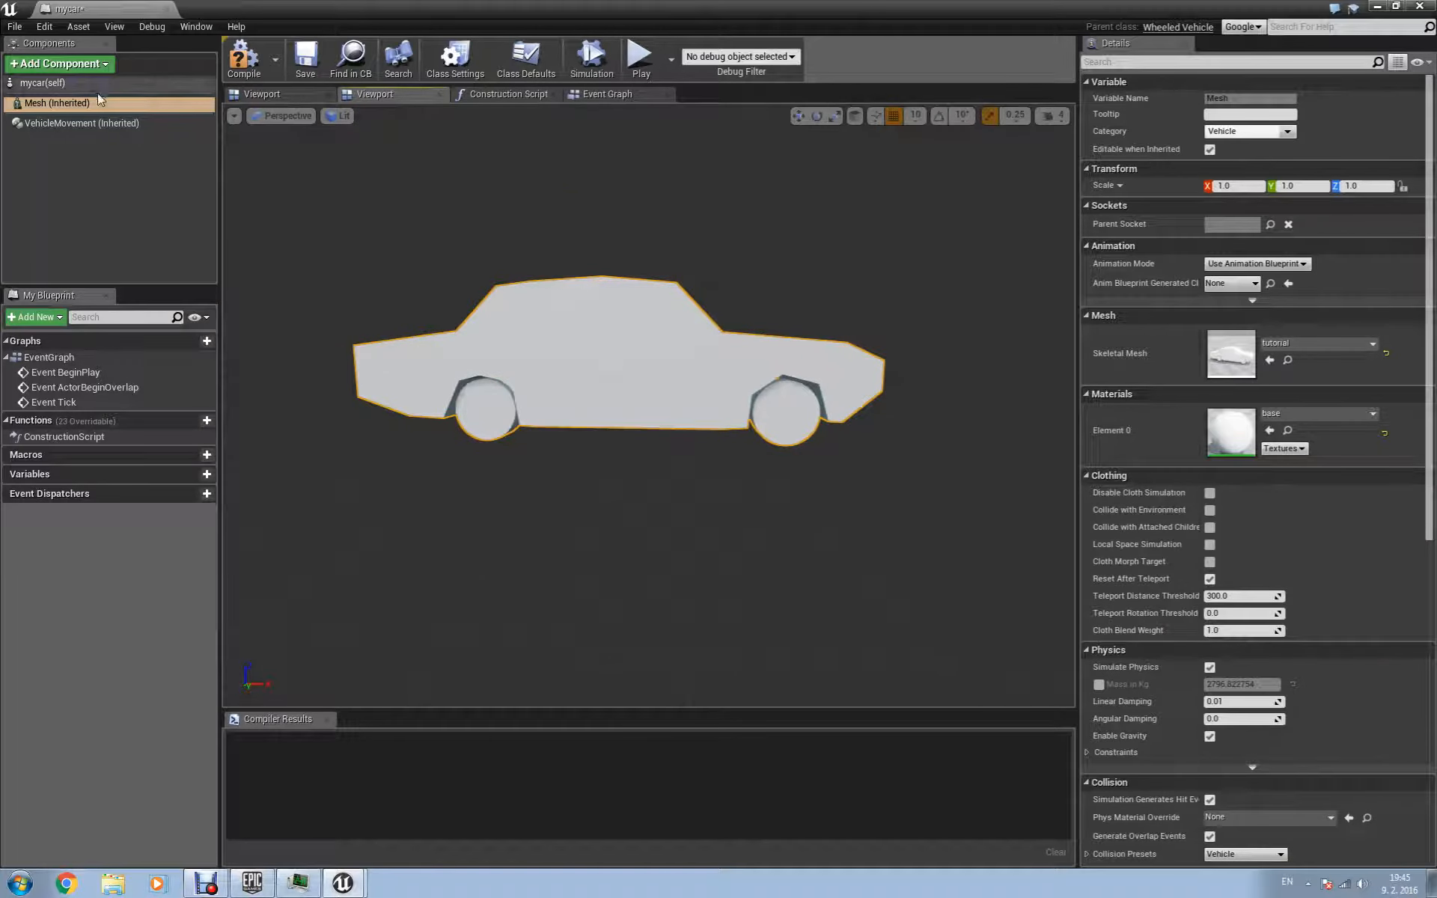
left_click(168, 11)
Create a Game Mode blueprint named basicgamemode.
right_click(503, 699)
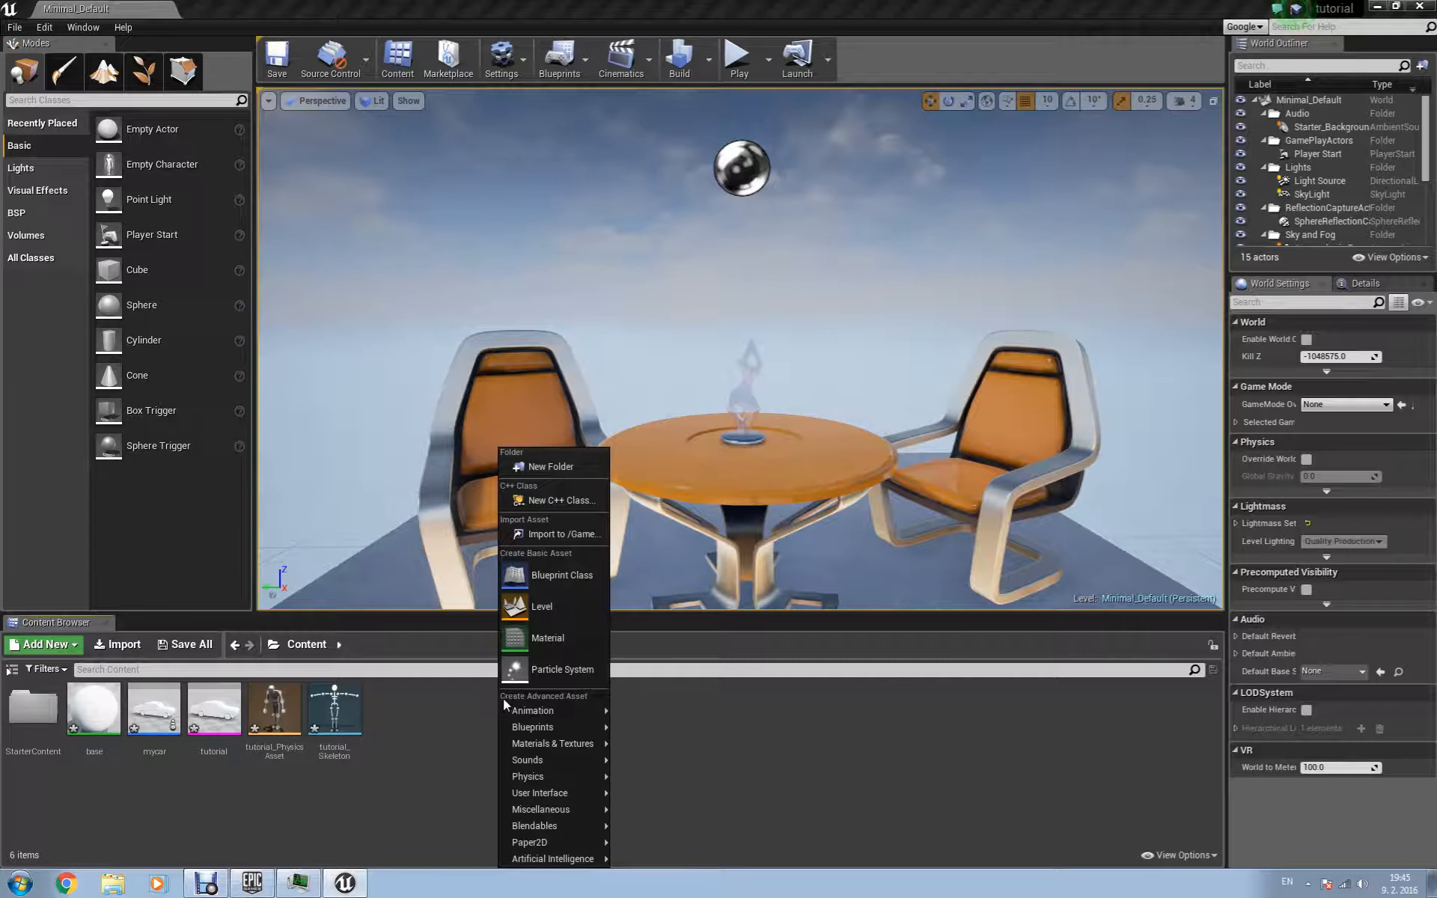
left_click(566, 574)
left_click(583, 398)
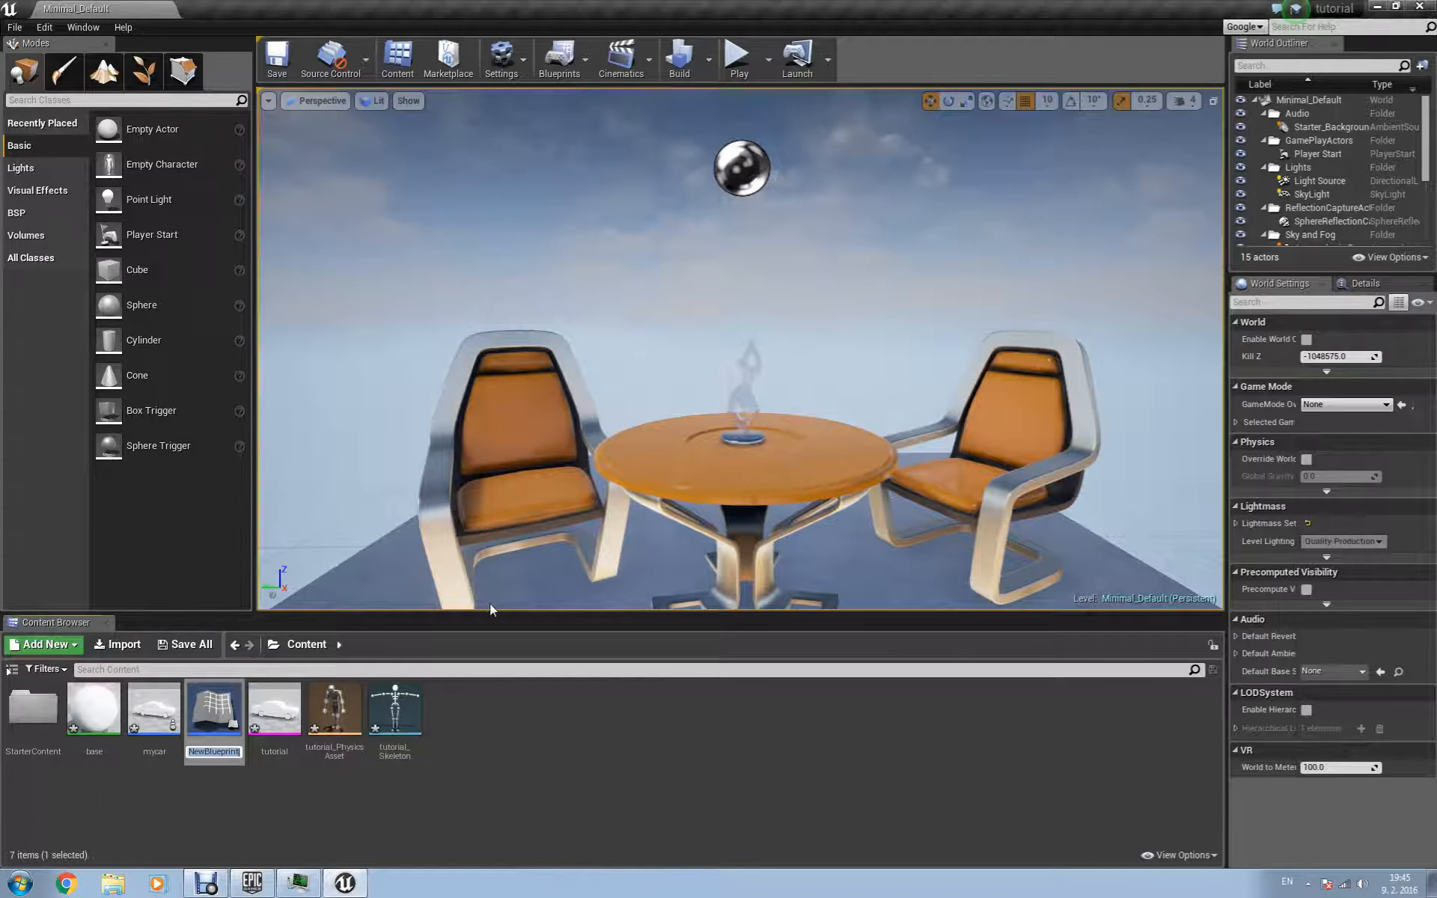
type("logamemode")
key("Return")
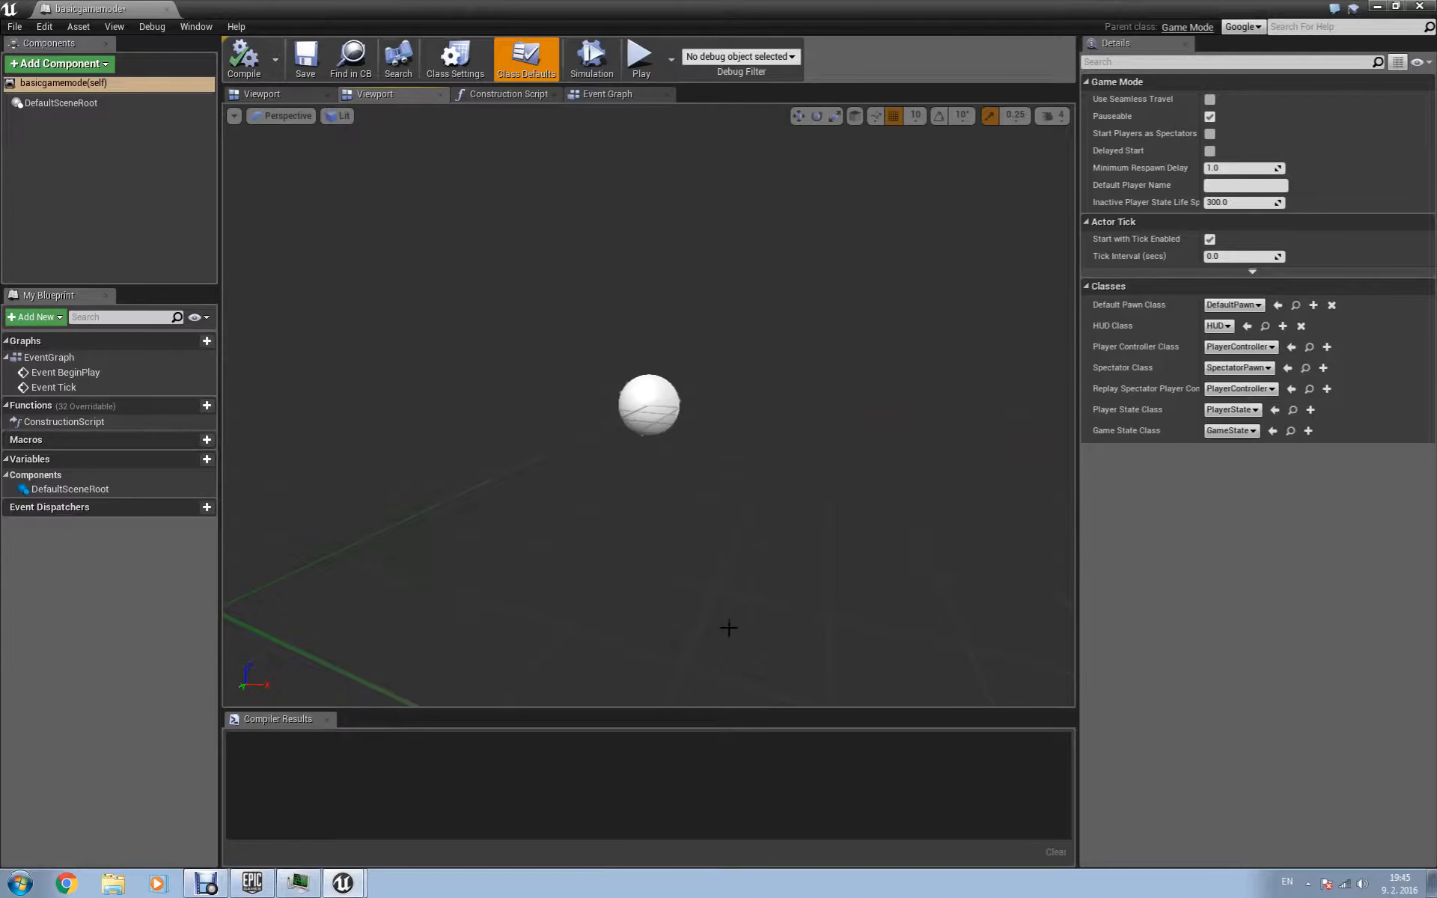
Set basicgamemode's Default Pawn Class to mycar, then compile and close the blueprint.
left_click(1233, 304)
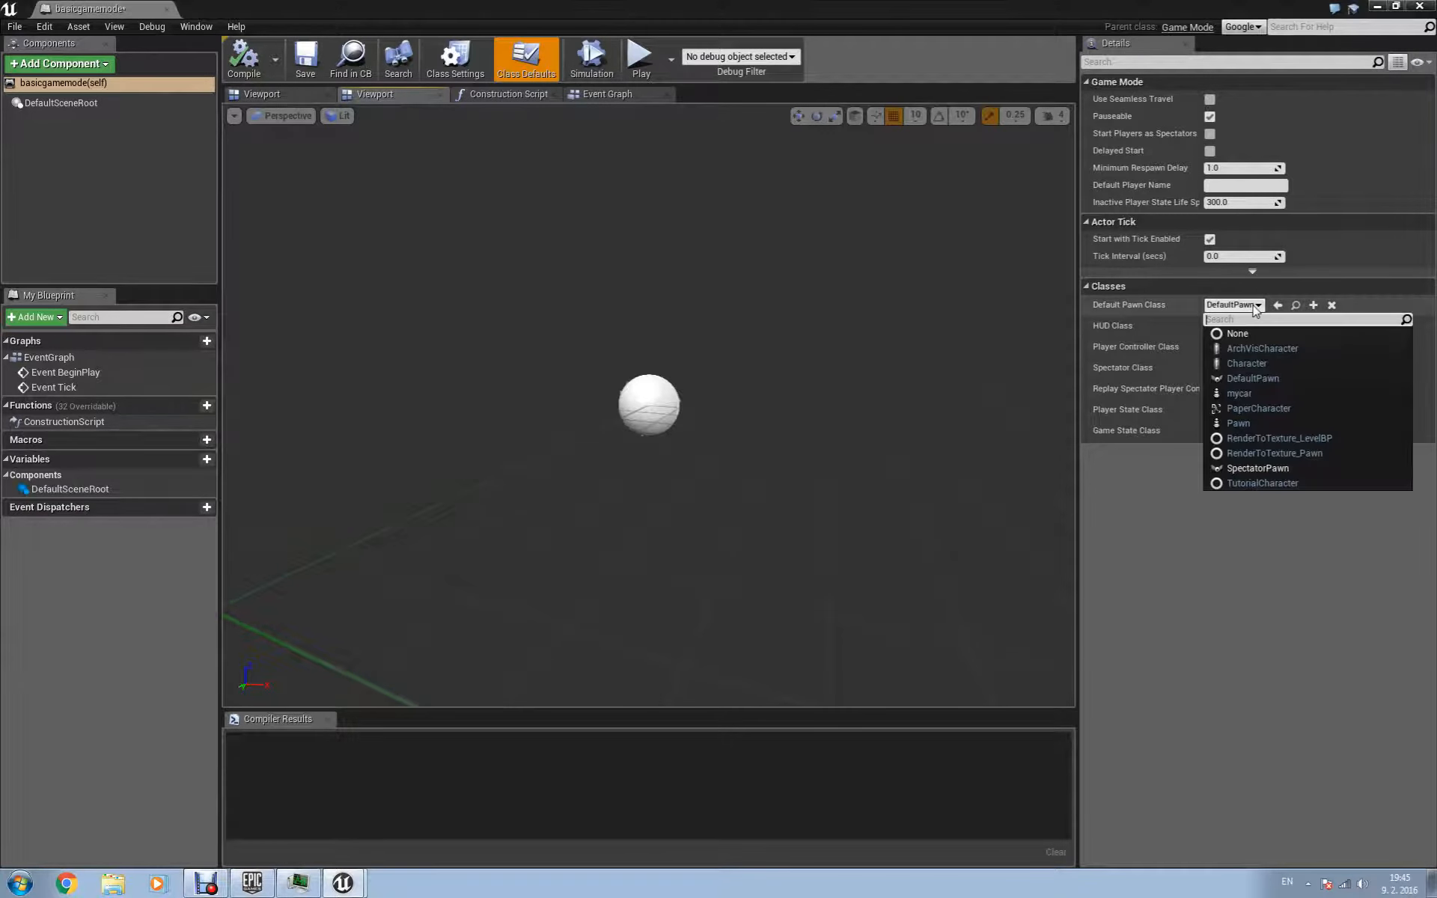
left_click(1254, 392)
left_click(252, 71)
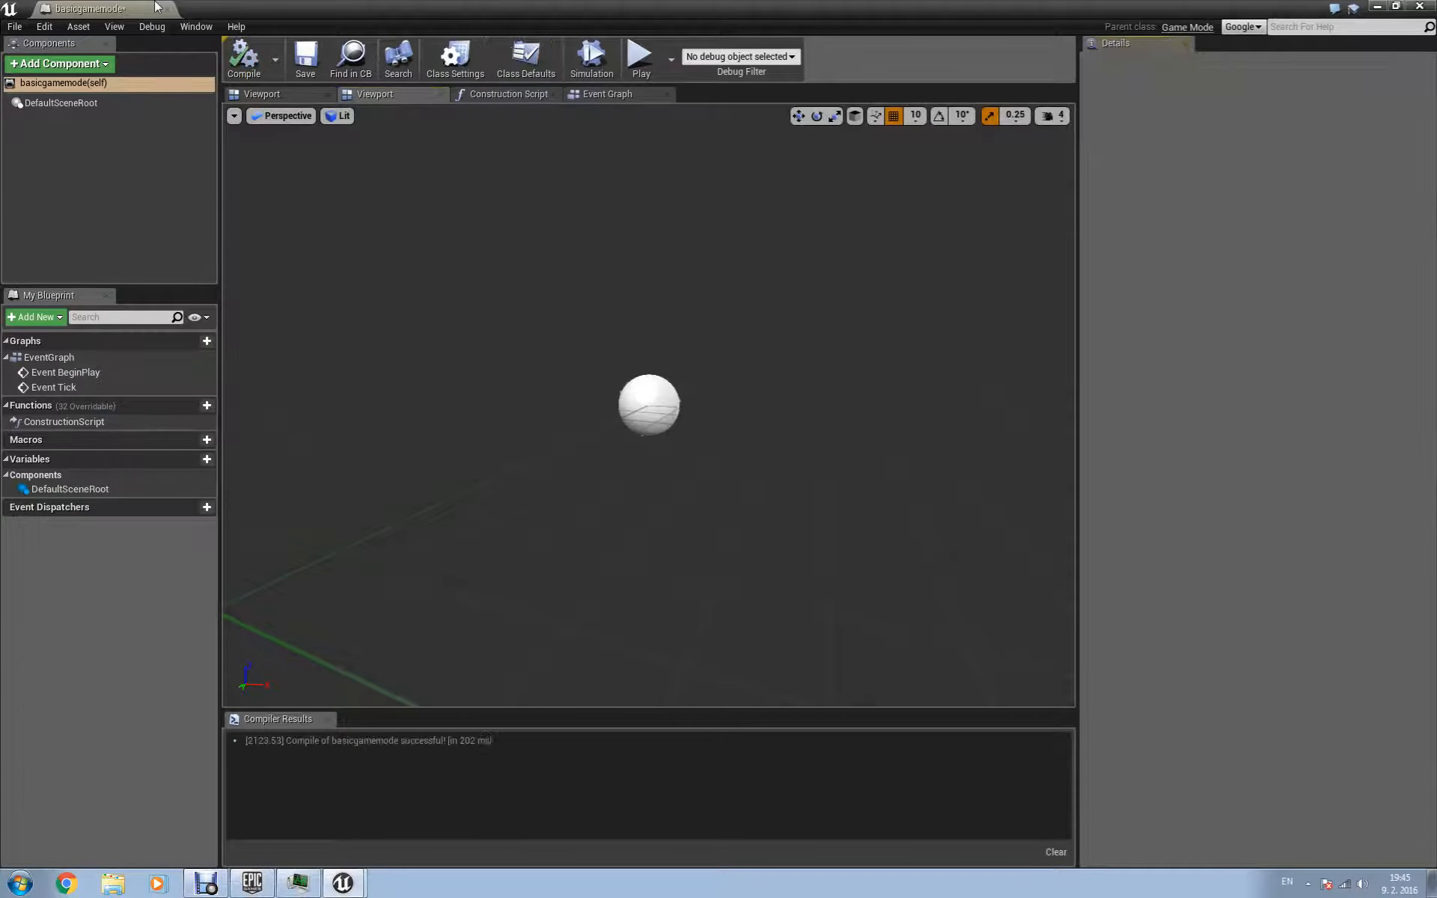
left_click(166, 8)
Create a new level from the default template with a floor, sky sphere and player start.
left_click(14, 27)
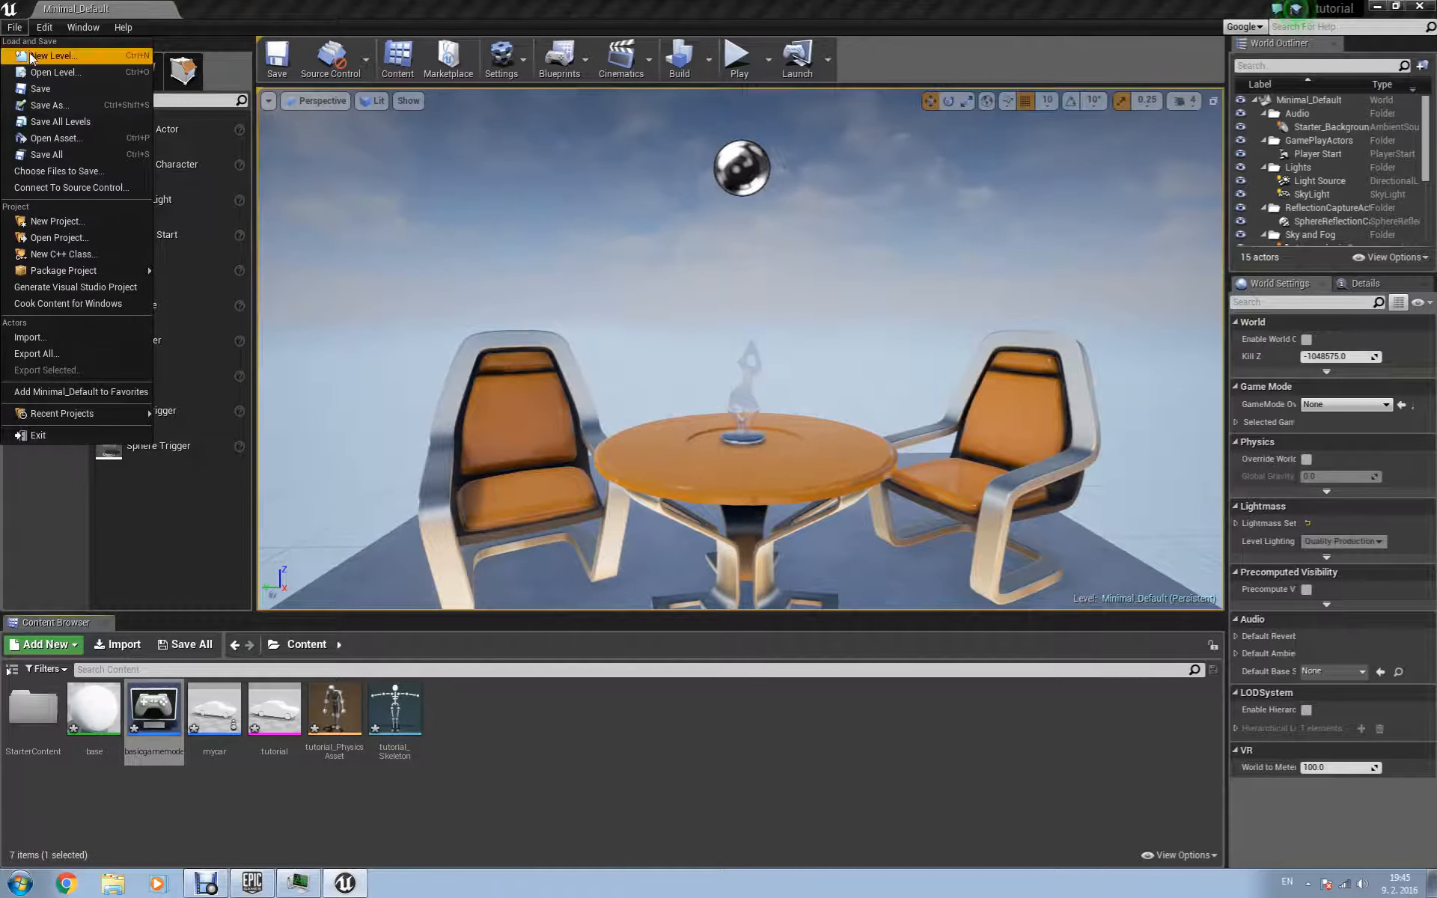
left_click(33, 55)
left_click(592, 357)
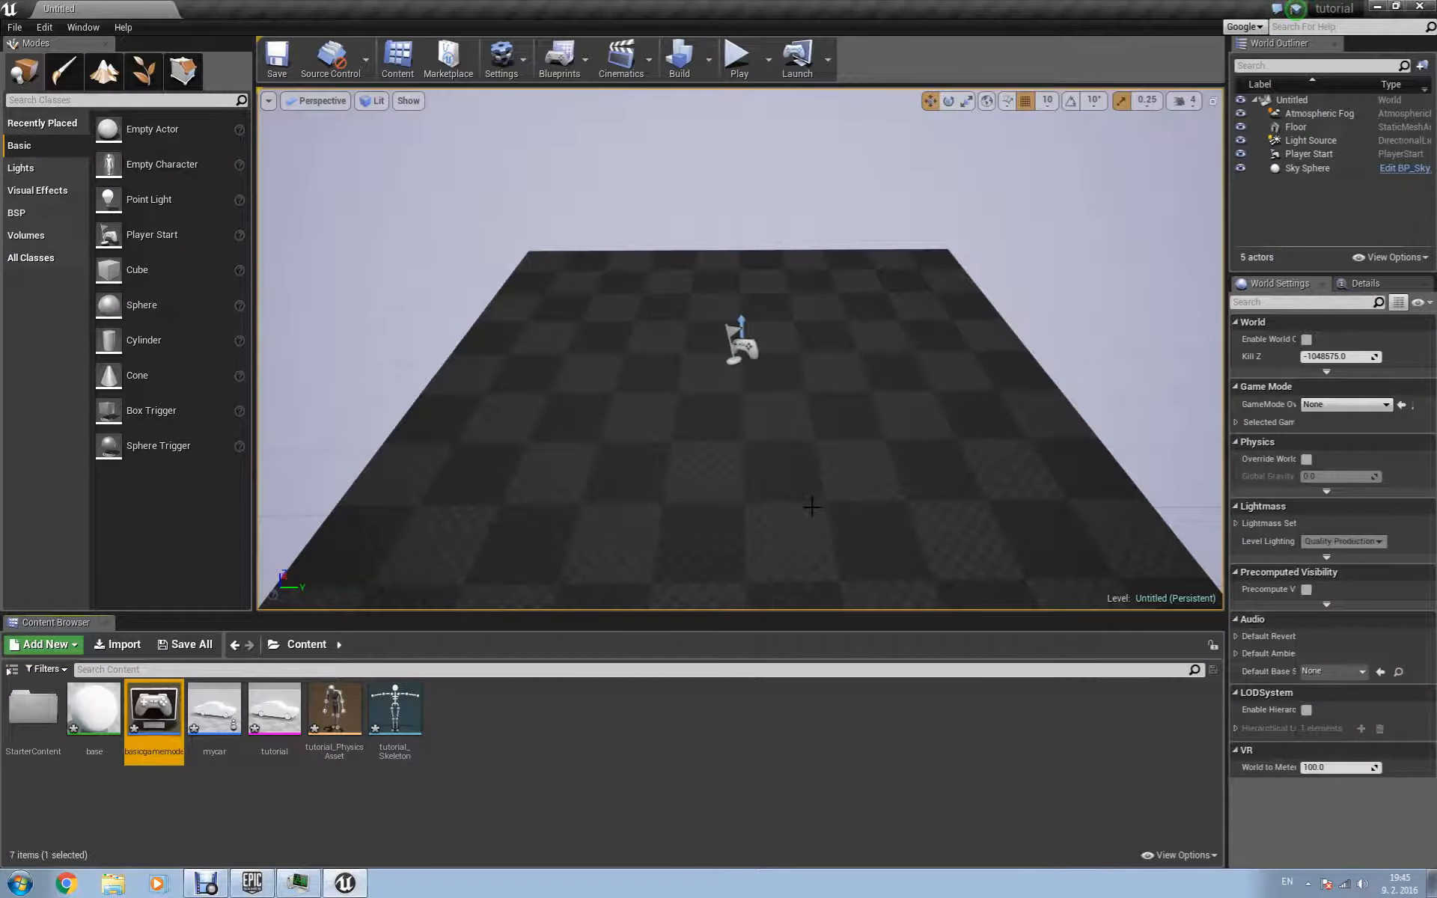
Scale the level's floor to 10 in both X and Y.
left_click(811, 506)
left_click(1365, 282)
left_click(1311, 485)
type("100")
key("Return")
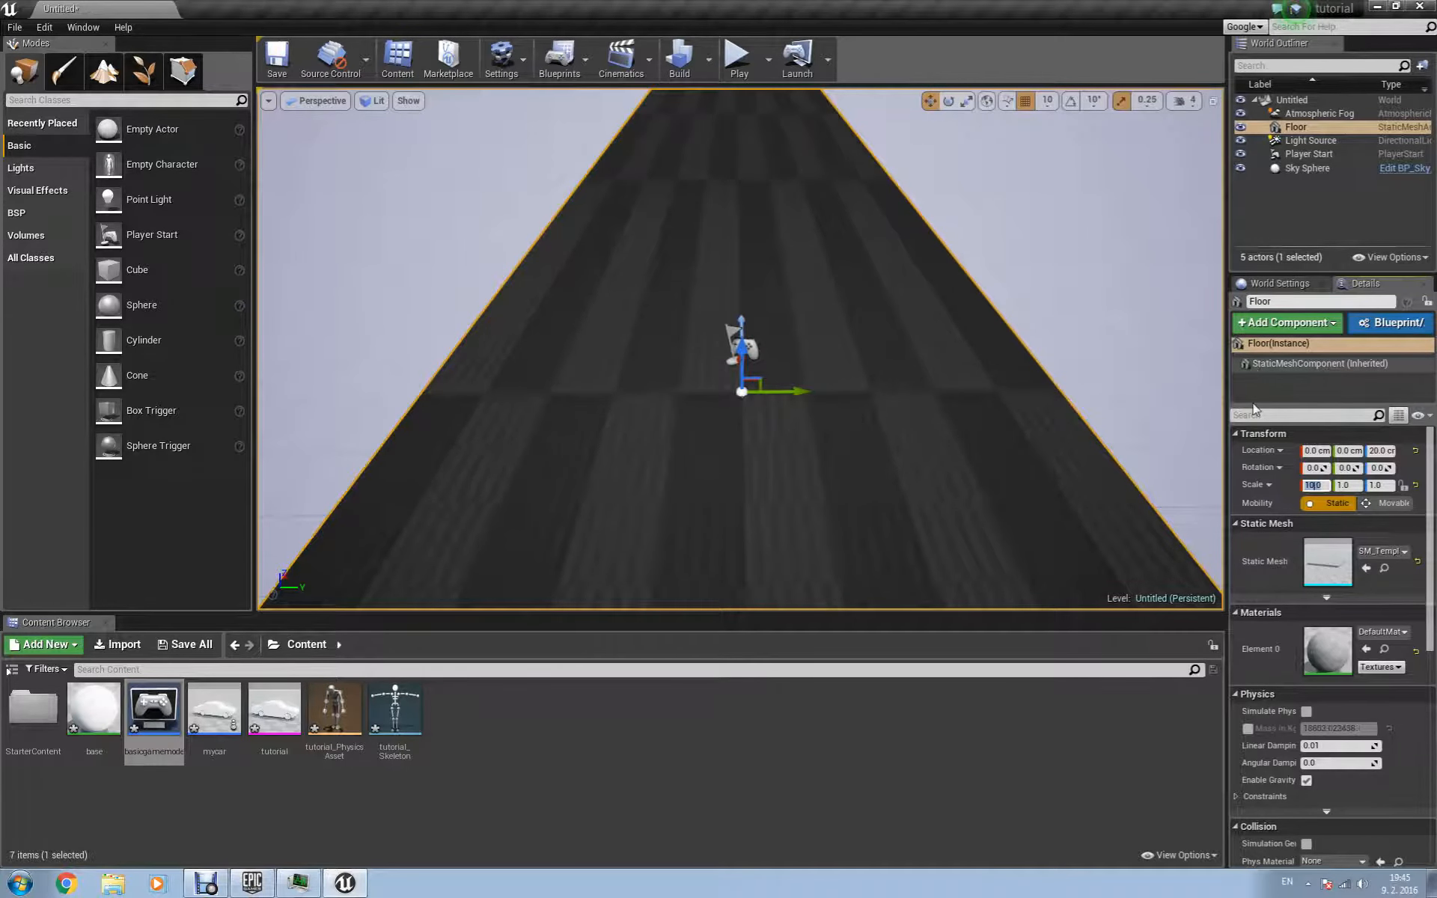
key("BackSpace")
key("Tab")
type("10")
key("Return")
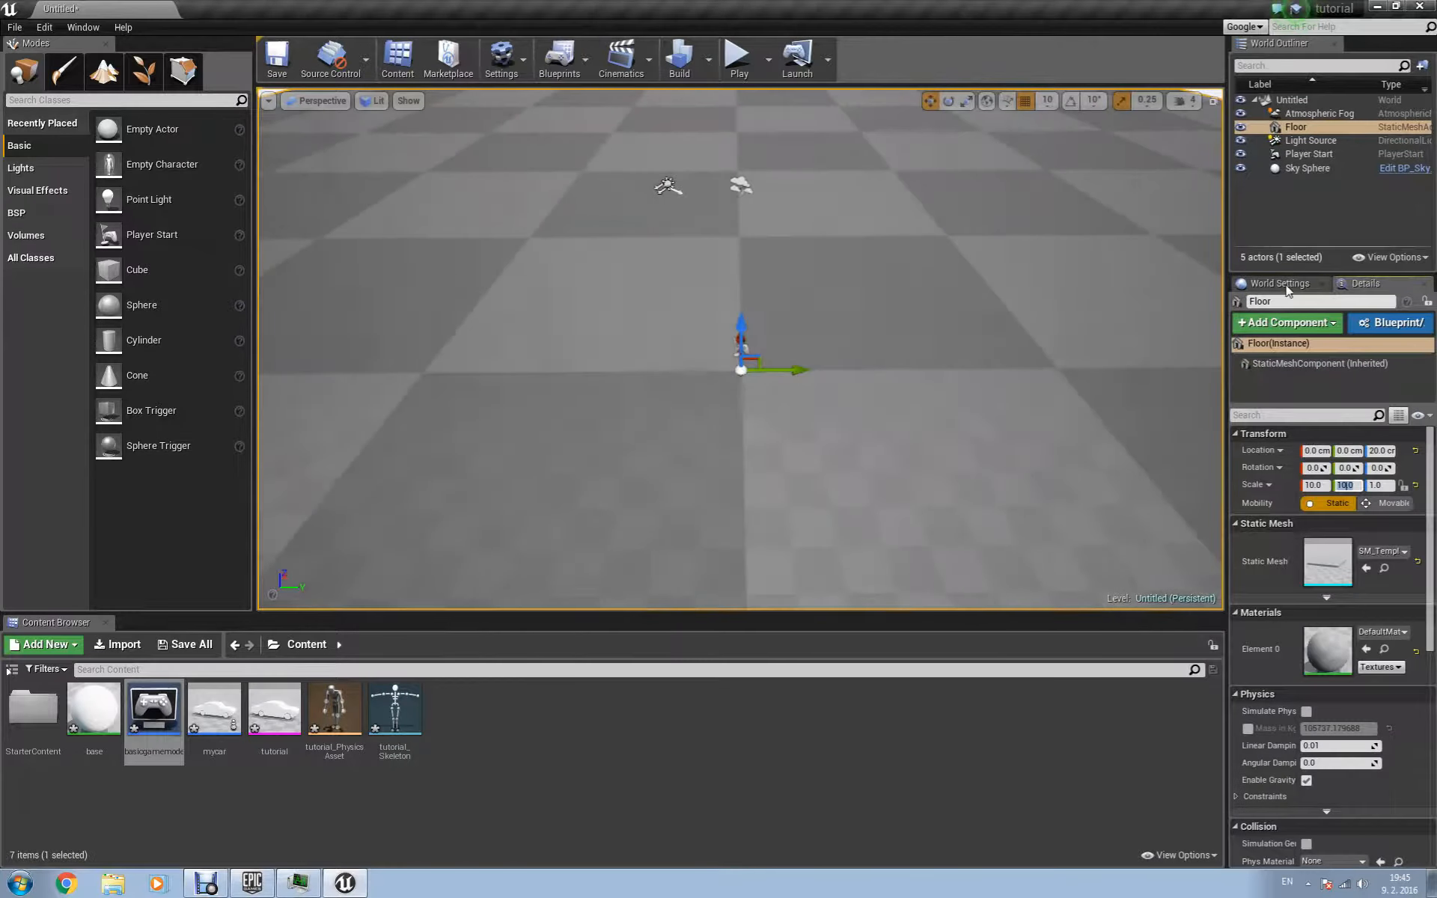
Set the level's GameMode Override to basicgamemode and test-play the level briefly.
left_click(1280, 283)
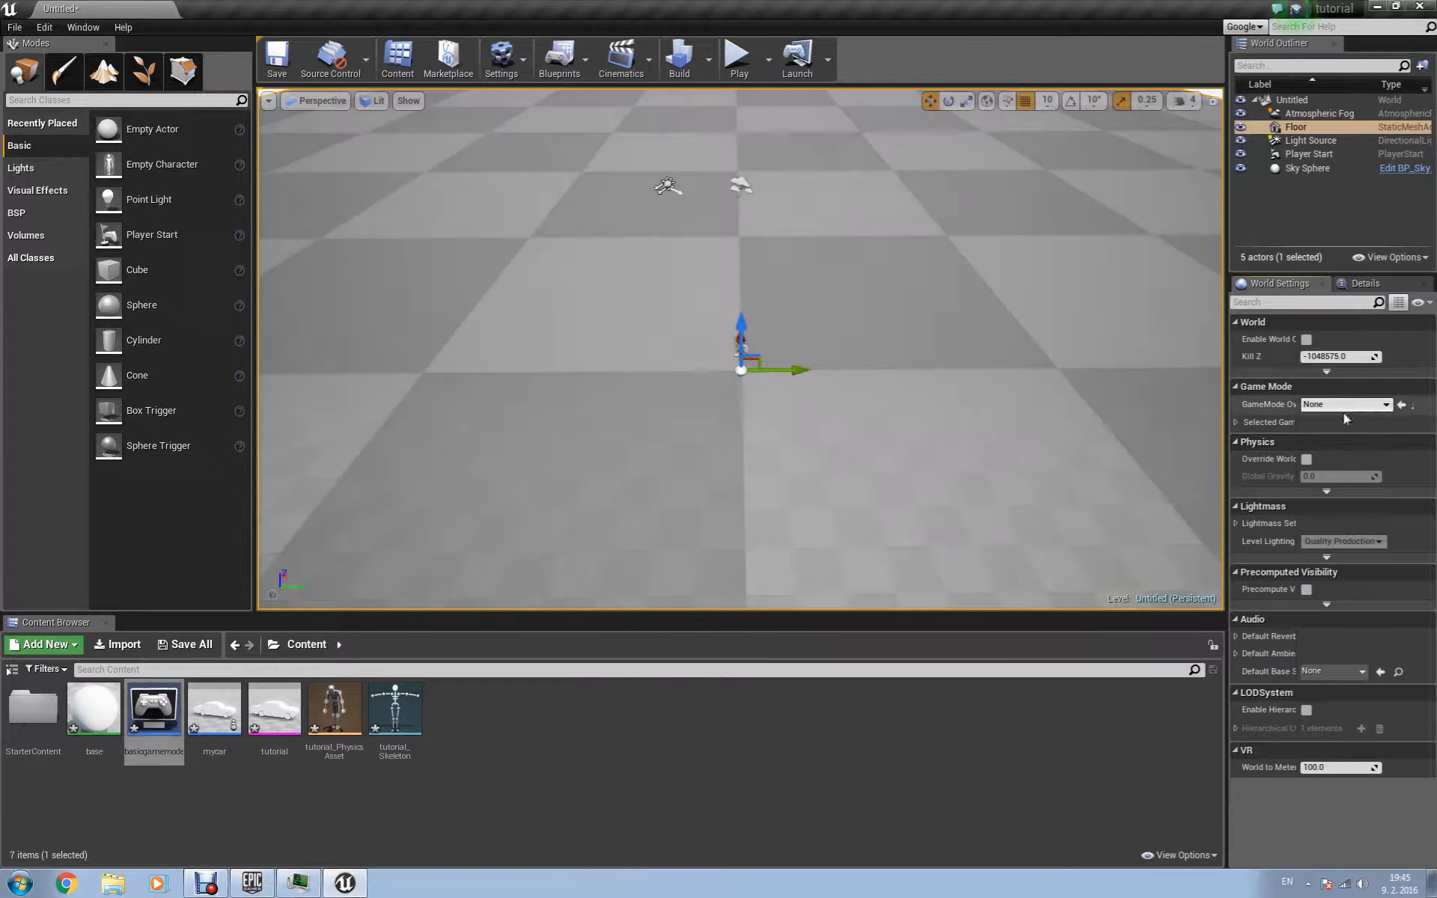
left_click(1345, 404)
left_click(1295, 448)
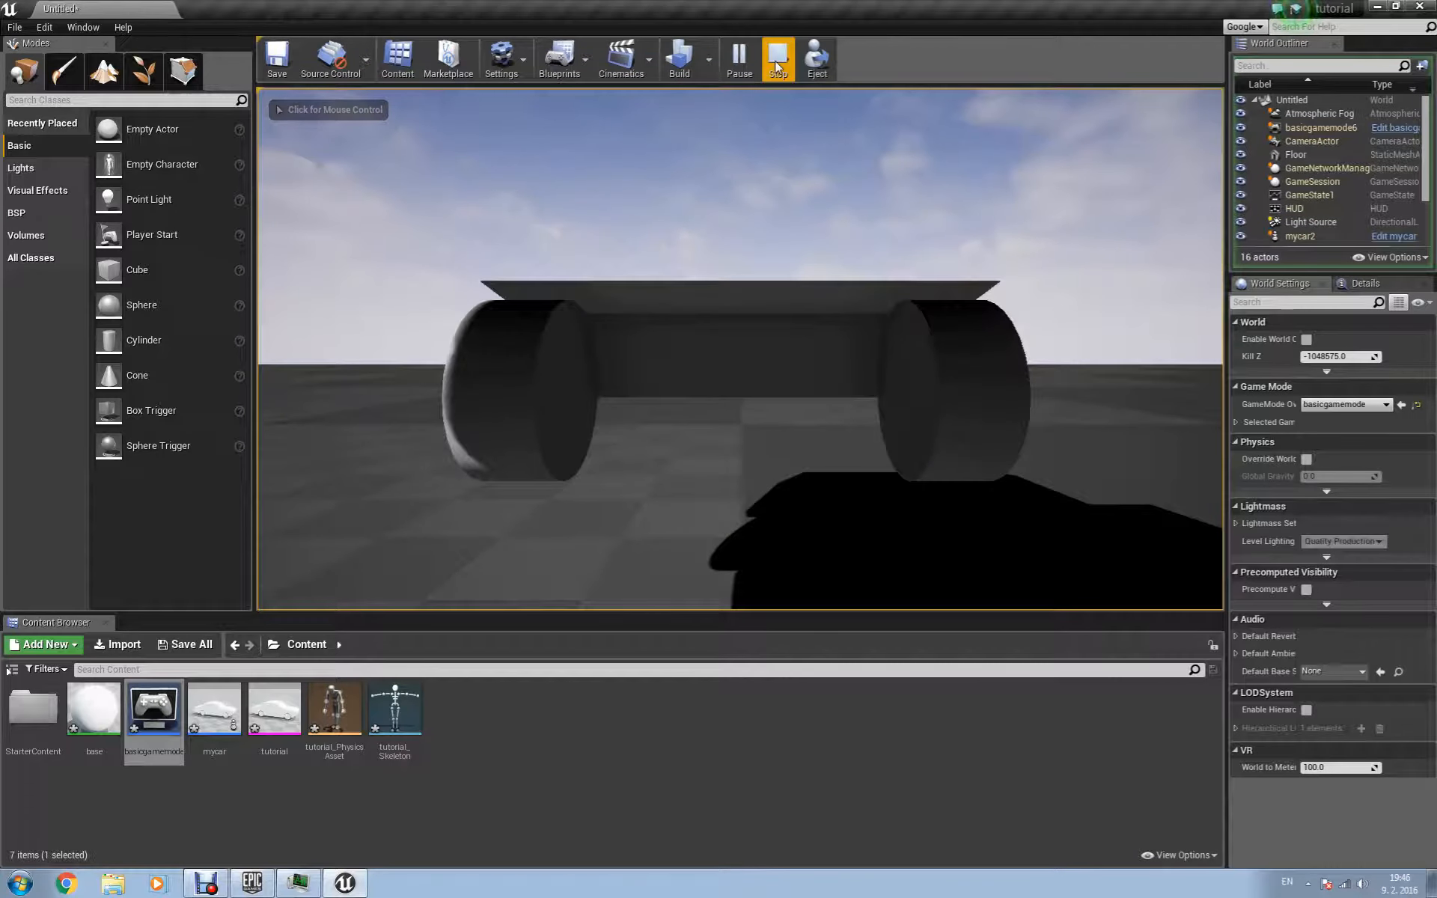
key("Escape")
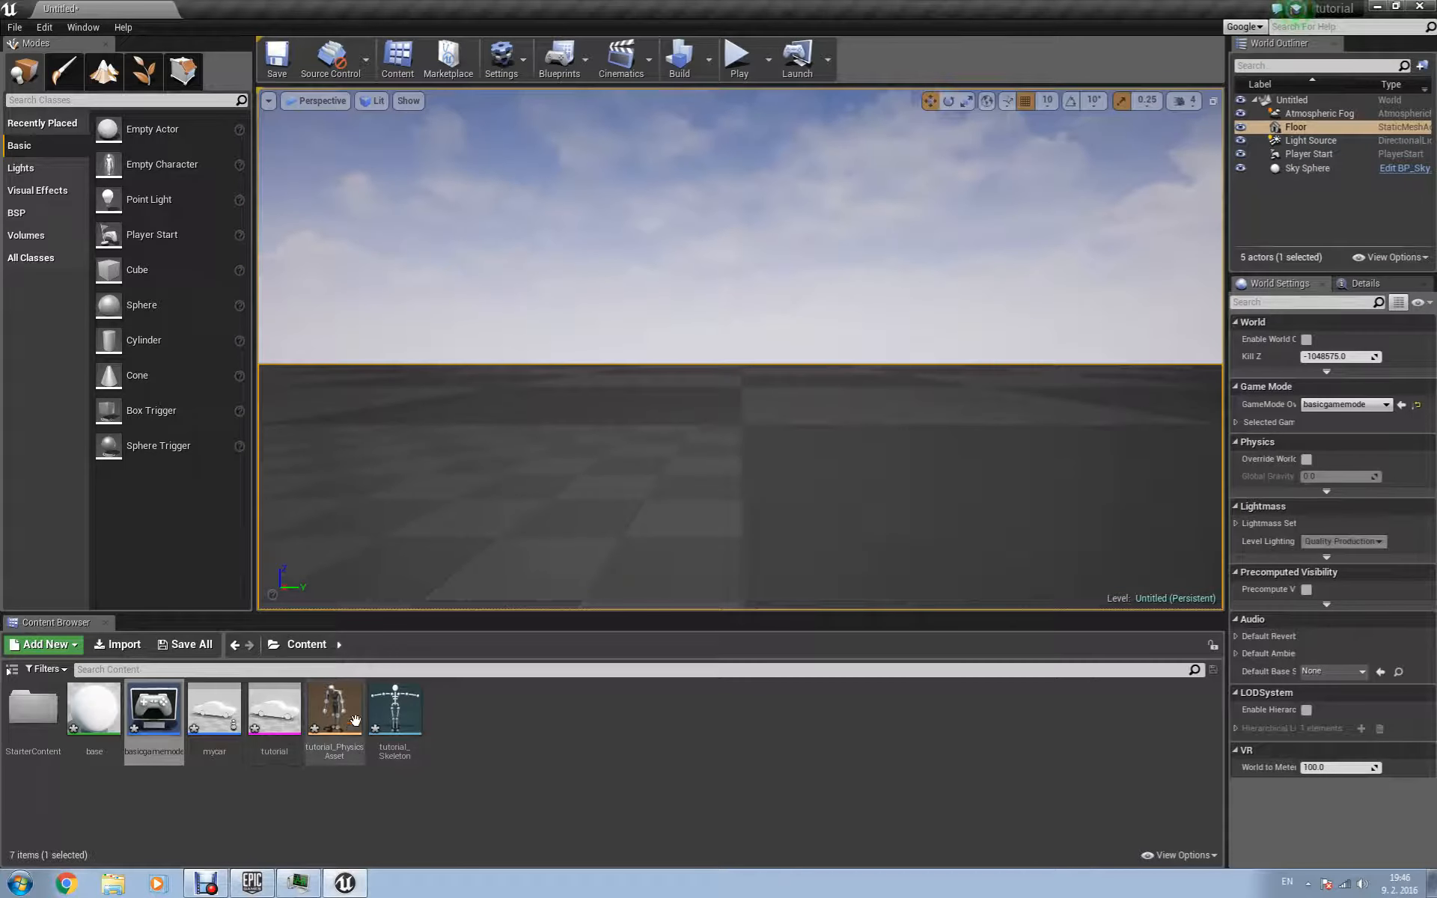
Open mycar in the full Blueprint editor and add a Spring Arm component under its Mesh.
double_click(208, 716)
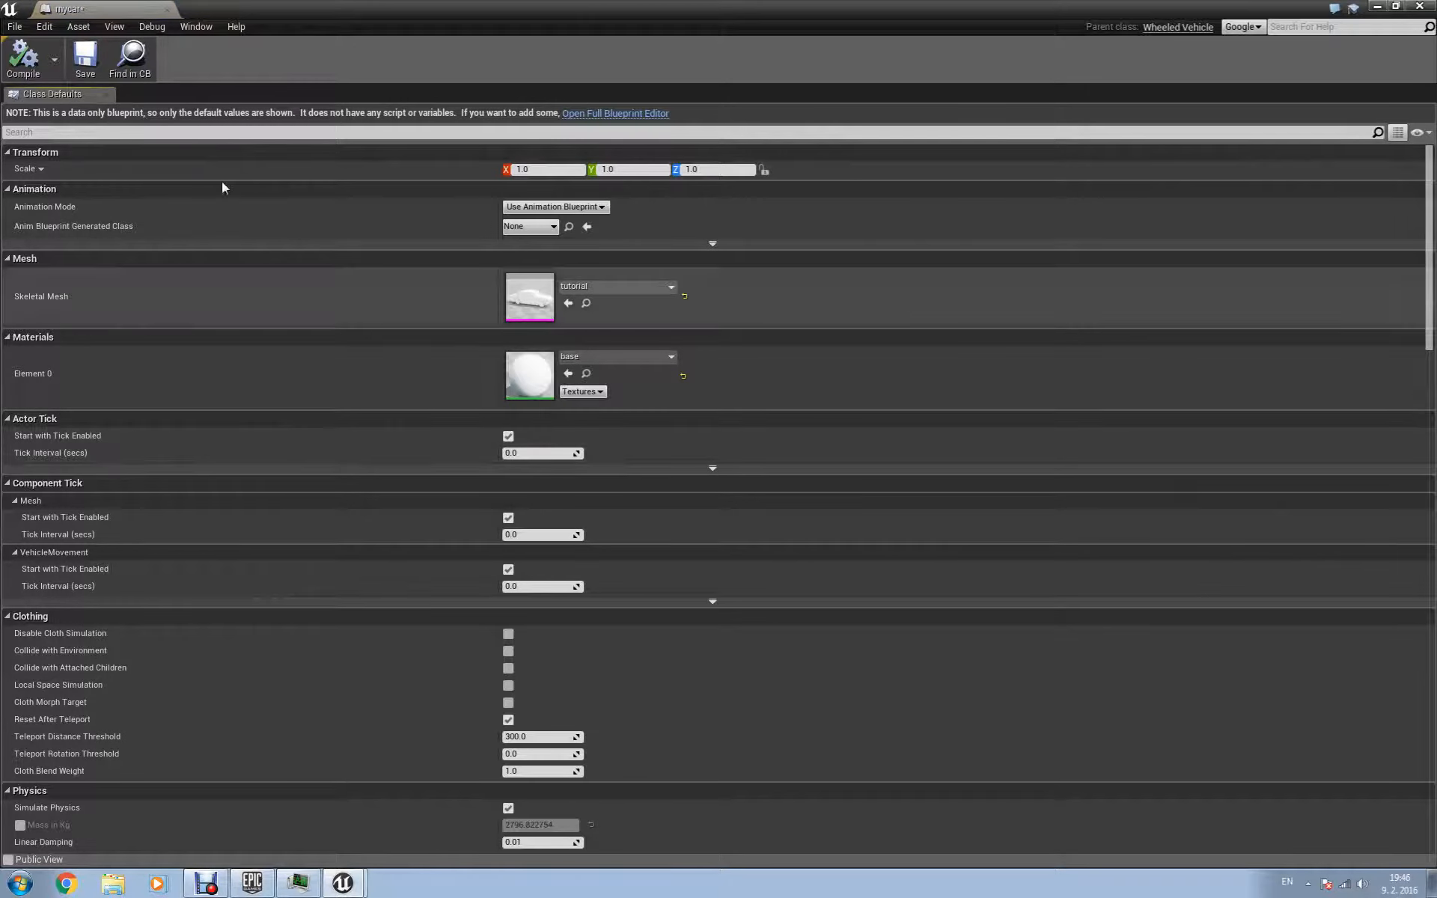
left_click(607, 114)
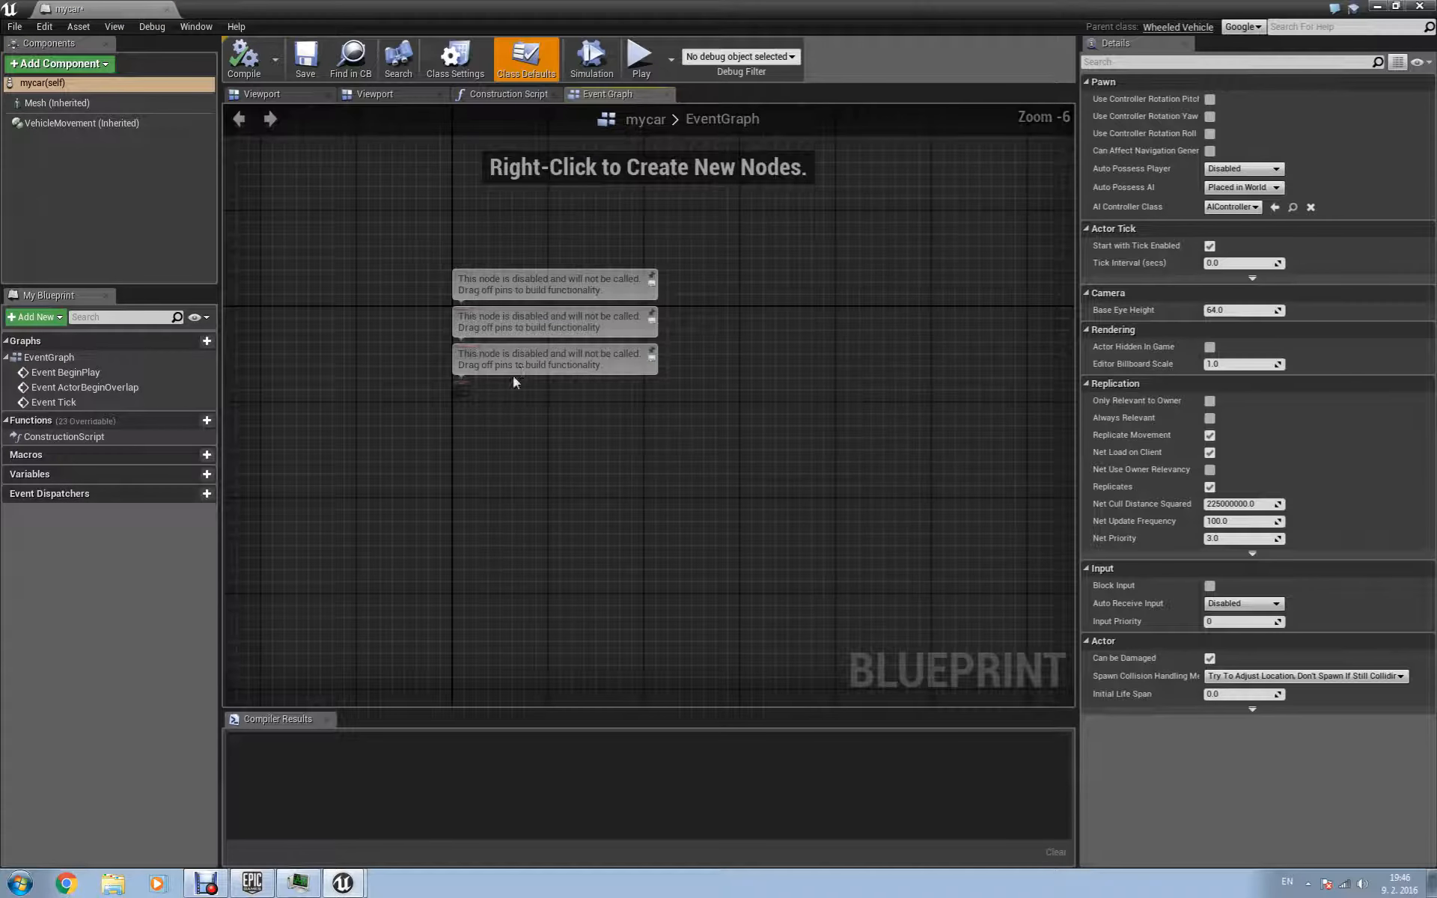
left_click(87, 104)
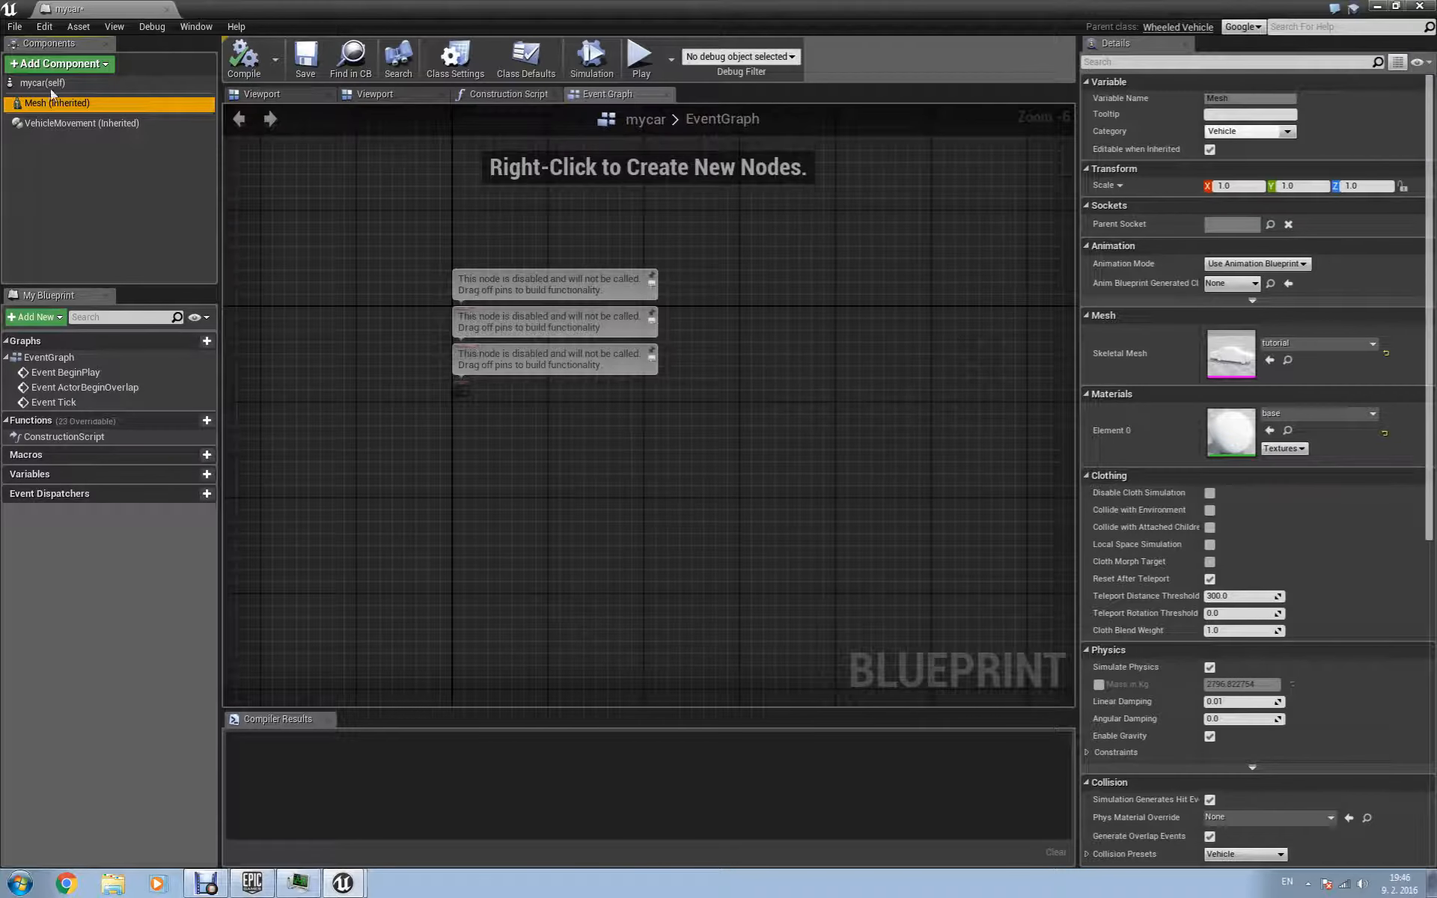
left_click(59, 66)
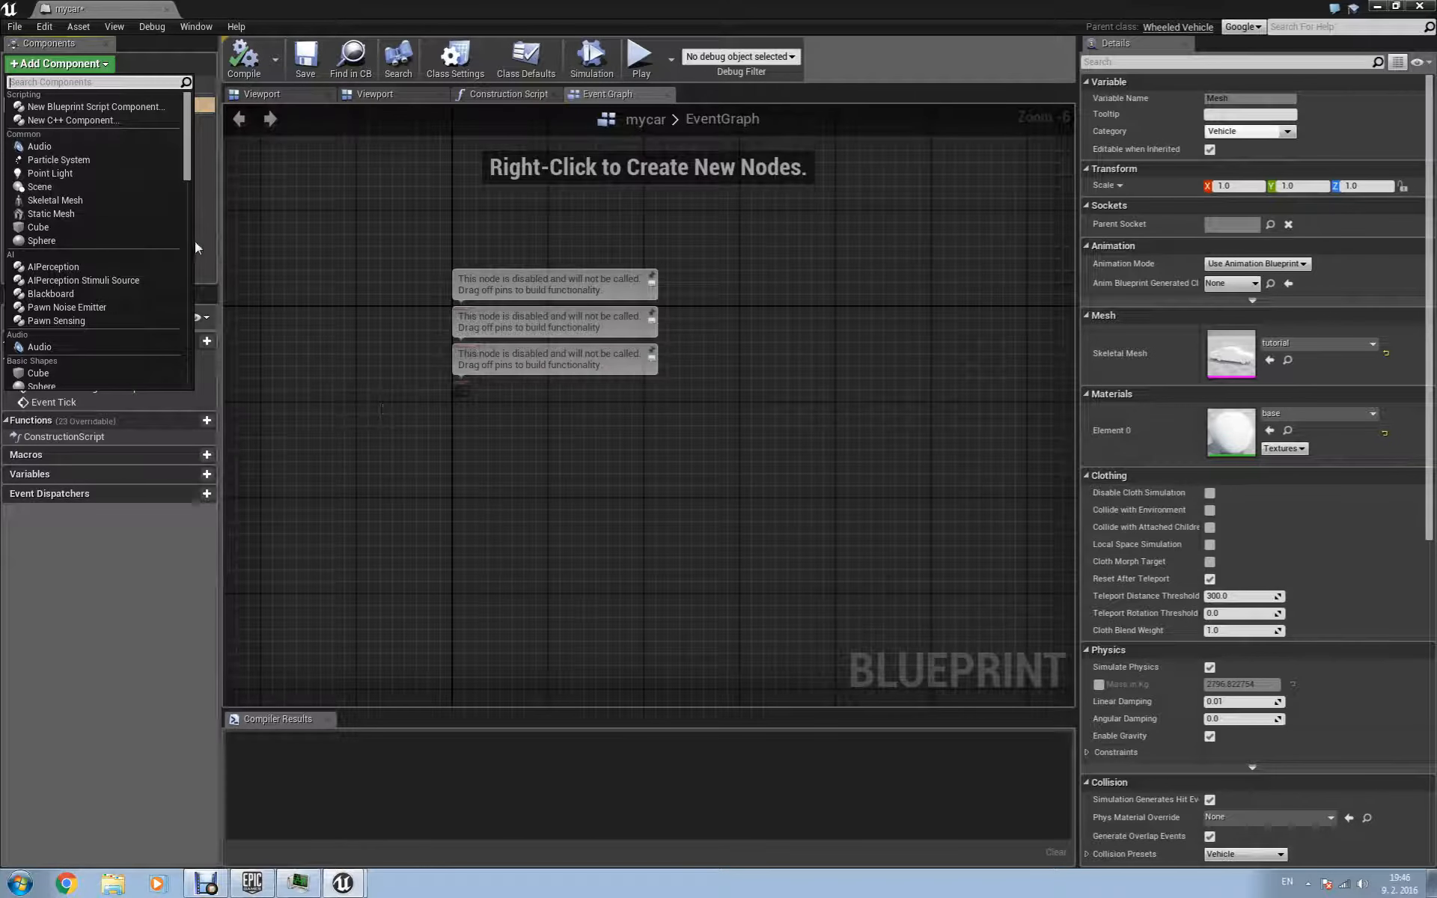
type("spring")
left_click(56, 106)
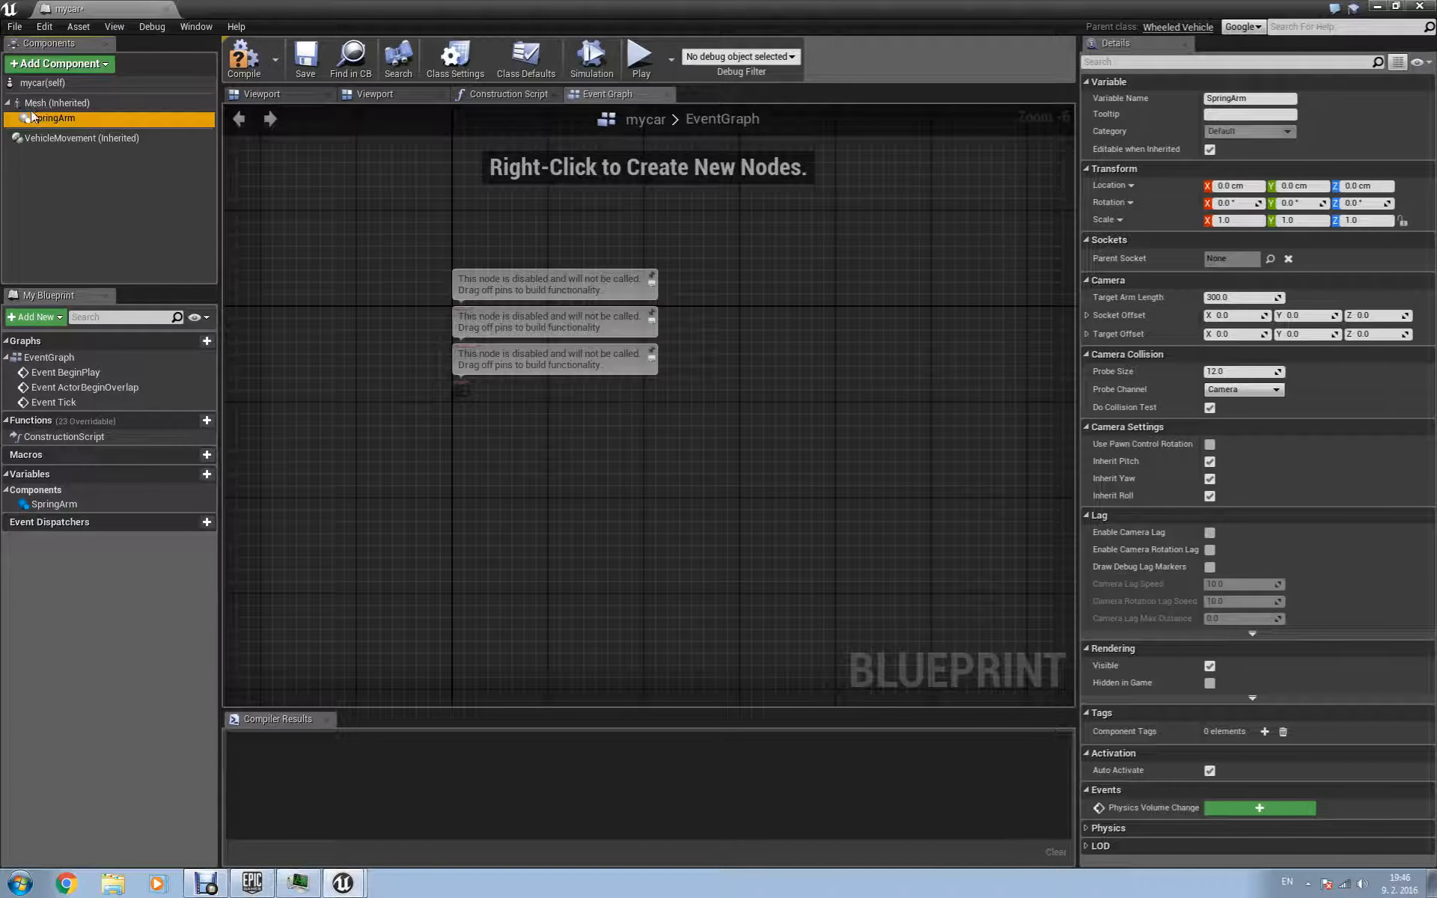
left_click(287, 95)
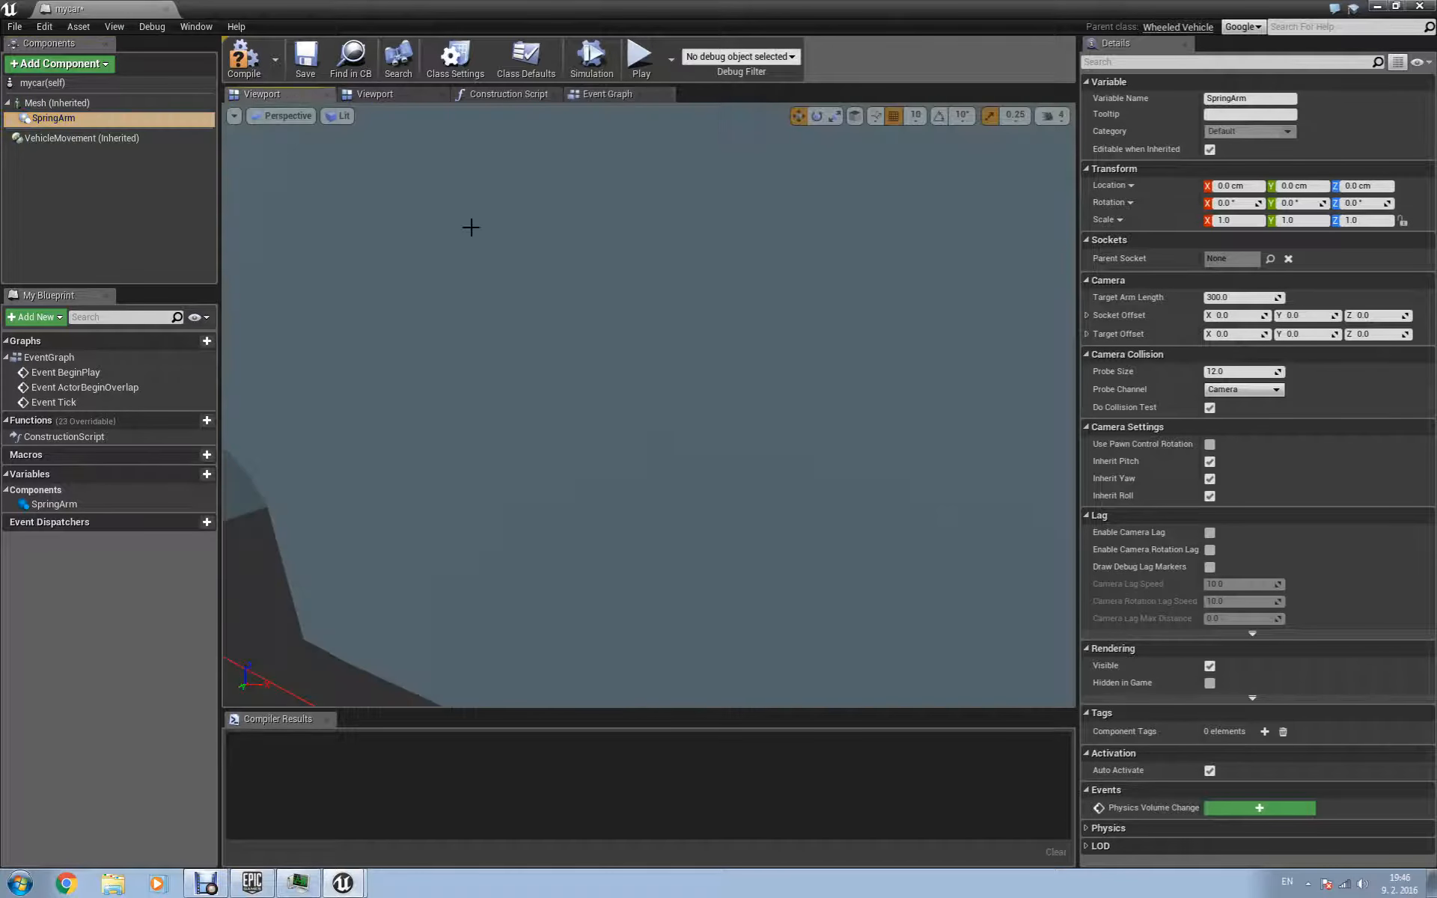
middle_click_drag(525, 458, 591, 456)
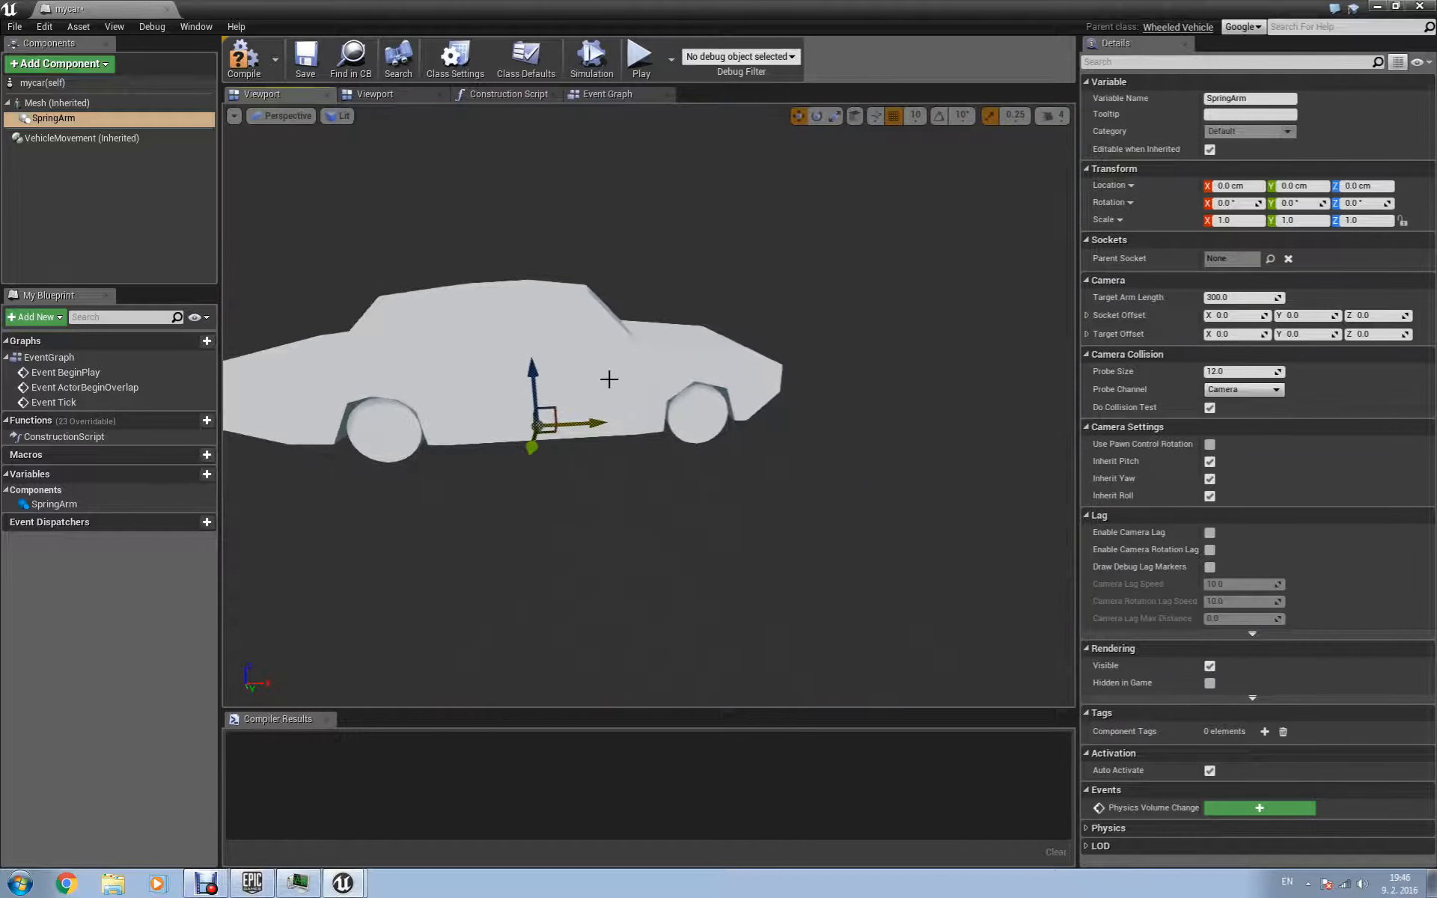
Raise the spring arm to the car's roof at Z 220 cm and set its target arm length to 1200.
left_click_drag(532, 388, 522, 217)
left_click(1227, 297)
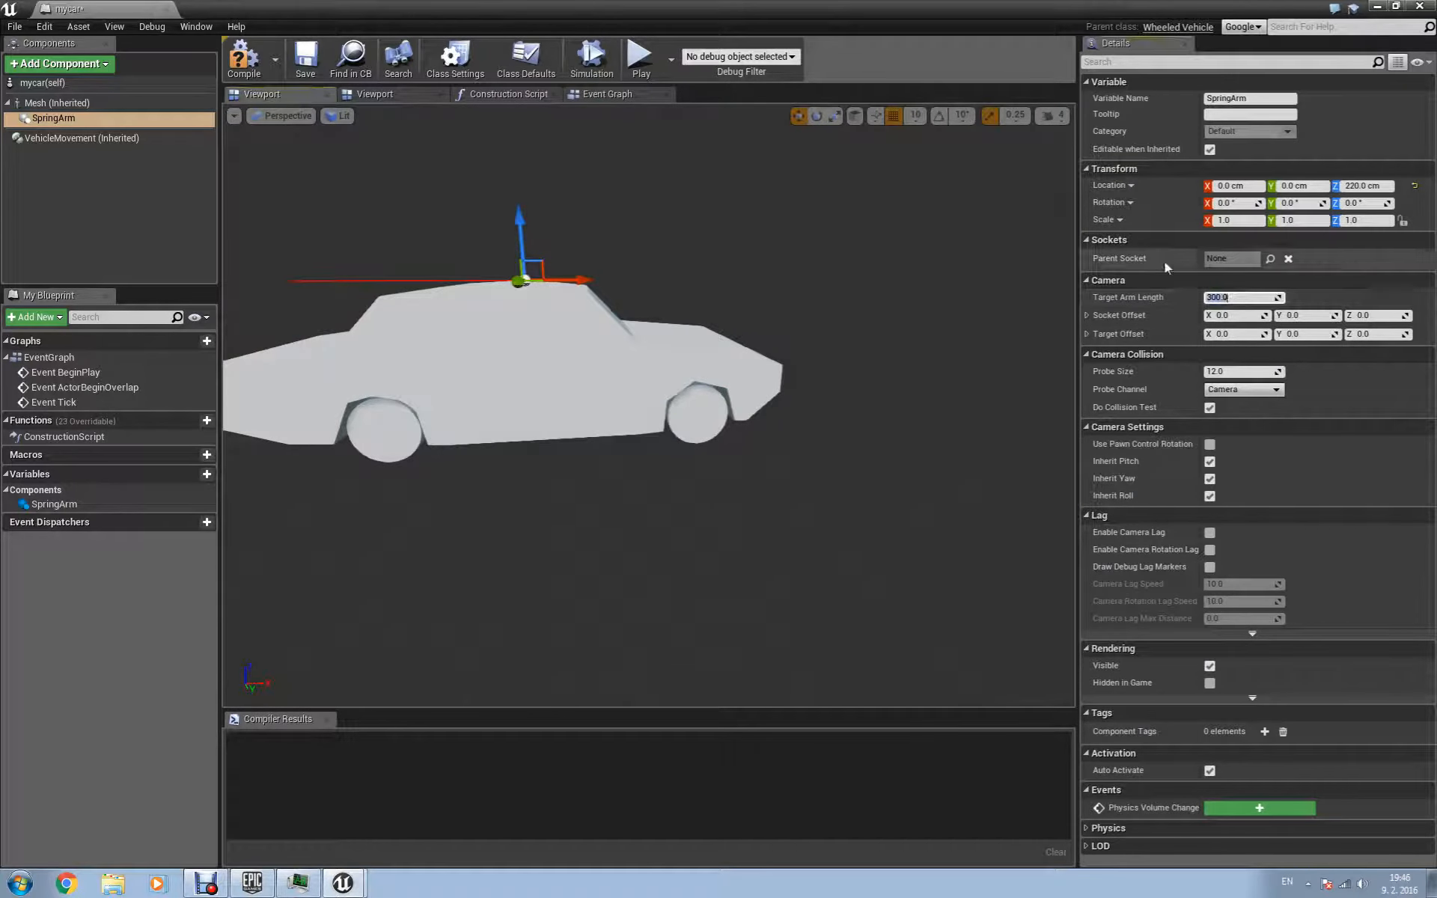
type("1200")
key("Return")
scroll(604, 334, "down", 1)
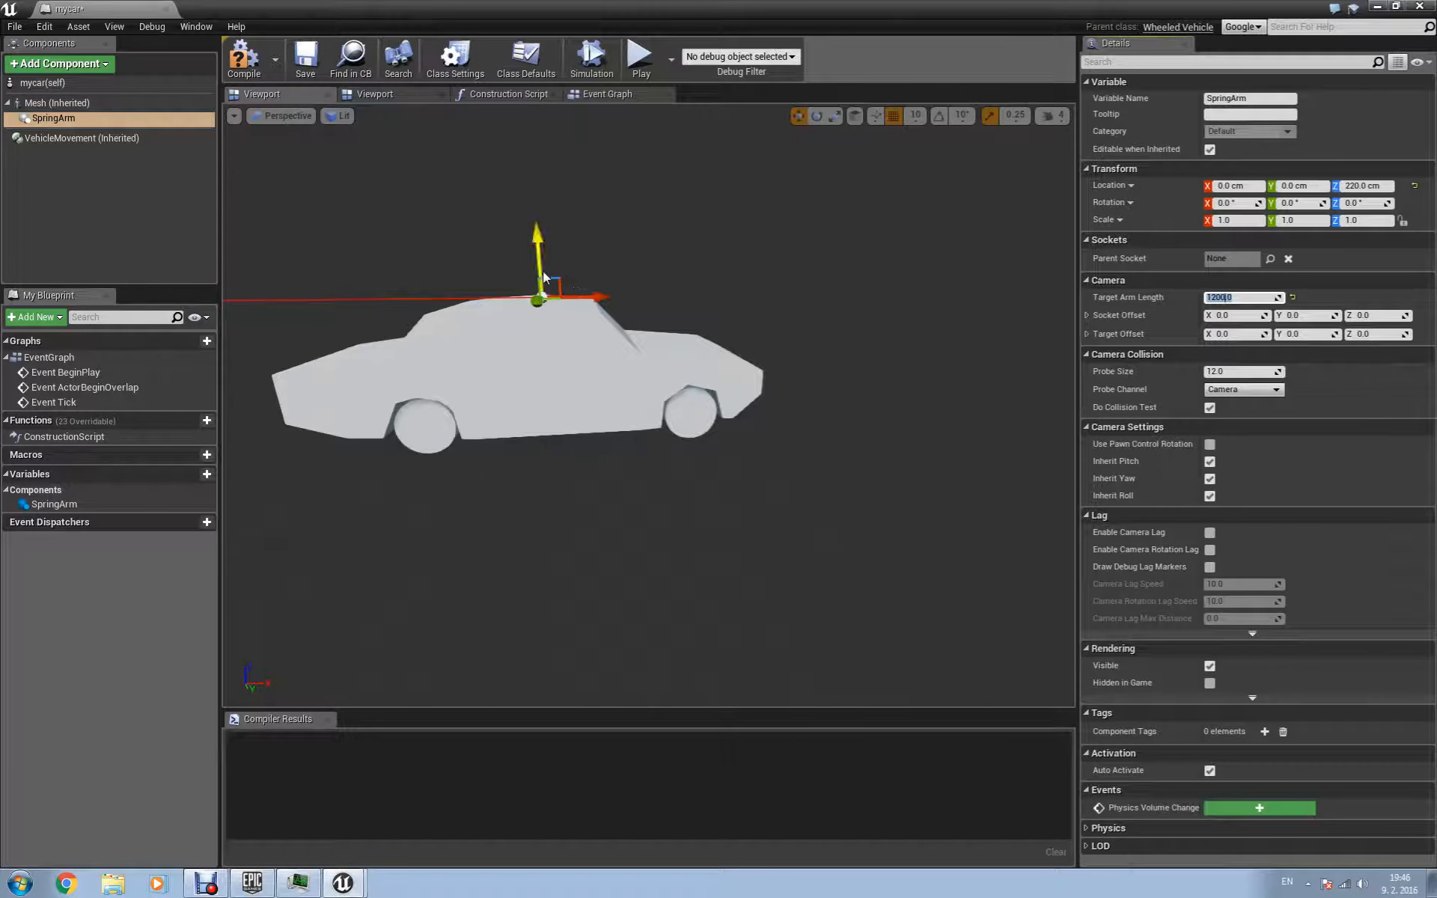
Tilt the spring arm about -10.9 degrees around Y so it rises behind the car.
key("e")
left_click_drag(589, 238, 596, 263)
scroll(317, 238, "down", 1)
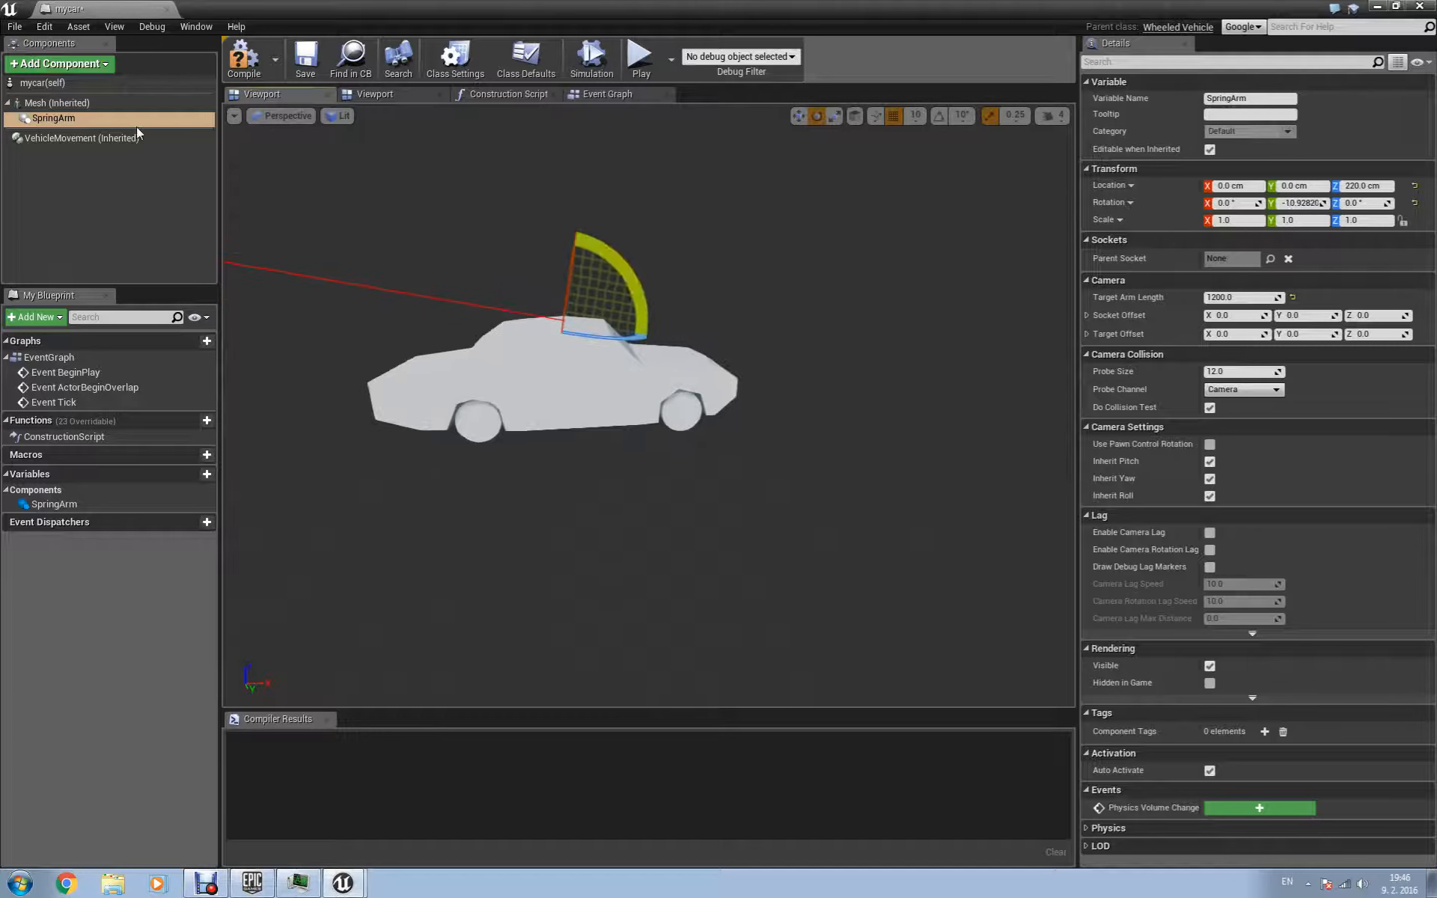
Add a Camera component and parent it to the SpringArm.
left_click(56, 65)
type("camera")
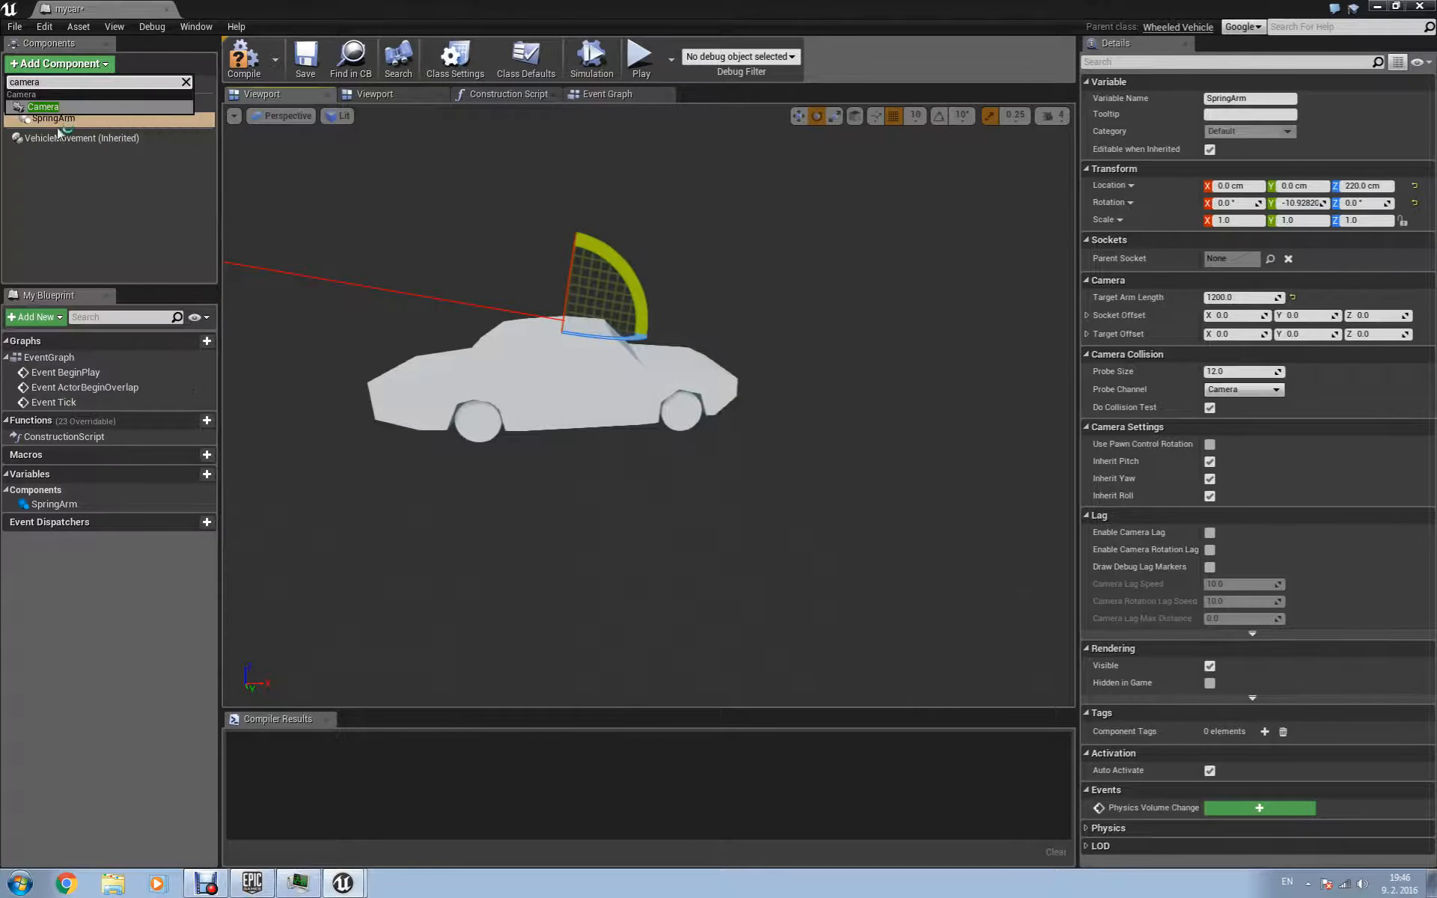
left_click(49, 108)
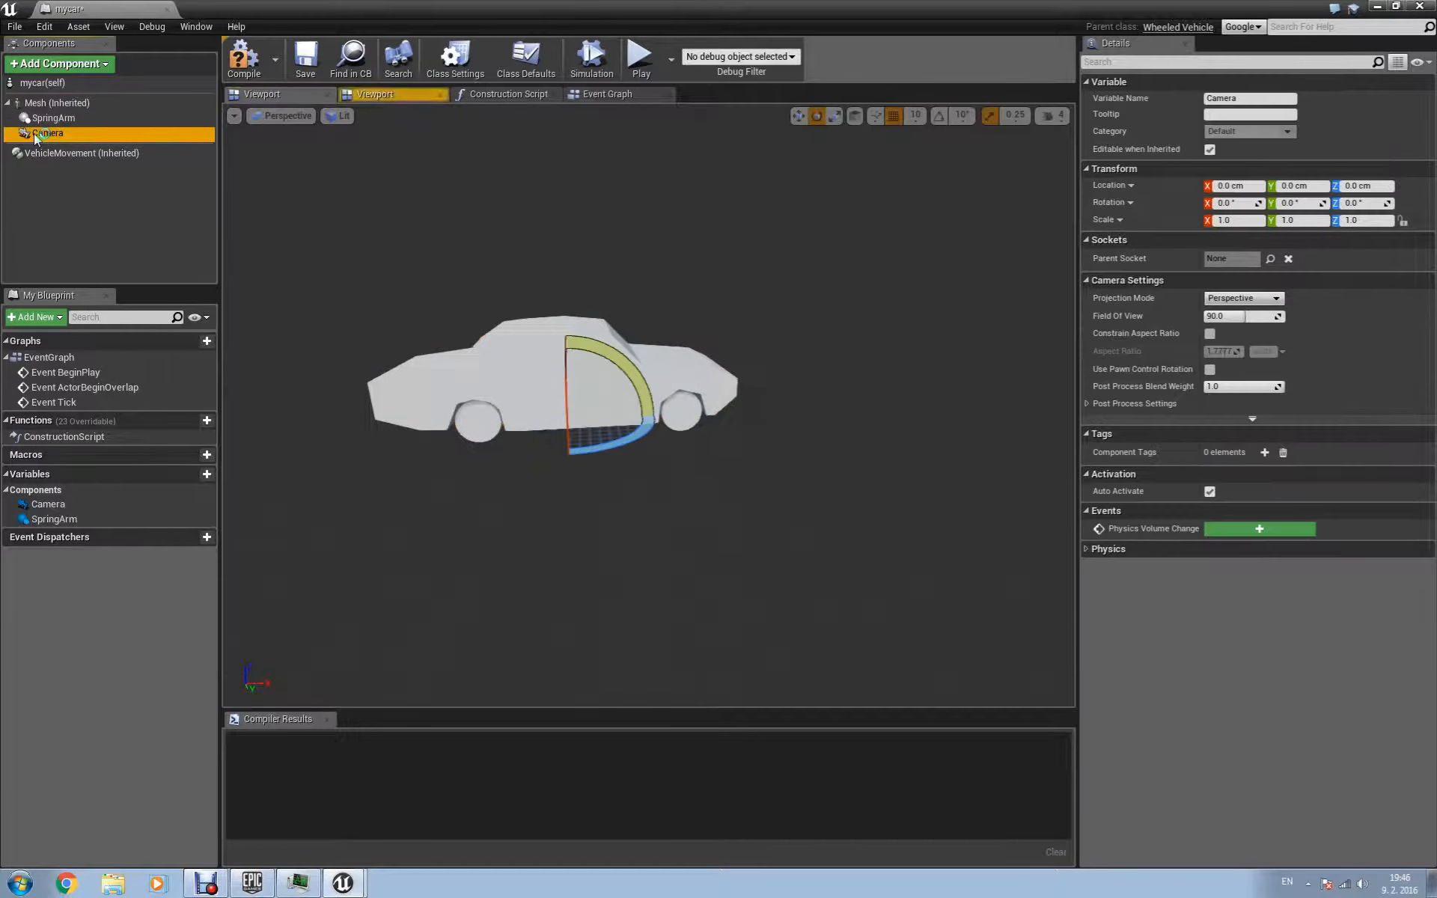
left_click_drag(44, 124, 46, 120)
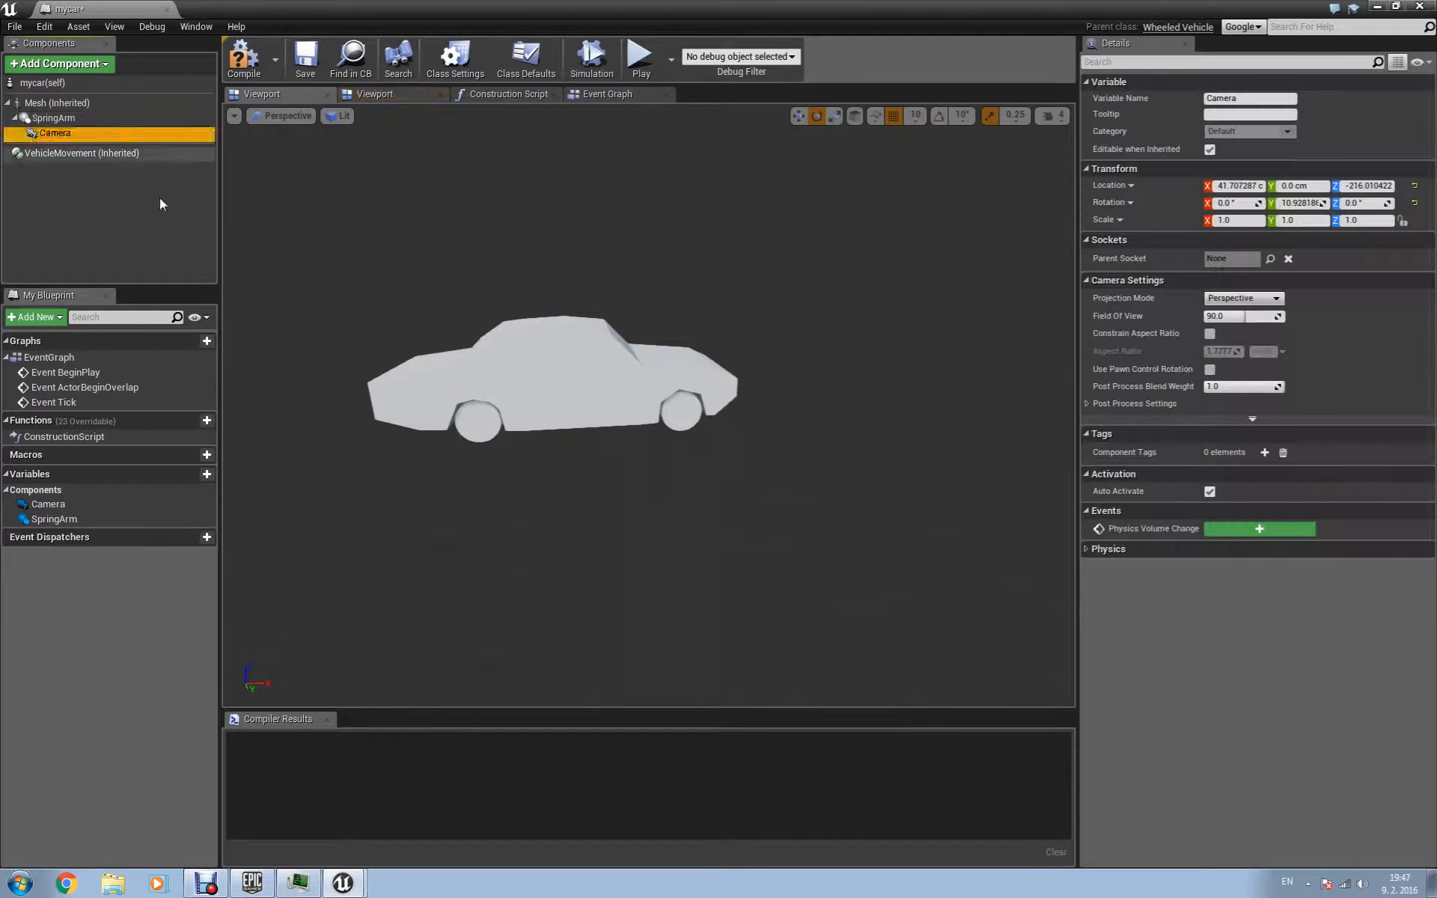
Set the camera's X and Z location to 0 so it sits at the end of the spring arm.
left_click(1240, 186)
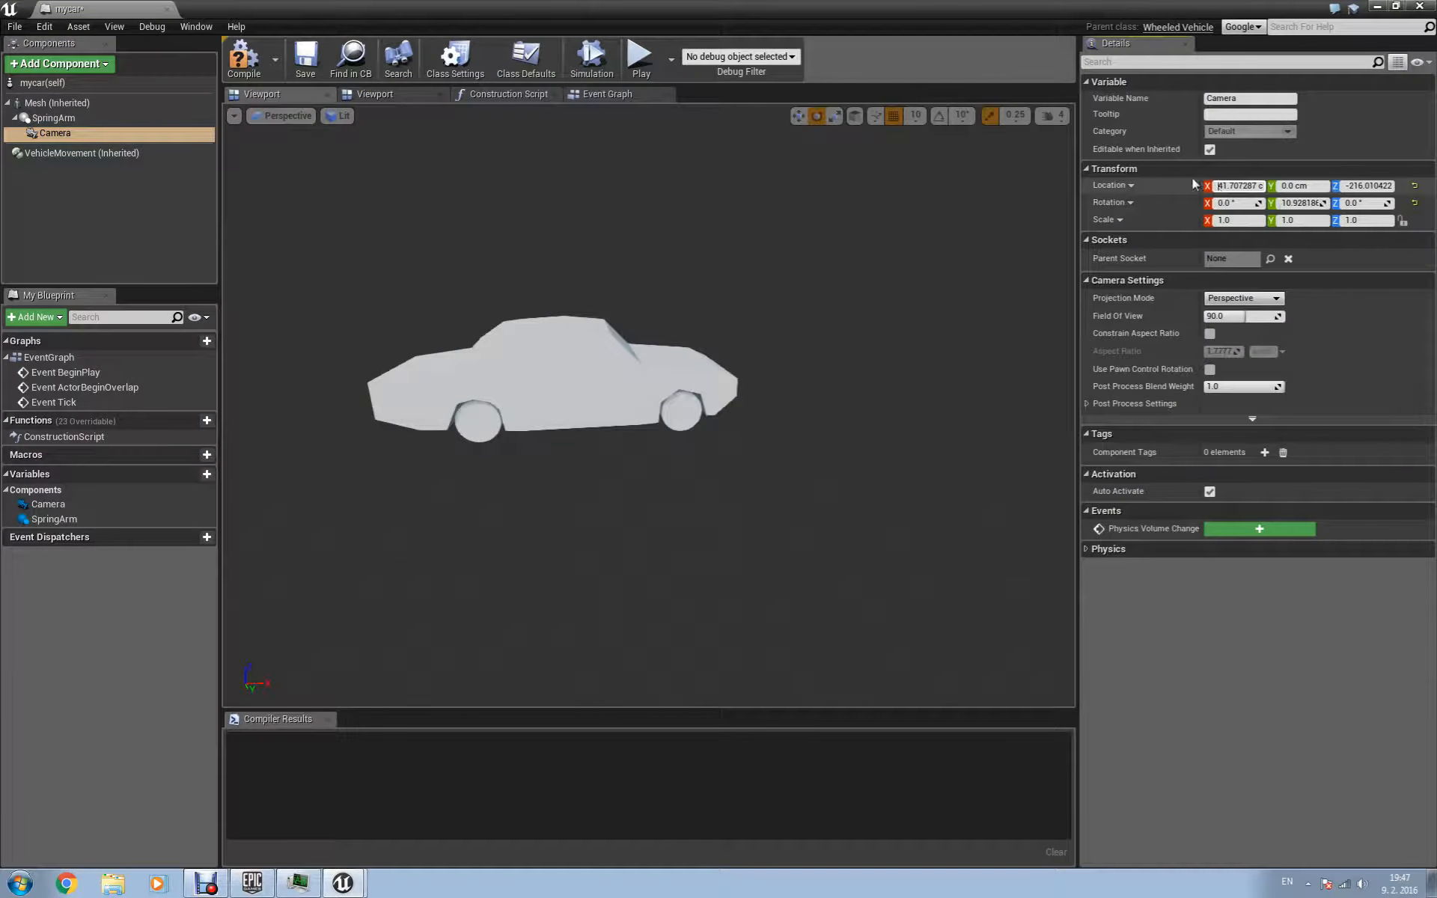
type("0")
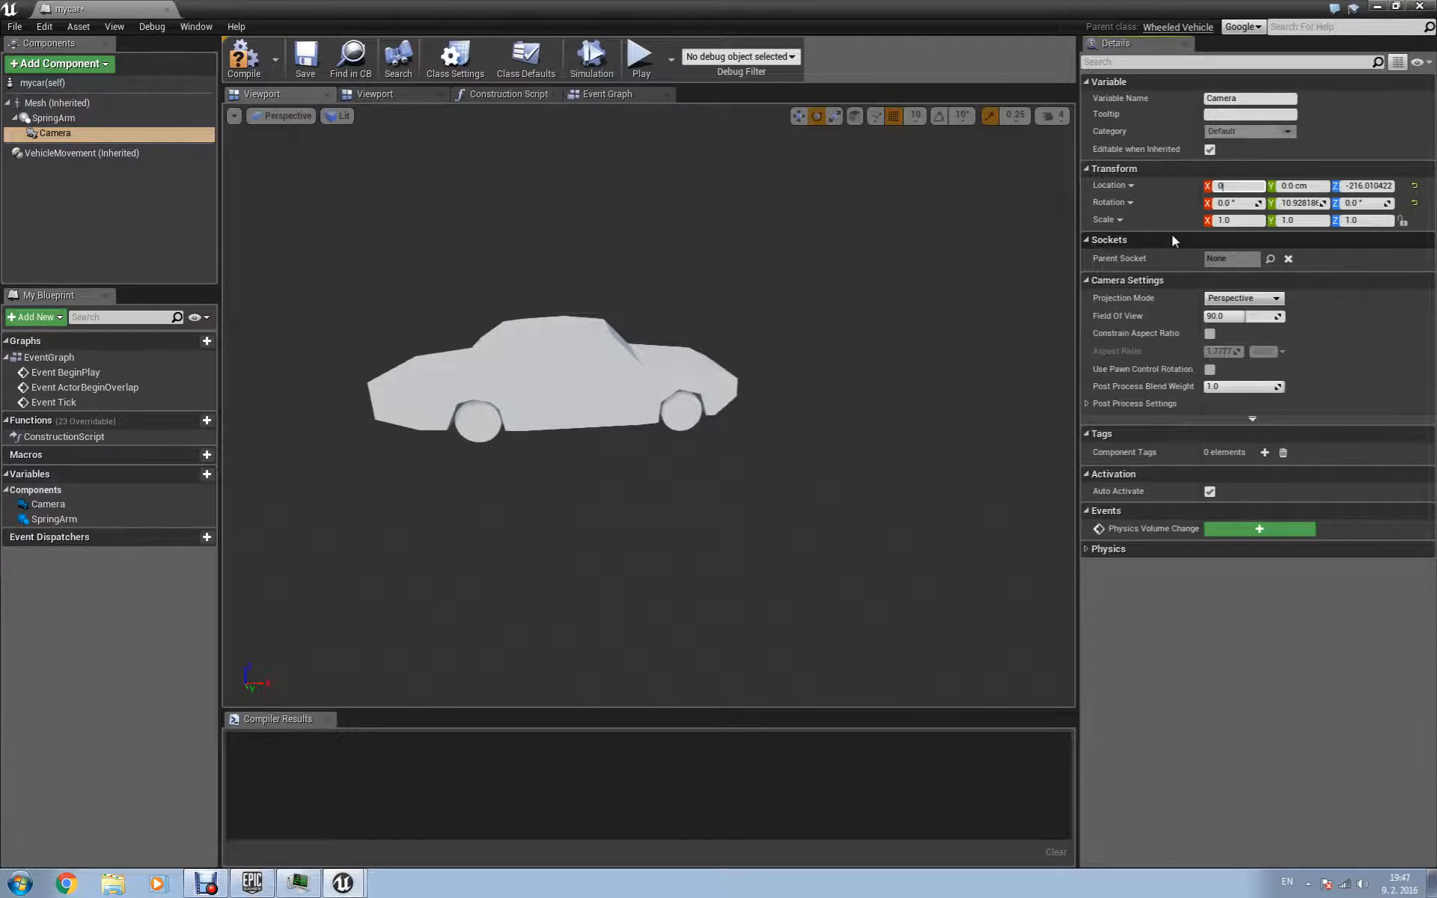
left_click(1369, 185)
type("0")
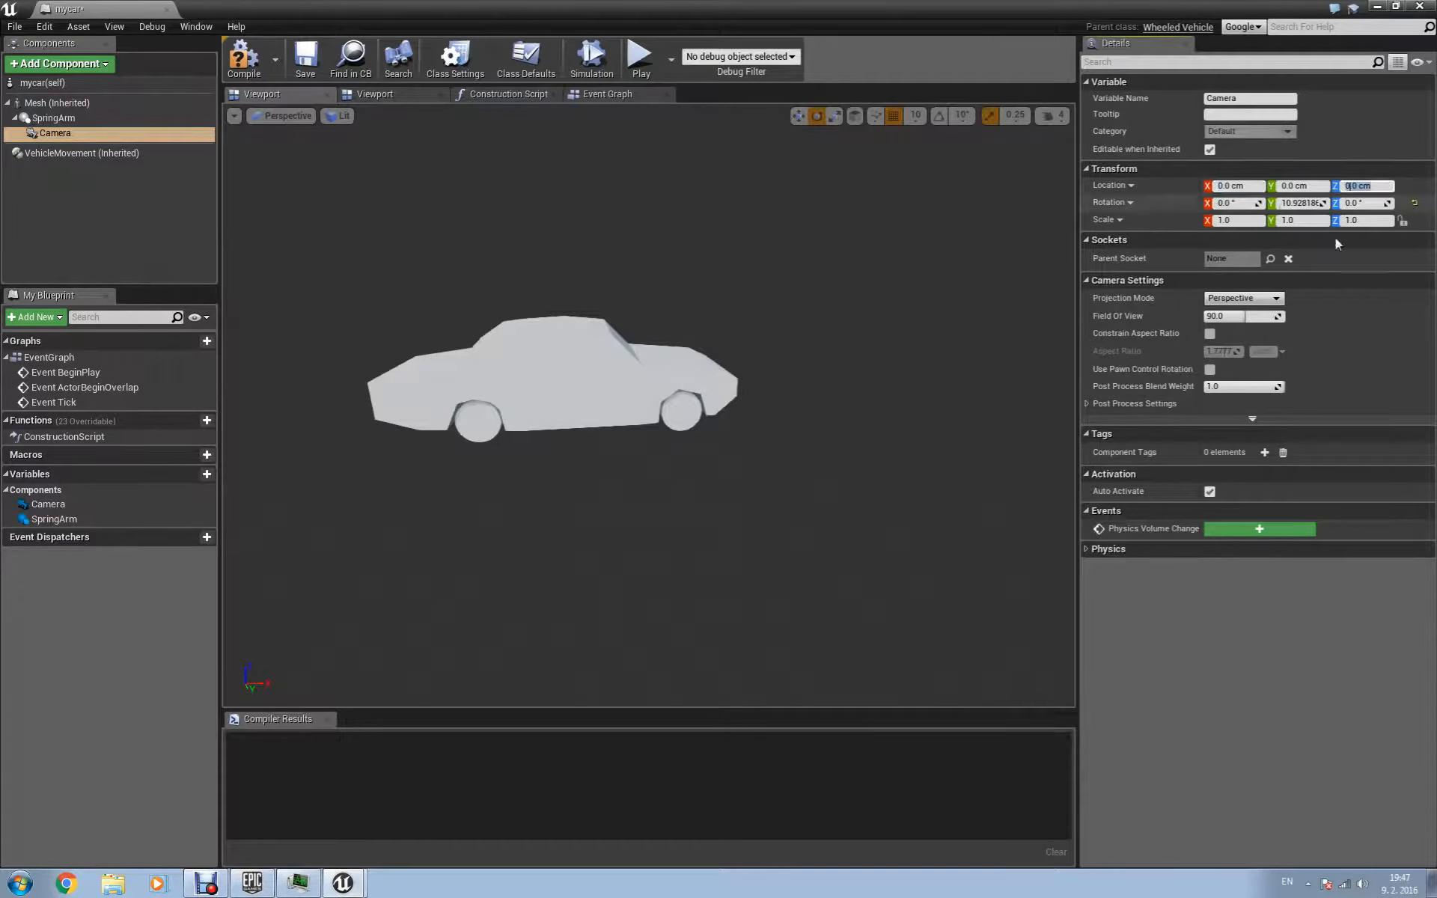
key("Return")
scroll(817, 346, "down", 6)
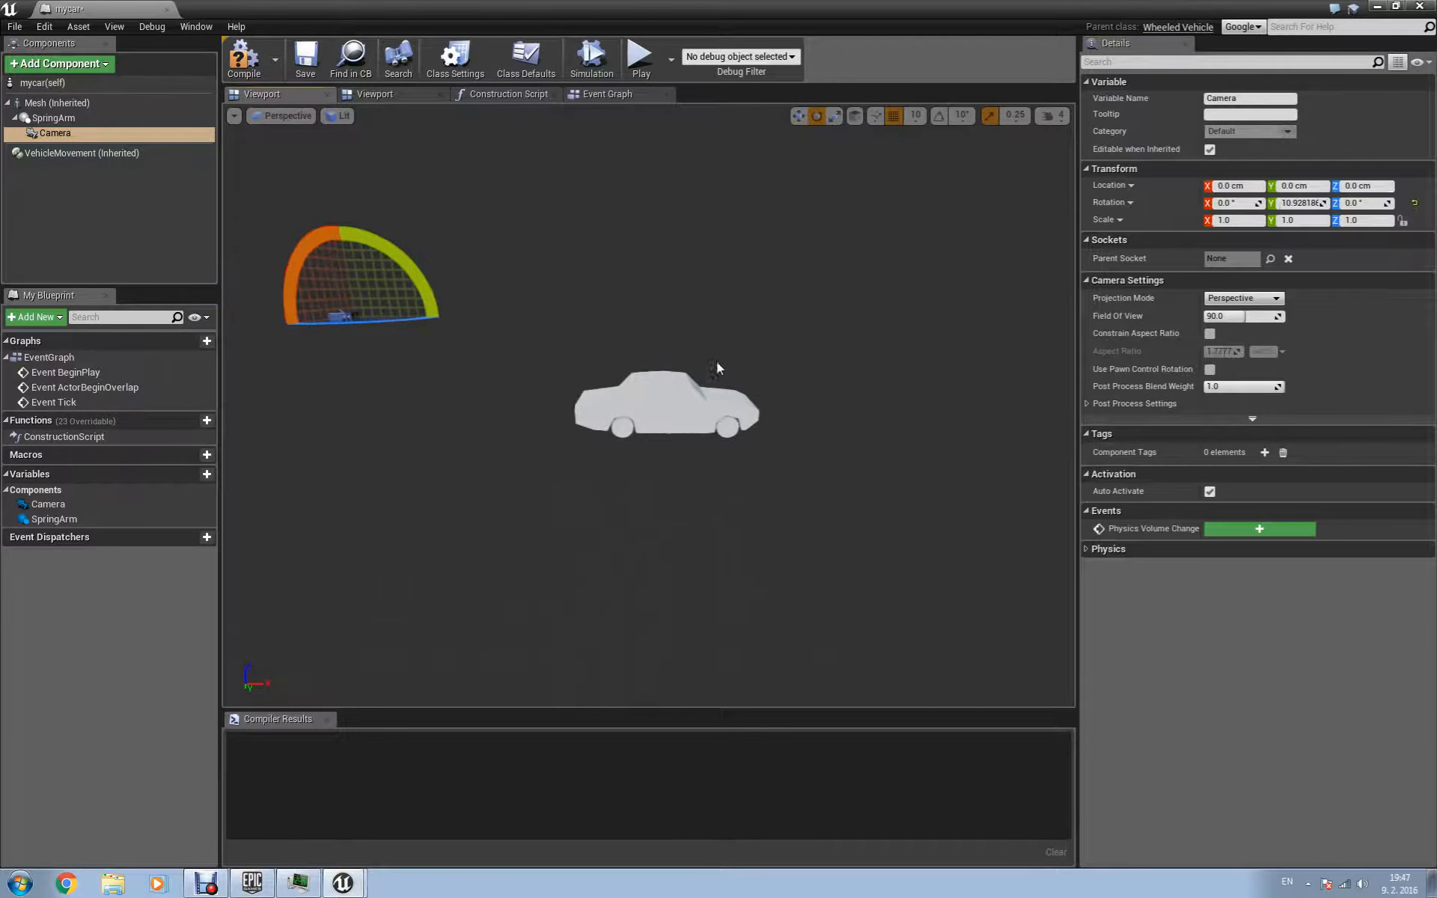
Compile the mycar blueprint and briefly test-play the level to check the camera view.
left_click(244, 60)
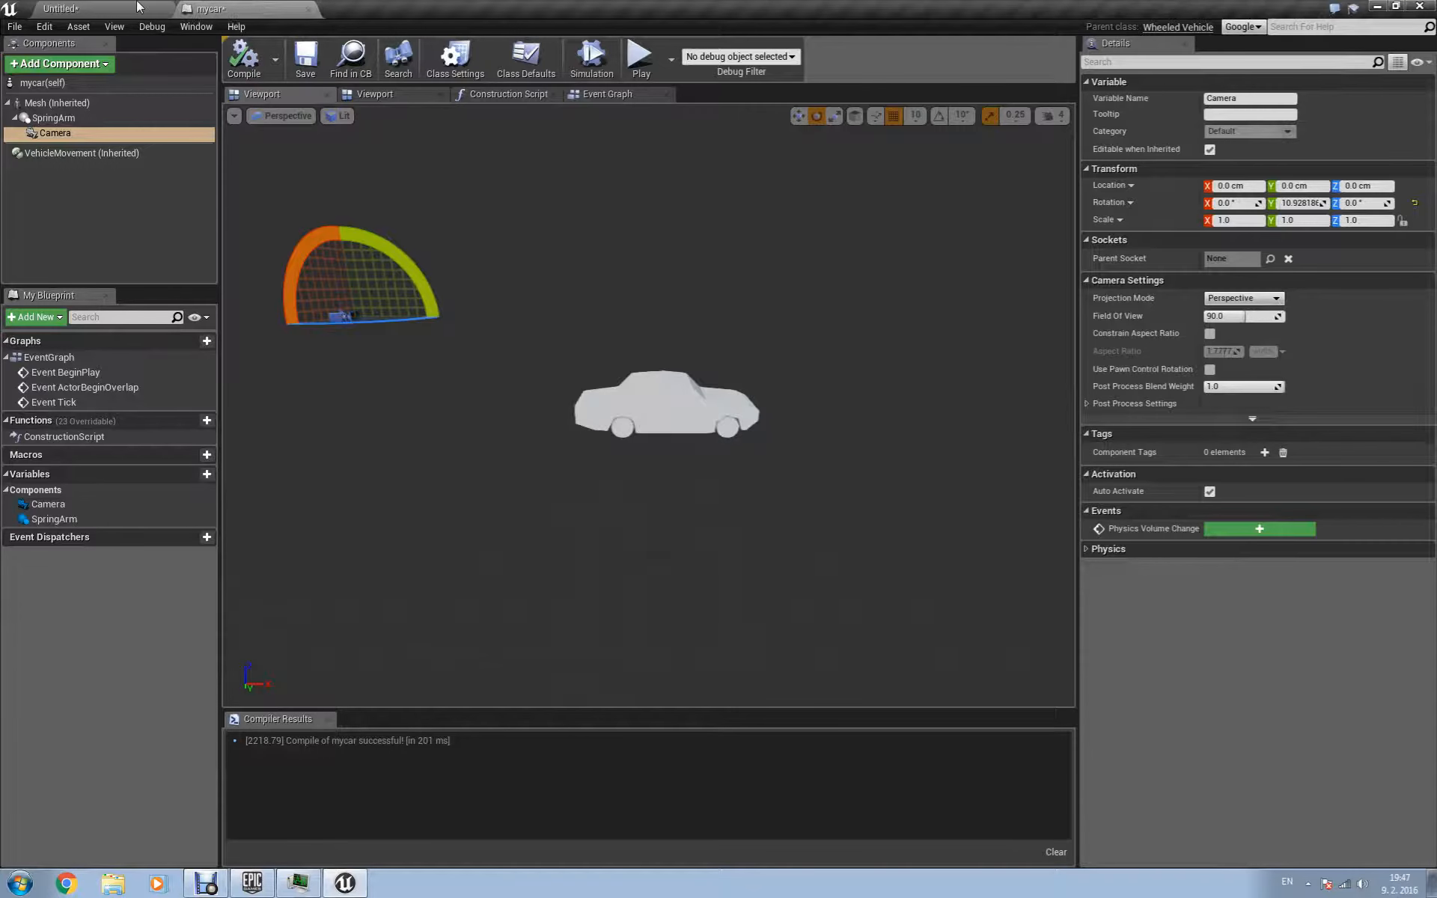
left_click(139, 9)
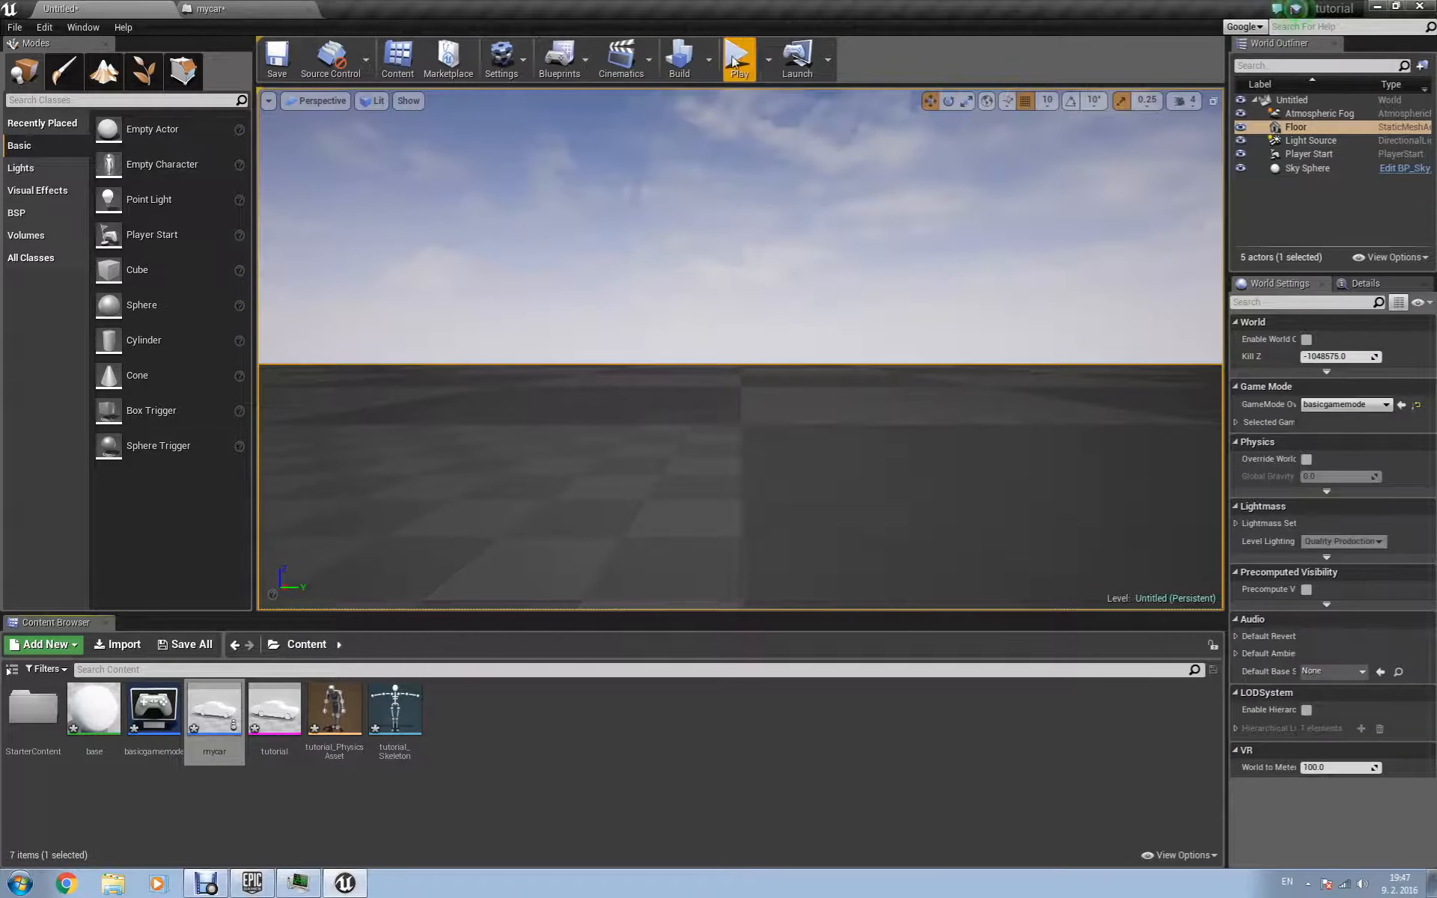
left_click(734, 61)
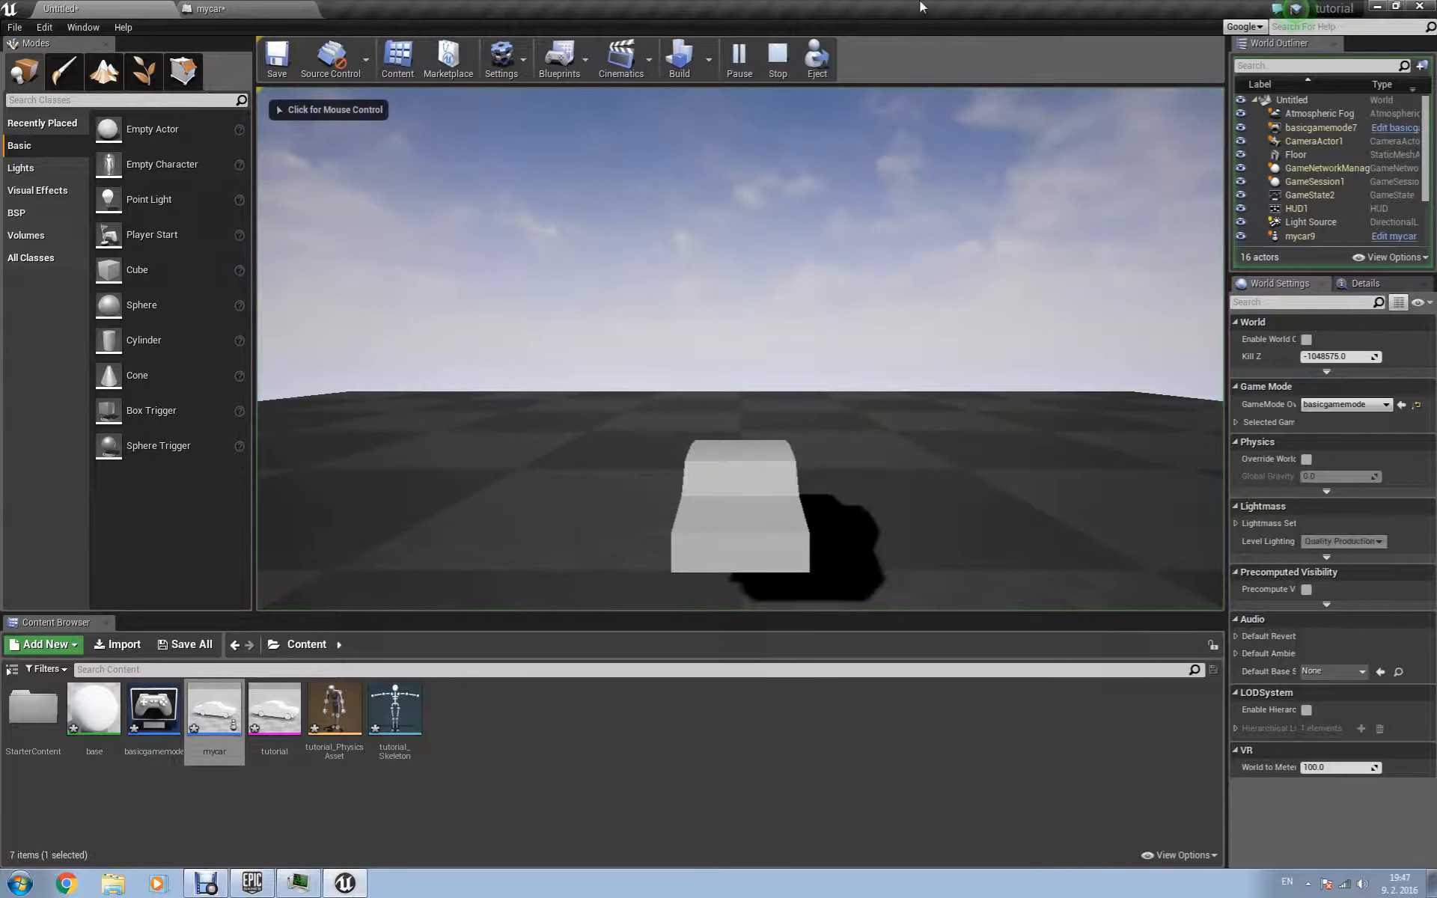
left_click(778, 59)
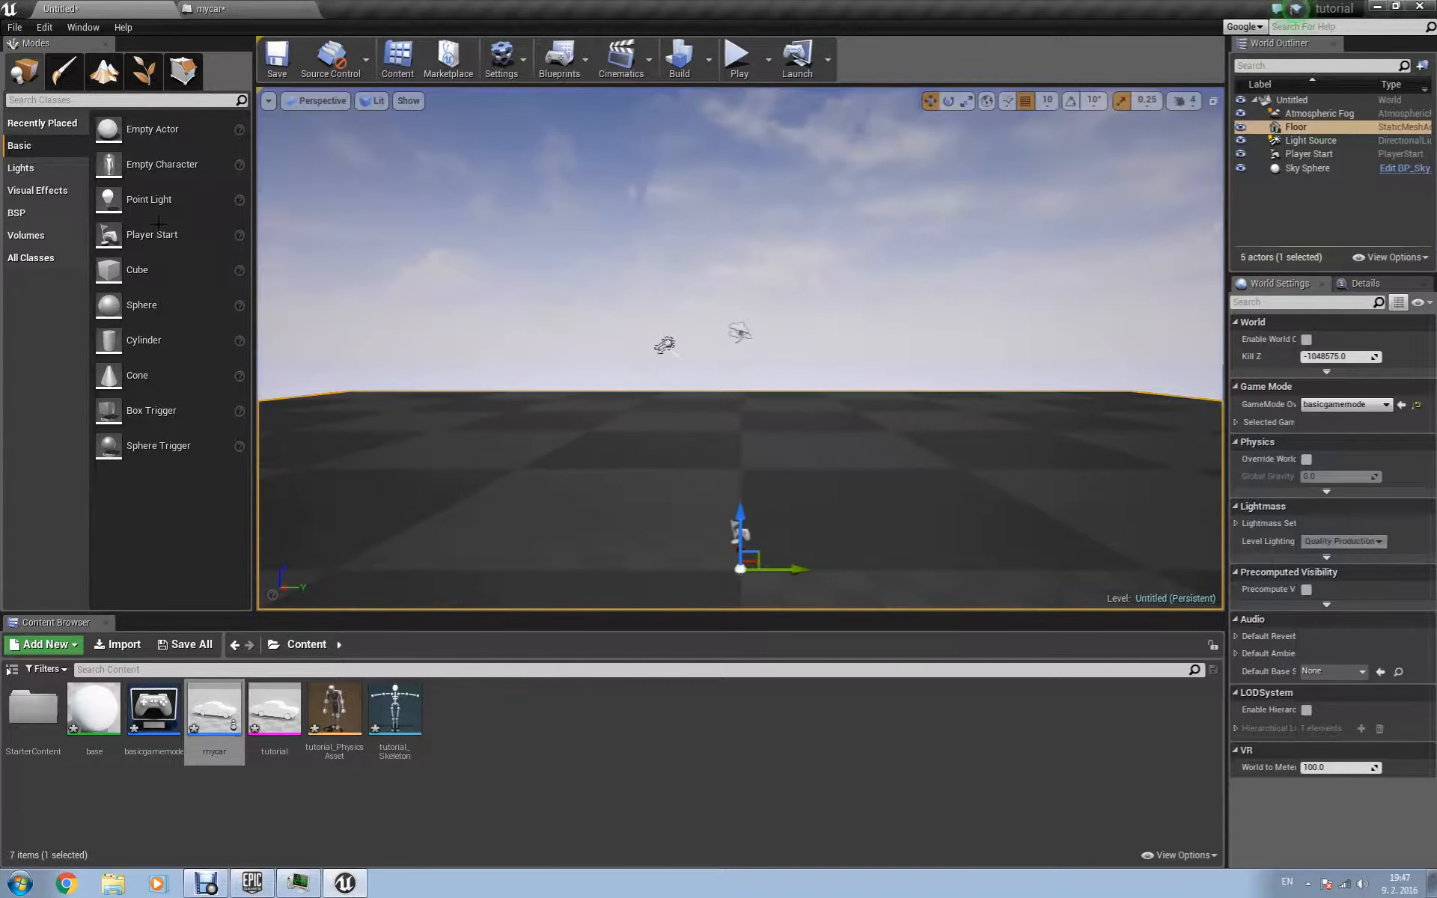
Add an axis mapping named Forward in the Input section of the project settings.
left_click(38, 28)
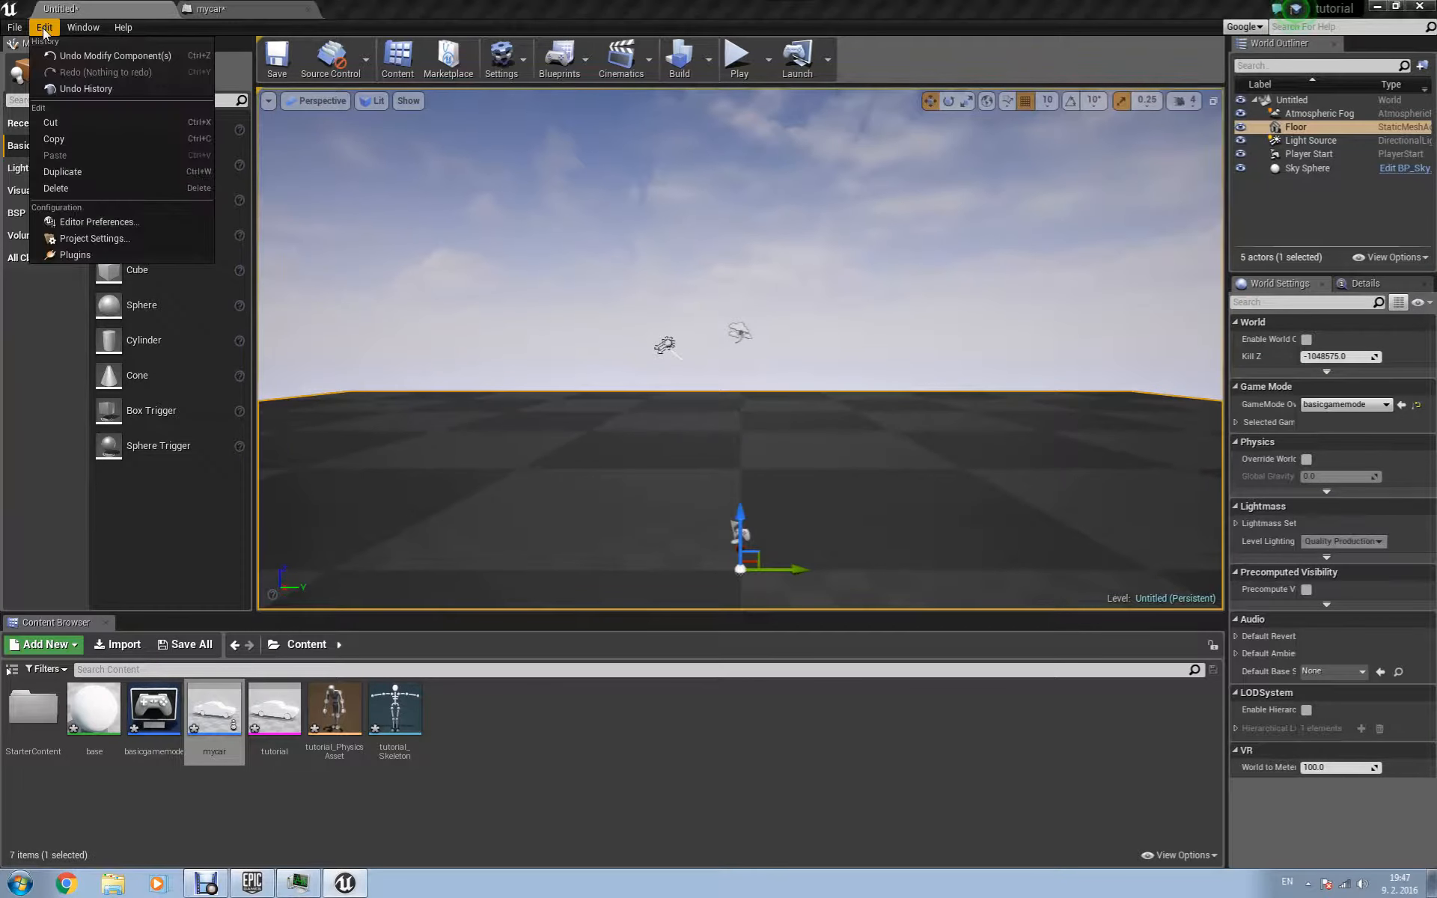
left_click(95, 238)
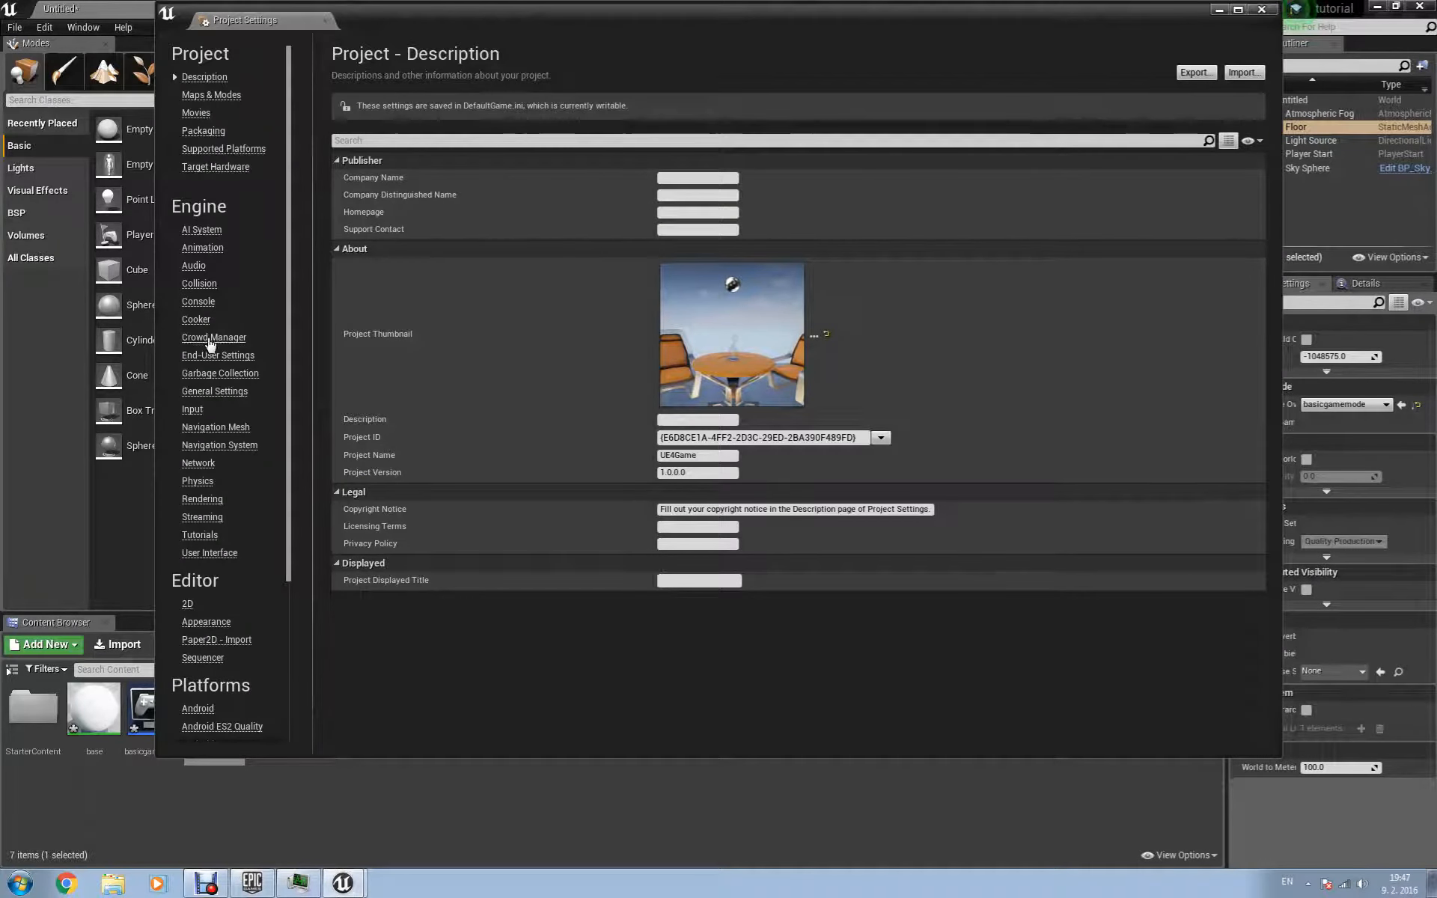
left_click(192, 409)
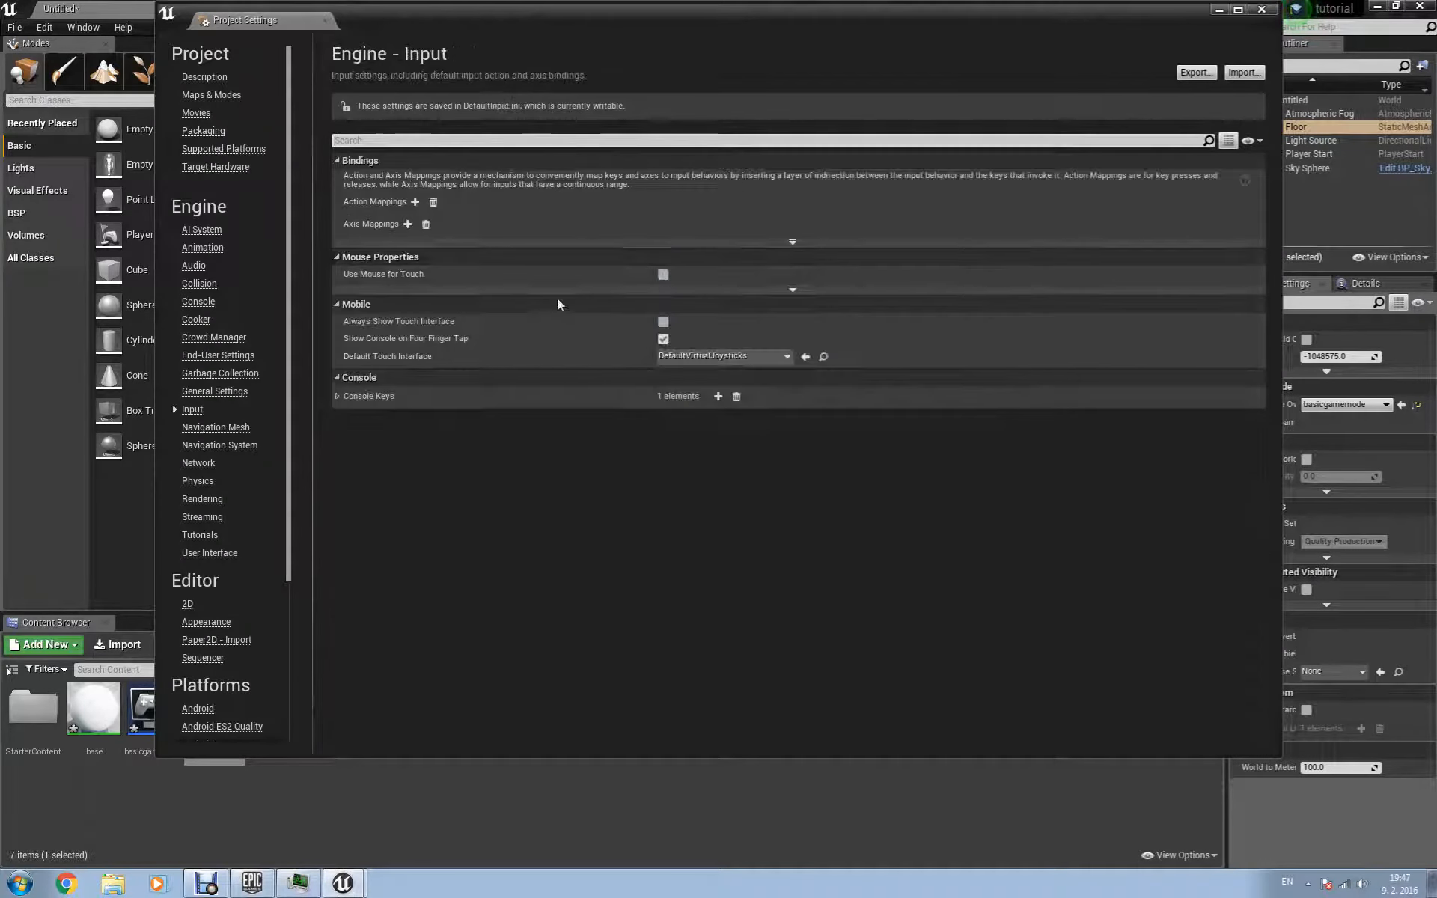
left_click(407, 224)
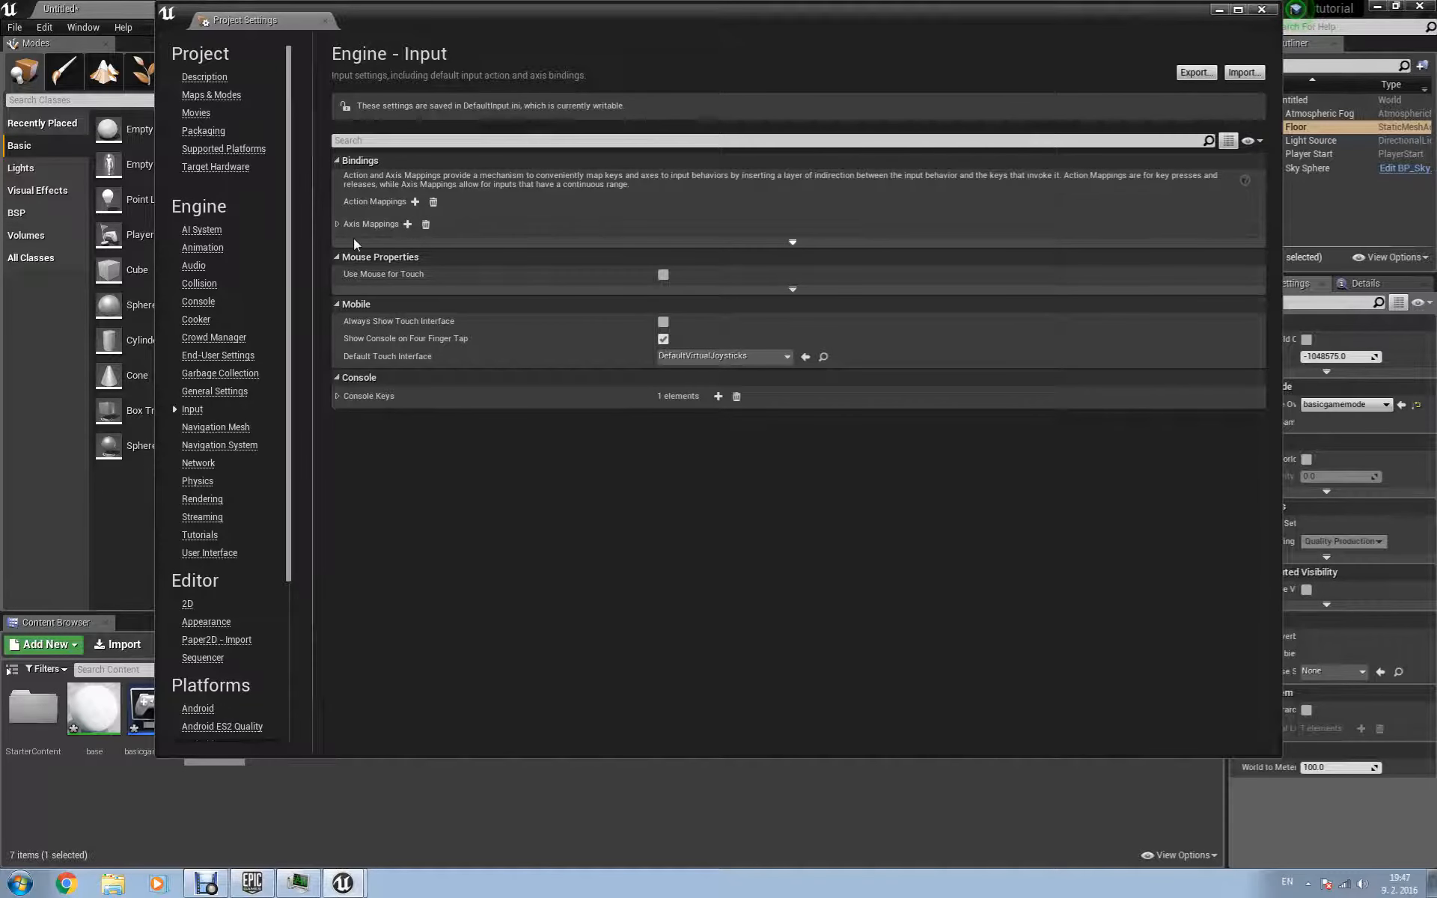
left_click(345, 245)
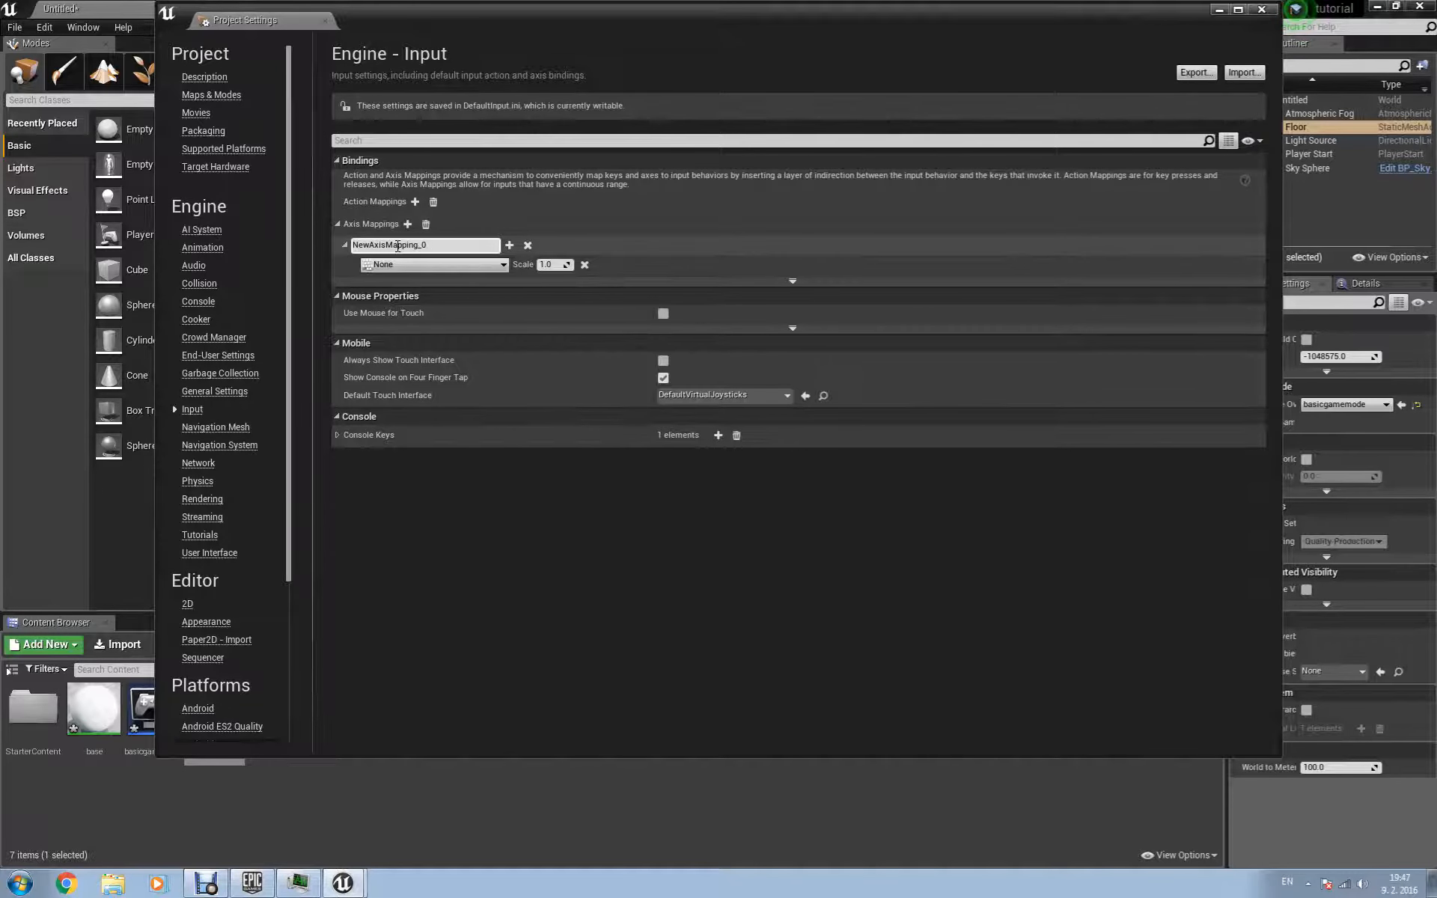
type("FOrwar")
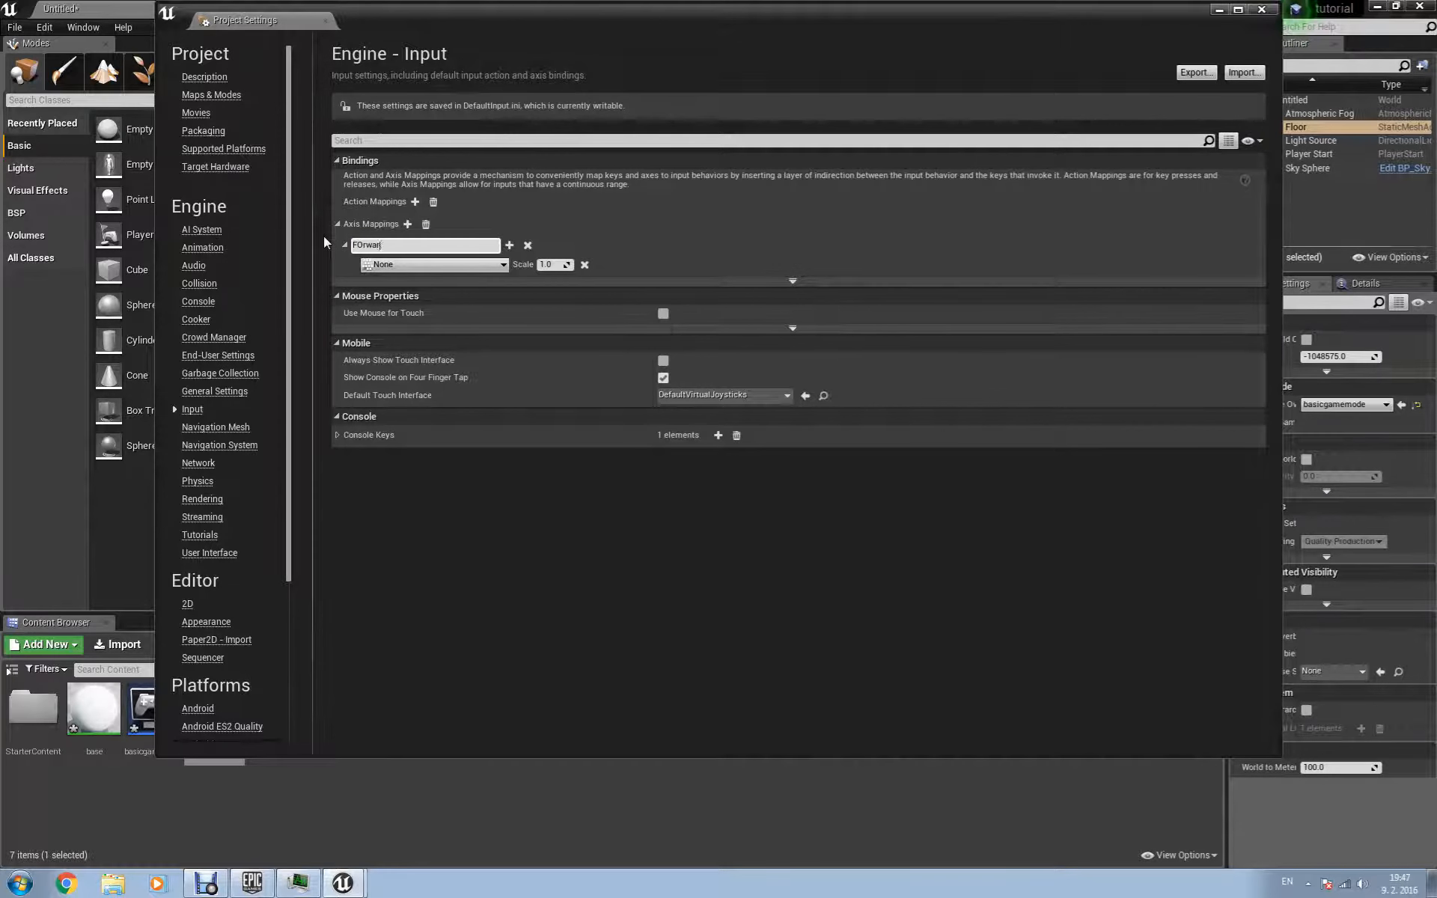
key("BackSpace")
key("BackSpace")
key("BackSpace")
key("BackSpace")
type("orward")
key("Return")
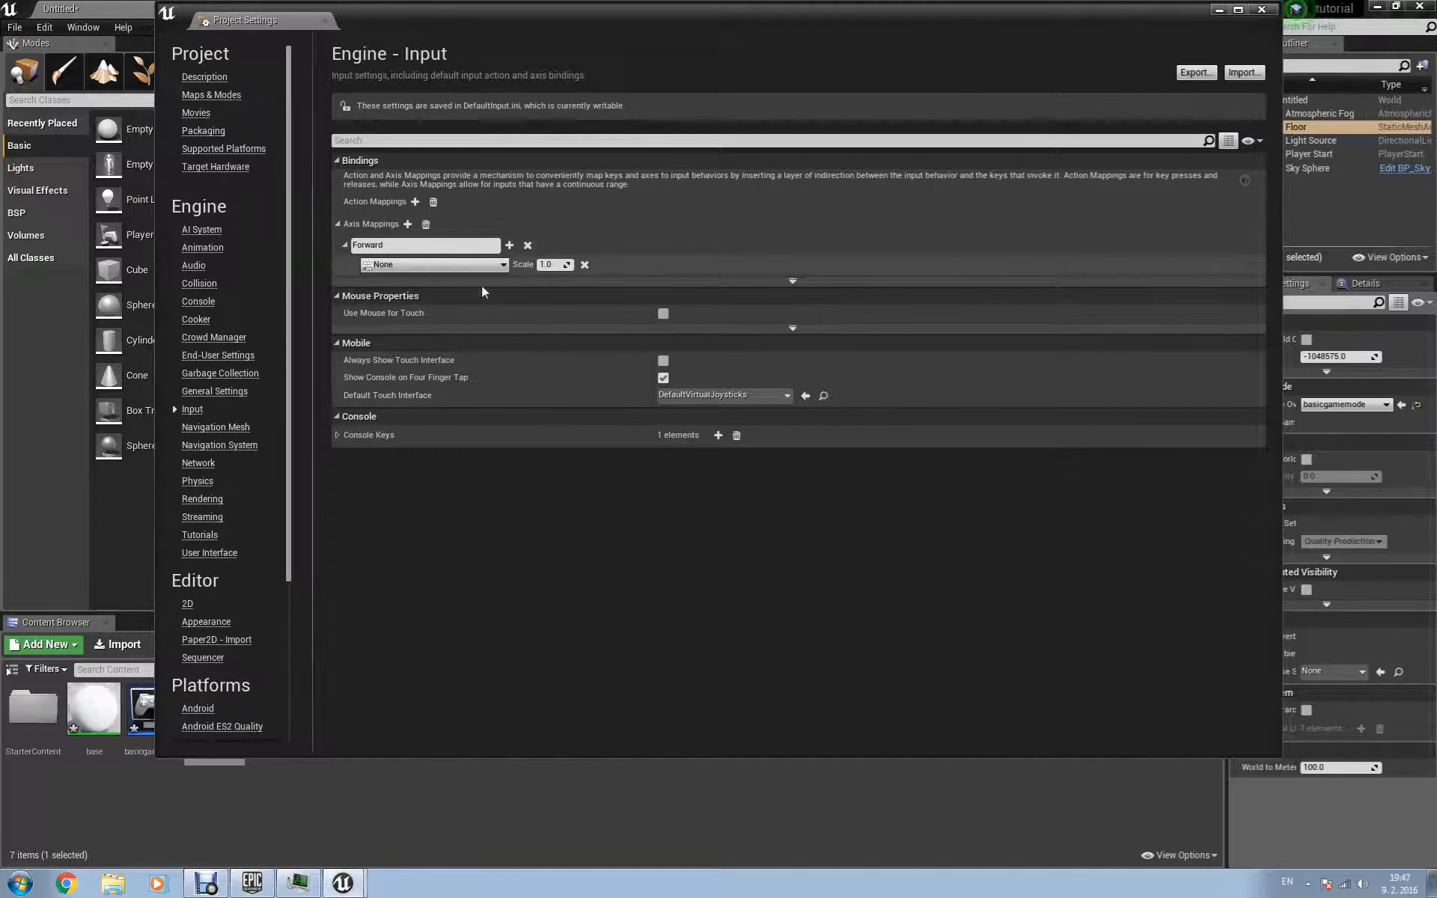
Bind the Forward axis to the W key at scale 1.0 and the S key at scale -1.0.
left_click(449, 265)
type("W")
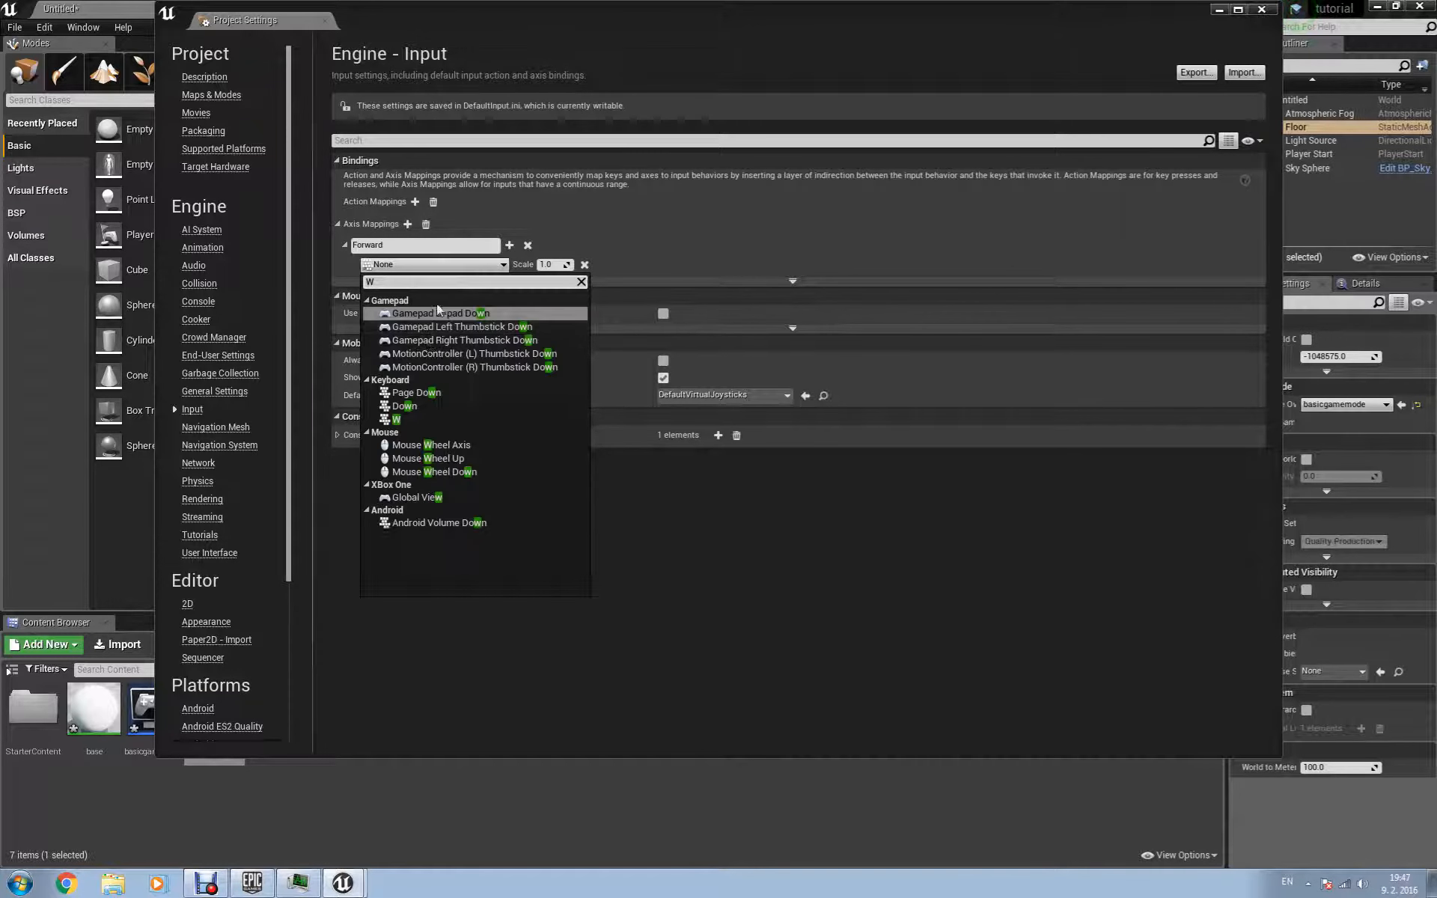
left_click(398, 419)
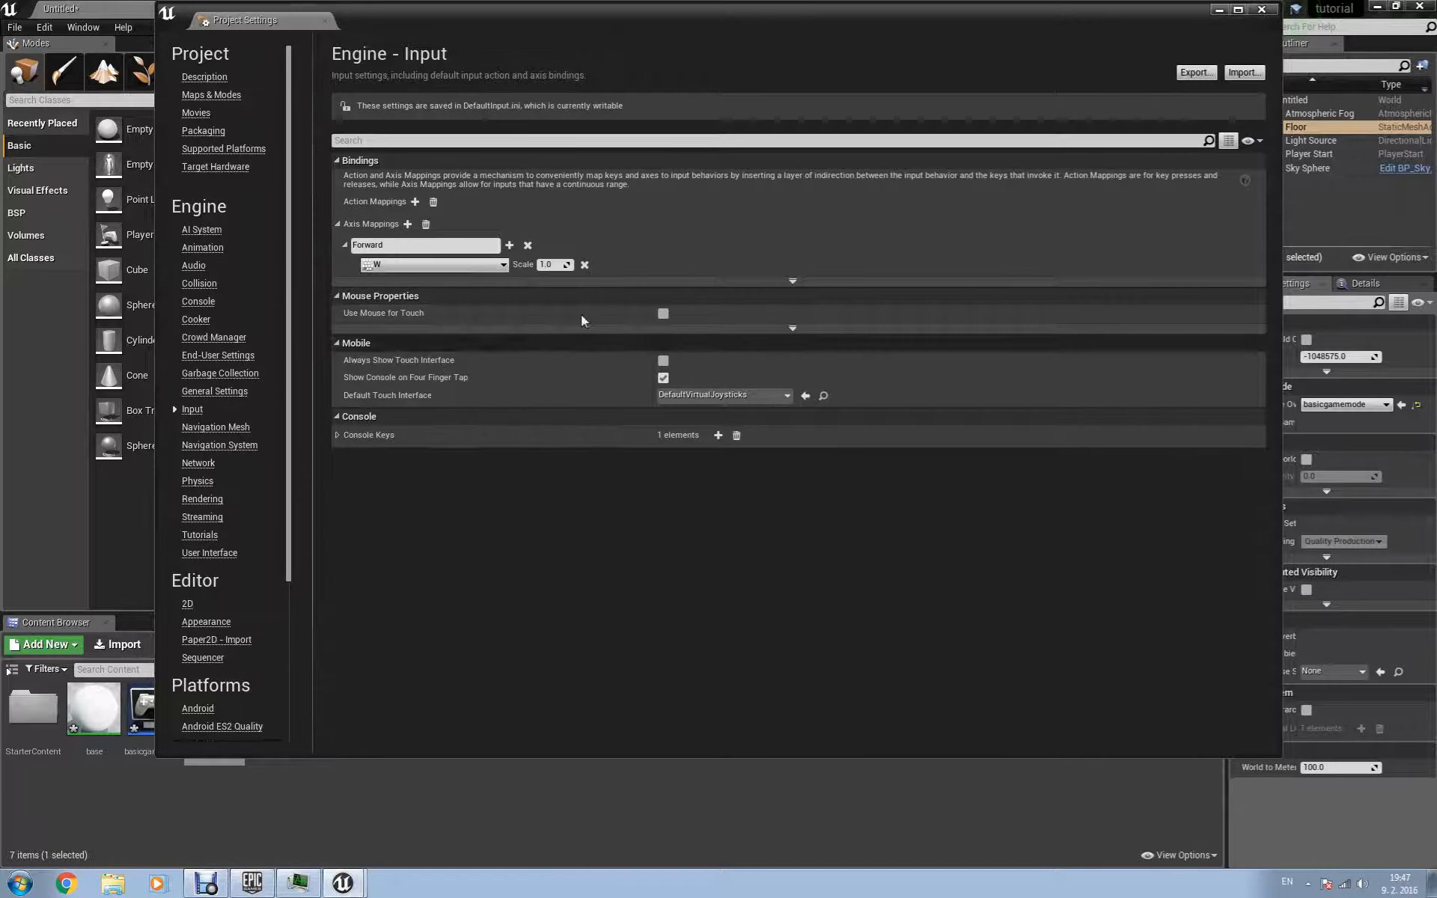
left_click(509, 245)
left_click(451, 285)
type("S")
scroll(416, 385, "down", 10)
left_click(419, 496)
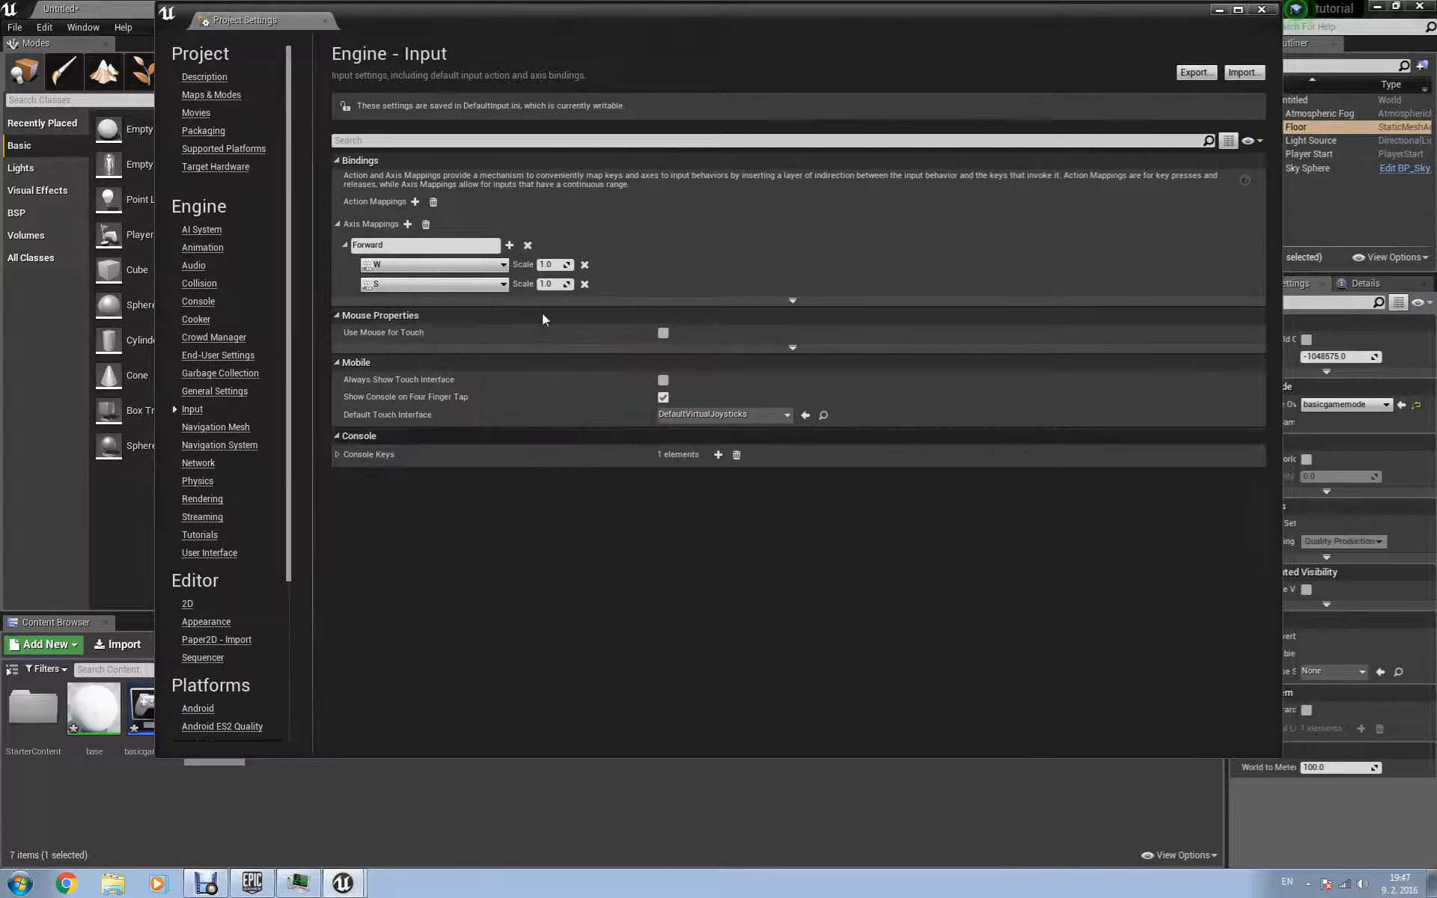
left_click(553, 284)
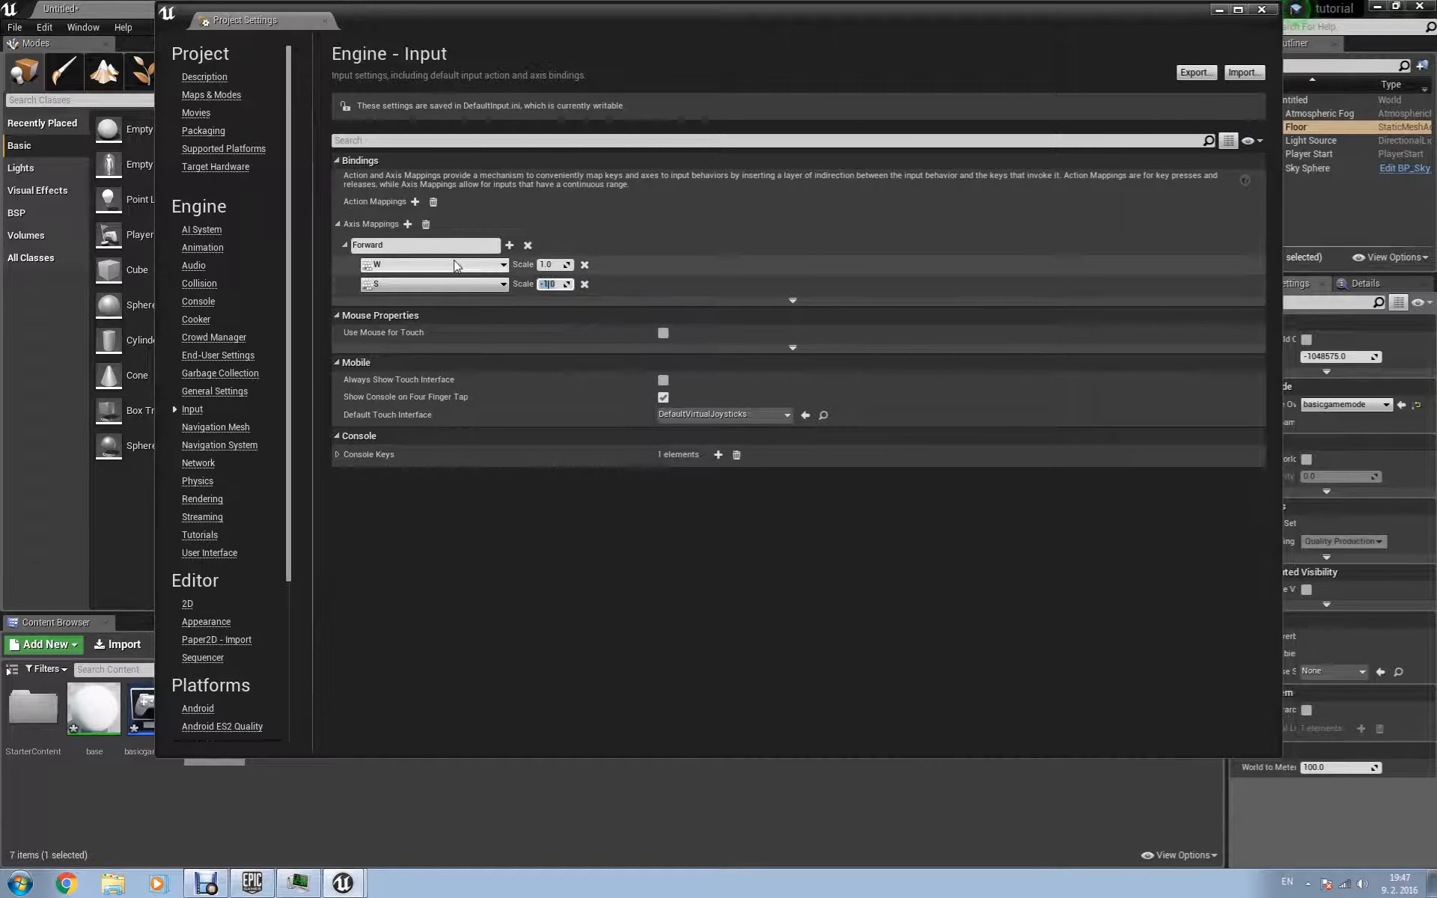
Add a second axis mapping named Right and bind it to the D key.
left_click(407, 224)
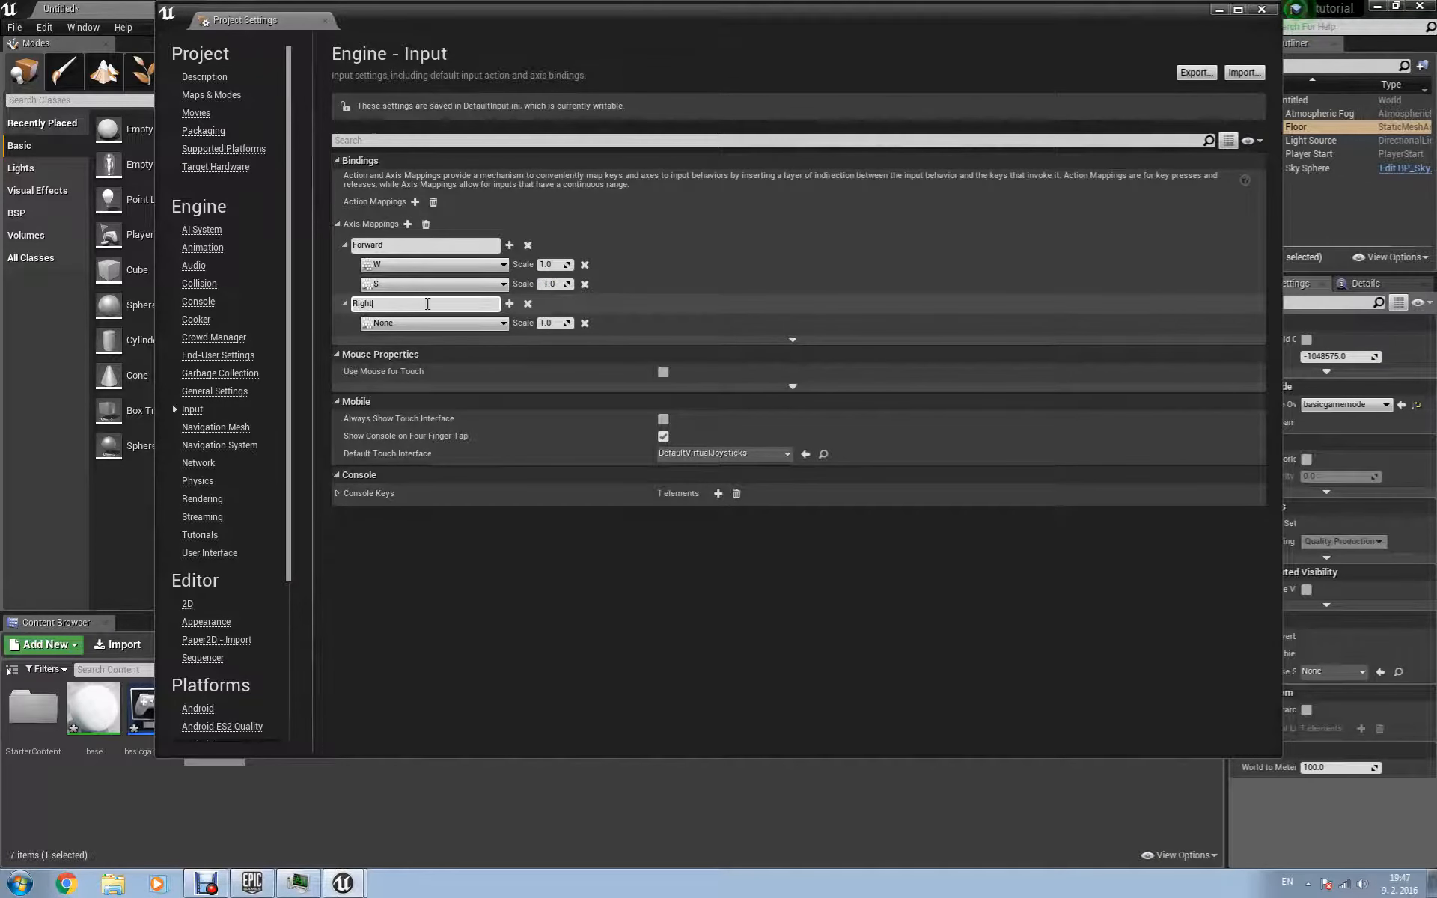
left_click(479, 322)
type("D")
scroll(420, 503, "down", 6)
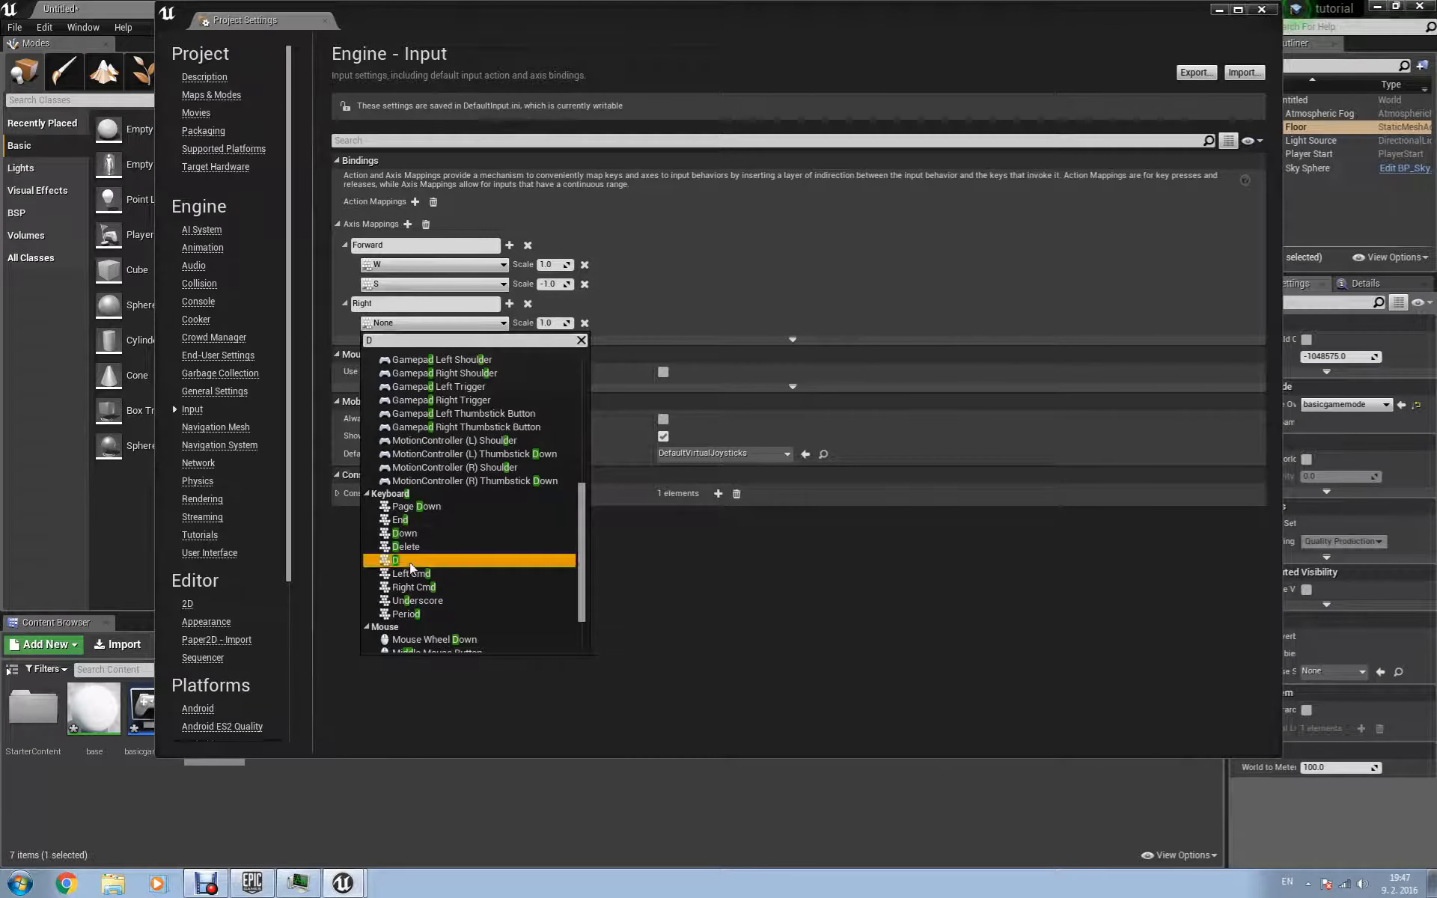
left_click(410, 563)
Add the A key with scale -1 to the Right axis mapping and close the project settings.
left_click(509, 303)
left_click(455, 343)
type("A")
scroll(410, 533, "down", 15)
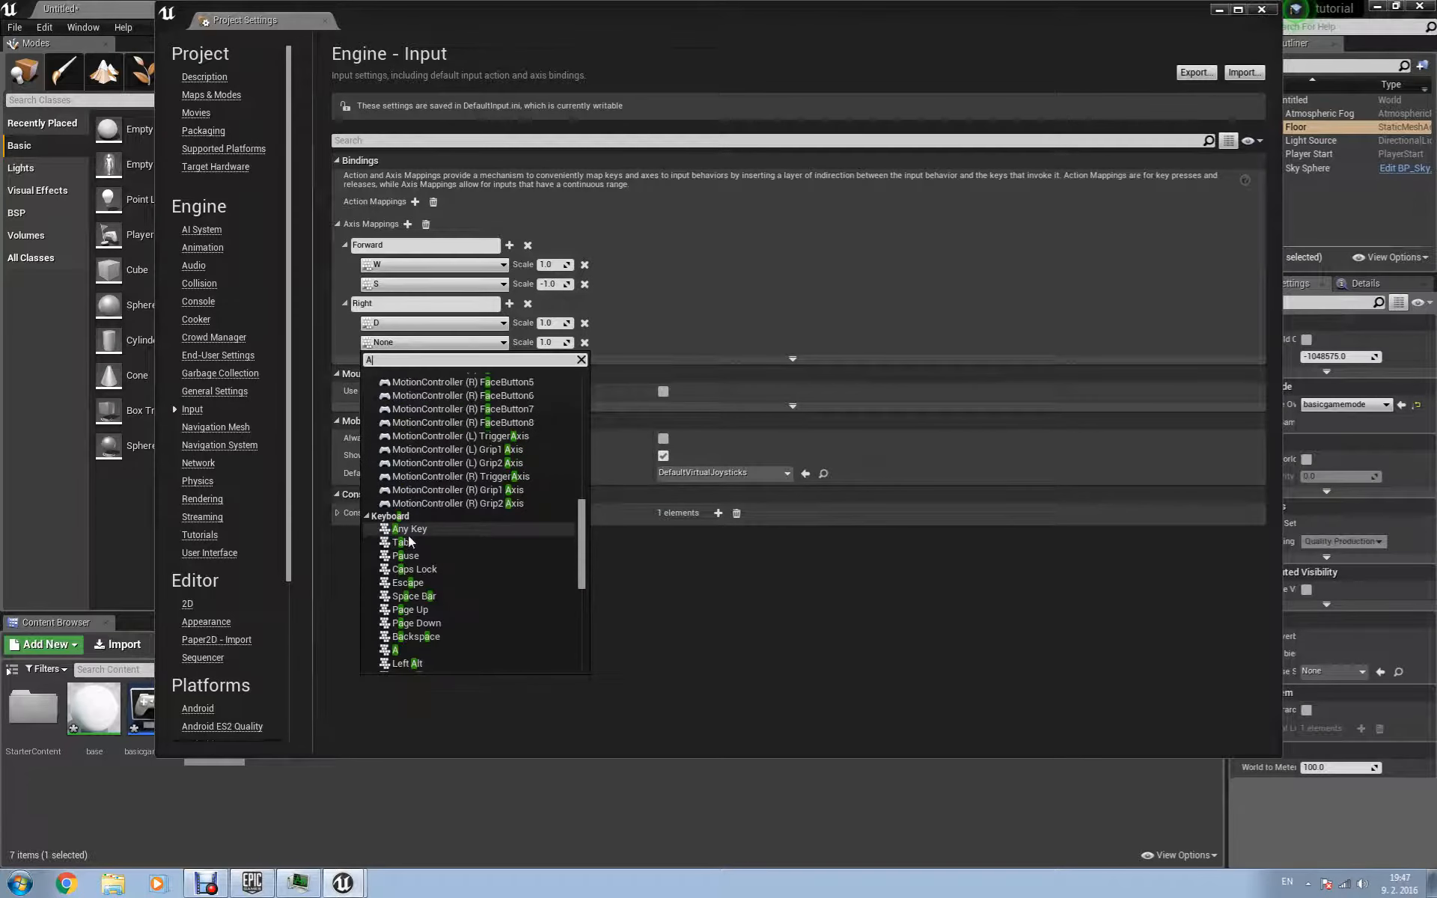
left_click(407, 531)
left_click(550, 342)
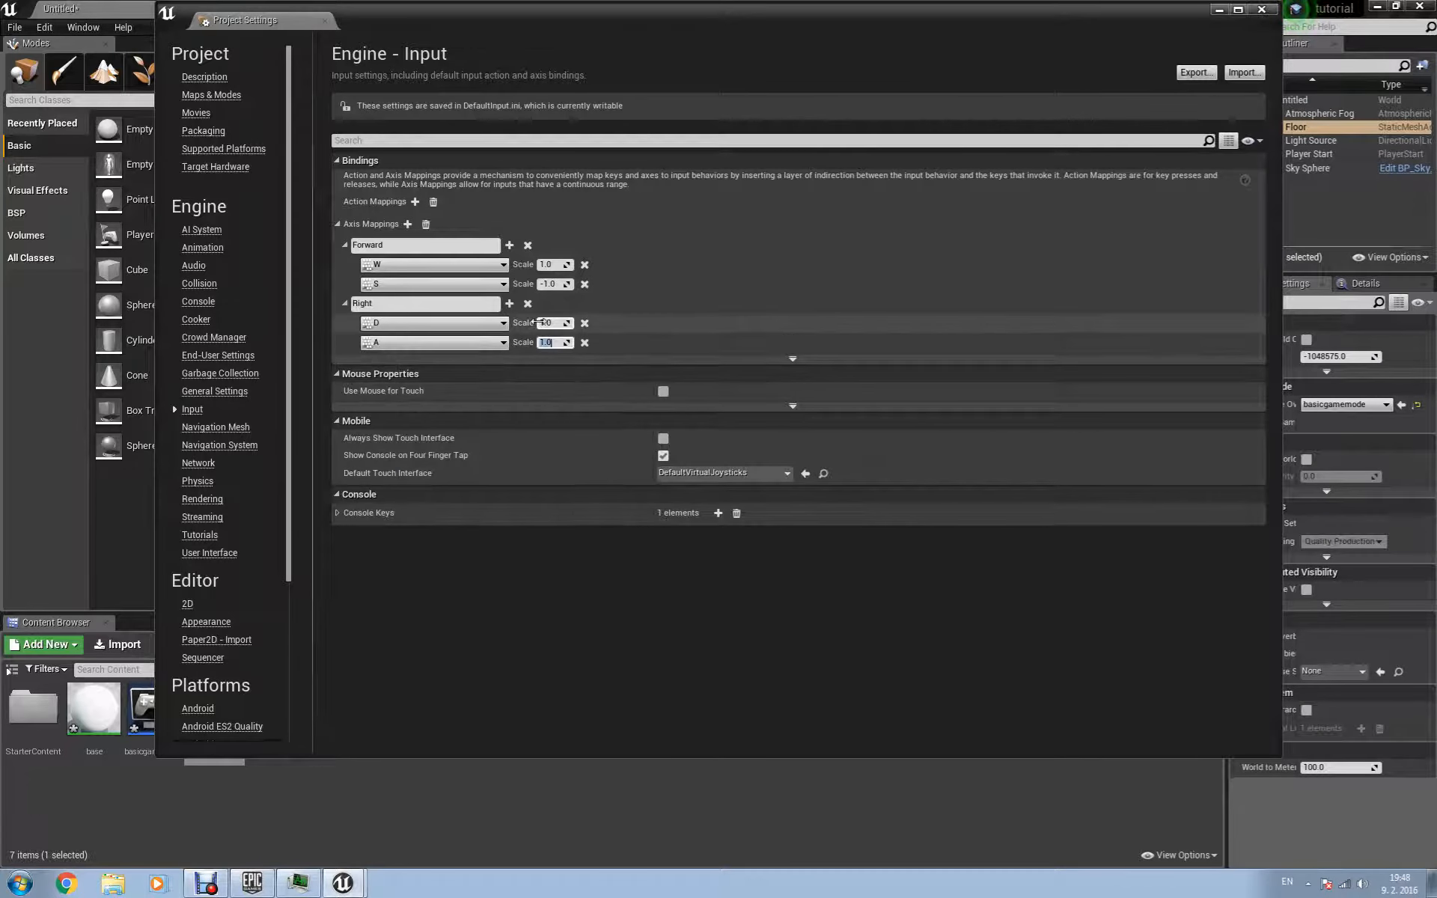
type("-1")
key("Return")
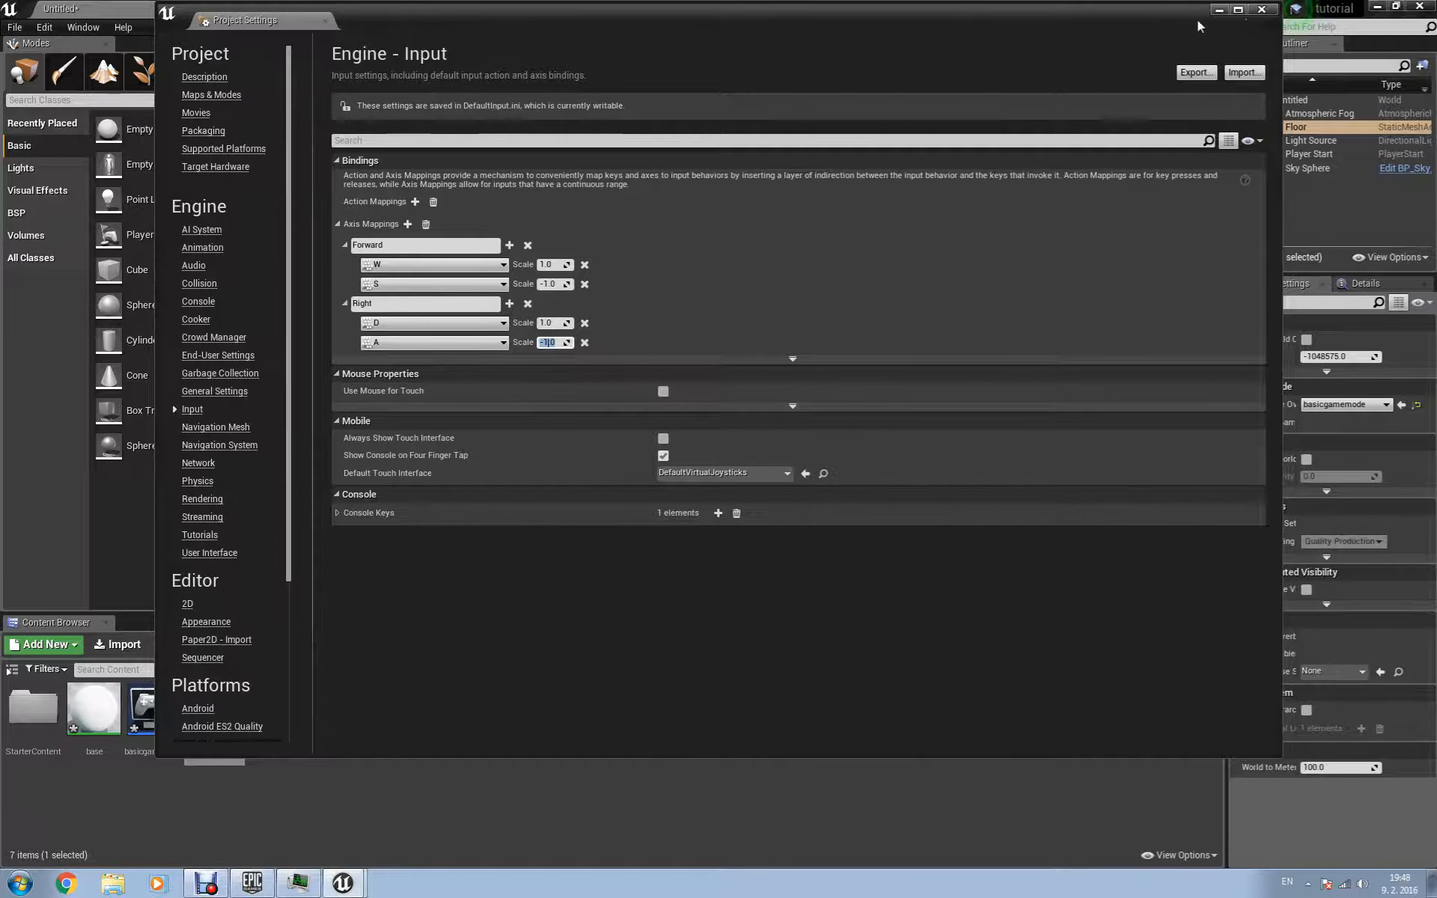
left_click(1261, 9)
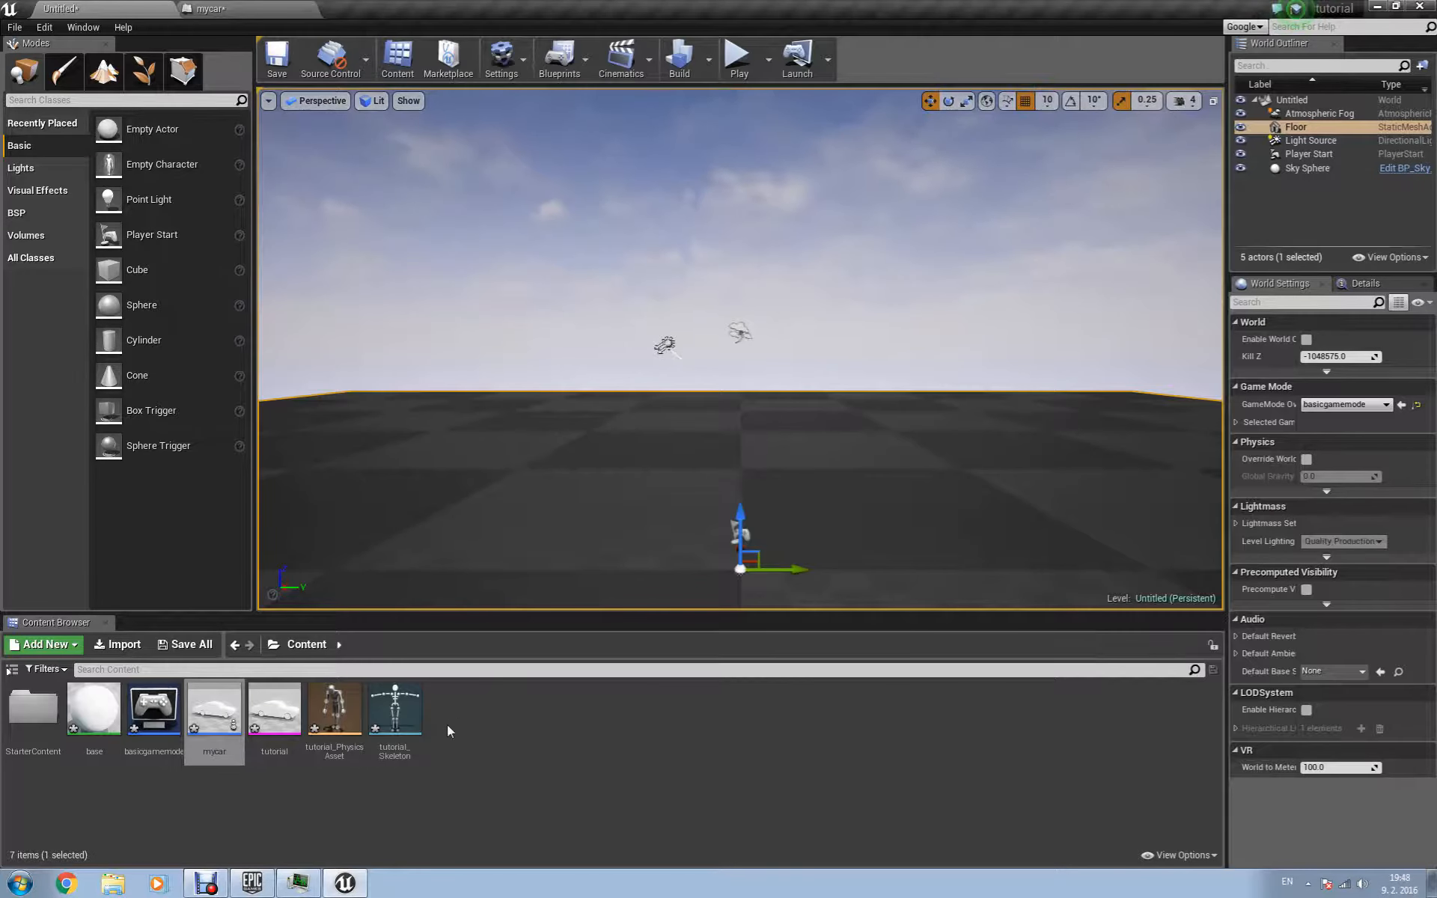
Add a Forward input axis event to the event graph of the mycar blueprint.
left_click(223, 721)
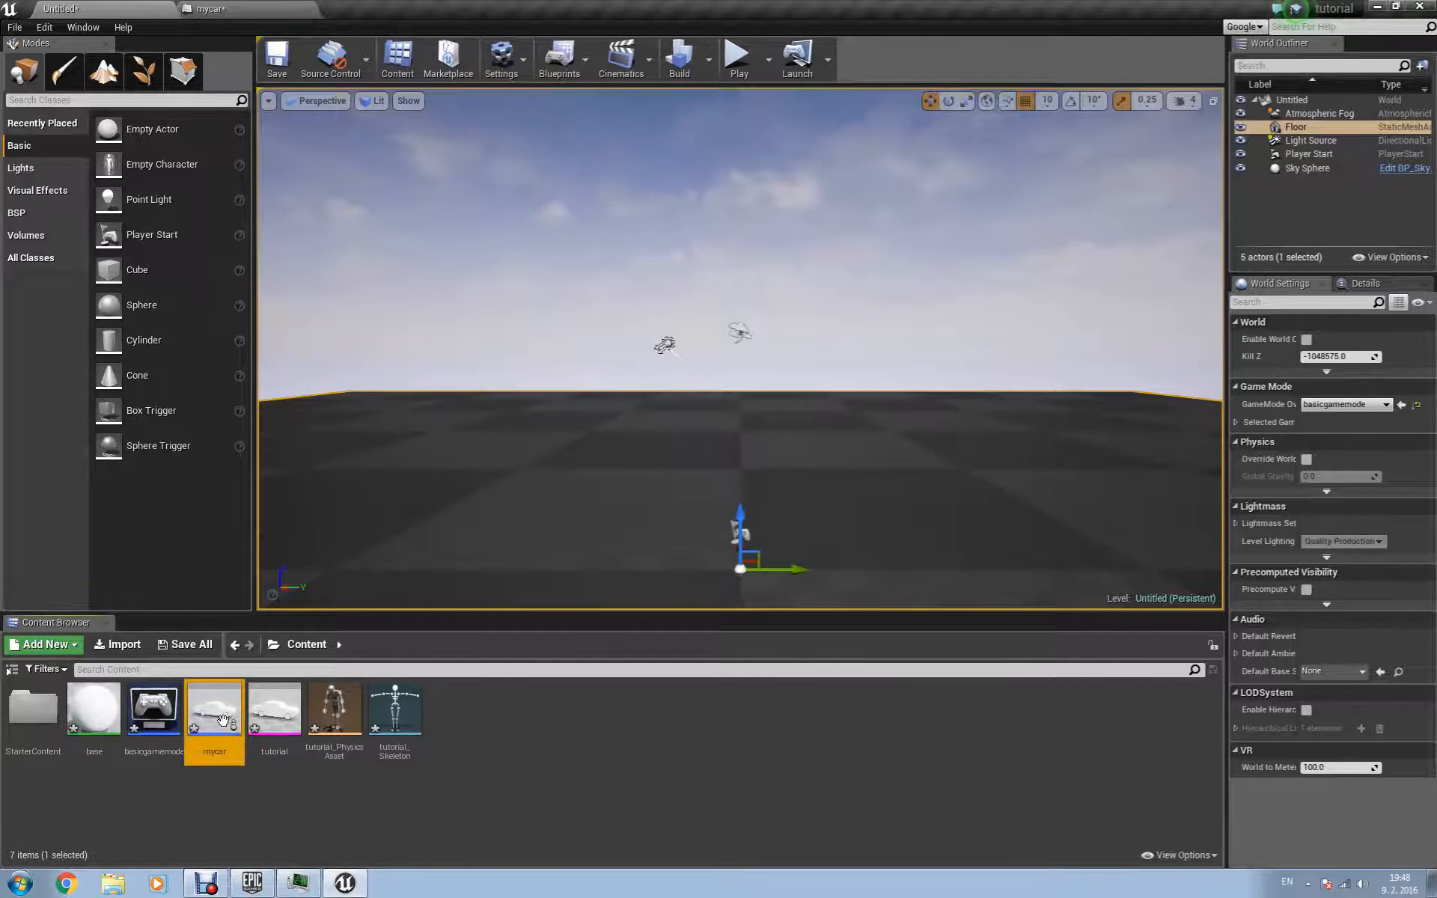
double_click(223, 720)
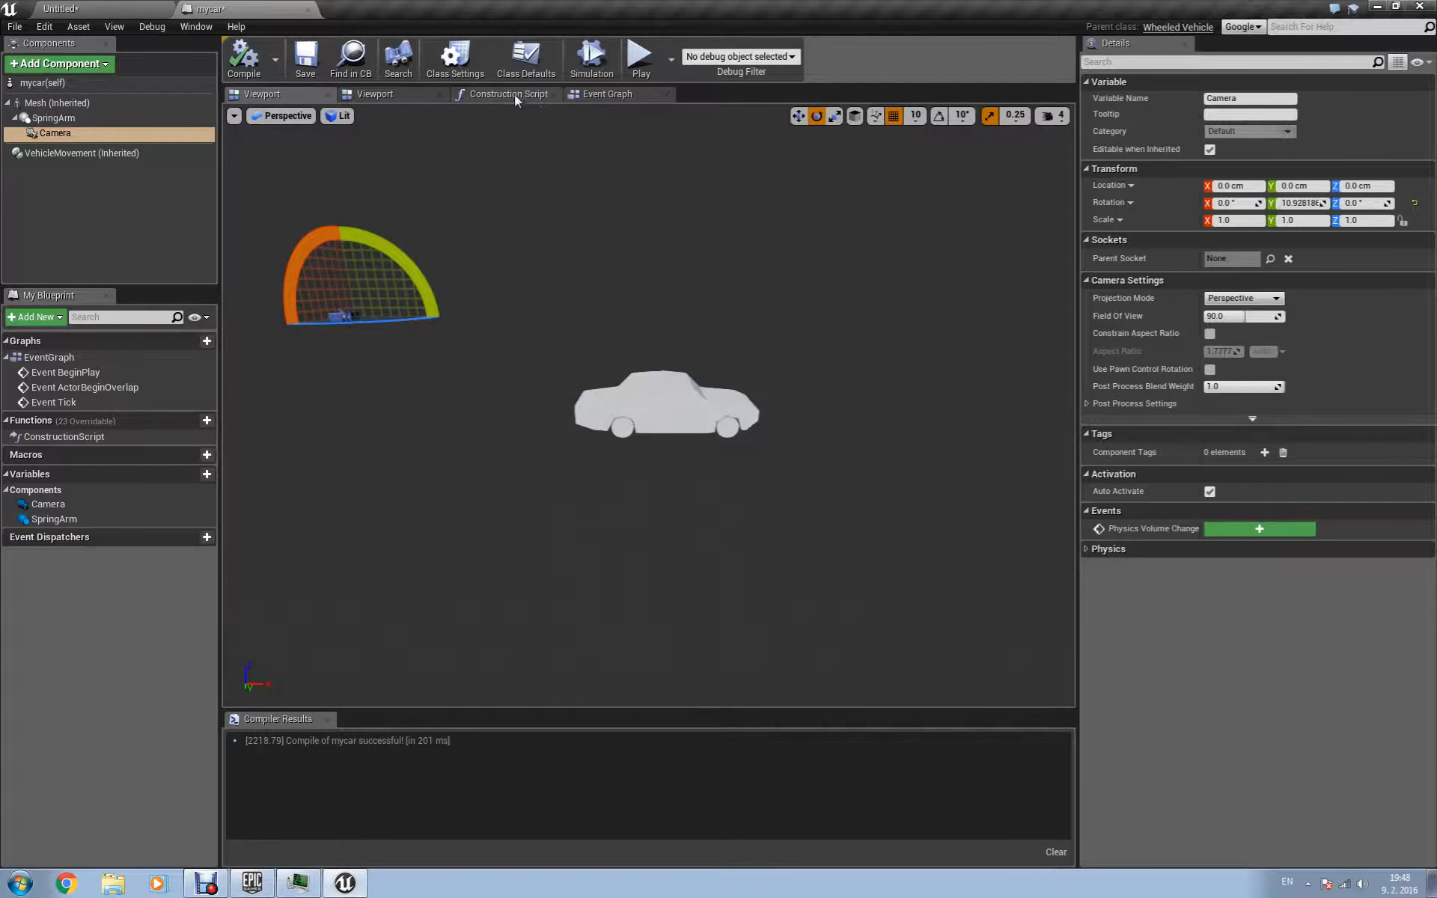
left_click(610, 95)
right_click_drag(840, 303, 441, 477)
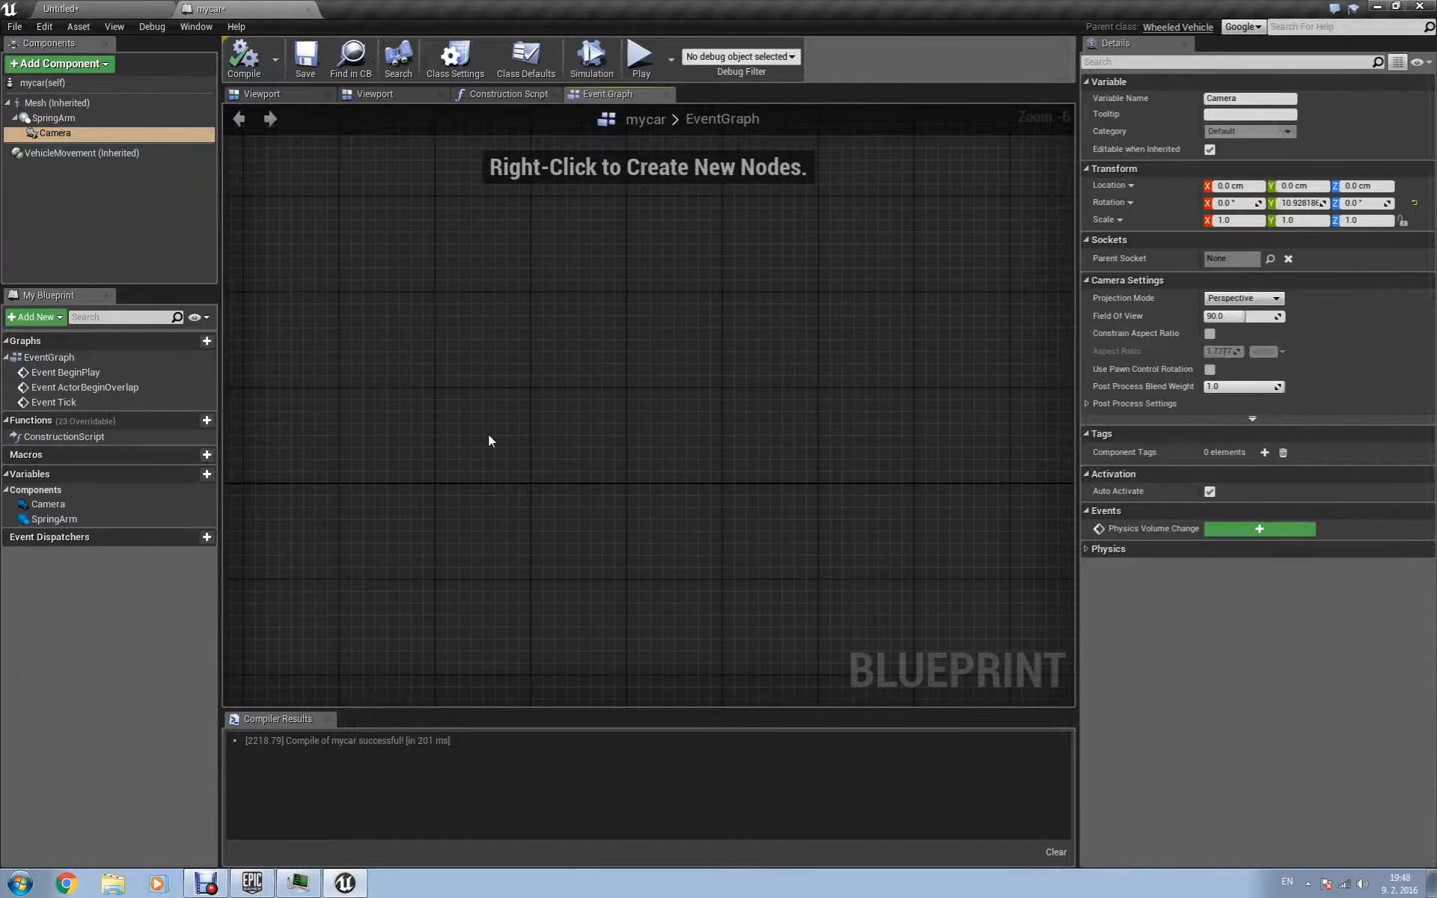
right_click(539, 367)
type("Forwa")
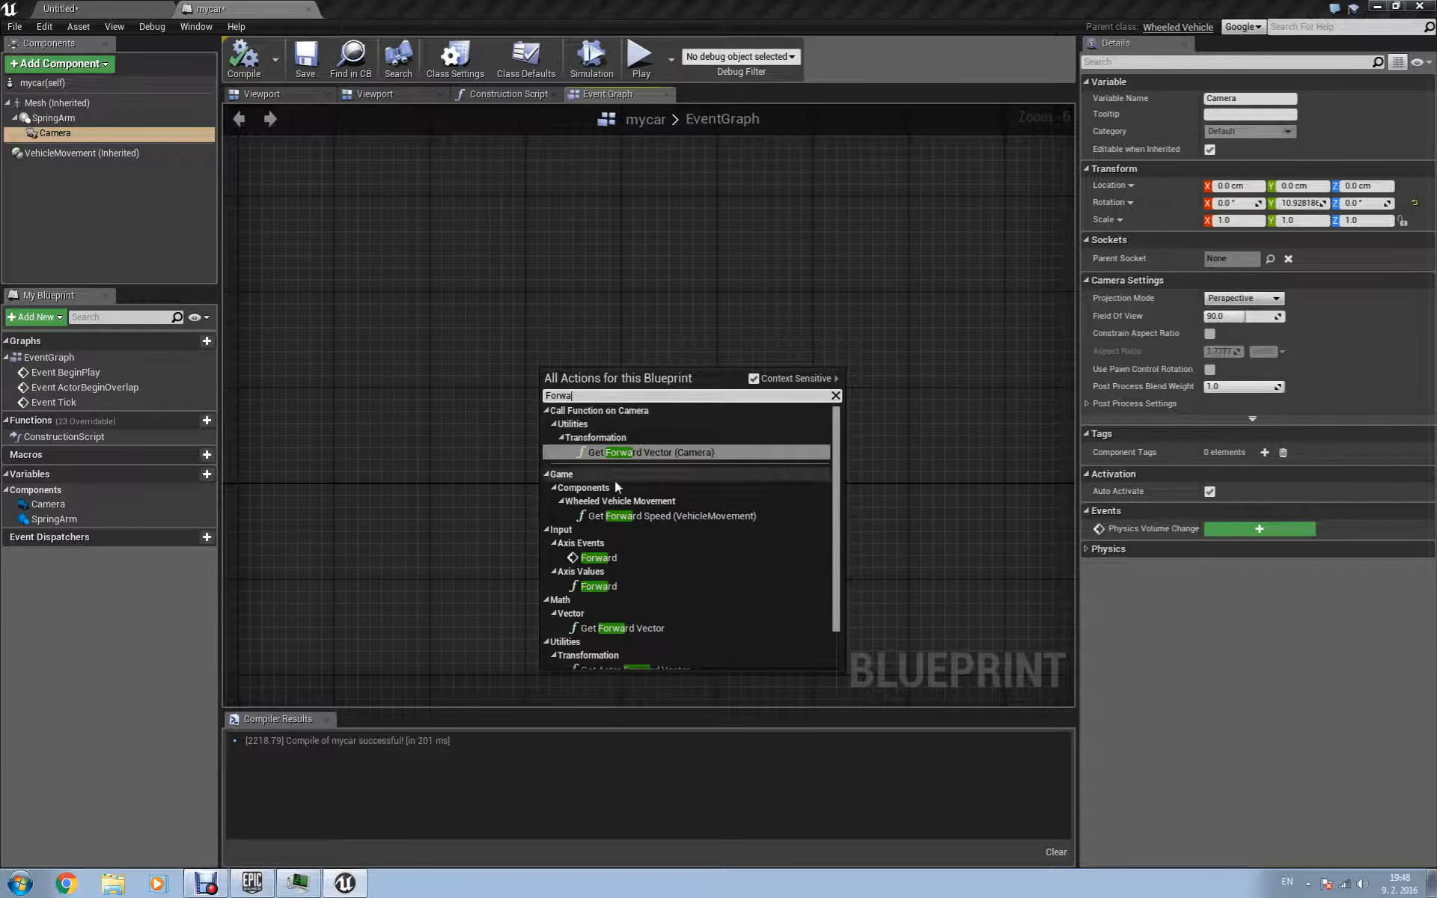
type("rd")
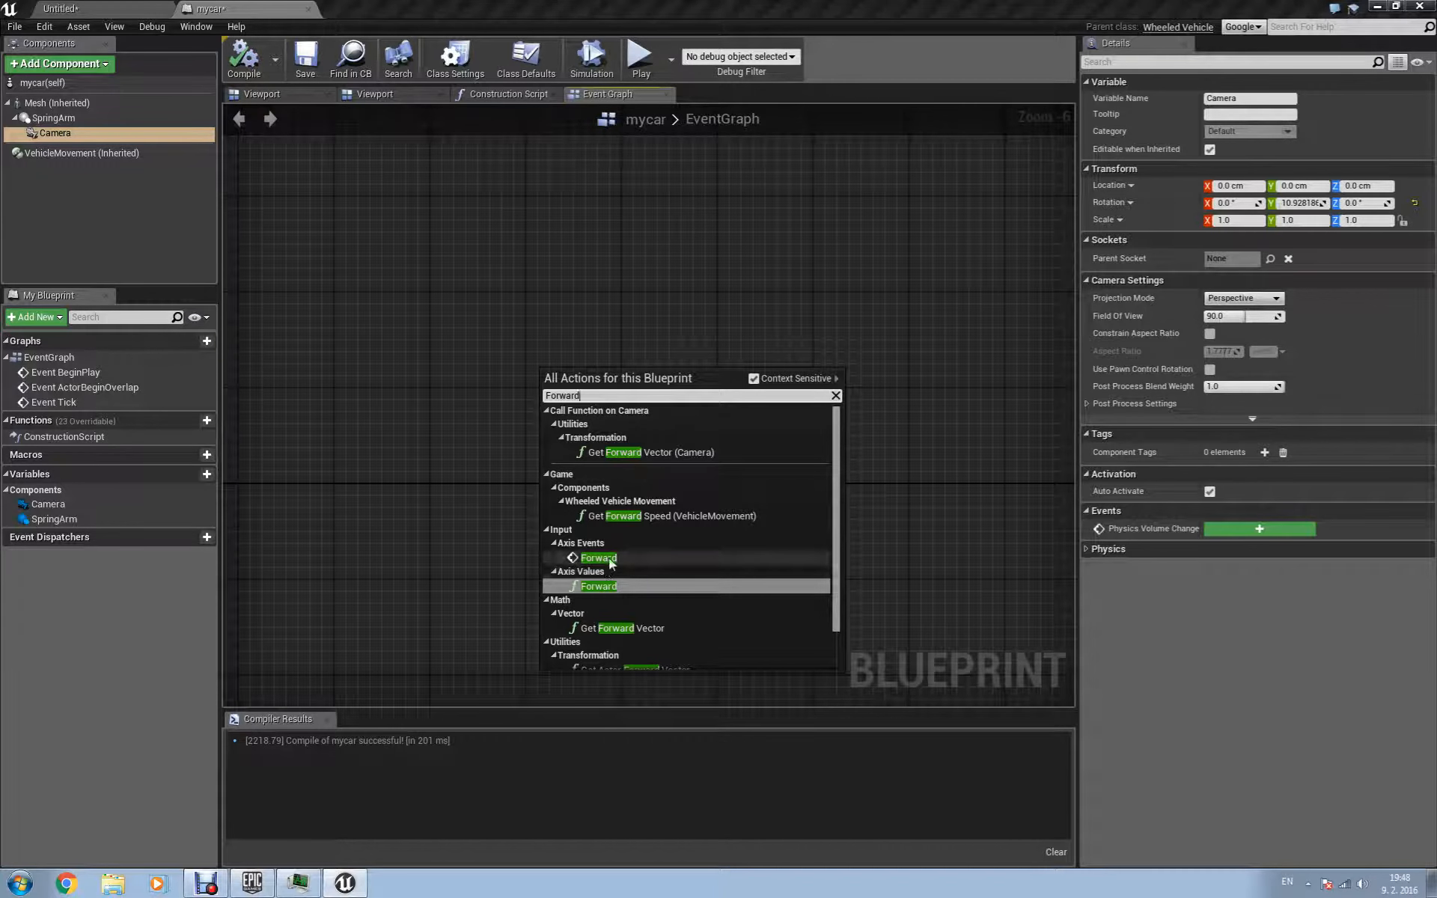
left_click(626, 557)
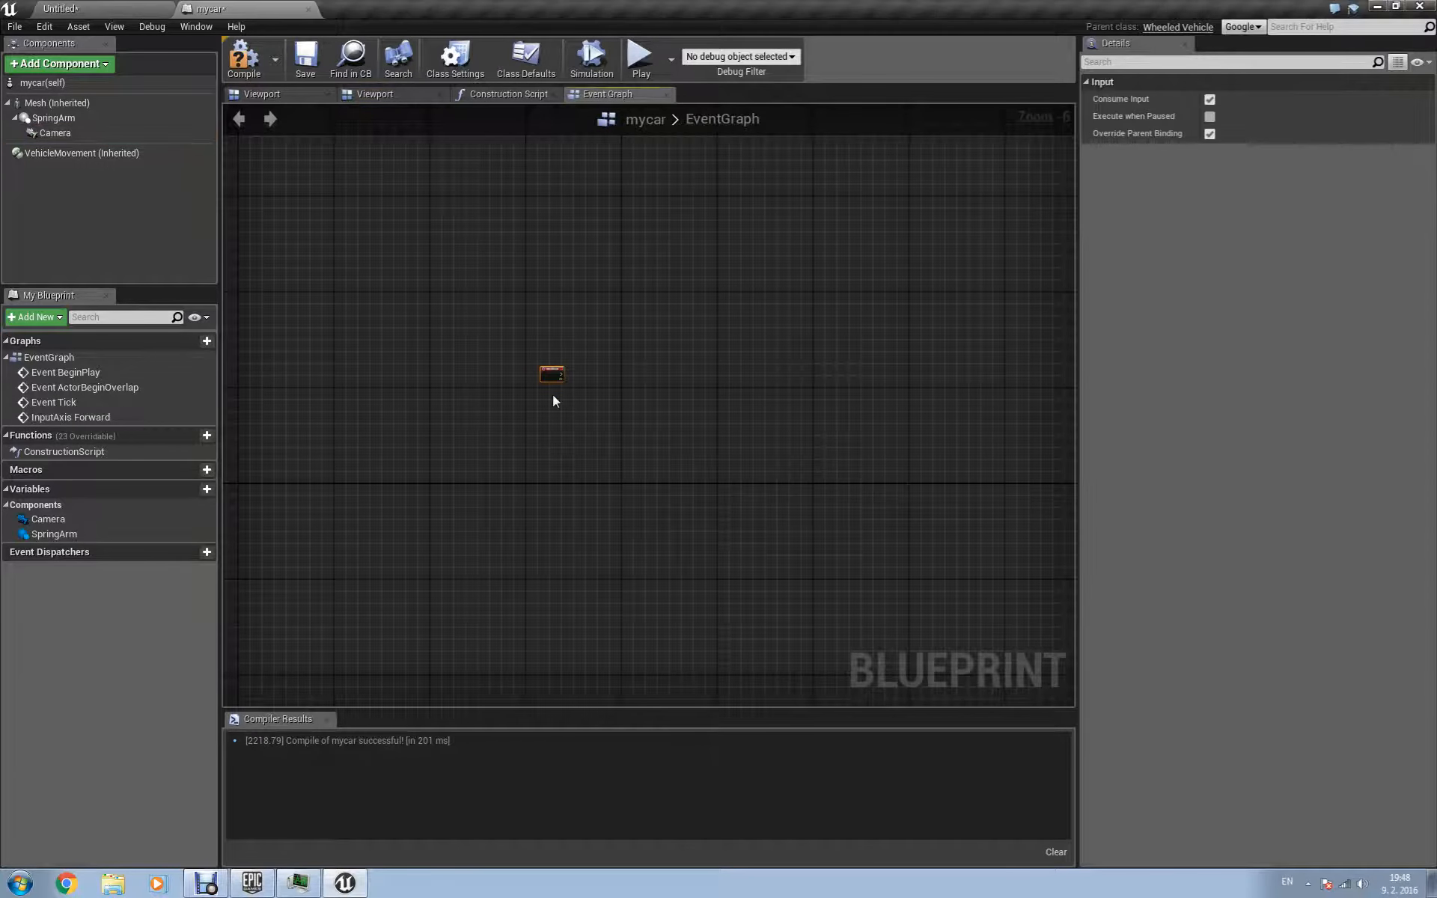
scroll(549, 392, "up", 6)
left_click_drag(589, 303, 505, 244)
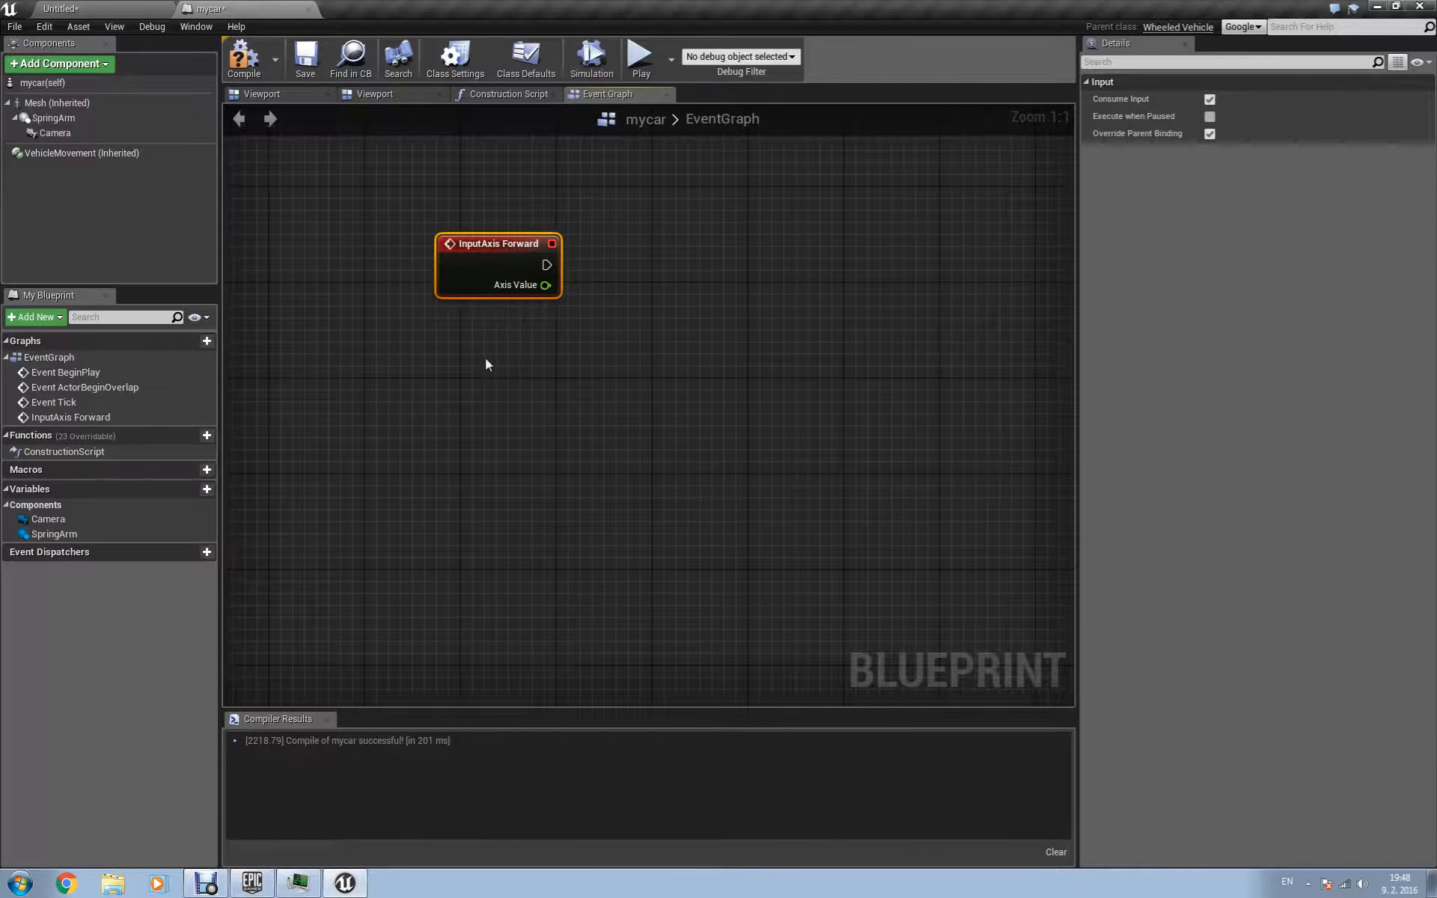
Add a Right input axis event and place it below the InputAxis Forward node.
right_click(485, 358)
type("Right")
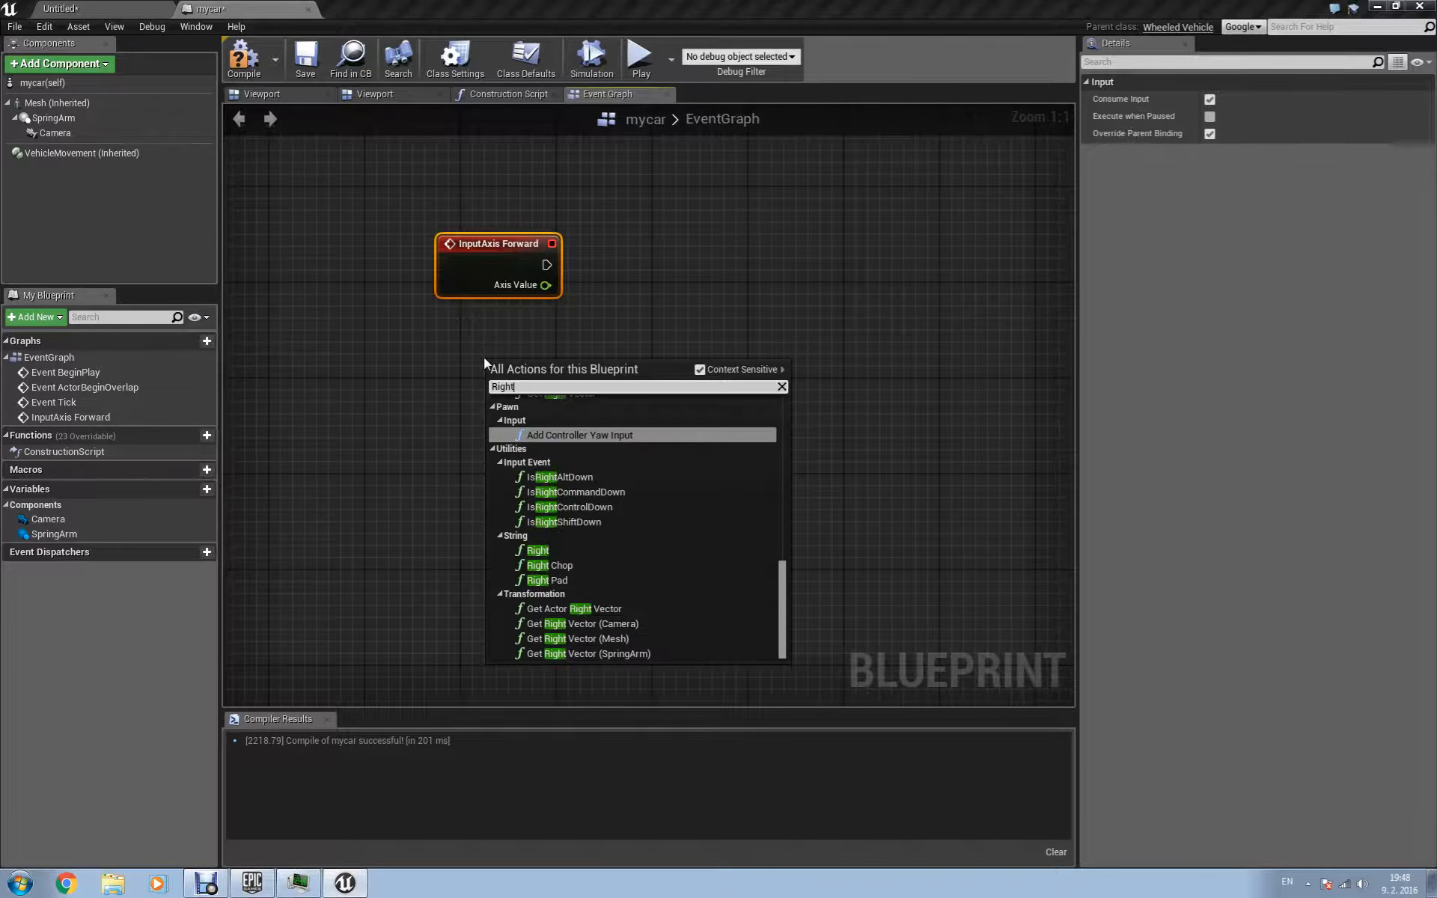
scroll(557, 459, "up", 10)
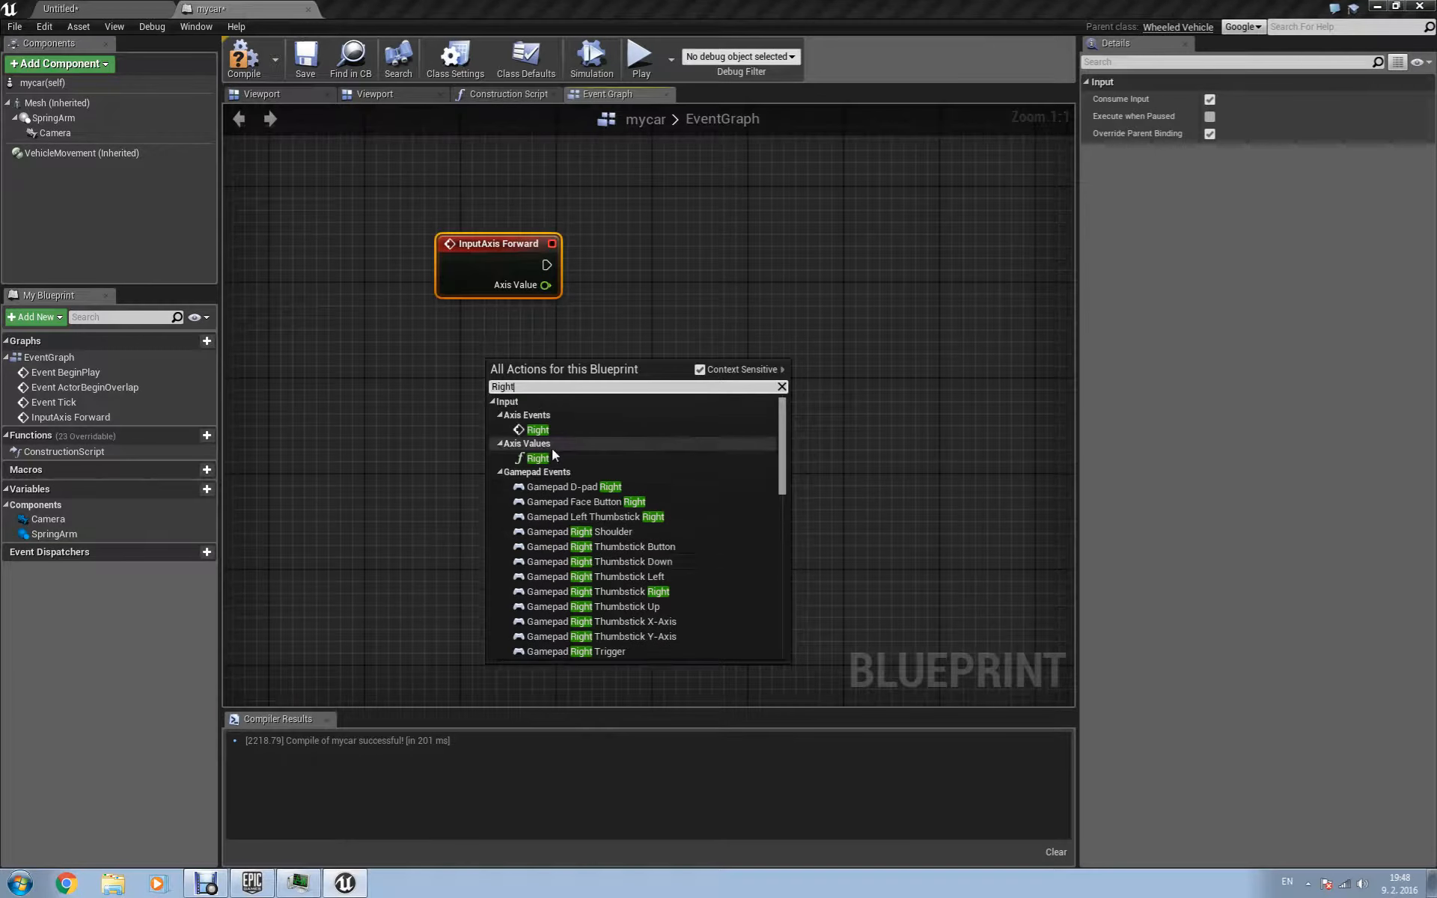
left_click(537, 429)
left_click_drag(524, 365, 491, 381)
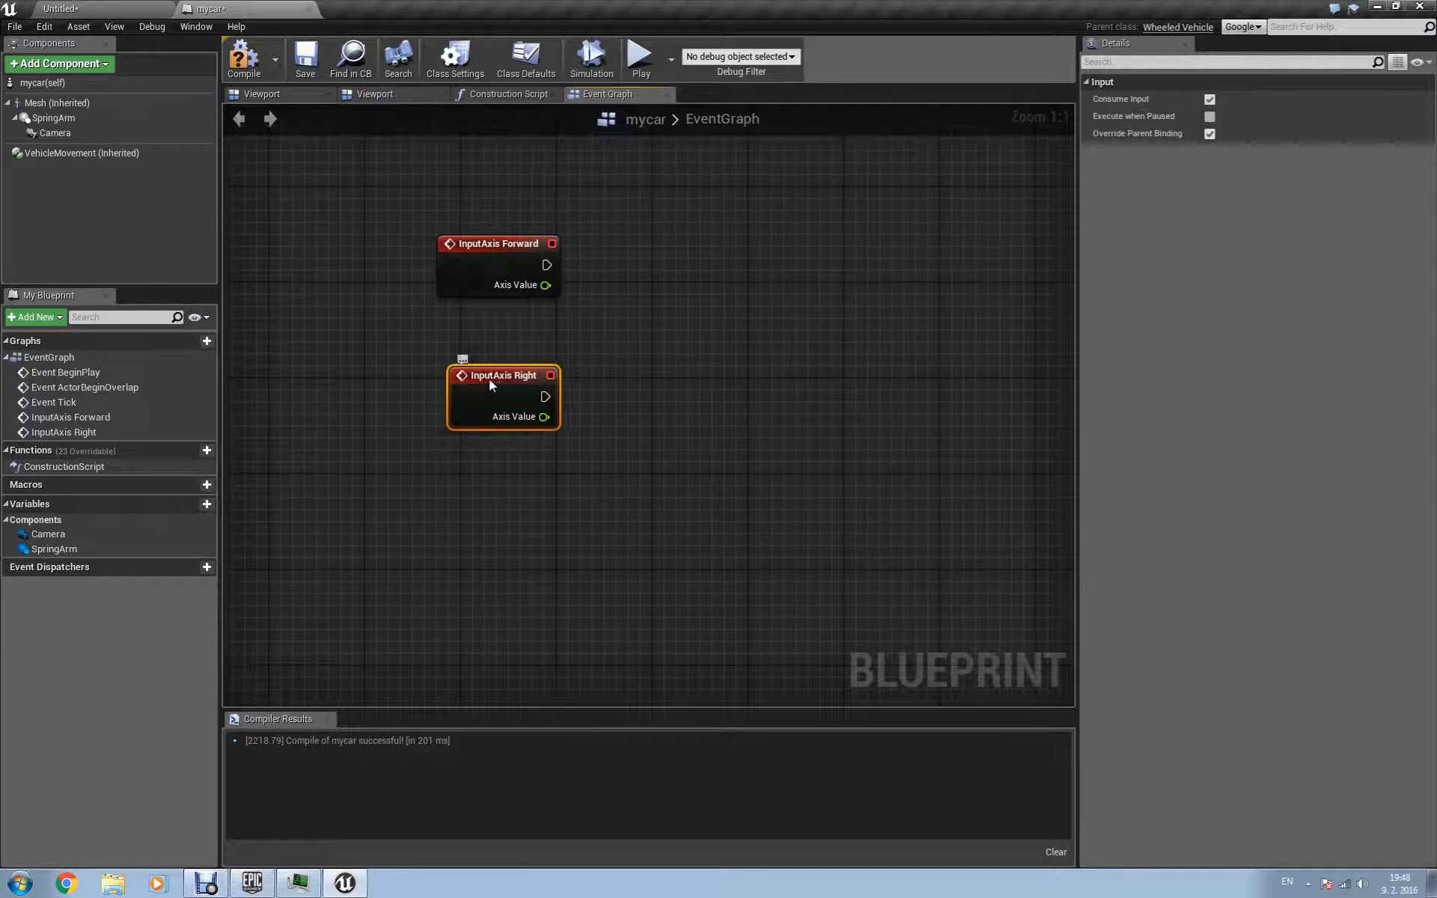
Add a Set Throttle Input node executed by InputAxis Forward and arrange it with its Vehicle Movement reference below the execution wire.
left_click_drag(545, 265, 704, 304)
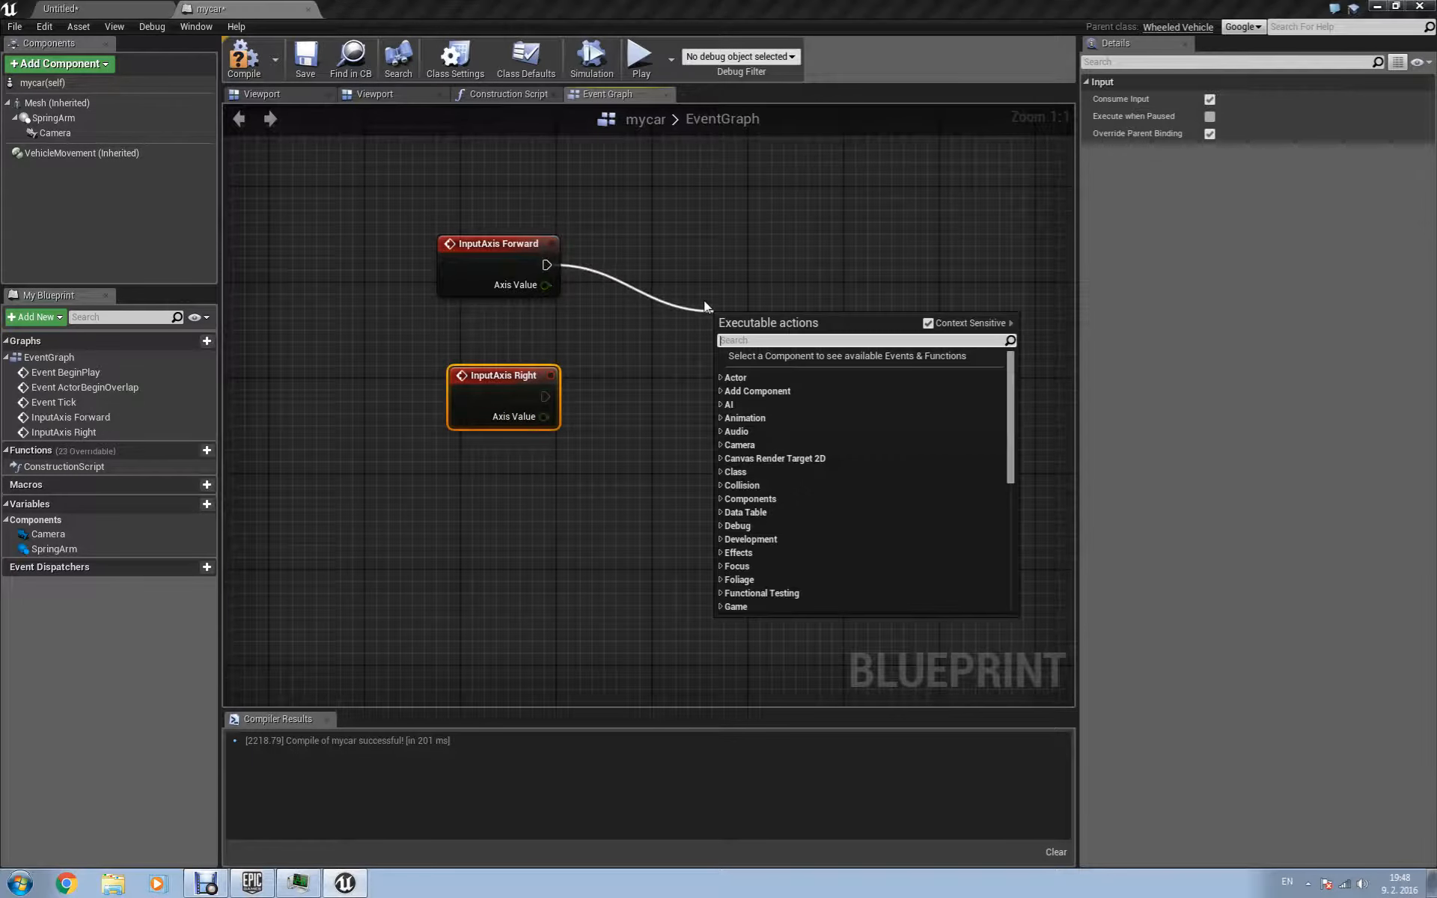
type("Set thro")
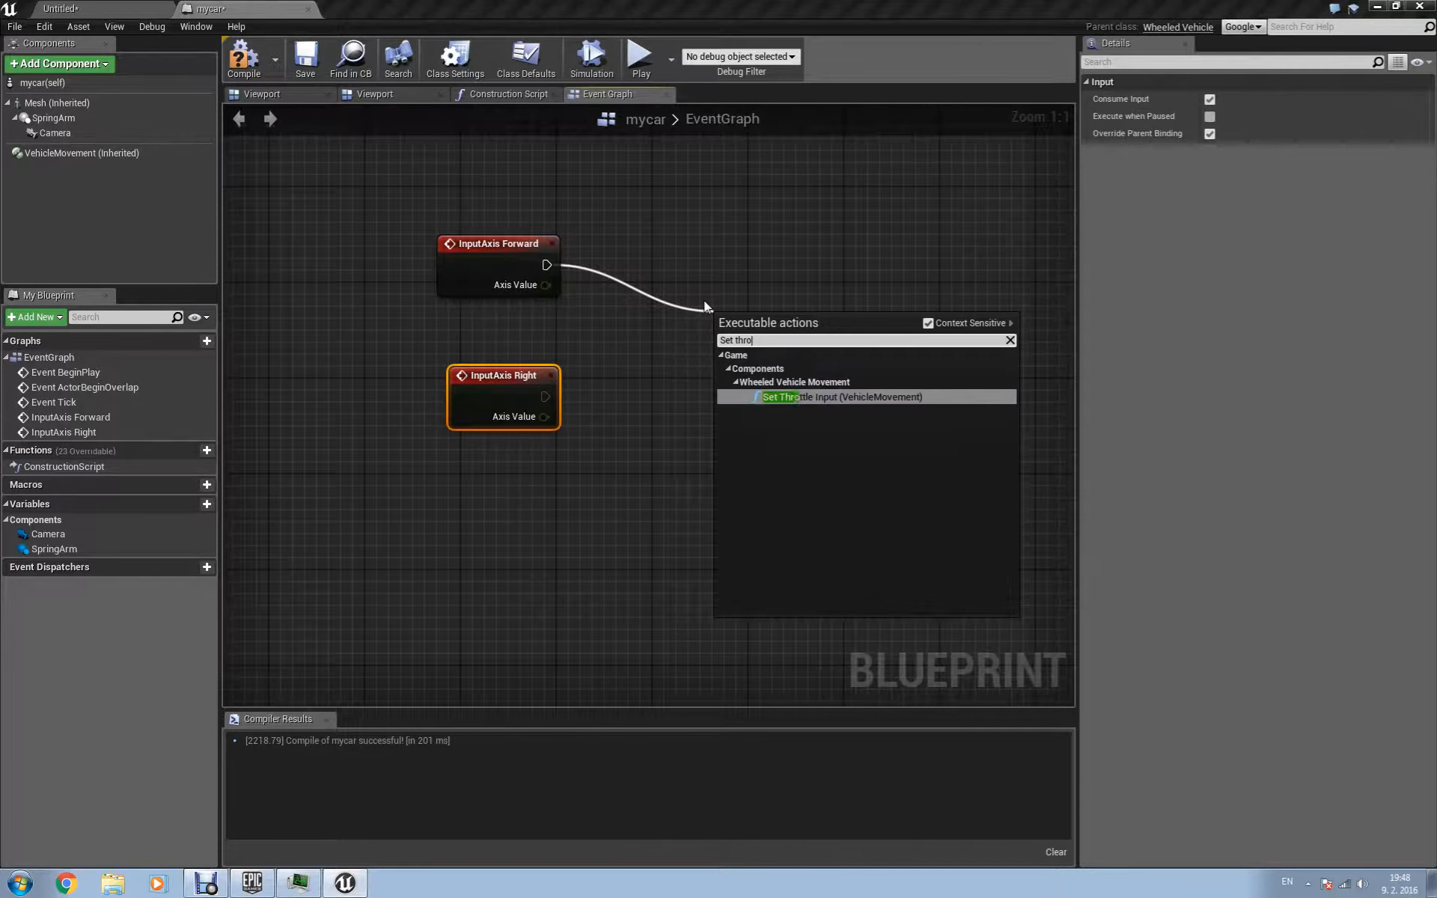
left_click(868, 397)
left_click_drag(803, 315, 900, 291)
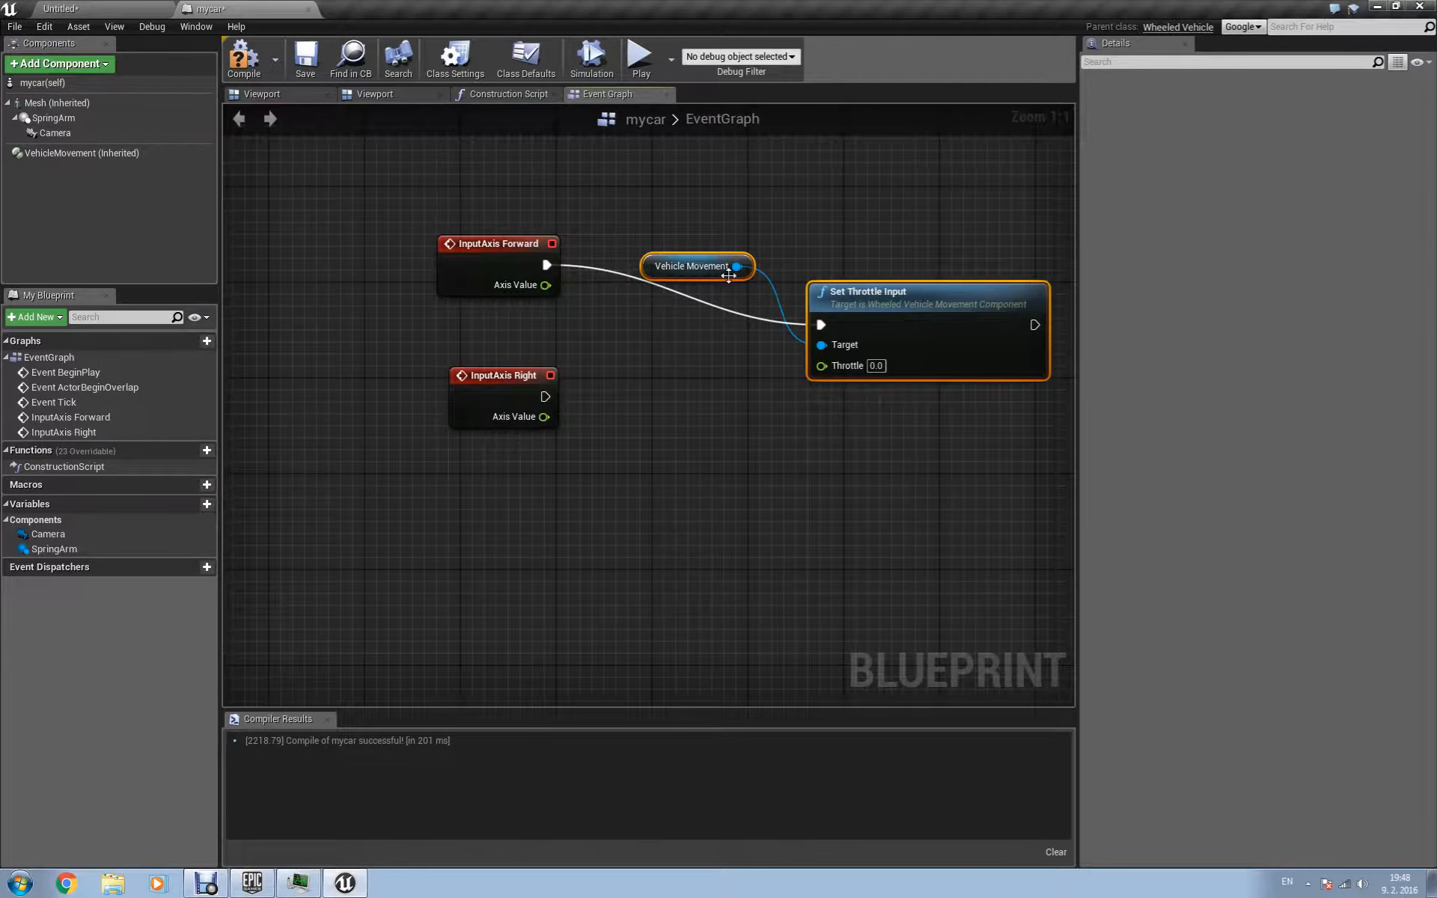
left_click(683, 266)
left_click_drag(684, 253, 651, 350)
Add a Set Steering Input node, replacing its own Vehicle Movement reference with a connection from the throttle's Vehicle Movement node.
right_click(731, 458)
type("set stee")
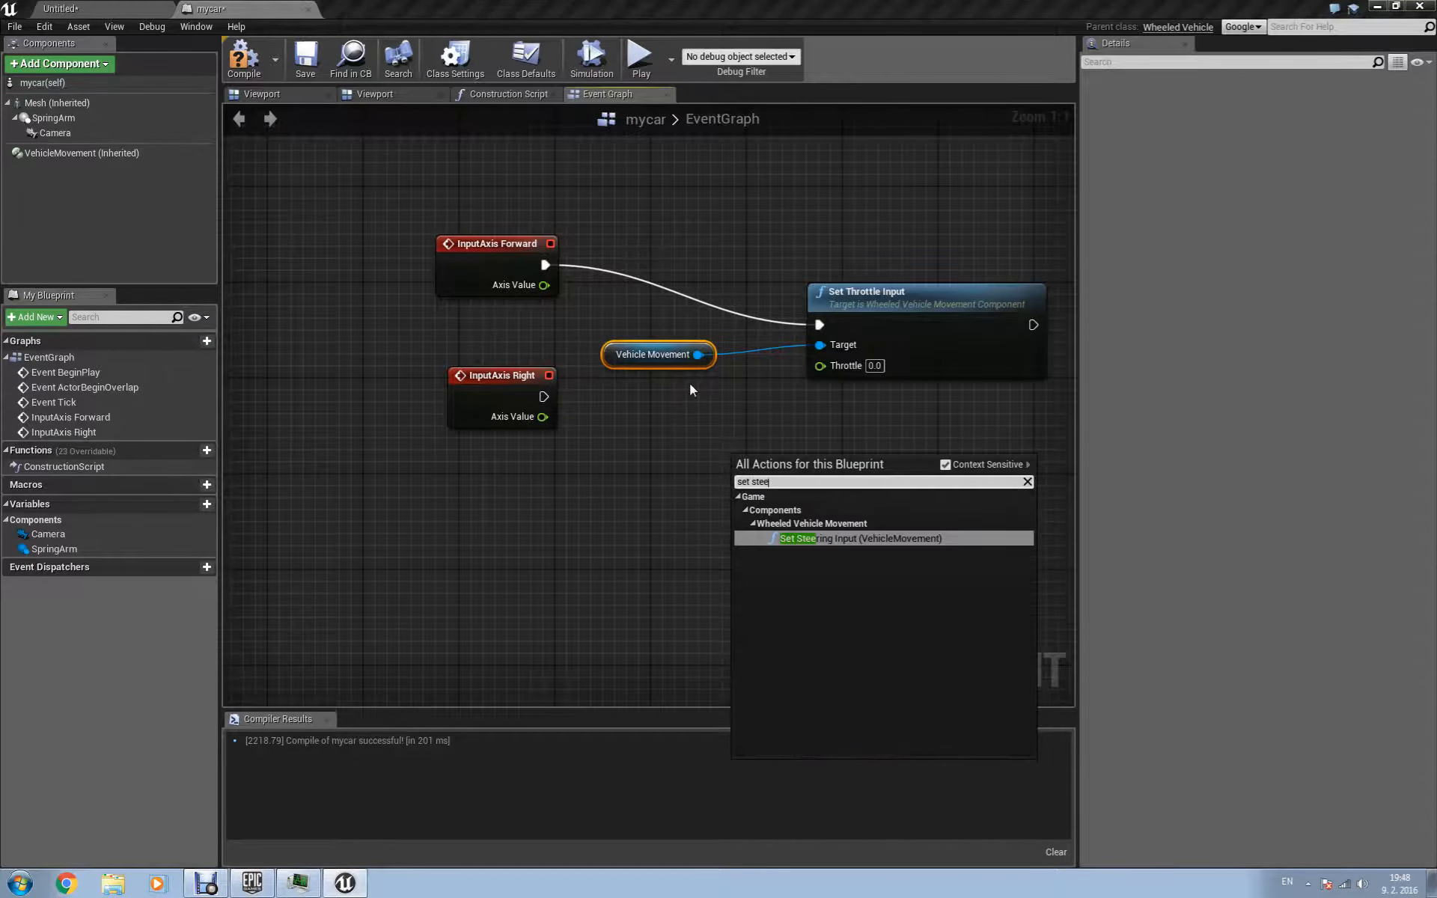
left_click(835, 538)
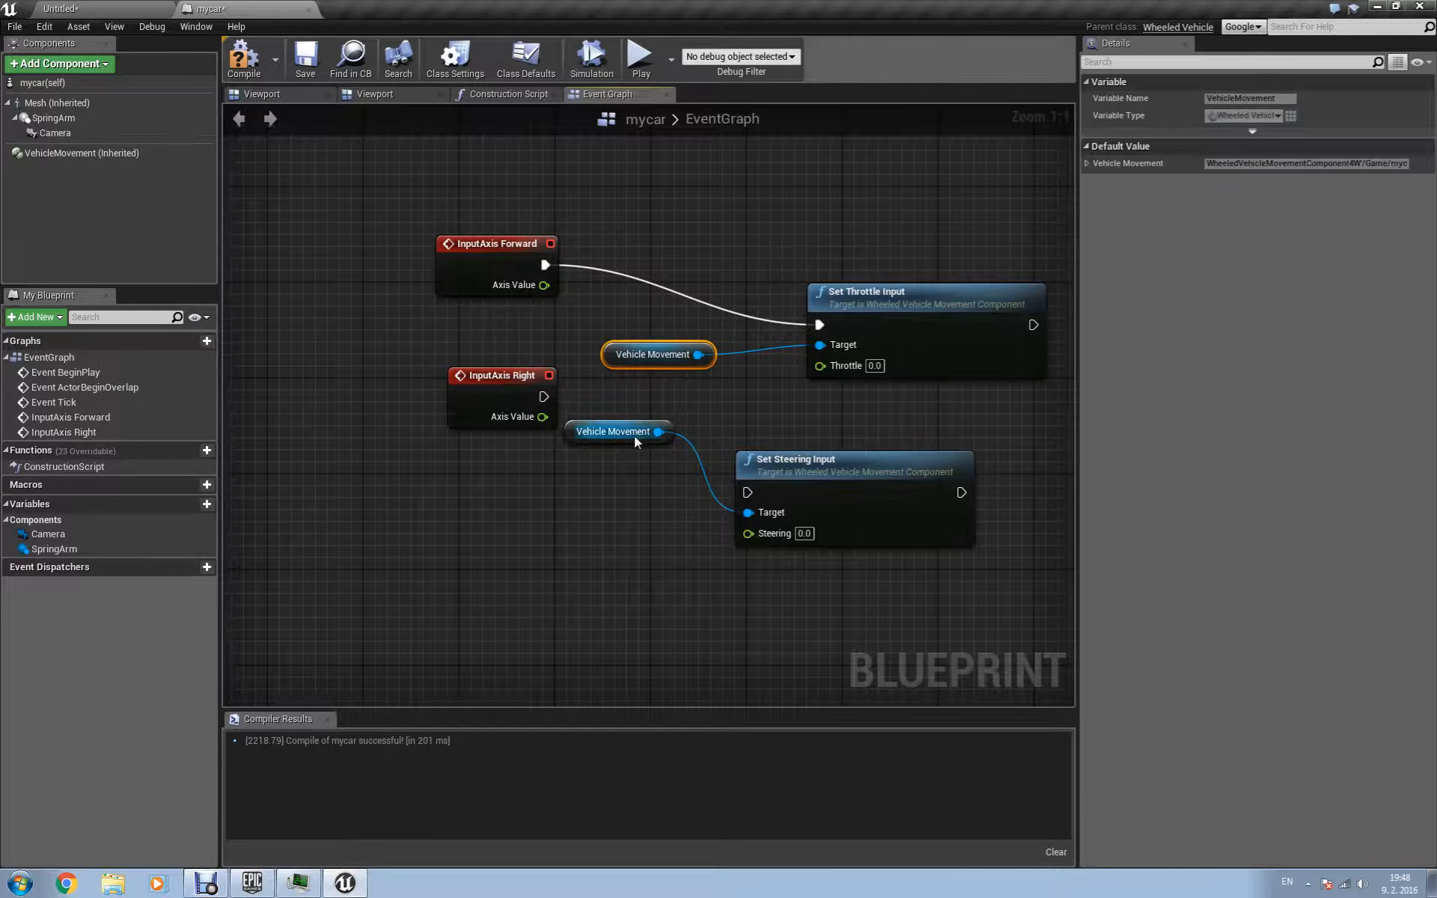
left_click(606, 431)
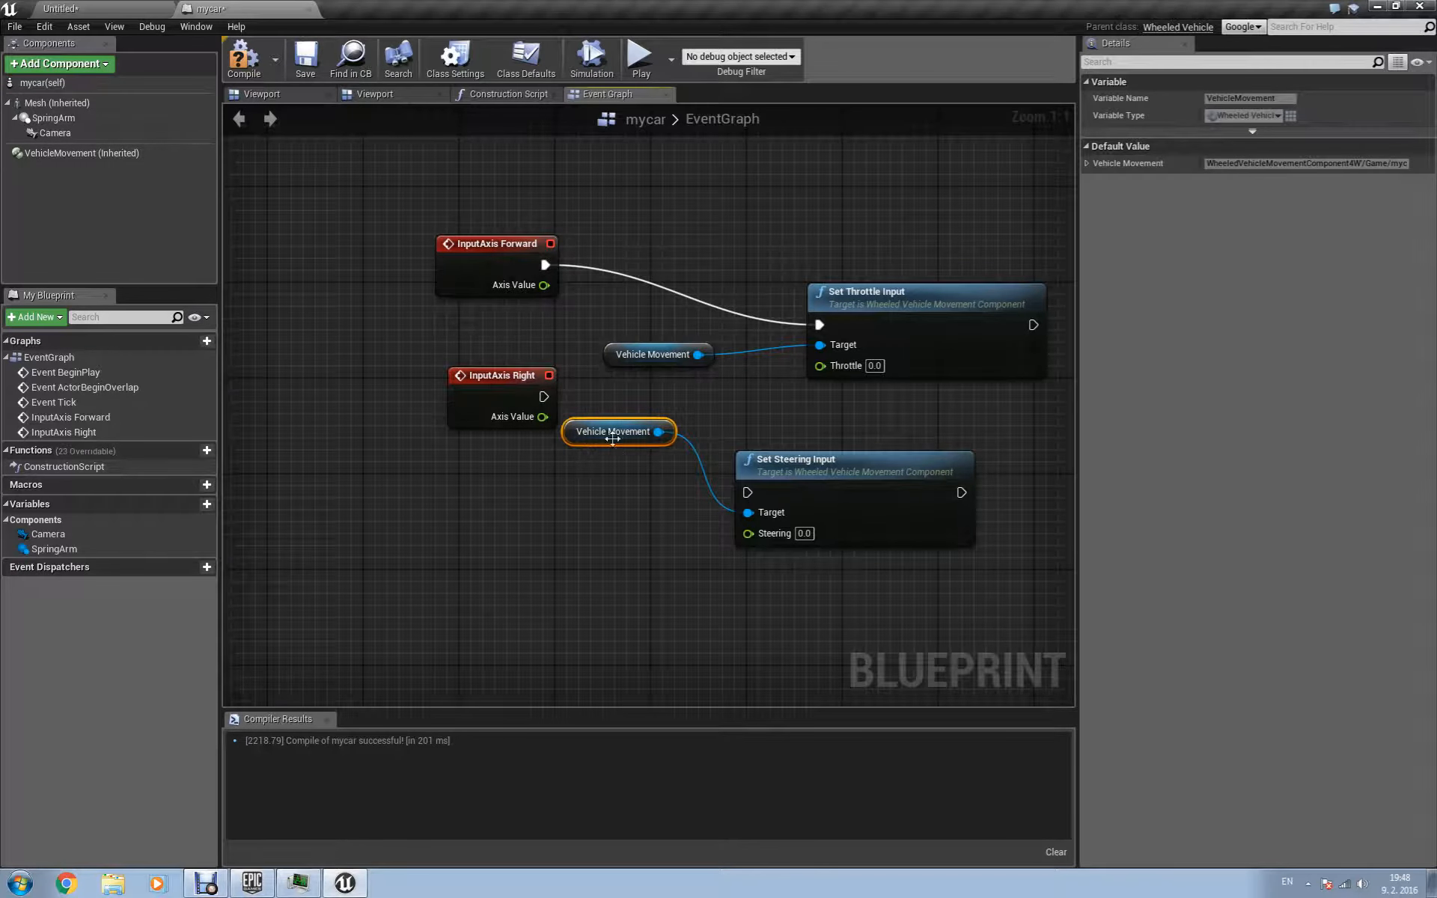
key("Delete")
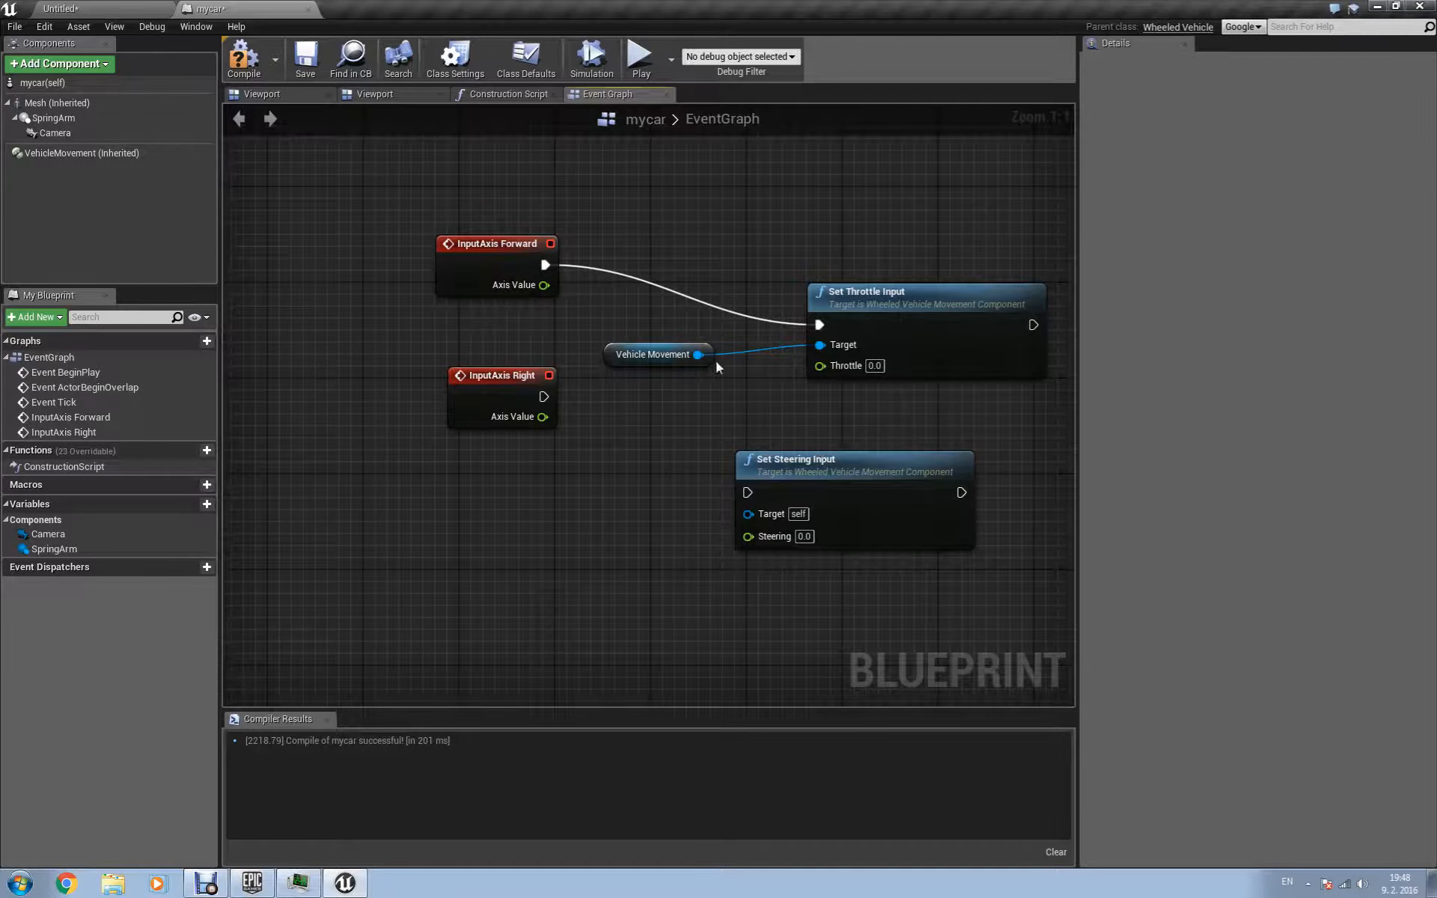
left_click_drag(700, 364, 747, 513)
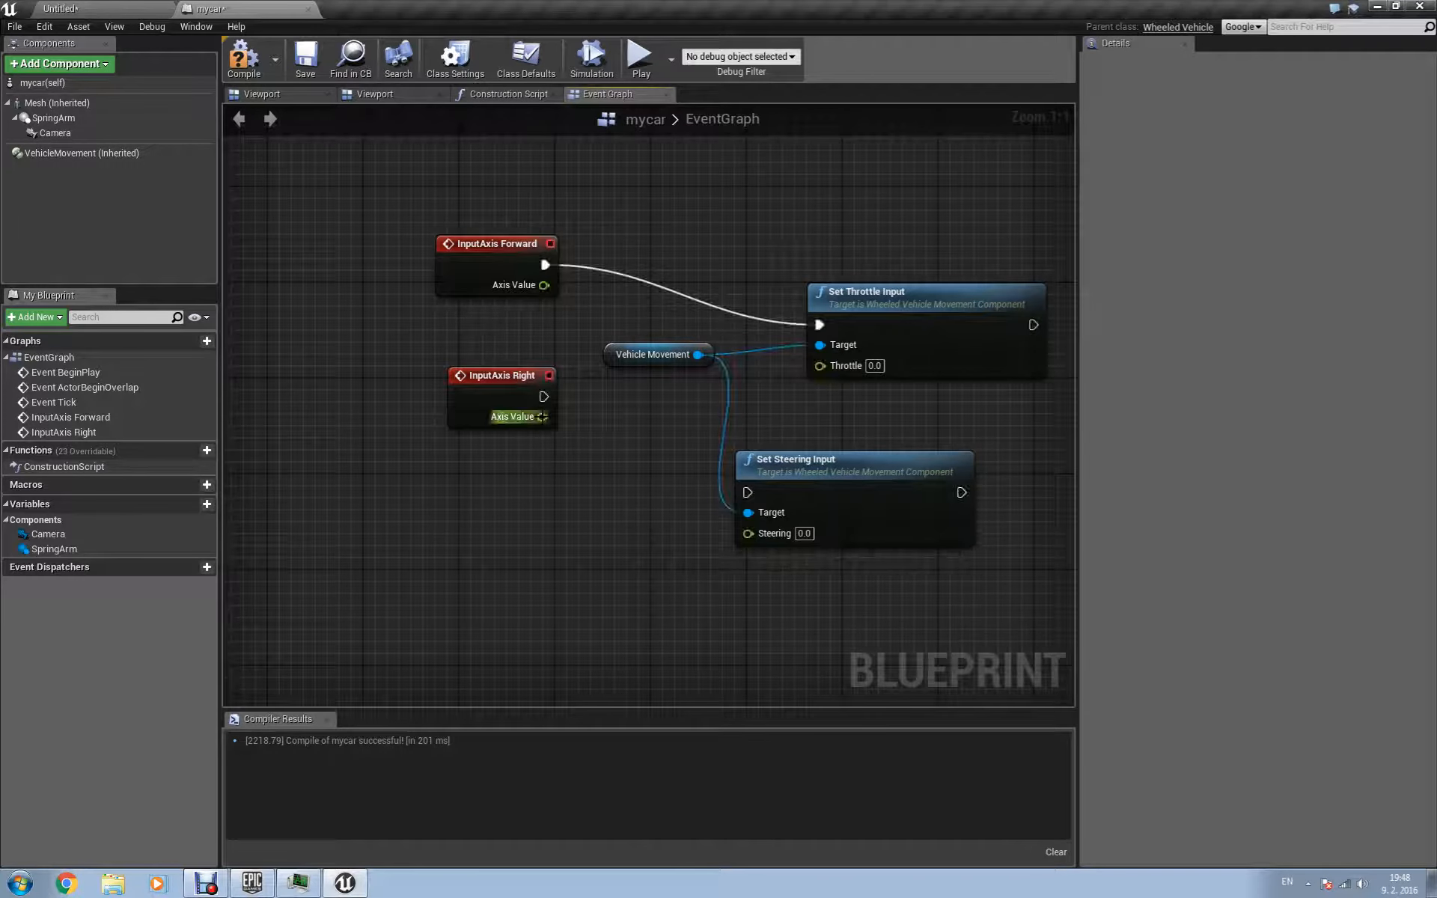
Wire the axis values to Steering and Throttle, connect InputAxis Right's execution to Set Steering Input, and compile and save the blueprint.
left_click_drag(542, 416, 748, 532)
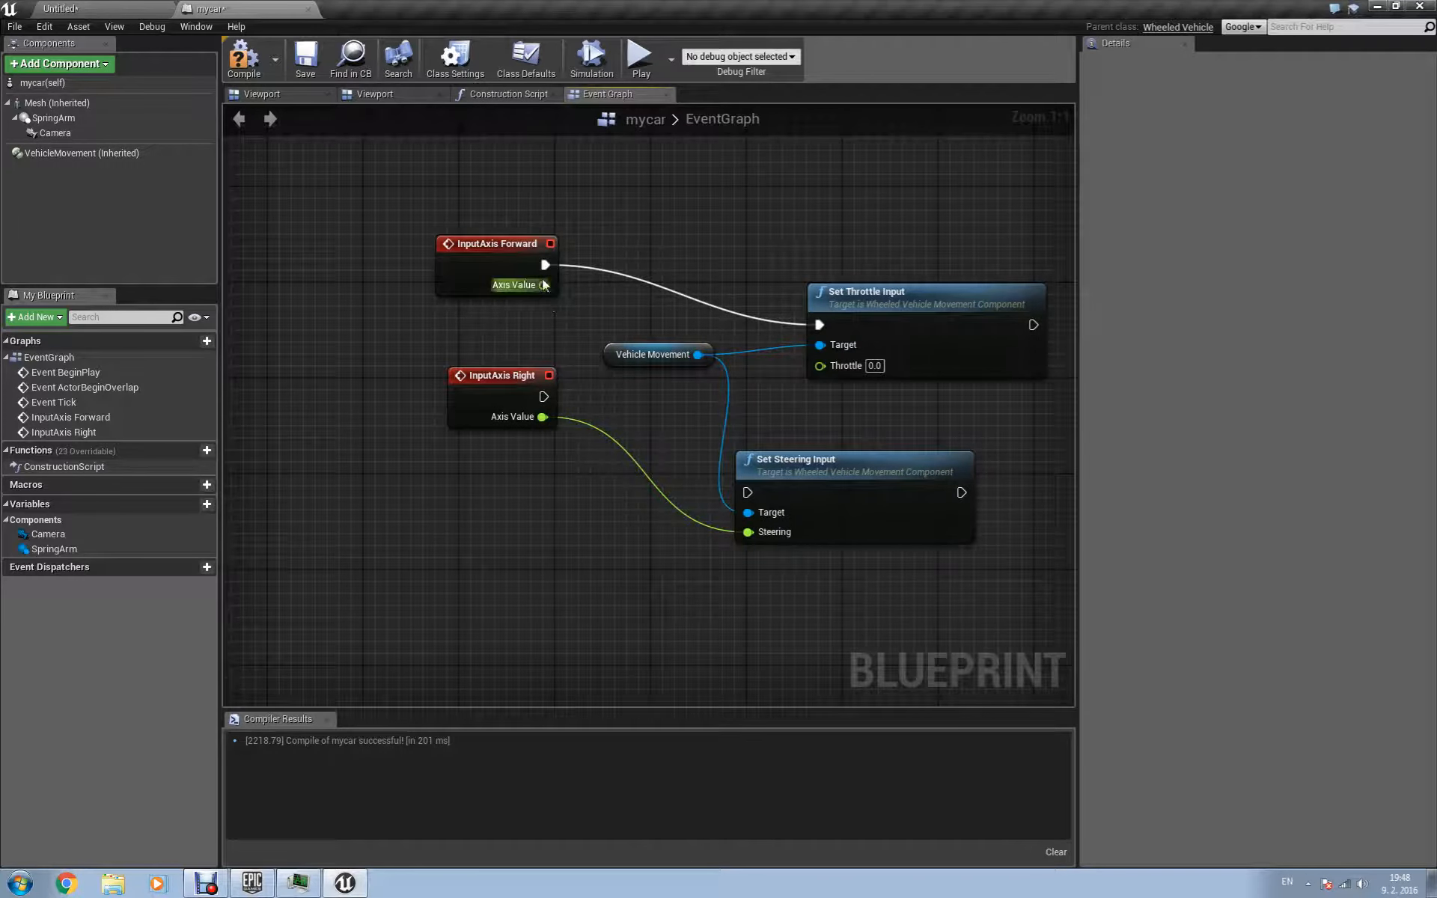
left_click_drag(544, 286, 821, 365)
left_click_drag(544, 397, 747, 493)
left_click(262, 74)
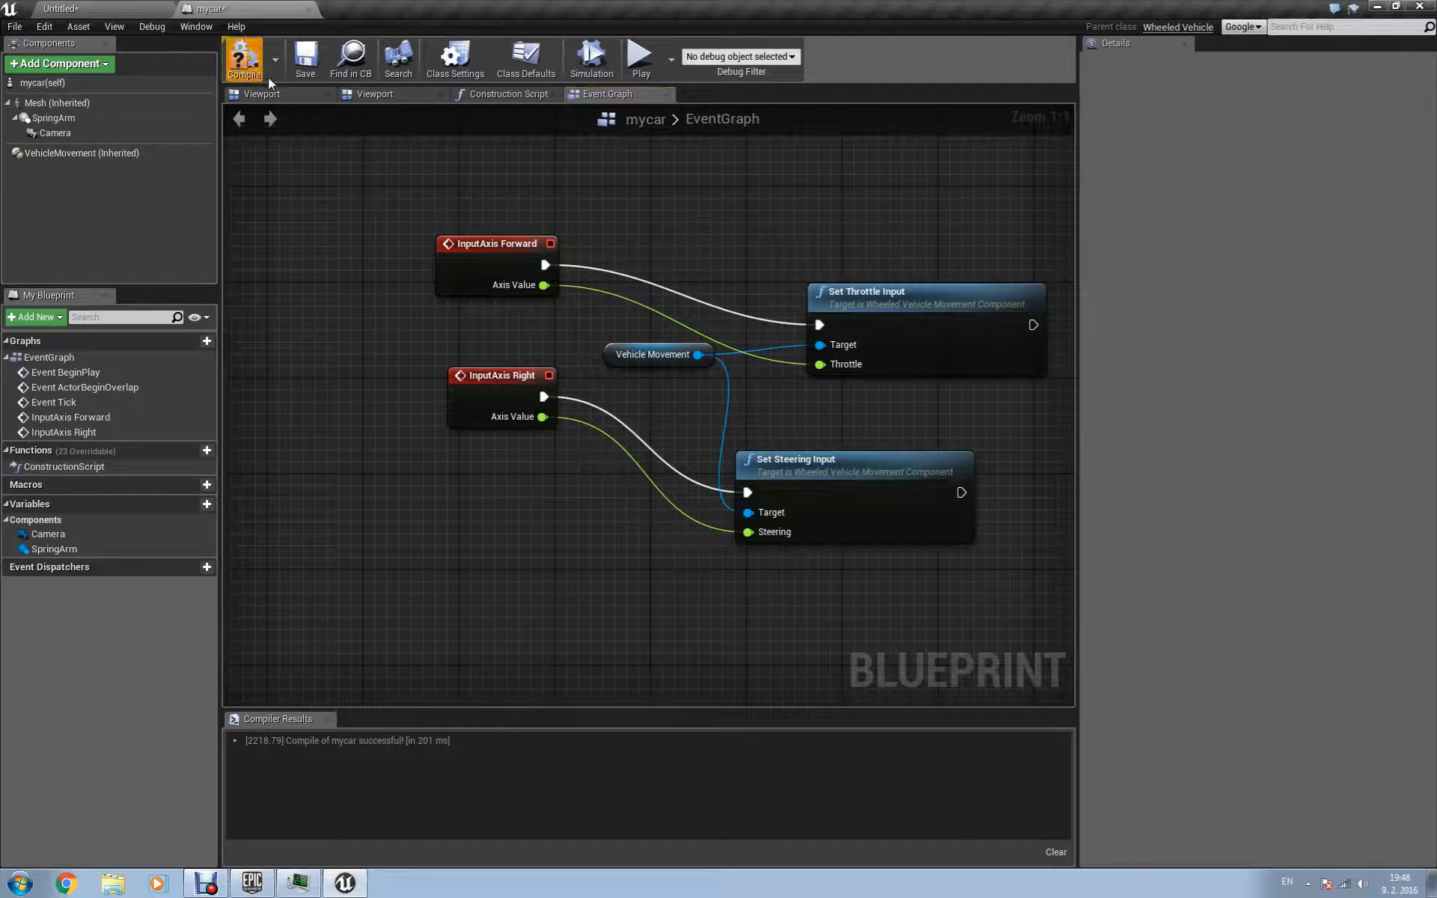
left_click(305, 64)
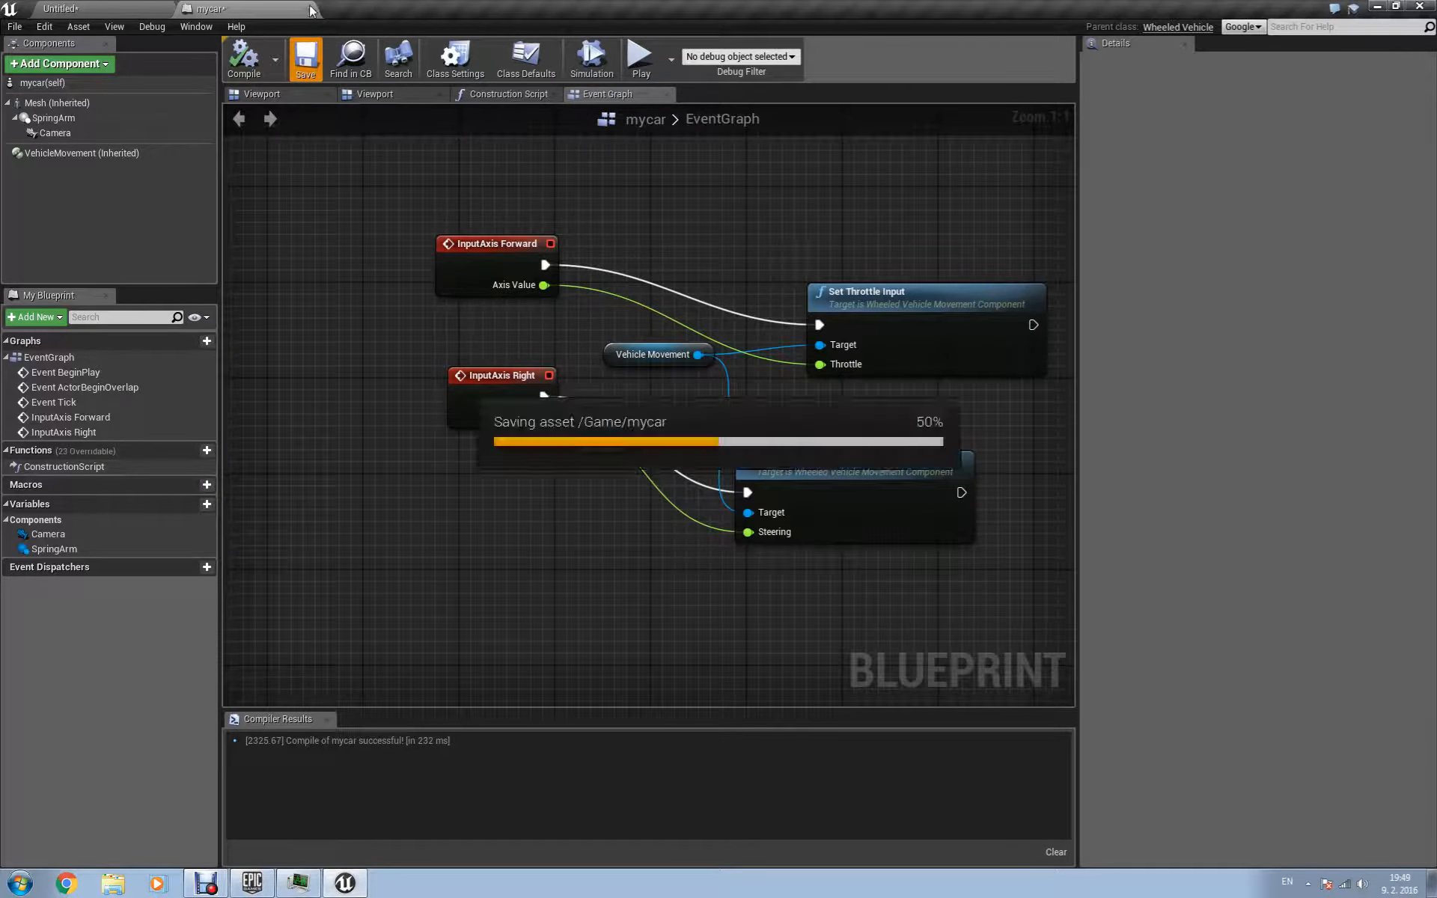
Select the VehicleMovement component and filter its details by "w" to reach the bone names in Wheel Setups.
left_click(74, 149)
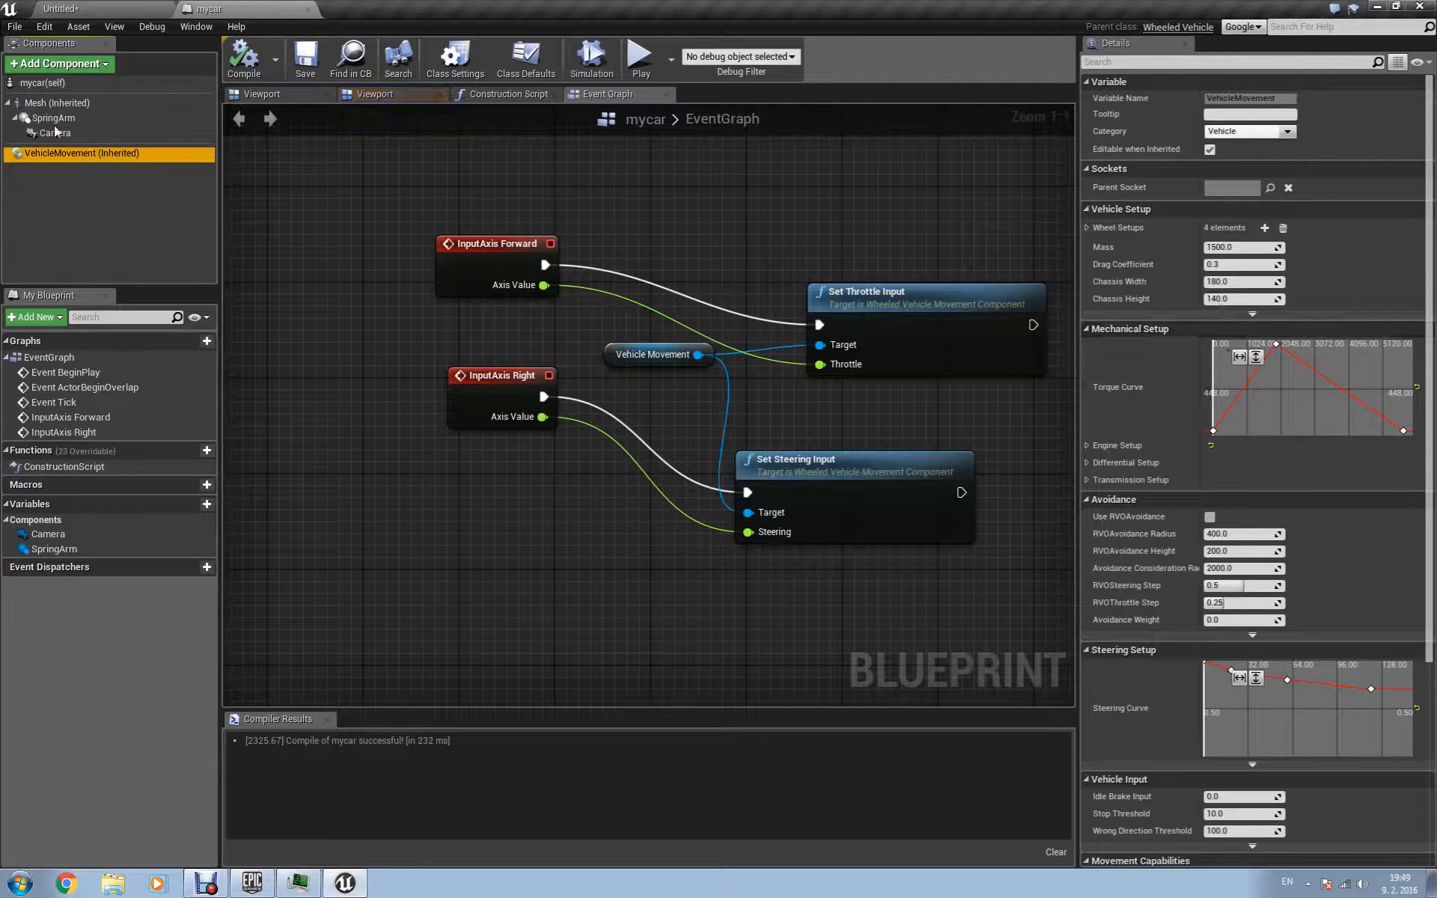
left_click(1150, 62)
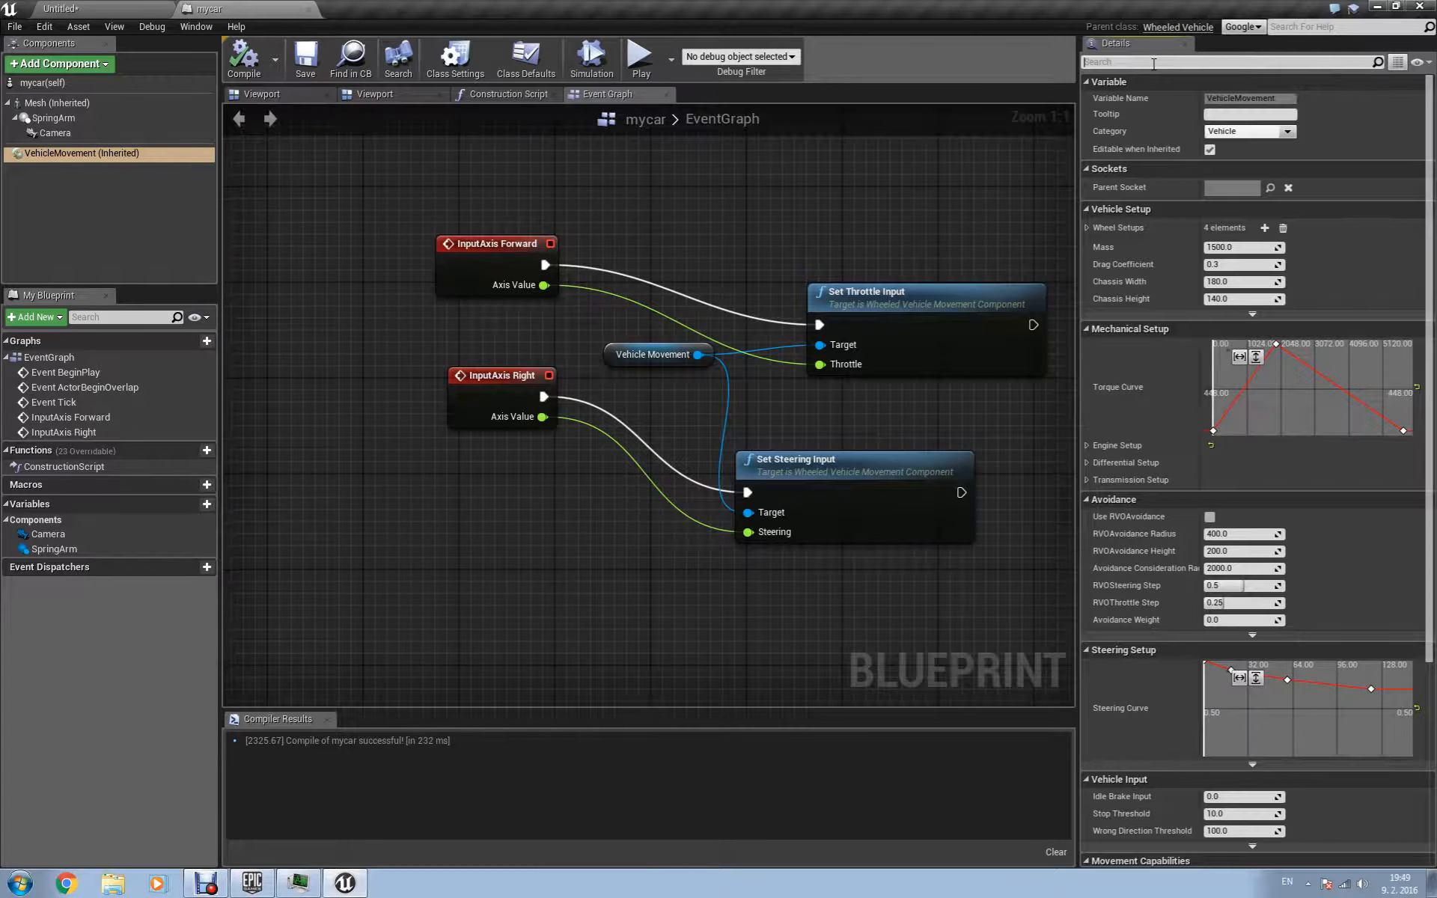
type("w")
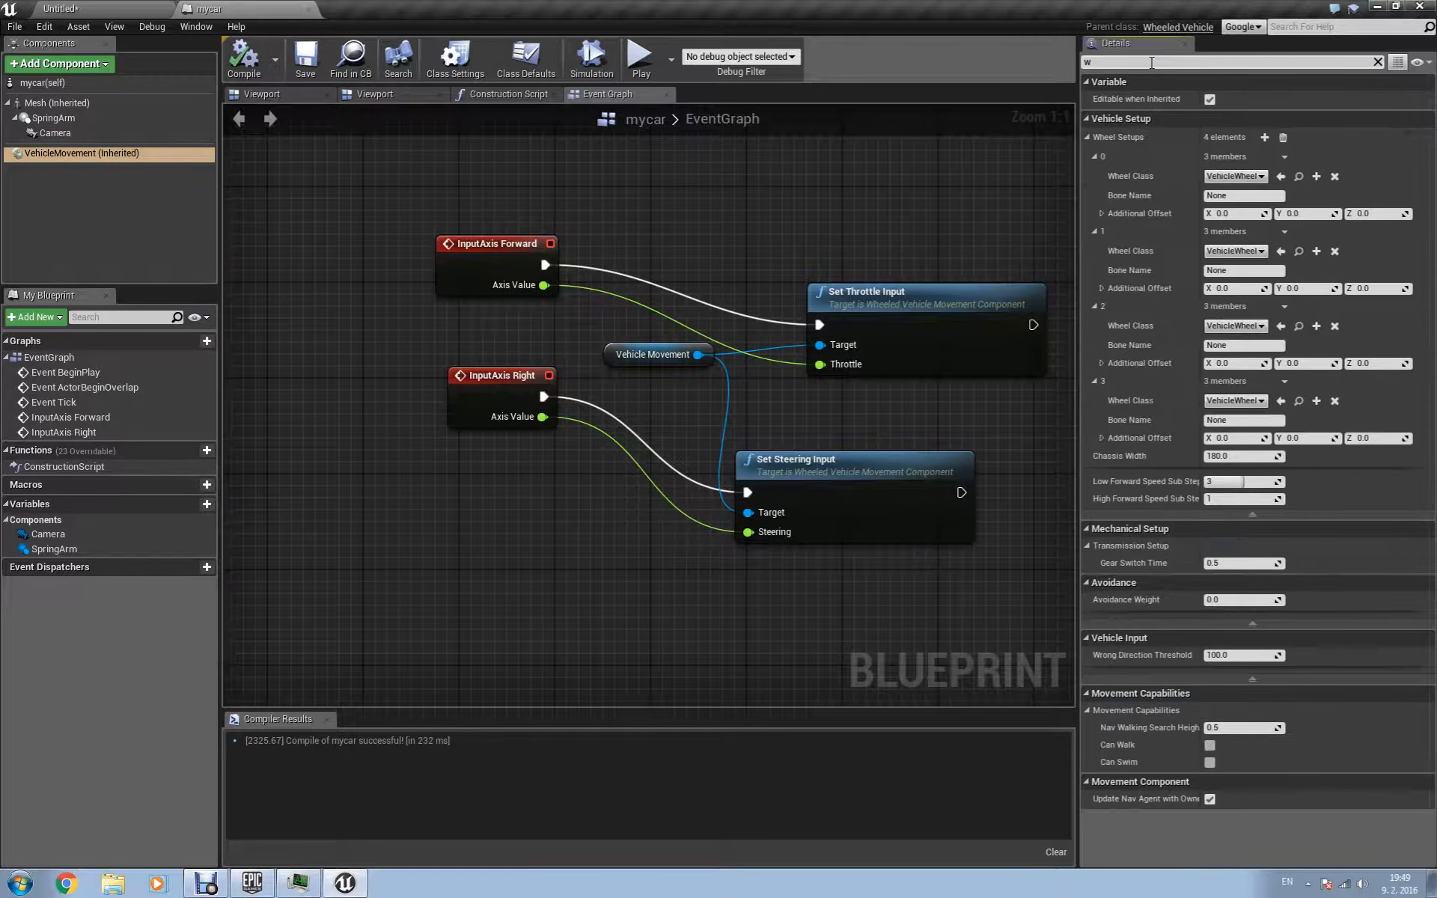
left_click(1257, 196)
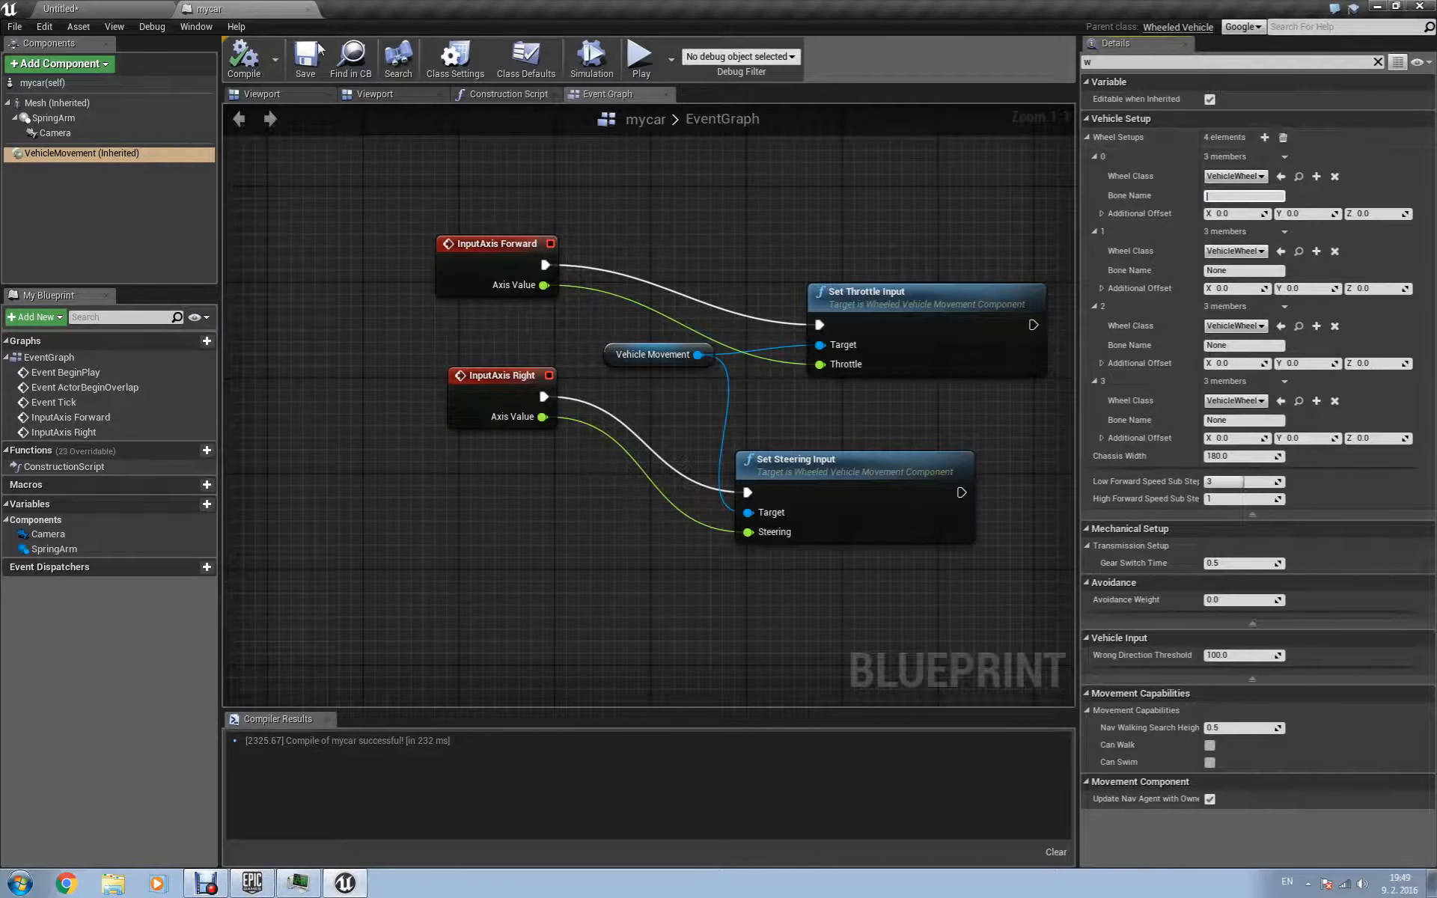
Inspect the wheel bones in tutorial_Skeleton to see which bone belongs to which wheel of the car.
left_click(149, 9)
double_click(397, 707)
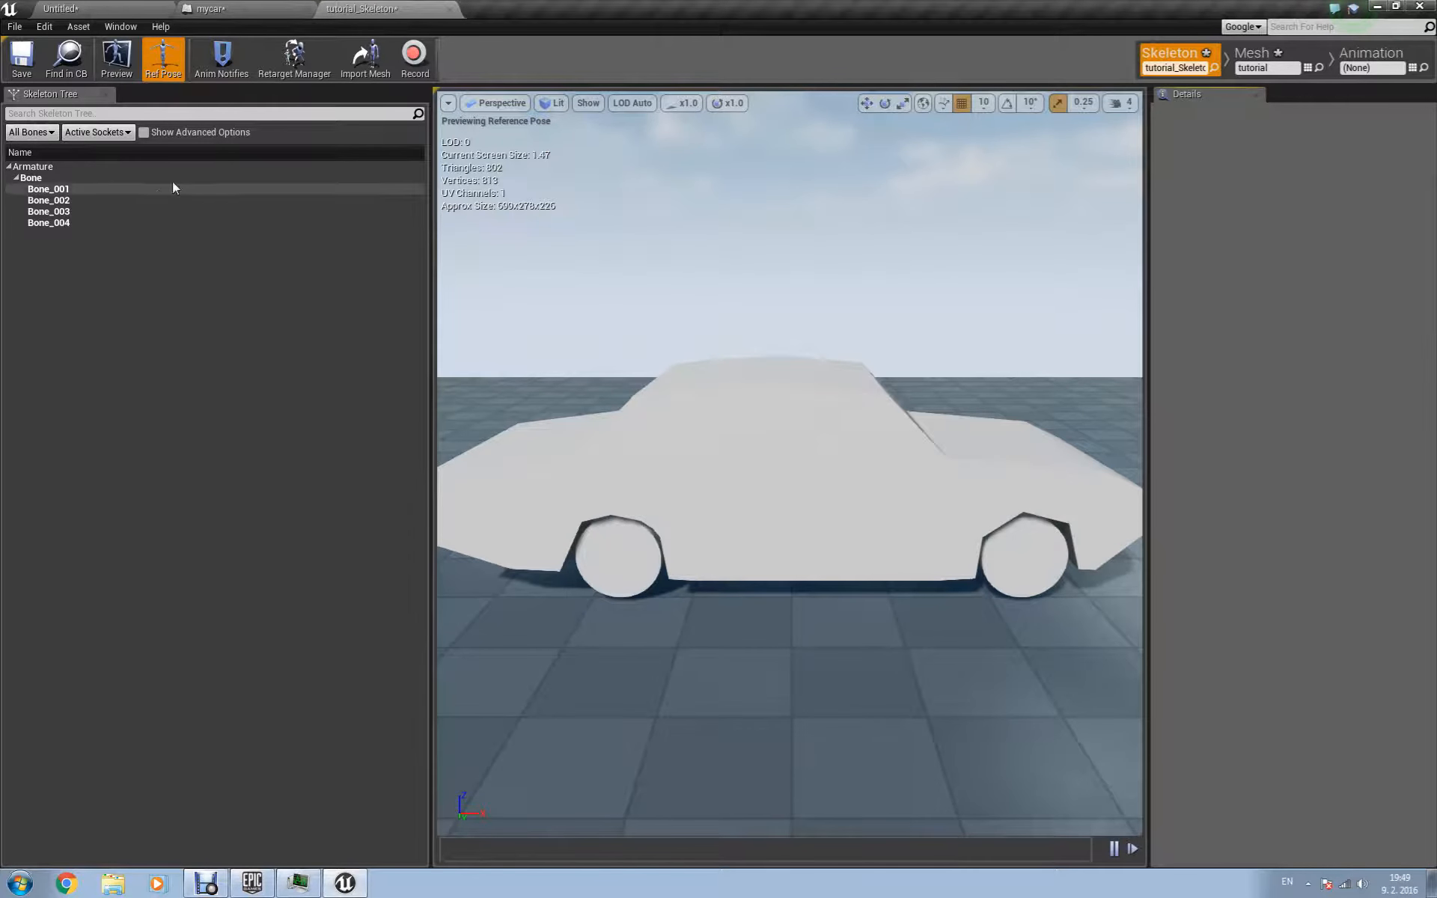
left_click(122, 189)
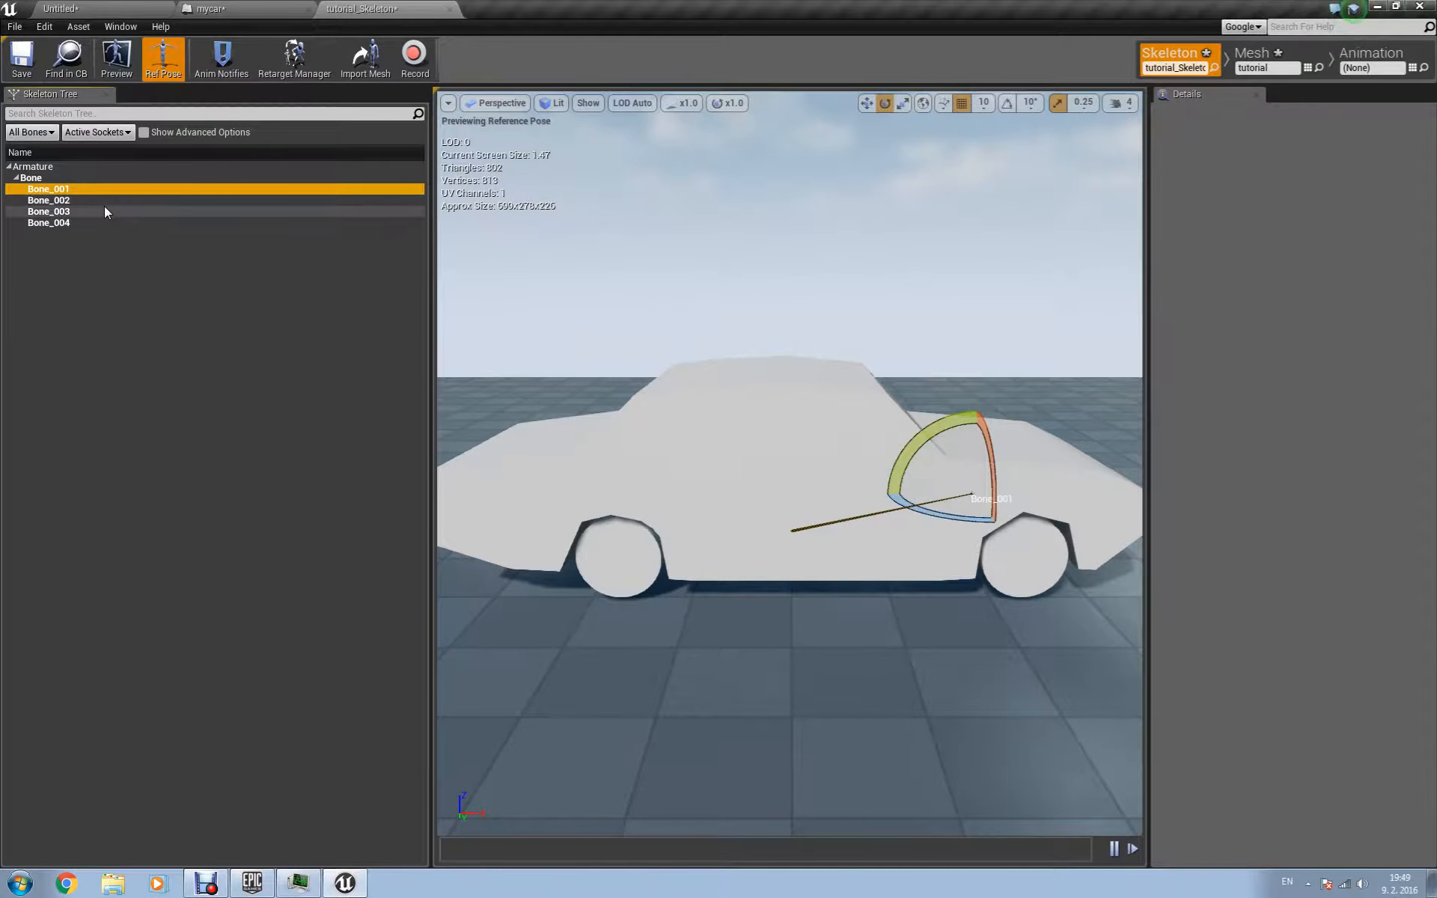
left_click(105, 200)
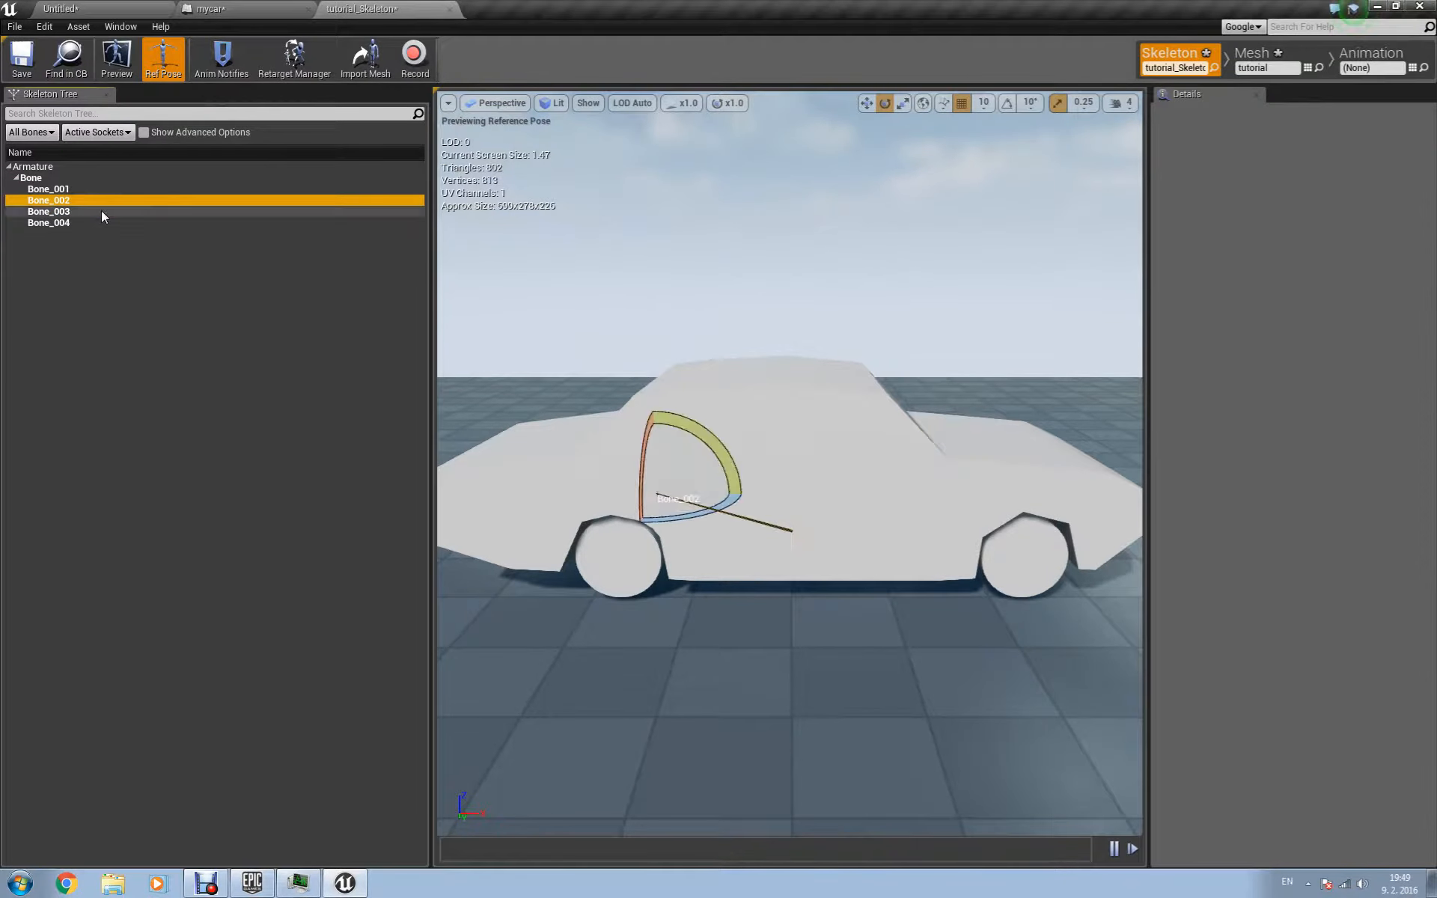
left_click(97, 222)
left_click(91, 188)
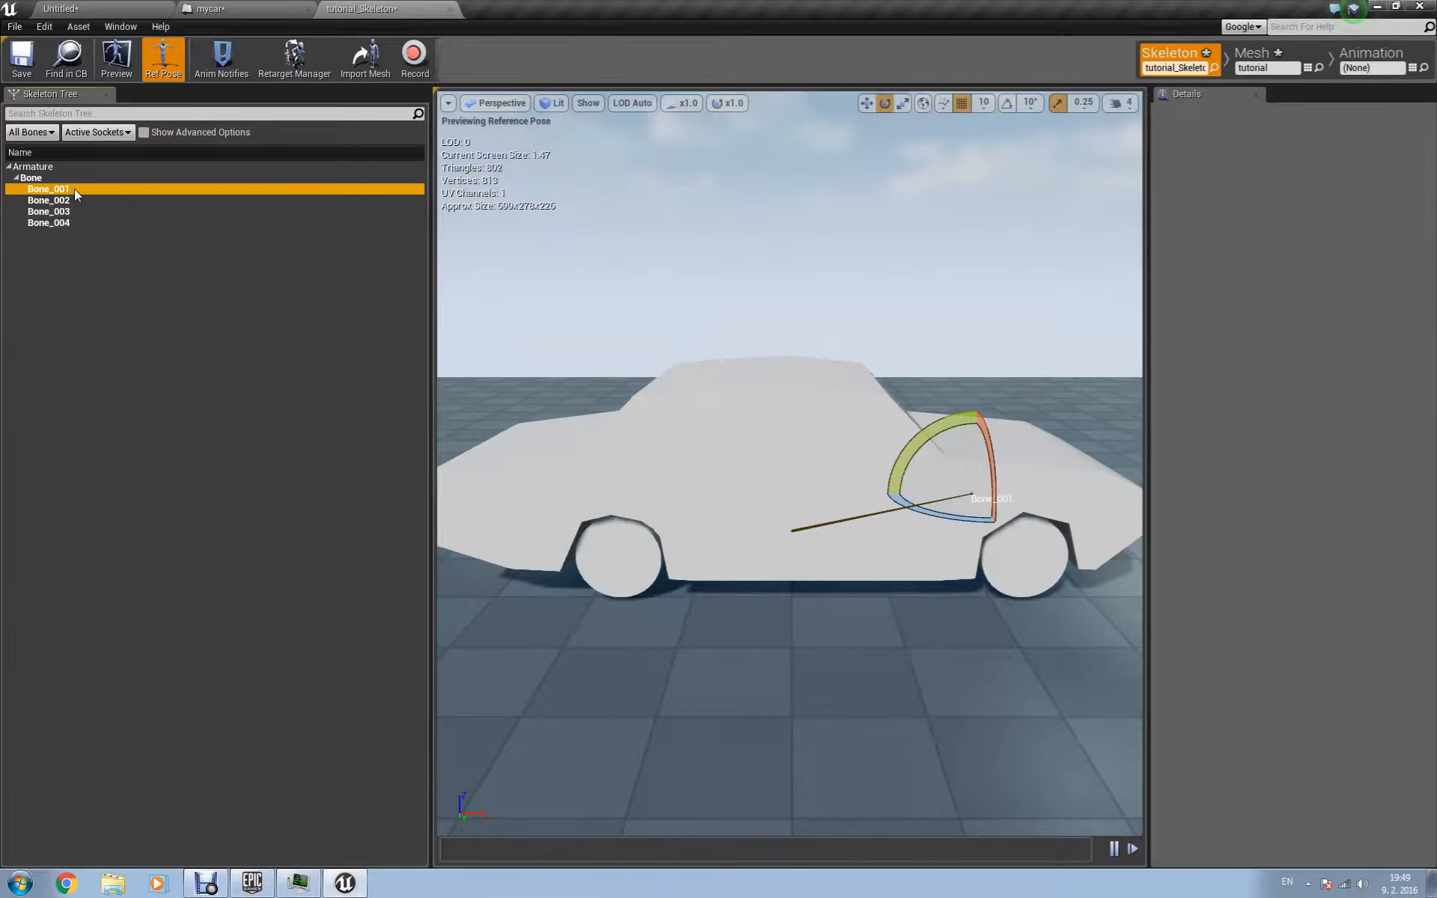
left_click(106, 6)
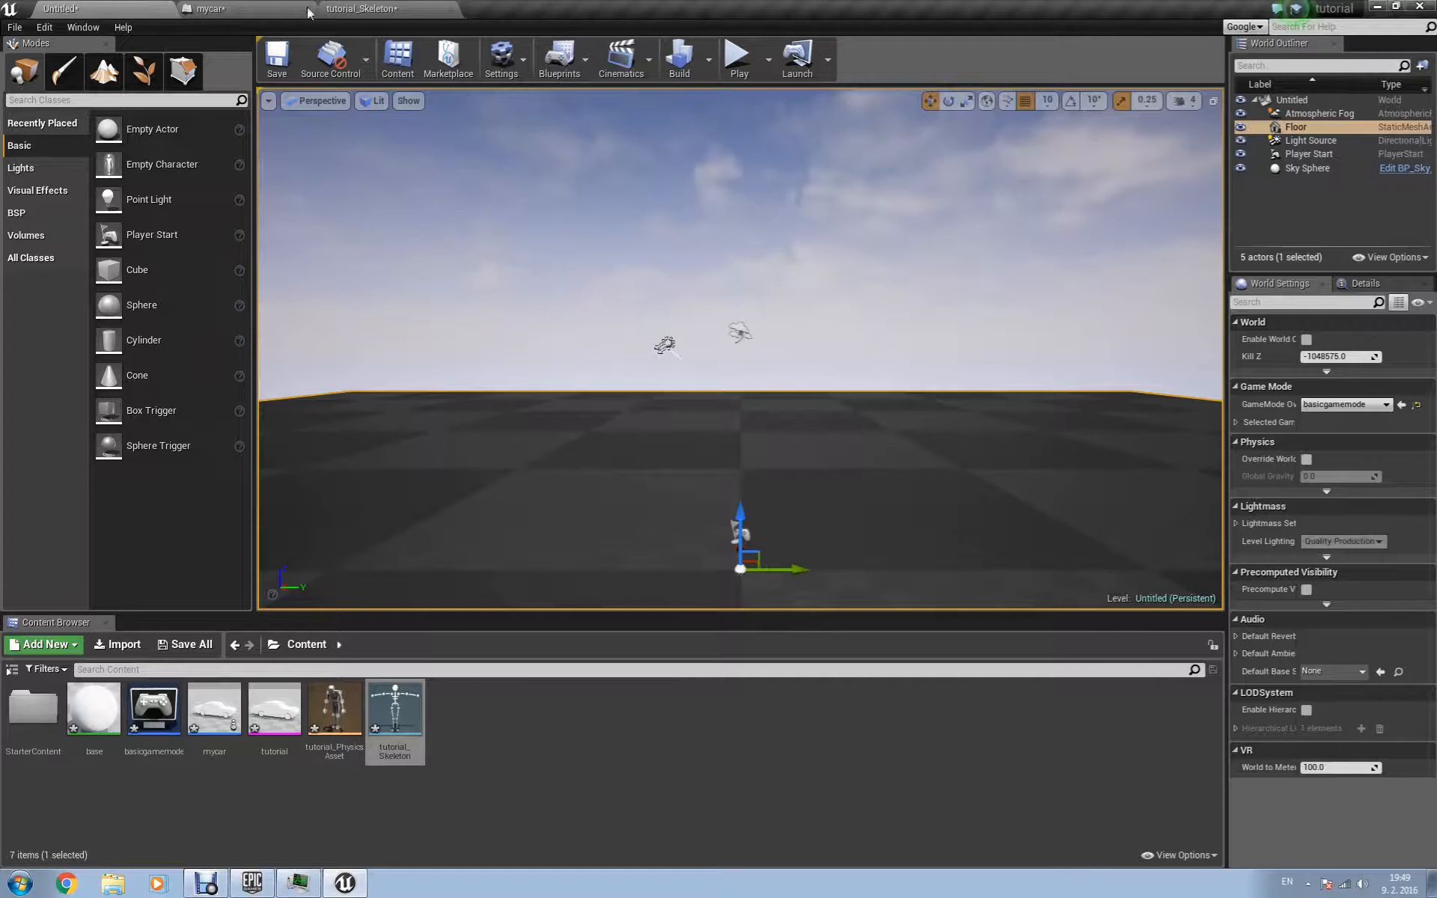
Set the bone name of wheel setup 0 in the mycar blueprint to Bones_001.
left_click(225, 8)
left_click(1238, 196)
type("Bones")
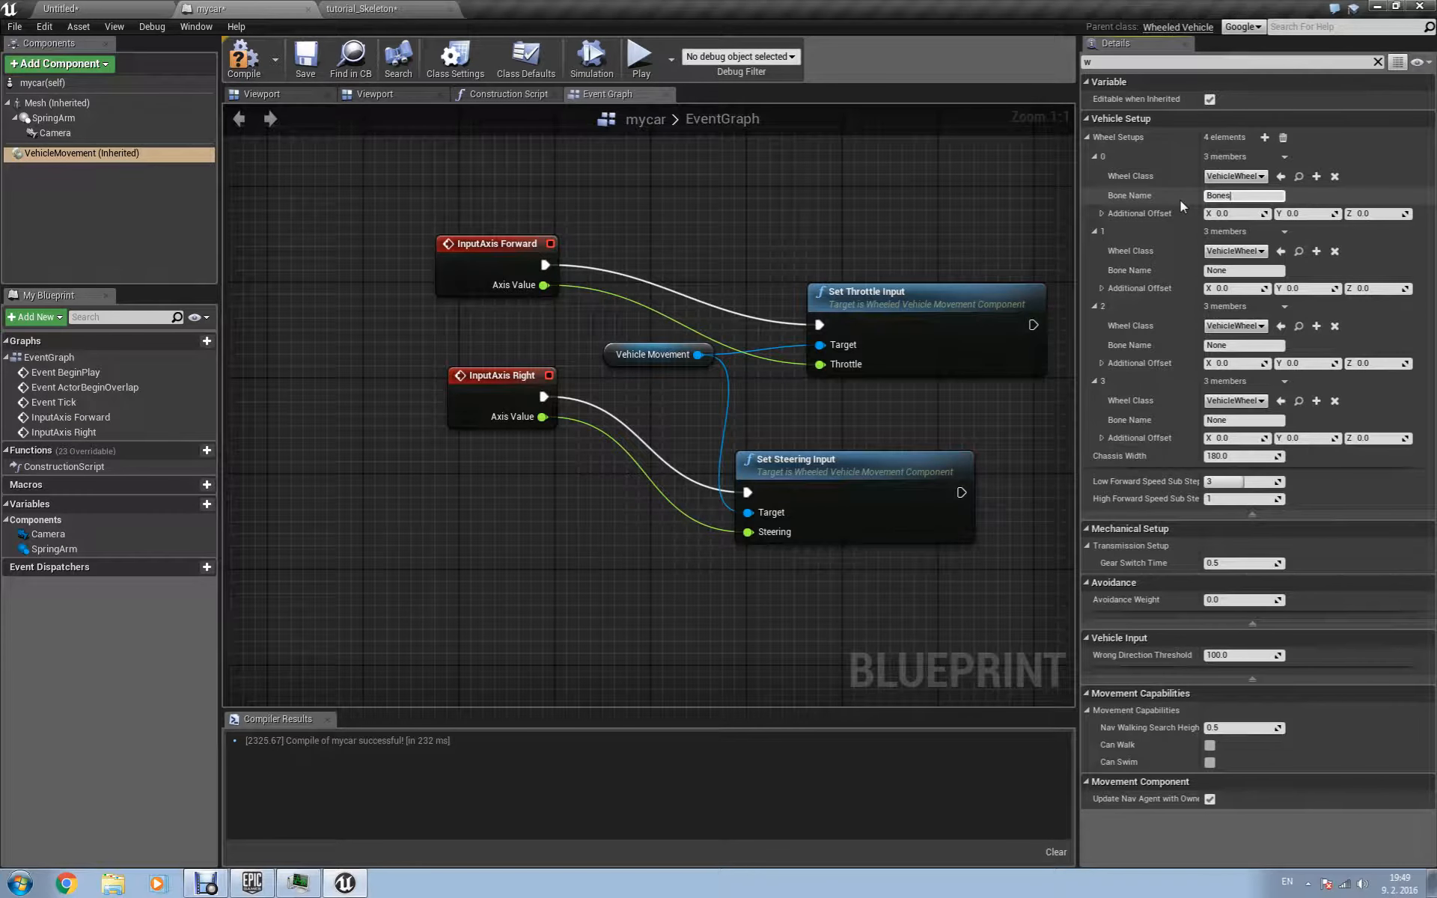
type("001")
Set the bone names of wheel setups 1 and 2 to Bone_004 and Bone_002.
left_click(1234, 270)
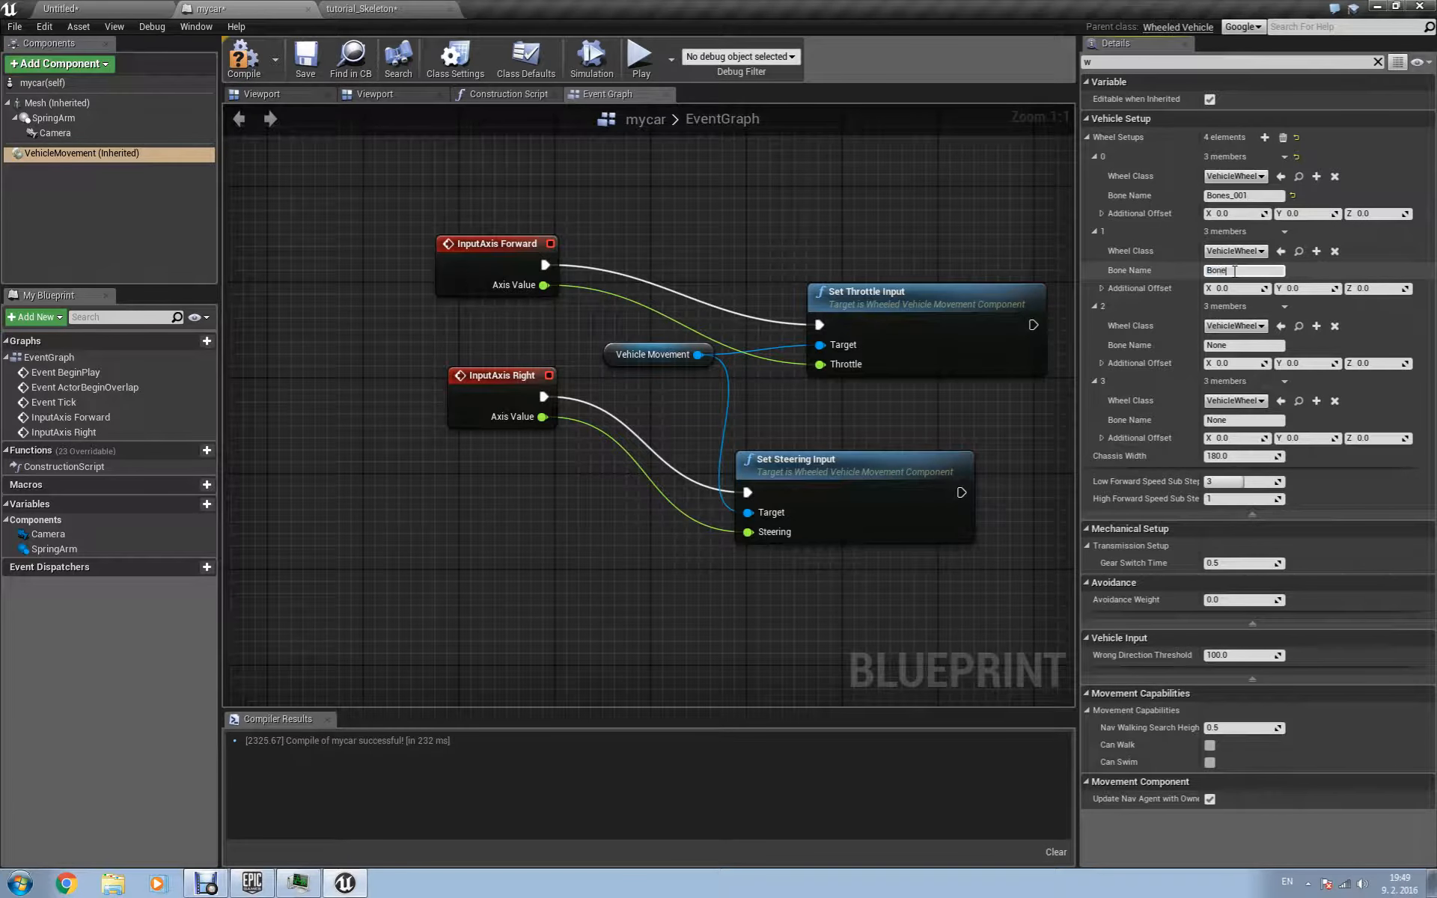
type("Bone_004")
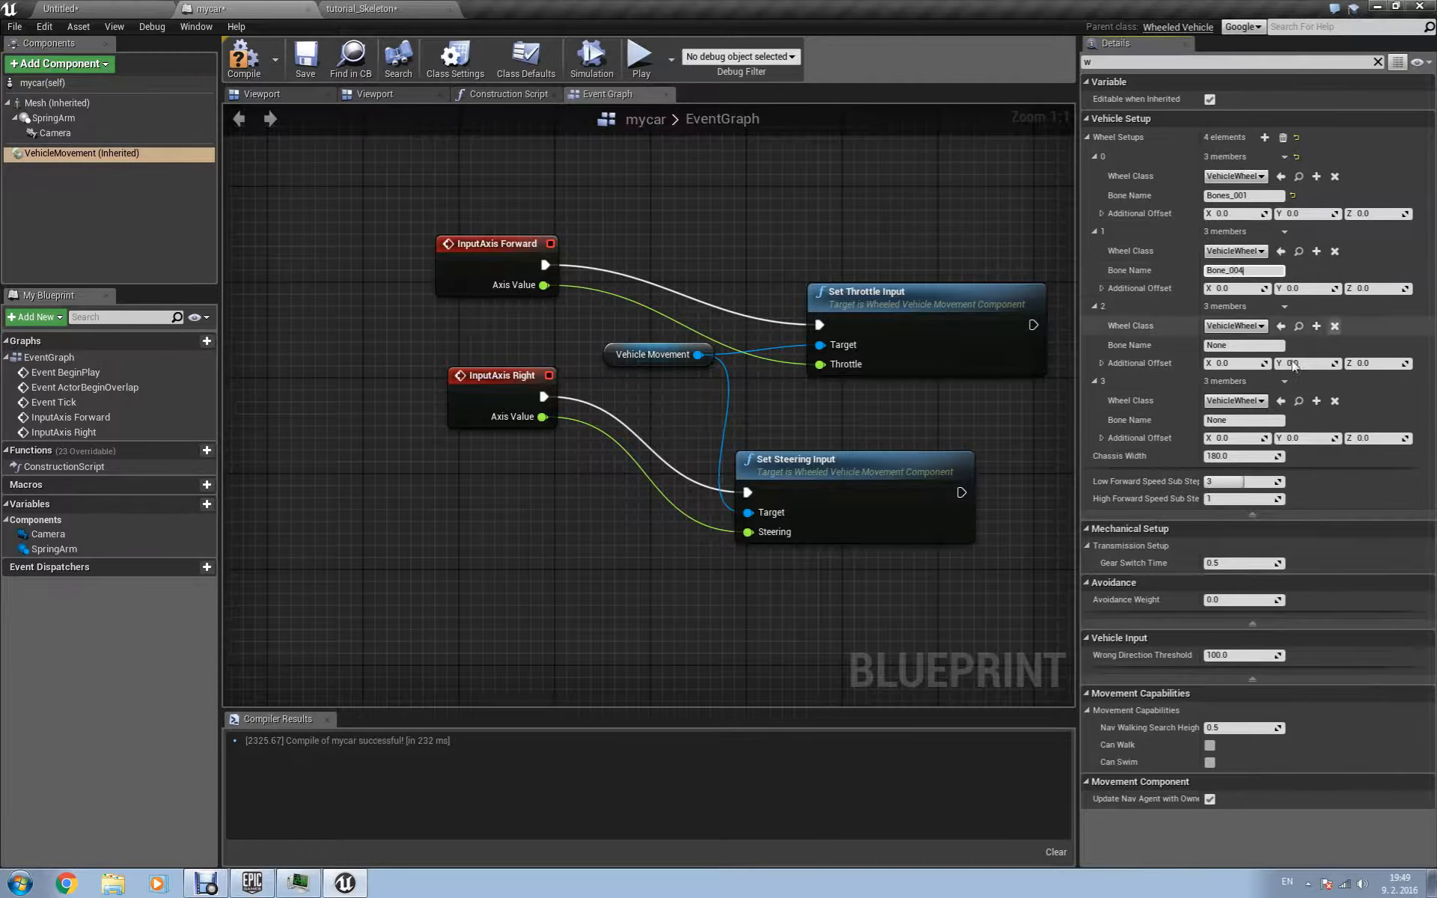
left_click(1233, 344)
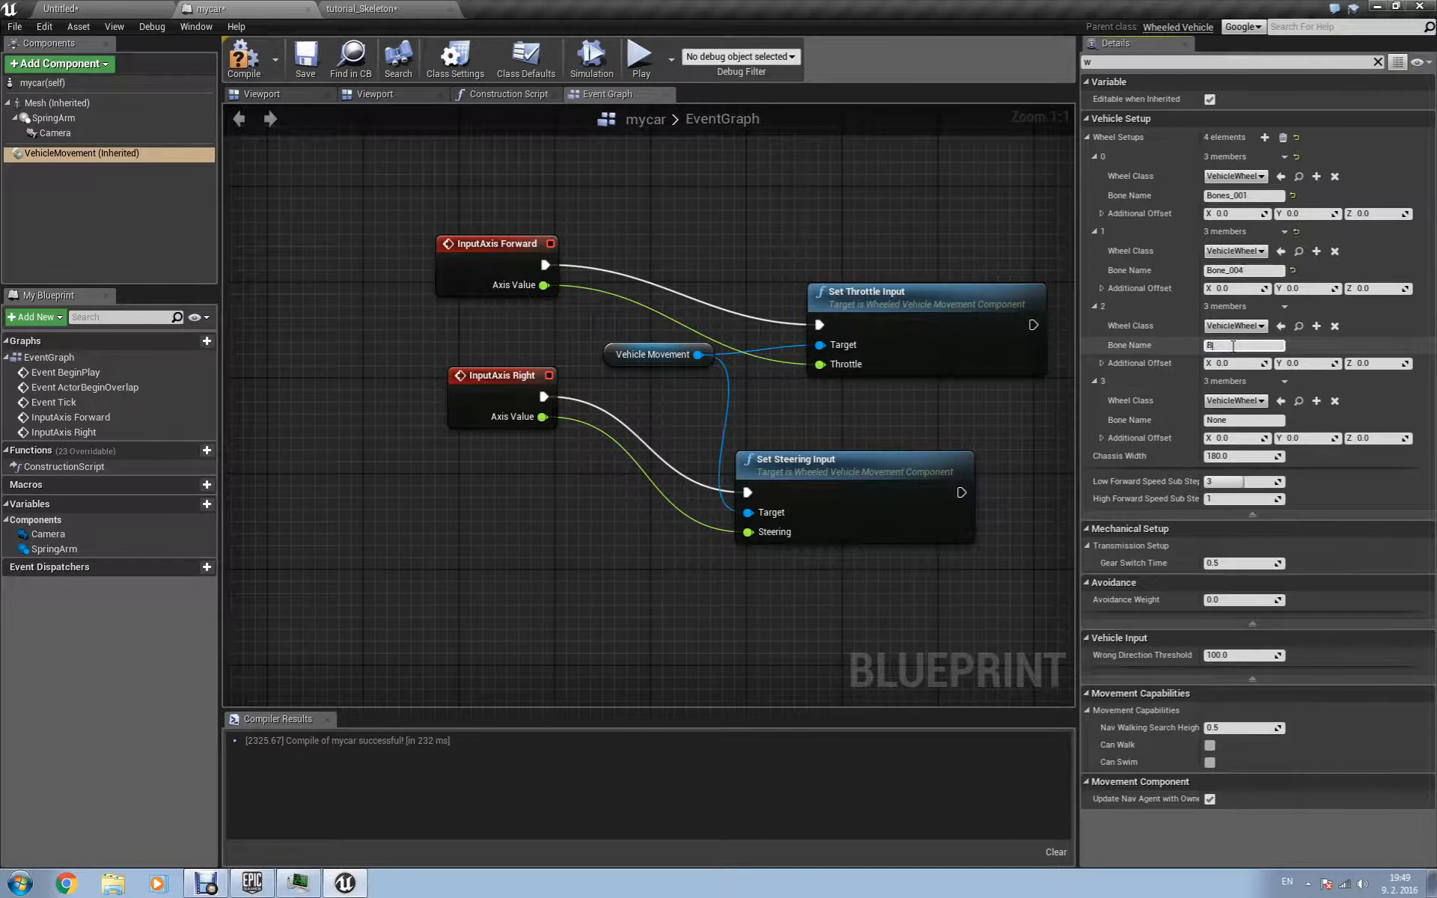
type("Bone_002")
key("Return")
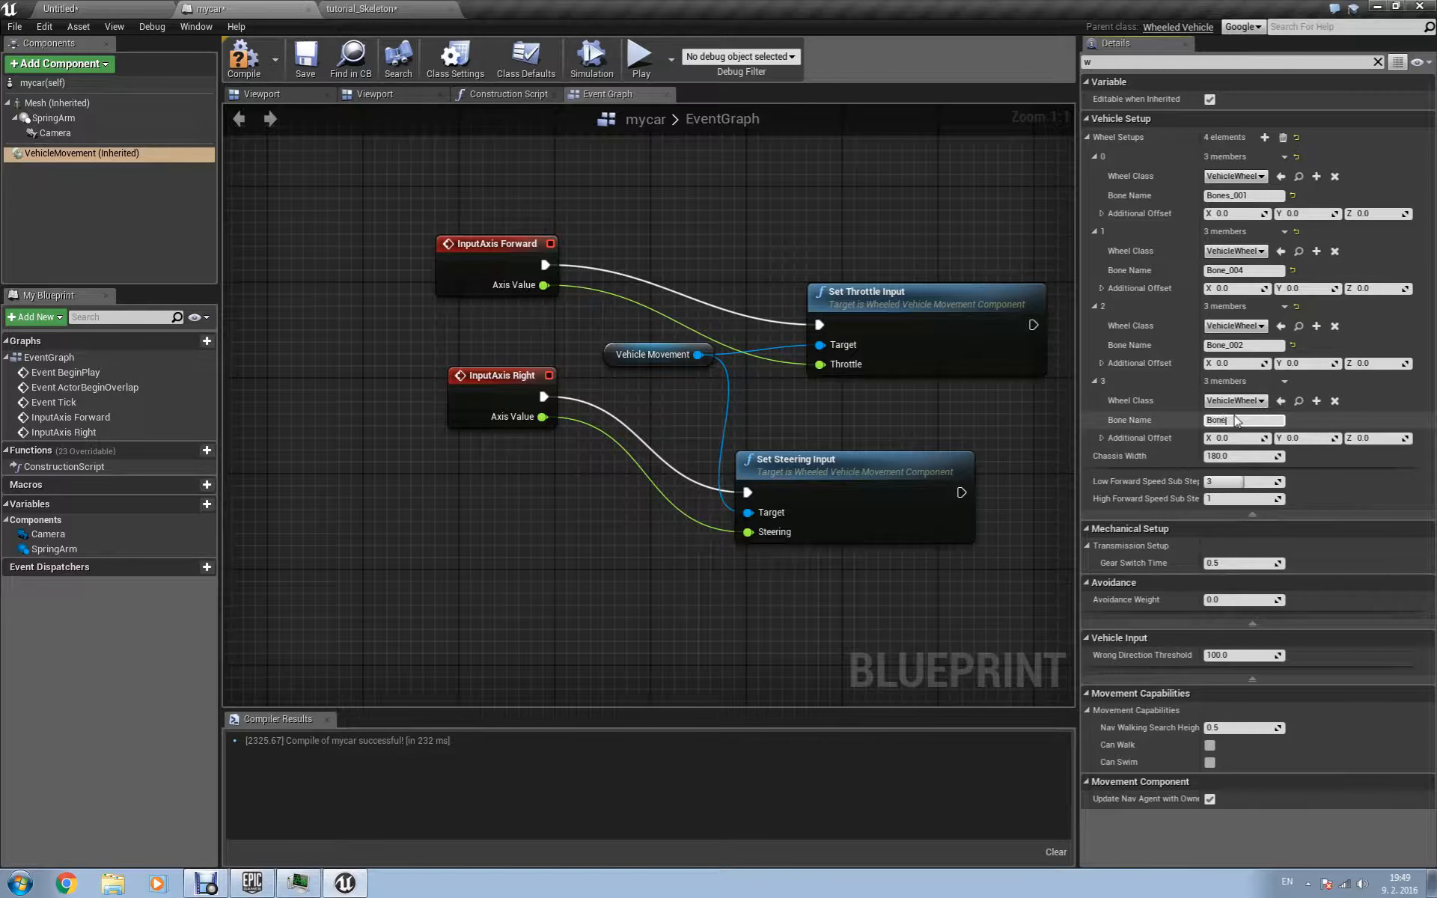
Set the bone name of wheel setup 3 in the mycar blueprint to Bone_003.
left_click(1236, 421)
type("Bone_003")
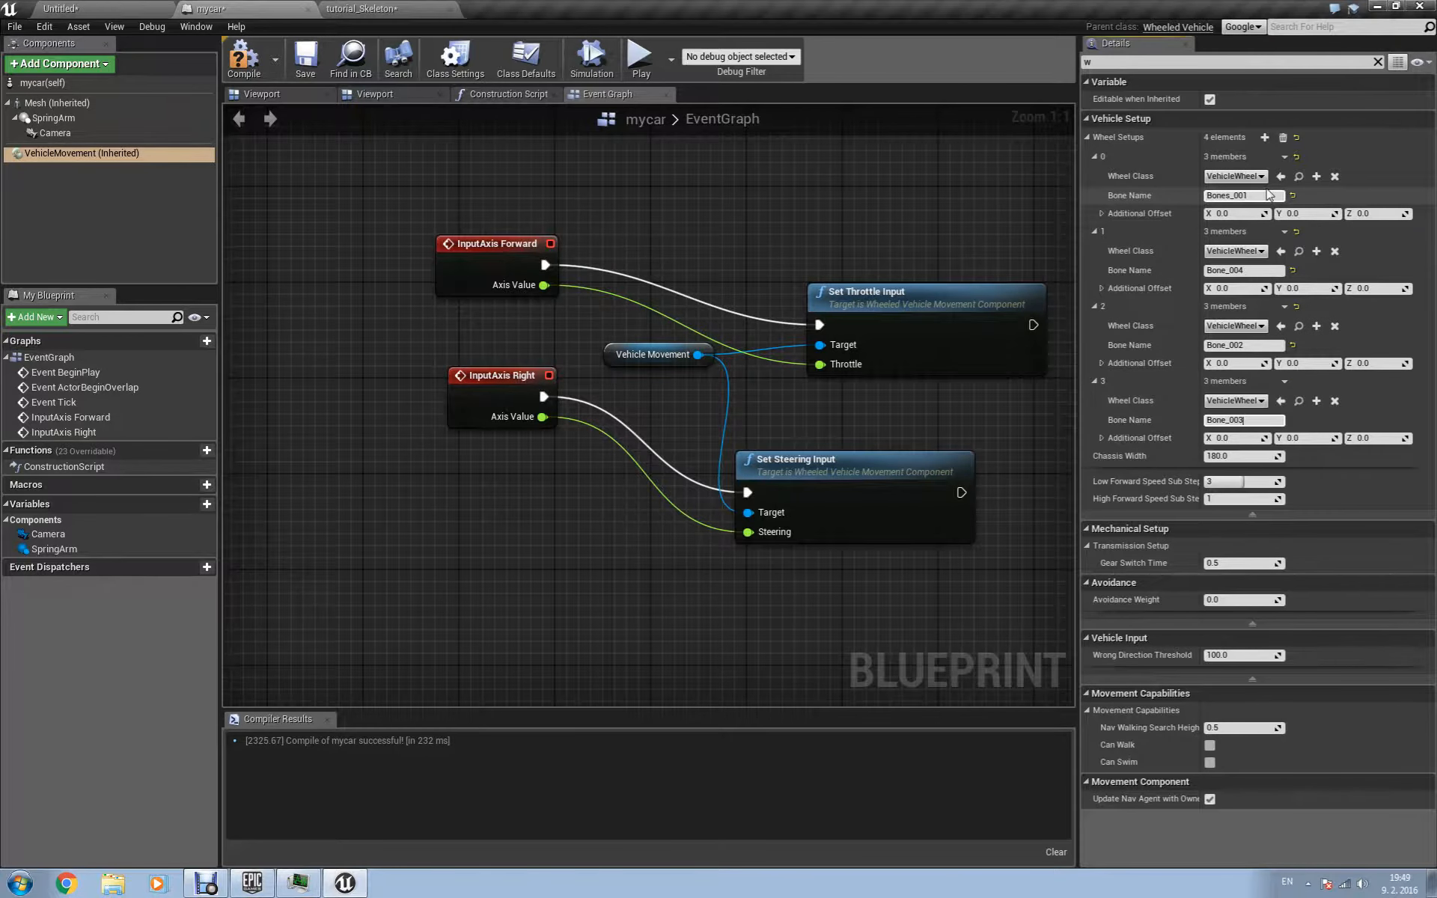
left_click(1344, 490)
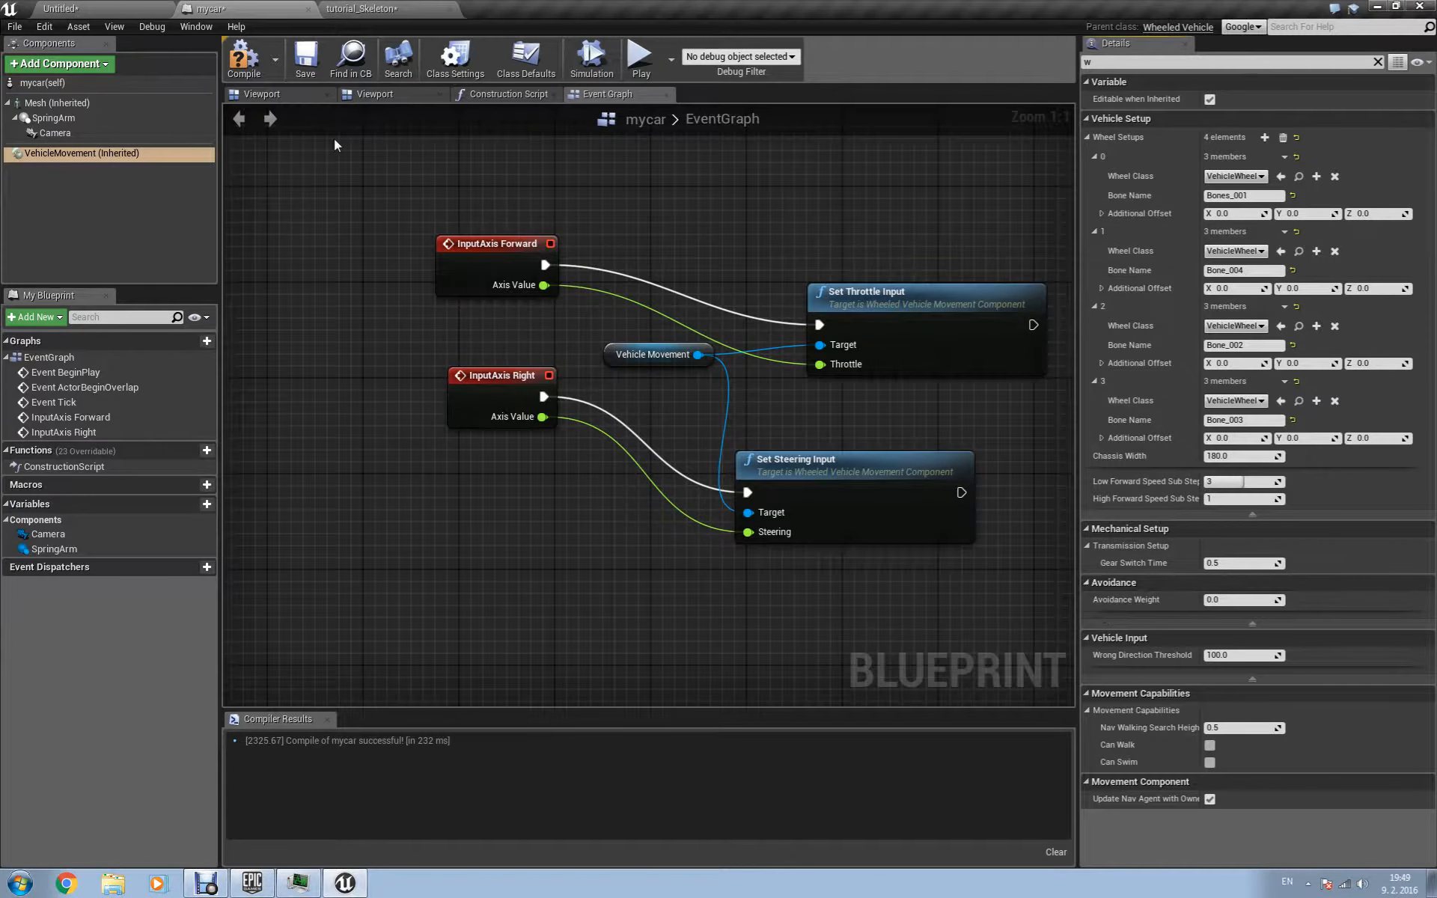
Compile the mycar blueprint and test-play the level with the car.
left_click(247, 66)
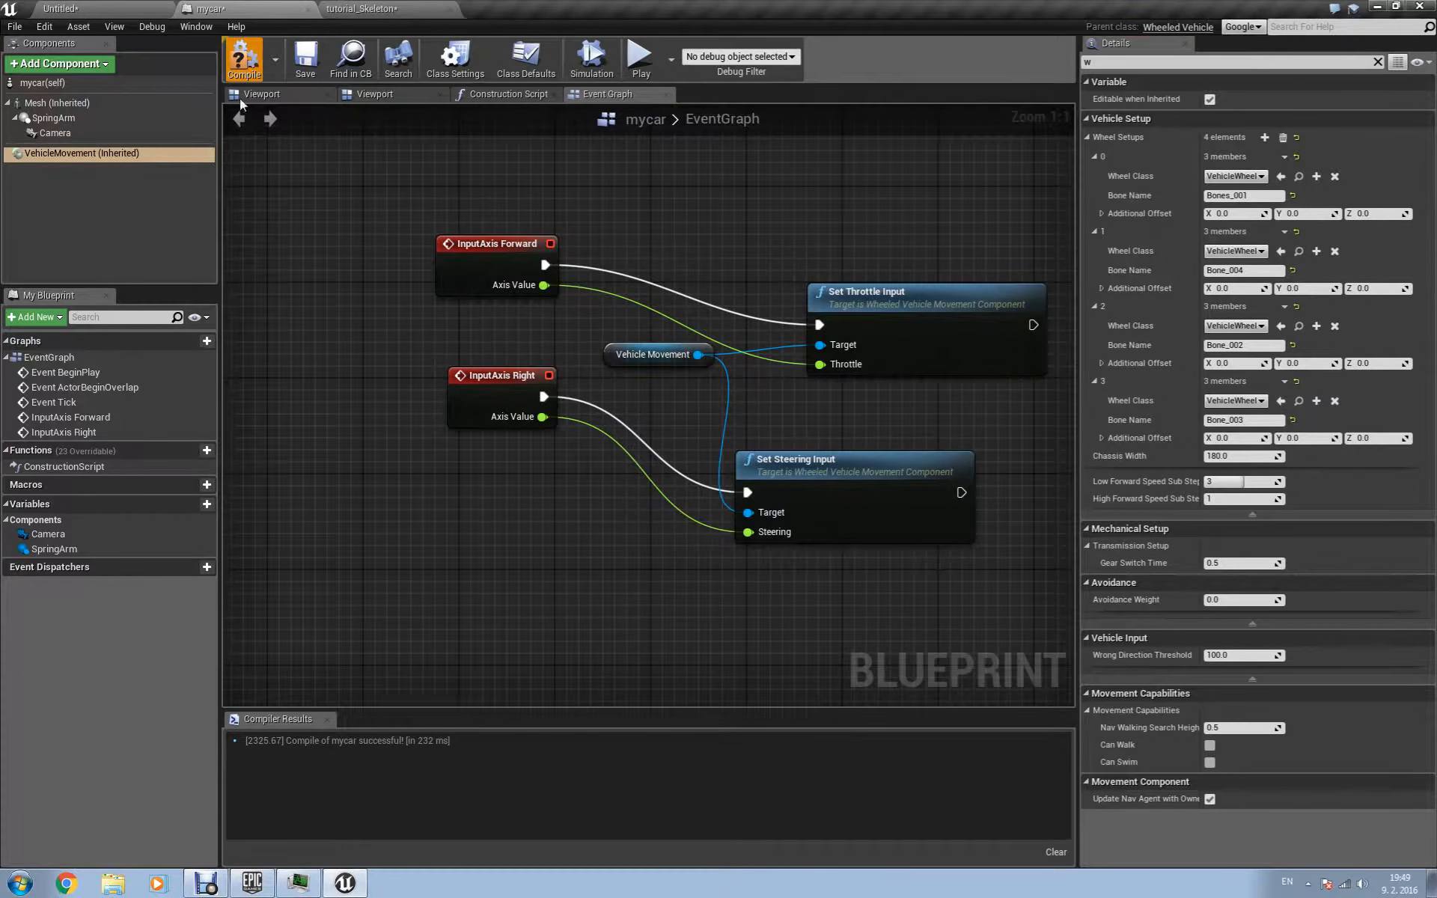
left_click(104, 8)
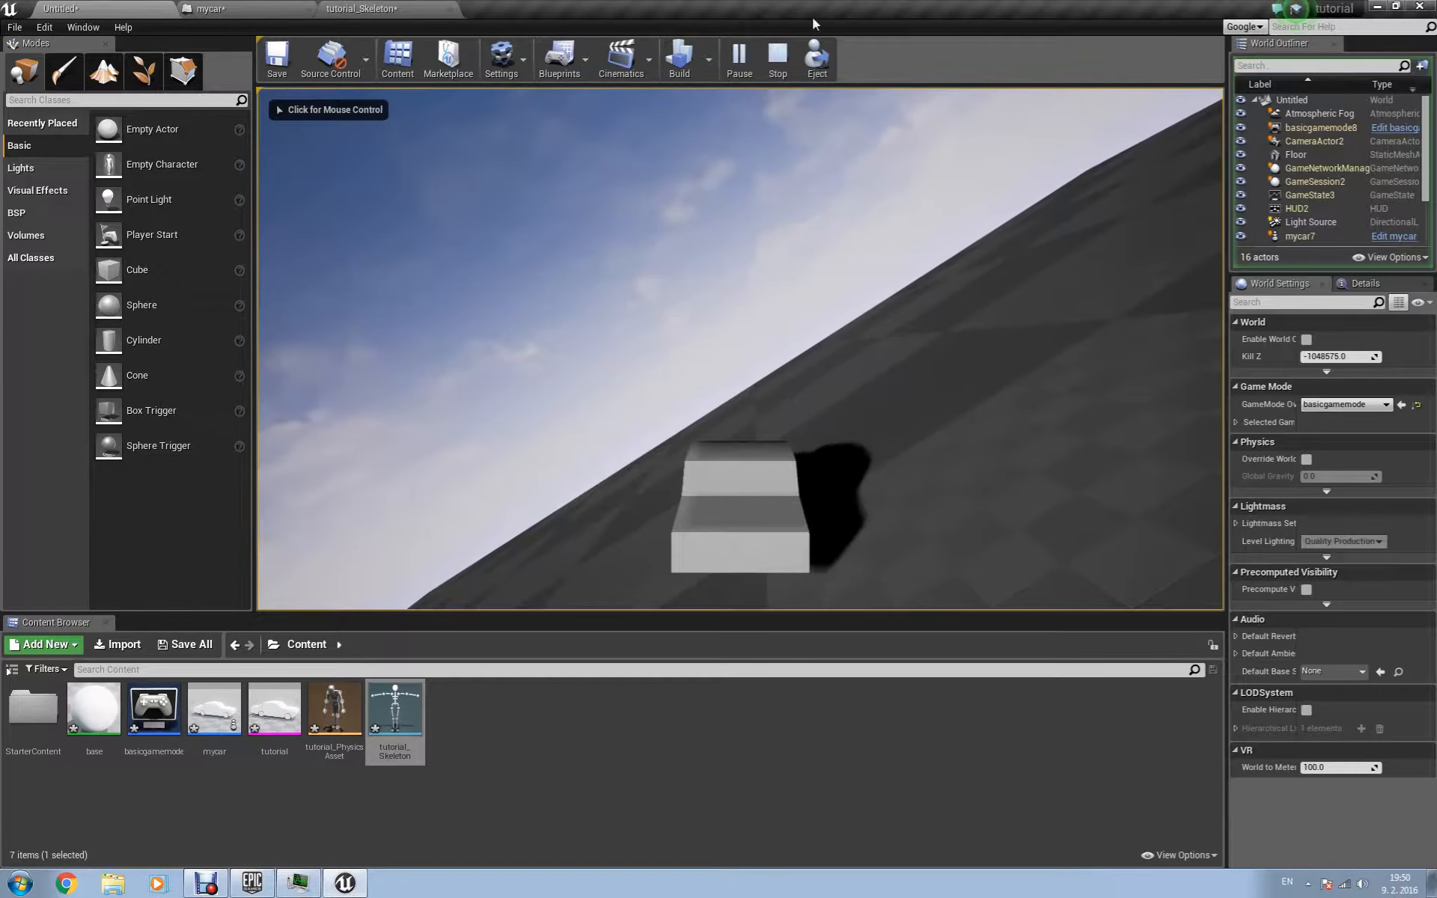
left_click(779, 67)
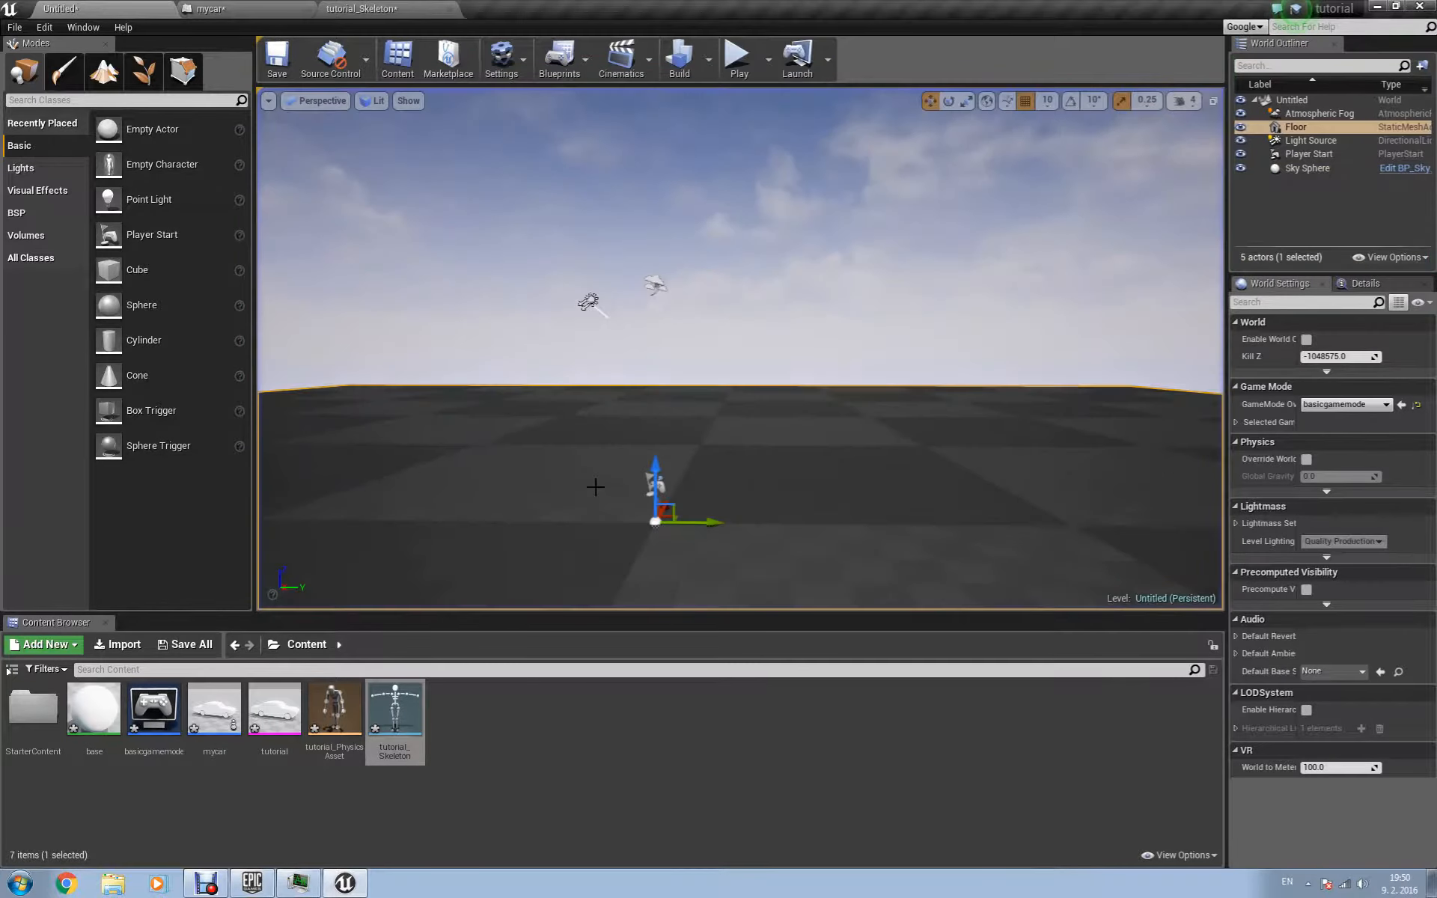
Create a new blueprint class in the Content folder with VehicleWheel as its parent class.
right_click(509, 731)
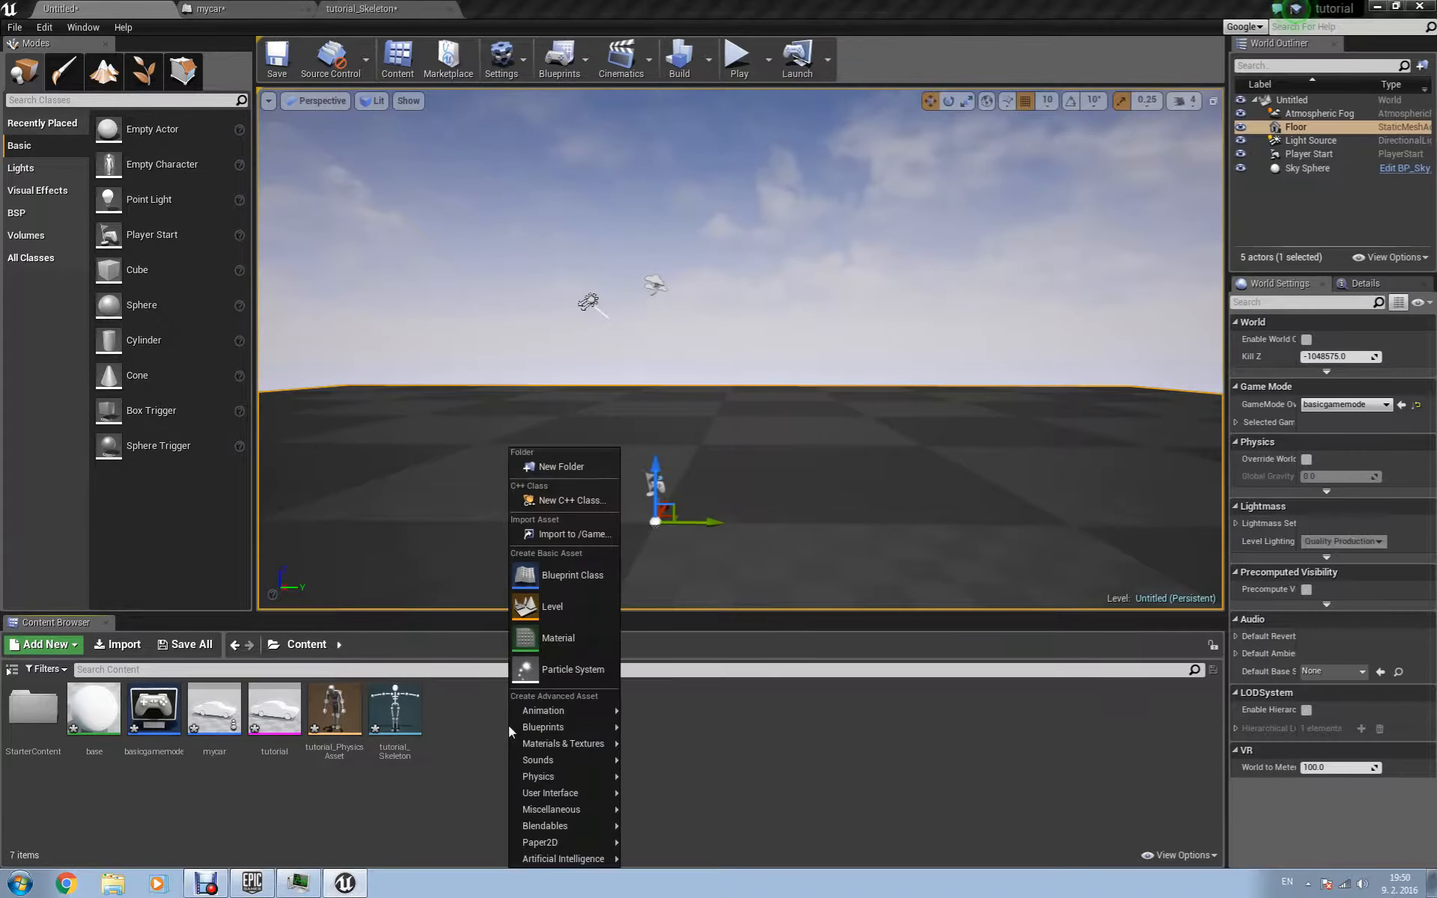
mouse_move(572, 711)
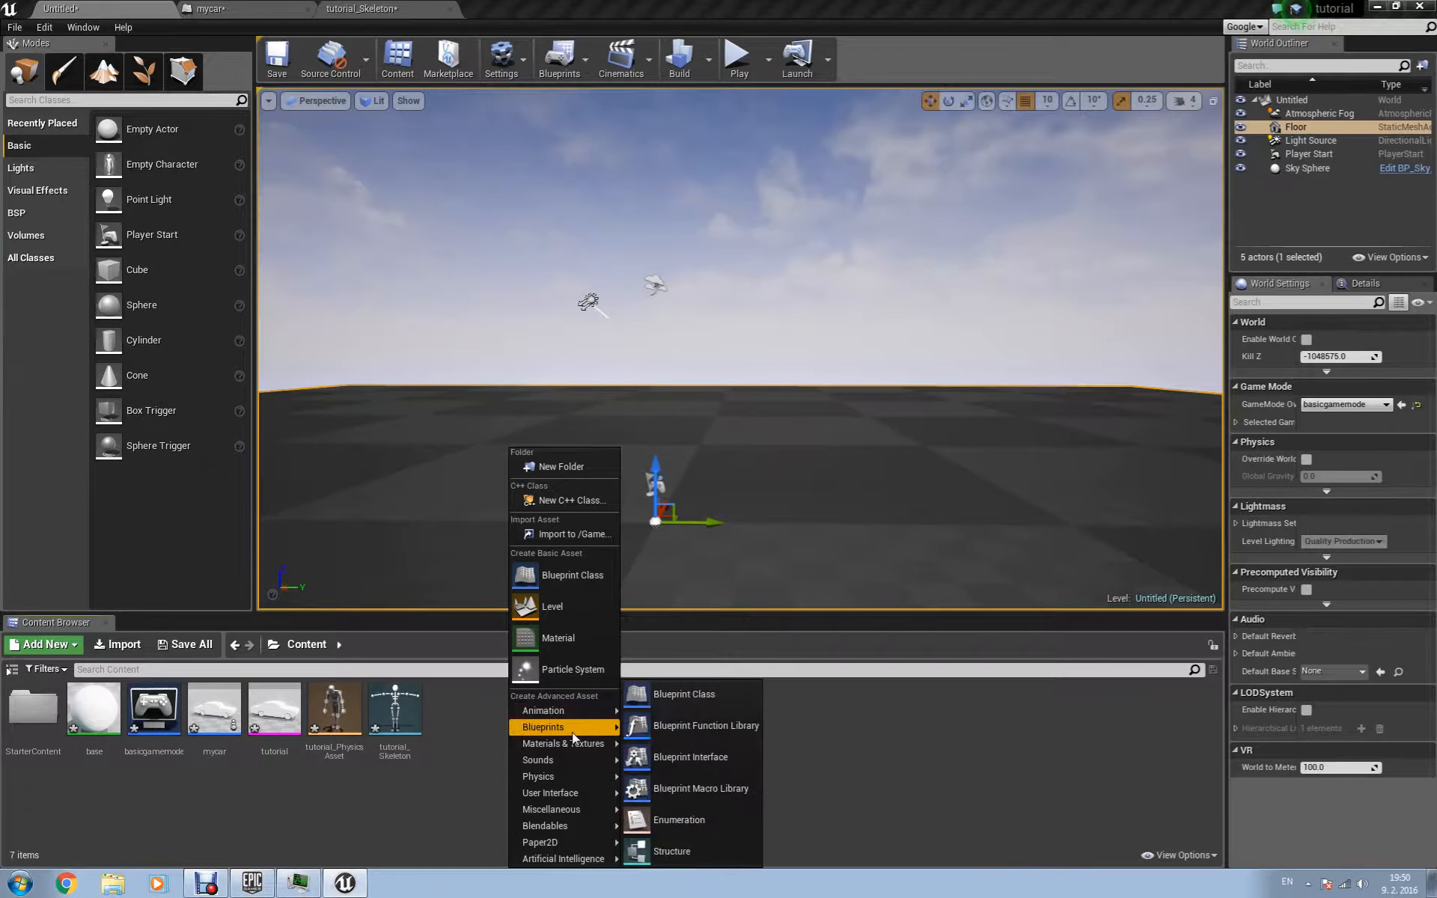
left_click(681, 696)
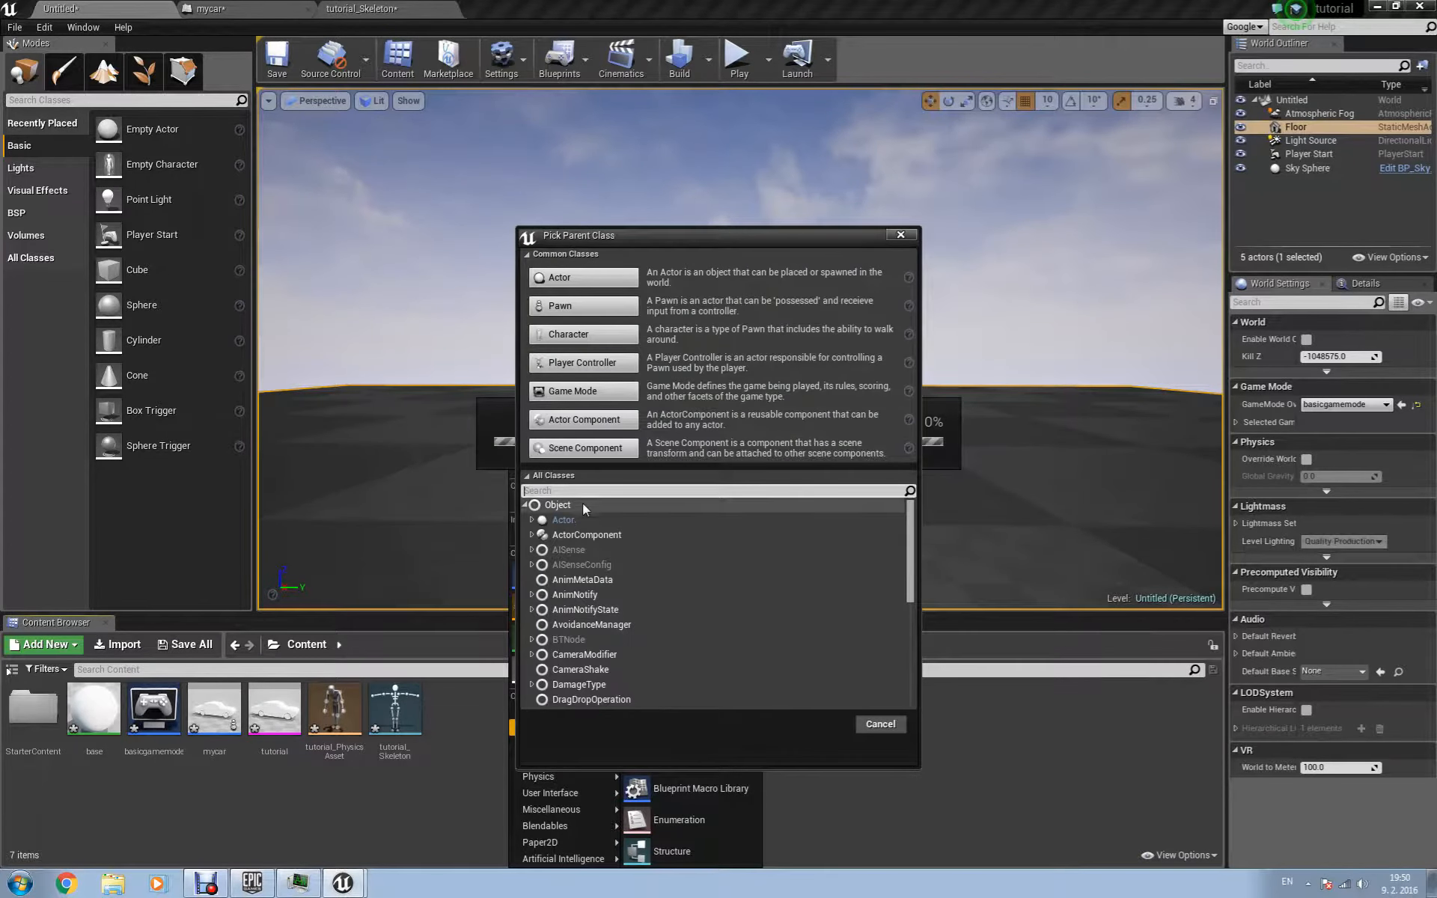
type("whee")
left_click(600, 564)
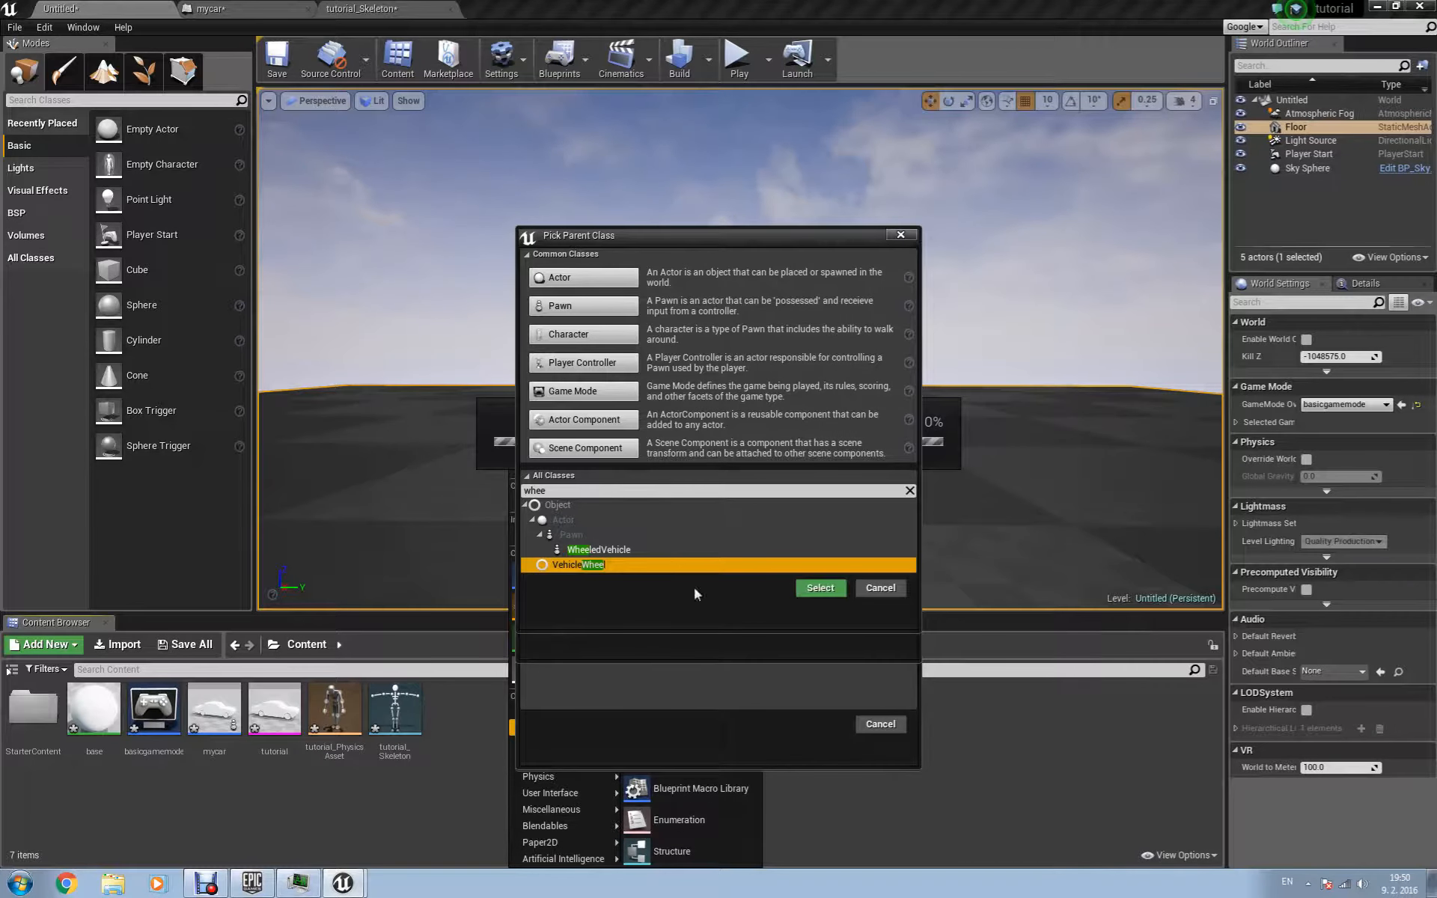
left_click(818, 588)
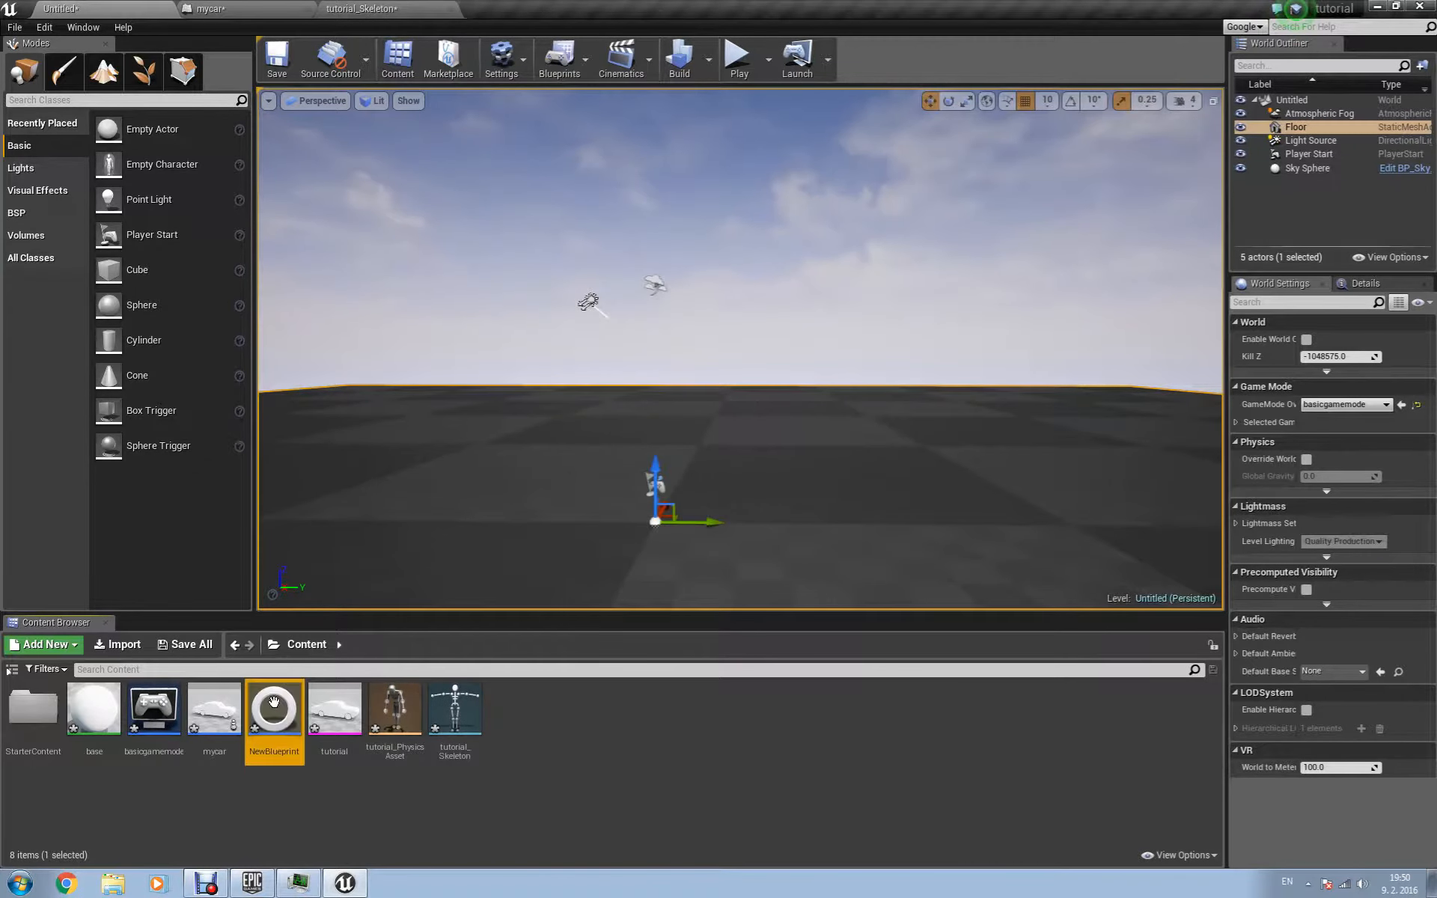
right_click(274, 701)
left_click(320, 622)
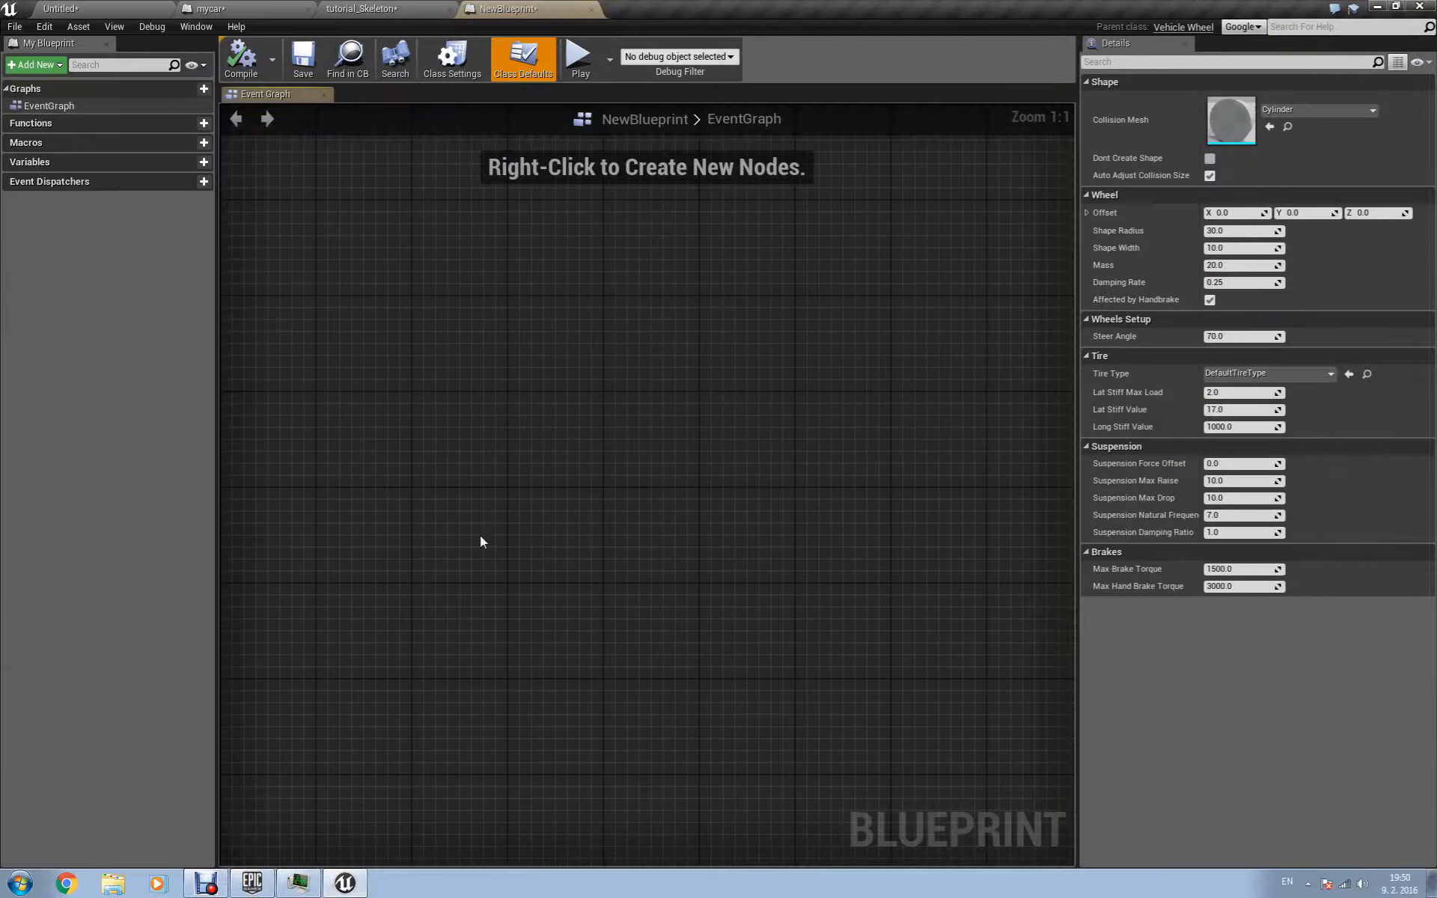
left_click(591, 8)
left_click(60, 8)
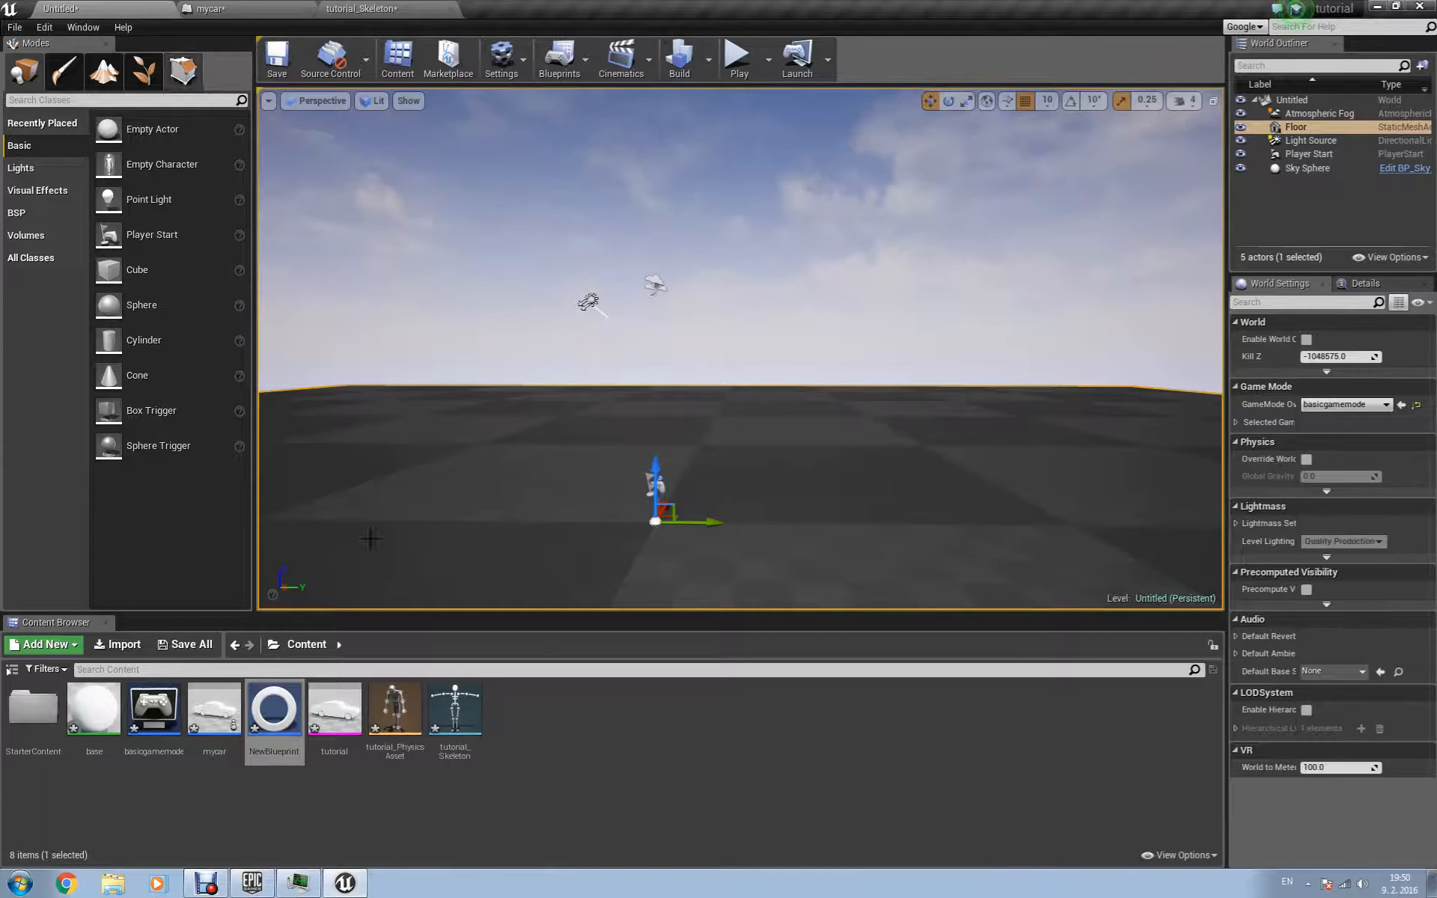
Rename the new vehicle wheel blueprint as Frontwheel.
right_click(271, 707)
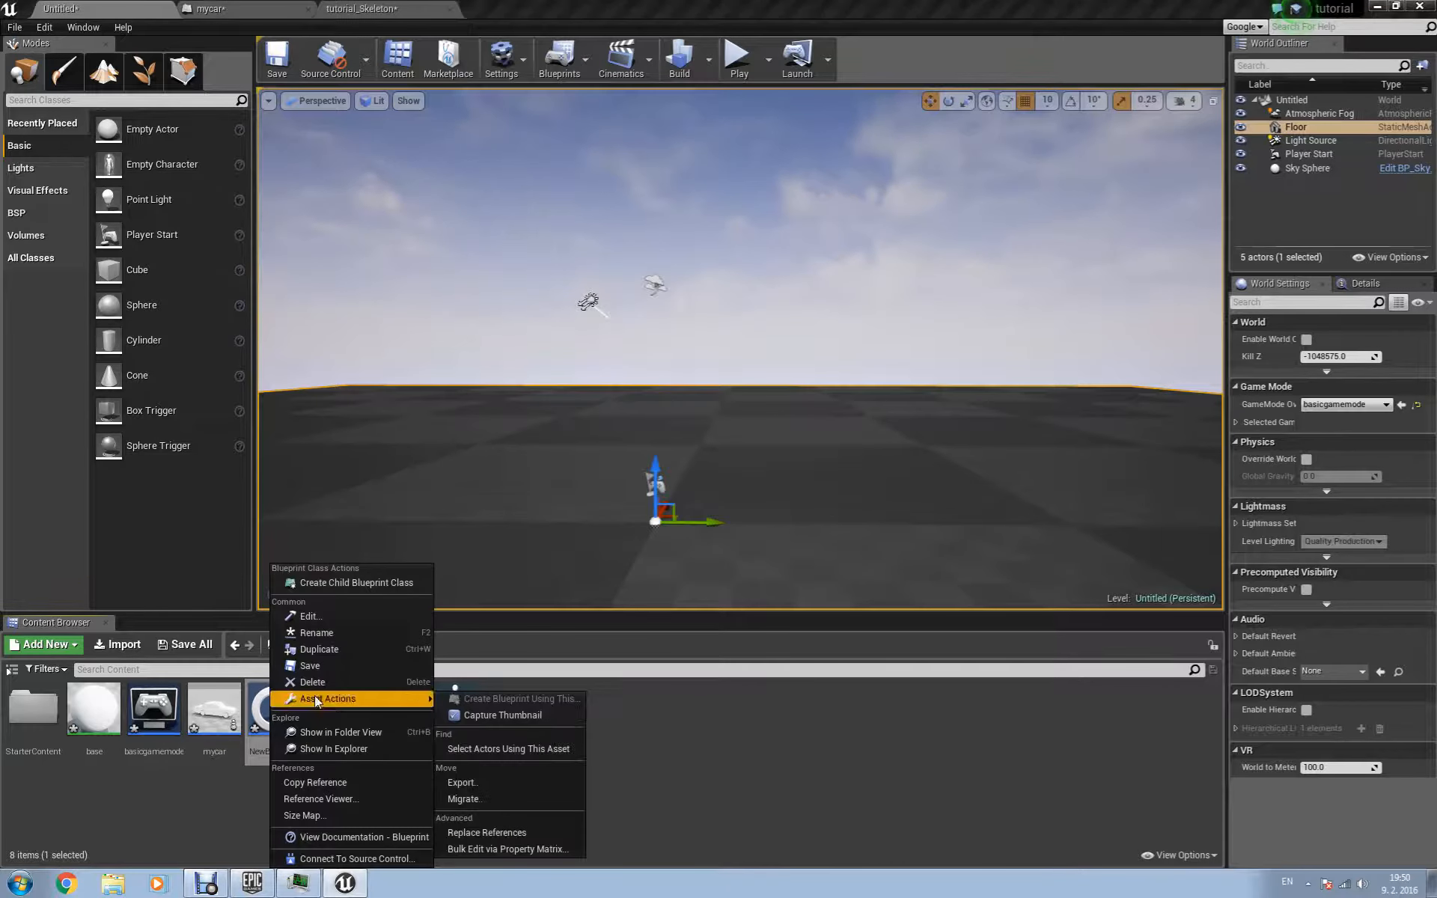
left_click(339, 632)
type("Frontwheel")
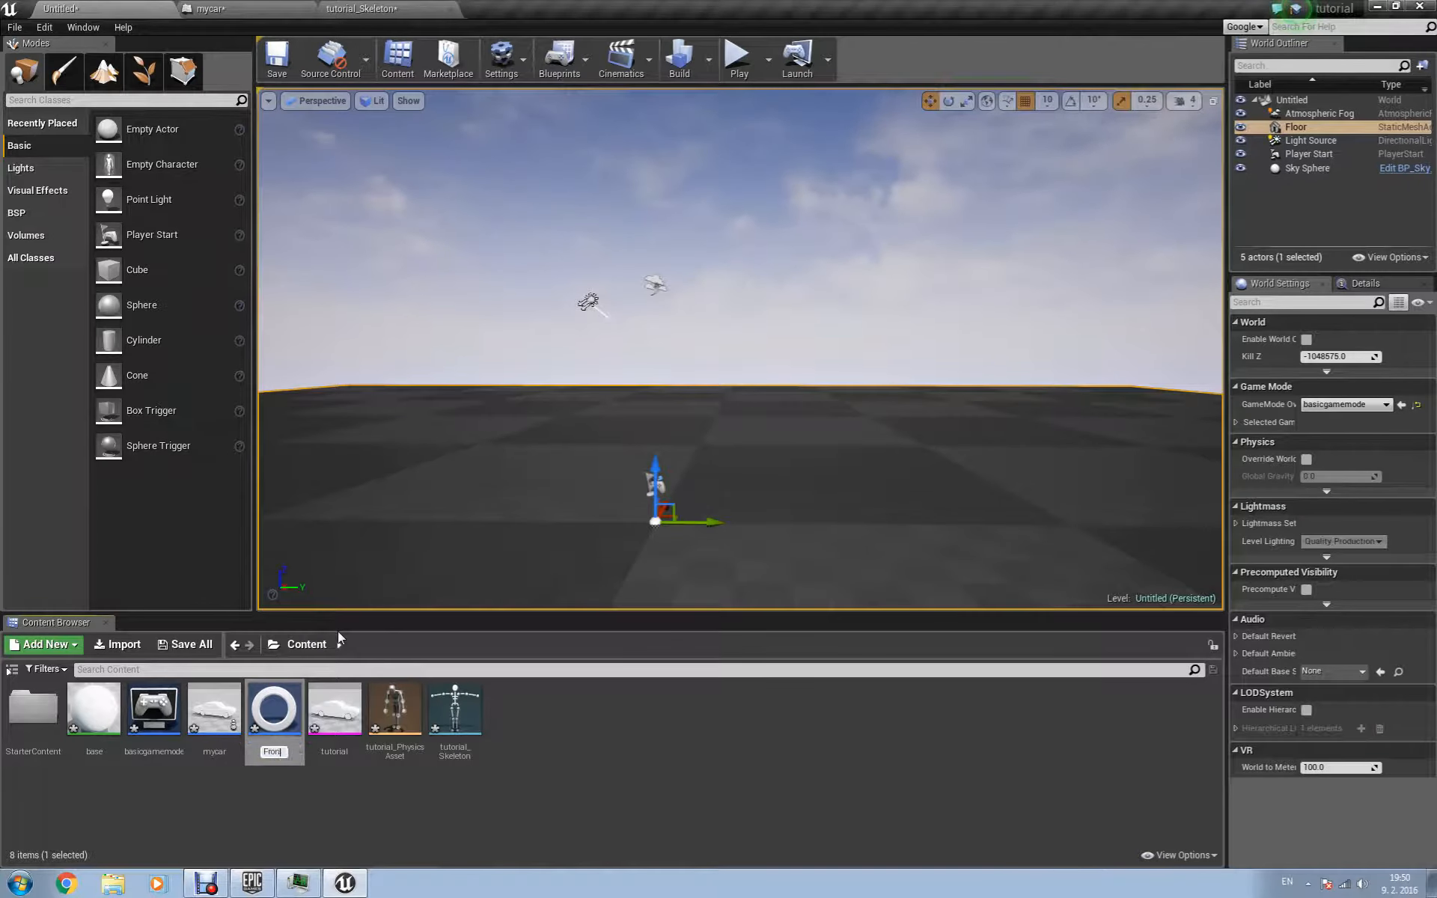
key("Return")
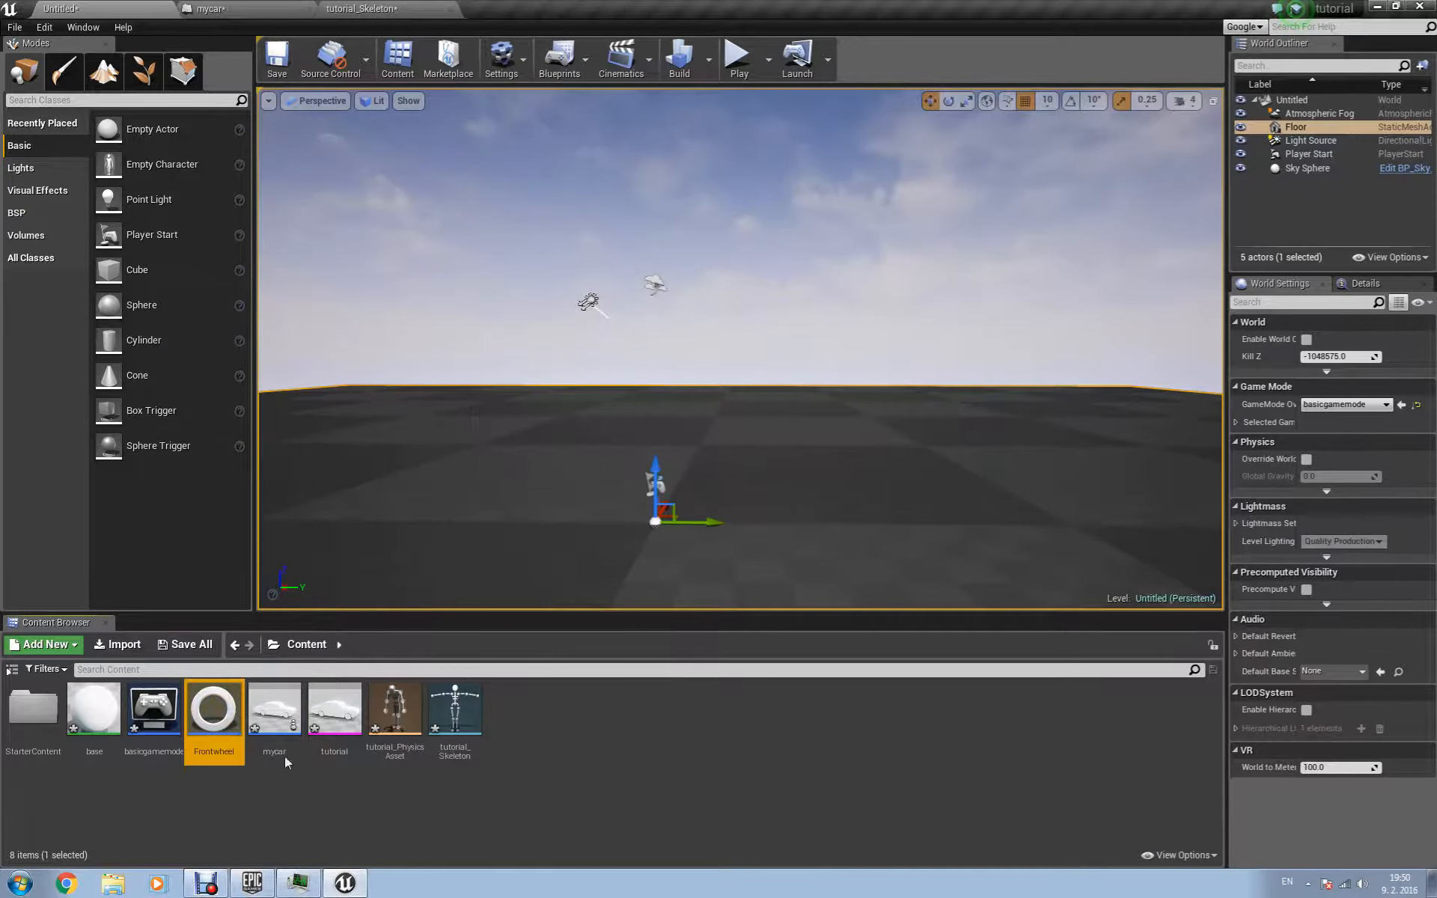
Duplicate the Frontwheel blueprint and name the copy Backwheel.
right_click(221, 714)
left_click(279, 648)
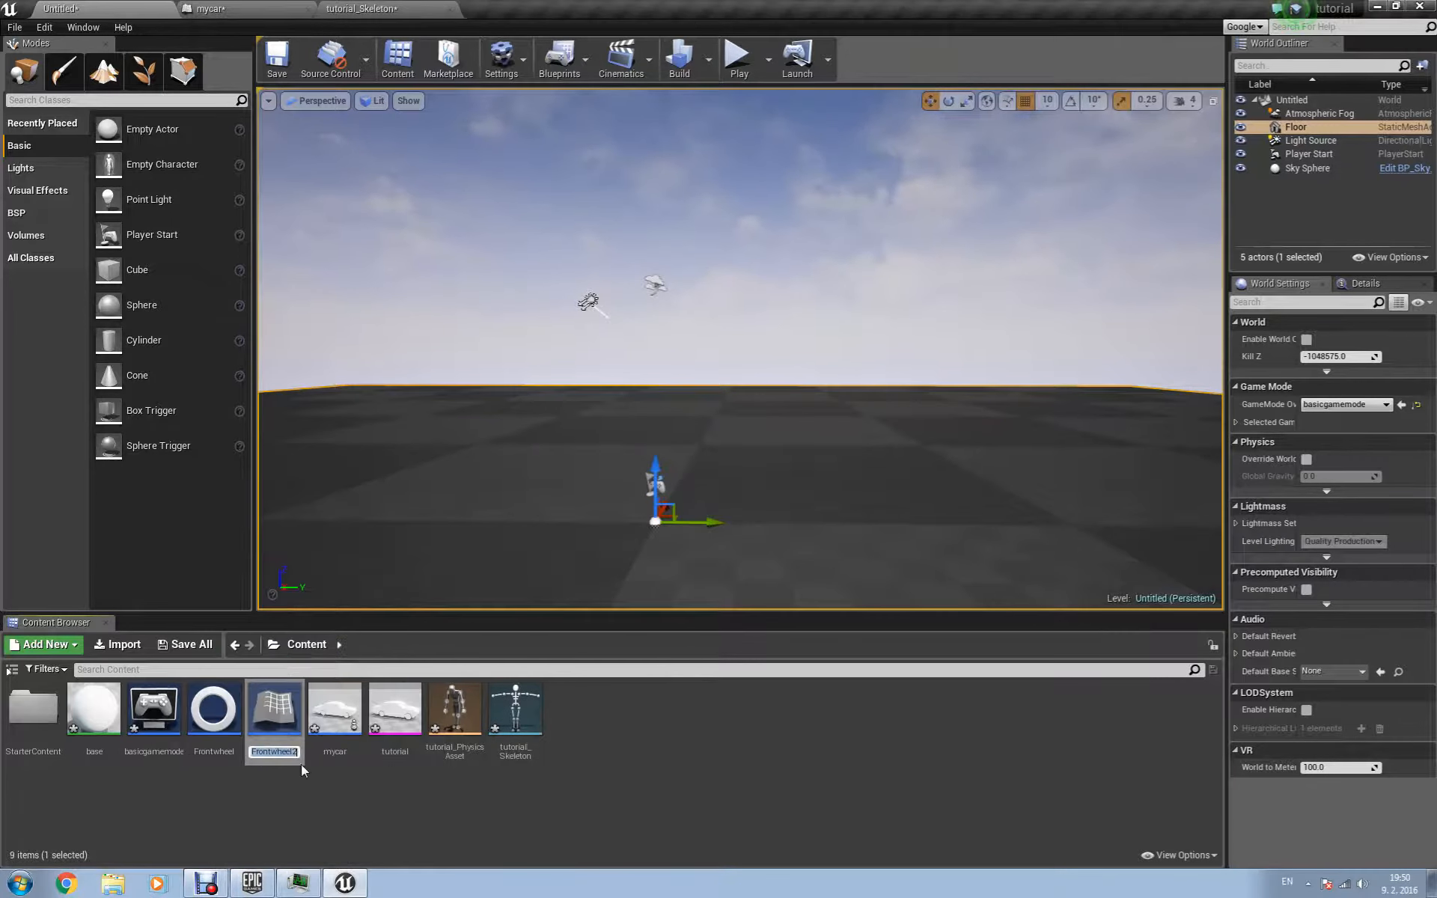
key("Return")
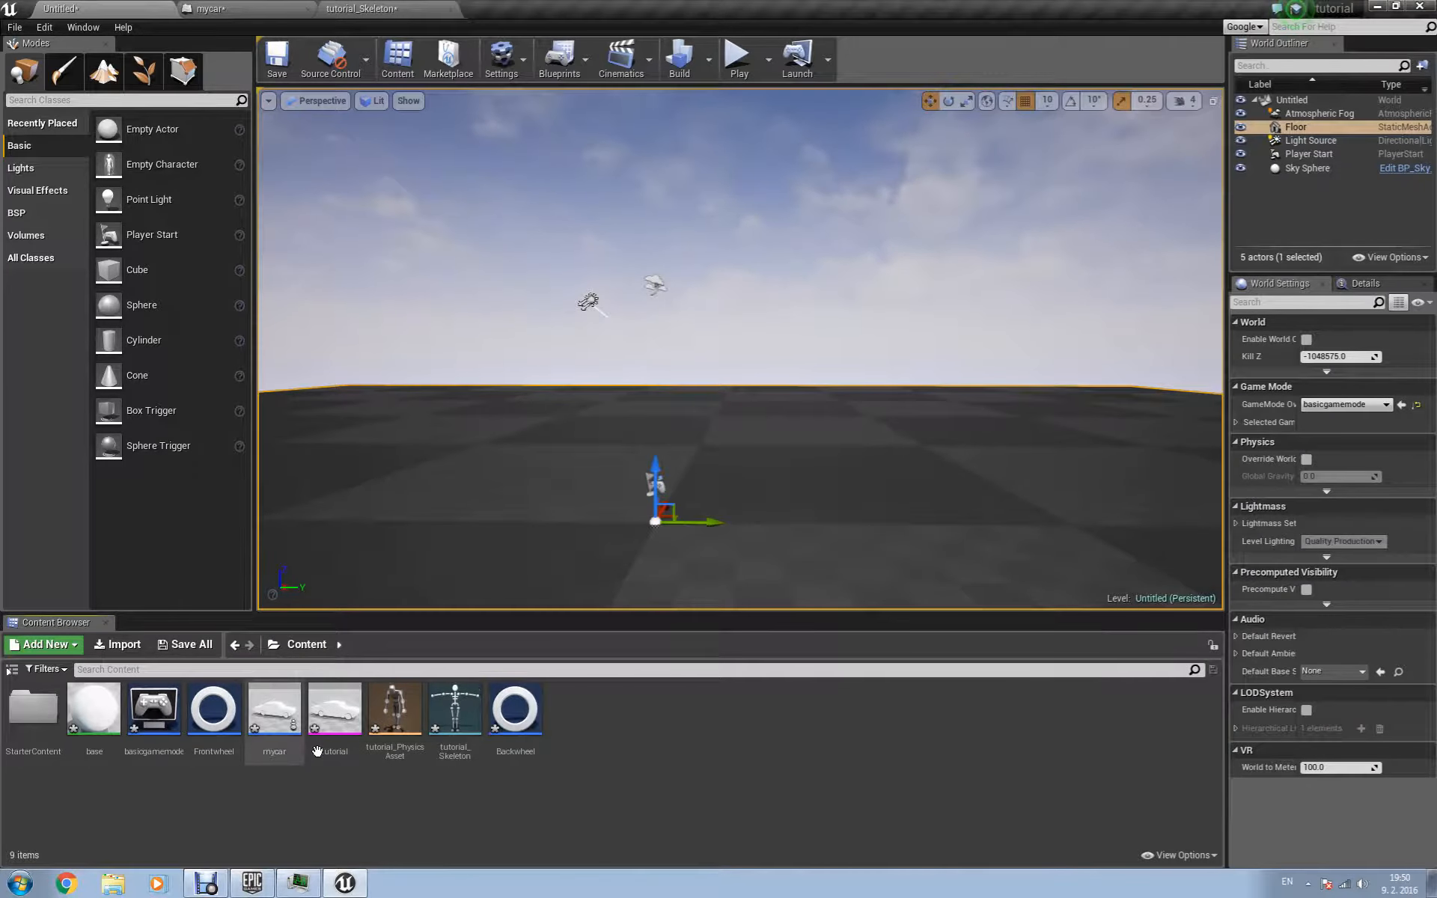
Review the class defaults of the Frontwheel blueprint, including its shape and steer angle, and return to the level.
double_click(225, 719)
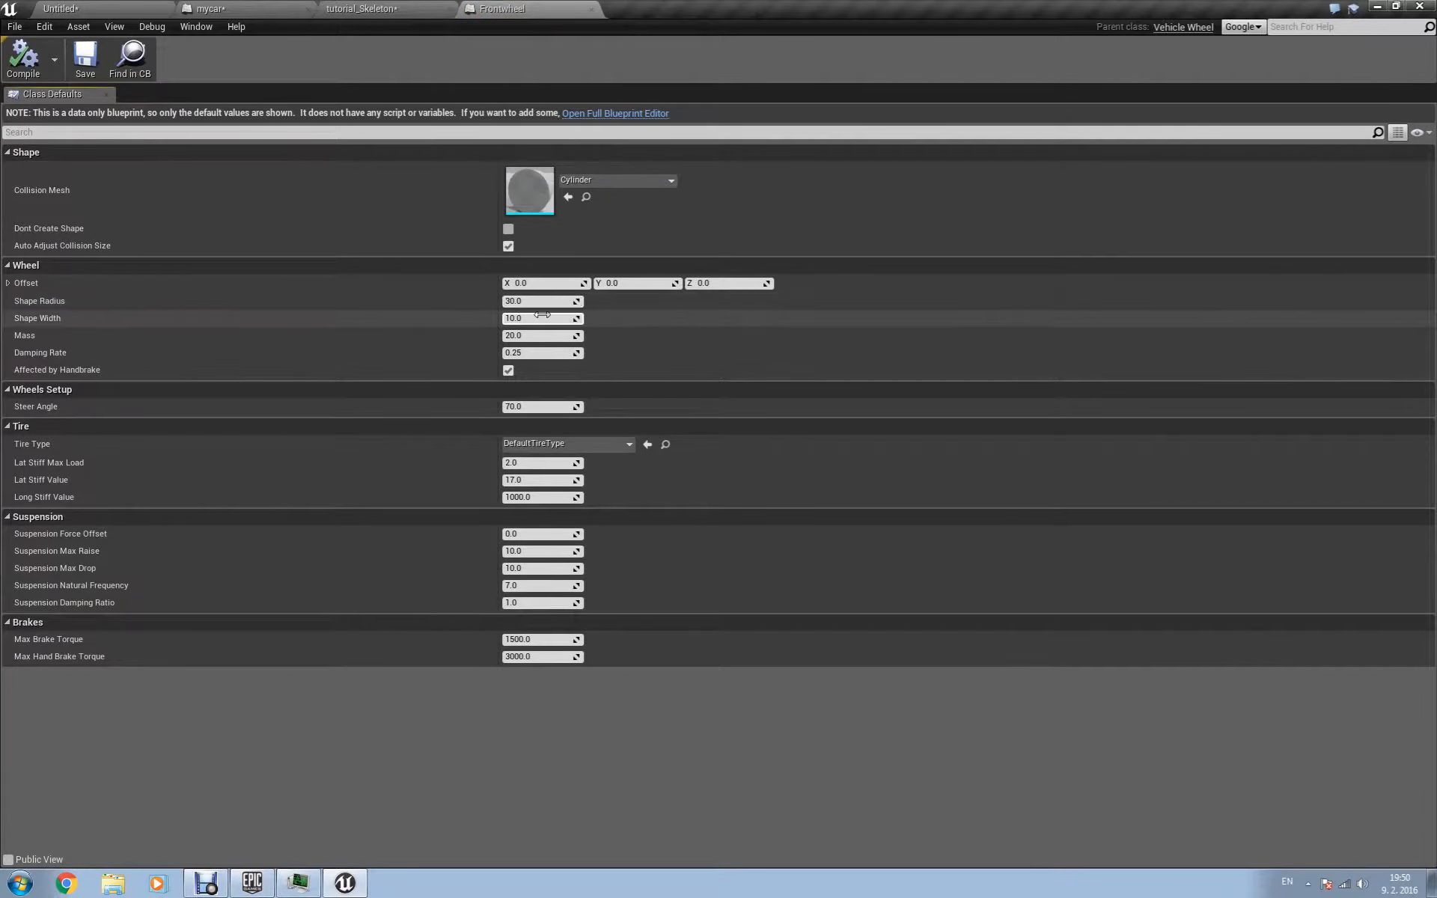
left_click(592, 8)
left_click(149, 9)
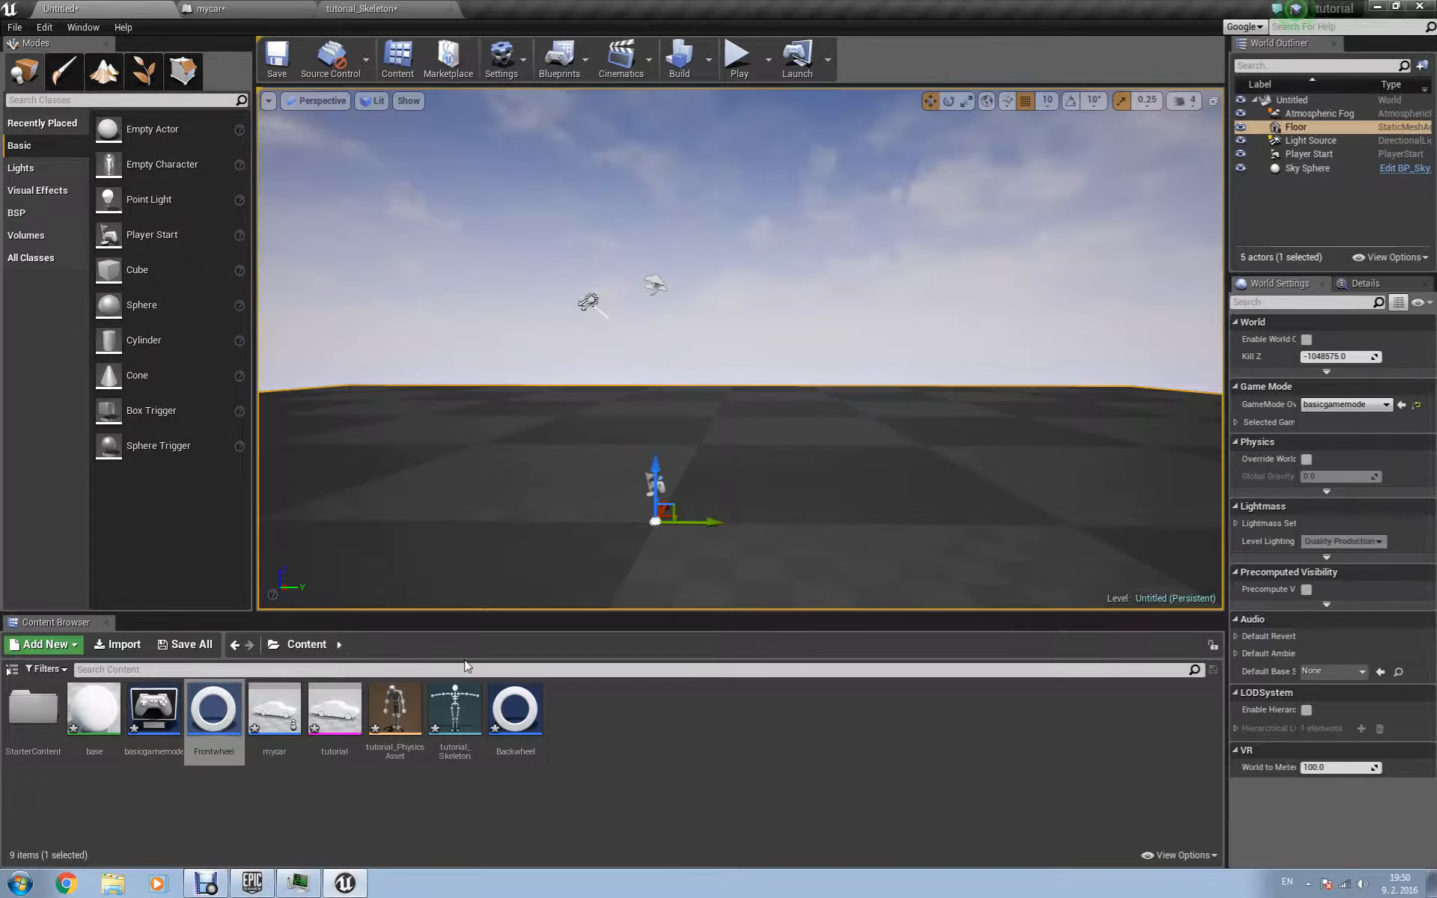
Set the Steer Angle of the Backwheel blueprint to 0.0 and close it.
double_click(515, 708)
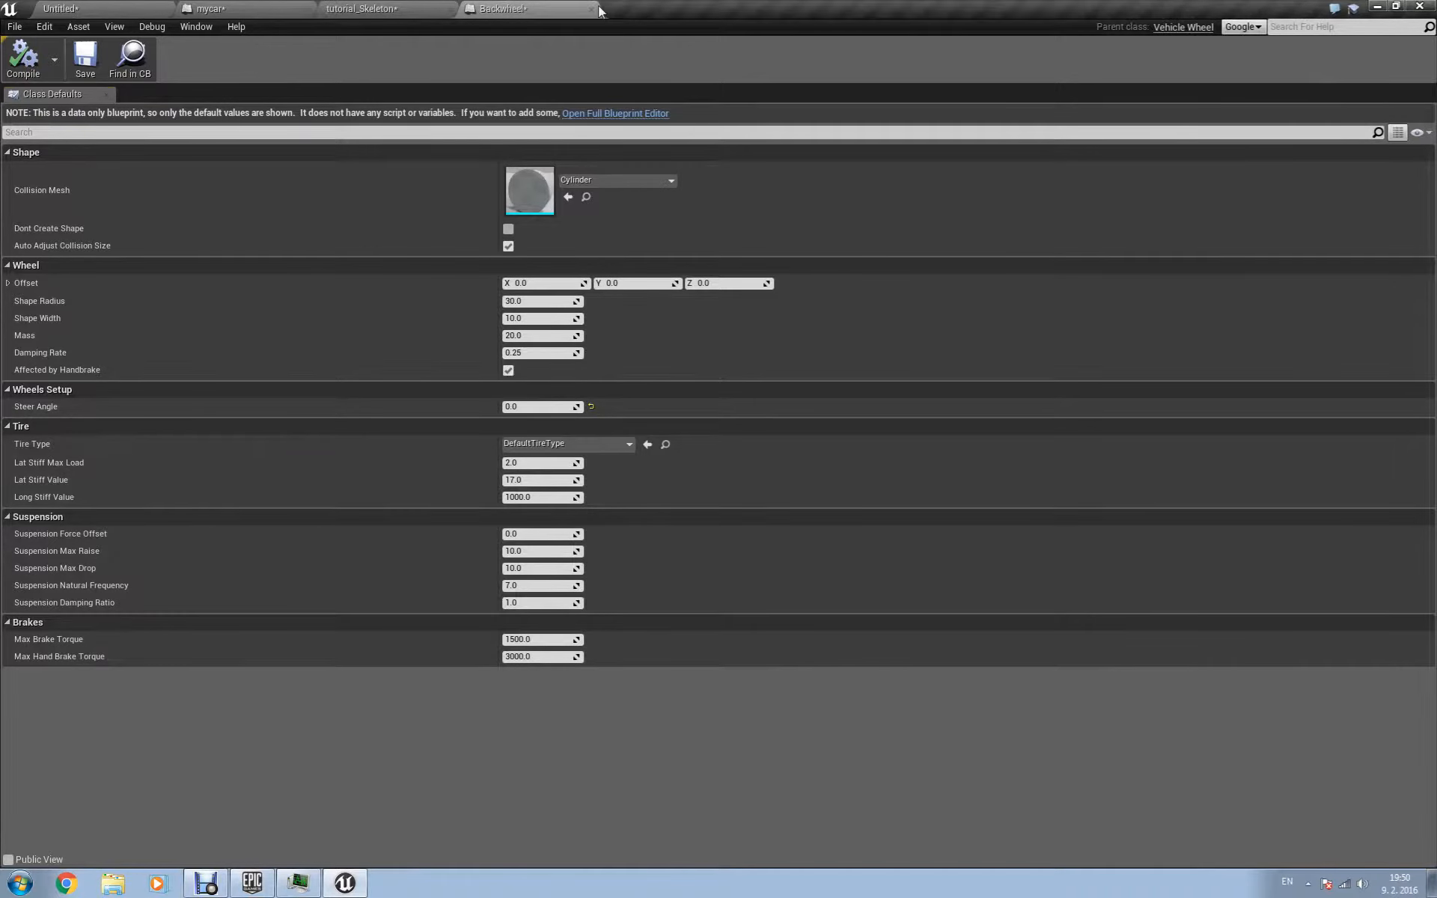
left_click(591, 9)
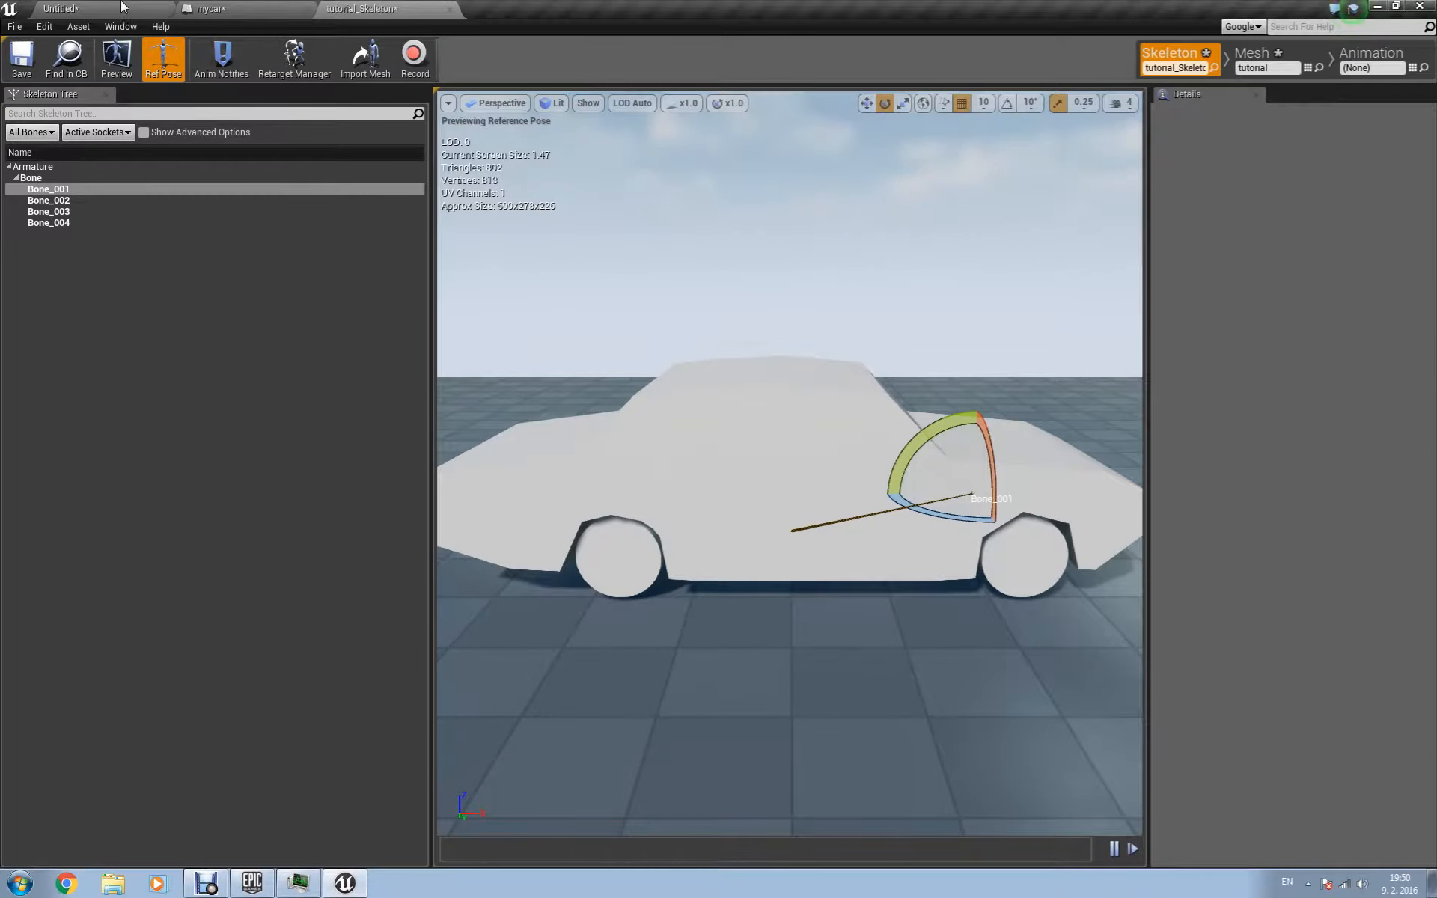
Correct the bone name of wheel setup 0 in the mycar blueprint to Bone_001, and compile and save the blueprint.
left_click(202, 8)
left_click(120, 153)
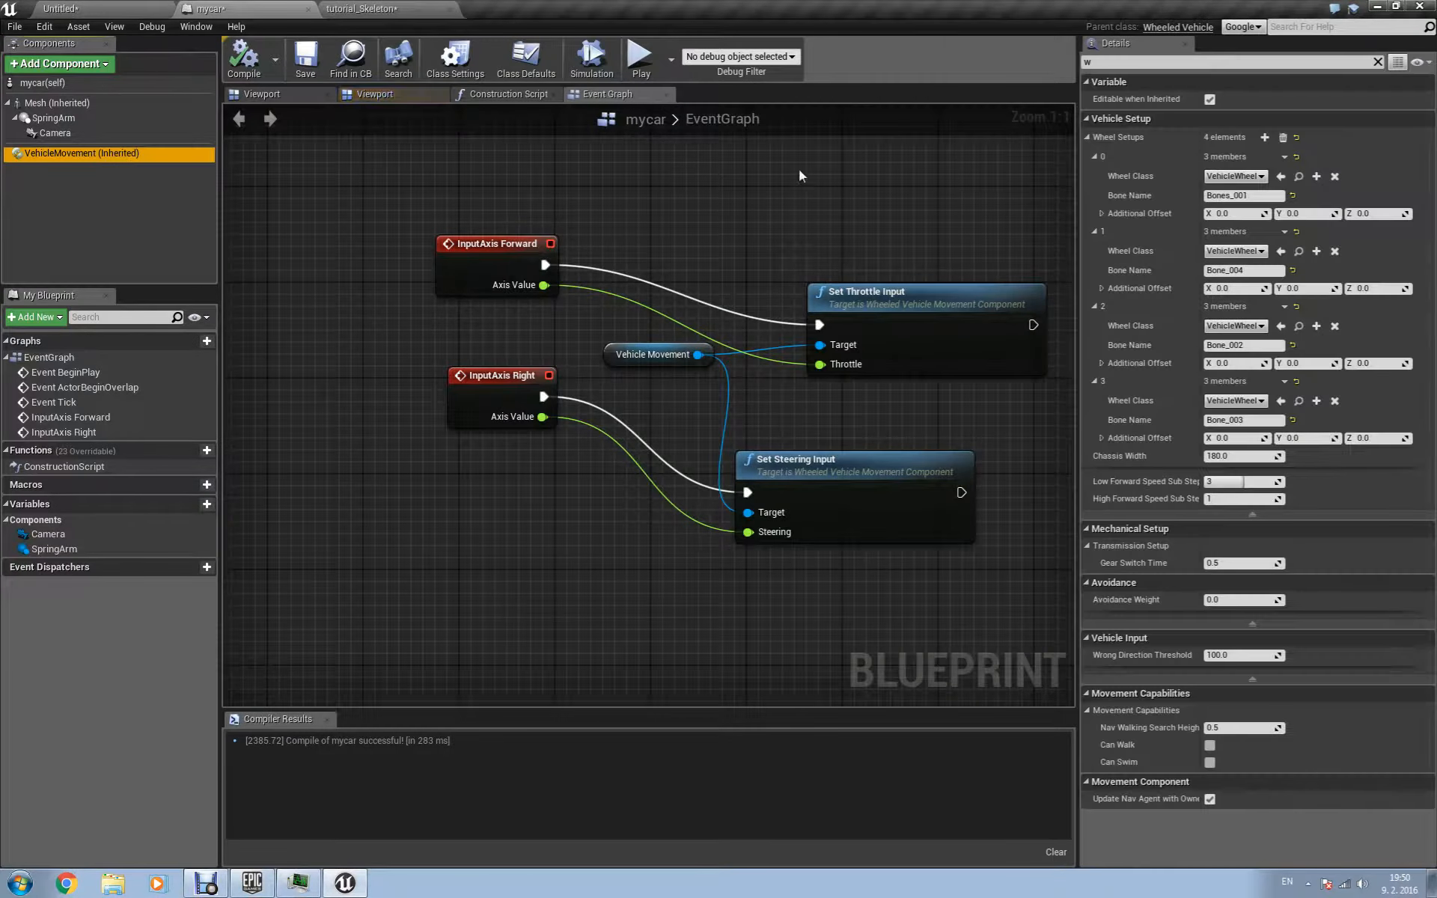
left_click(1225, 199)
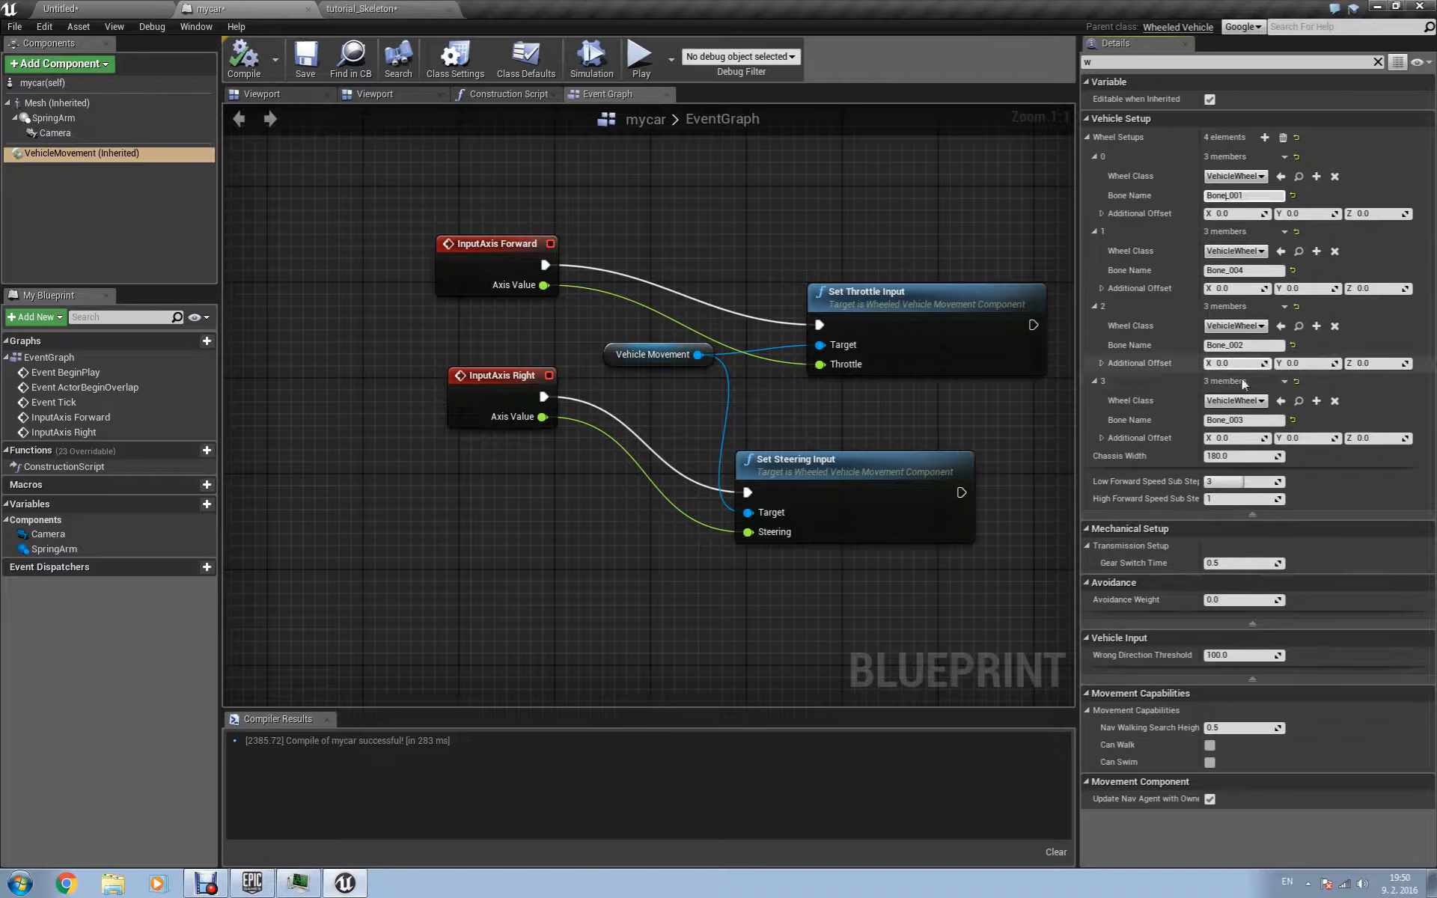
left_click(243, 66)
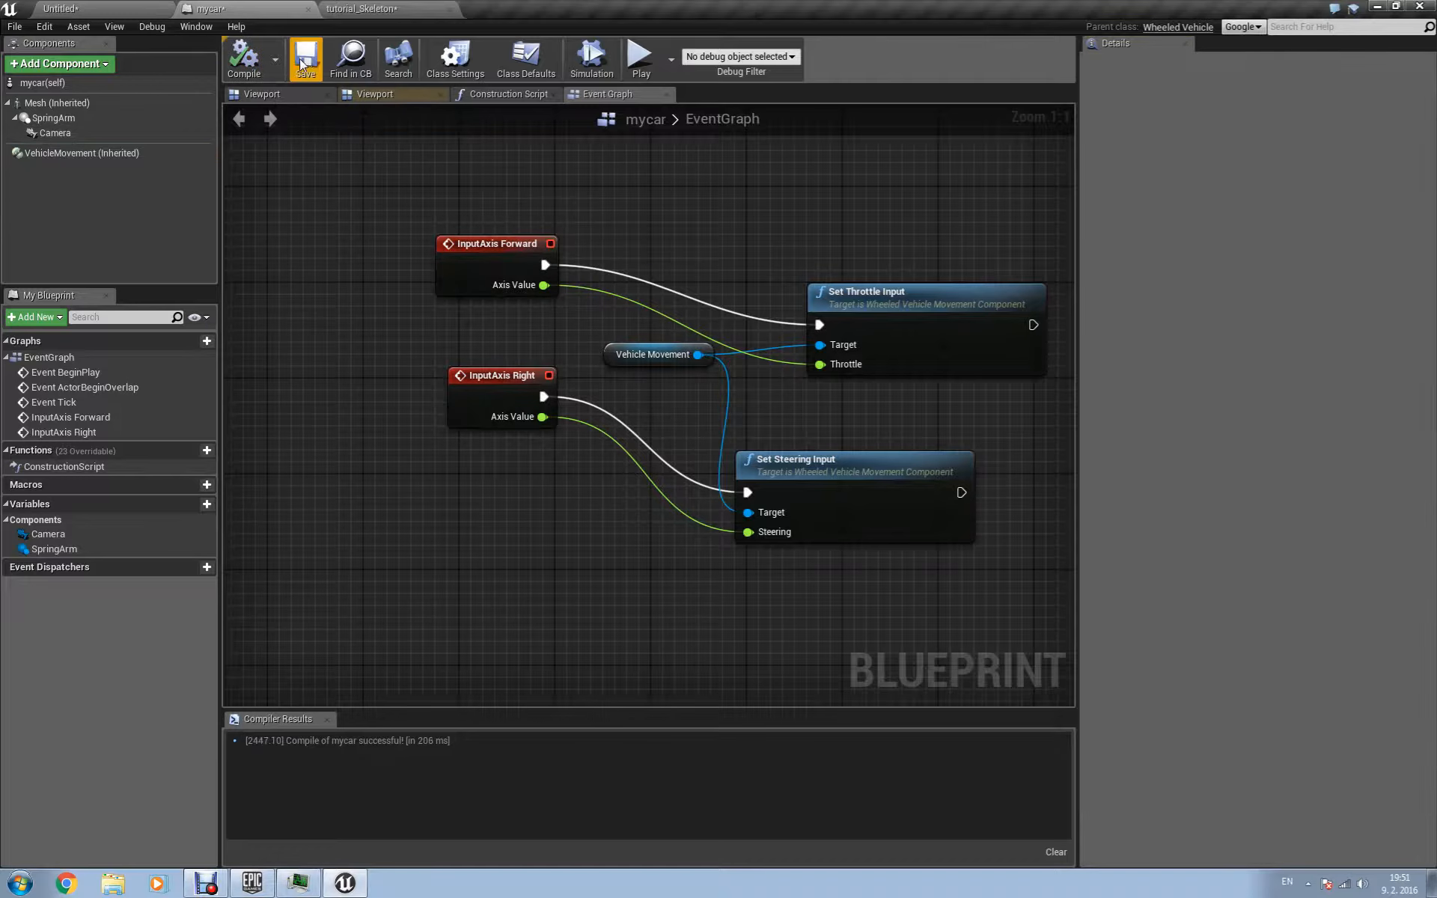
left_click(305, 61)
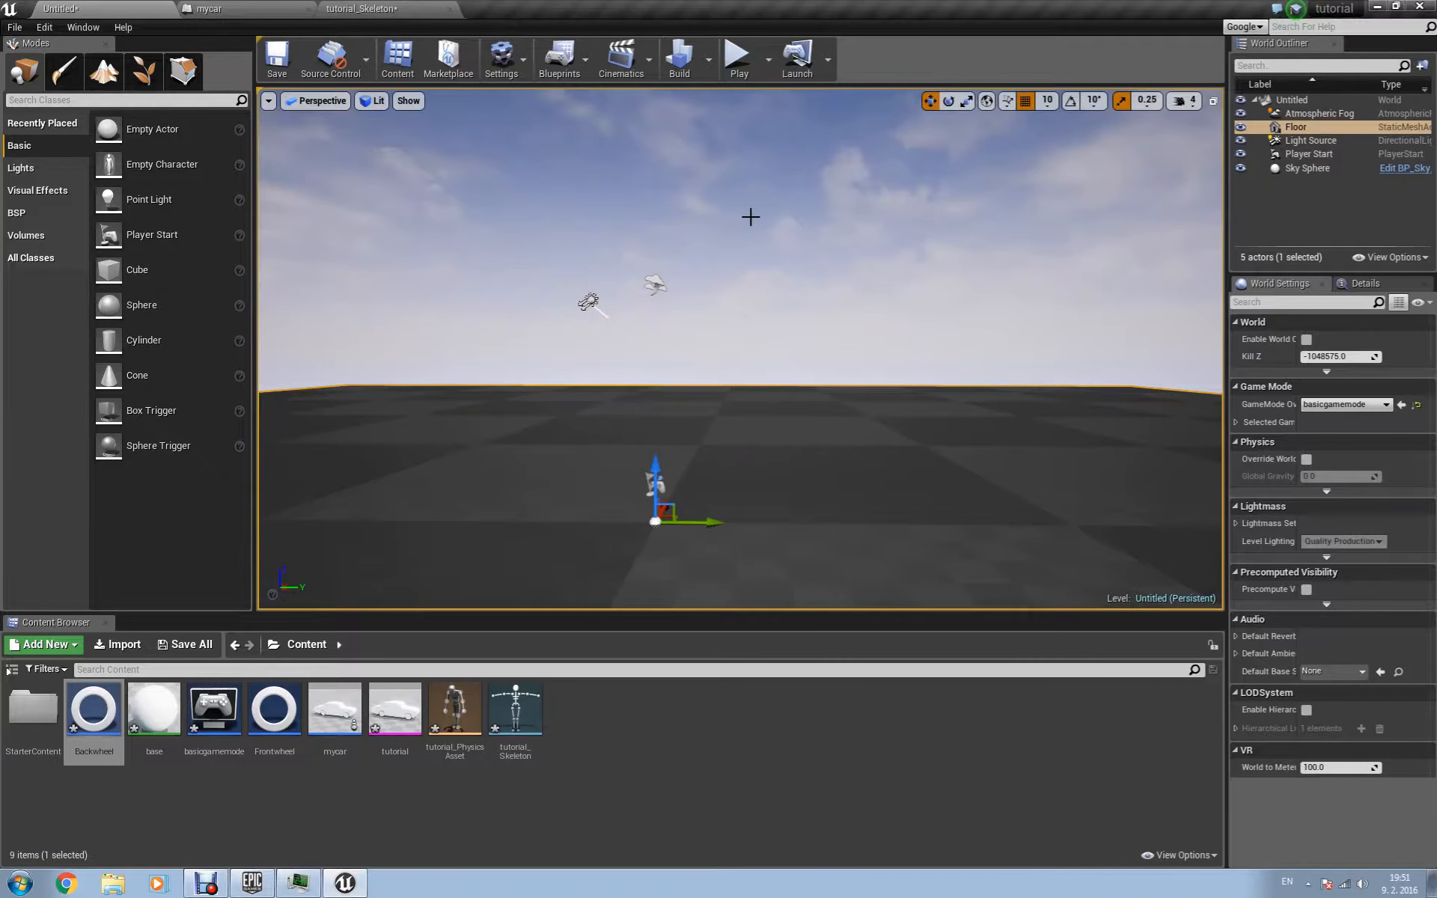
Assign the Frontwheel class to wheel setups 0 and 1 of mycar's VehicleMovement component.
left_click(248, 12)
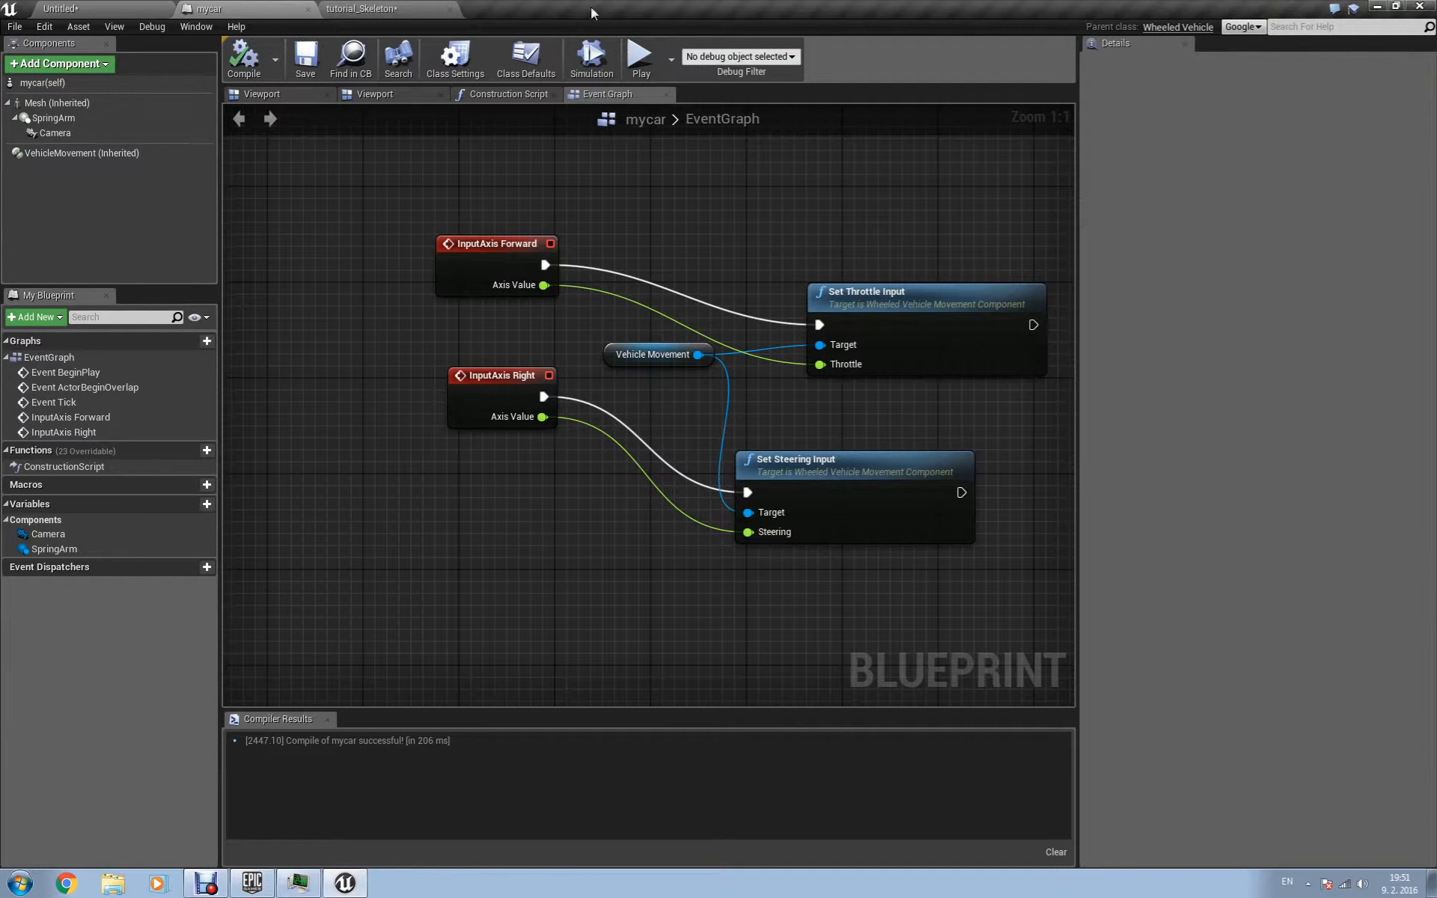
left_click(120, 152)
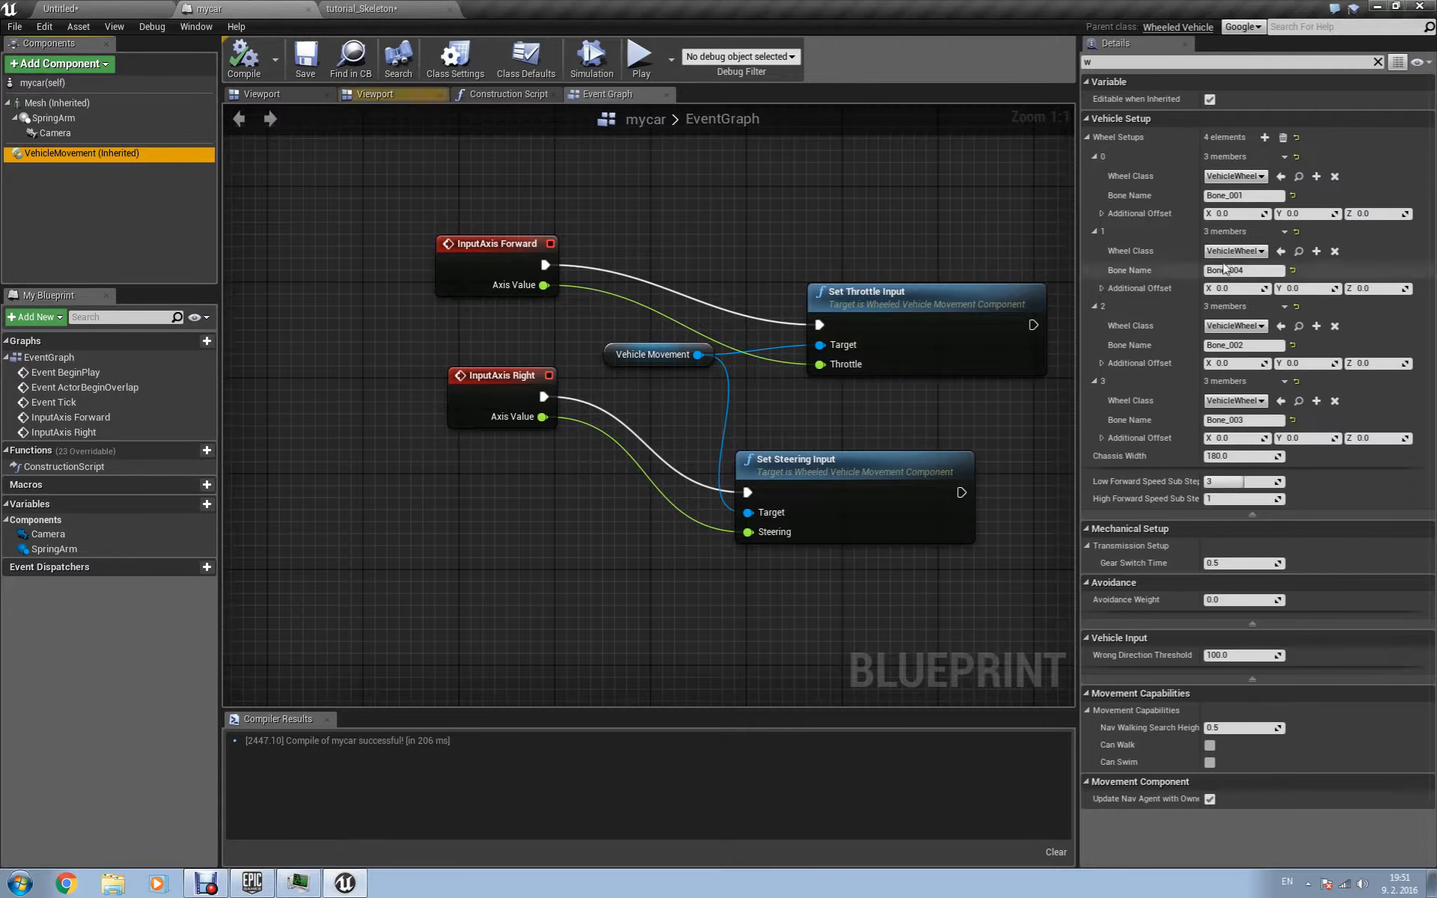
left_click(1263, 177)
left_click(1263, 234)
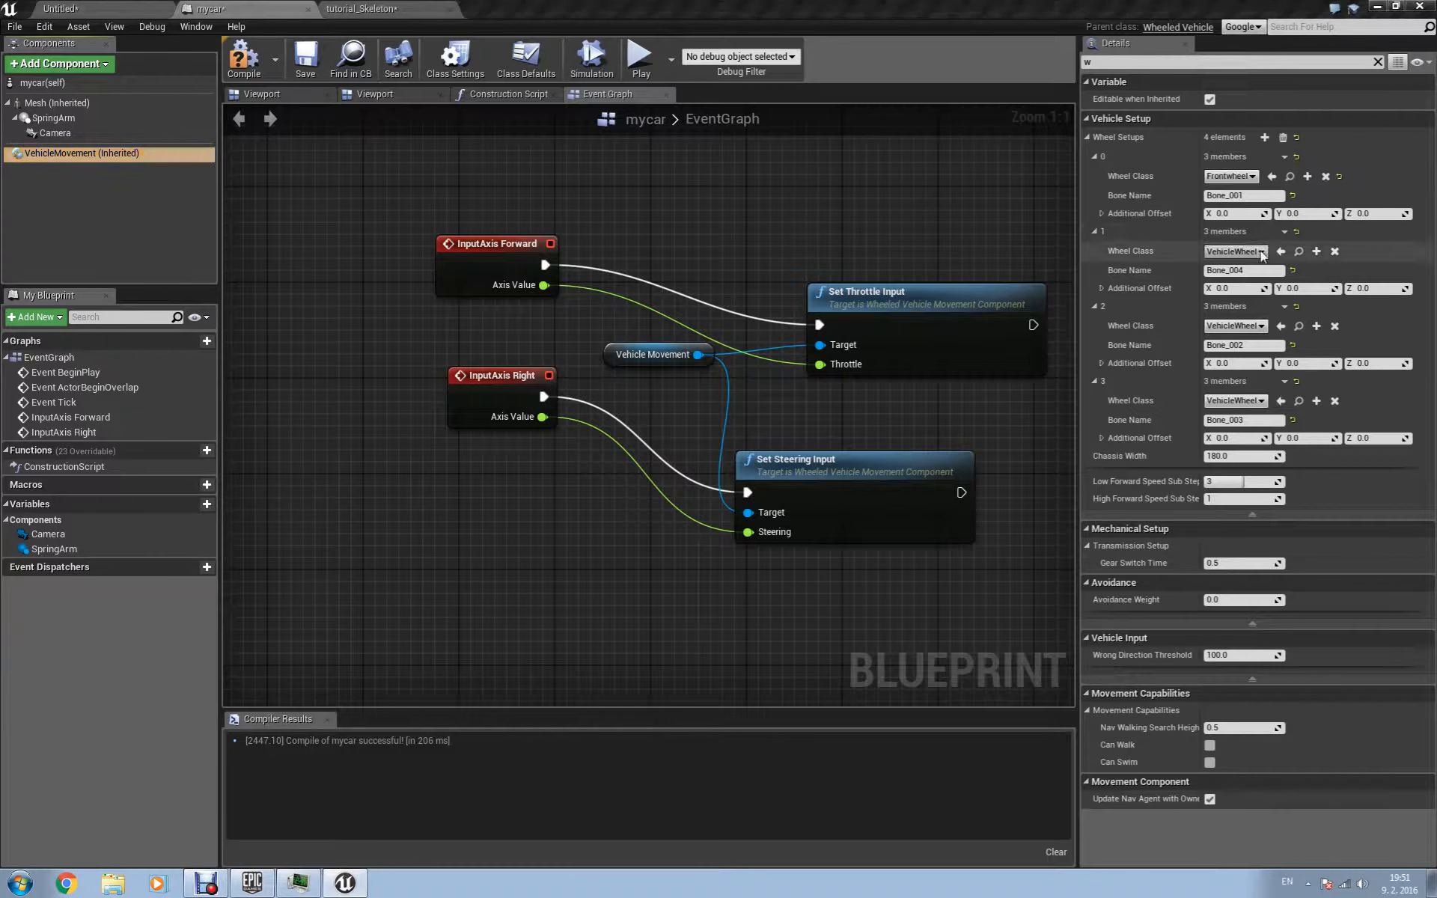
left_click(1262, 252)
left_click(1249, 309)
Assign the Backwheel class to wheel setups 2 and 3 of the VehicleMovement component.
left_click(1260, 326)
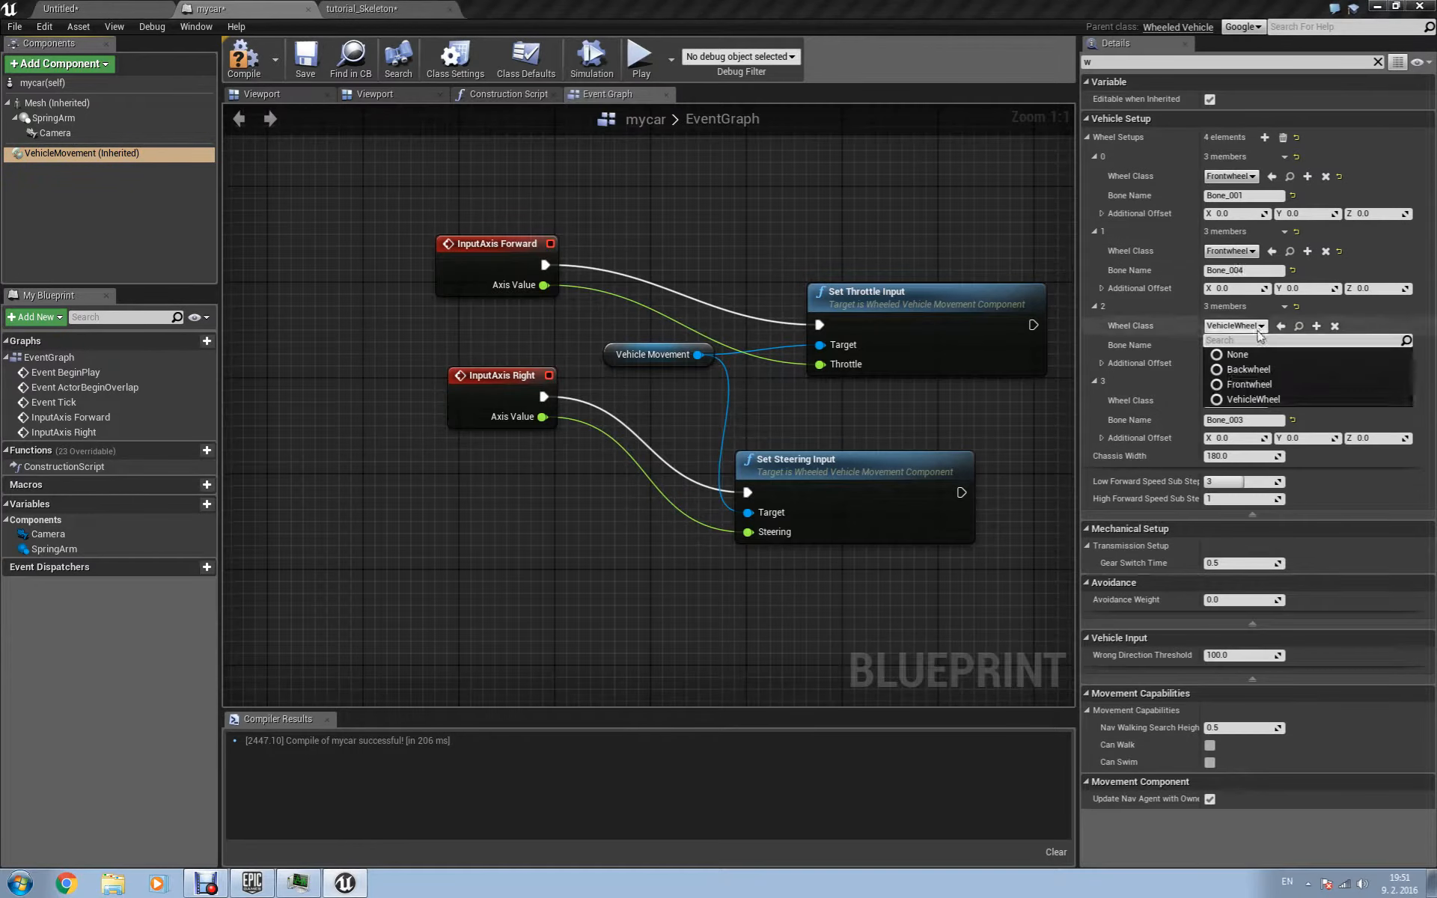
left_click(1248, 368)
left_click(1260, 401)
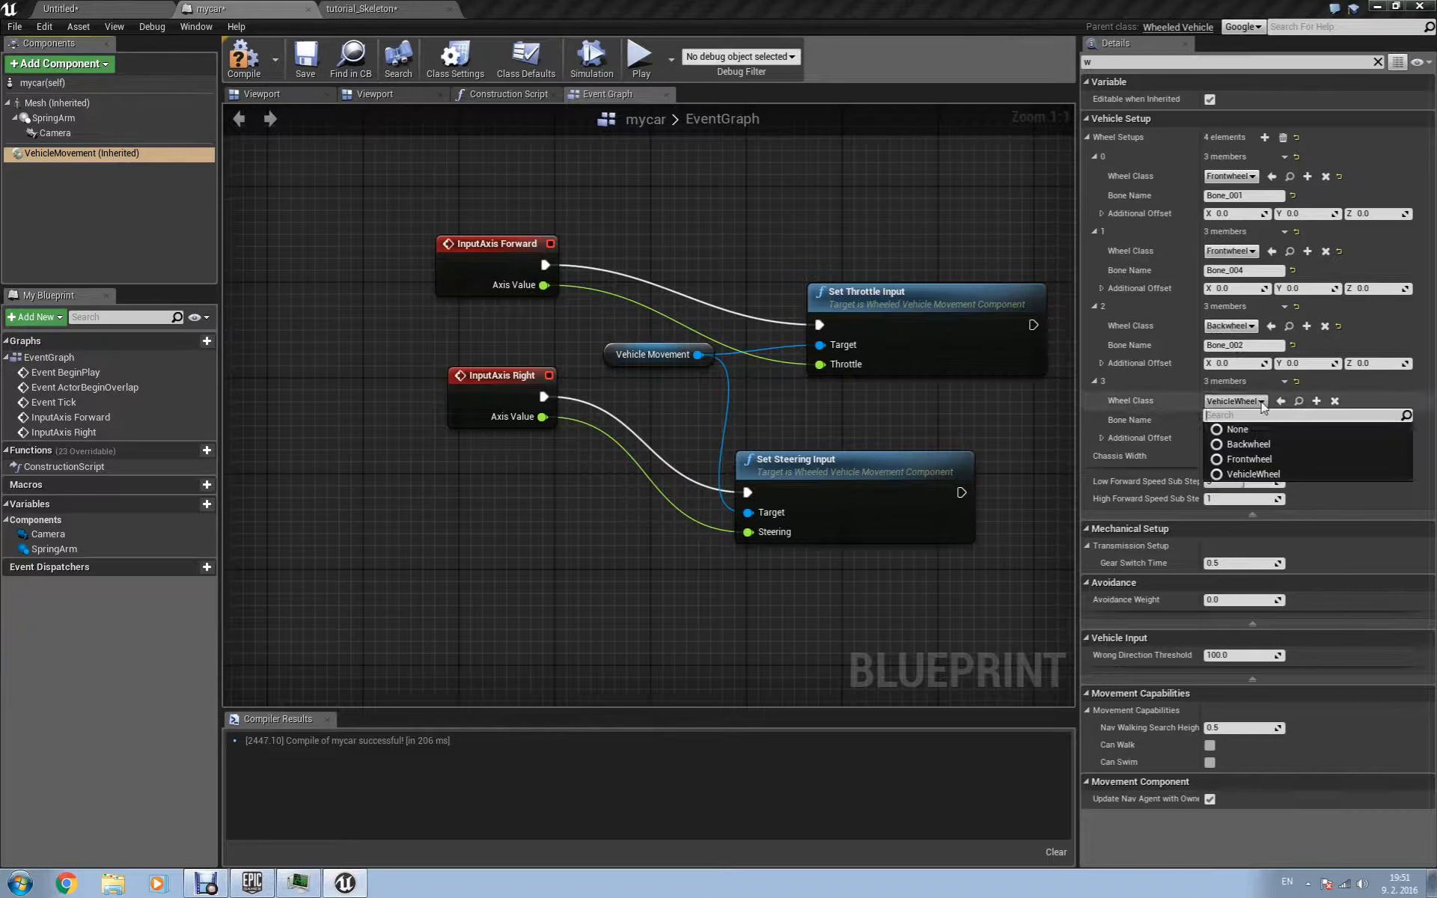
left_click(1247, 445)
Test-play the level to check how the car behaves with the new wheel classes, and stop the session.
left_click(109, 7)
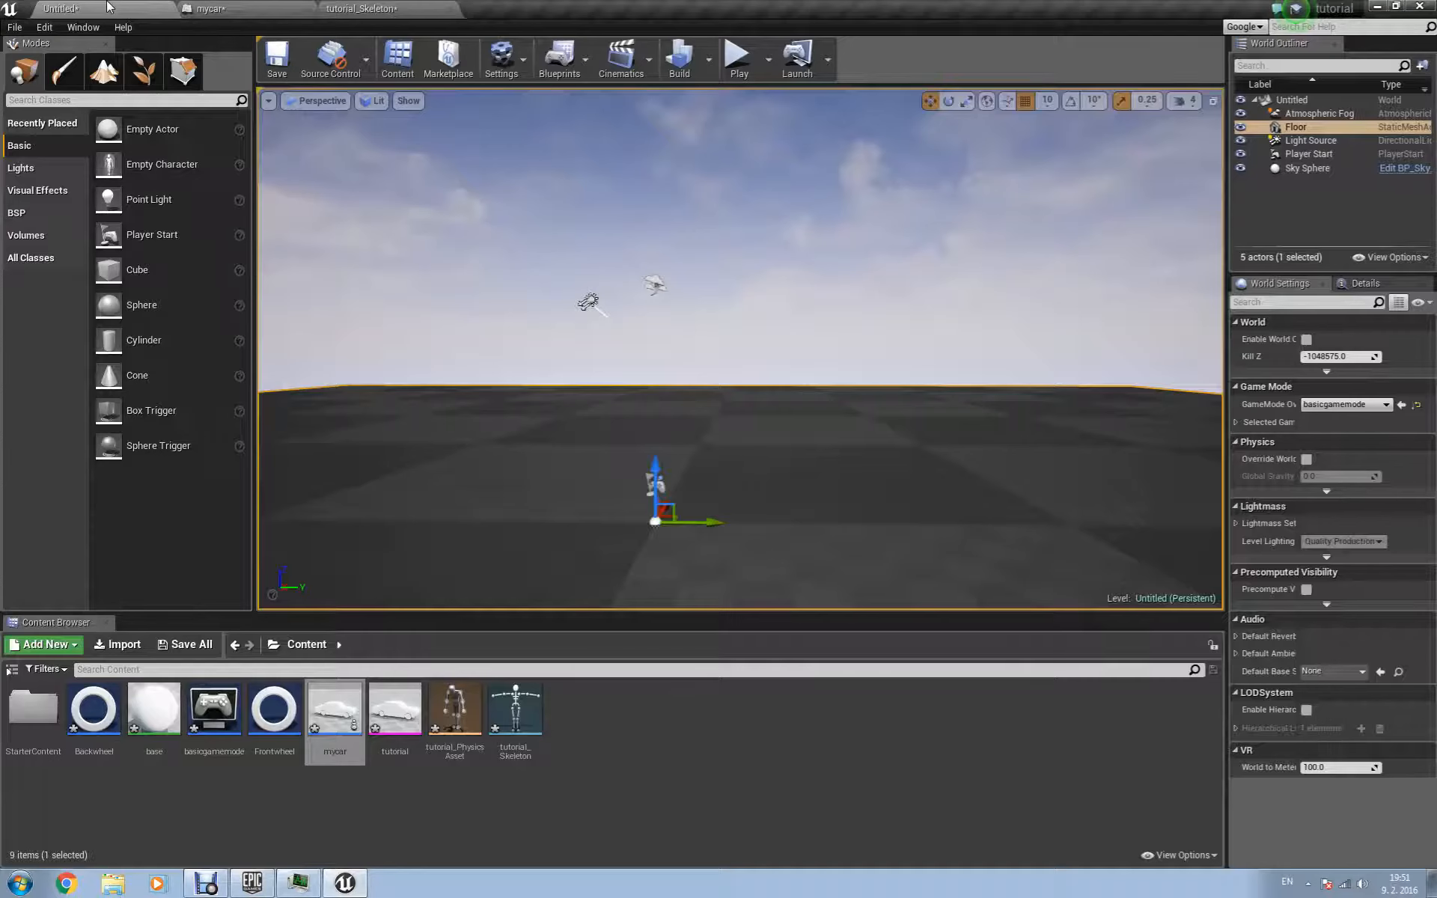
left_click(738, 58)
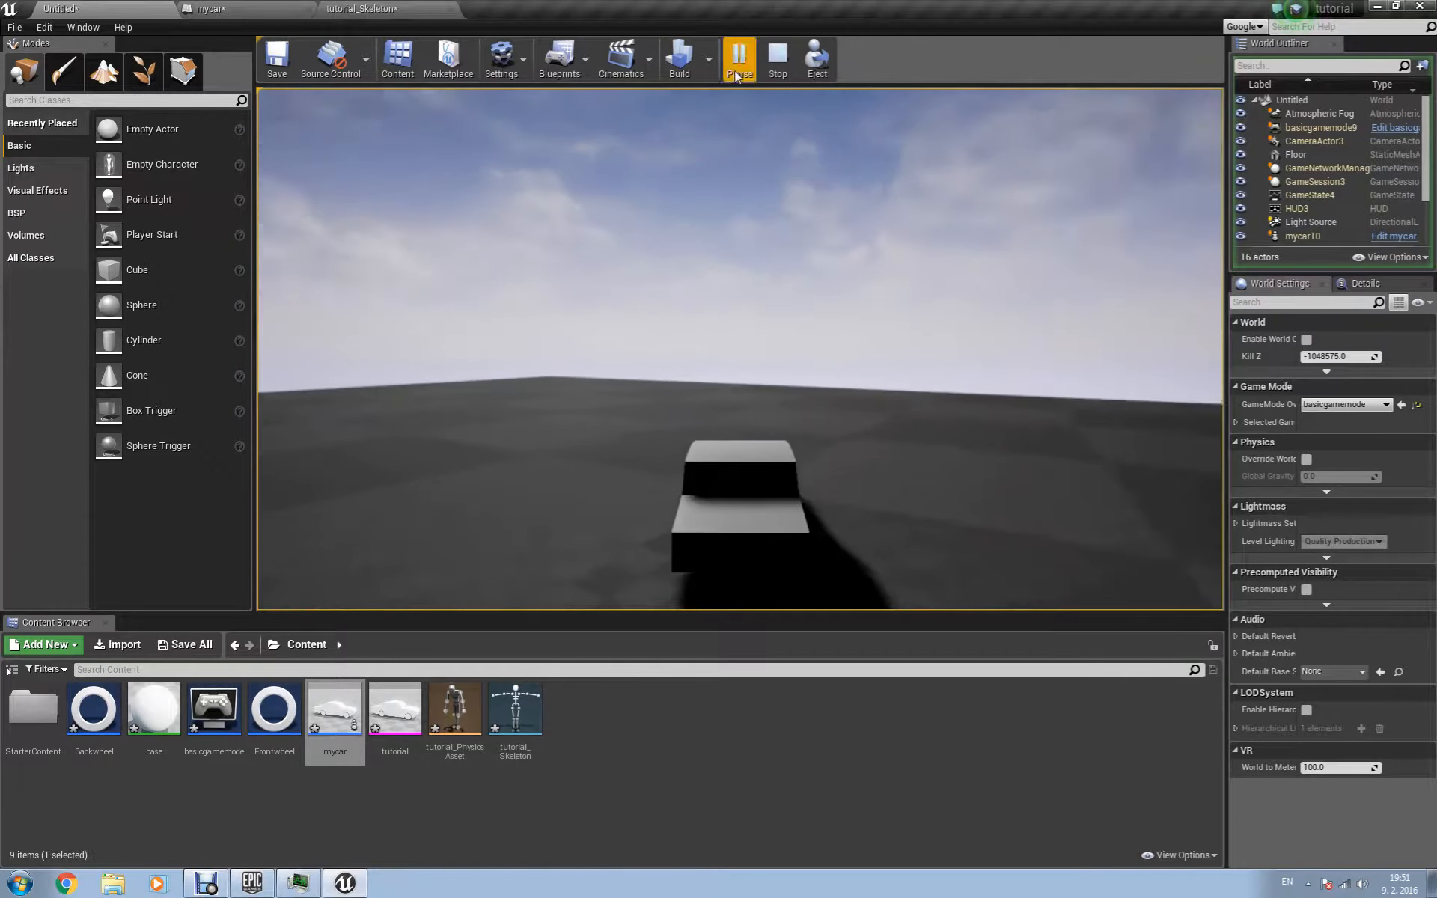
left_click(778, 69)
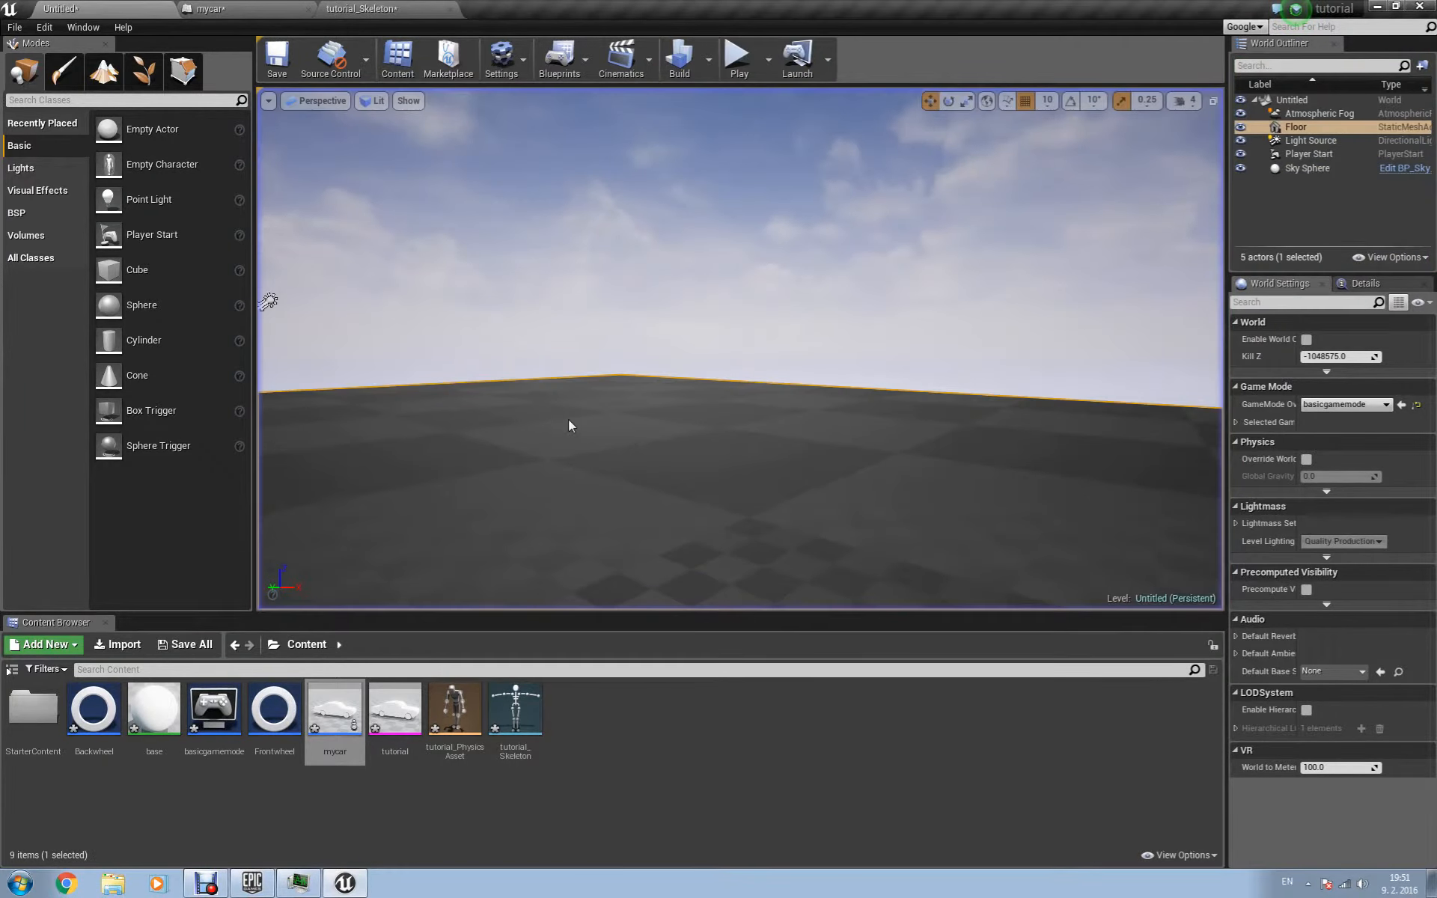
Set the Z rotation of the SpringArm in the mycar blueprint to 90° and compile the blueprint.
double_click(334, 708)
left_click(261, 93)
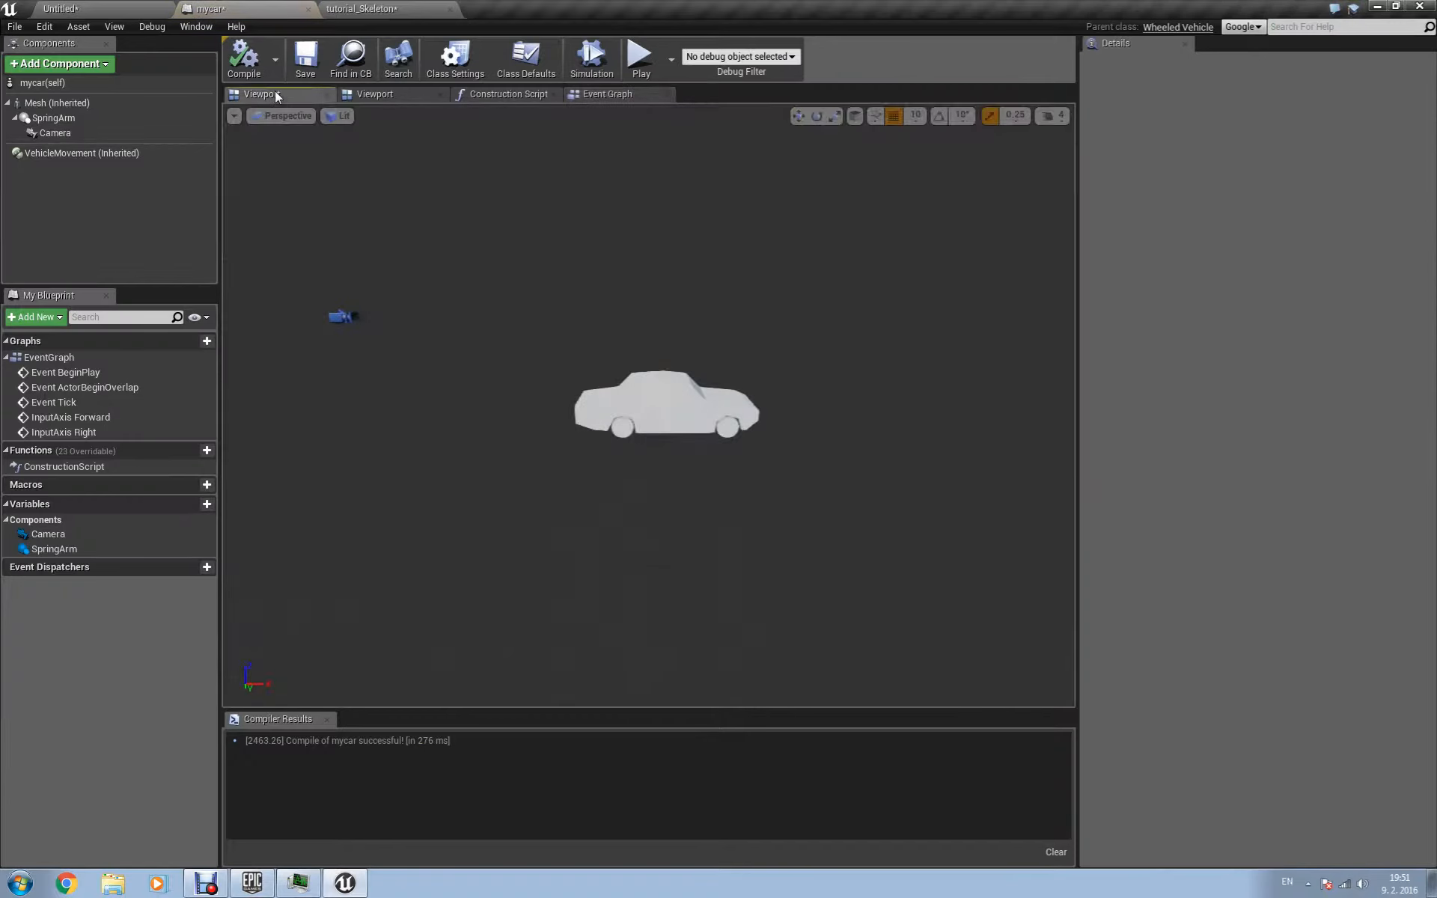
left_click(343, 316)
left_click(37, 119)
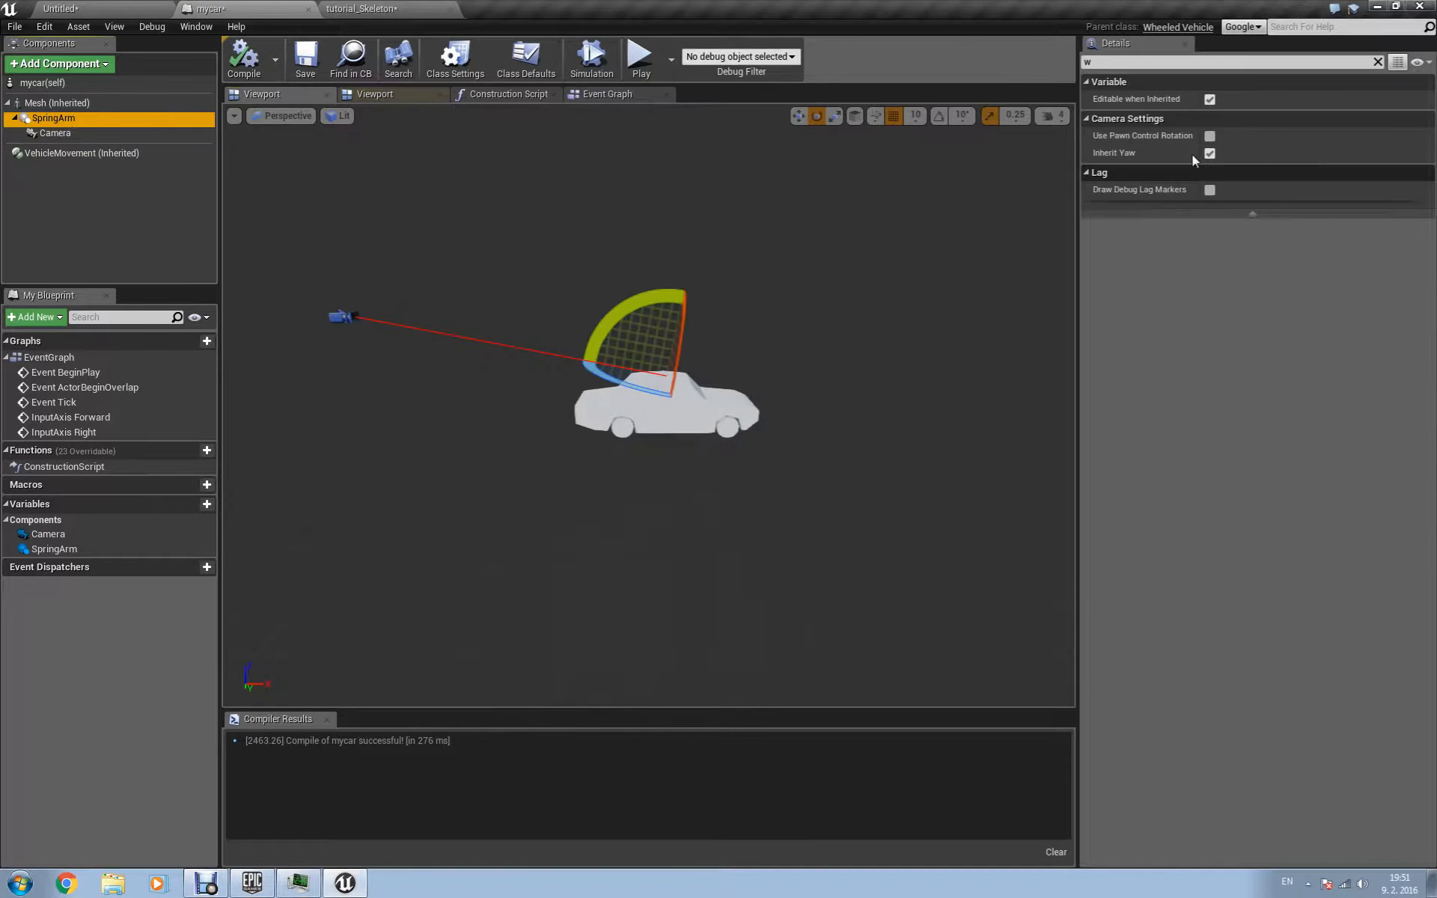
left_click(1087, 61)
key("BackSpace")
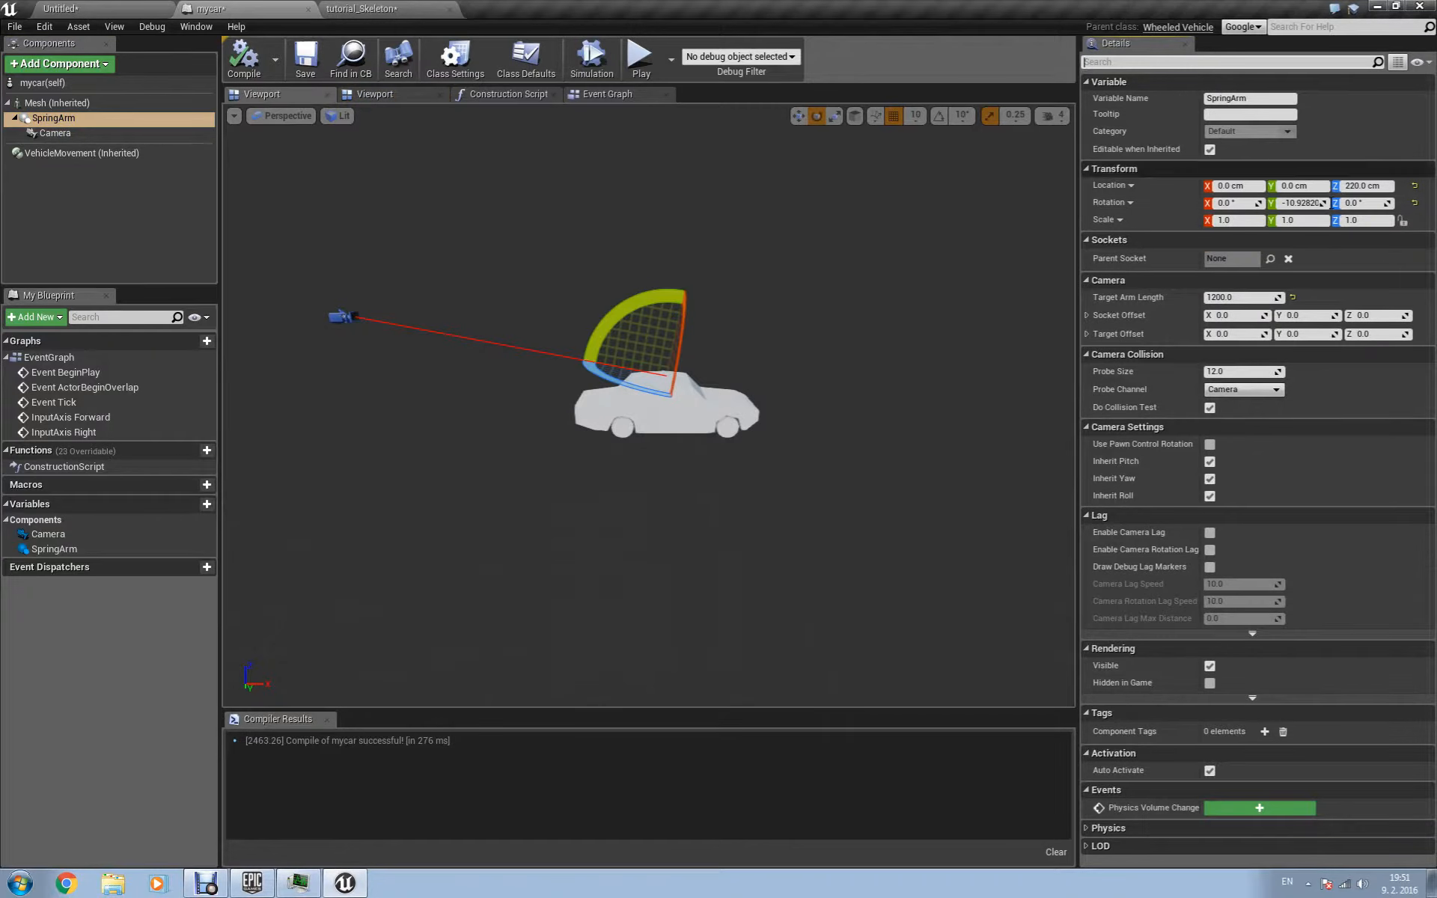
left_click(1305, 202)
key("Tab")
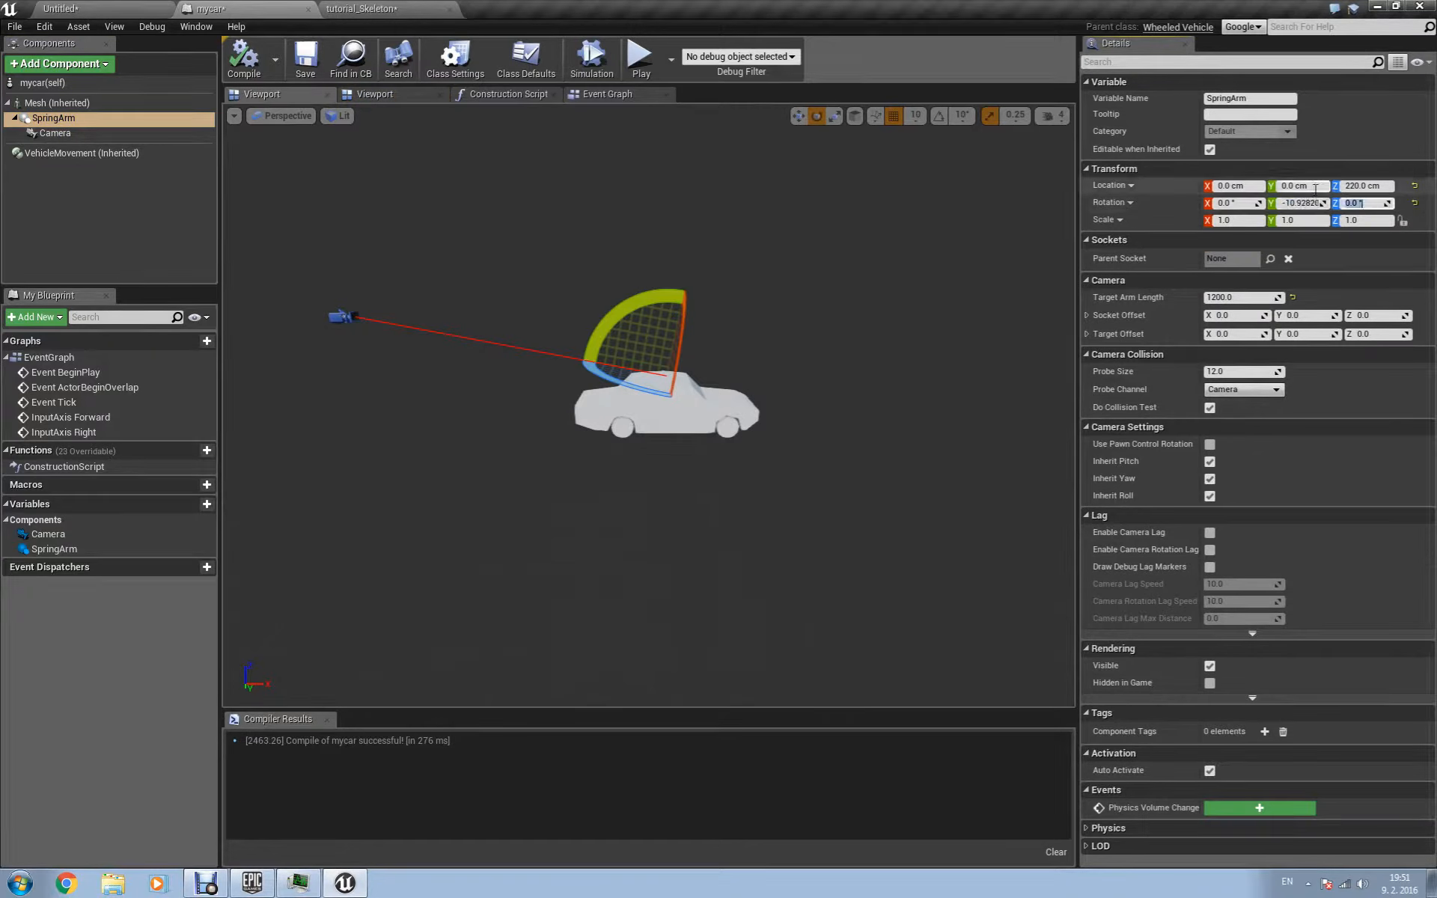
key("Return")
left_click(246, 60)
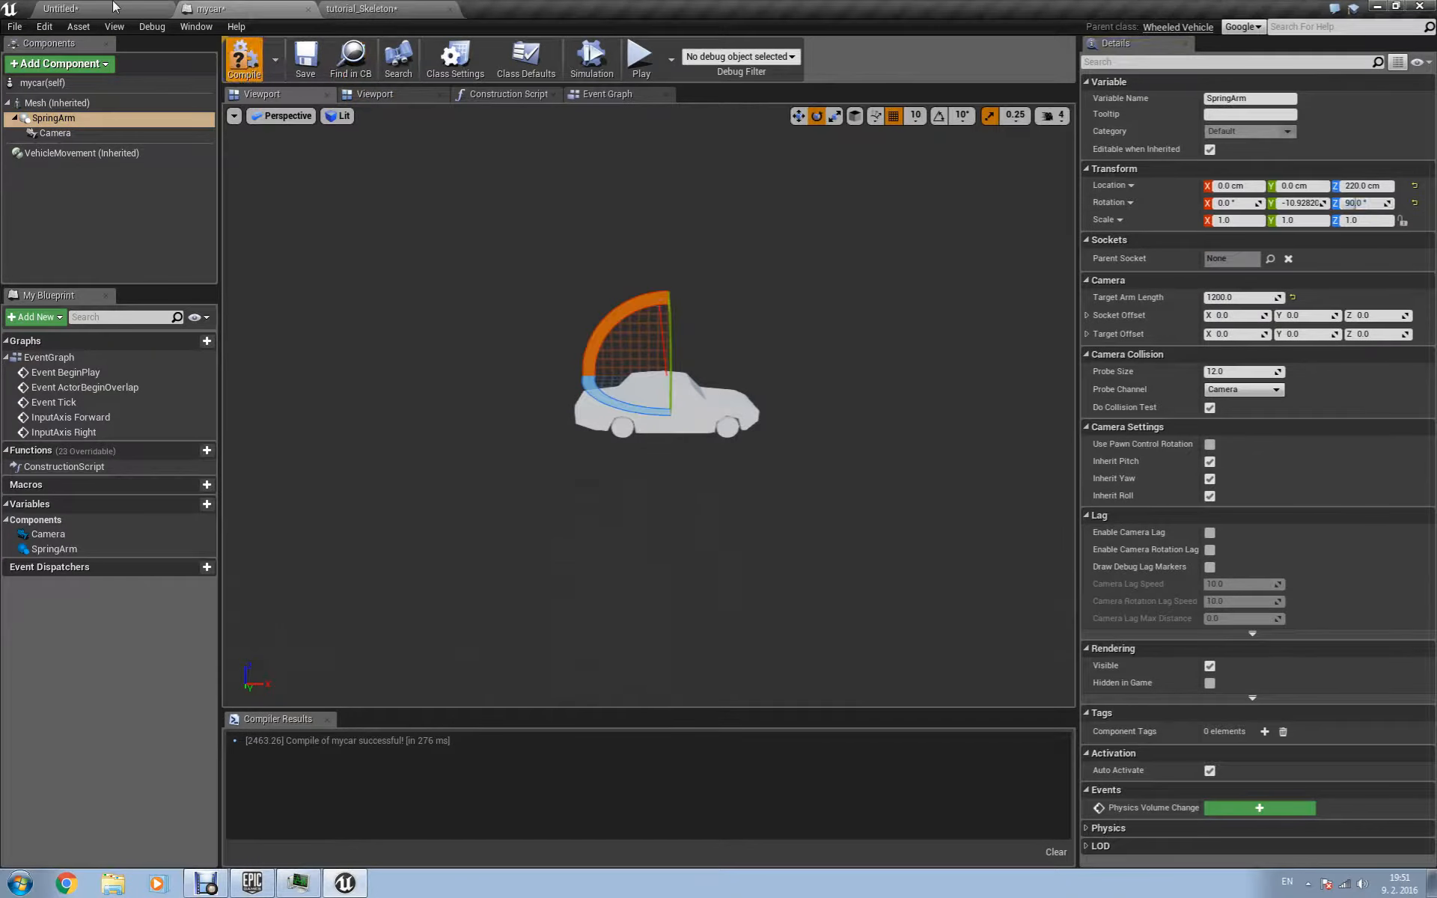
Test-play the level, drive the car forward and steer it to check the camera and wheels, and stop the session.
left_click(114, 6)
left_click(737, 58)
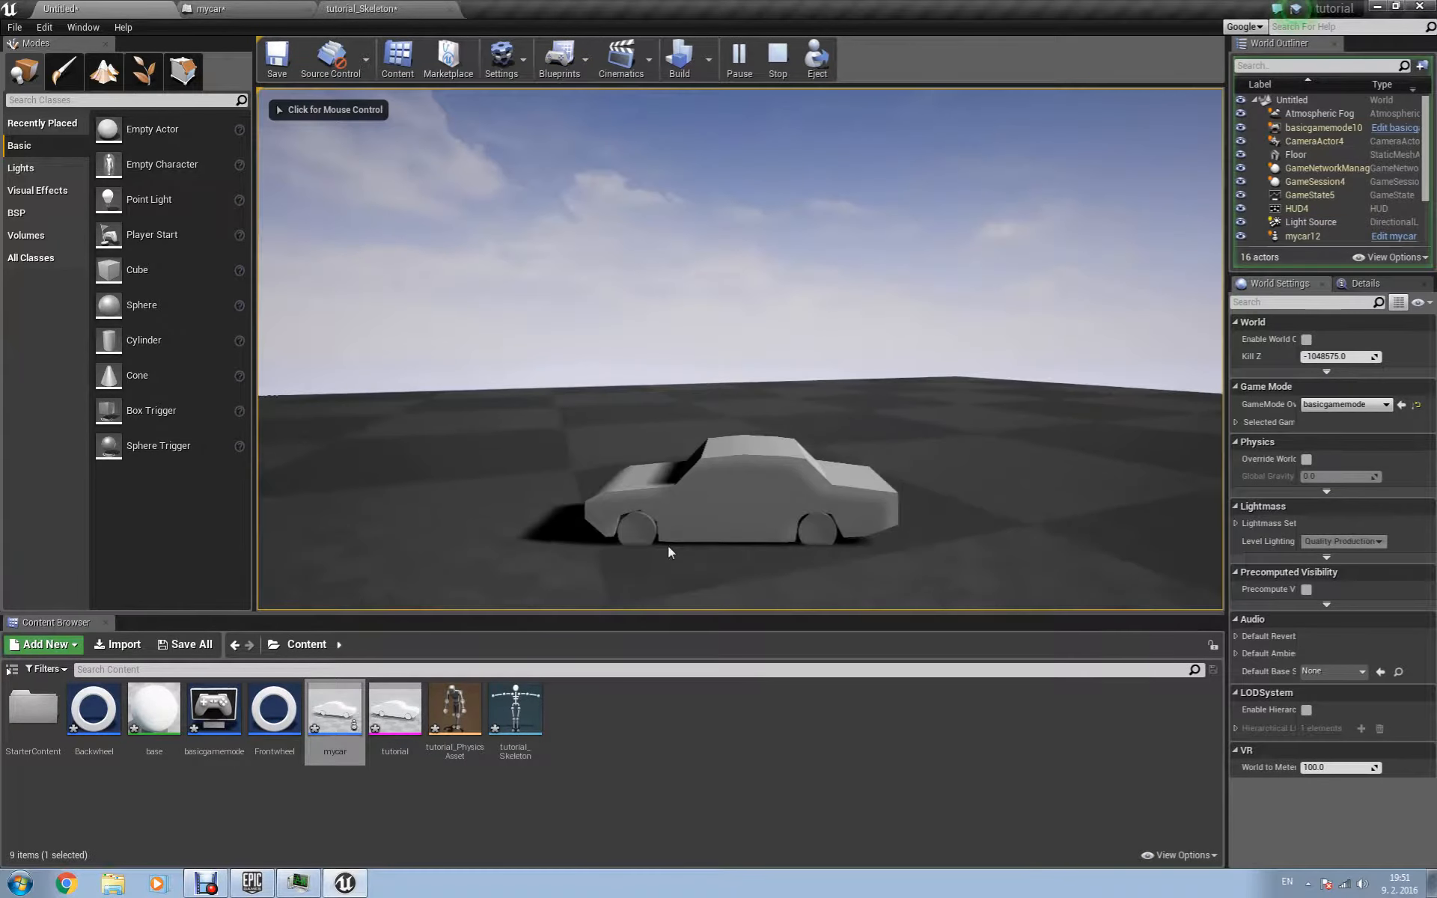
left_click(678, 518)
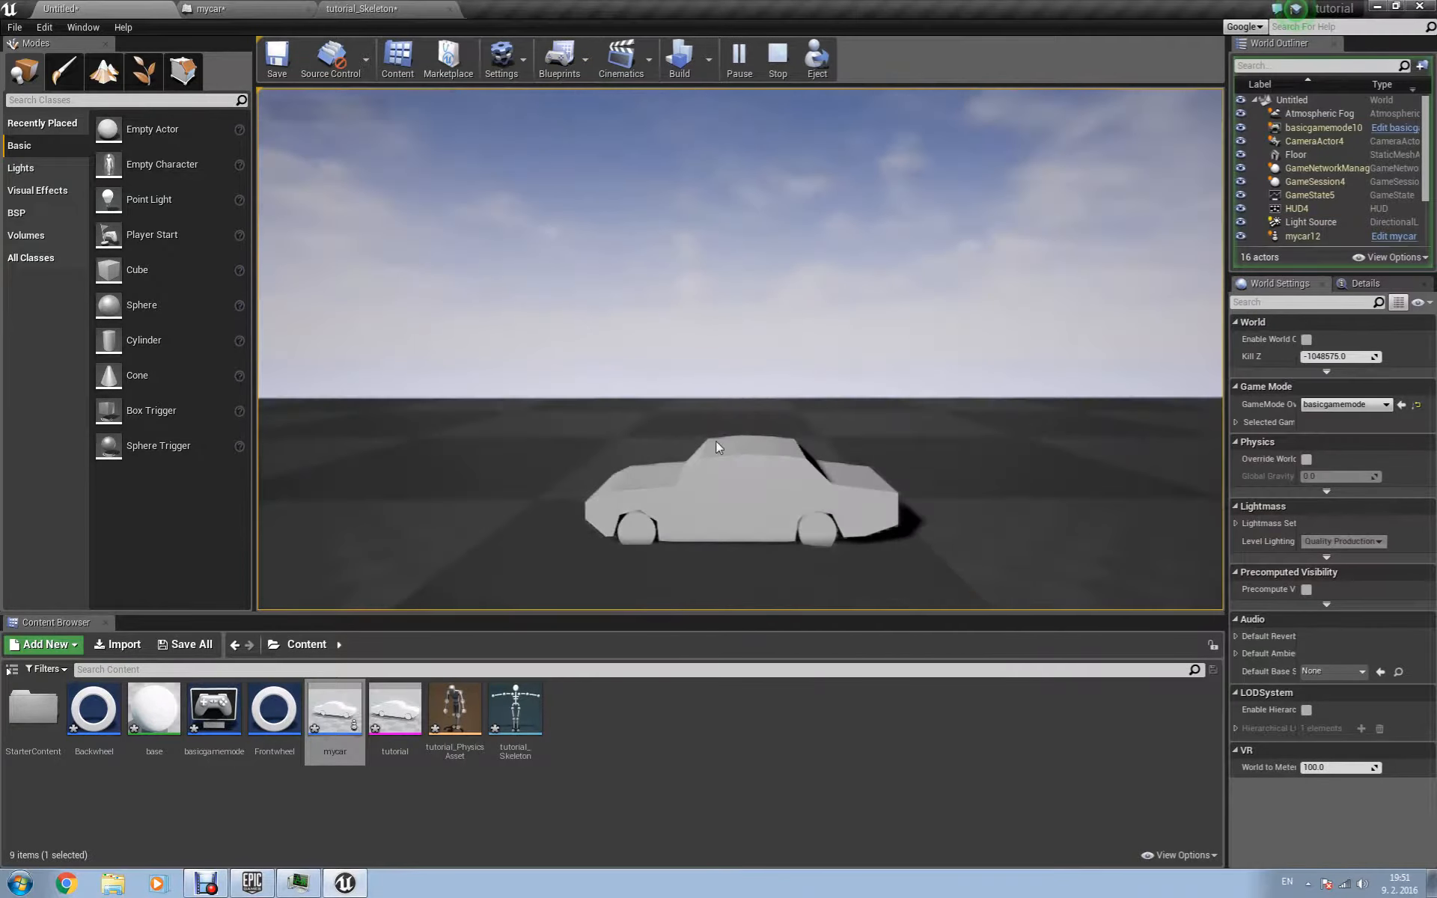
key("w")
key("a")
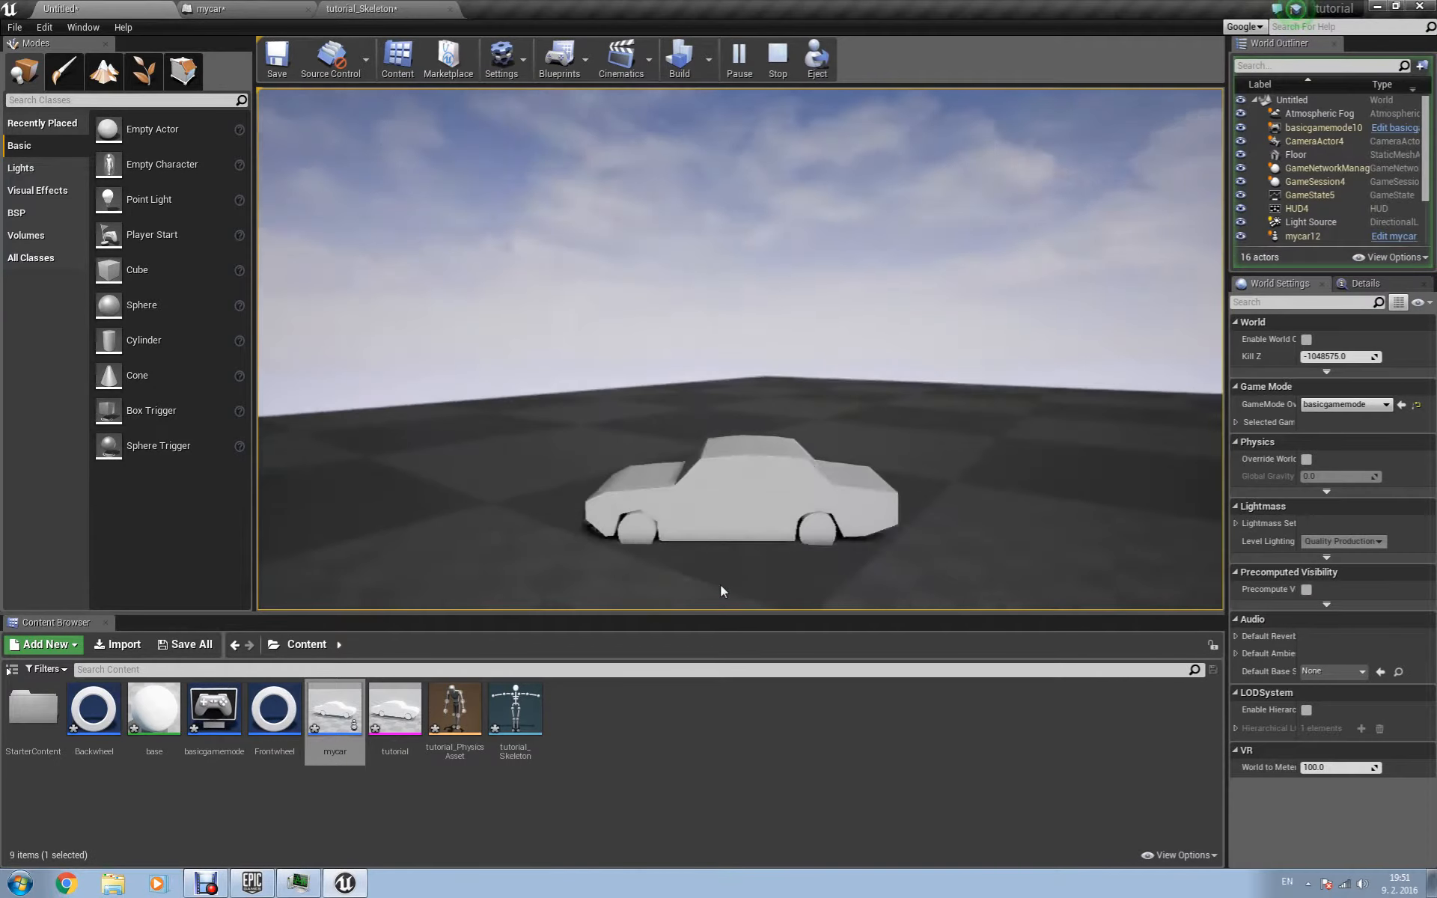
key("Escape")
Set the Shape Radius of the Frontwheel class to 42 and compile it.
double_click(275, 710)
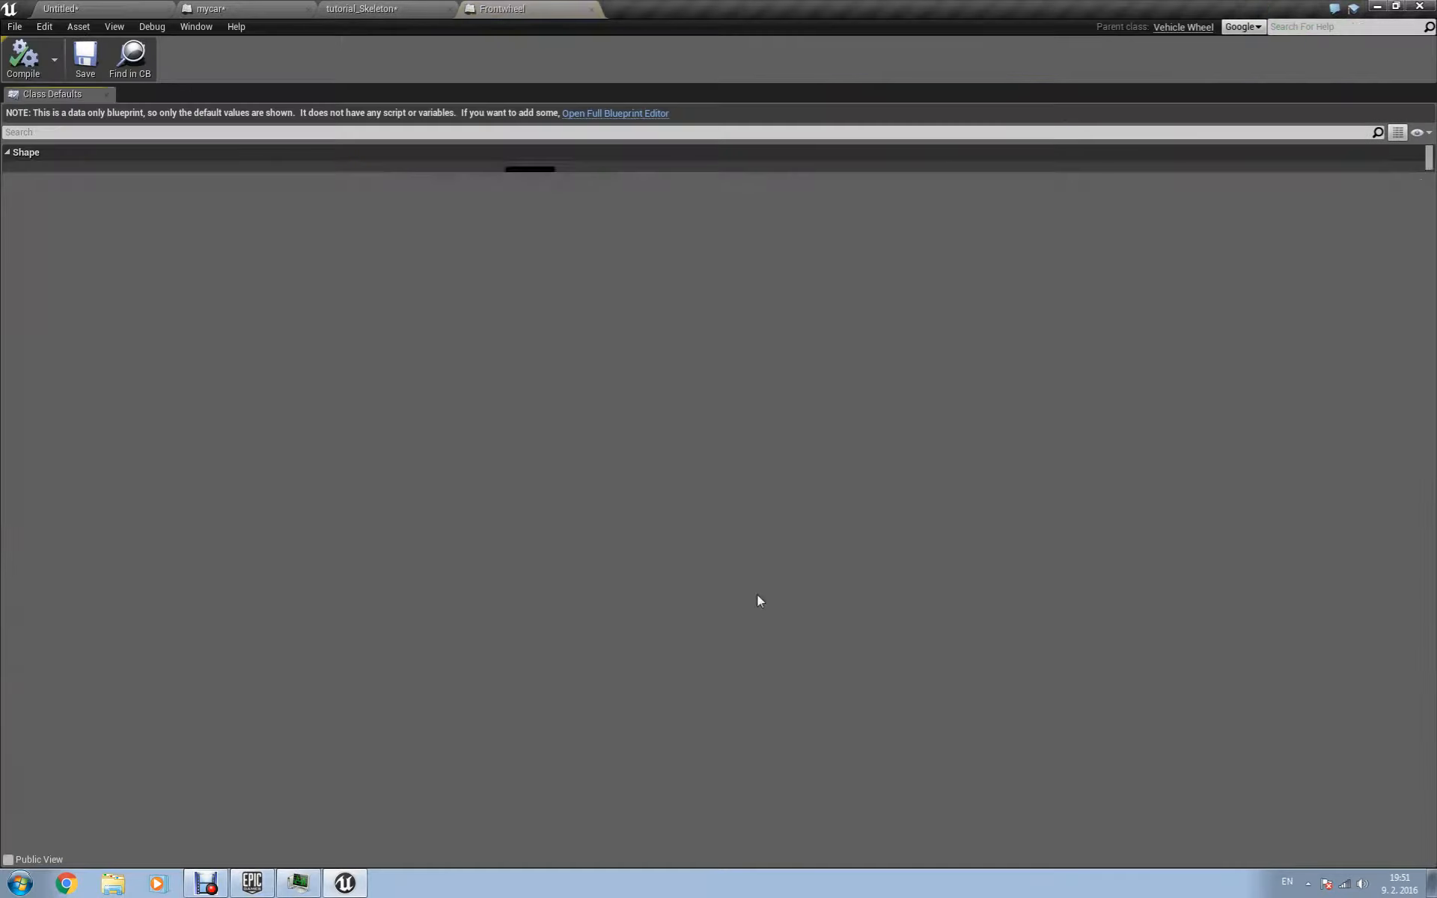
left_click(527, 301)
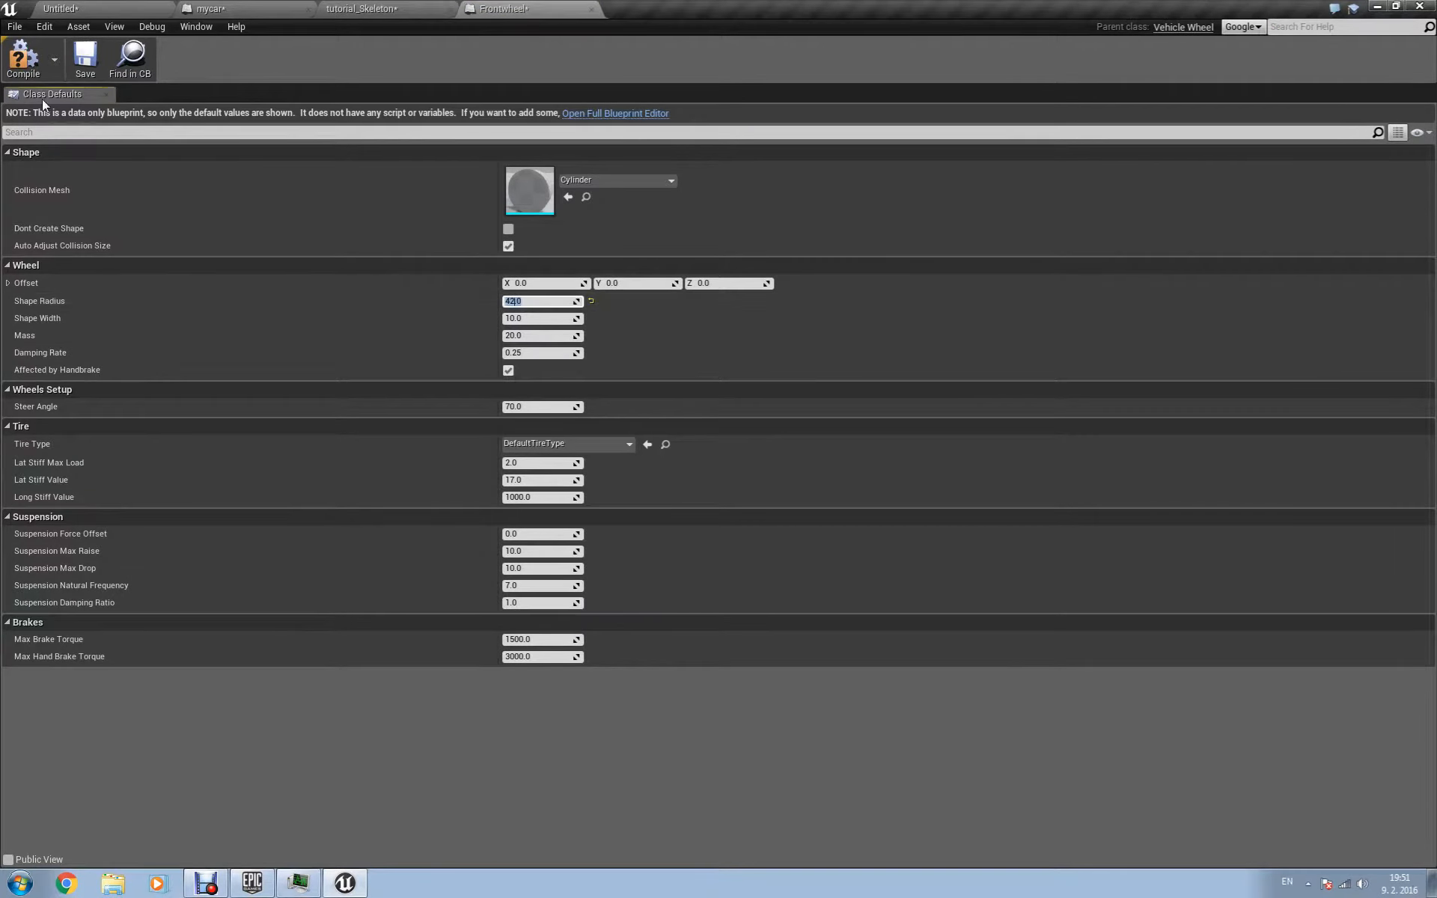
left_click(25, 62)
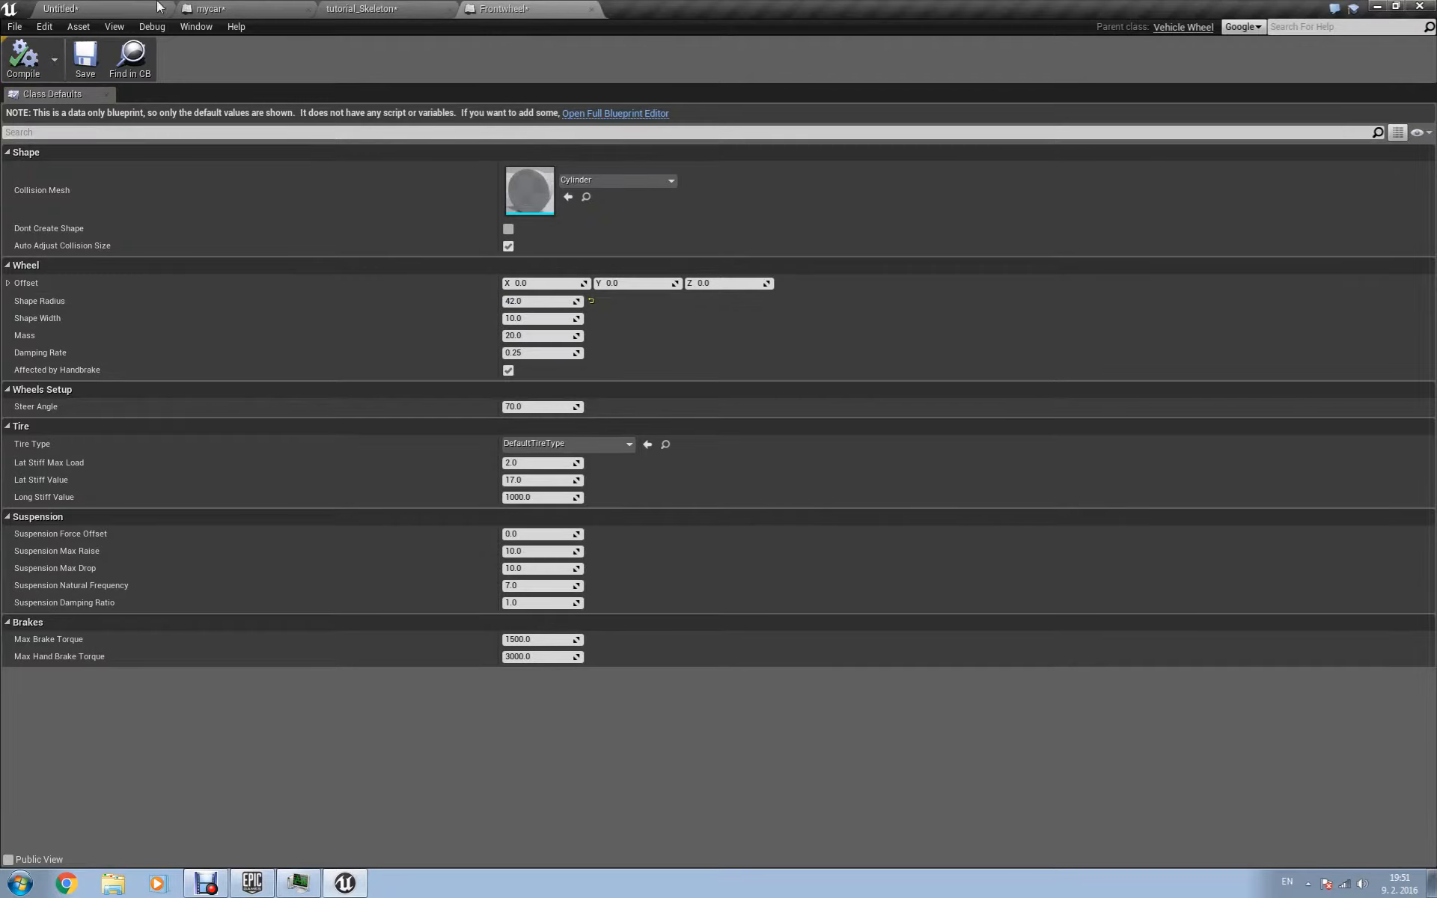
Set the Shape Radius of the Backwheel class to 42 and close both wheel class editors.
left_click(157, 7)
double_click(95, 711)
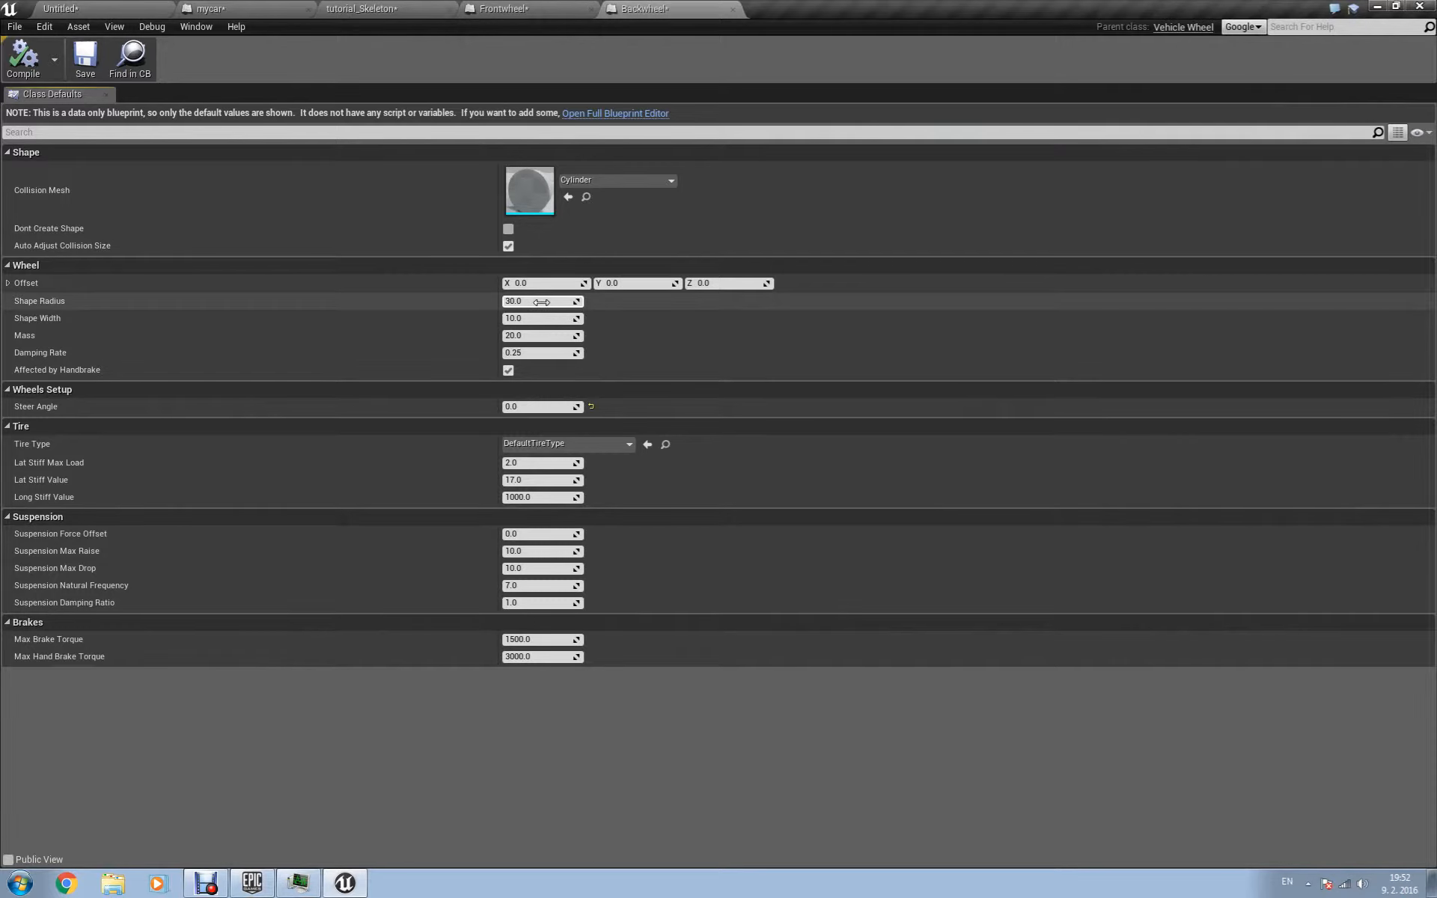
type("2")
key("Return")
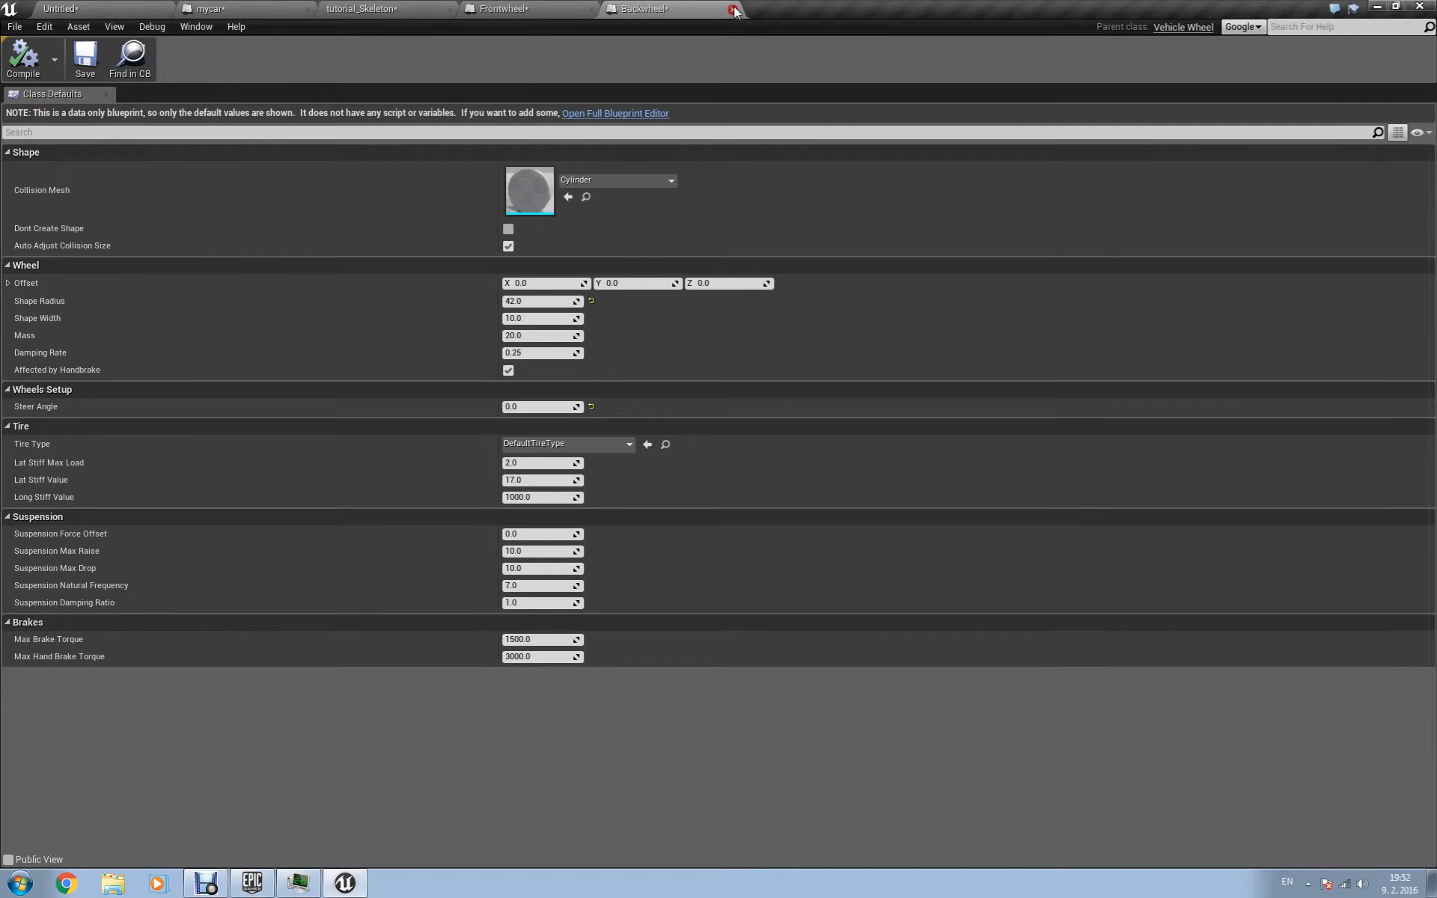
left_click(732, 10)
left_click(592, 11)
Test-play the level to check how the car sits with the changed wheel radius, and stop the session.
left_click(71, 9)
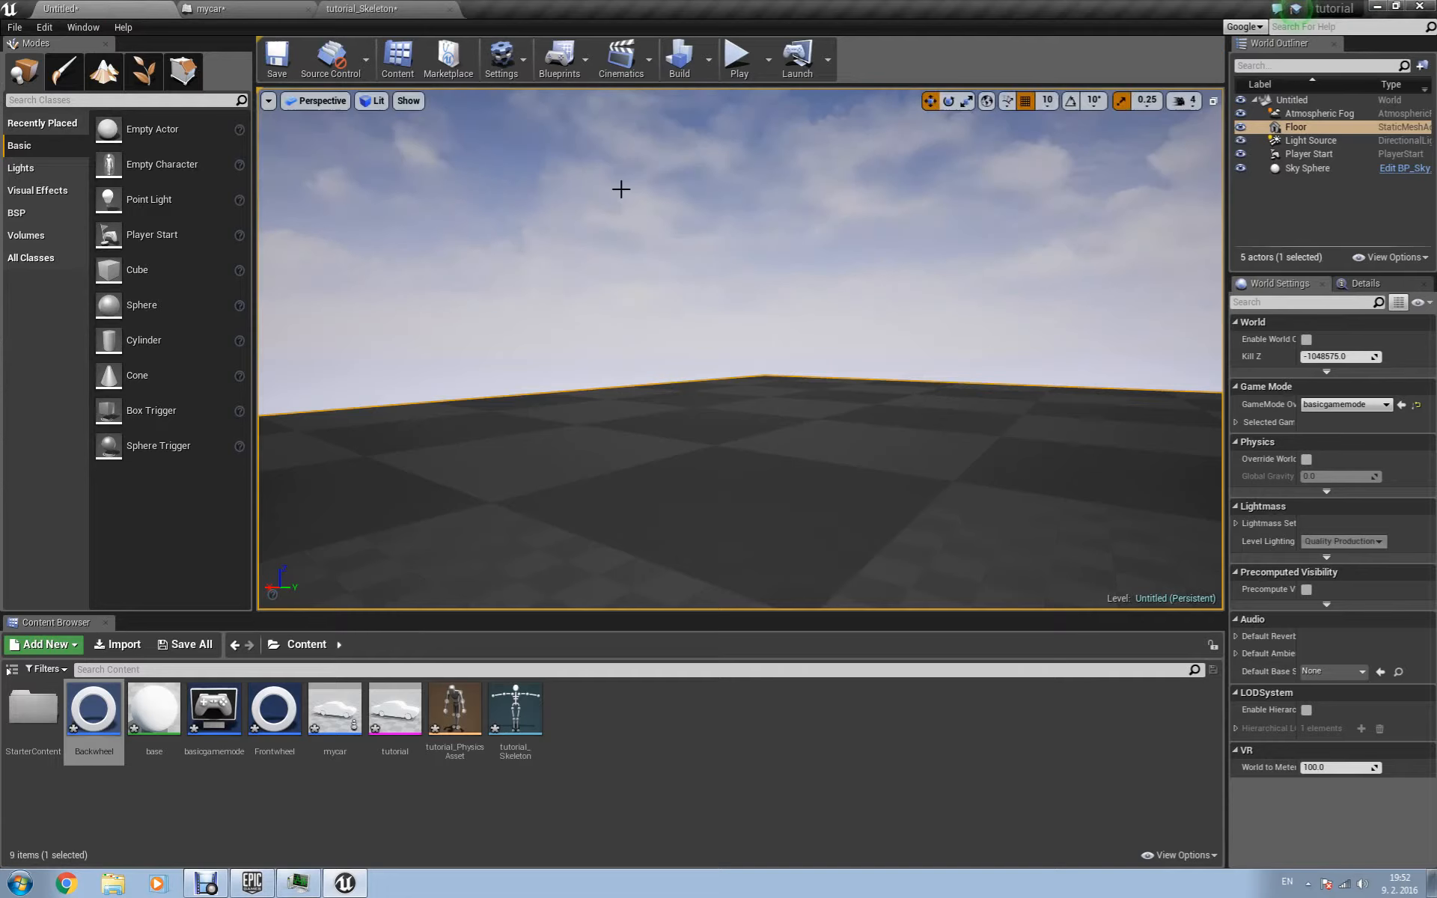
key("alt+p")
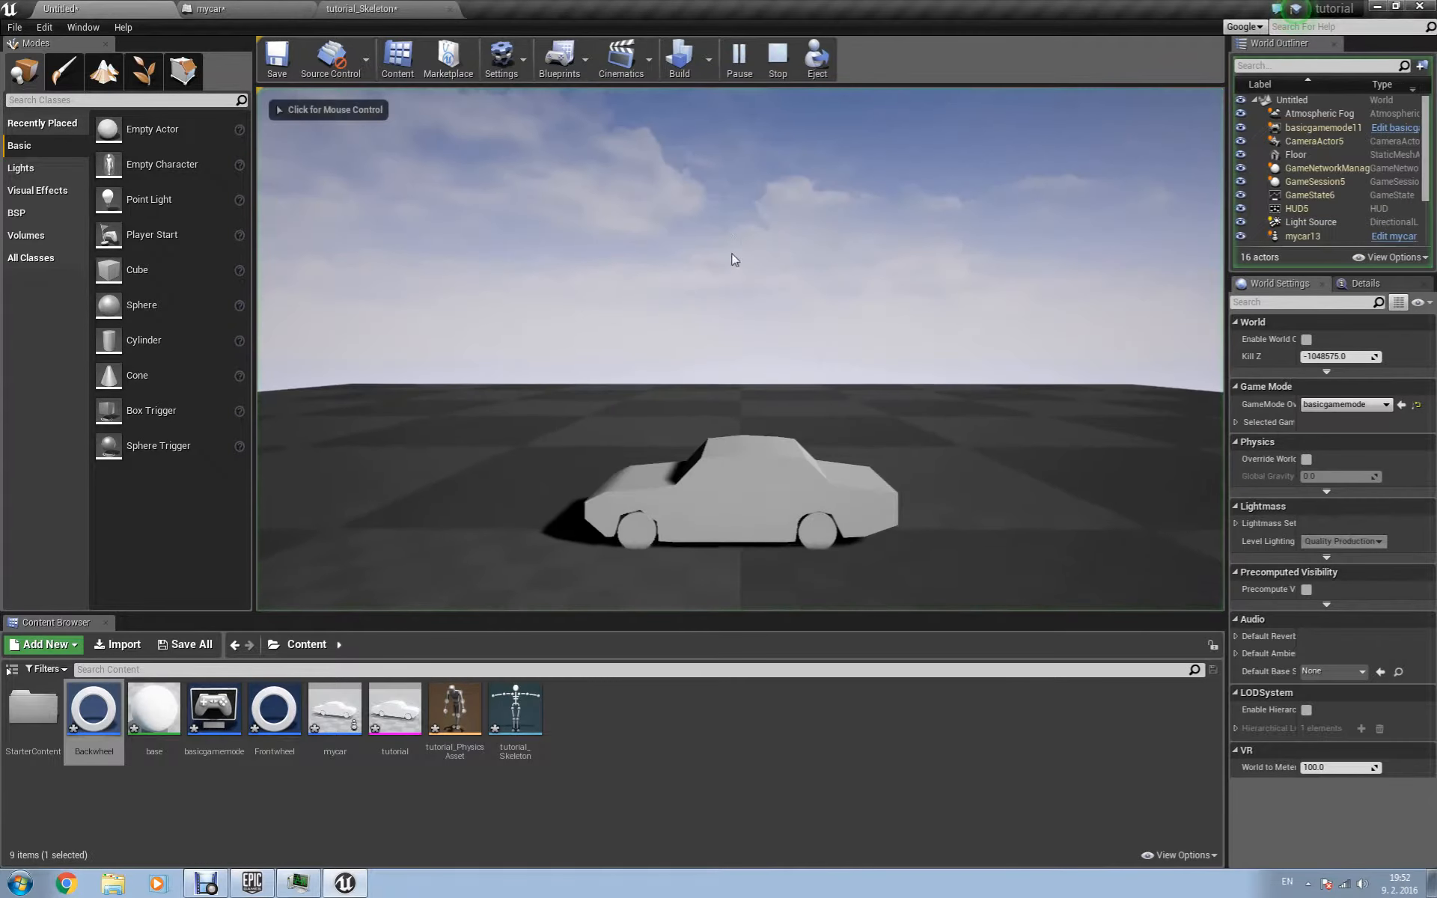
left_click(778, 56)
Create an Animation Blueprint named anime with parent class VehicleAnimInstance and target skeleton tutorial_Skeleton, and open it.
right_click(600, 754)
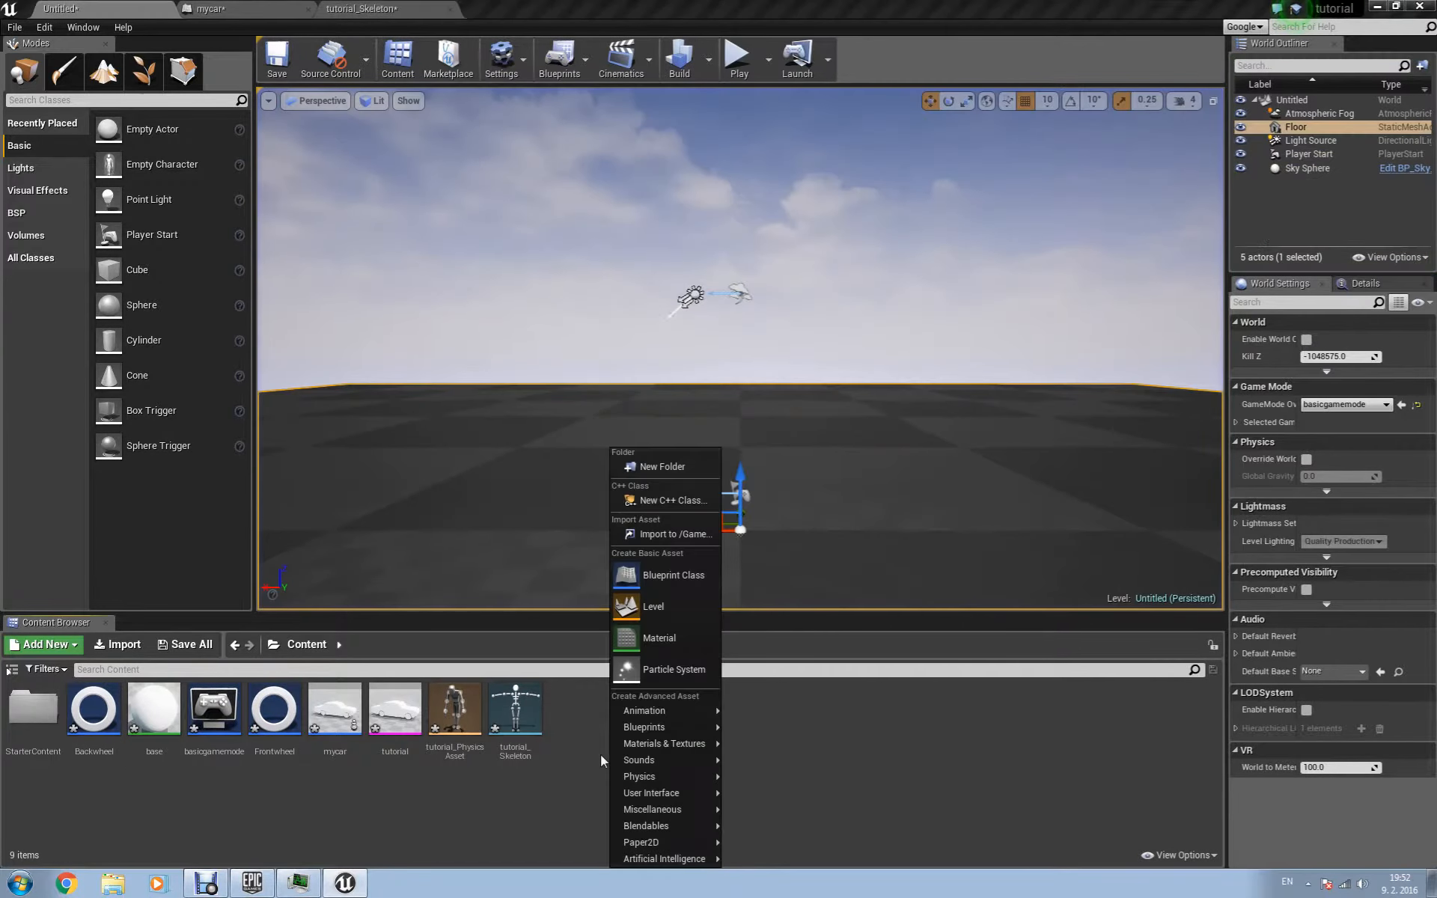
mouse_move(663, 711)
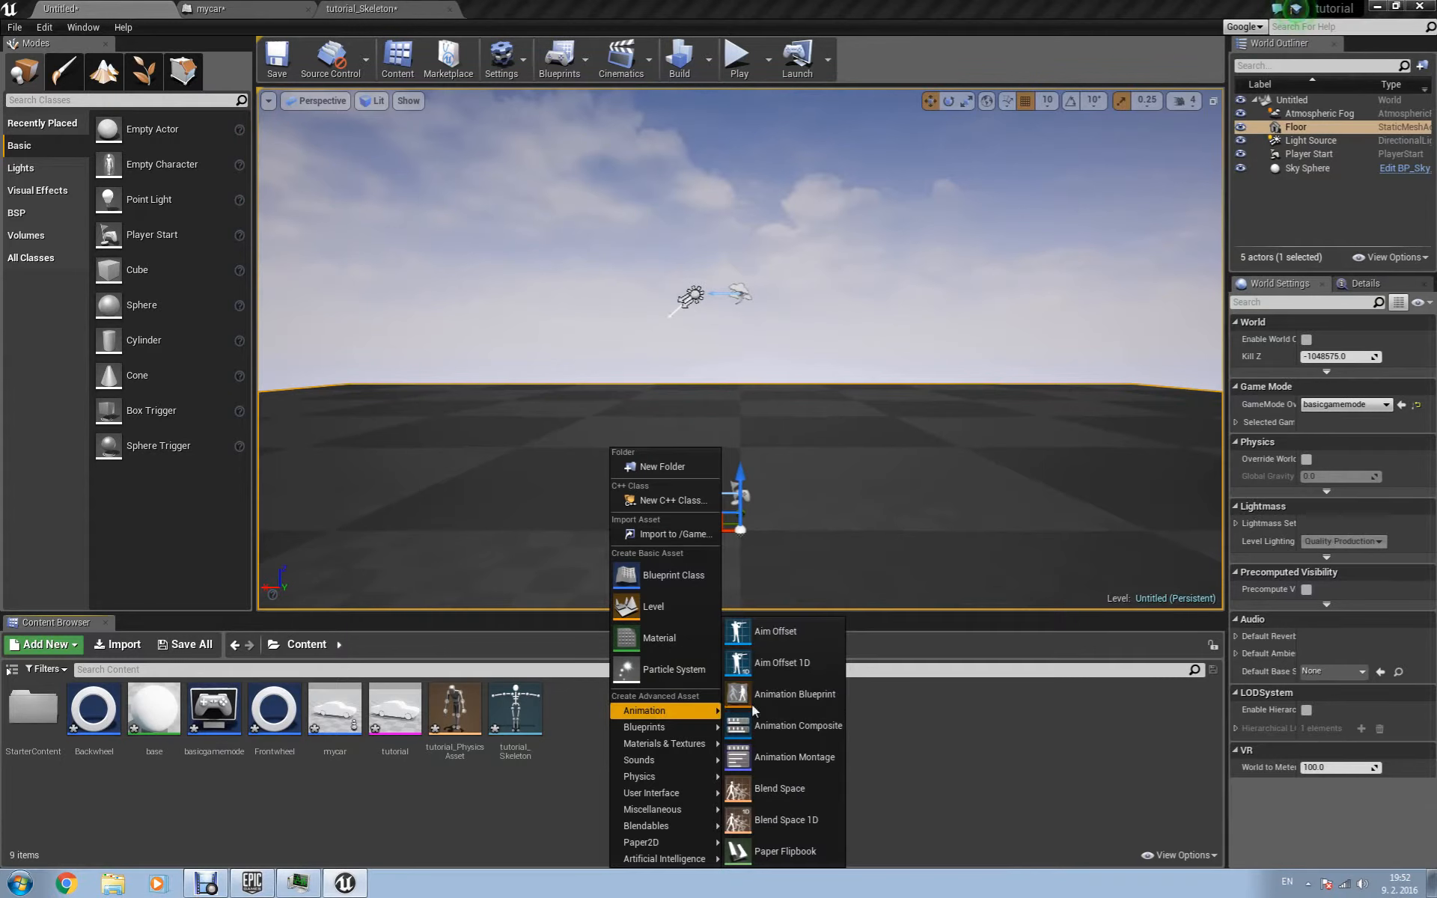
left_click(784, 696)
left_click(629, 278)
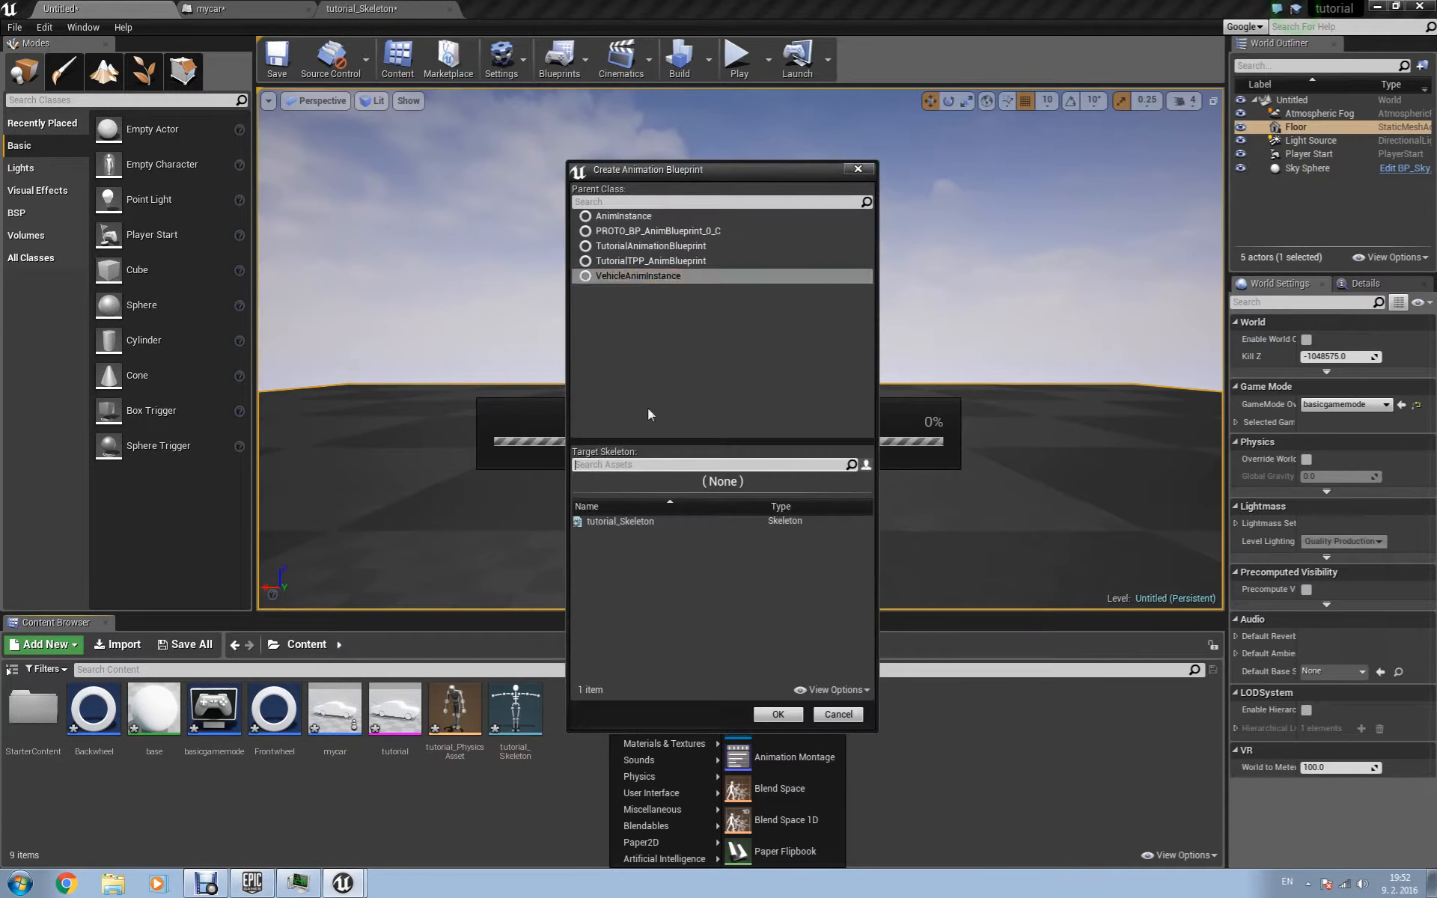
left_click(621, 521)
left_click(796, 714)
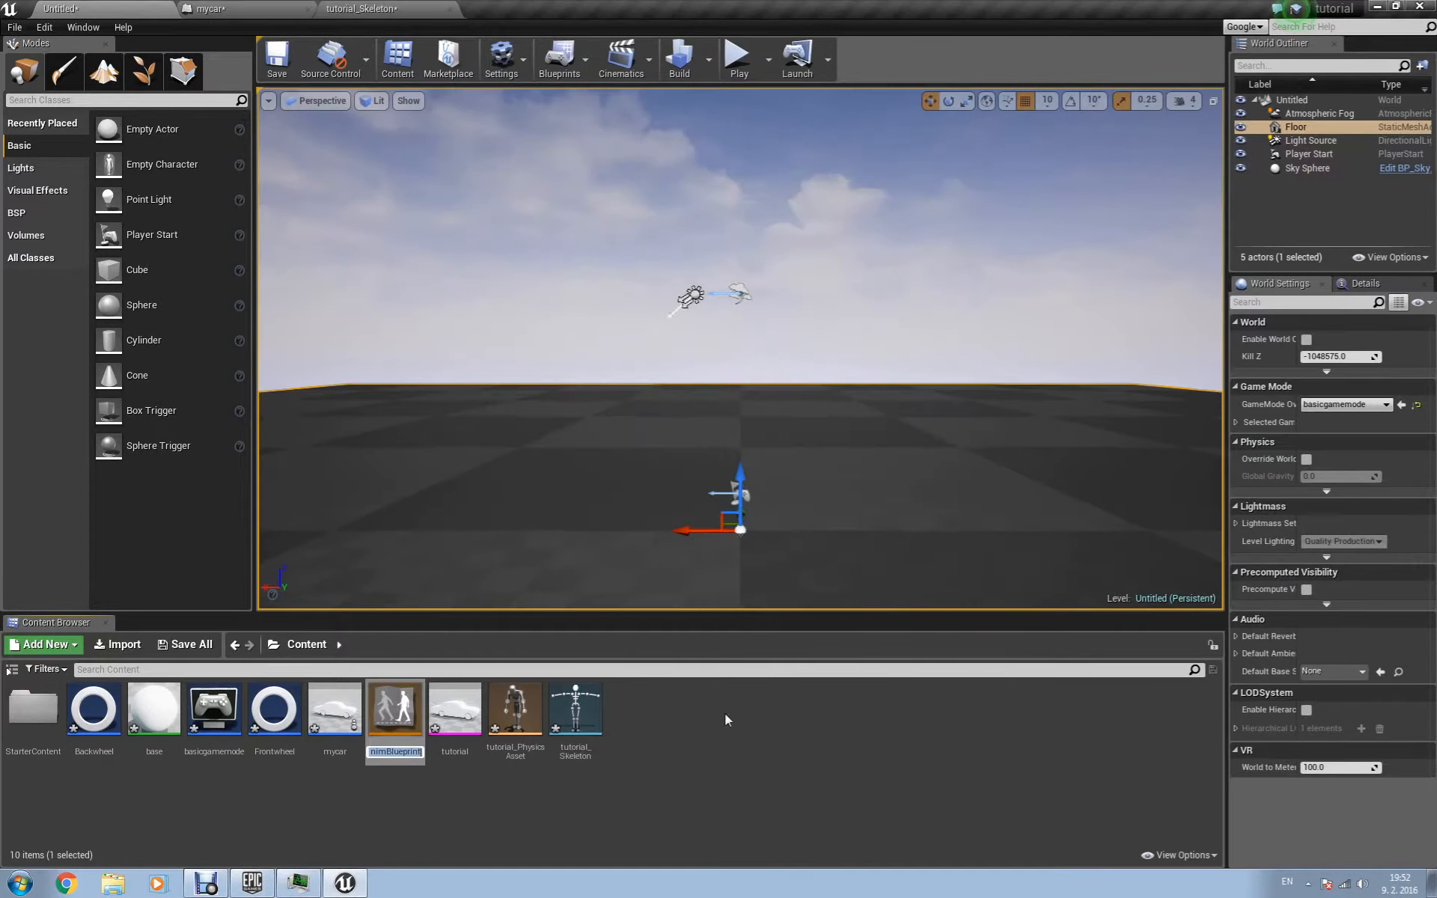
type("anime")
key("Return")
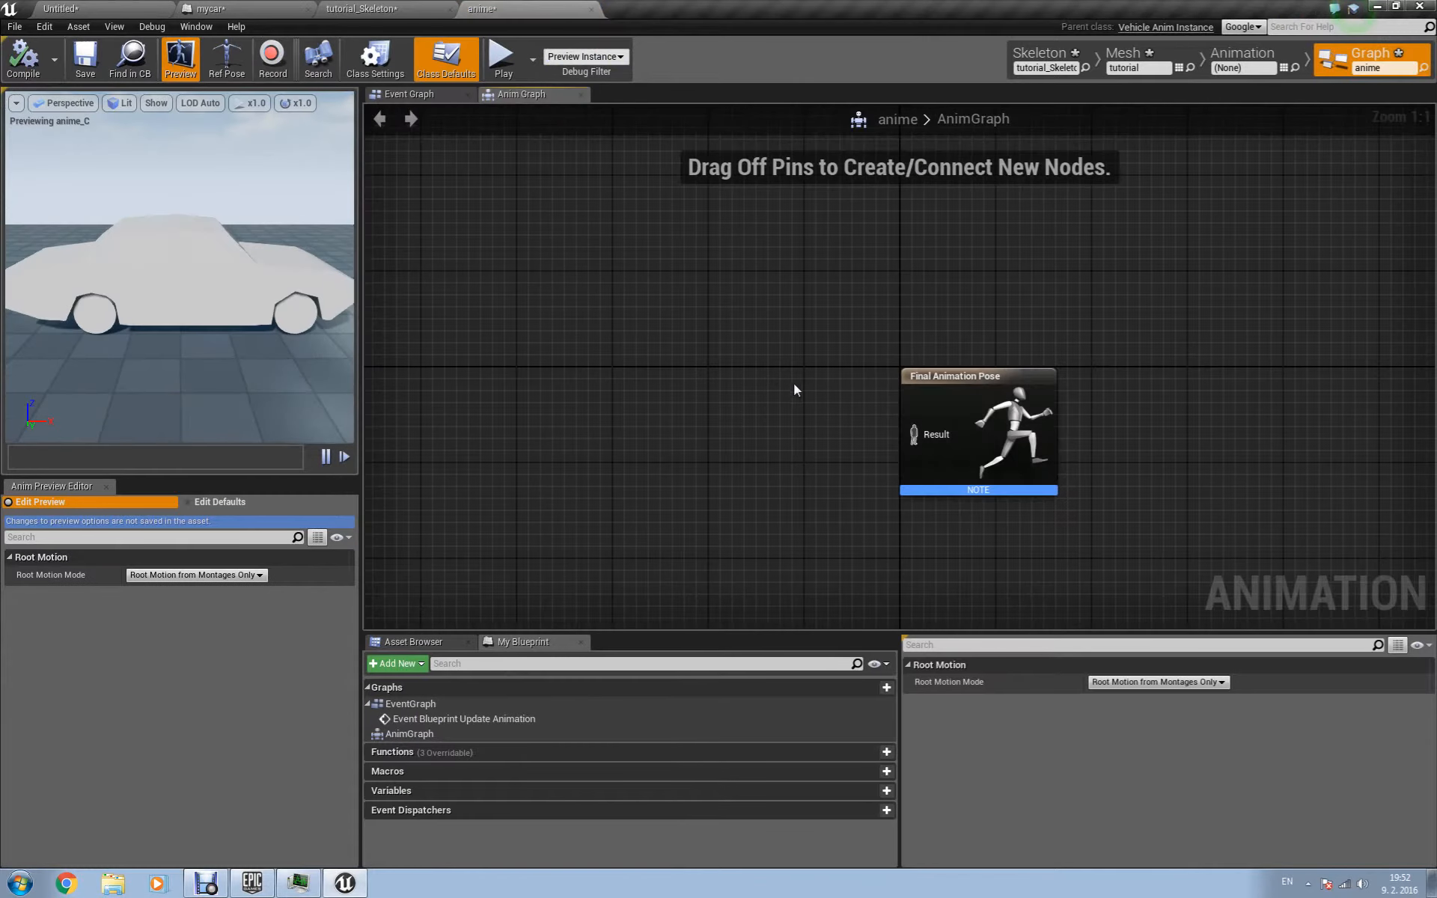
Add a Mesh Space Ref Pose node feeding the Final Animation Pose in the AnimGraph, and move it well clear of the other nodes.
left_click_drag(910, 427, 728, 424)
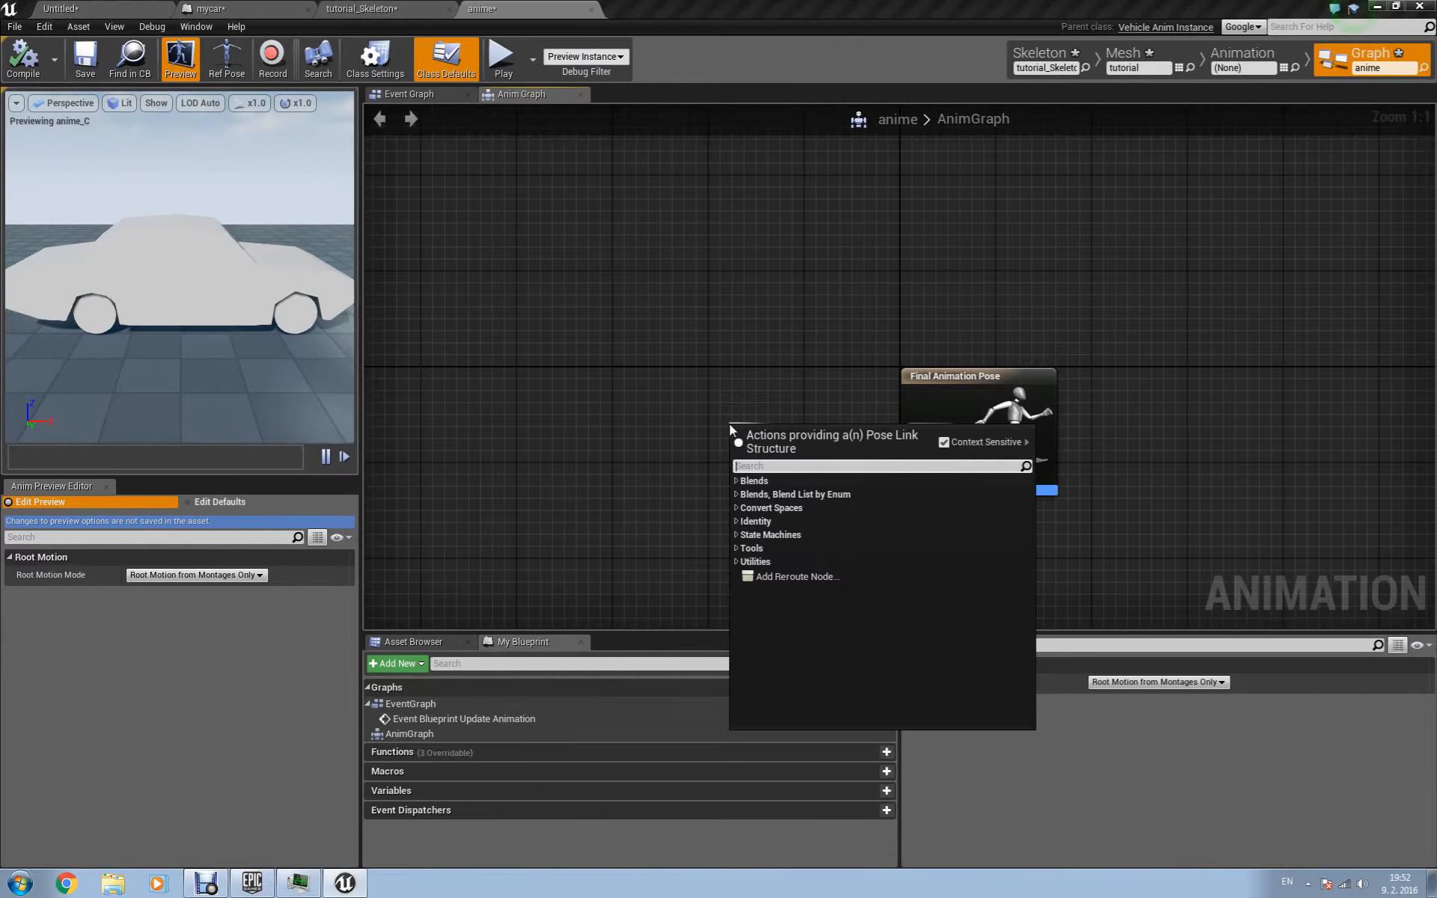
type("mesh ref")
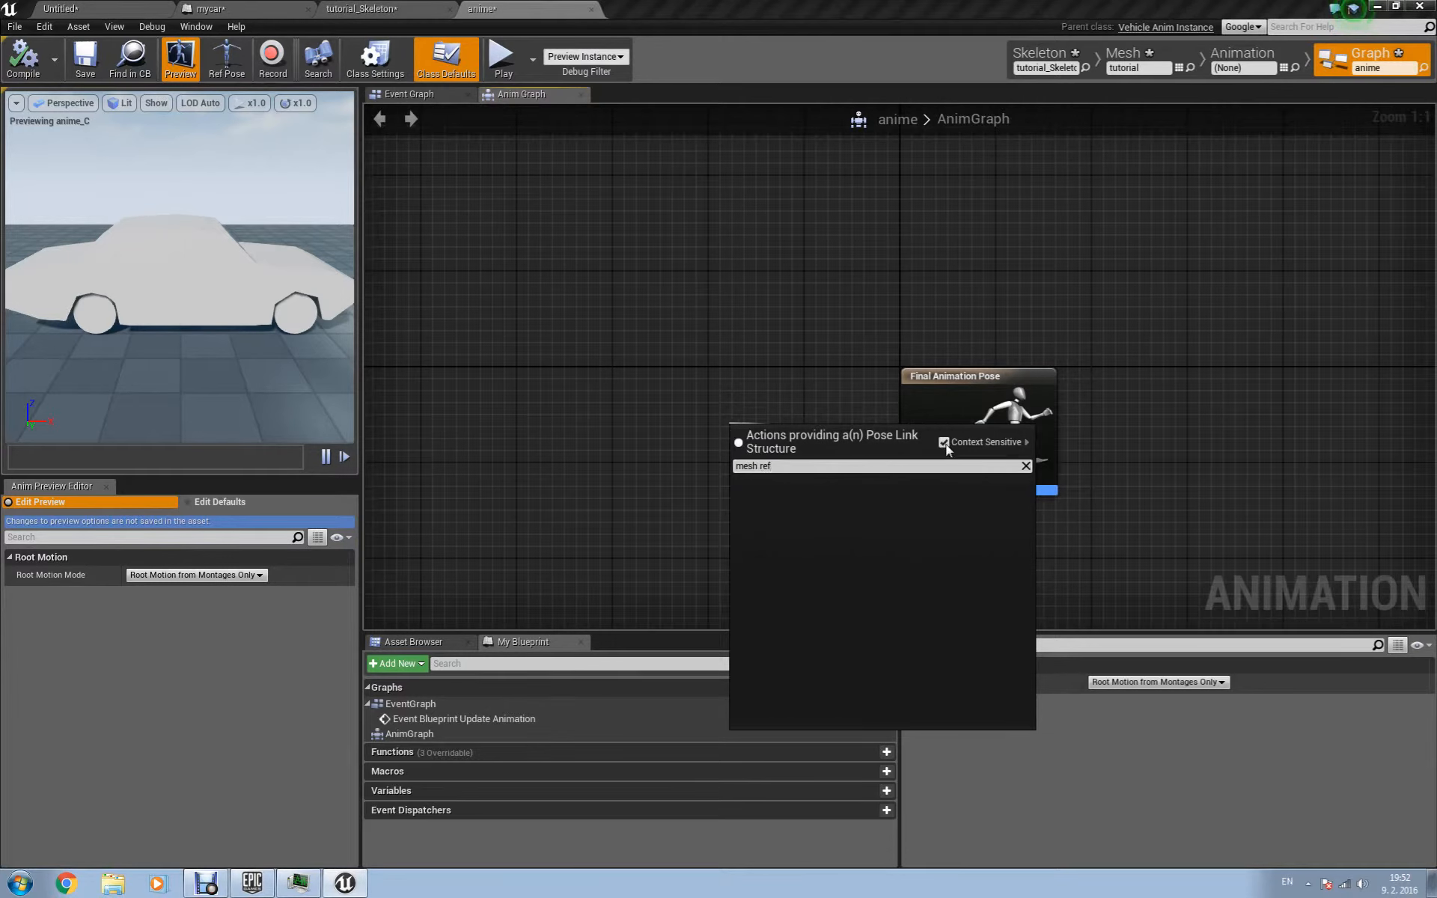
left_click(943, 442)
left_click(789, 569)
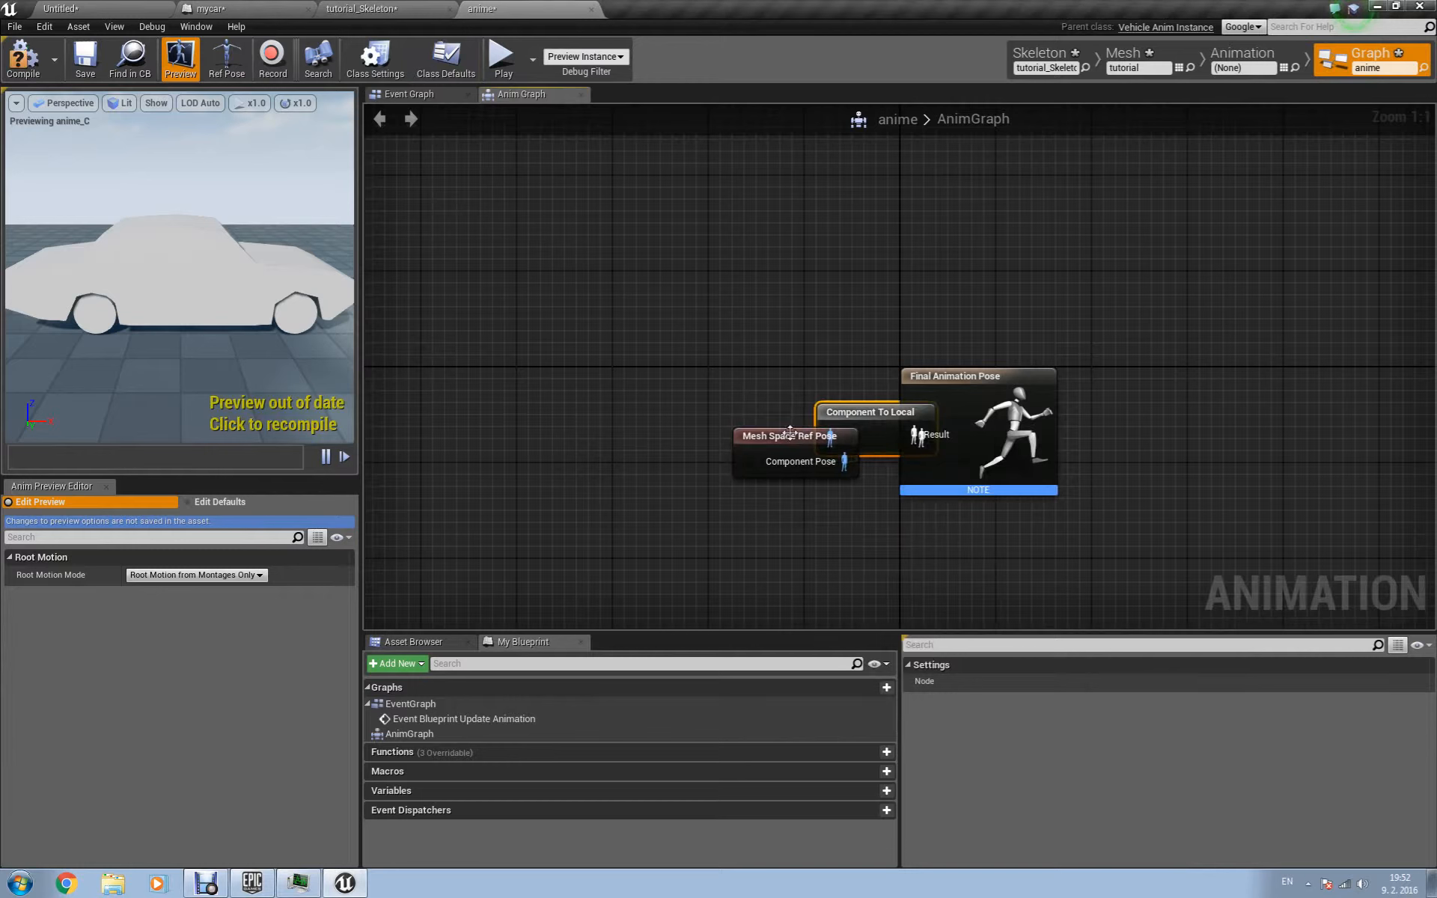
left_click_drag(790, 438, 475, 392)
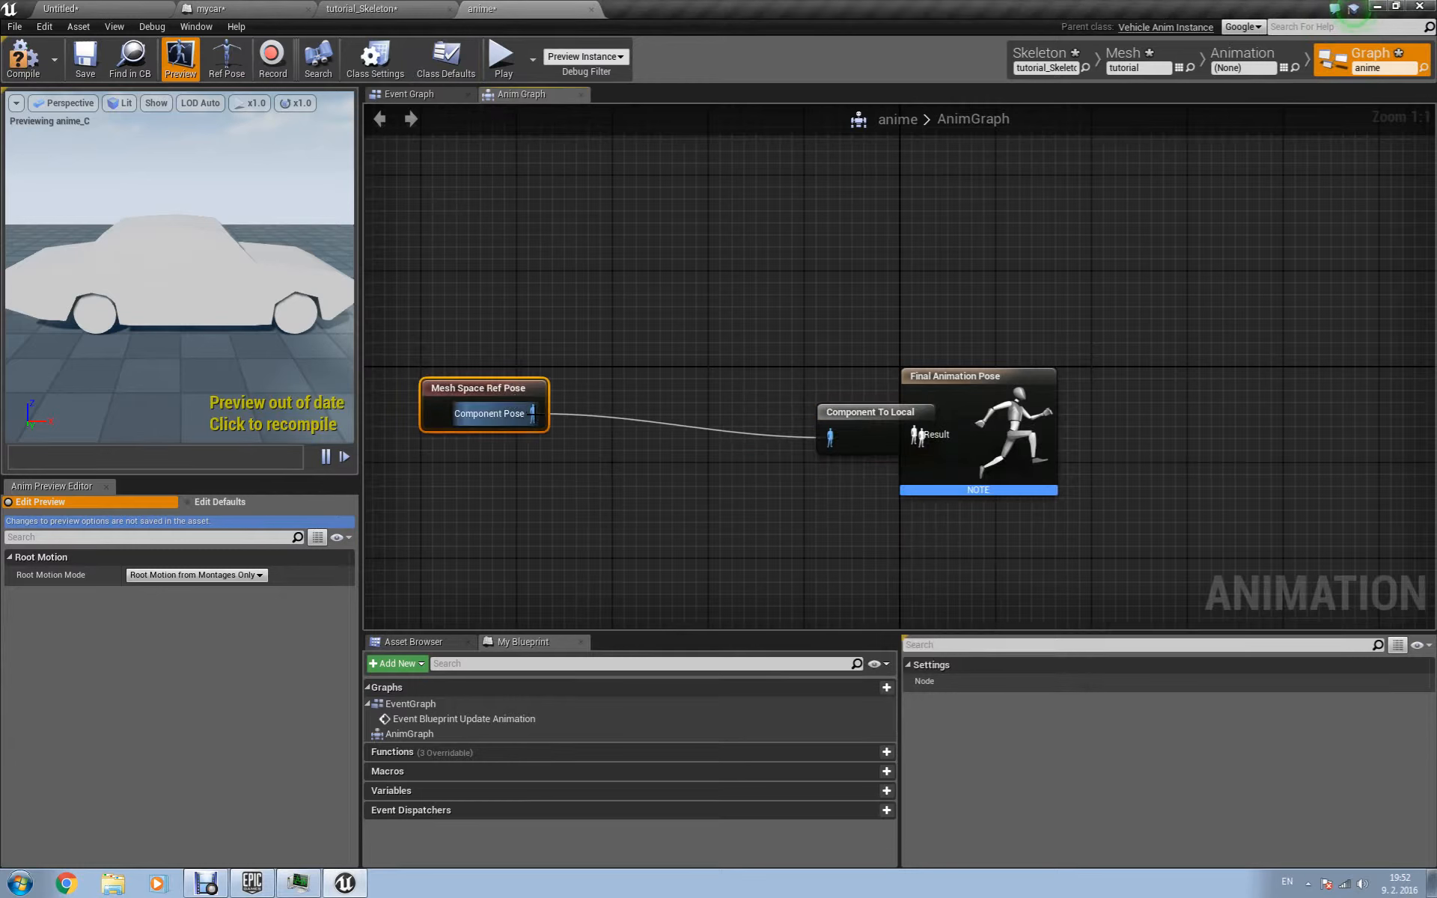
Insert a Wheel Handler node between Mesh Space Ref Pose and Component To Local, space out the Final Animation Pose, and compile.
left_click(533, 413, "alt")
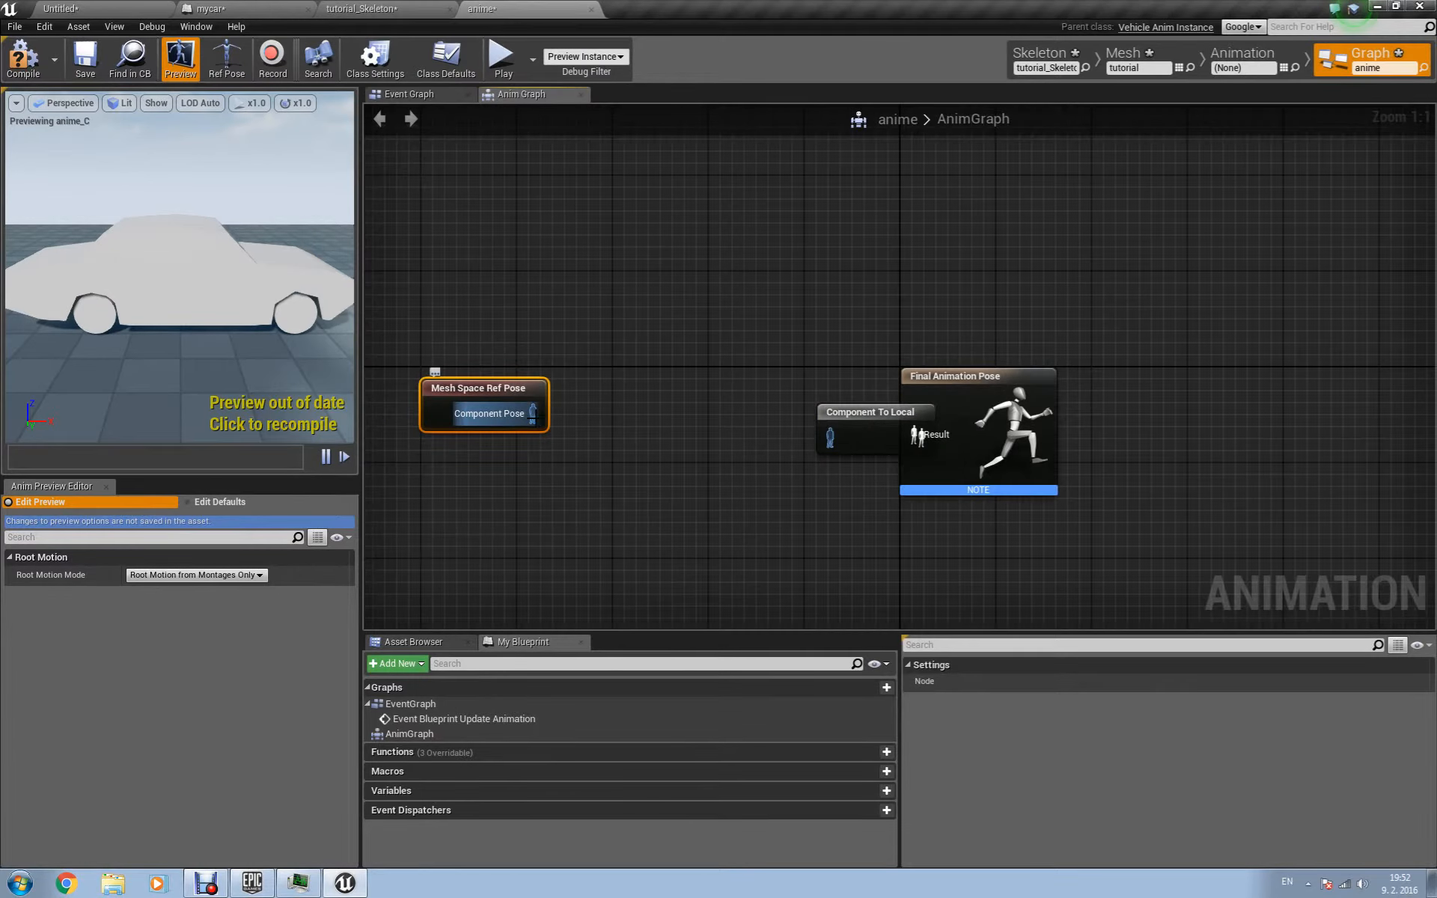
left_click_drag(533, 413, 647, 443)
type("wheel")
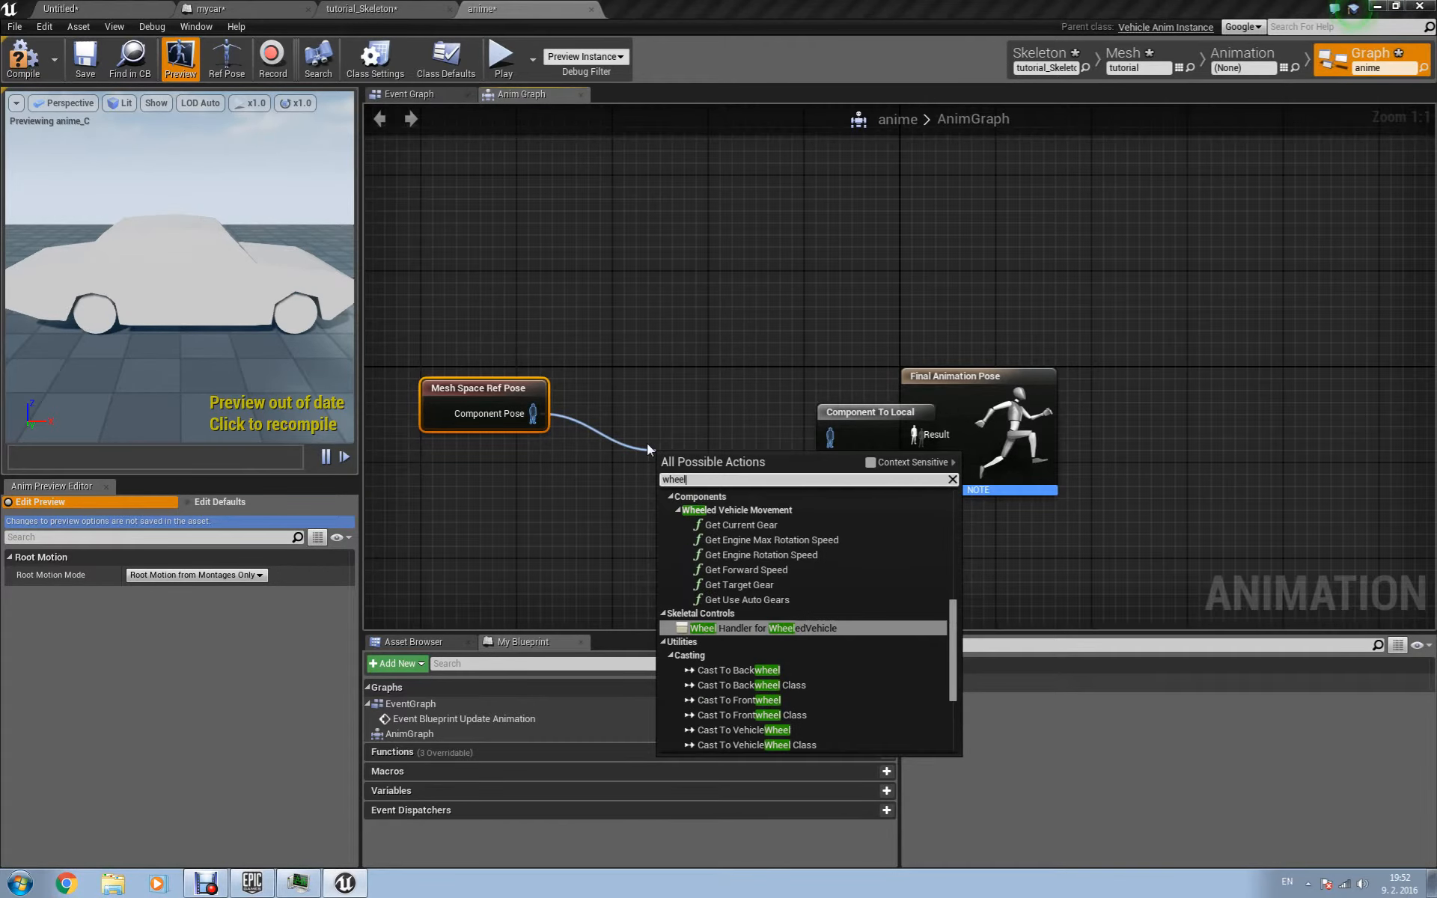
left_click(782, 629)
left_click_drag(709, 466, 829, 437)
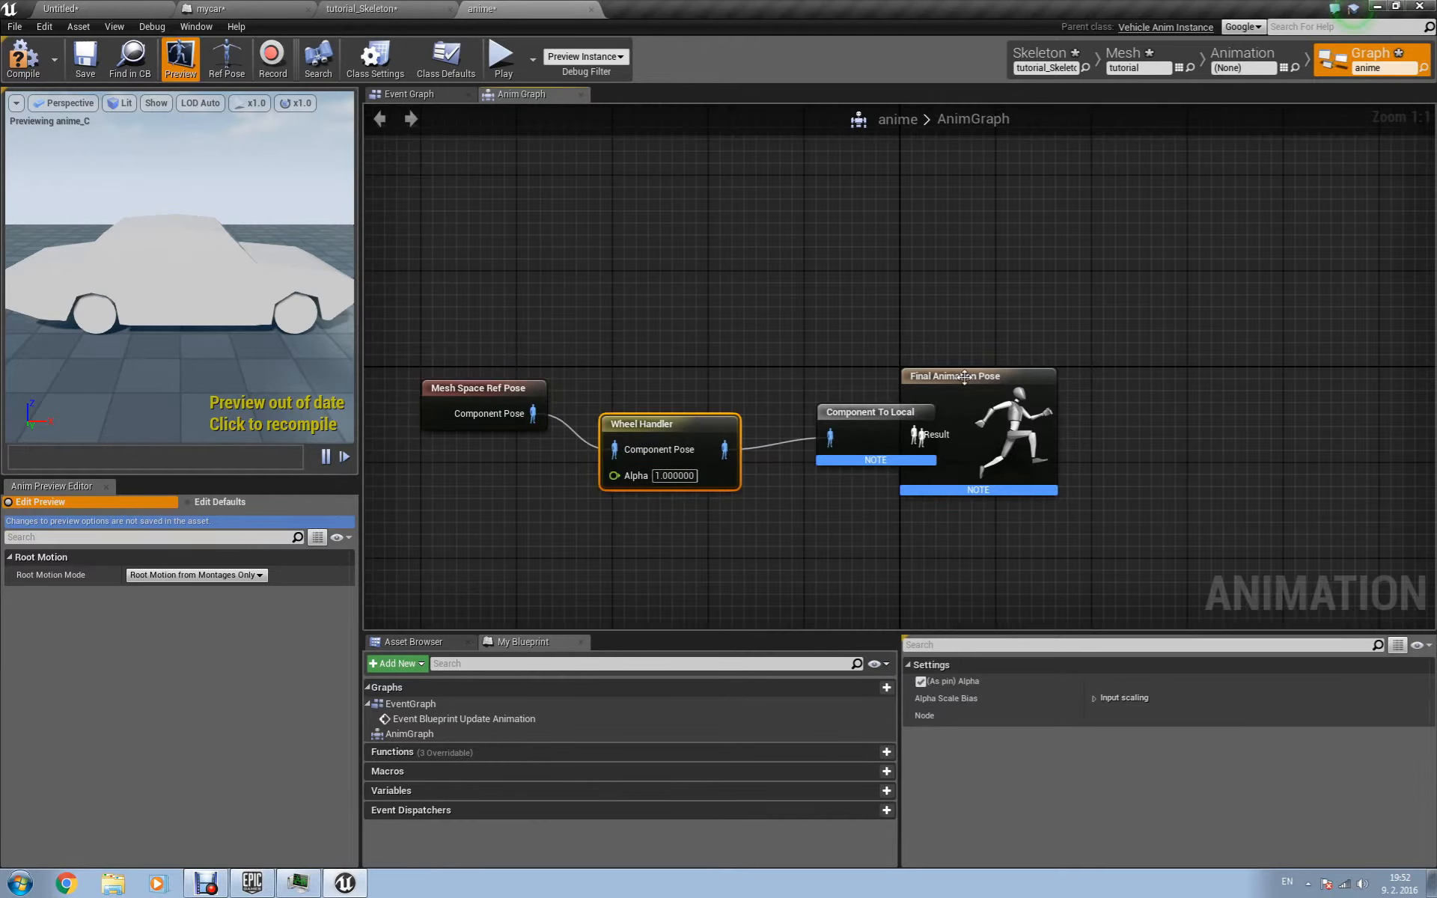
left_click_drag(965, 376, 1092, 368)
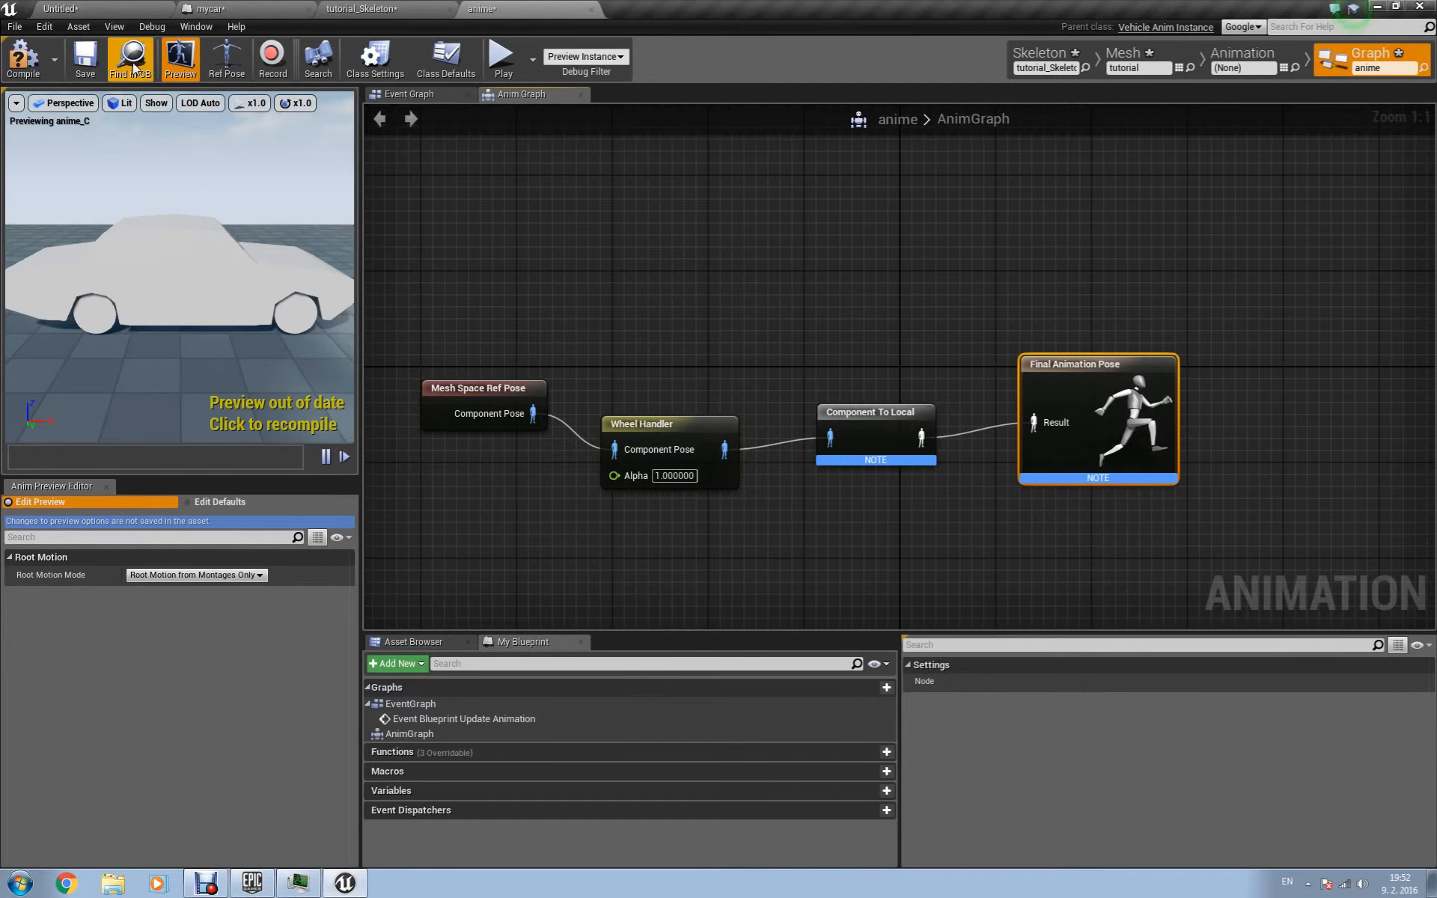
left_click(23, 60)
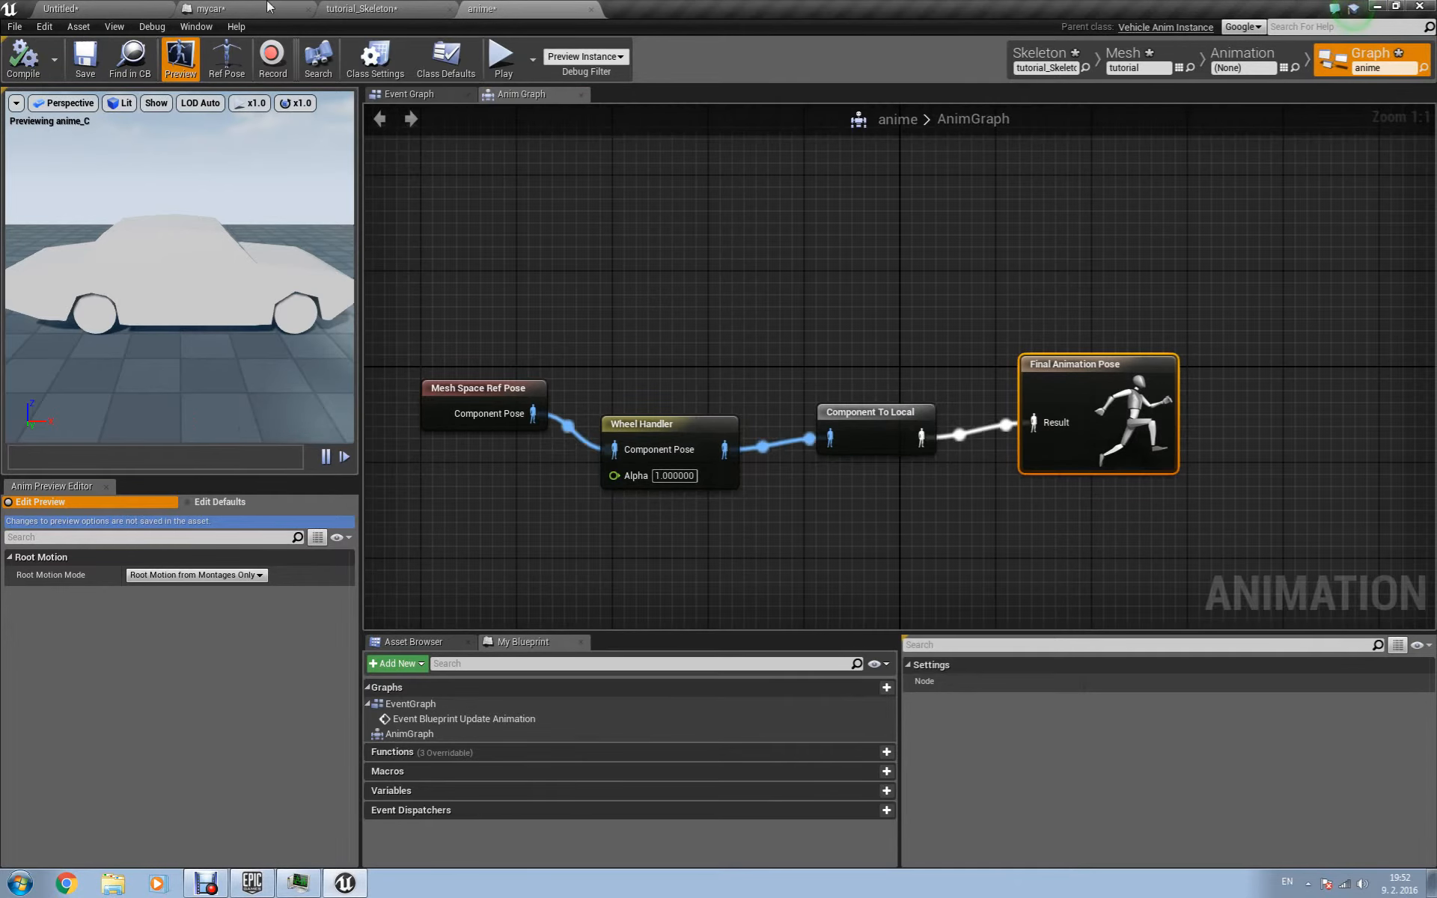
Close the anime and skeleton editors, assign anime_C as the Anim Blueprint of mycar's Mesh component, and compile.
left_click(591, 9)
left_click(449, 9)
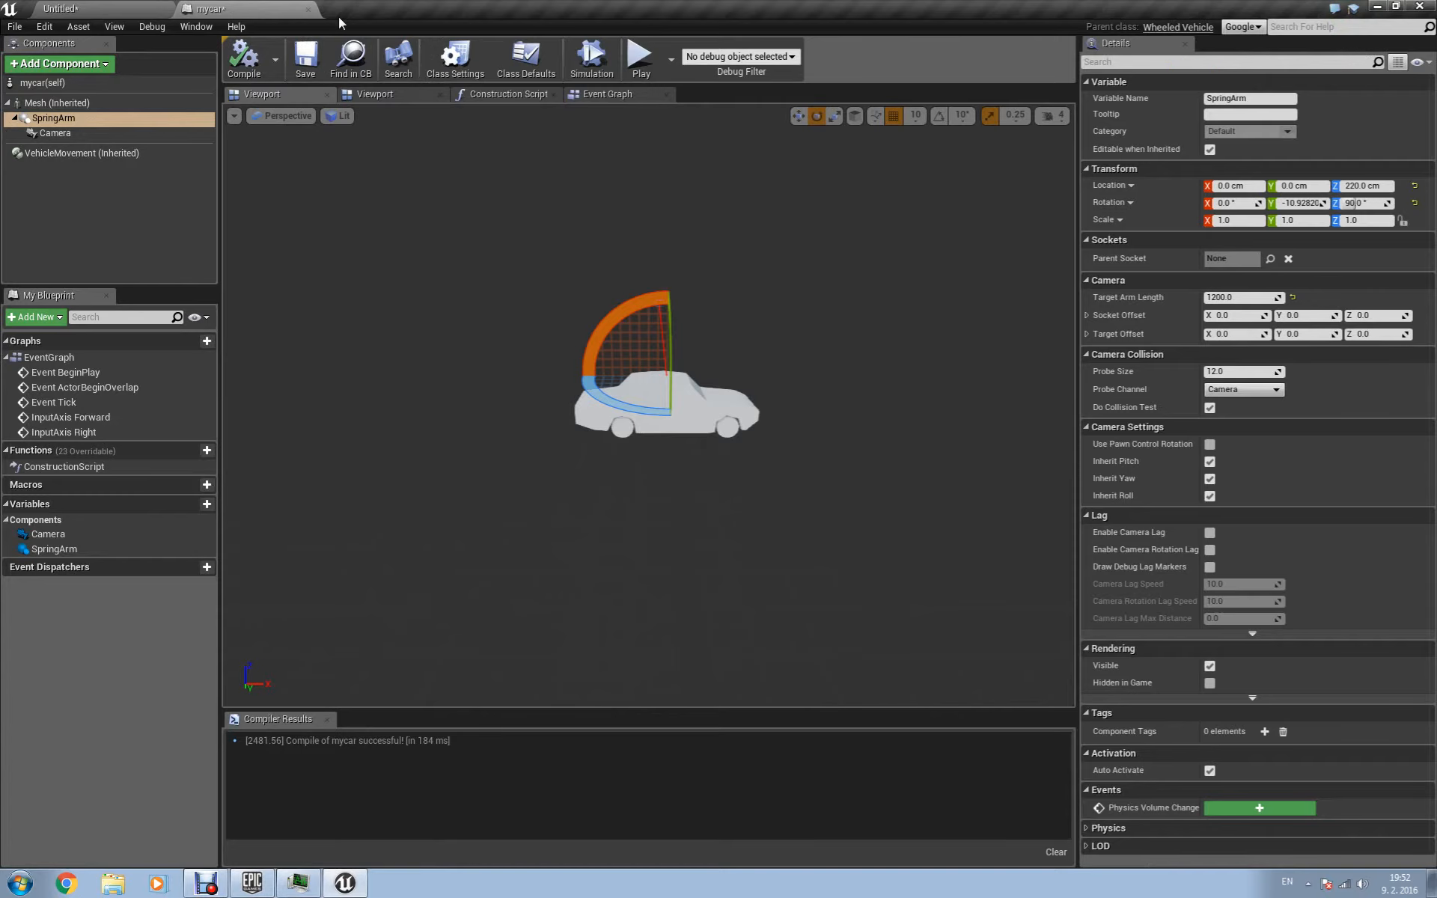
left_click(68, 102)
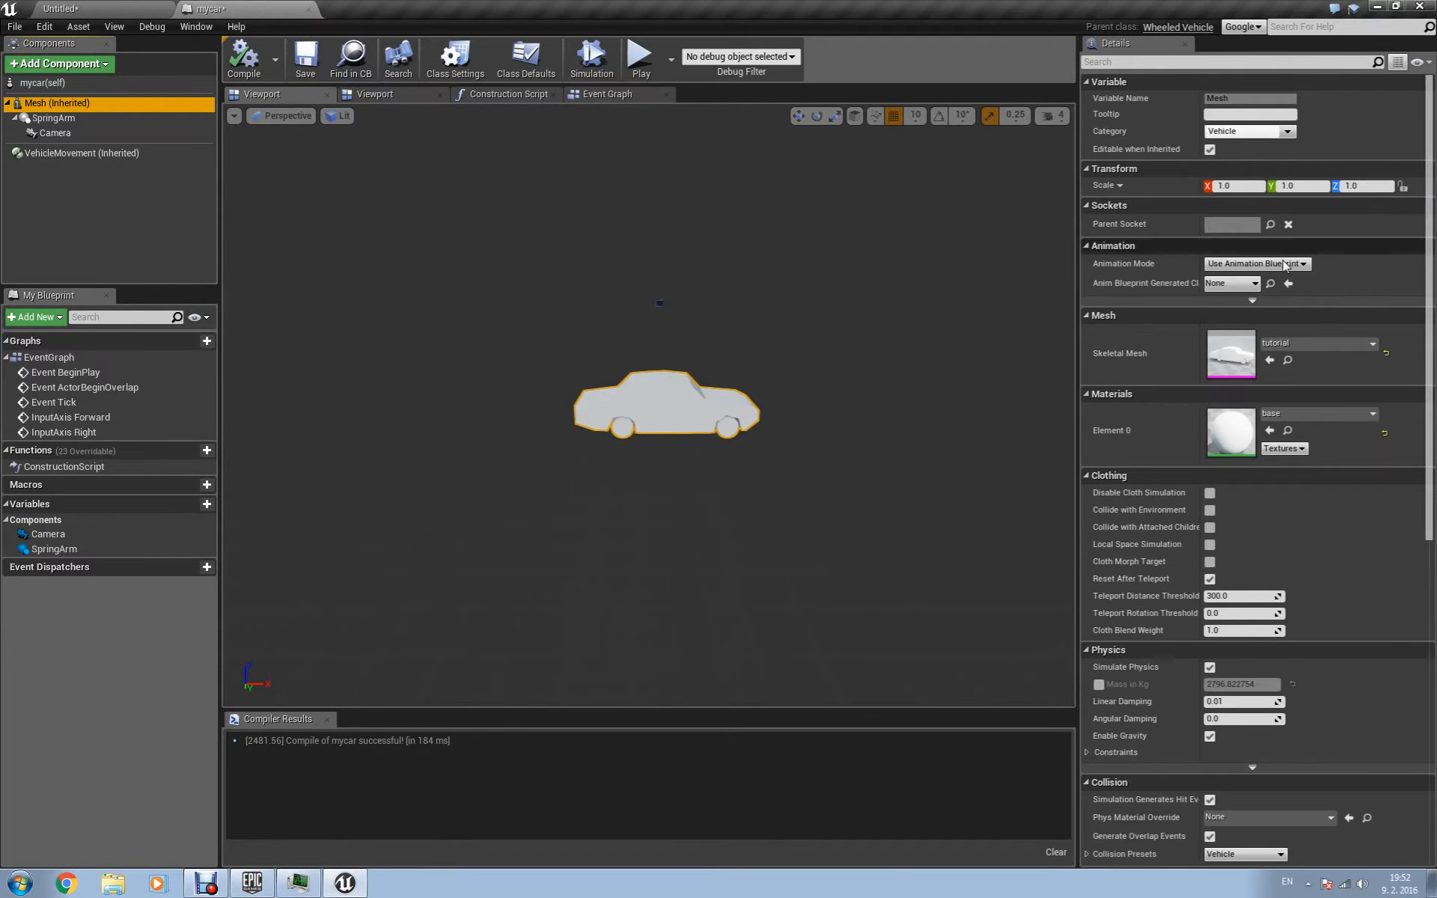
left_click(1251, 284)
left_click(1257, 335)
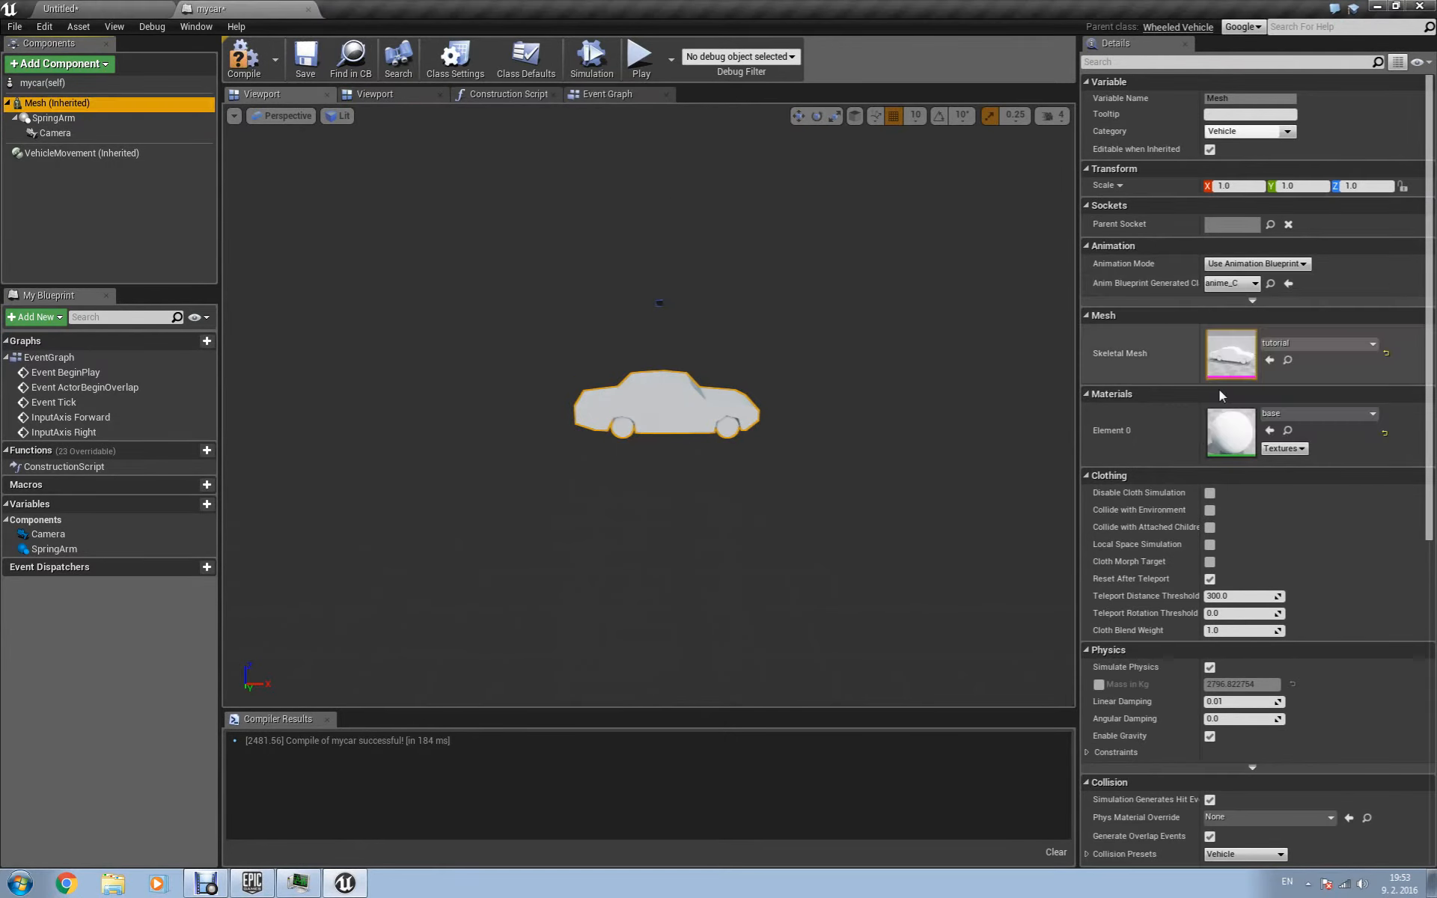
left_click(251, 61)
Test-play the level to check the car's wheel animation, and stop the session.
left_click(112, 9)
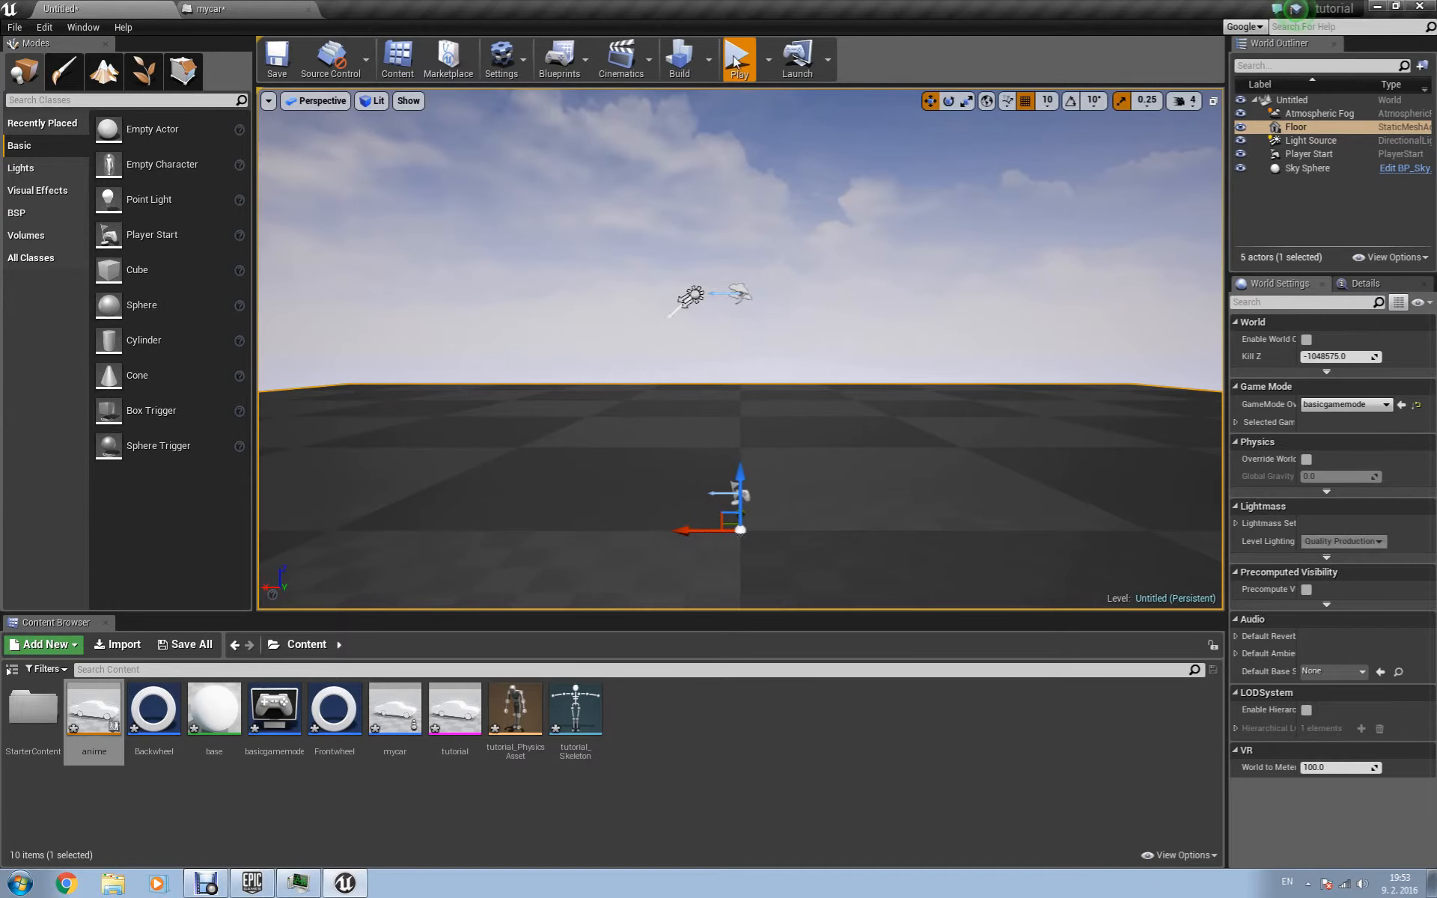
left_click(735, 63)
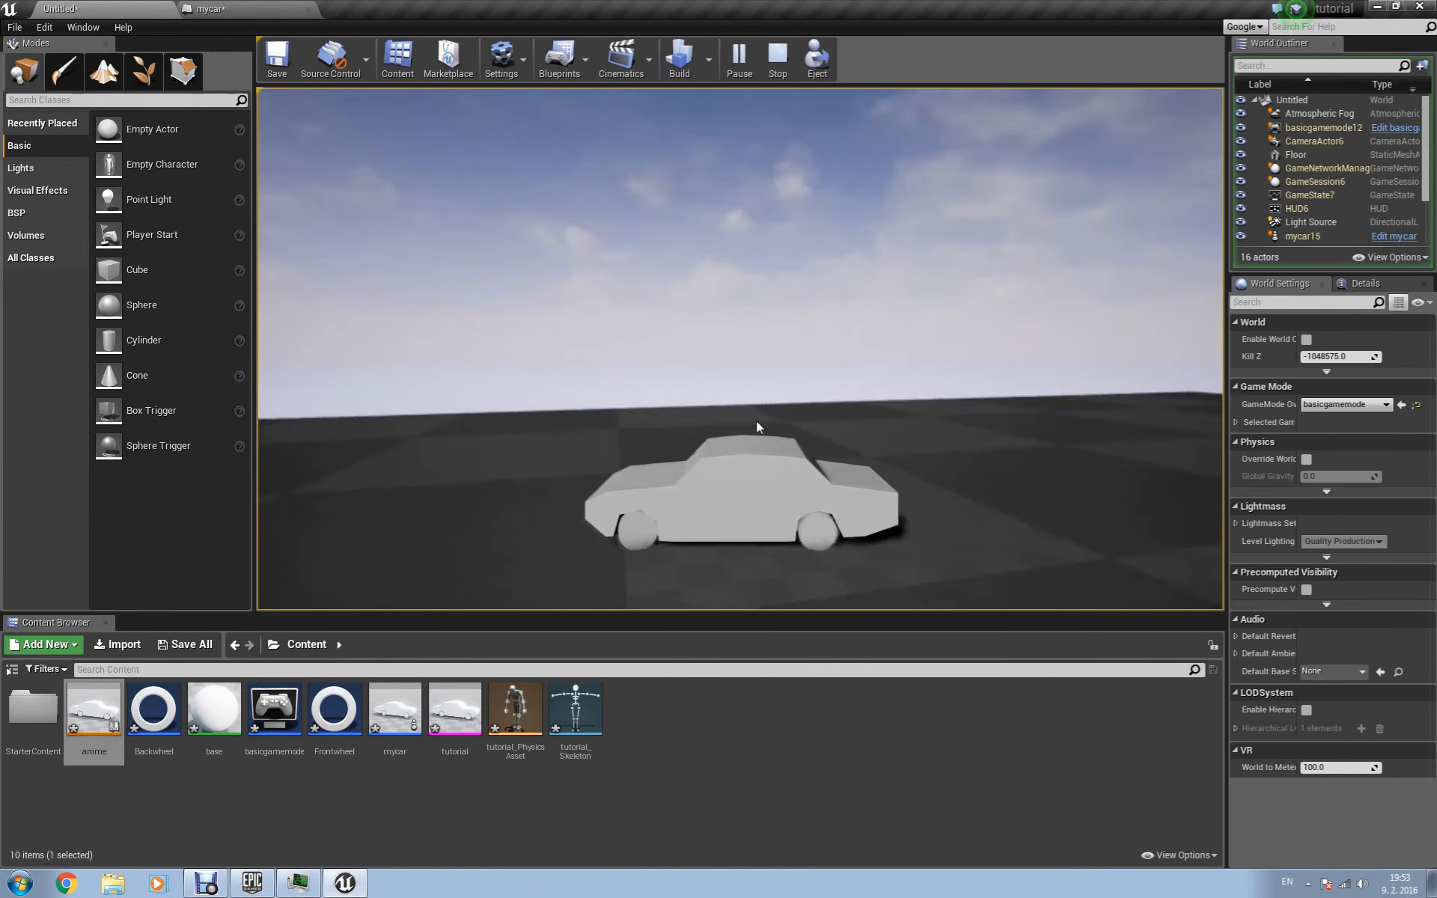
key("Escape")
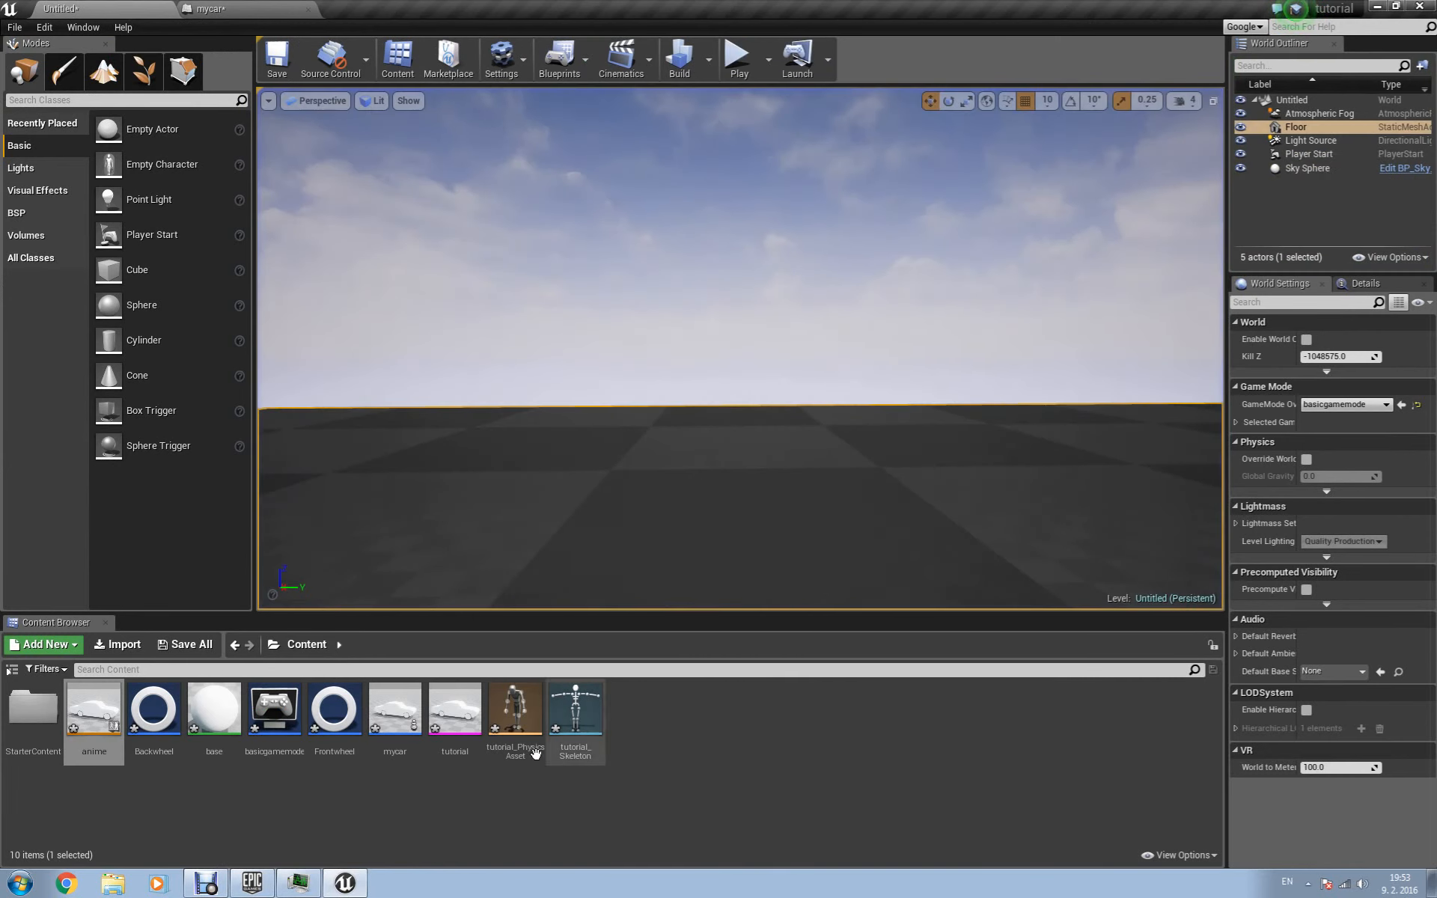